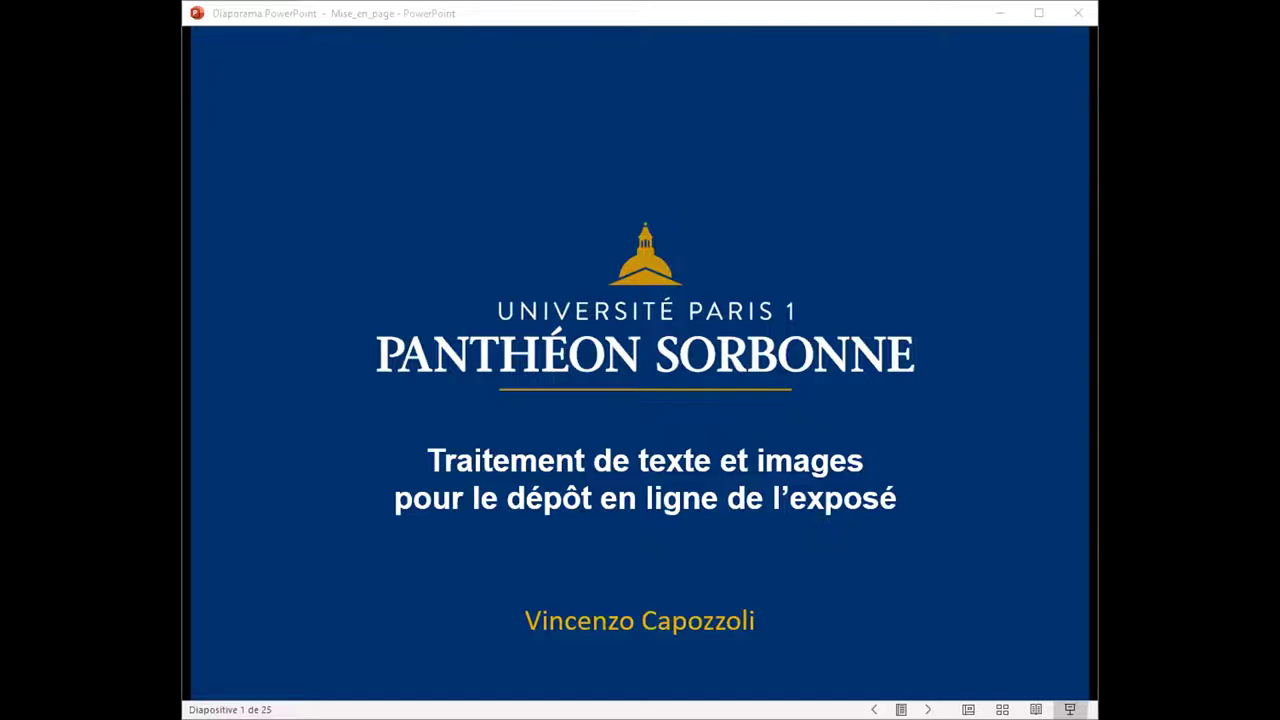
- Advance to slide 2, 'Espaces pédagogiques interactifs - EPI', after briefly peeking at slide 3
left_click(1012, 549)
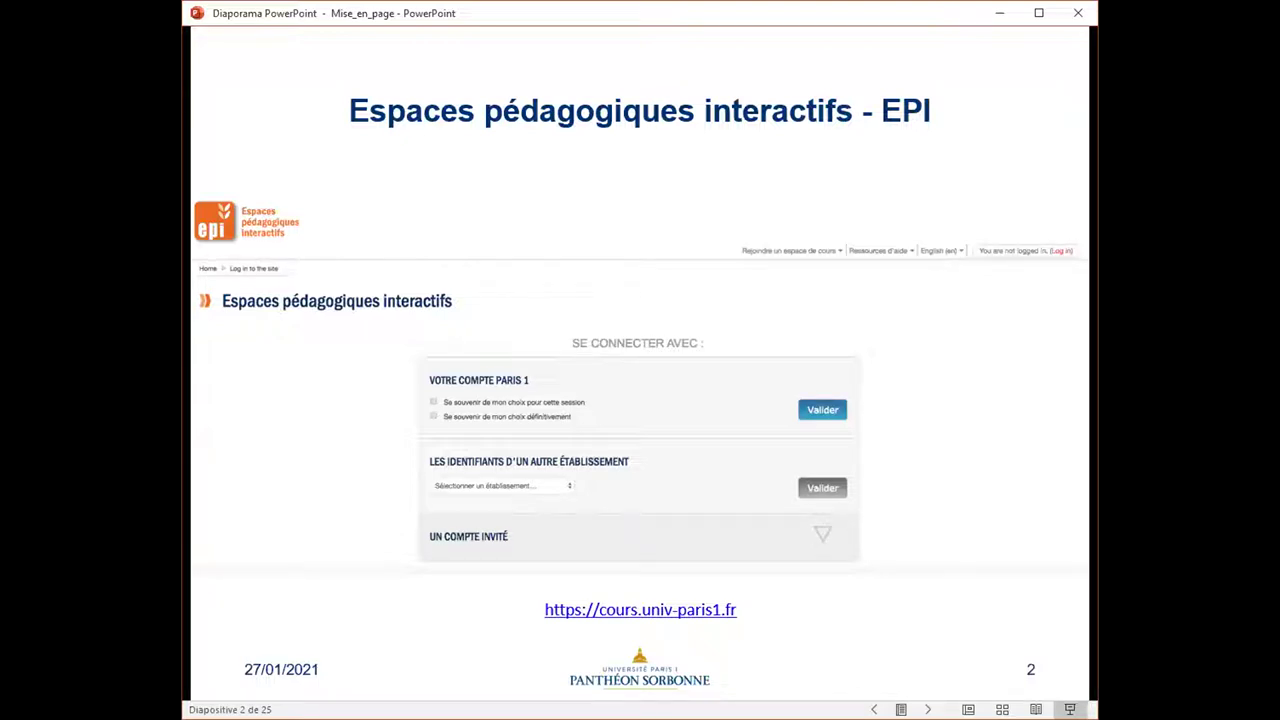
key("Right")
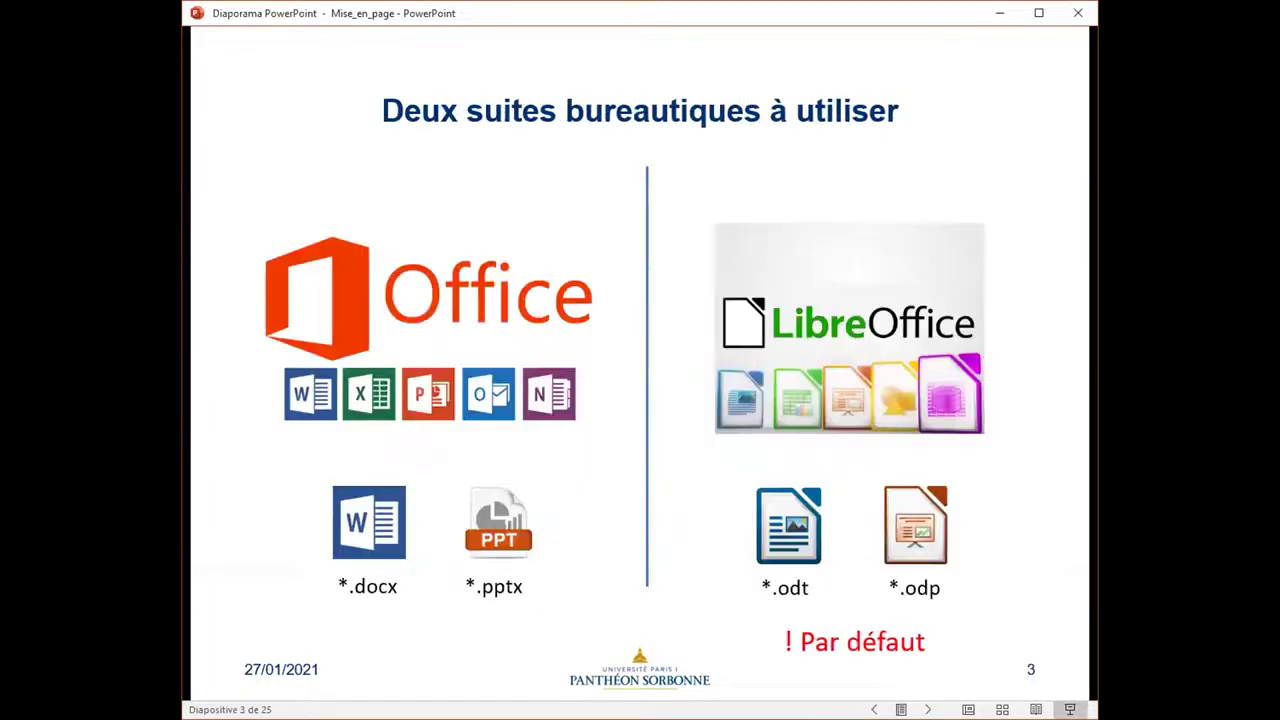
key("Left")
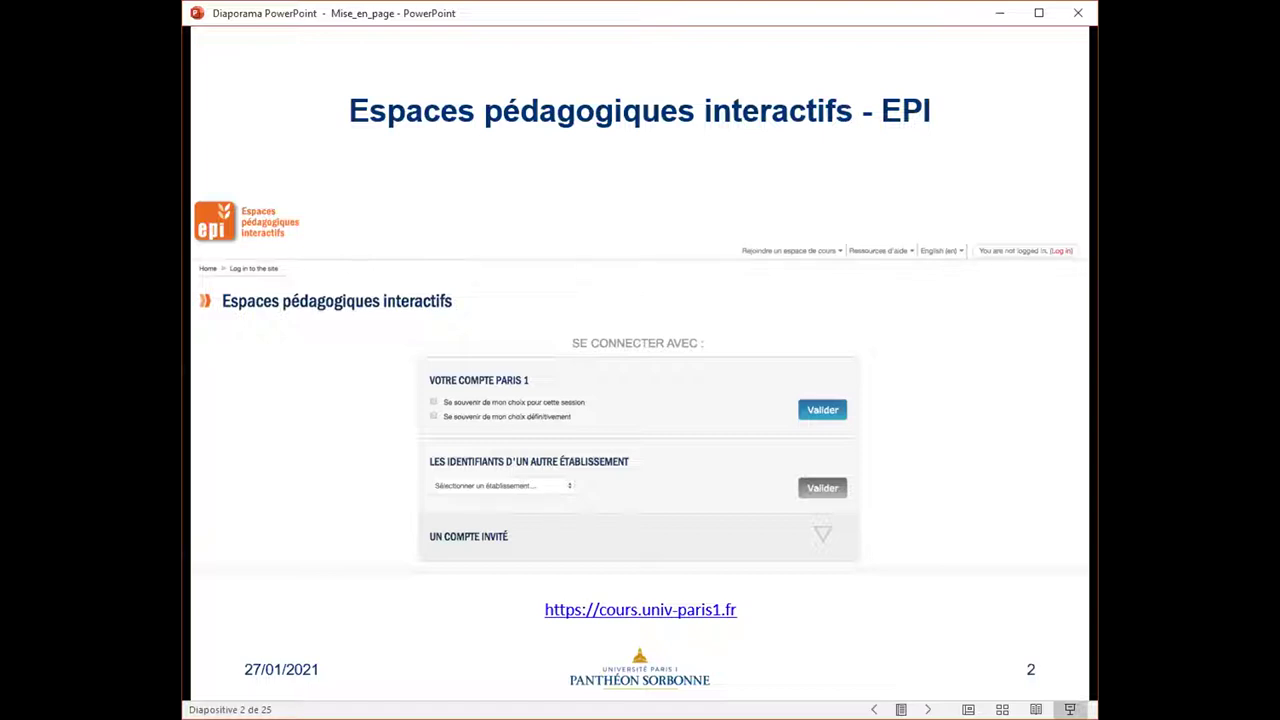
- Advance to slide 3, comparing Office and LibreOffice file formats
key("Right")
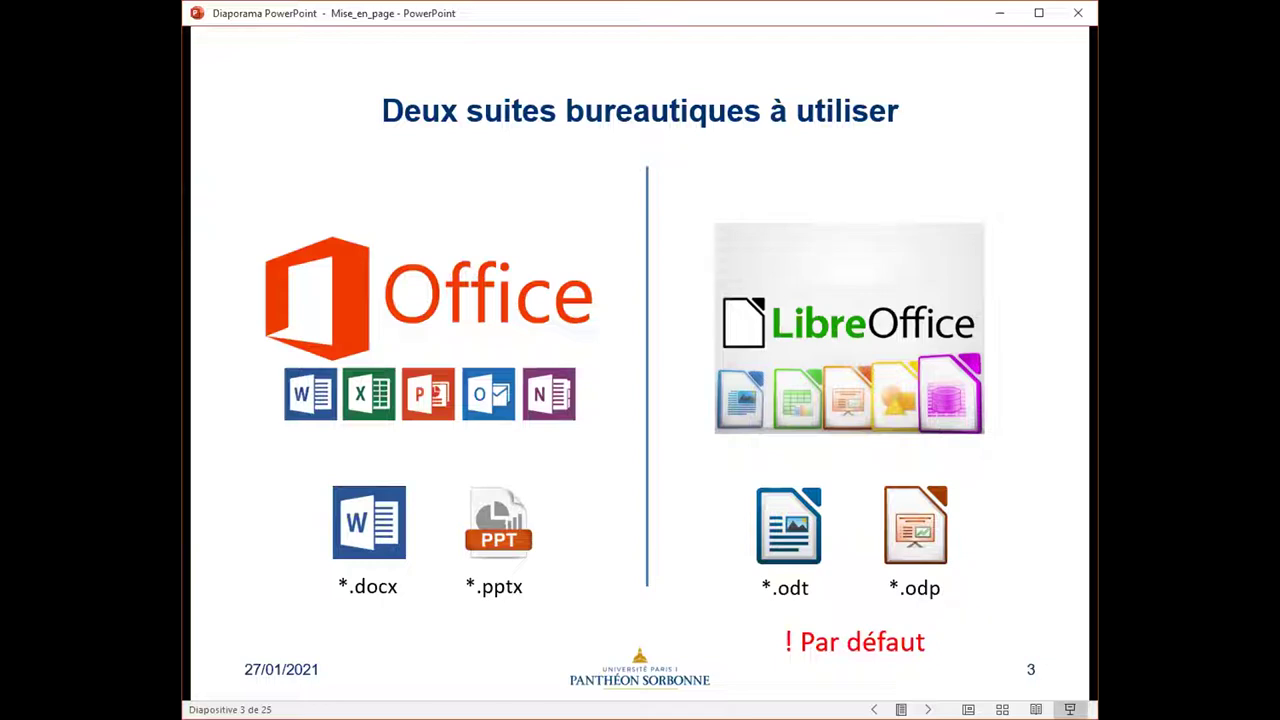
- Advance the slideshow from slide 3 toward slide 4, 'Suite iWork'
key("Right")
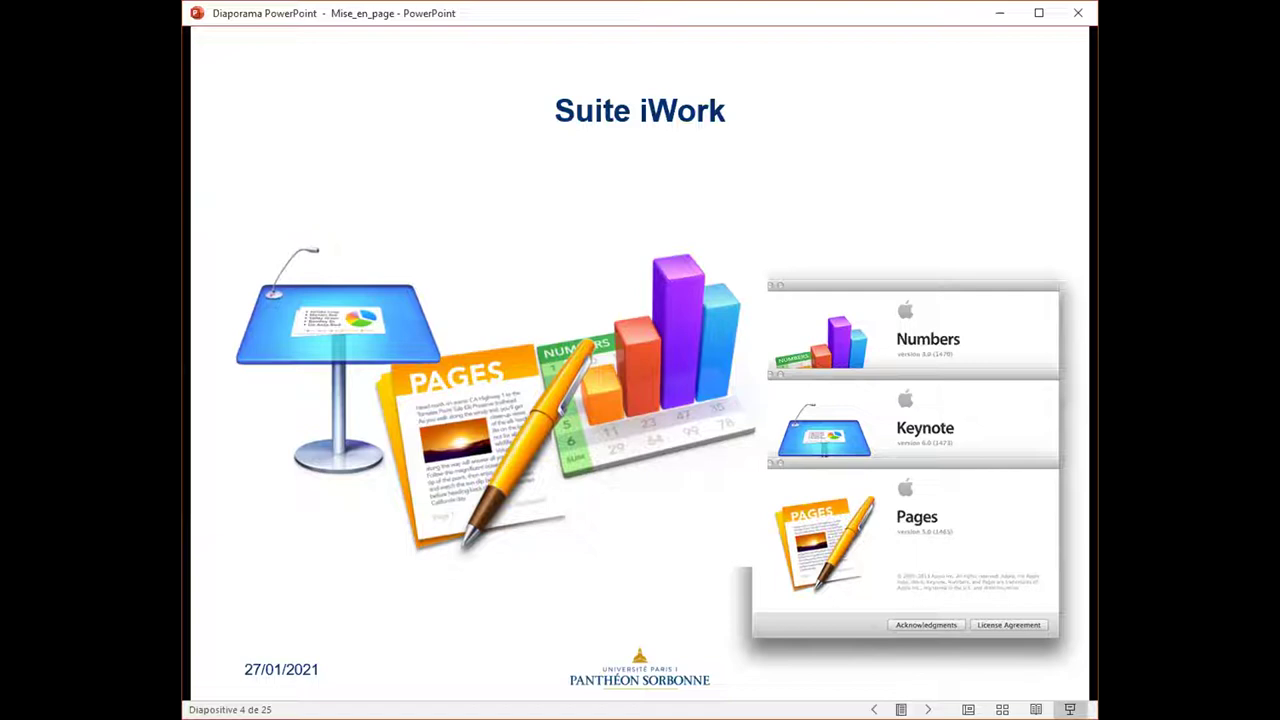
- Advance toward slide 5 on the 20 MO upload limit constraints and rules
key("Right")
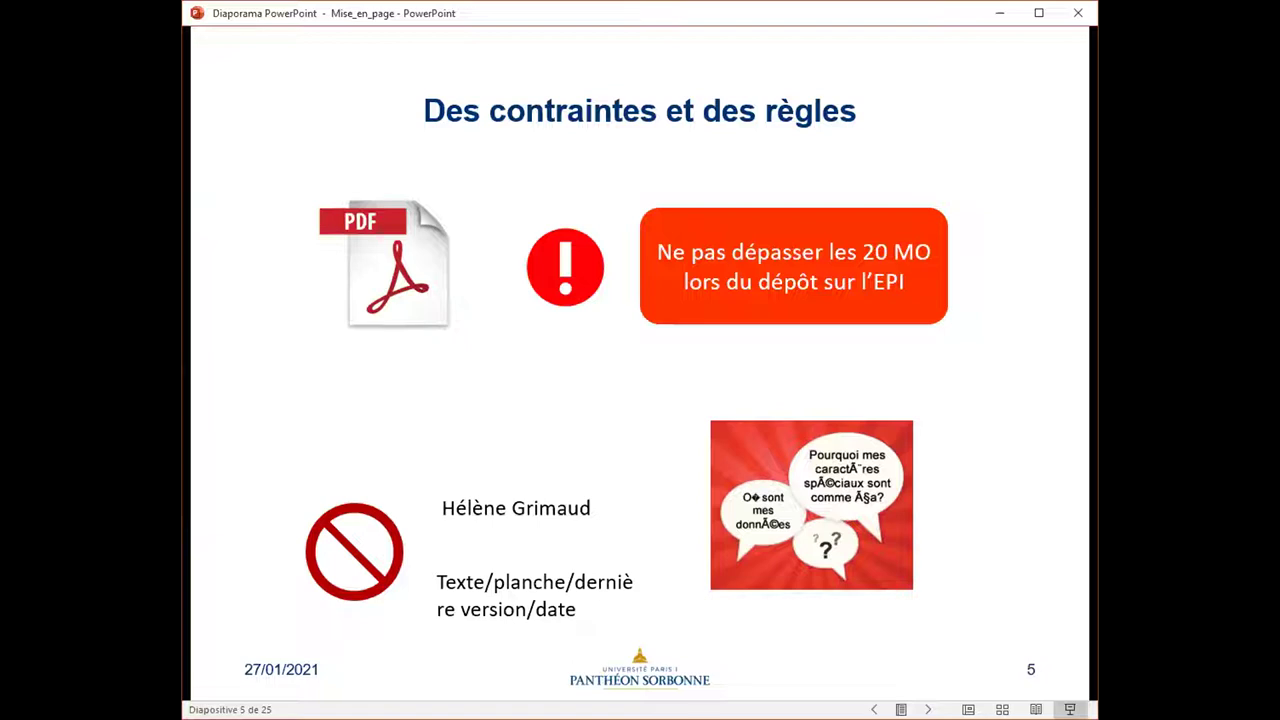
- Advance to slide 6, the file-naming rule with checked example file names
key("Right")
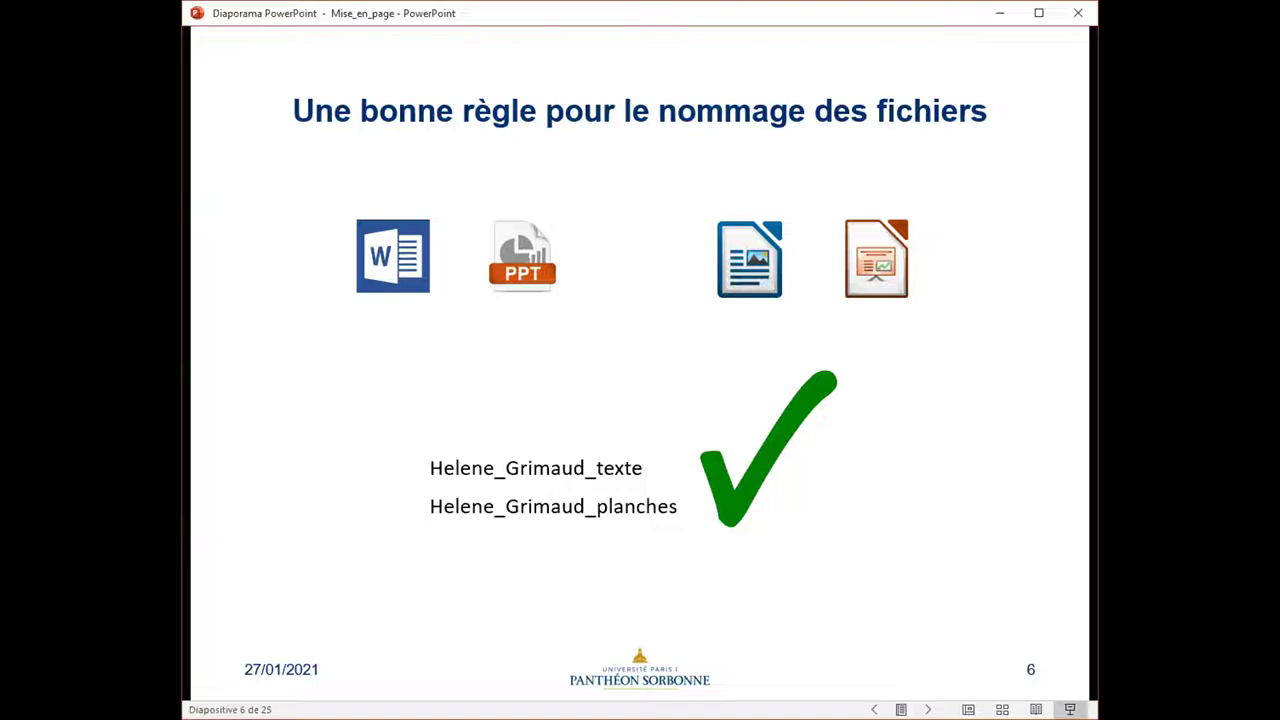
- Go back to slide 5 showing the 20 MO upload limit
key("Left")
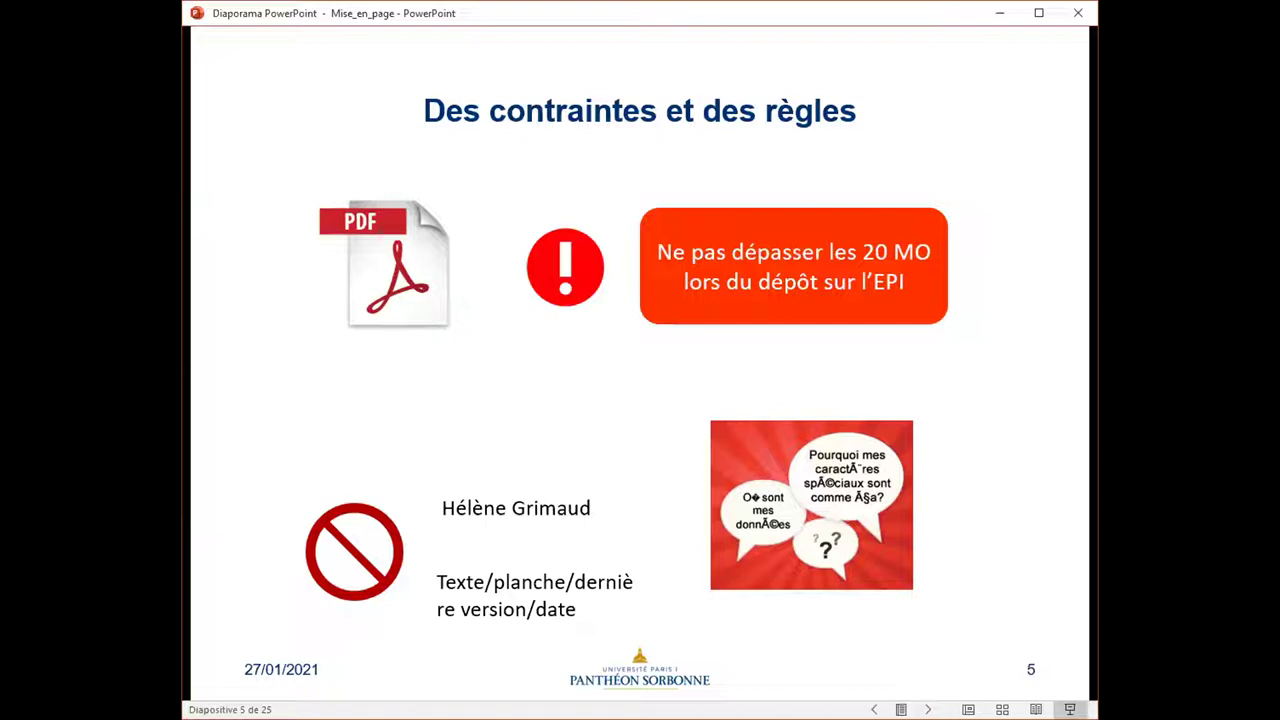
key("Right")
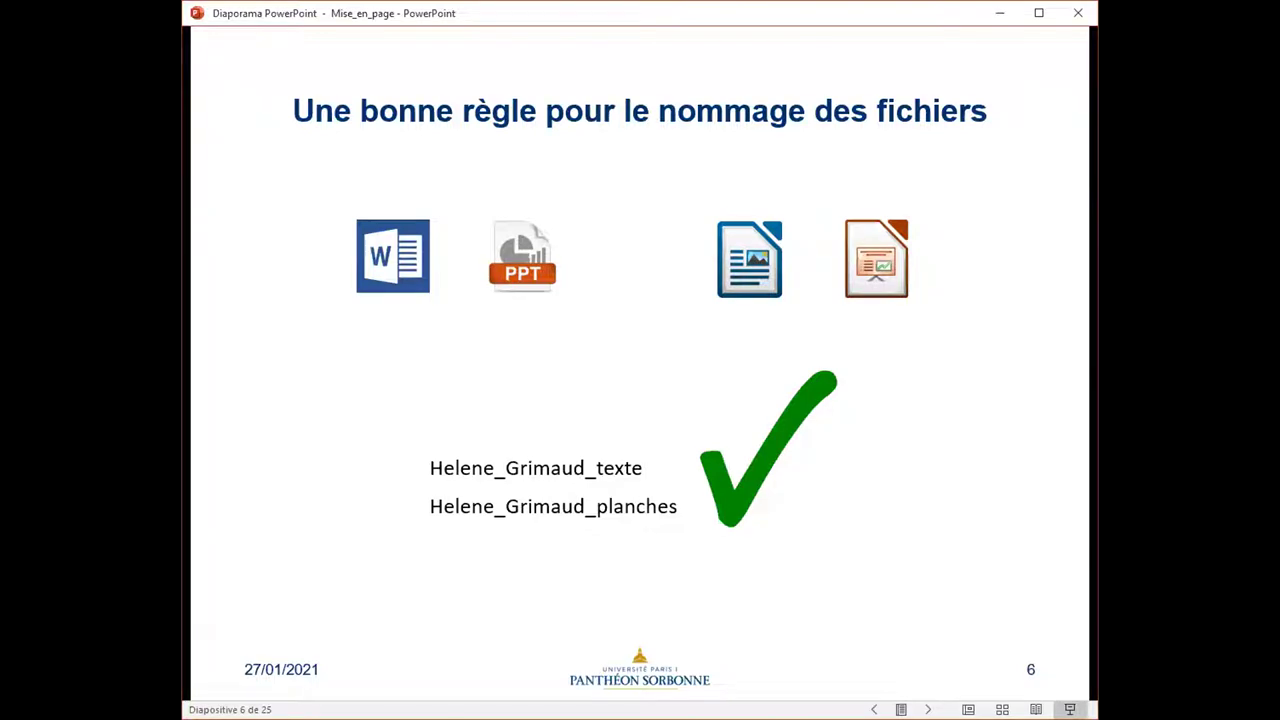
key("Left")
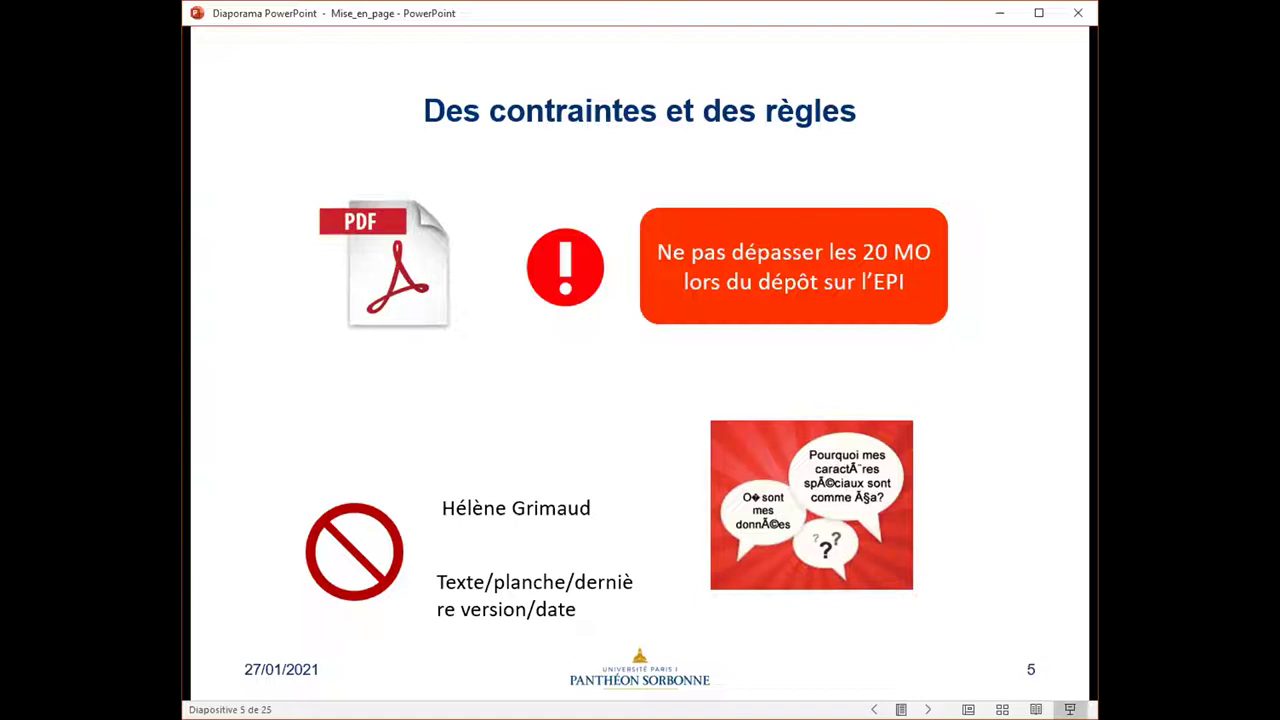
- Advance to slide 6's checked file-name examples, then toward the Mac image-processing slide
key("Right")
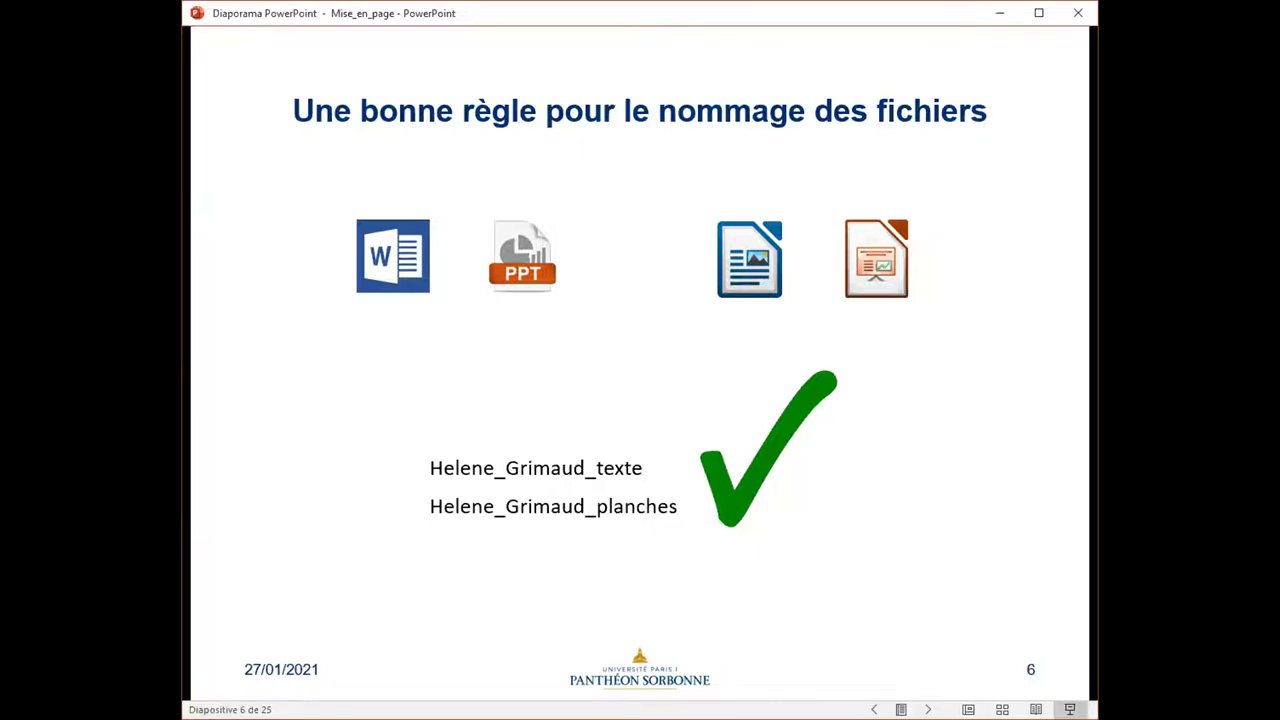
key("Right")
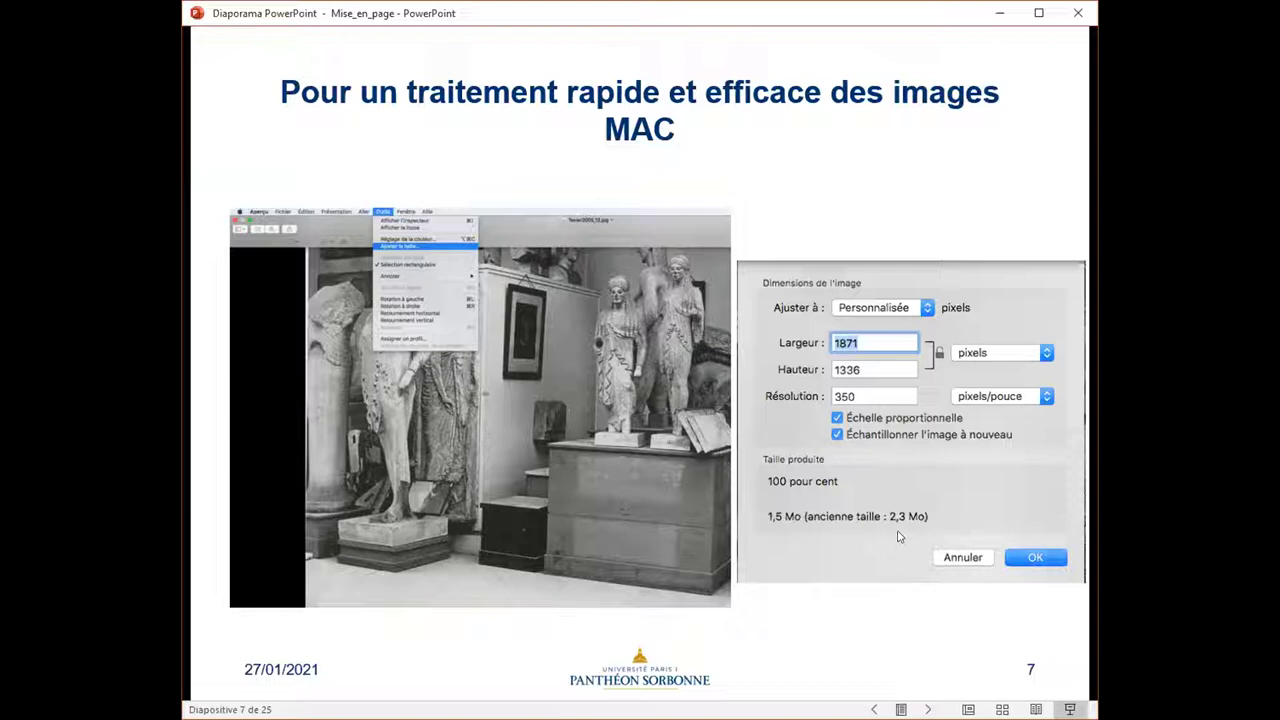
- Advance past the Windows tools slide to slide 9, 'Un choix à faire pour le rendu final'
left_click(762, 544)
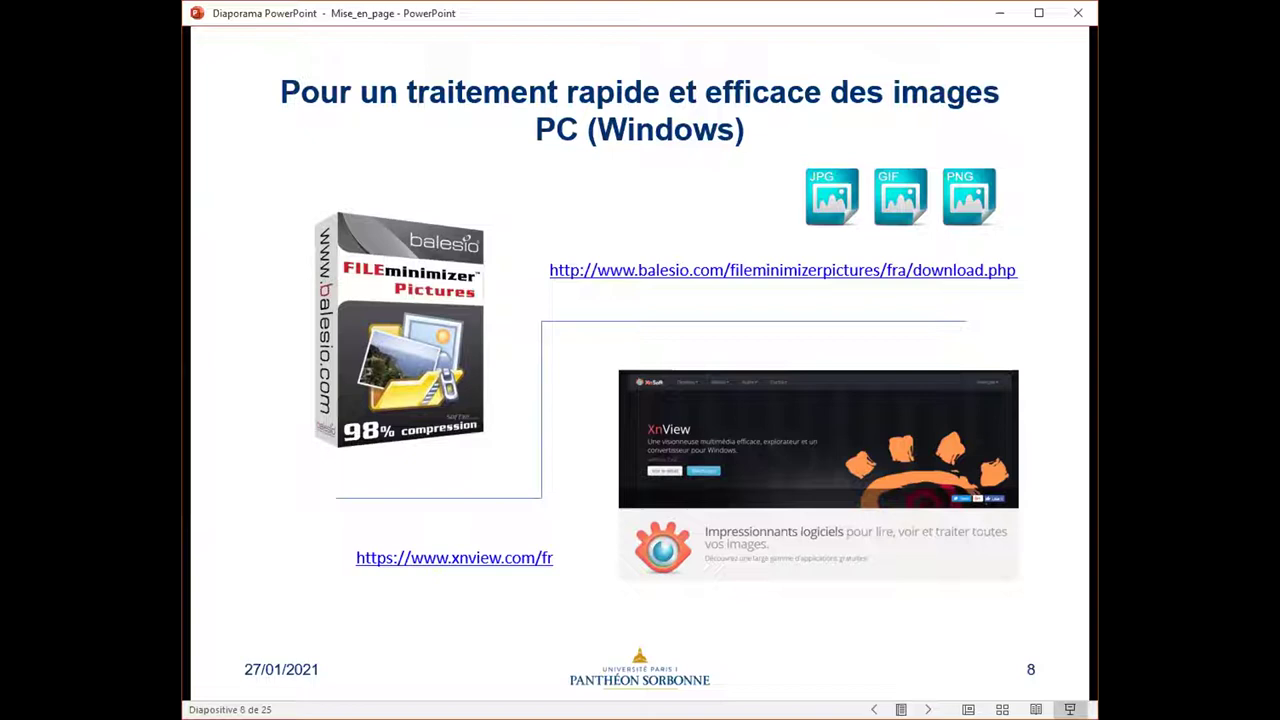
key("Right")
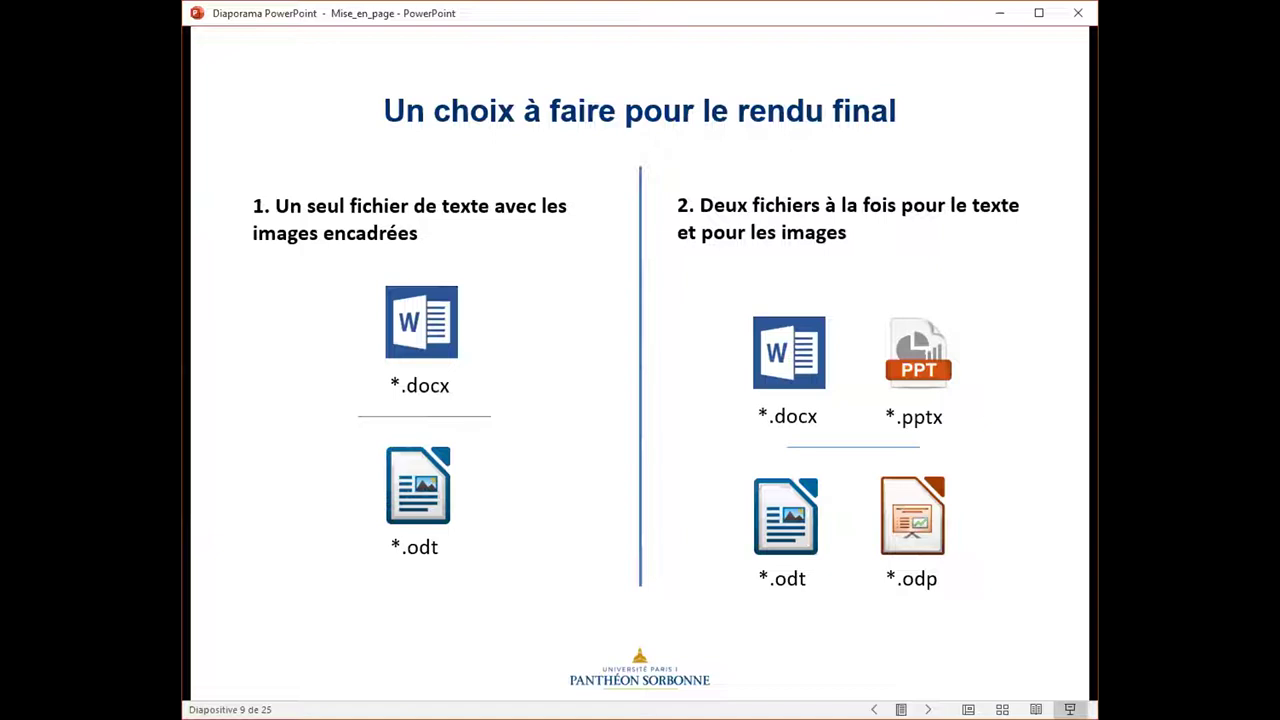
- Advance past the single text file slide to slide 11's four word-processor rules
key("Right")
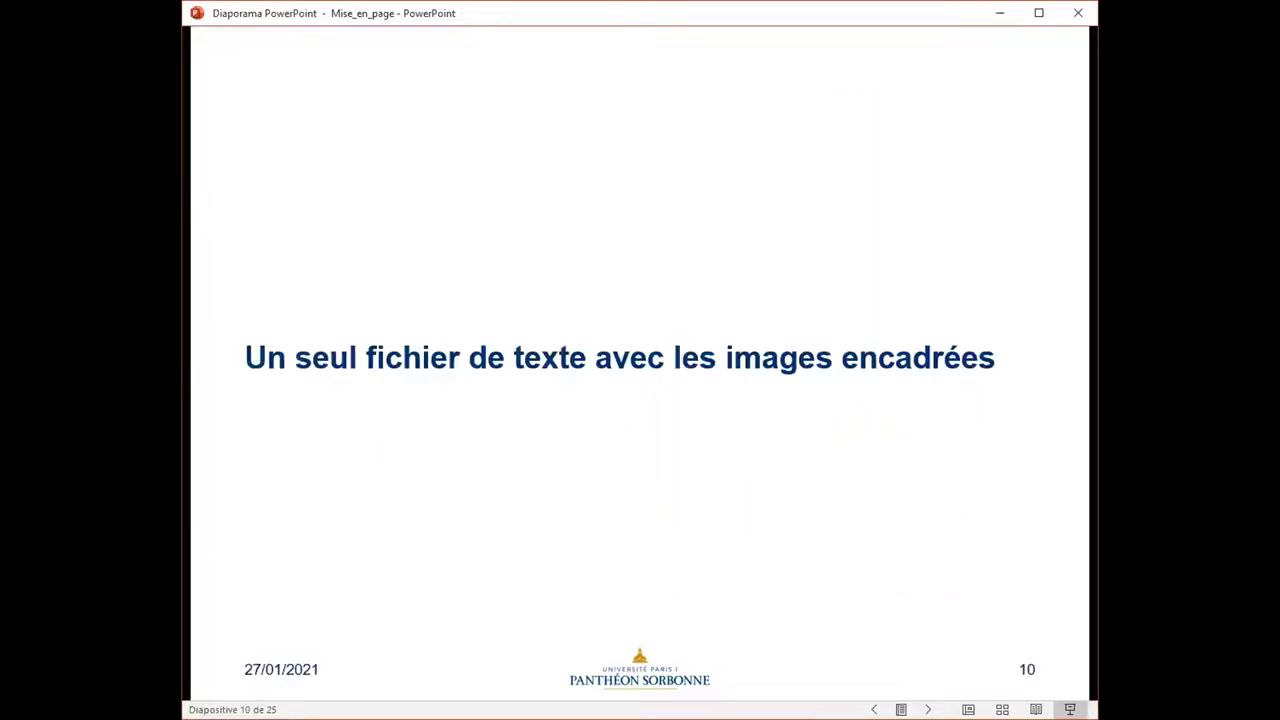
key("Right")
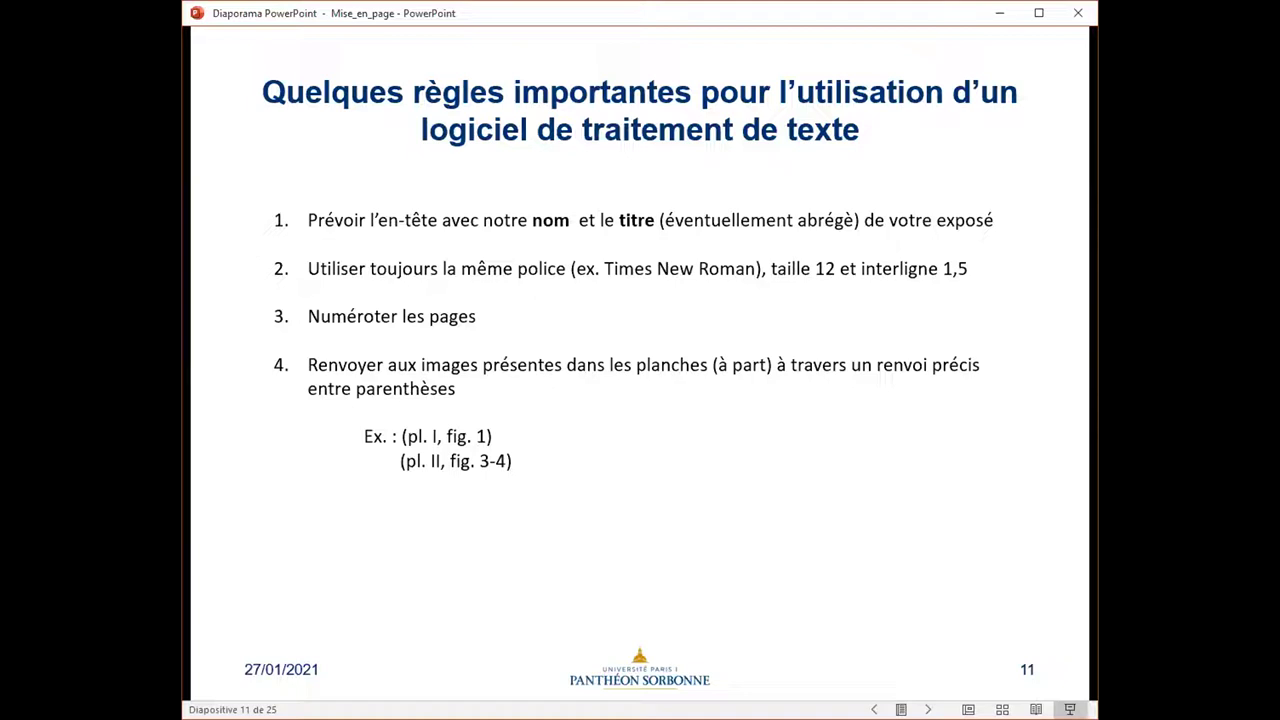
- Advance to slide 12, 'Insérer les images à l'intérieur de votre fichier de texte'
key("Right")
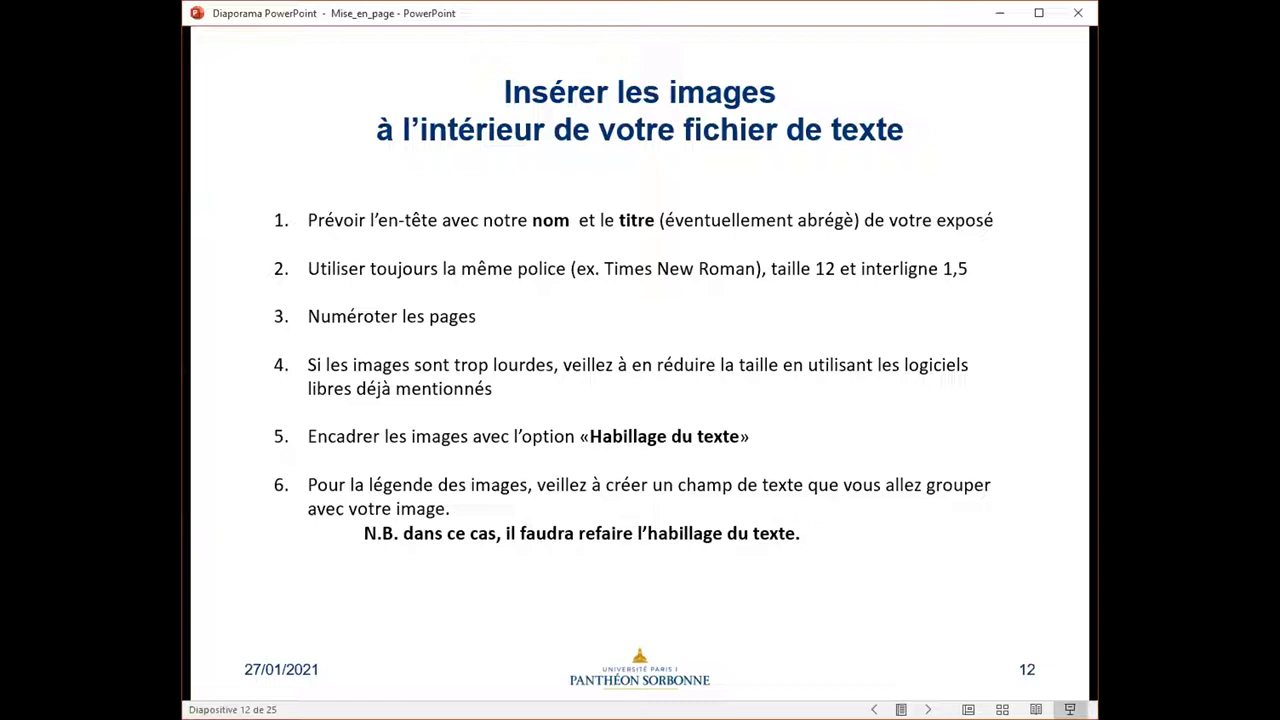
- Advance past the two-files, contents and illustrations slides to slide 16's PowerPoint/Impress tips
key("Right")
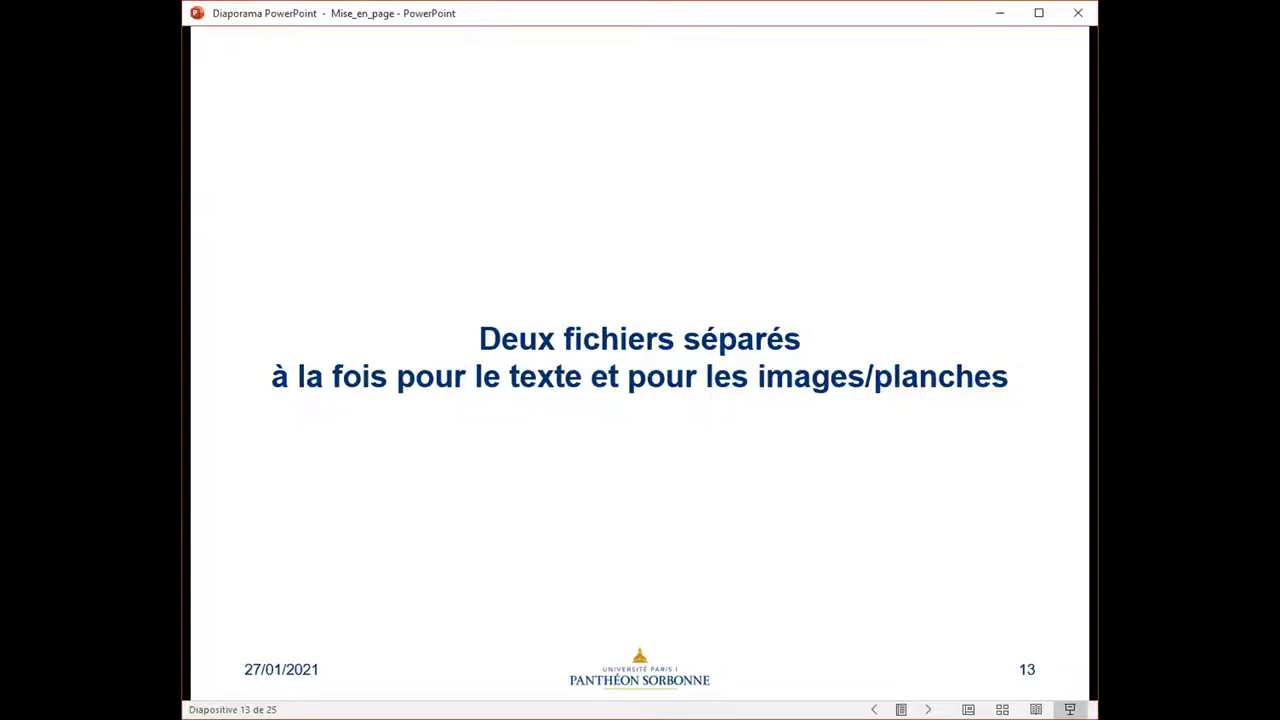
key("Right")
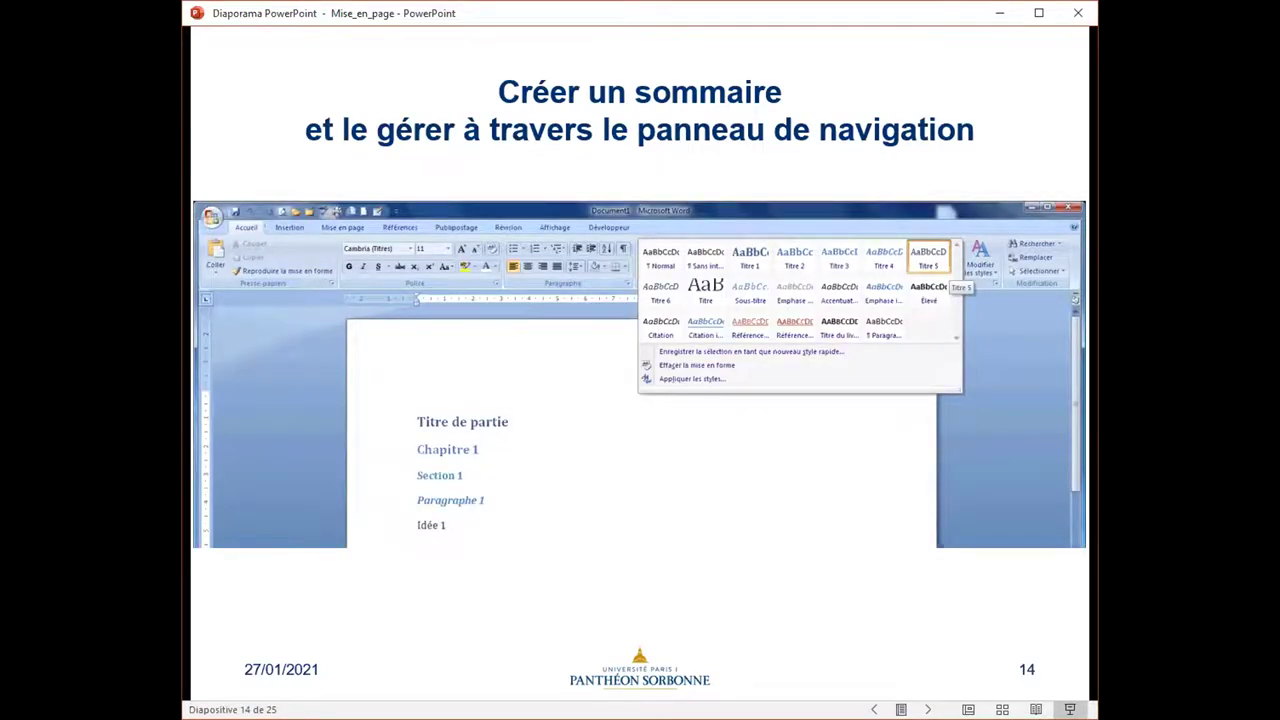
key("Right")
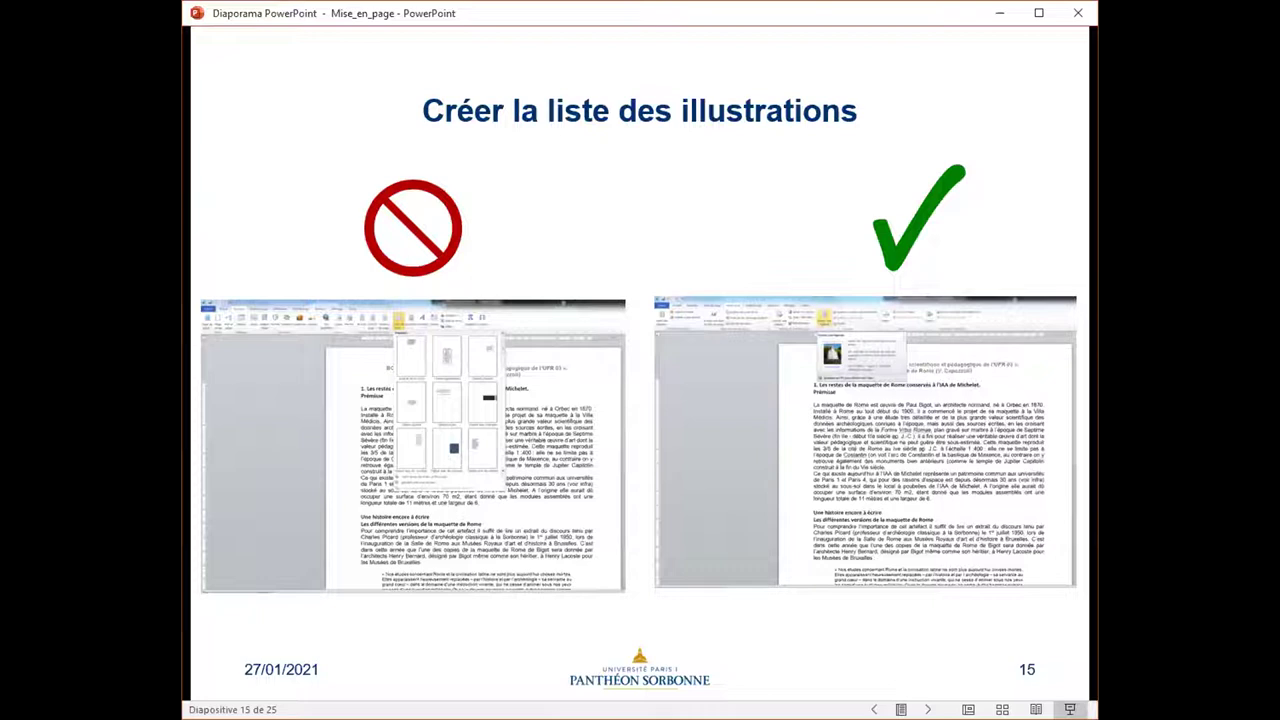
key("Right")
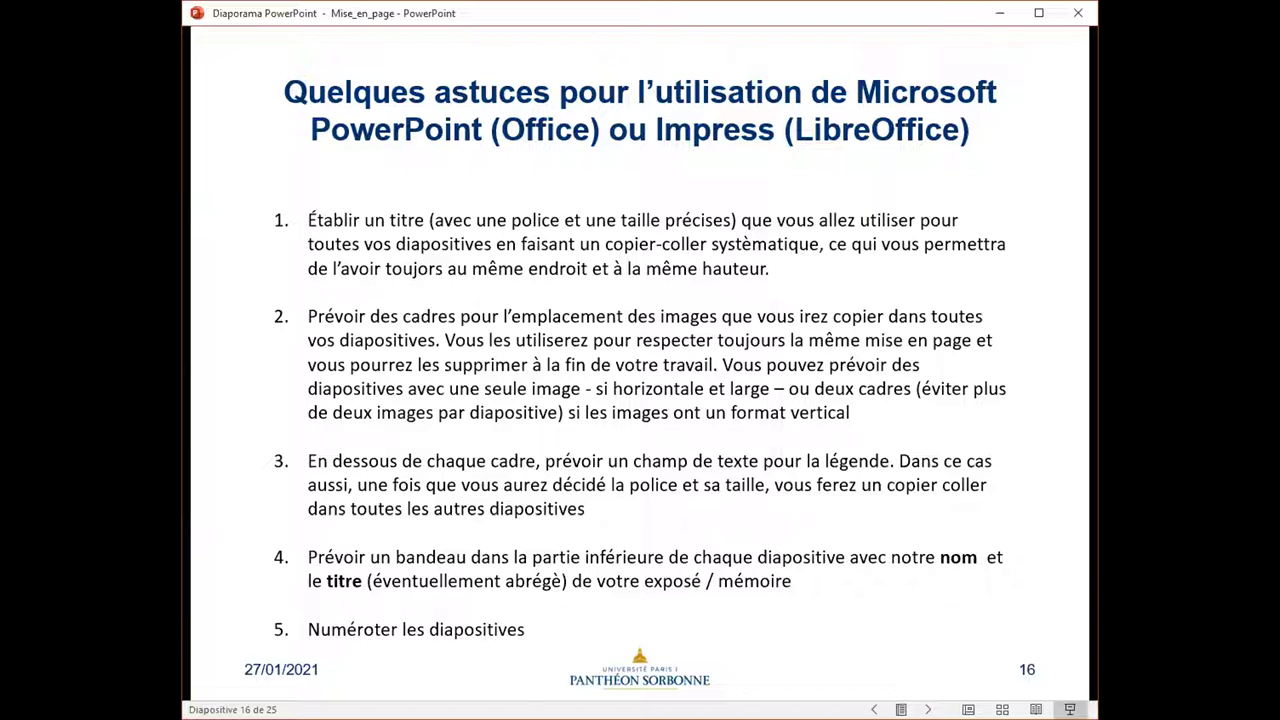
key("Right")
key("Left")
- Advance the slideshow to slide 17 on visual uniformity
key("Right")
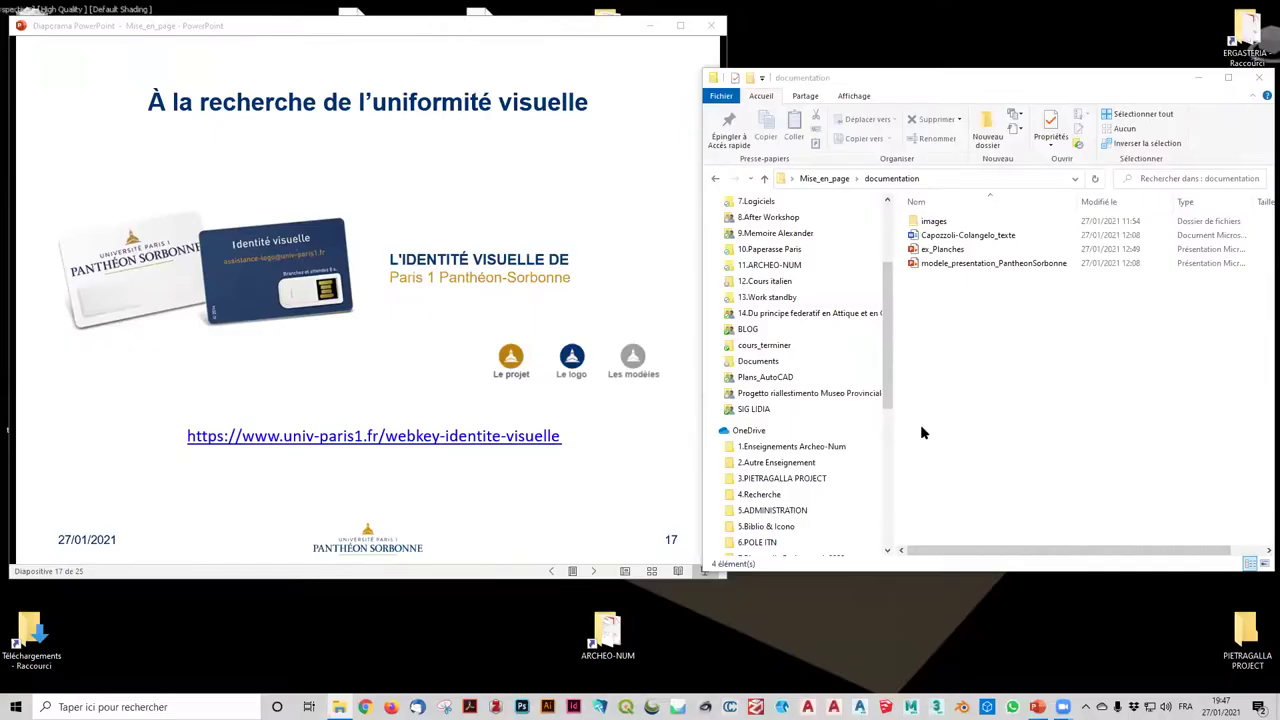
double_click(991, 264)
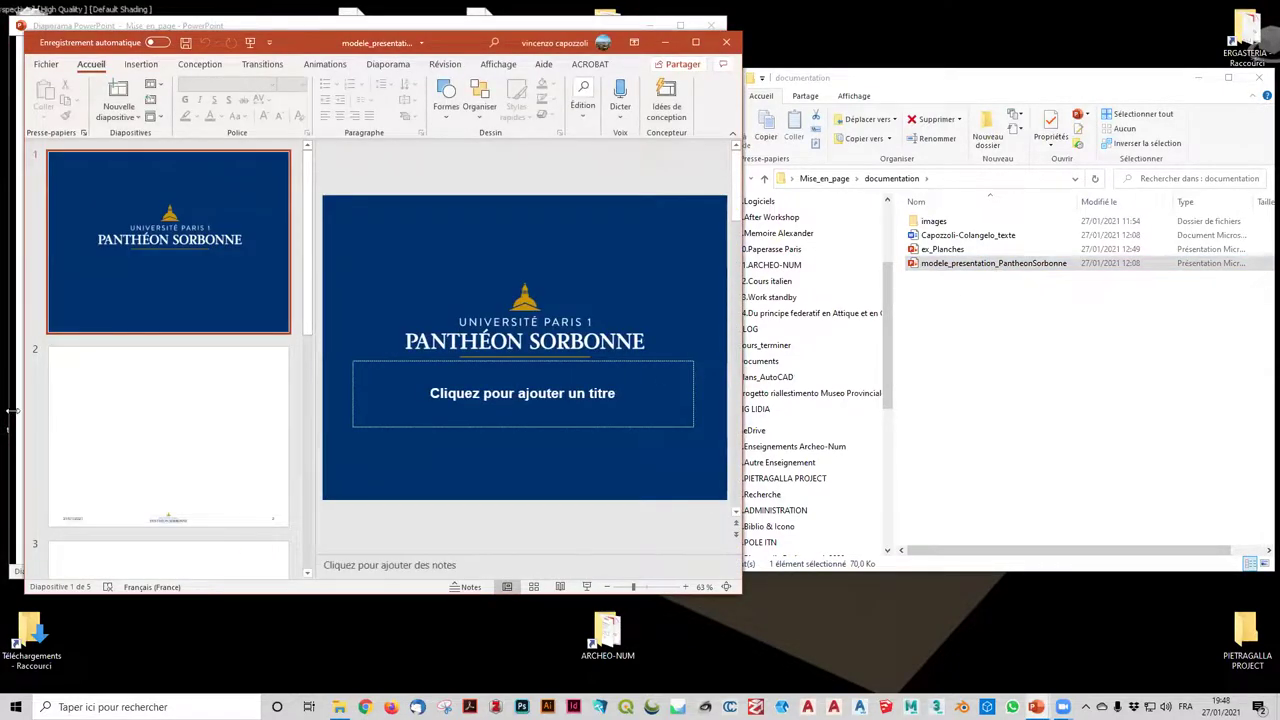
scroll(212, 410, "down", 5)
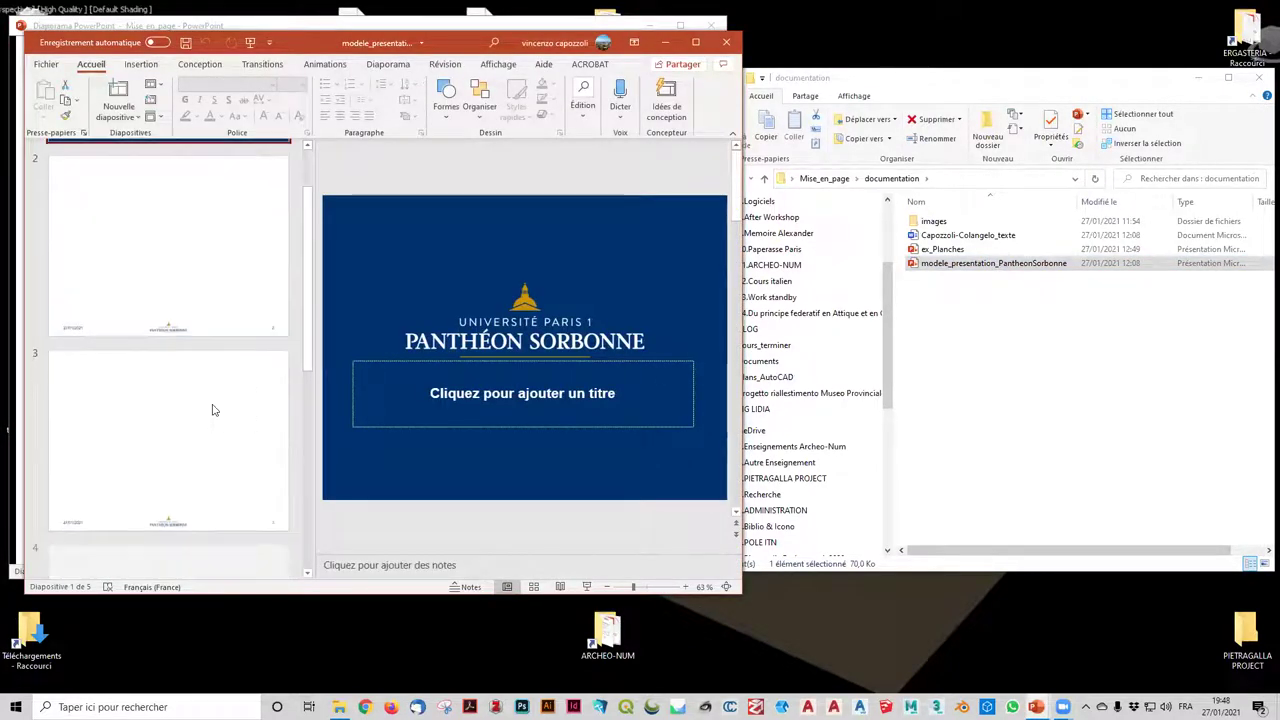
scroll(210, 409, "up", 3)
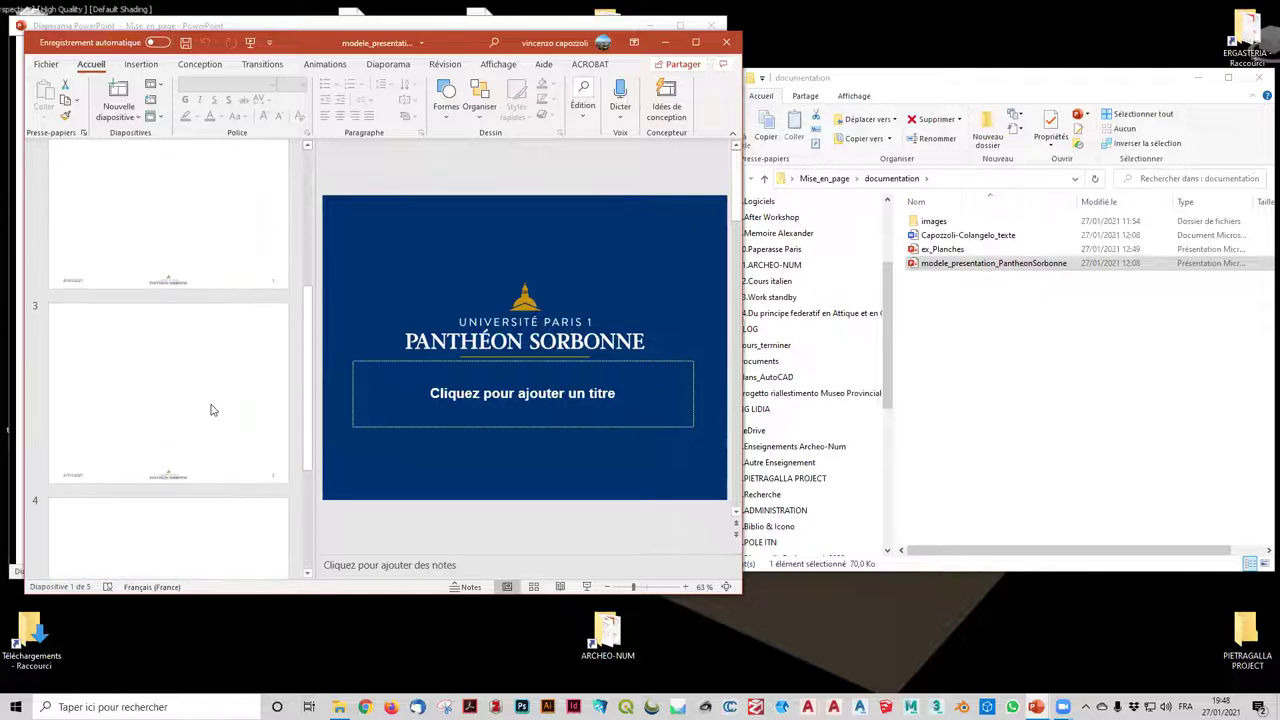
left_click(168, 232)
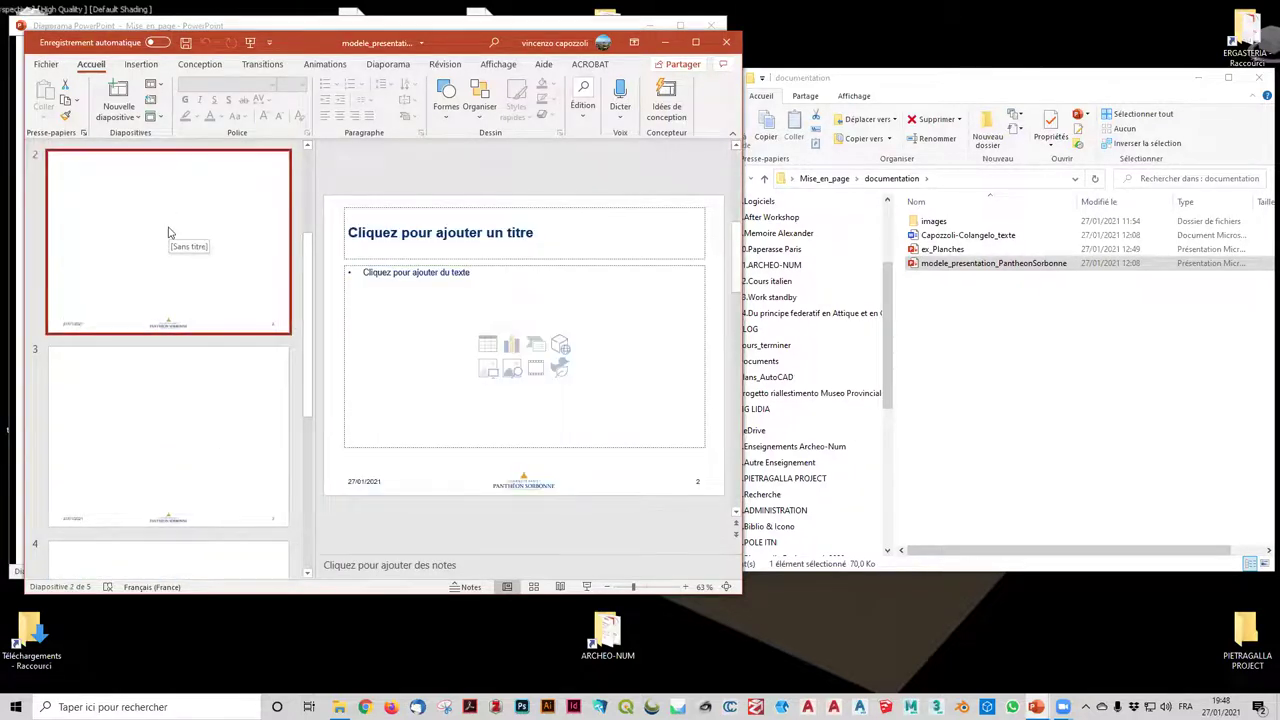
scroll(168, 232, "up", 2)
left_click(168, 232)
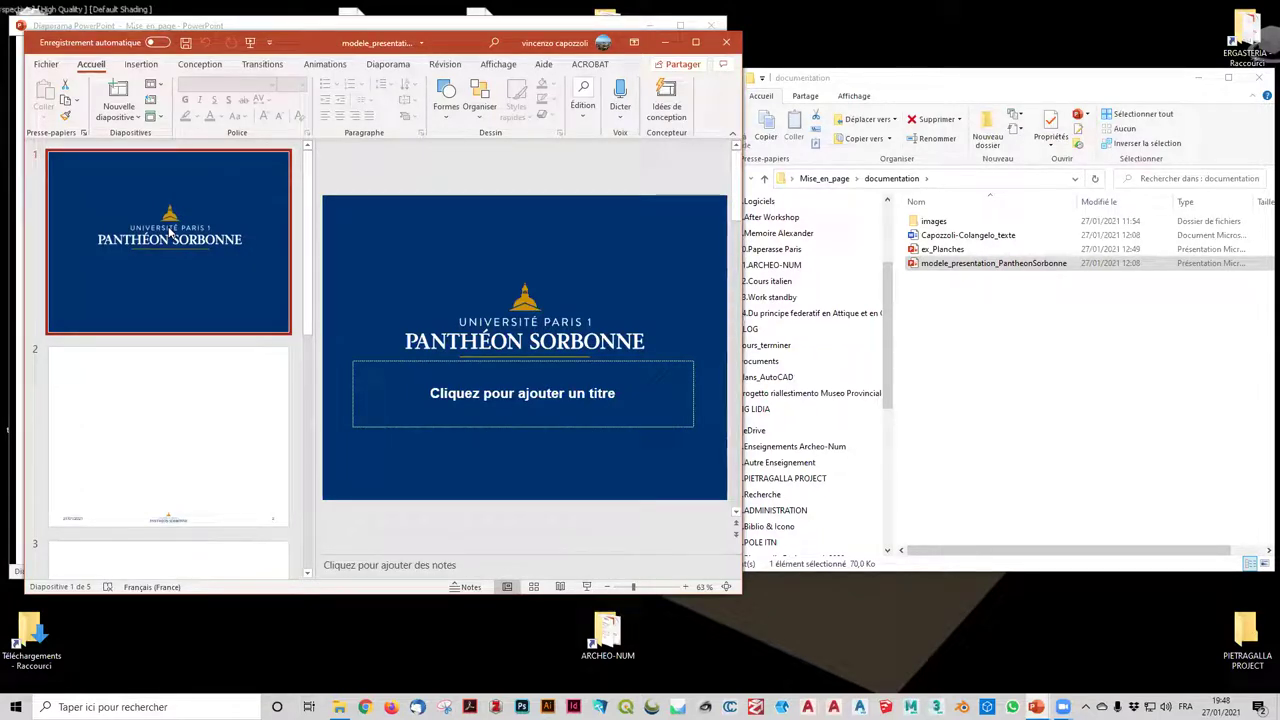
key("Down")
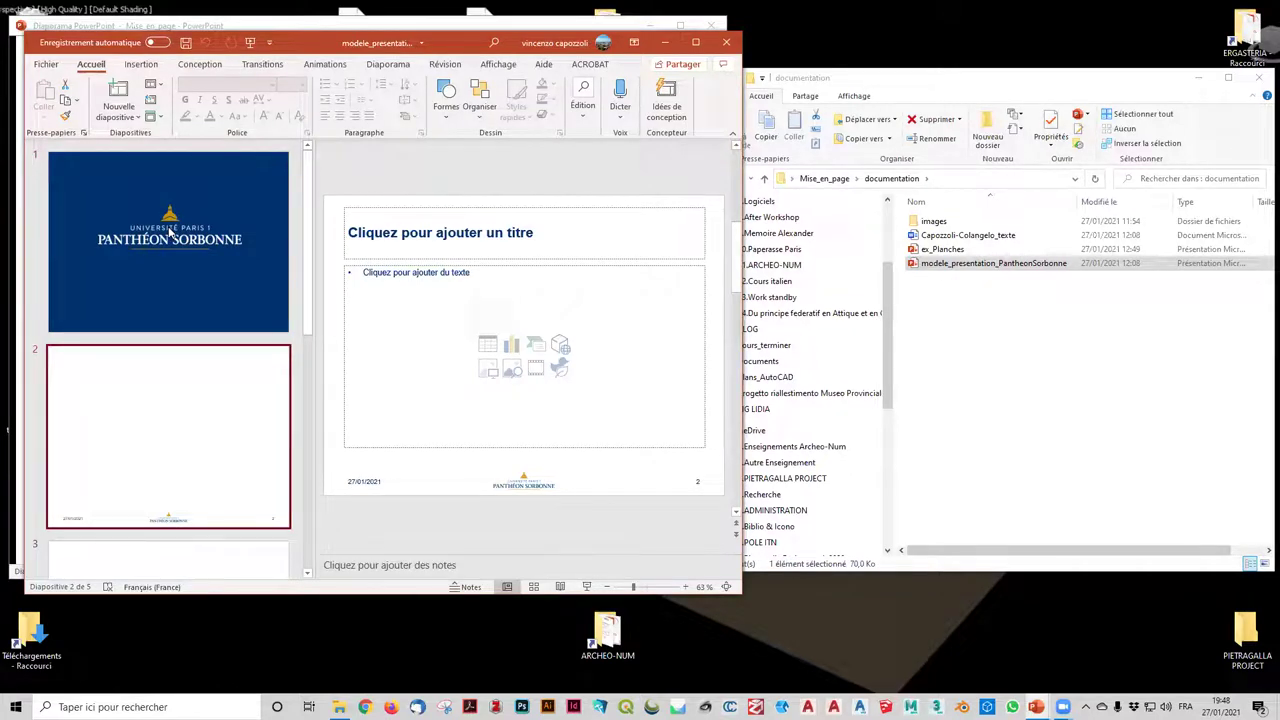
key("Down")
key("Down")
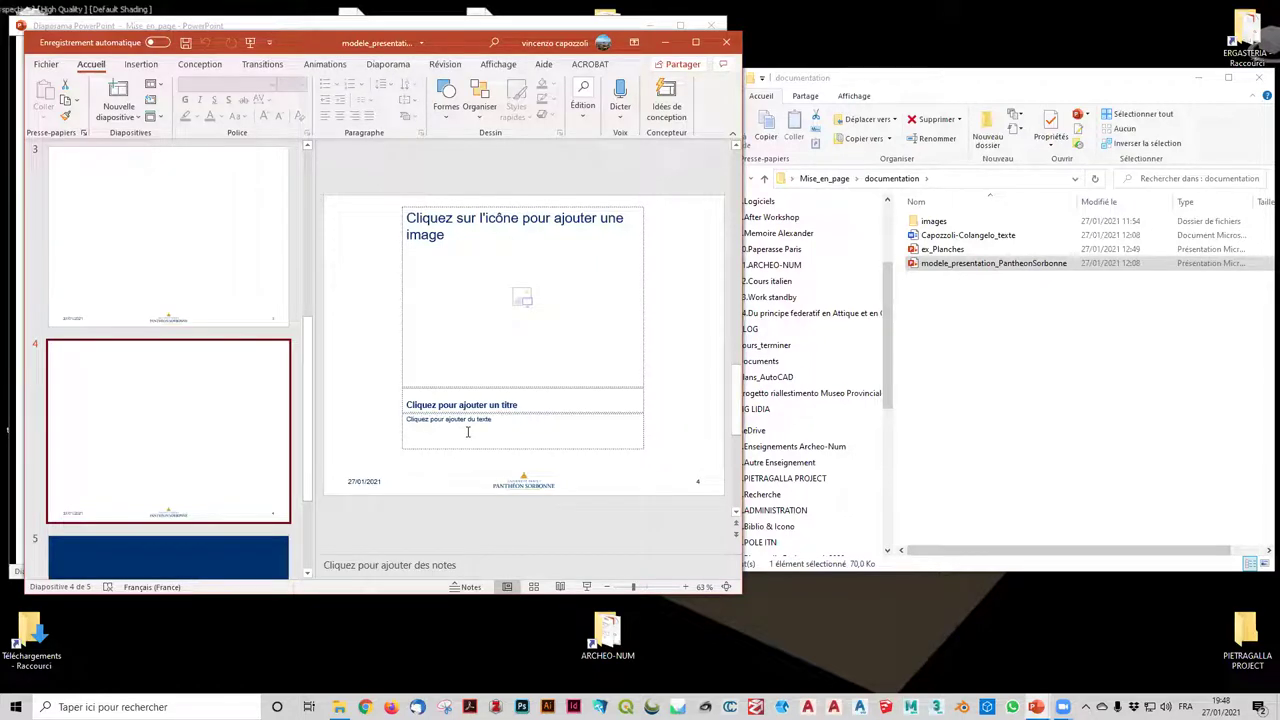
scroll(467, 432, "up", 1)
scroll(467, 432, "up", 1)
scroll(467, 432, "up", 1)
scroll(467, 432, "down", 2)
scroll(467, 432, "down", 1)
scroll(467, 432, "up", 1)
scroll(467, 432, "up", 1)
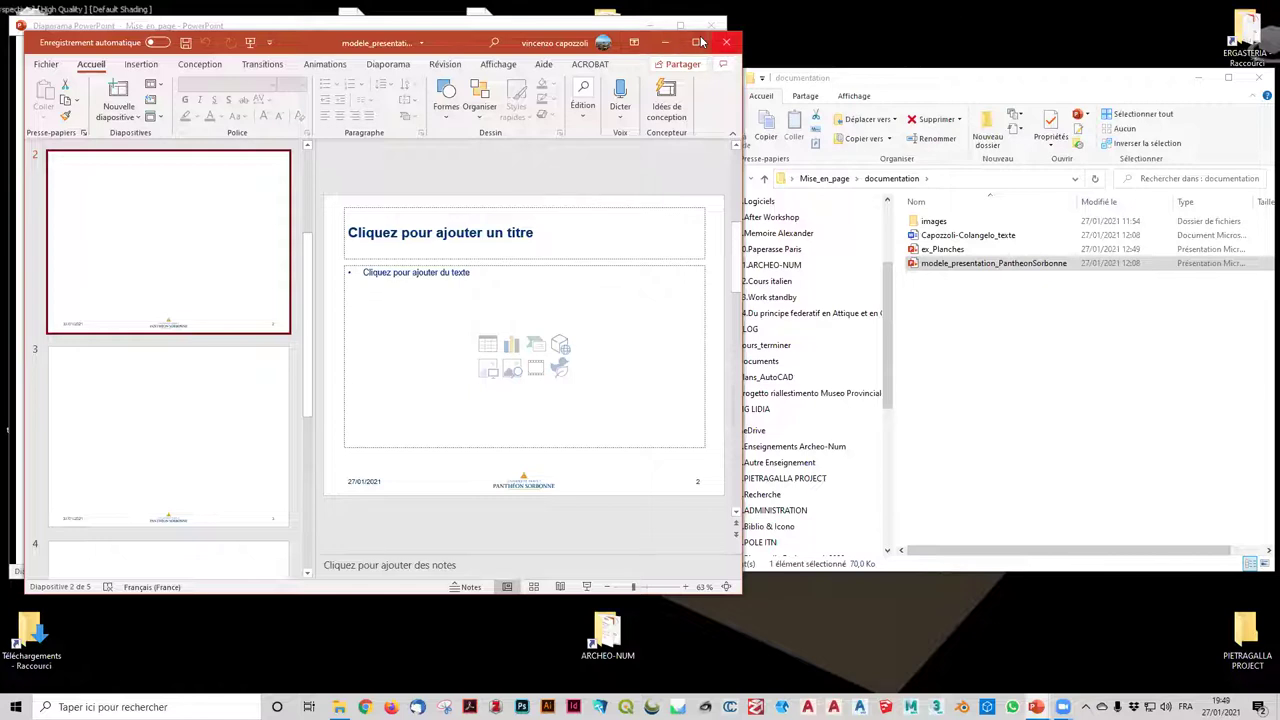
- Put away the Panthéon-Sorbonne template window to reveal the Mise_en_page slideshow
left_click(664, 42)
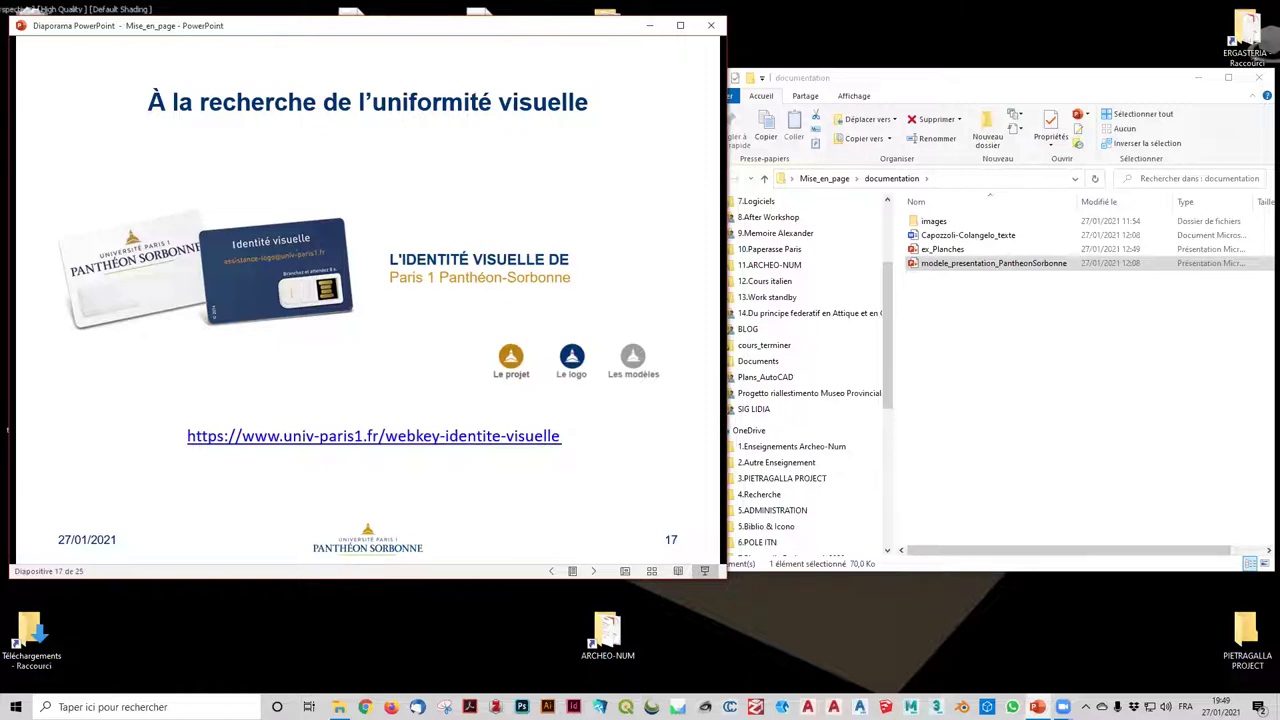
- Step forward past the two-image slide 18 to slide 19, Planche II, and beyond
key("Right")
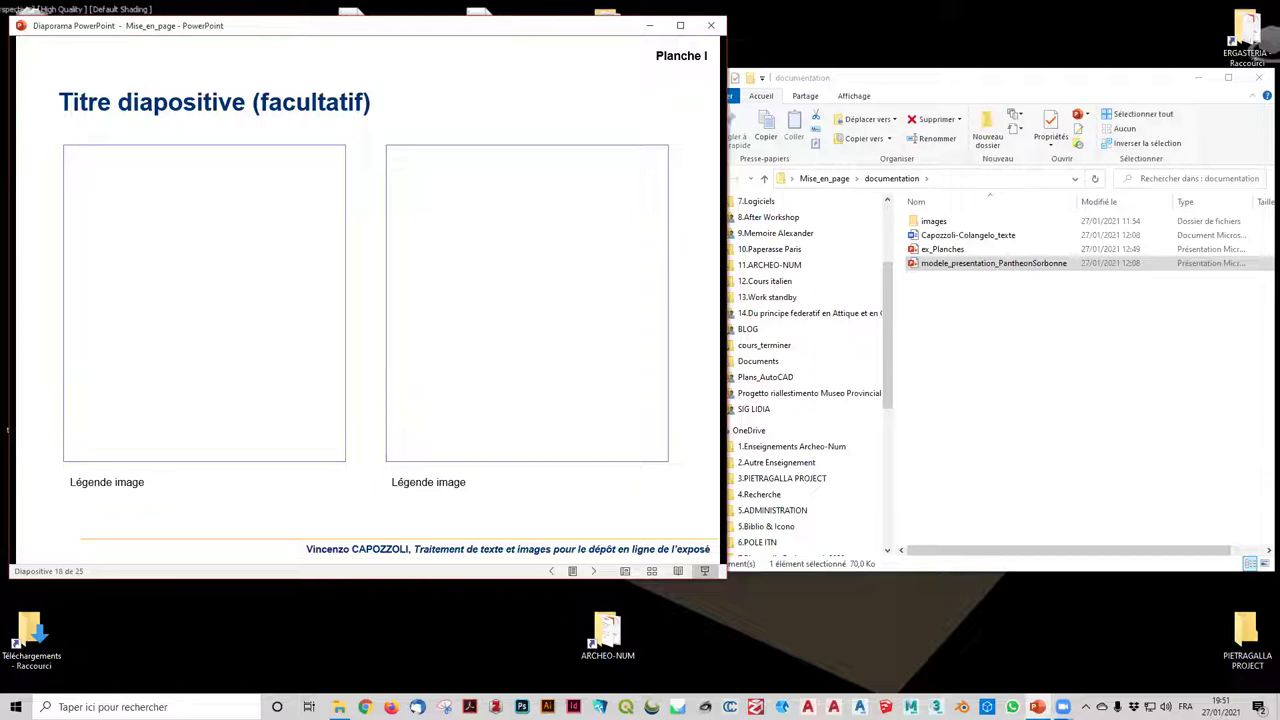
key("Right")
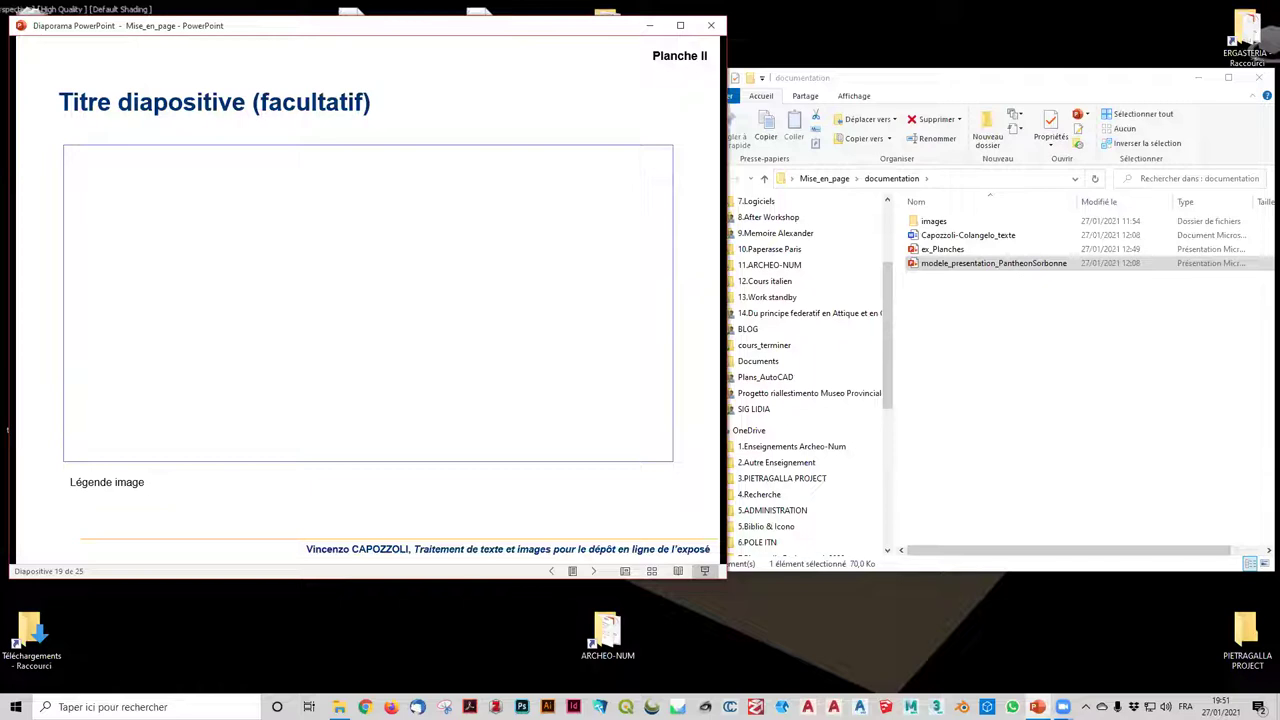
key("Right")
- Step back and forth through slides 19–22, ending on the iLovePDF slide
key("Left")
key("Right")
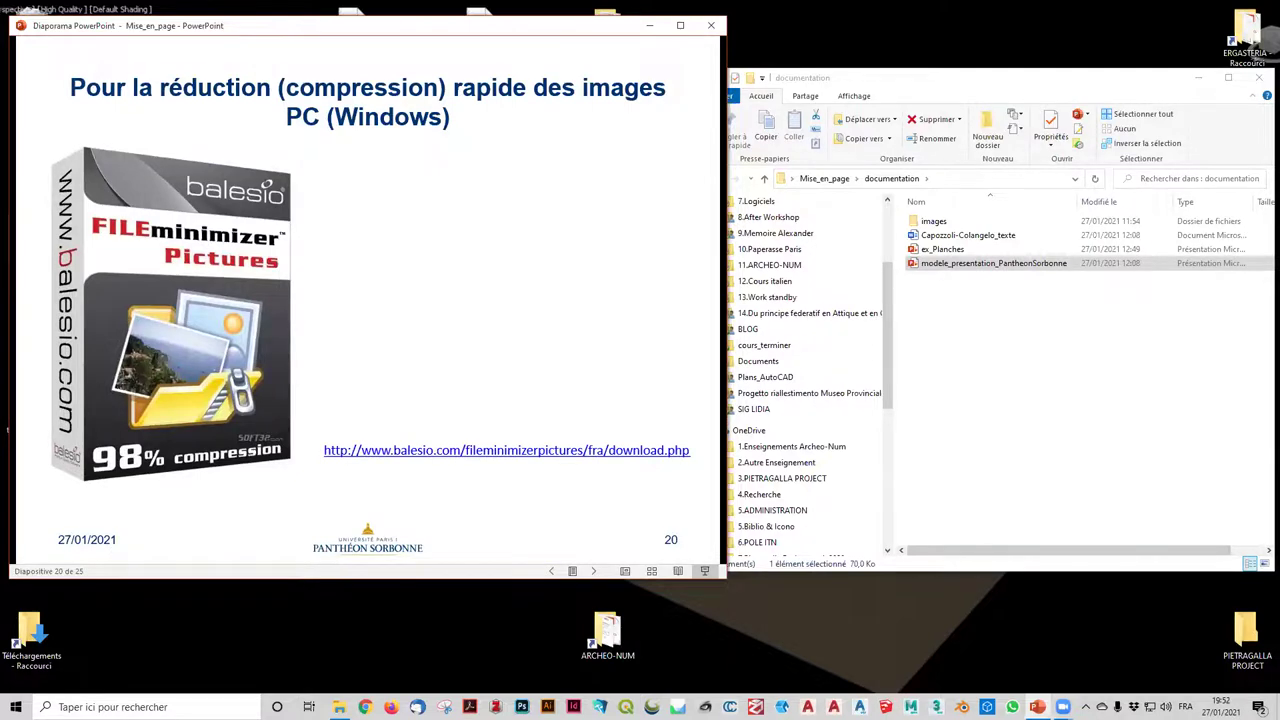
key("Right")
key("Right")
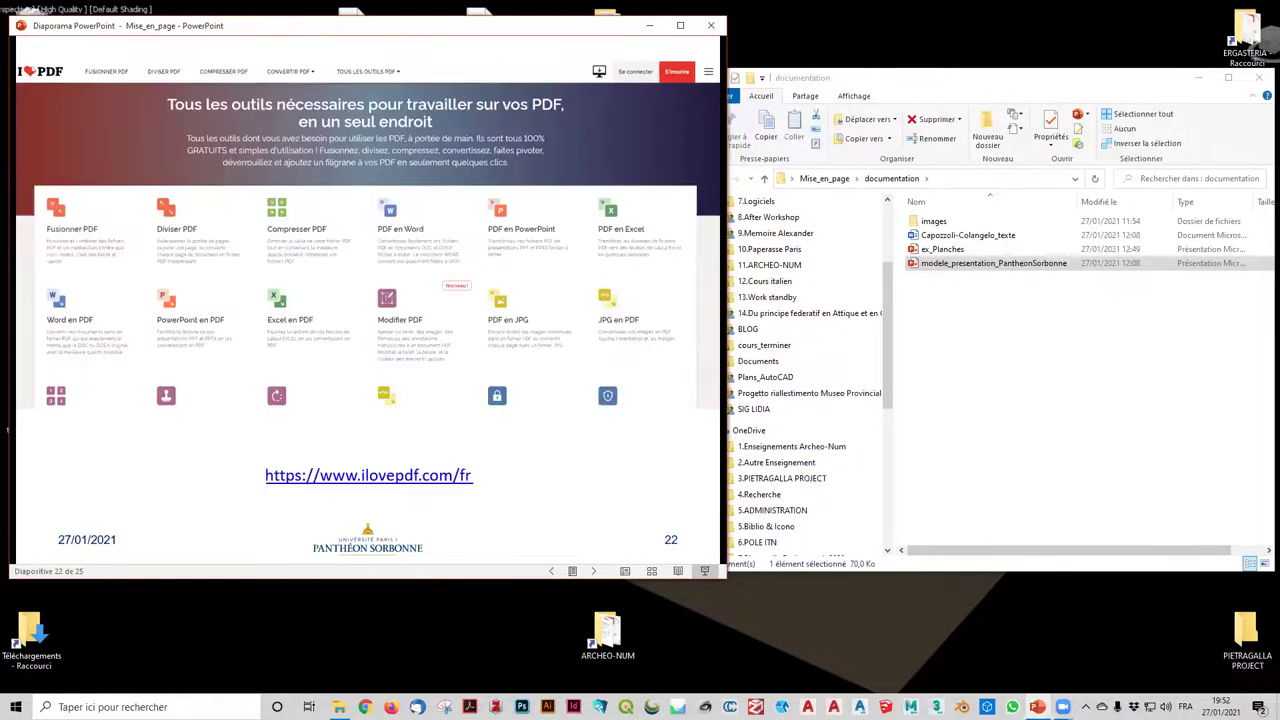
key("Left")
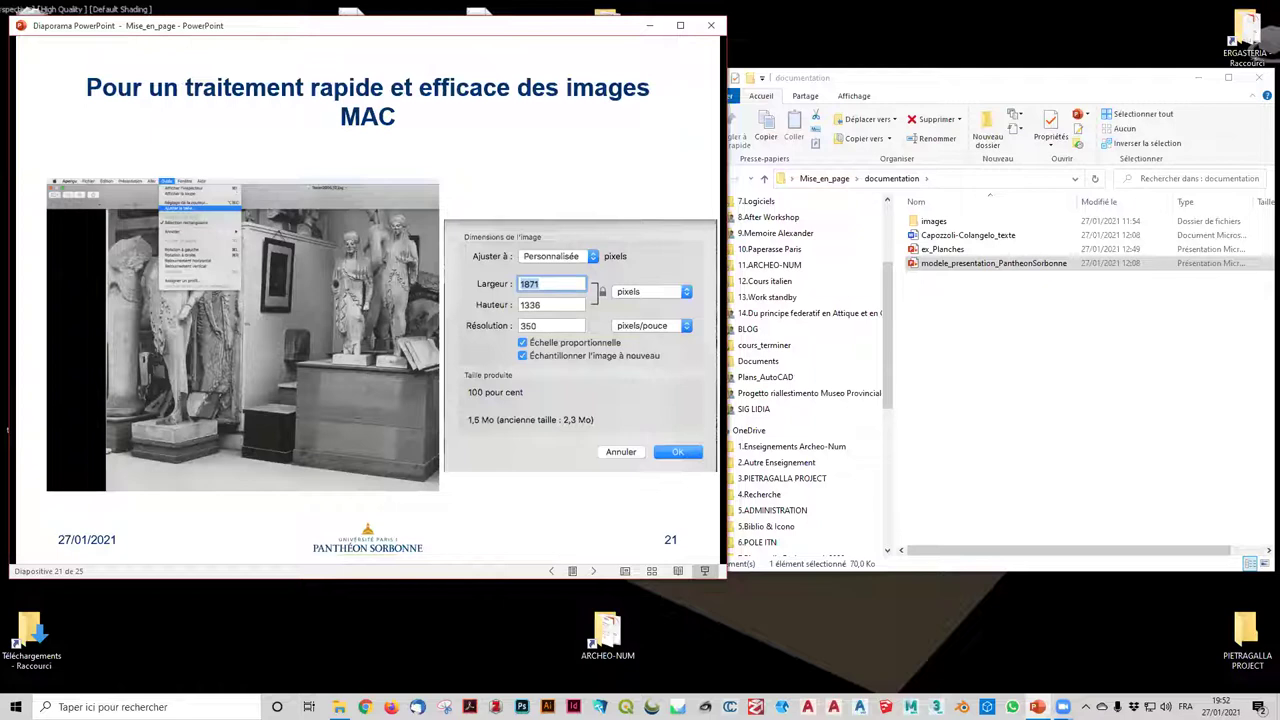
key("Right")
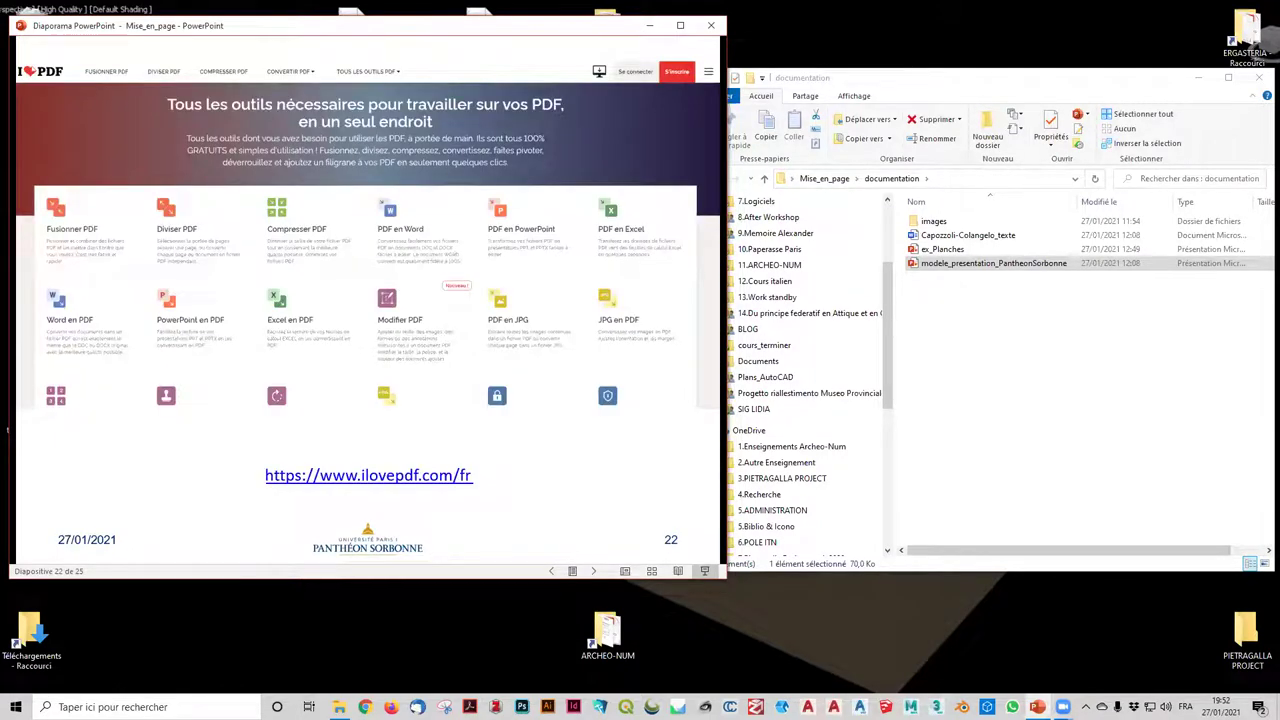
key("Left")
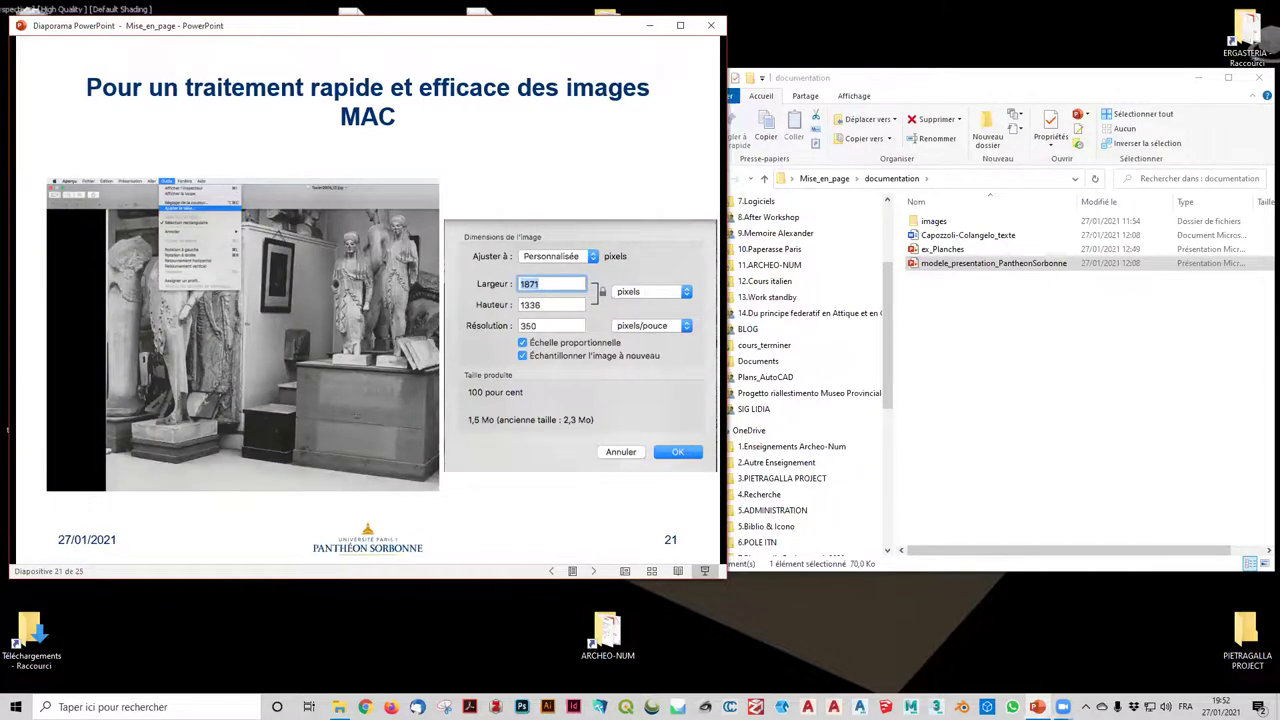
key("Right")
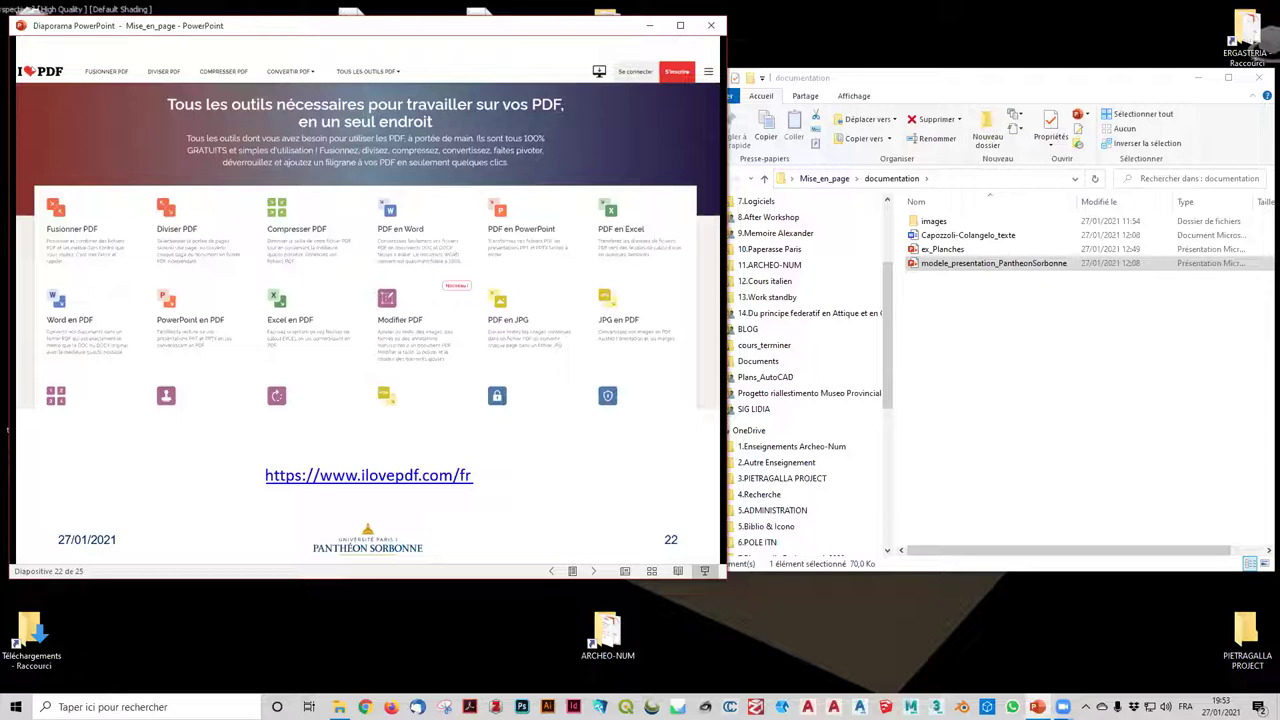
- Step through the Smallpdf and PDF24 slides to final slide 25 'En cas de besoin..', then close it
key("Right")
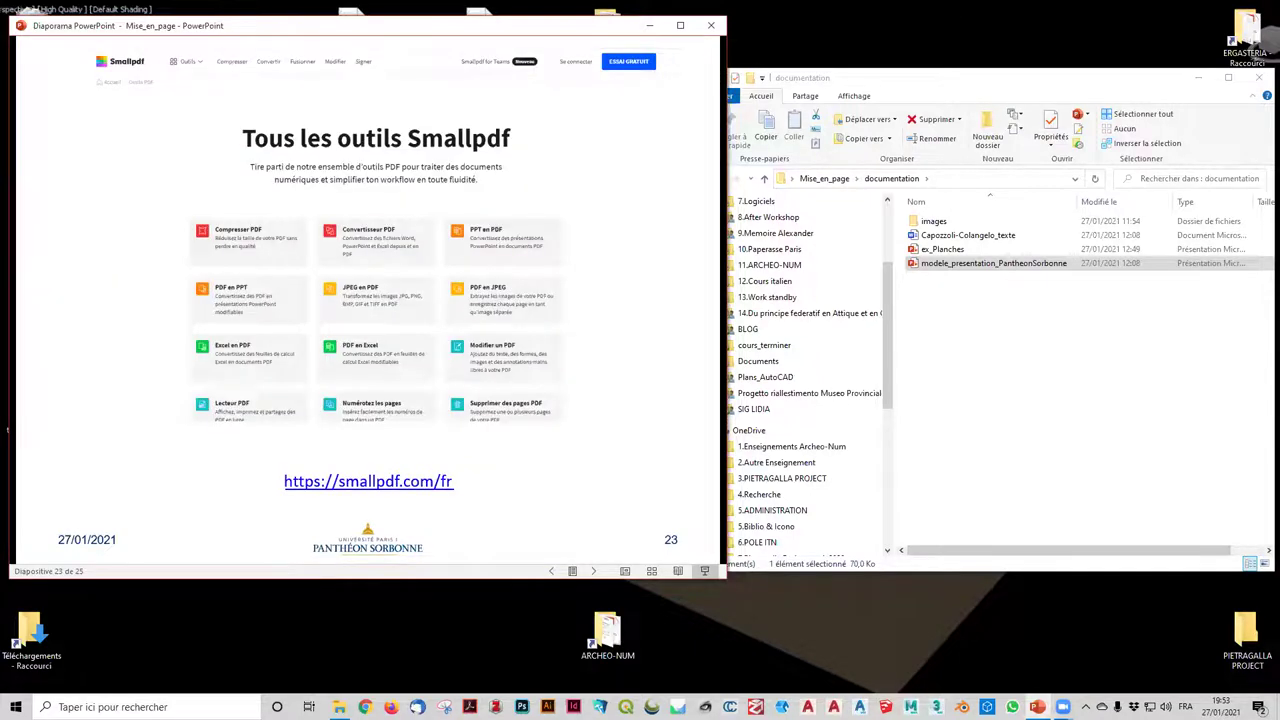
key("Left")
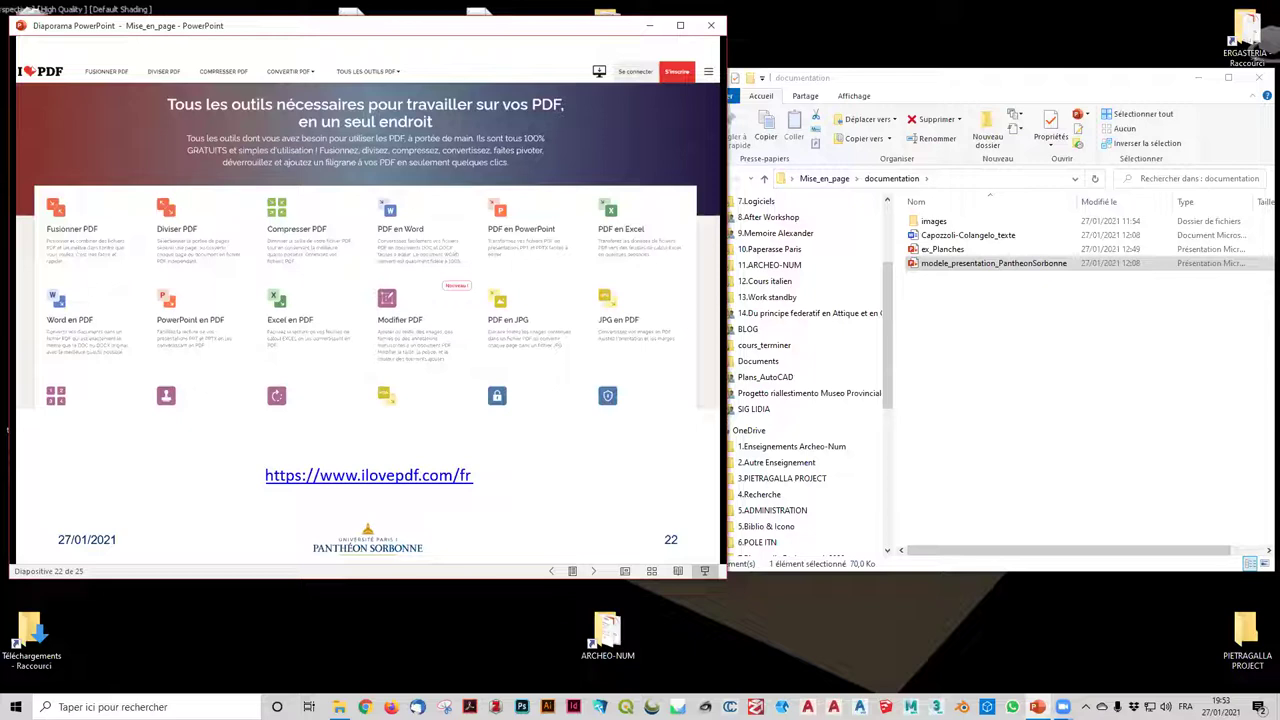
key("Right")
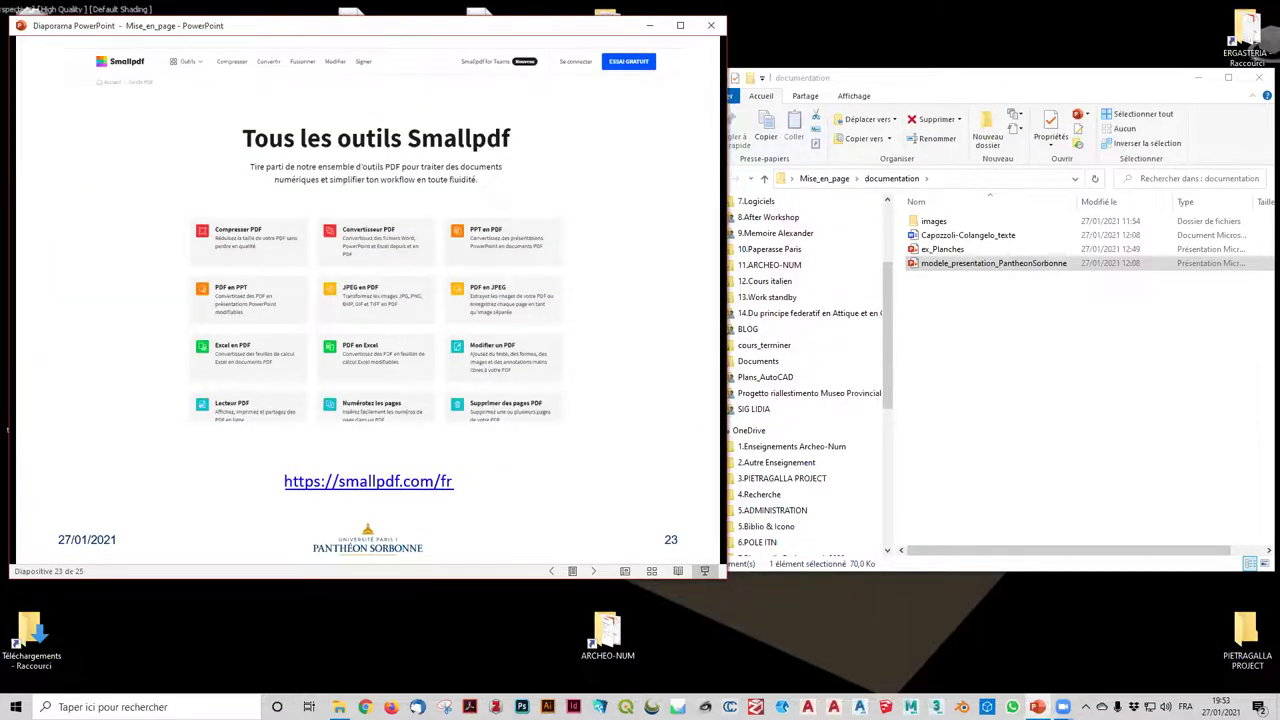
key("Right")
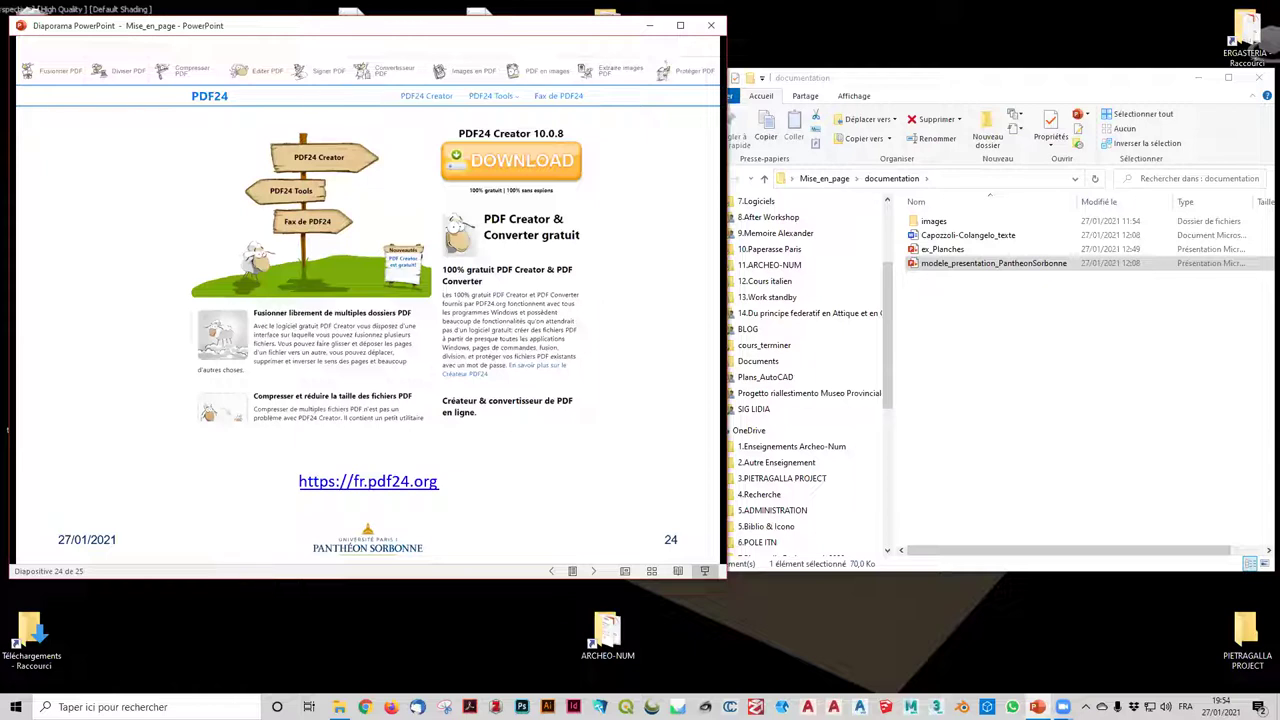
key("Right")
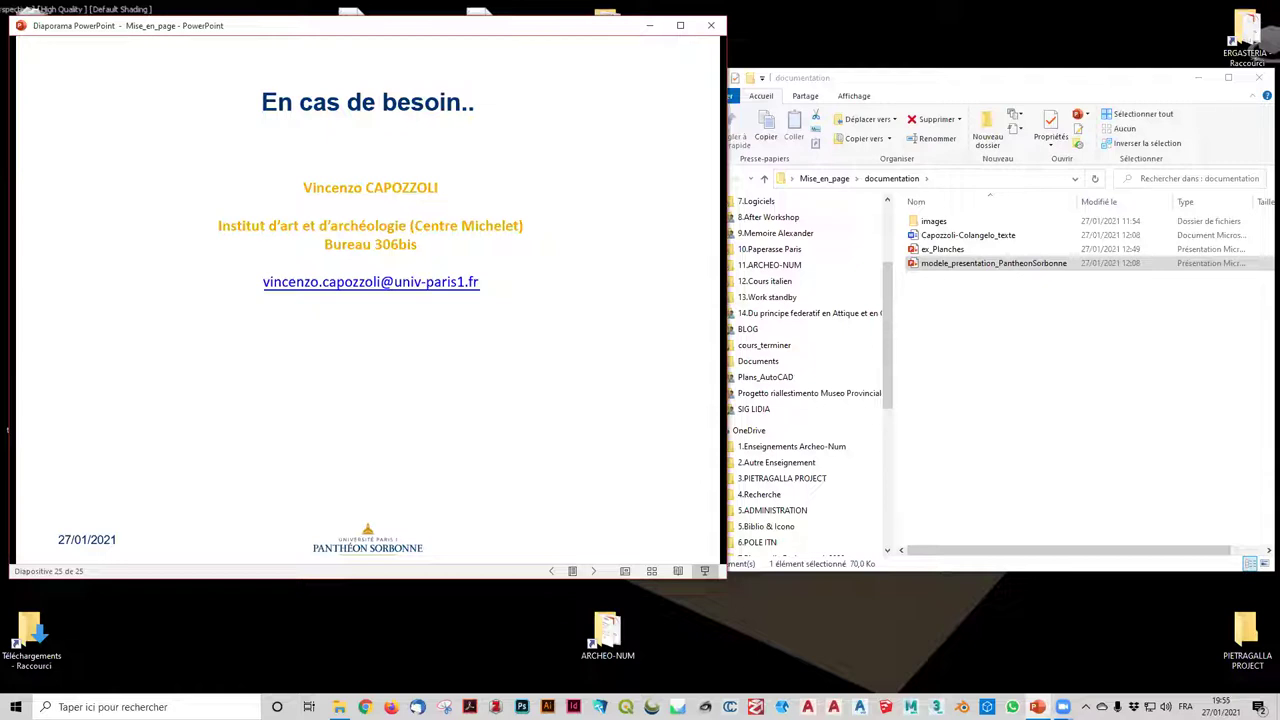
left_click(711, 25)
- Save the presentation, then open Capozzoli-Colangelo_texte from the documentation folder in Word
left_click(574, 395)
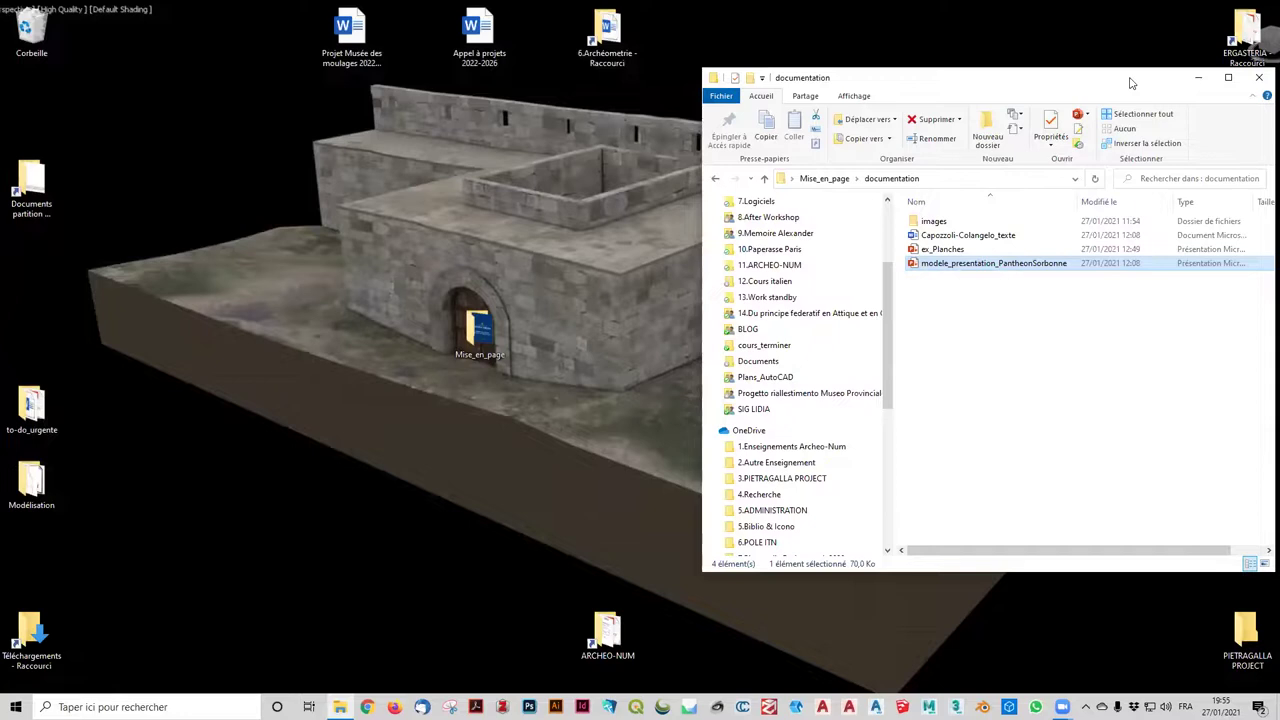
left_click_drag(1131, 83, 727, 68)
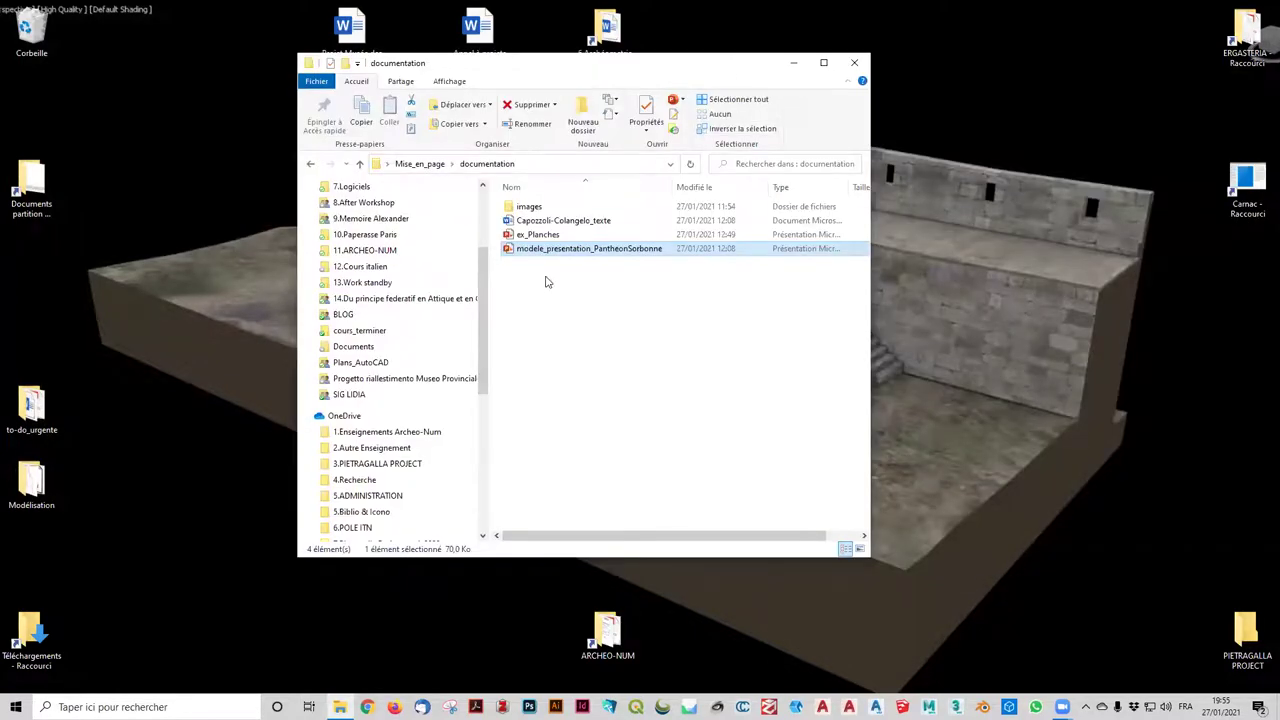
double_click(583, 222)
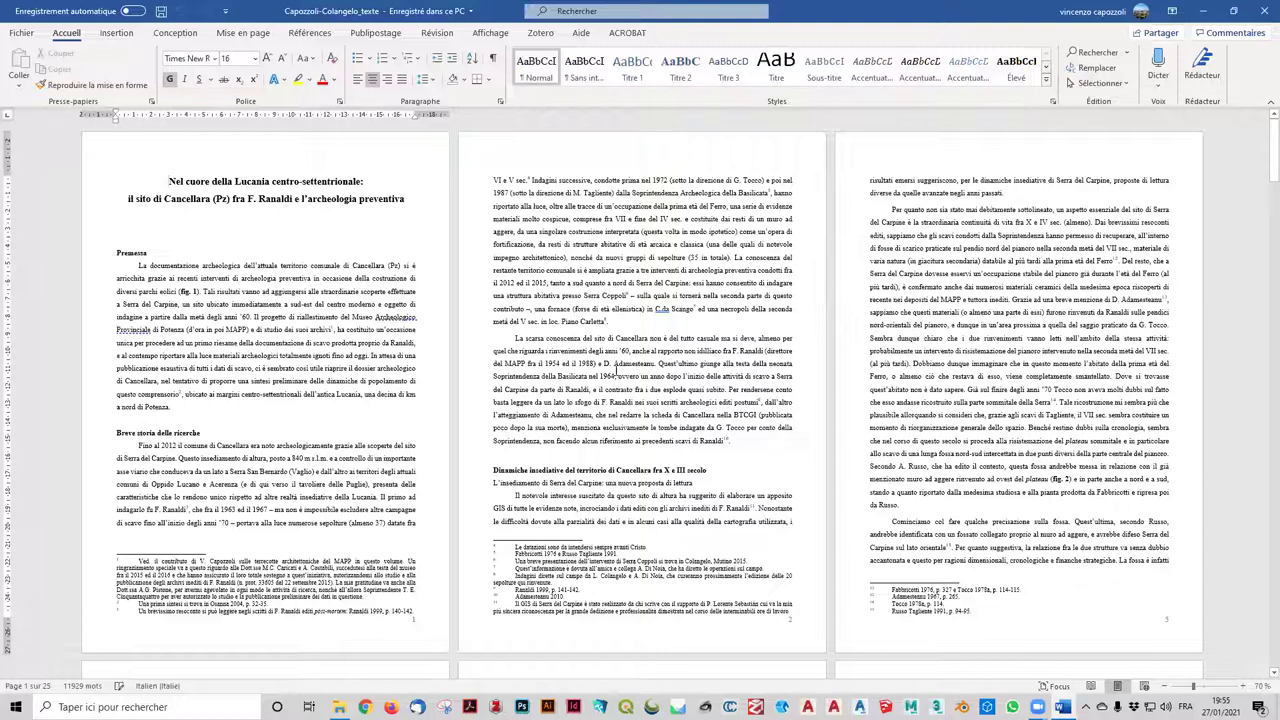
- Scroll over the opening pages of the 25-page article to look them over
scroll(606, 390, "down", 5)
scroll(5, 208, "up", 5)
scroll(101, 382, "up", 1, "ctrl")
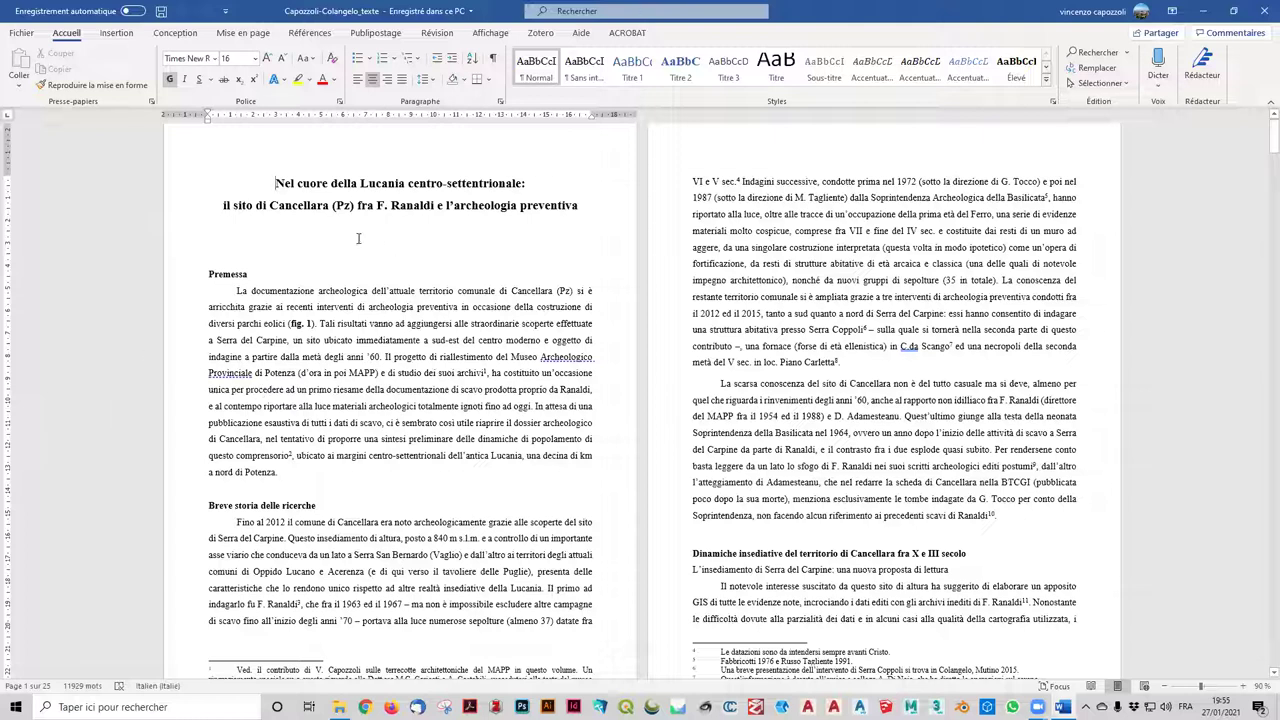
- Select the article's title lines, then the Premessa heading word
left_click_drag(262, 197, 632, 214)
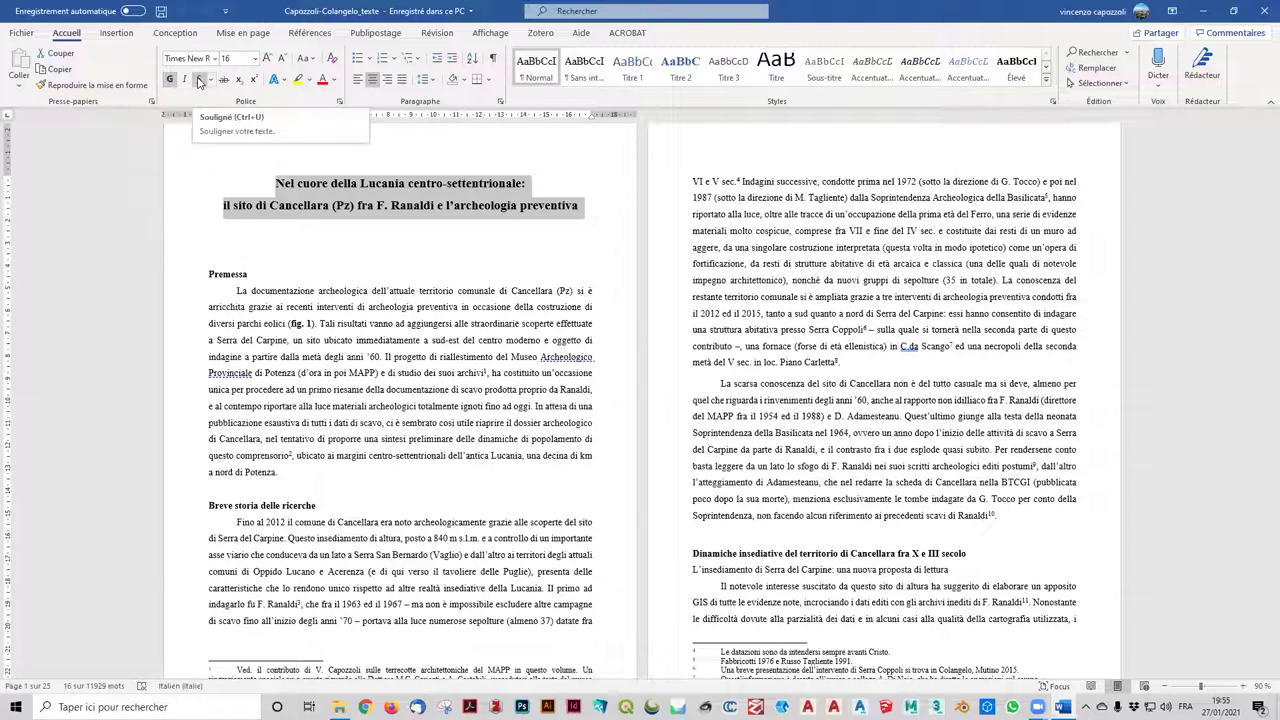
left_click(249, 183)
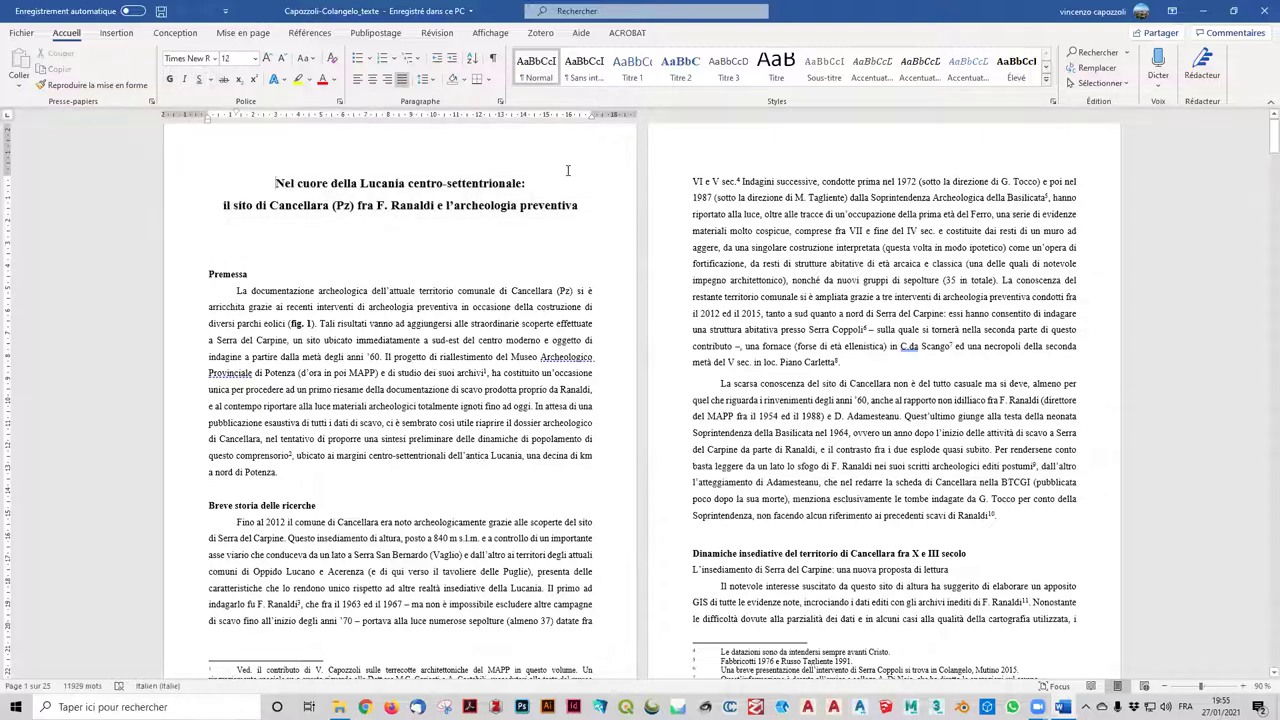
left_click_drag(276, 183, 525, 183)
left_click(268, 172)
left_click(217, 273)
double_click(217, 273)
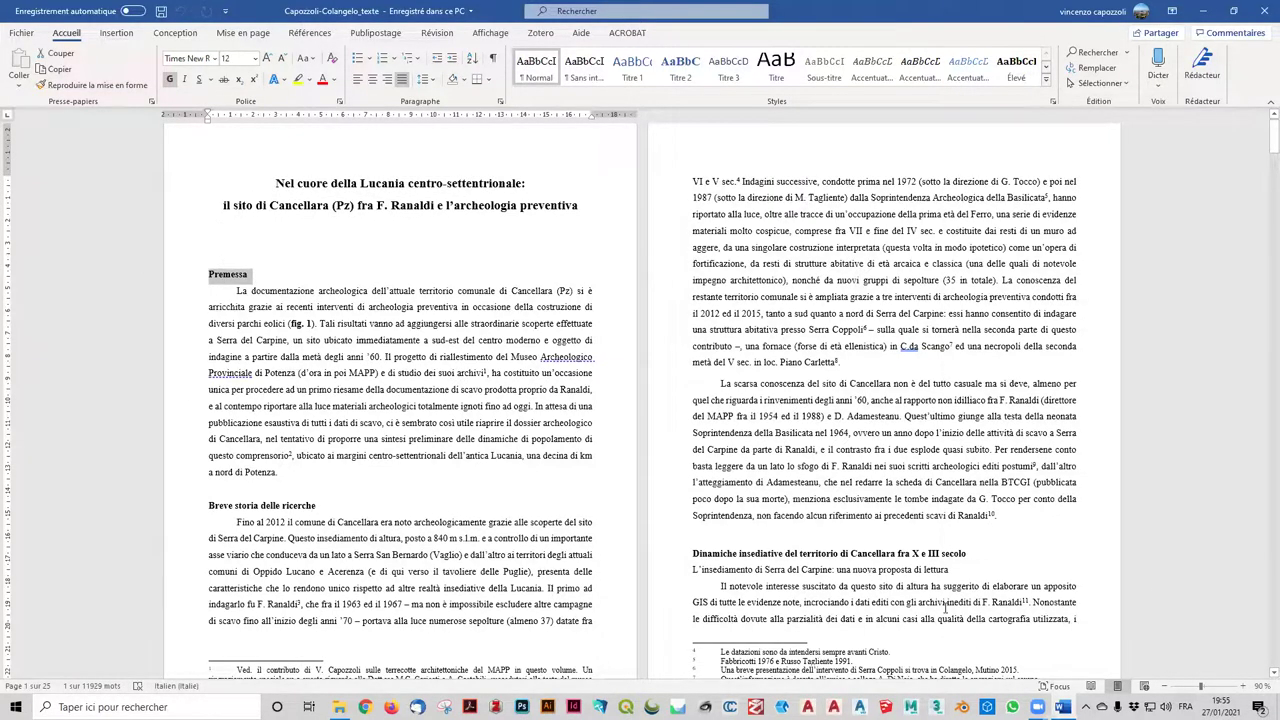
- Select the Dinamiche insediative heading, then put the cursor on the empty line below the title
scroll(793, 540, "down", 1)
left_click_drag(897, 527, 801, 541)
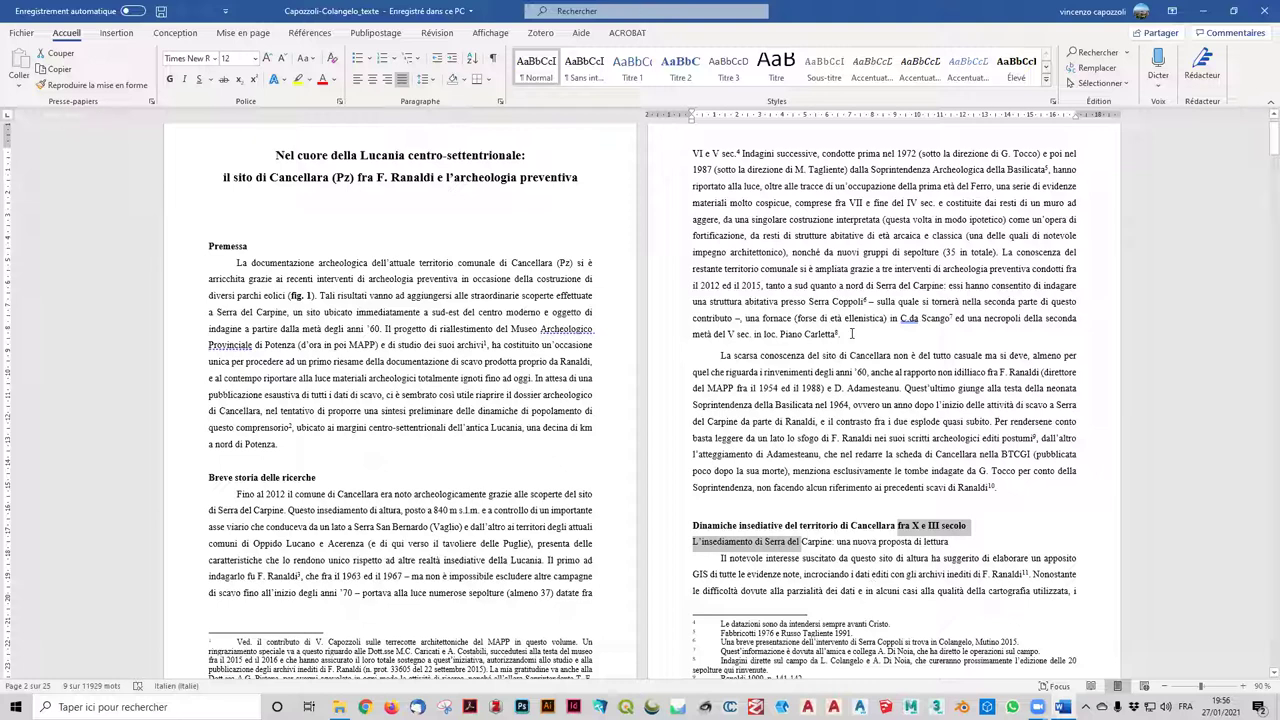
left_click(417, 196)
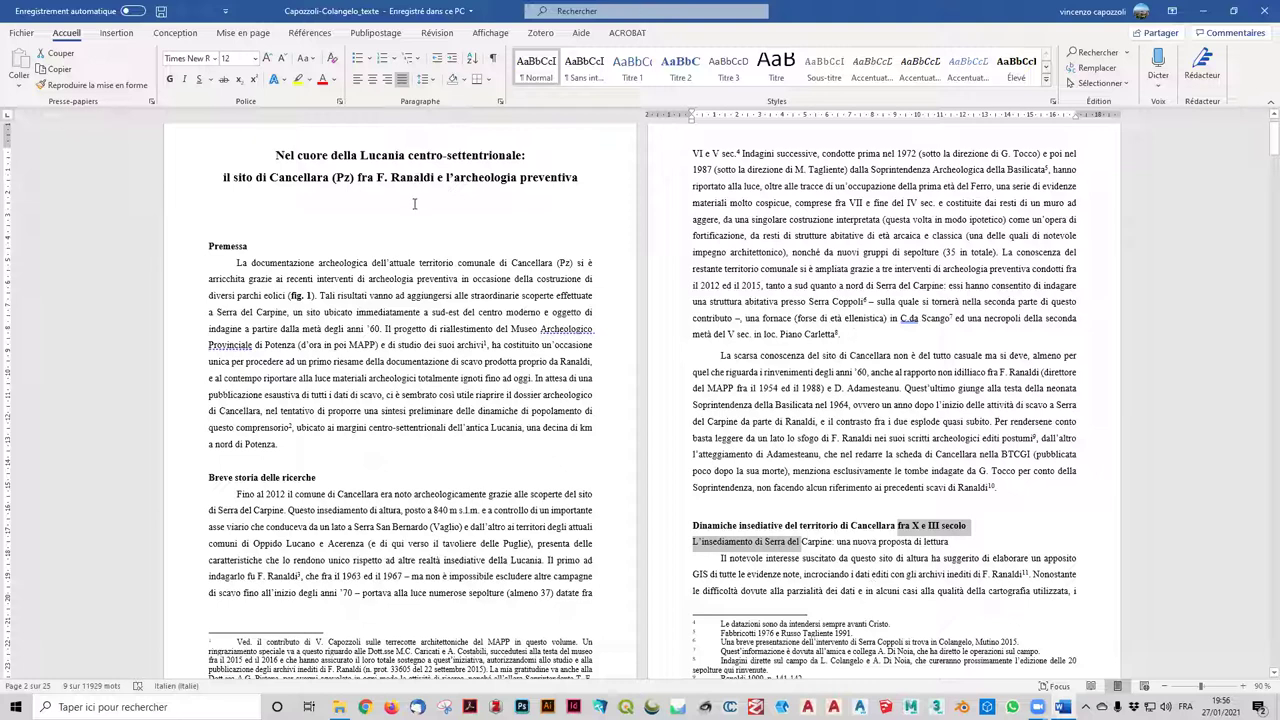
- Insert Table automatique 1 below the title and dismiss the no-headings warning
left_click(312, 33)
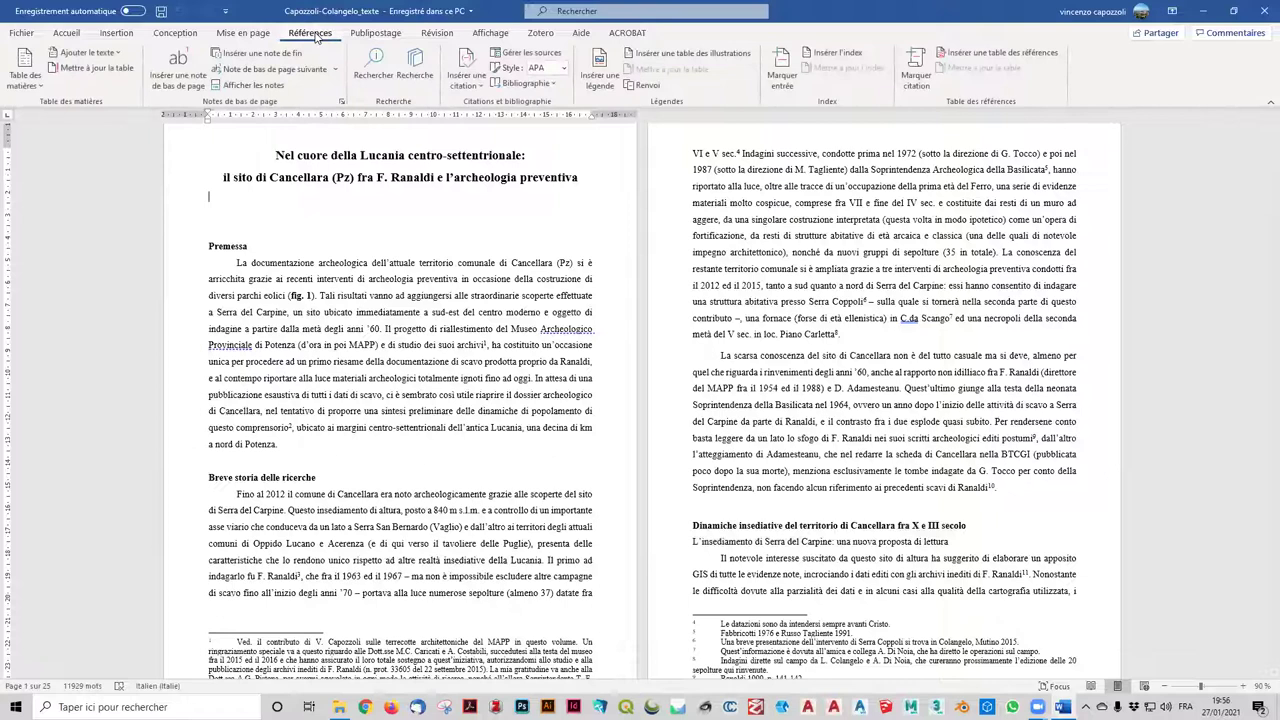
left_click(22, 76)
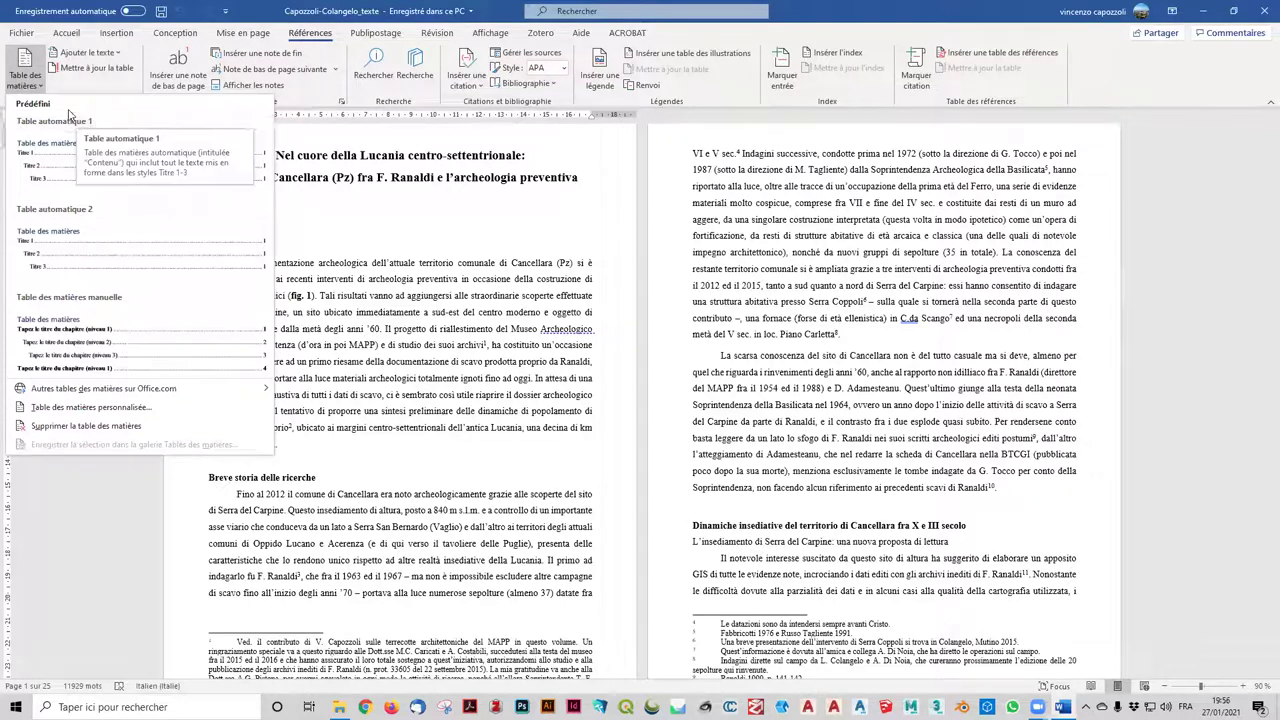
left_click(90, 168)
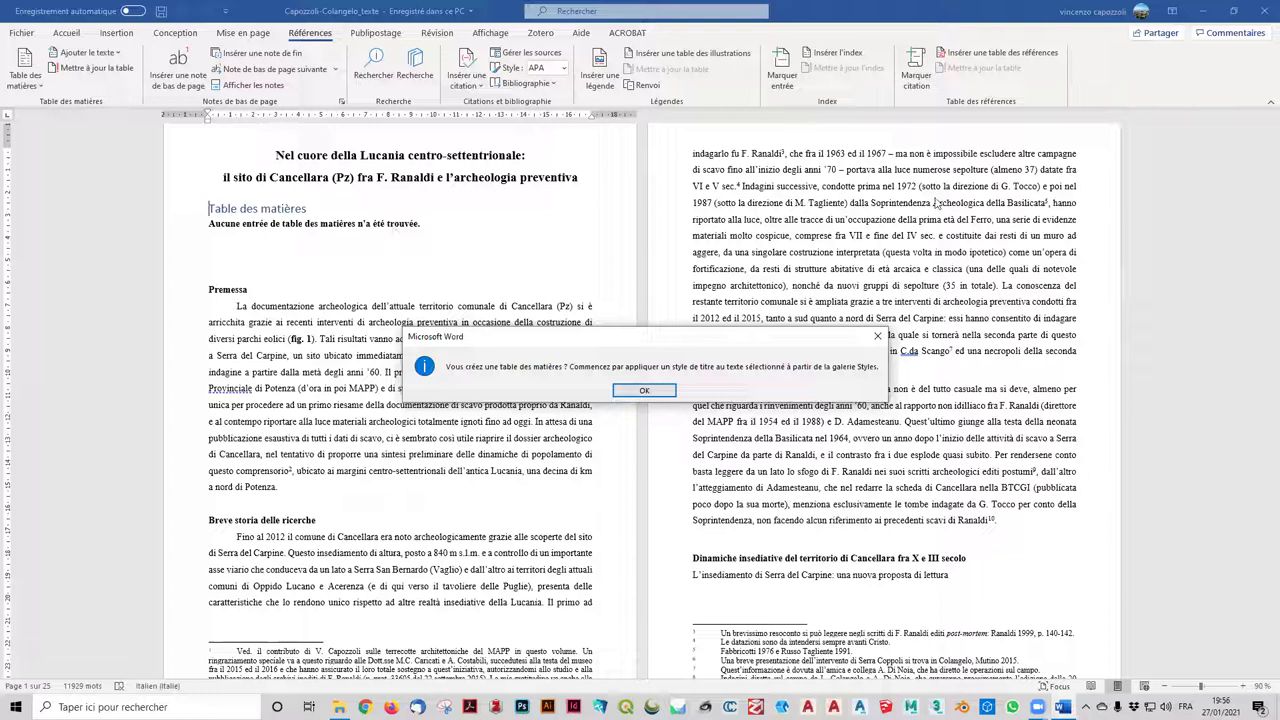
left_click(877, 336)
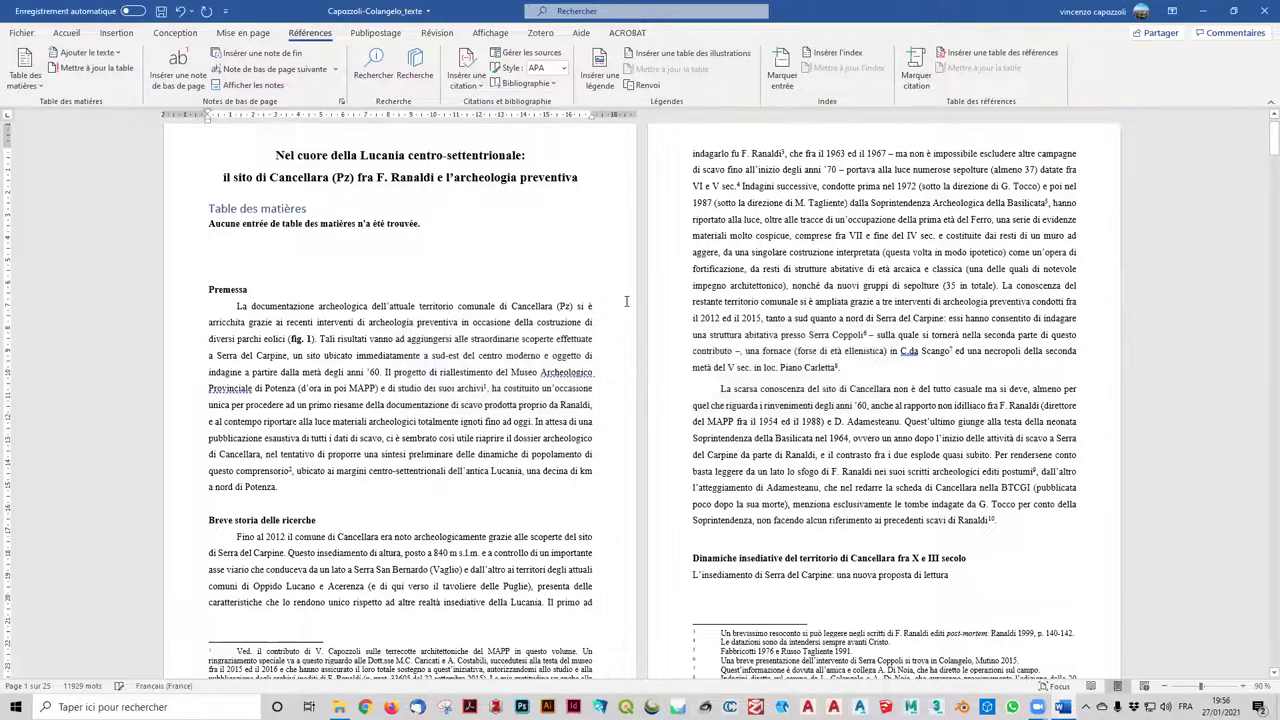
- Undo the table of contents and delete the blank line between the title and Premessa
key("ctrl+w")
left_click(720, 378)
key("super+space")
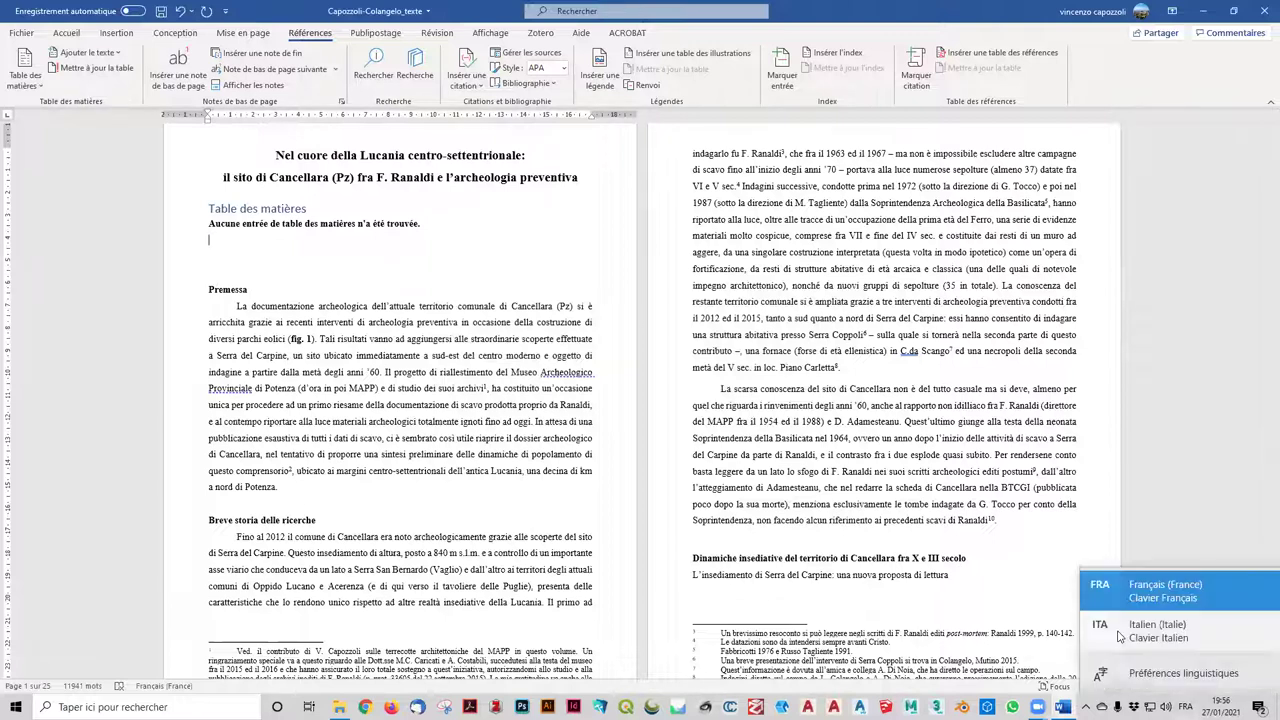
key("ctrl+z")
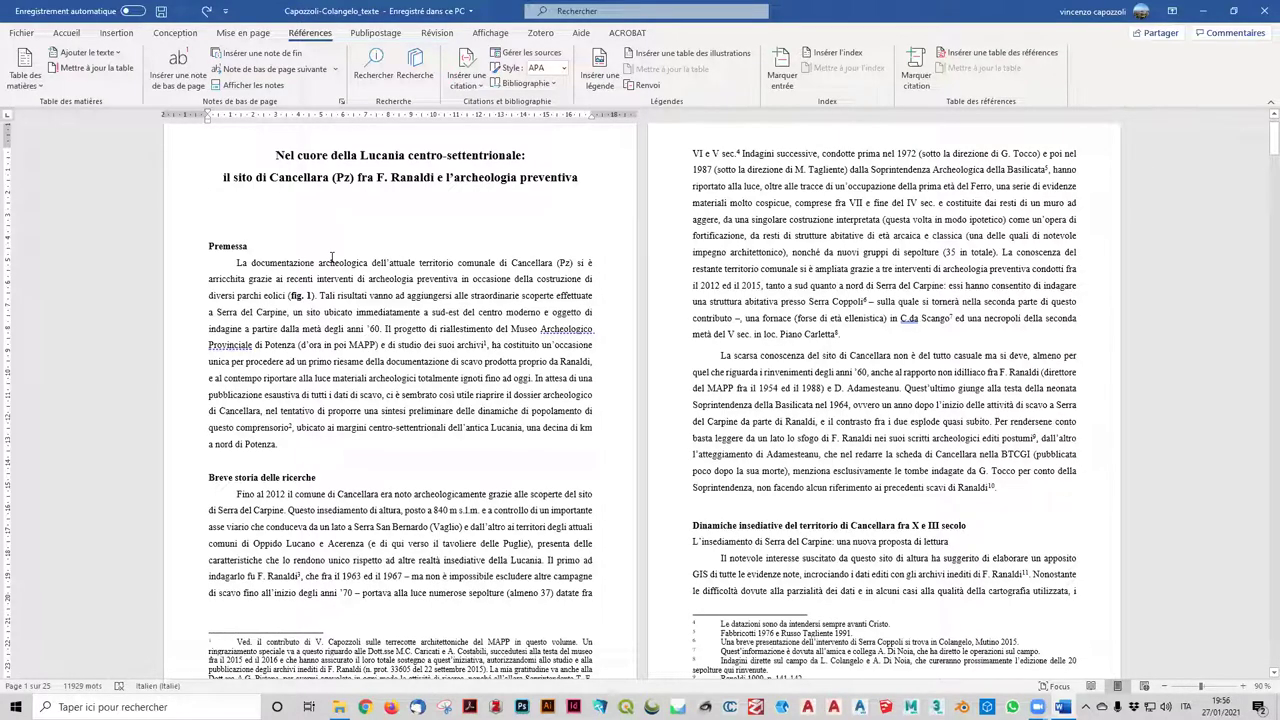
scroll(349, 334, "up", 1)
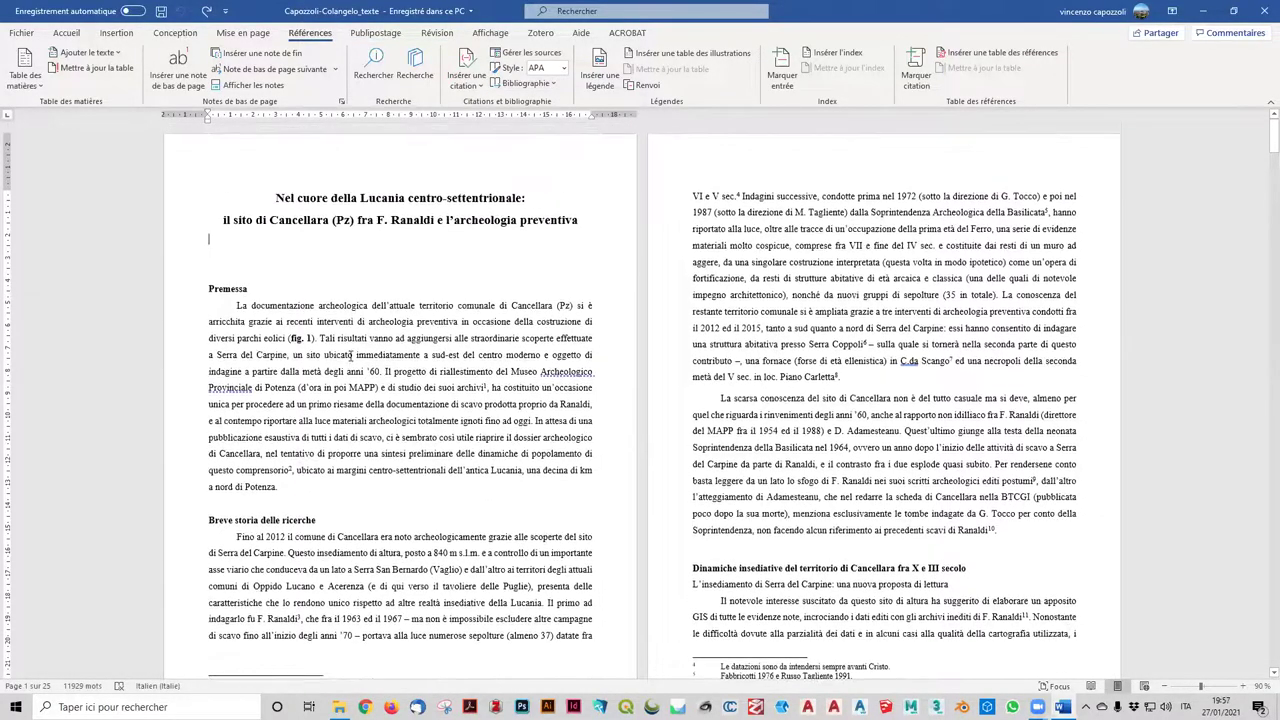
key("BackSpace")
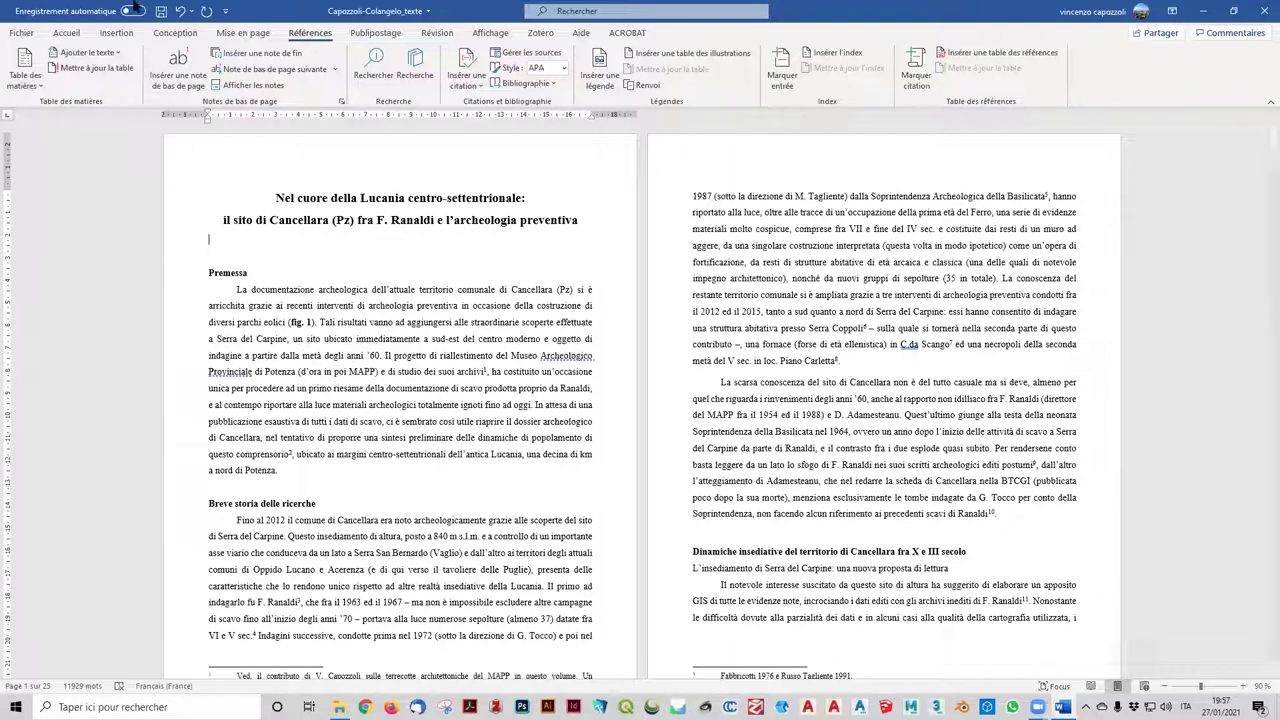
- Apply the Titre style to both lines of the article title, making them Calibri Light 28
left_click(70, 33)
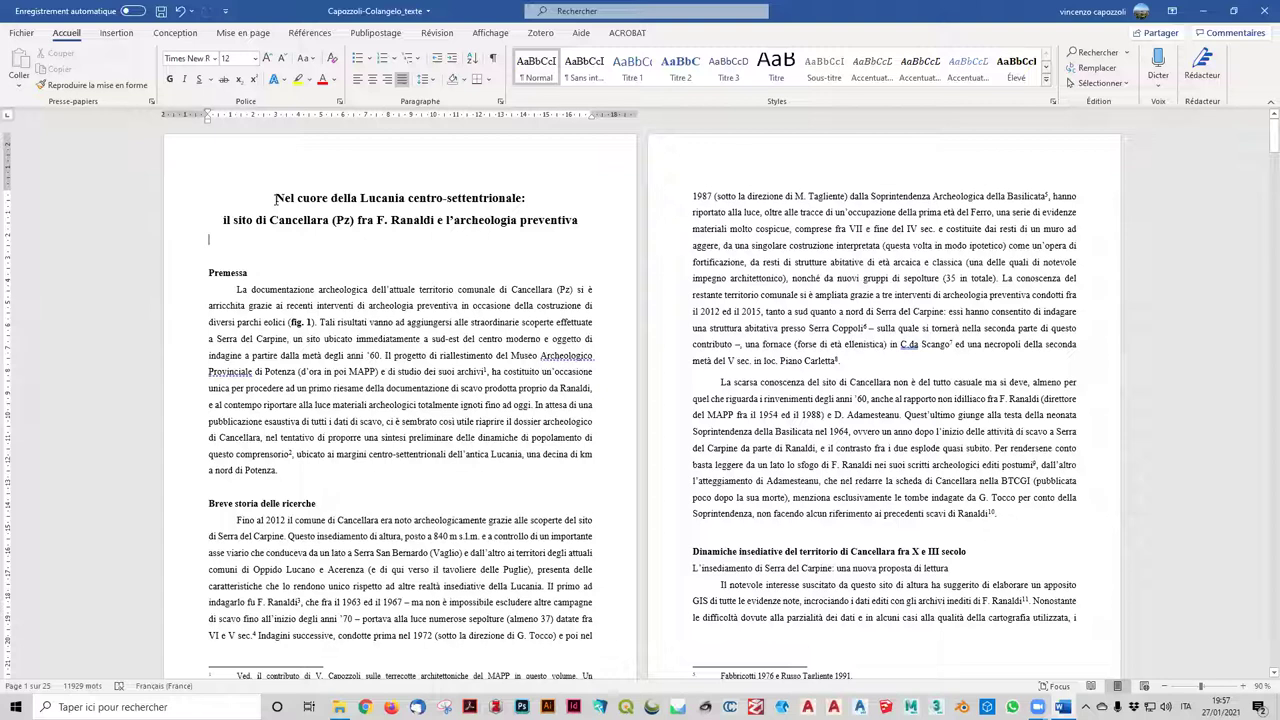
left_click_drag(276, 198, 590, 224)
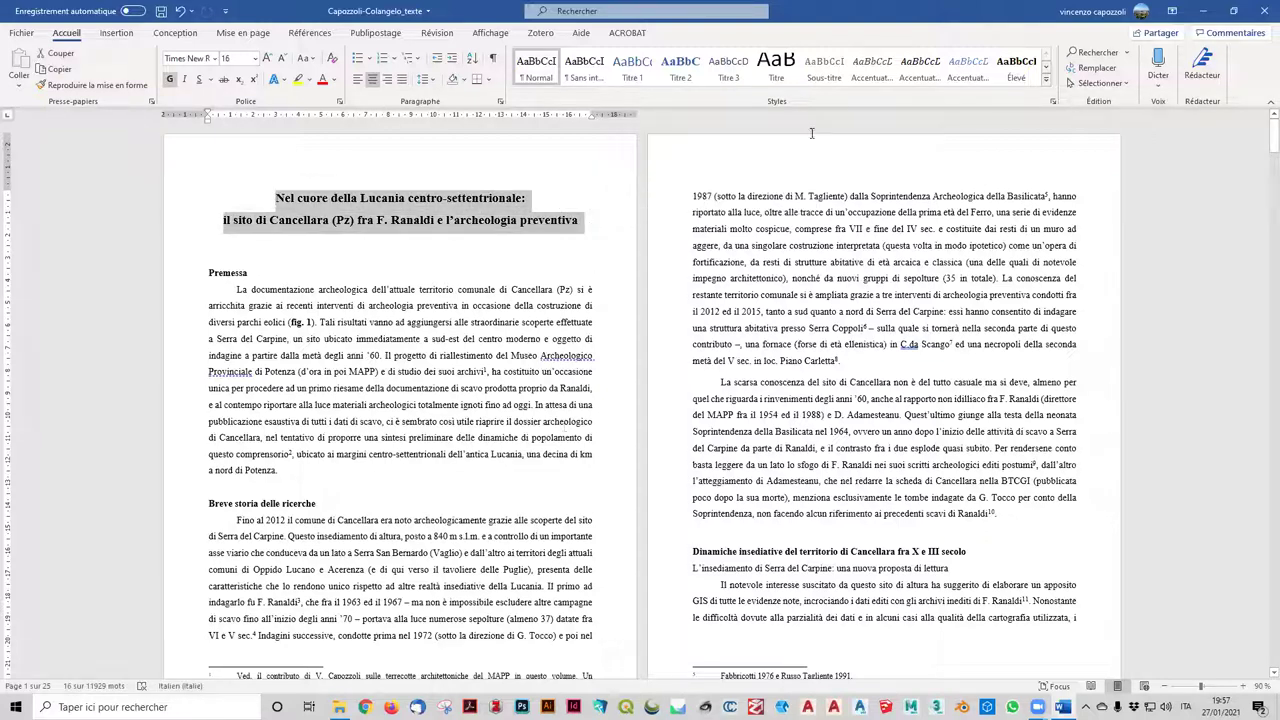
left_click(790, 80)
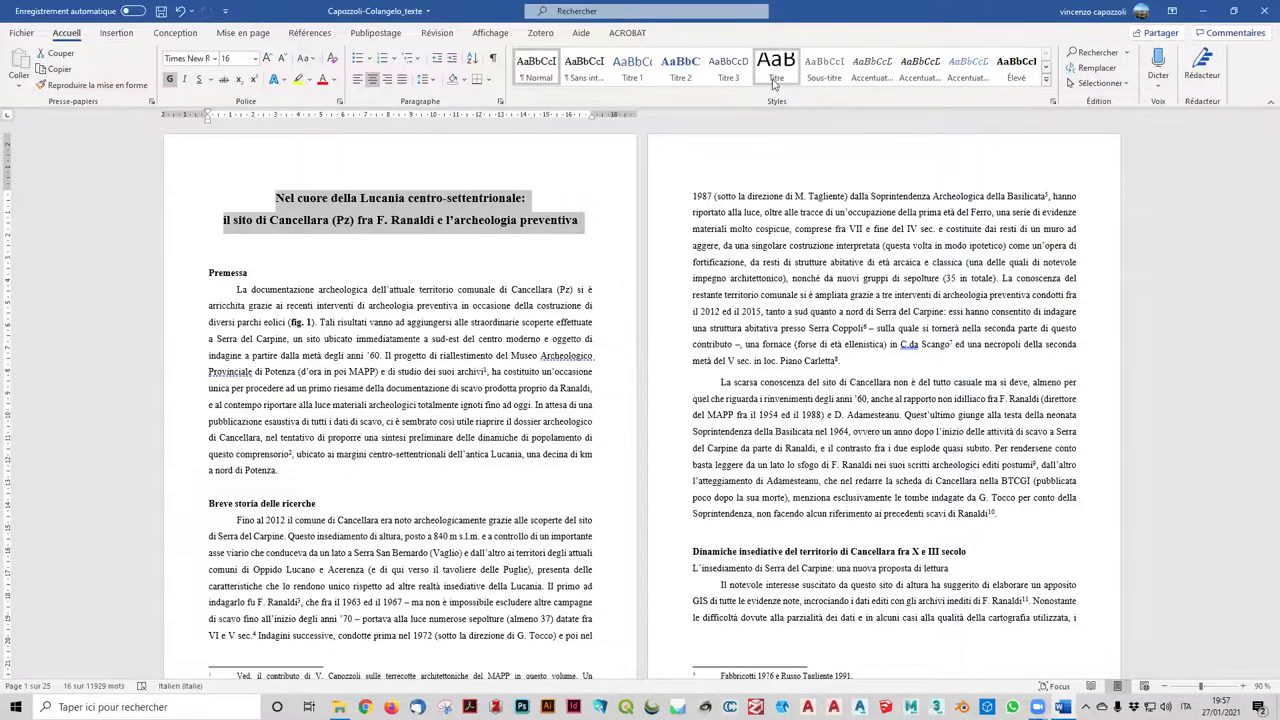
left_click(776, 78)
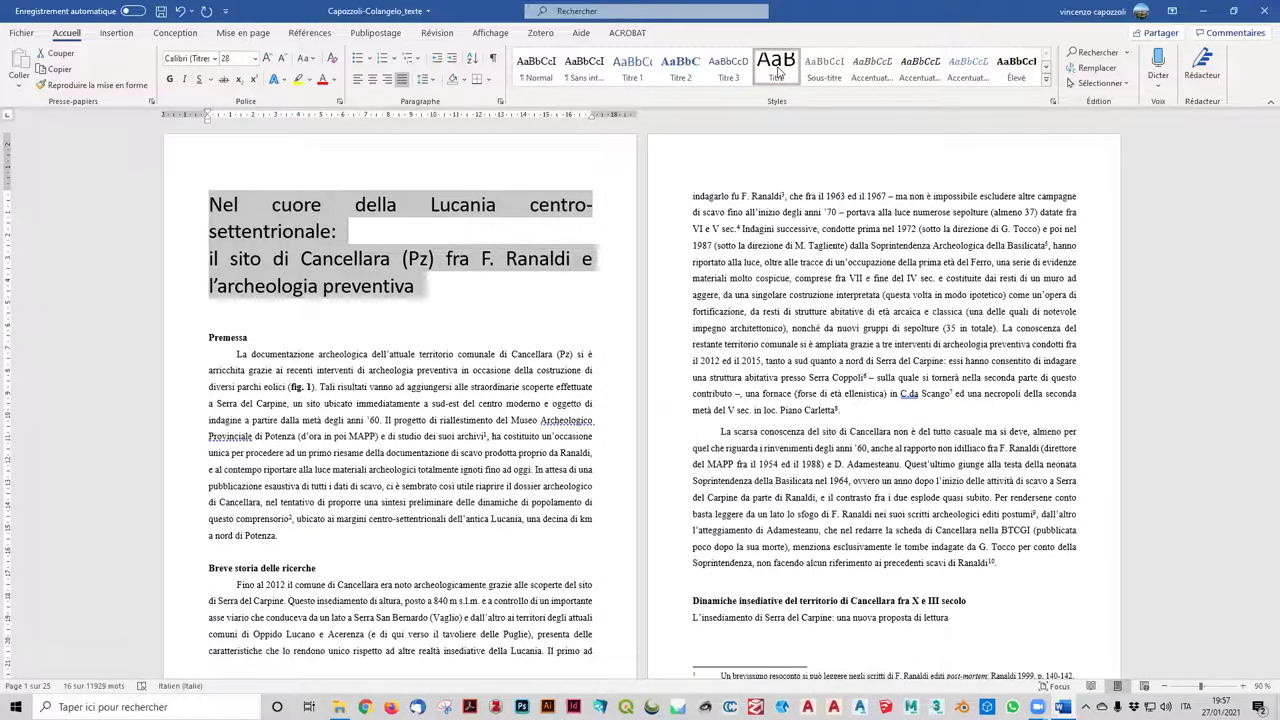
right_click(778, 70)
- Modify the Titre style to Times New Roman, 16 pt, centred
left_click(821, 95)
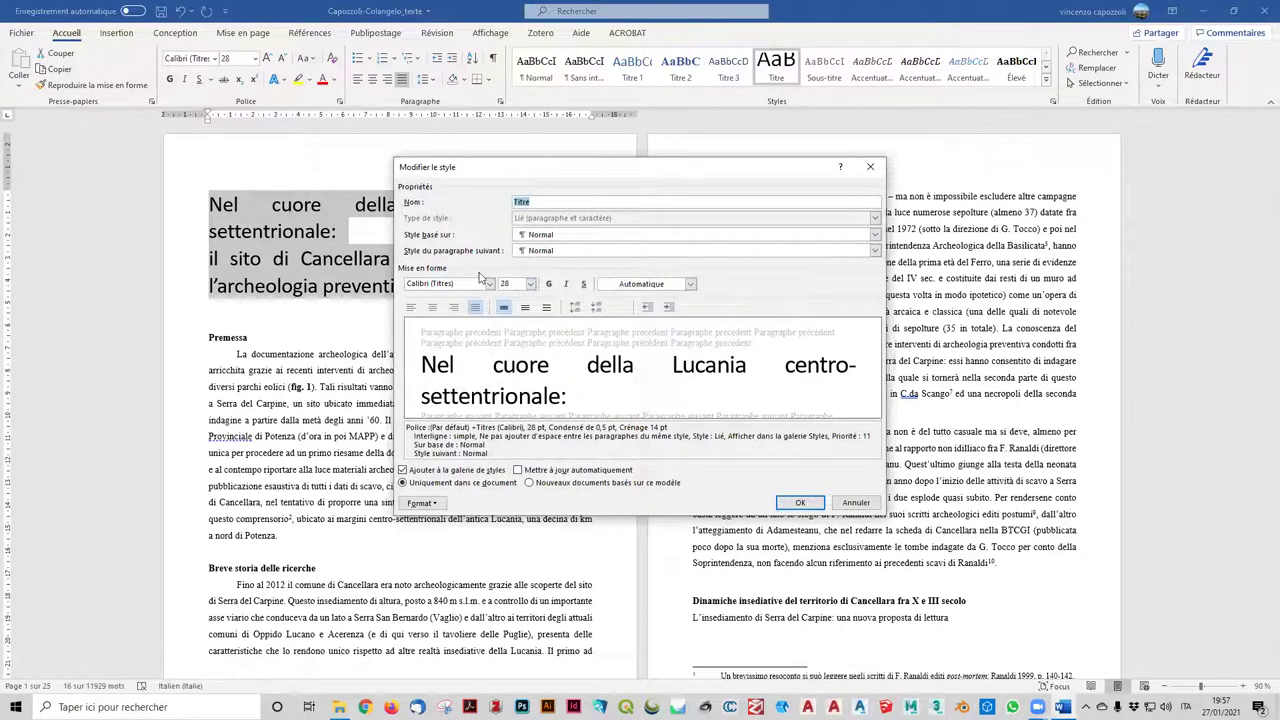
left_click(489, 284)
left_click(489, 284)
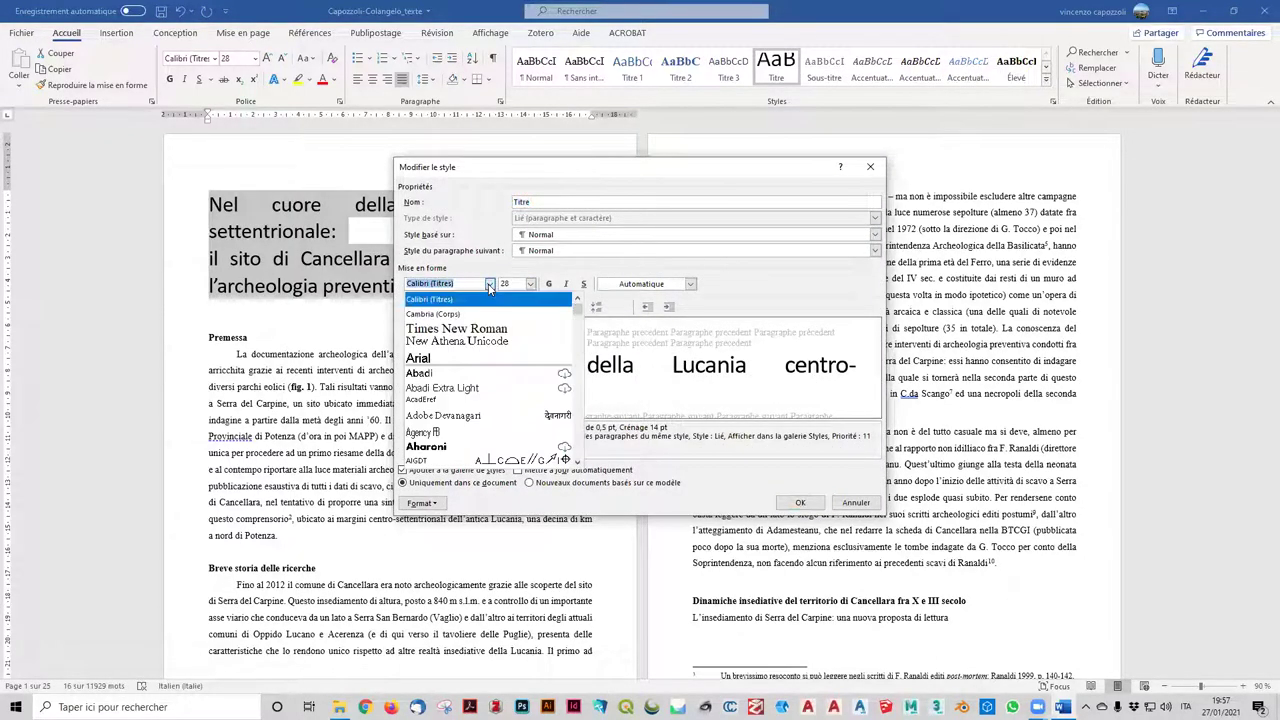
left_click(440, 324)
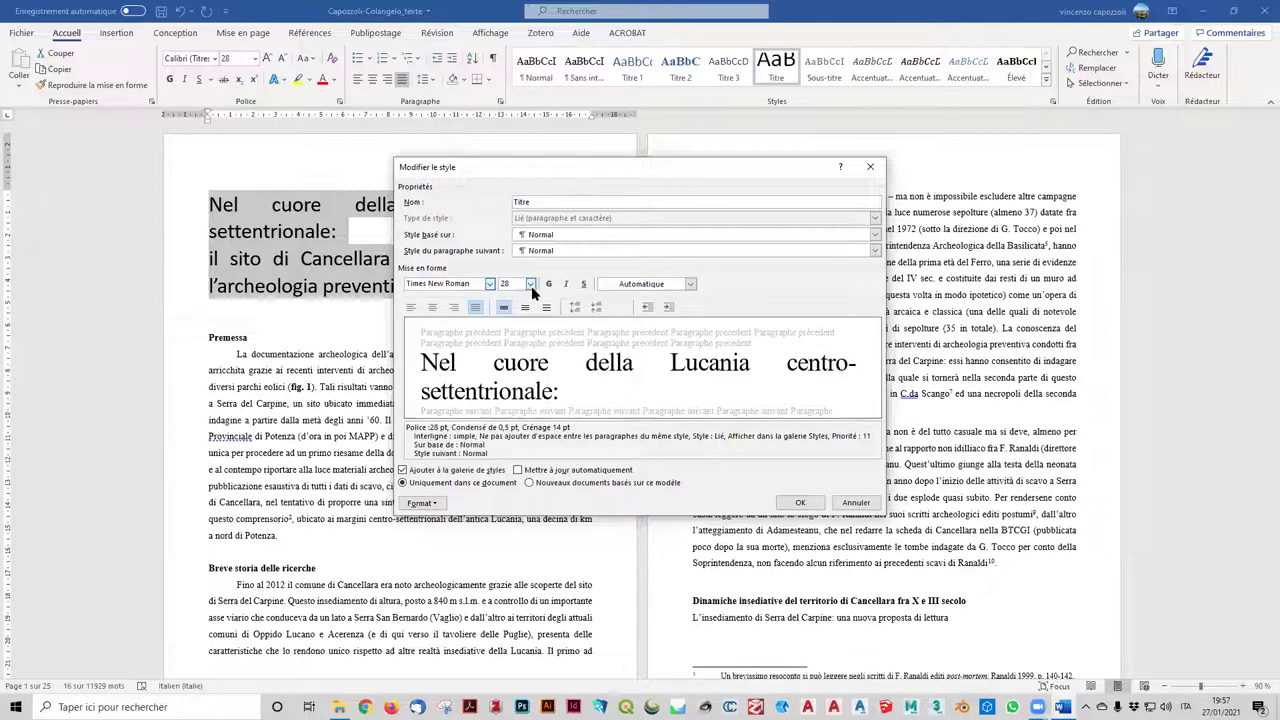
left_click(530, 284)
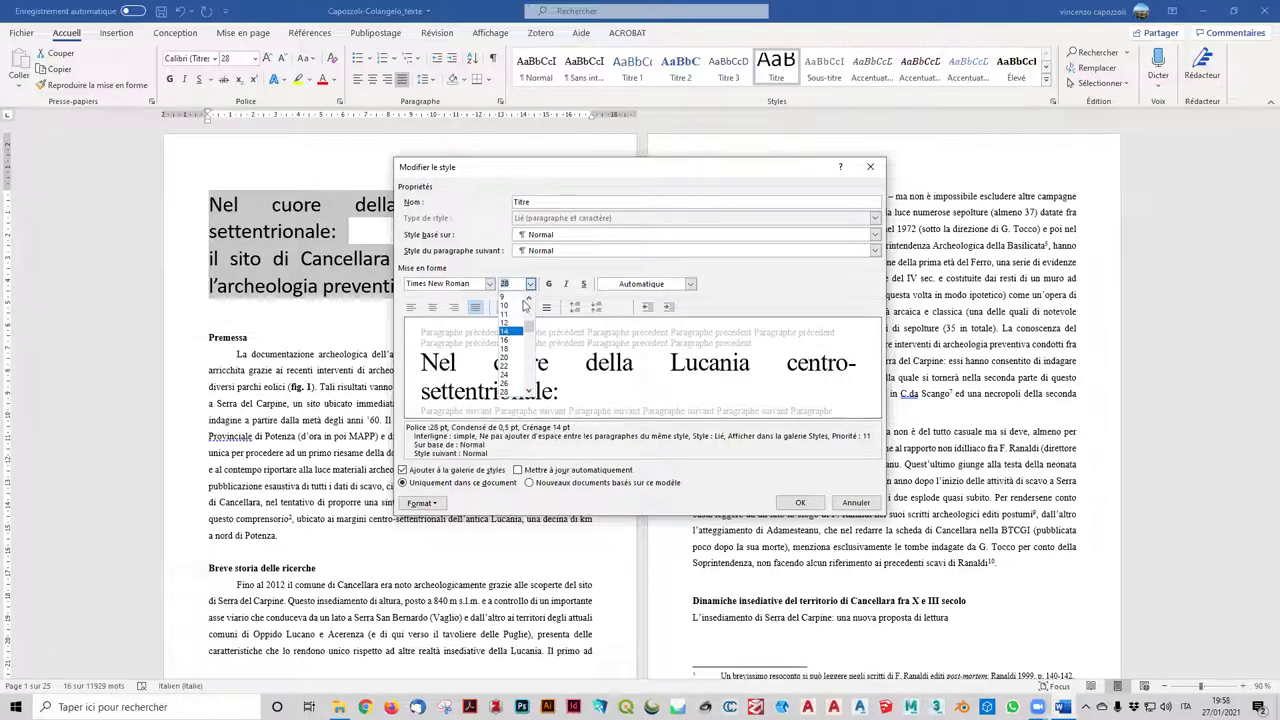
left_click(516, 342)
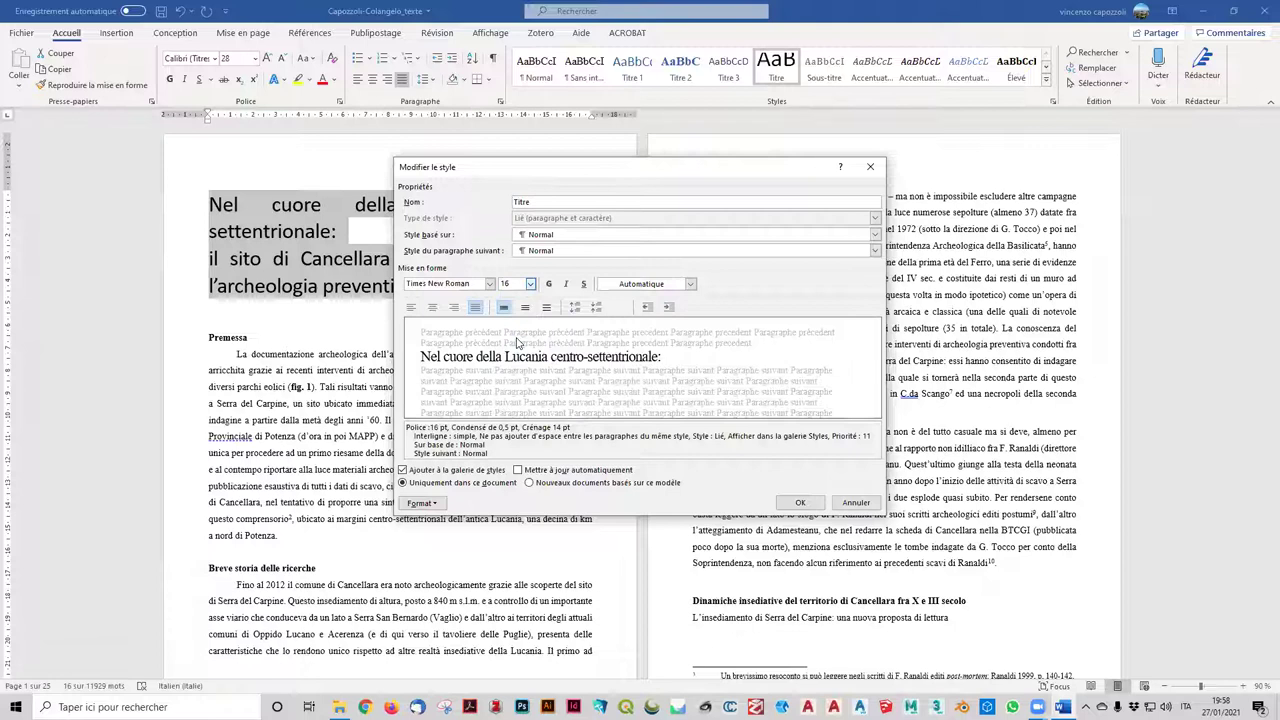
left_click(431, 307)
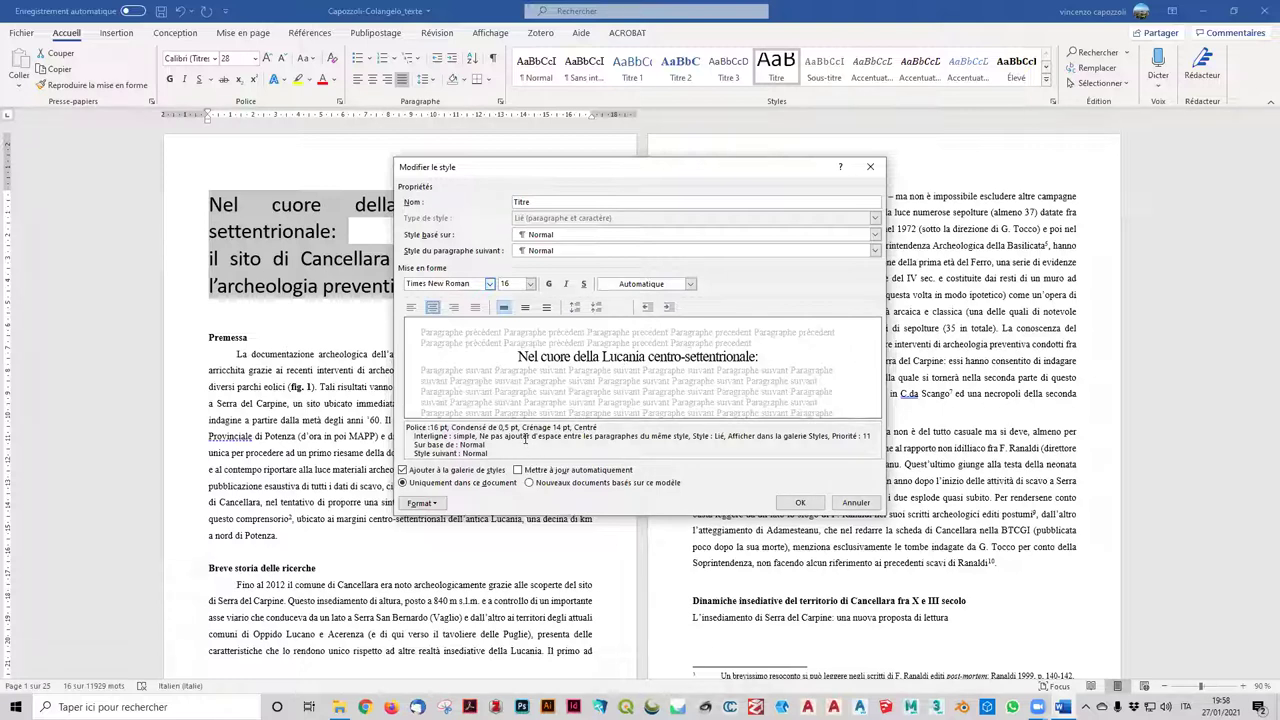
left_click(800, 503)
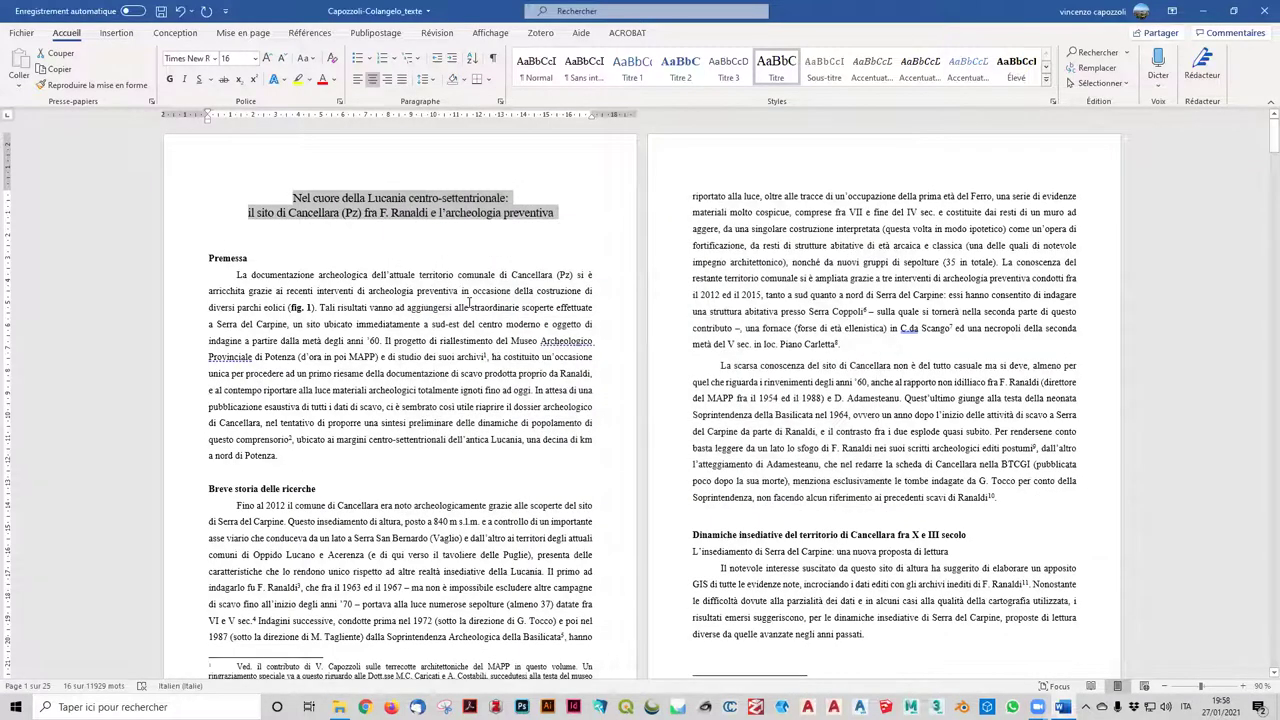
- Check the resized title, then select the Premessa heading
left_click(440, 197)
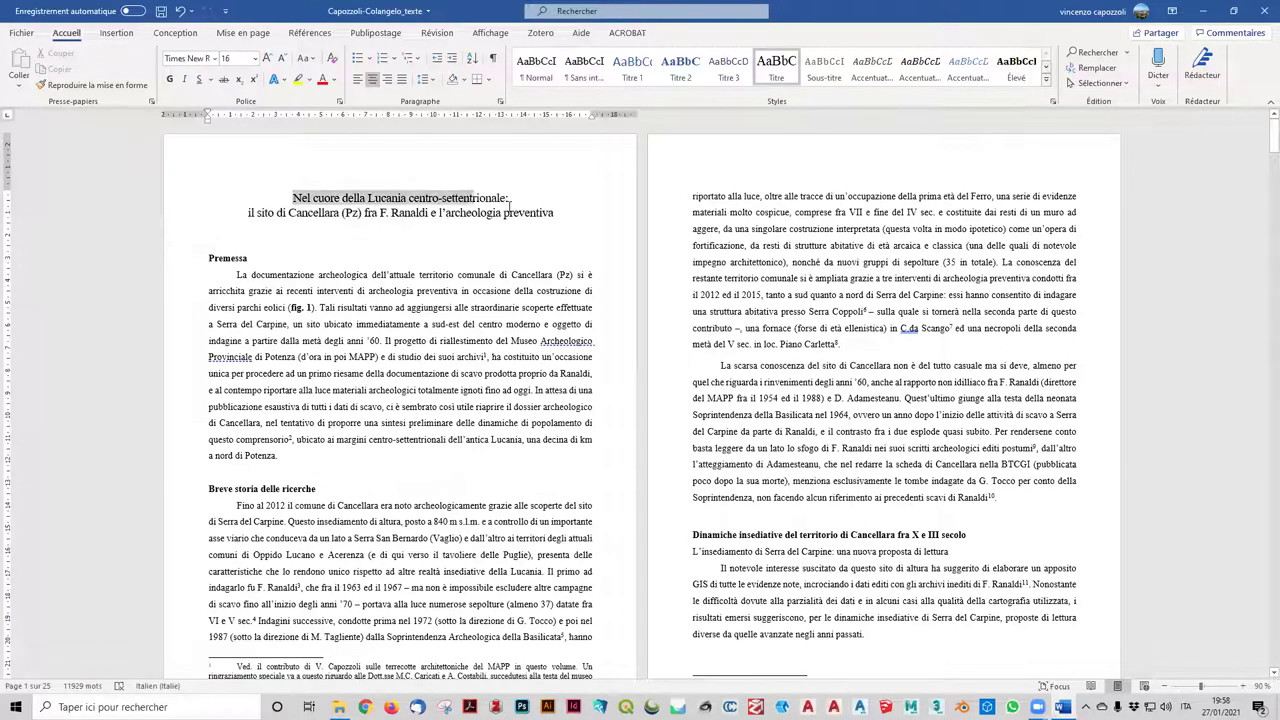
left_click_drag(294, 197, 212, 228)
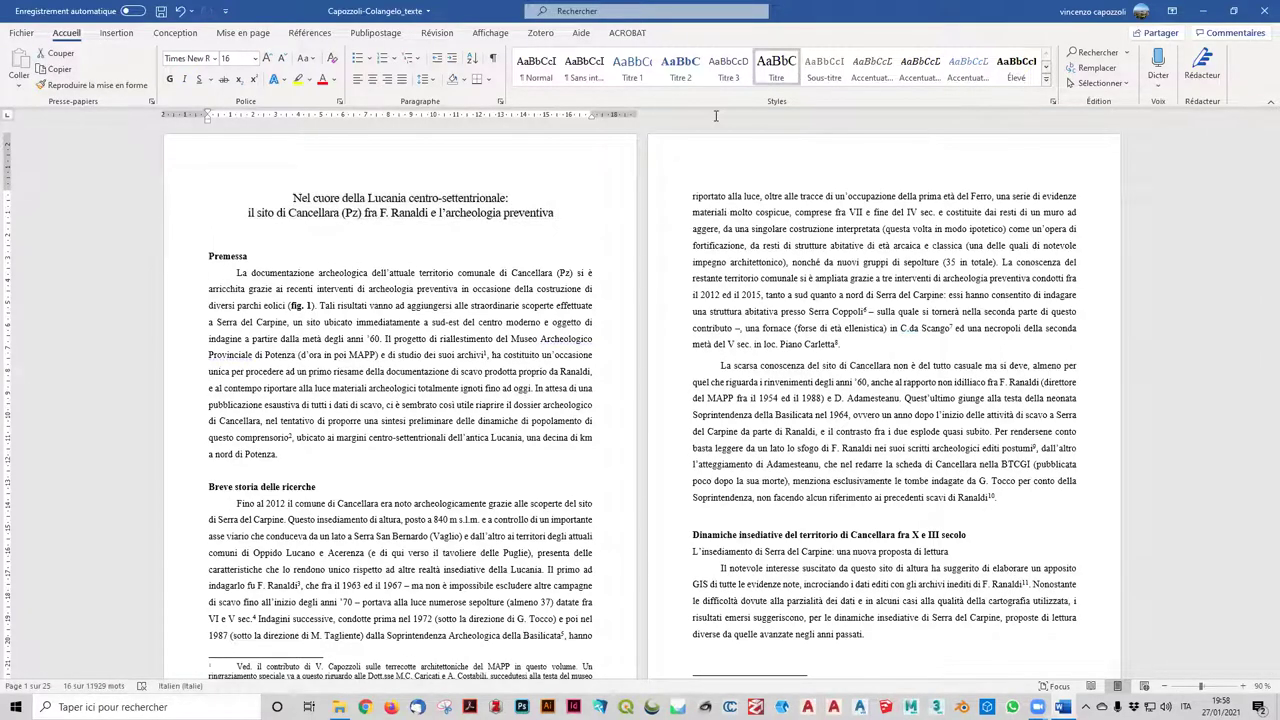
left_click(245, 290)
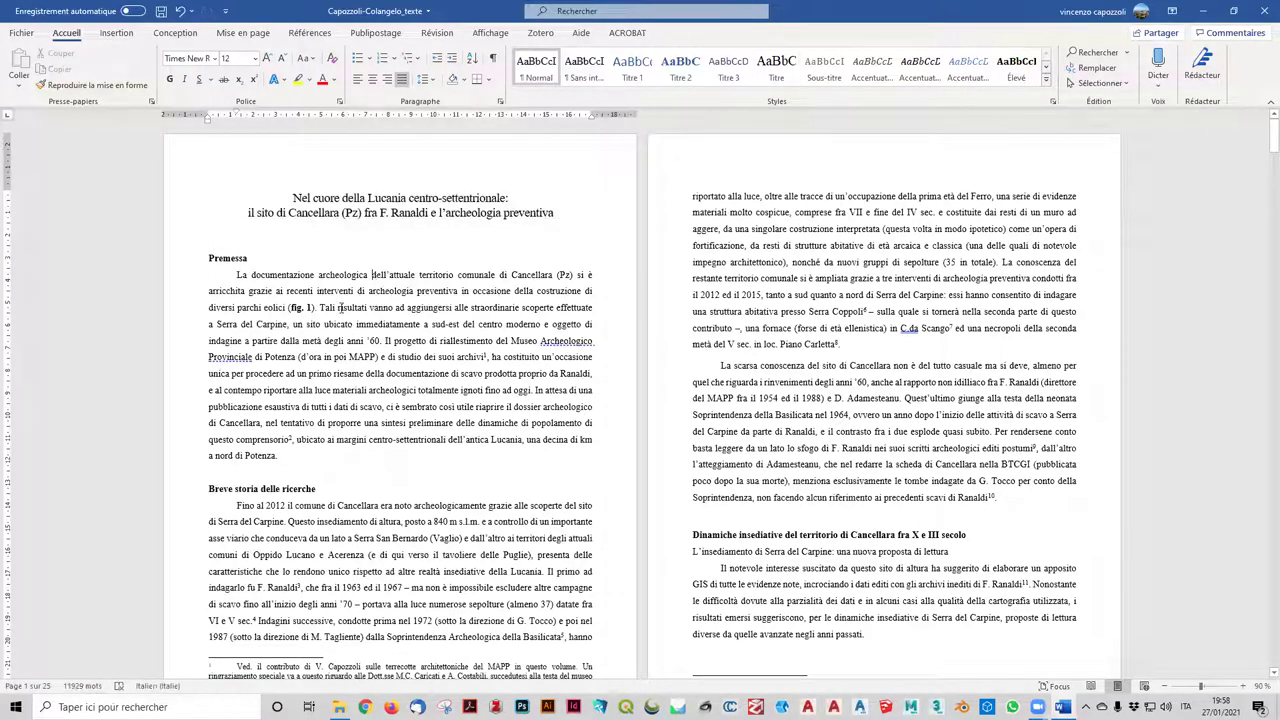
double_click(238, 260)
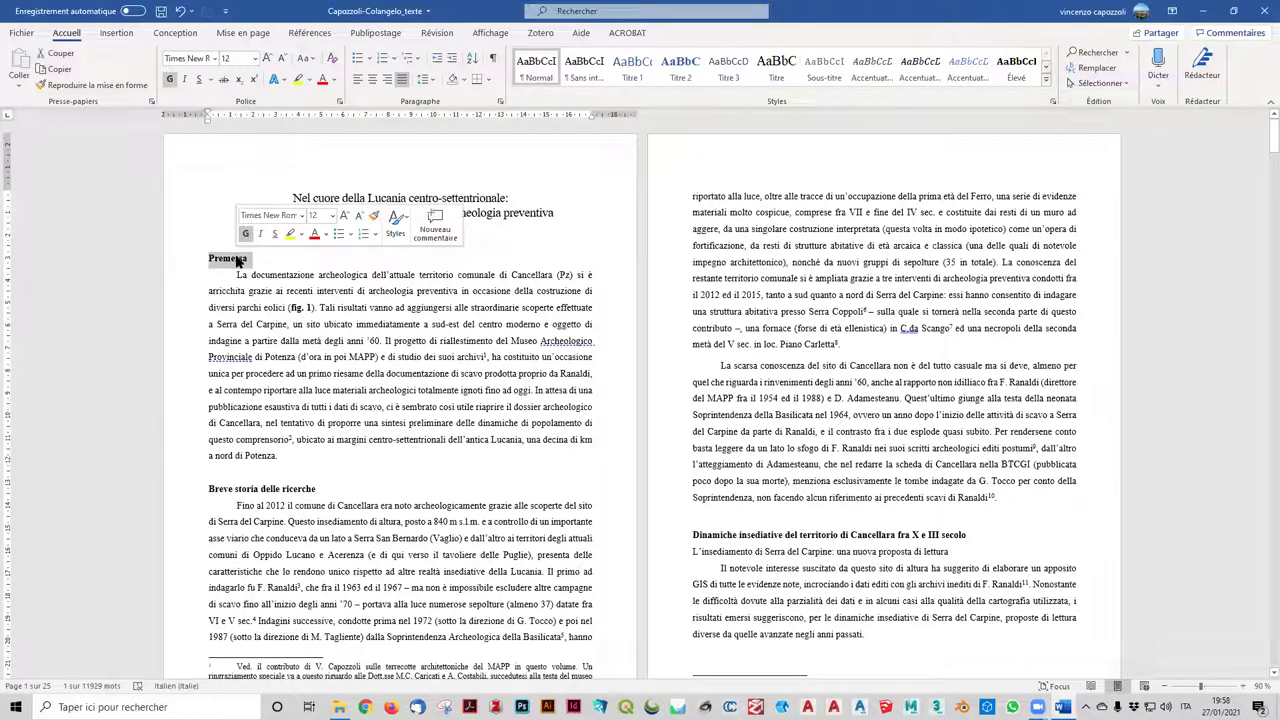
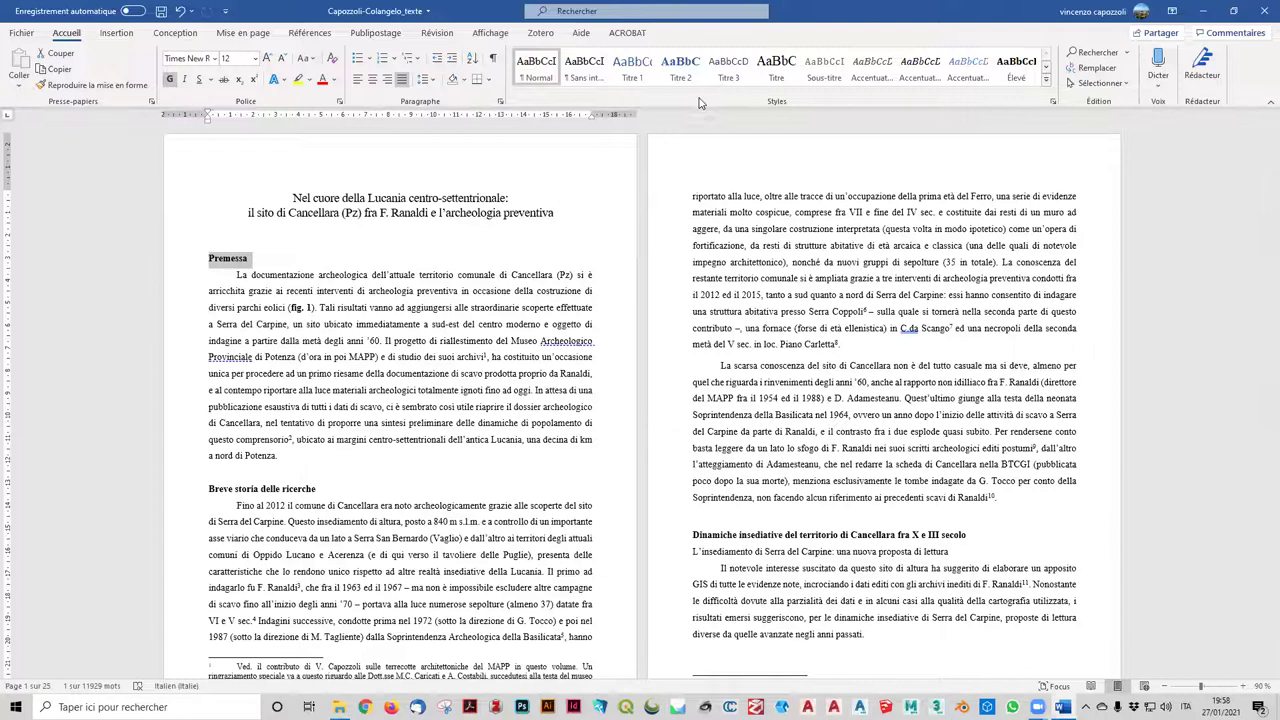
- Apply Titre 1 to 'Premessa' and confirm the Titre 1 style's Calibri (Titres) 16 pt definition
left_click(629, 79)
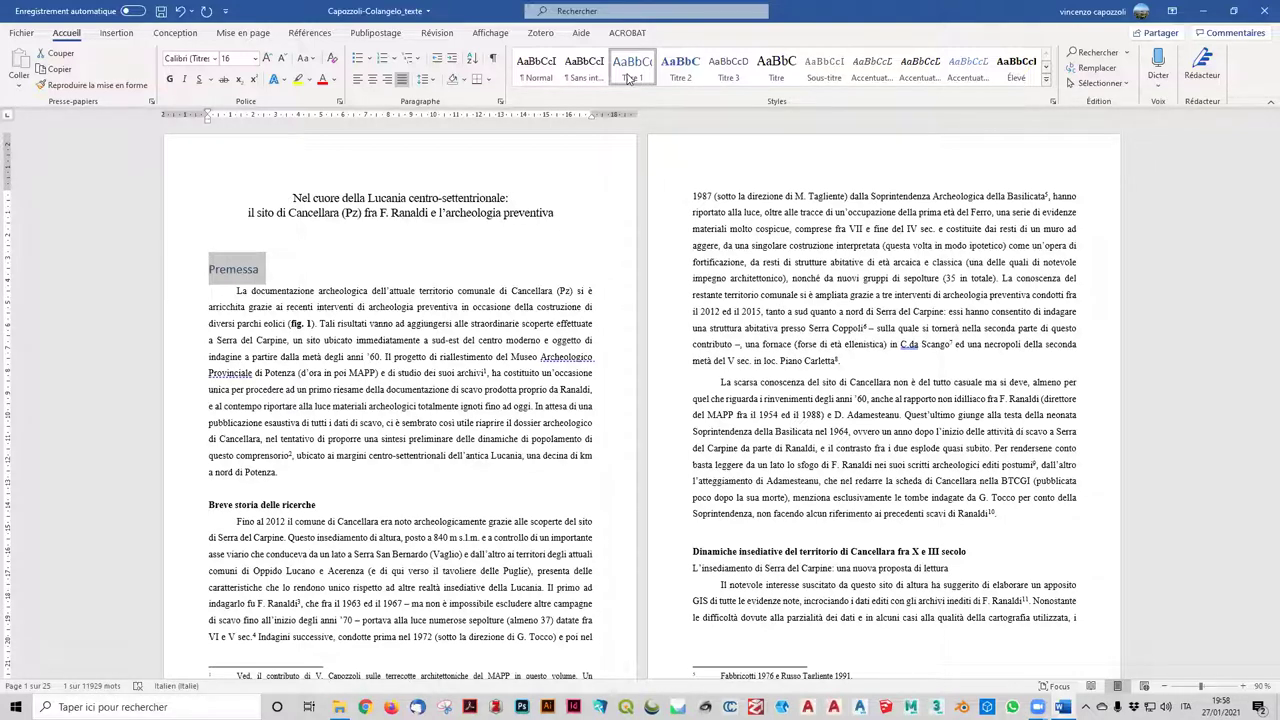
right_click(629, 80)
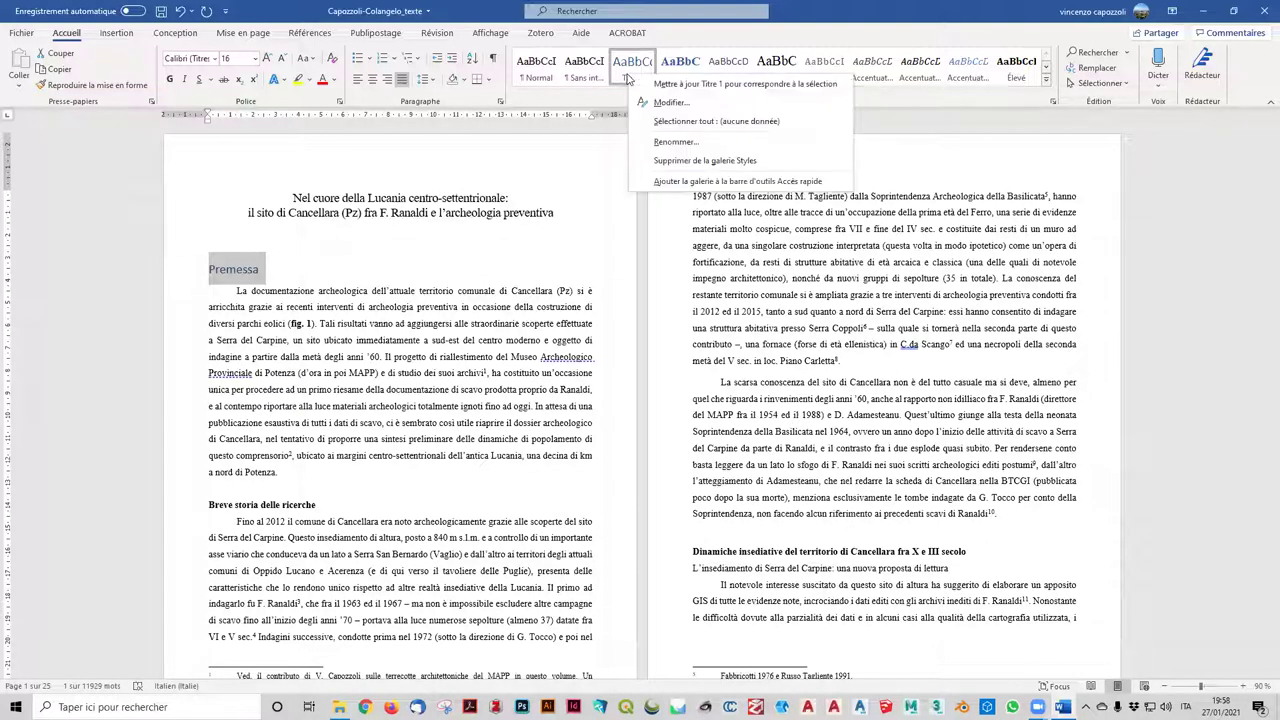
left_click(687, 94)
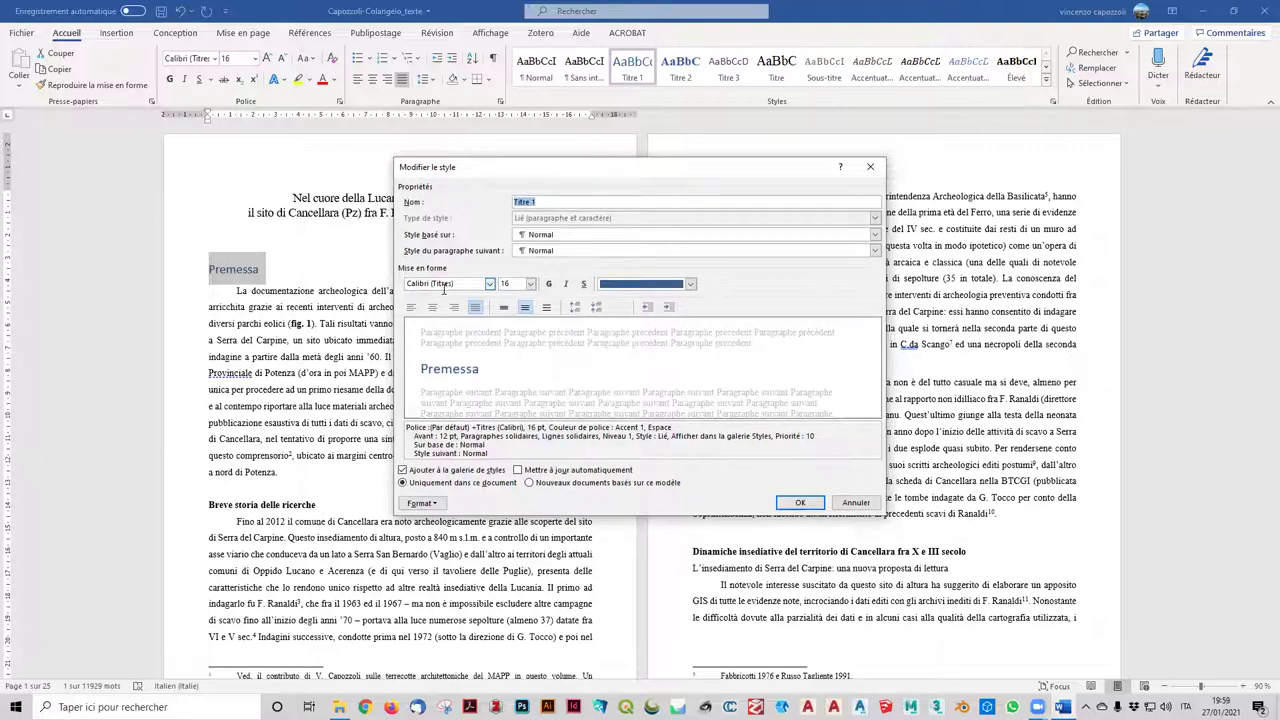
left_click(797, 503)
- Make the 'Breve storia delle ricerche' title a Titre 1 heading
left_click(304, 500)
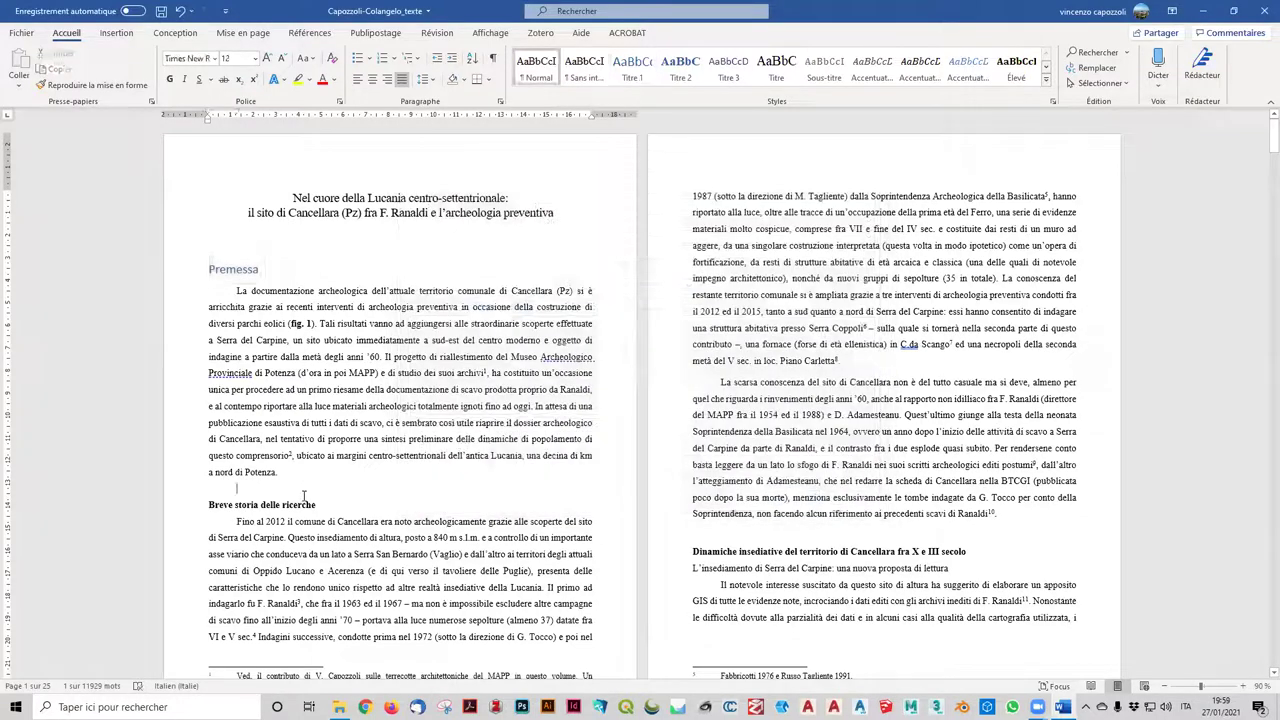
double_click(270, 504)
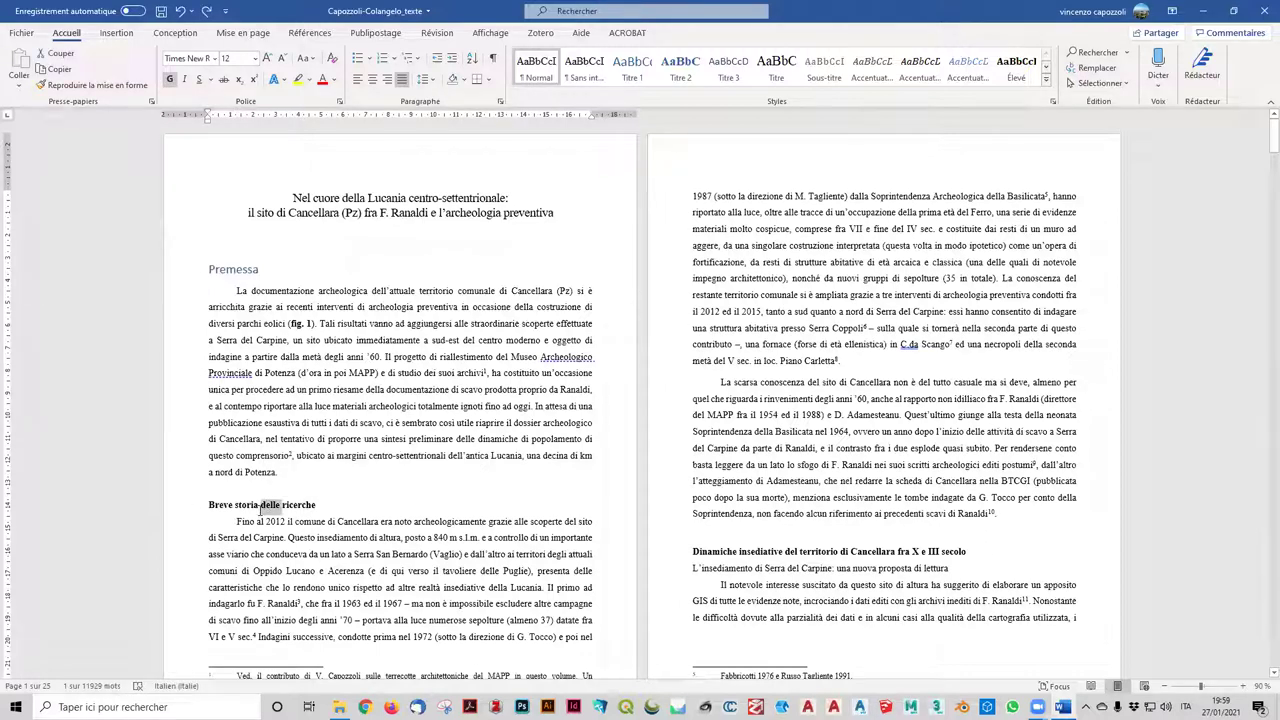
triple_click(262, 506)
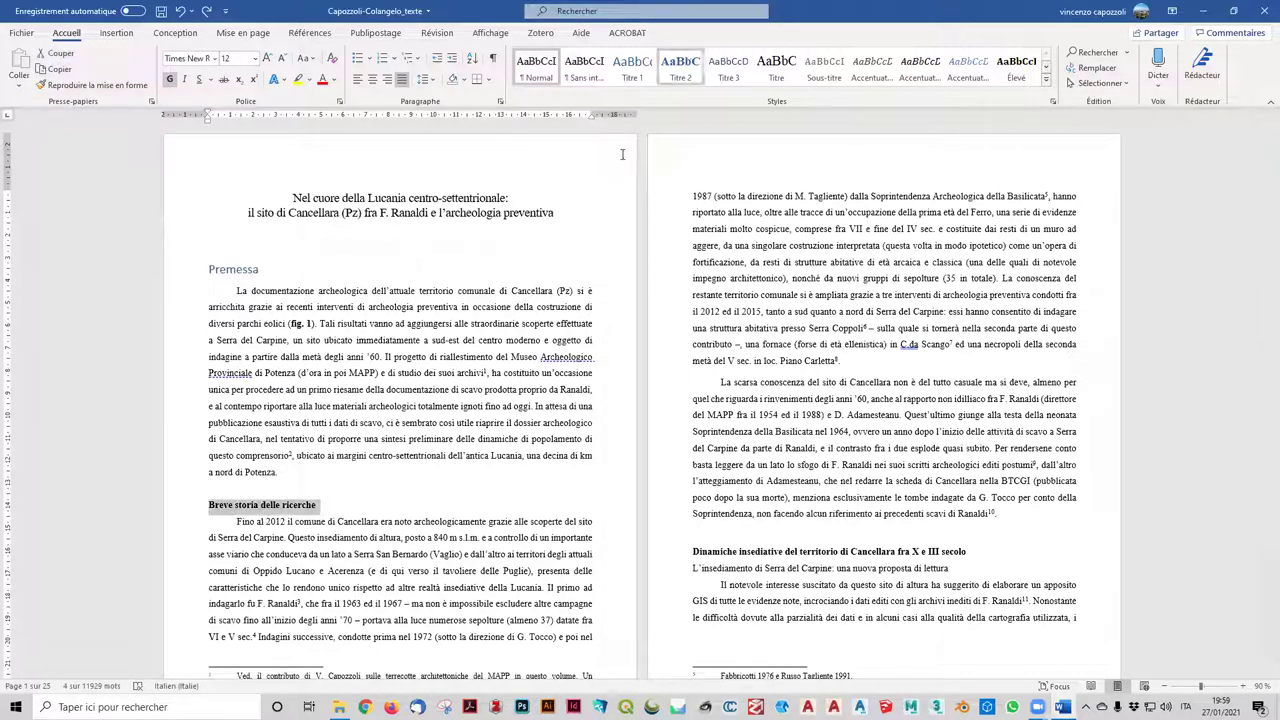
left_click(634, 78)
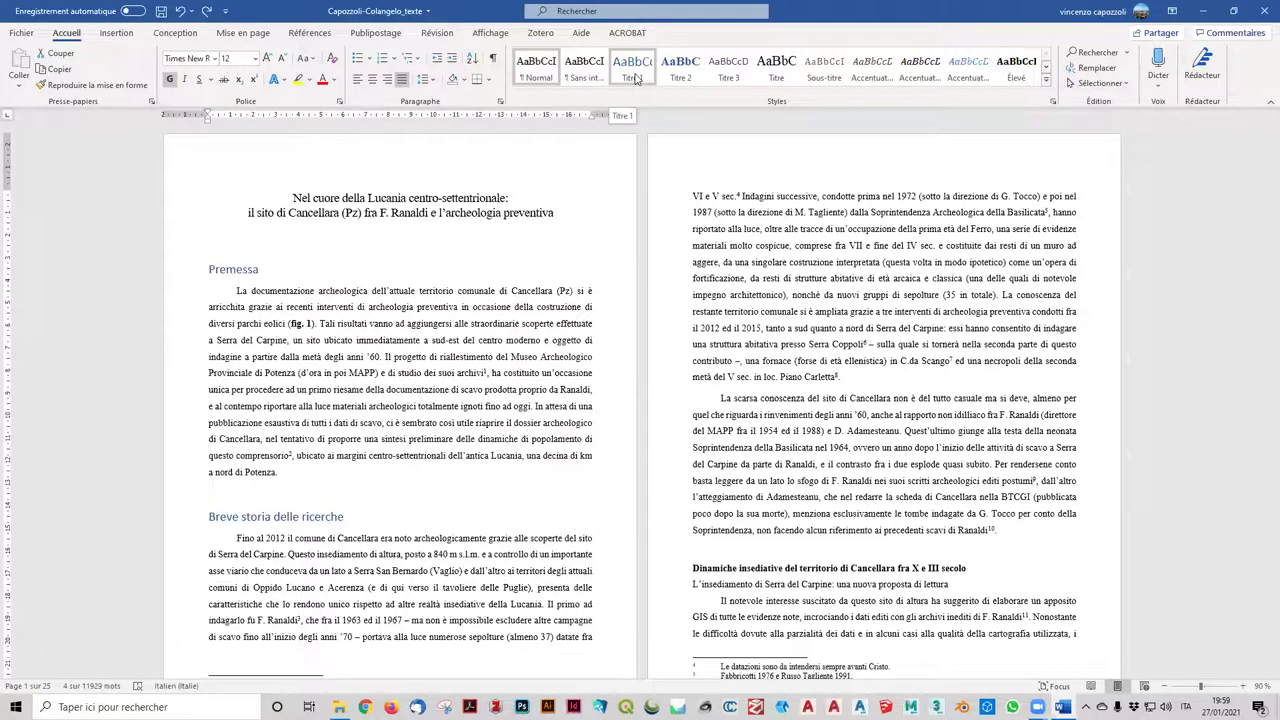
triple_click(275, 516)
- Make the 'Dinamiche insediative…' Cancellara section title a Titre 1 heading
scroll(810, 525, "down", 1)
scroll(812, 525, "down", 1)
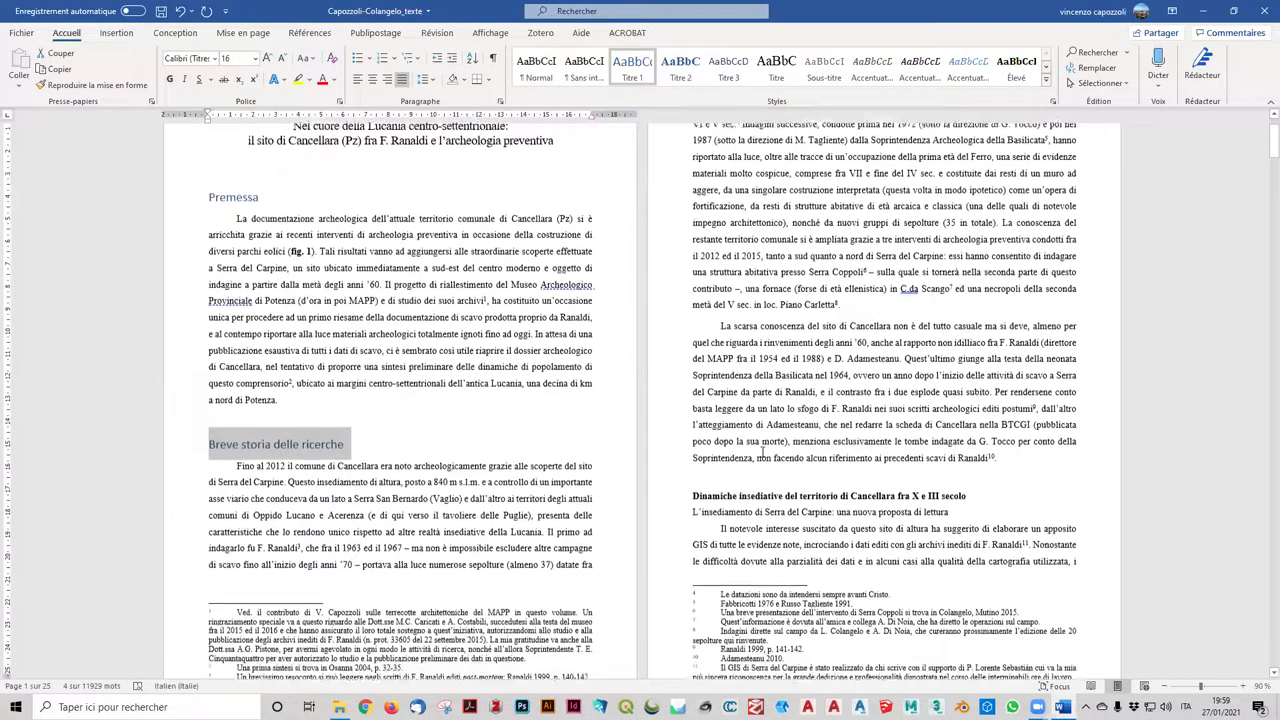
left_click(702, 486)
left_click_drag(689, 484, 964, 497)
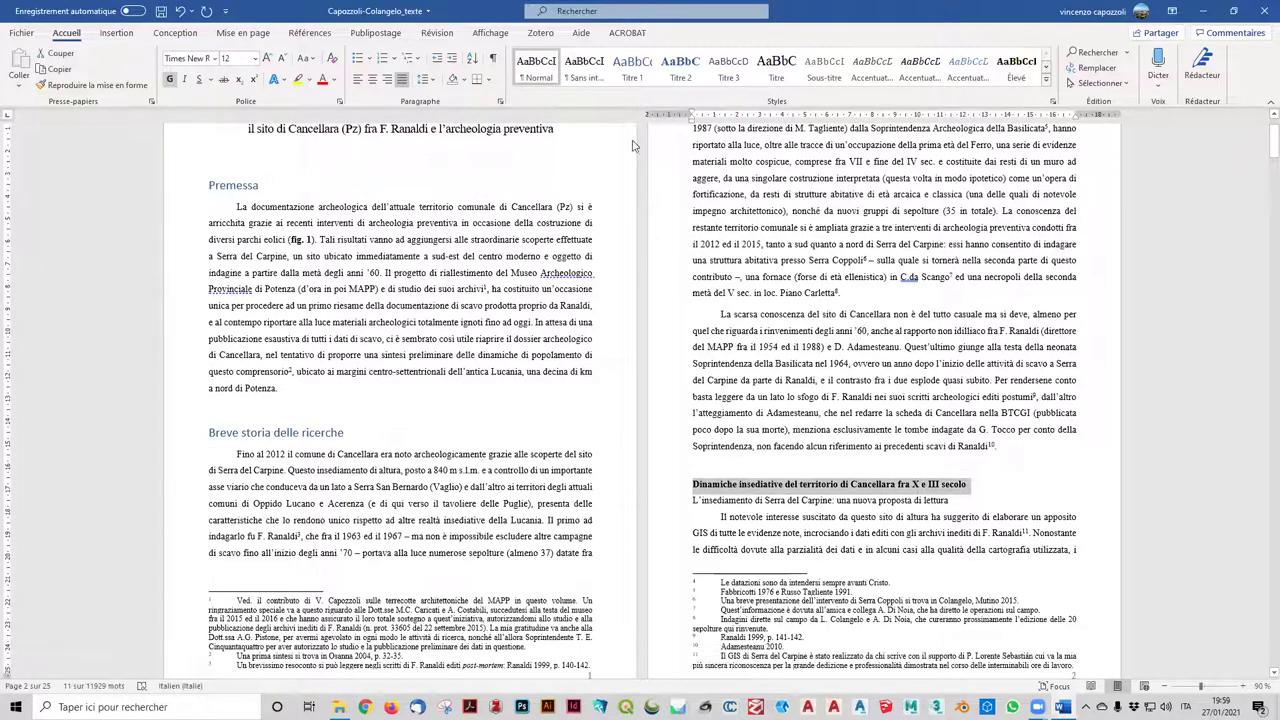
left_click(632, 68)
- Delete the empty lines above the Dinamiche insediative and Breve storia headings
scroll(910, 600, "down", 1)
scroll(910, 600, "down", 2)
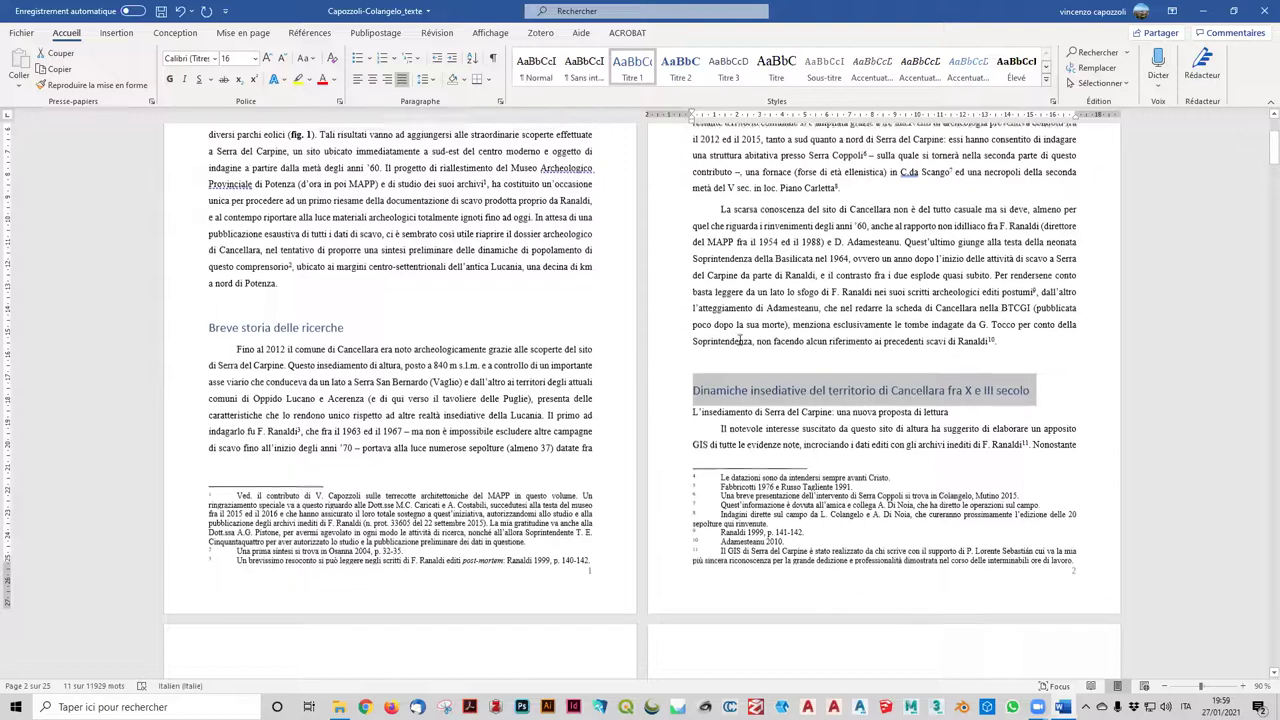
left_click(742, 353)
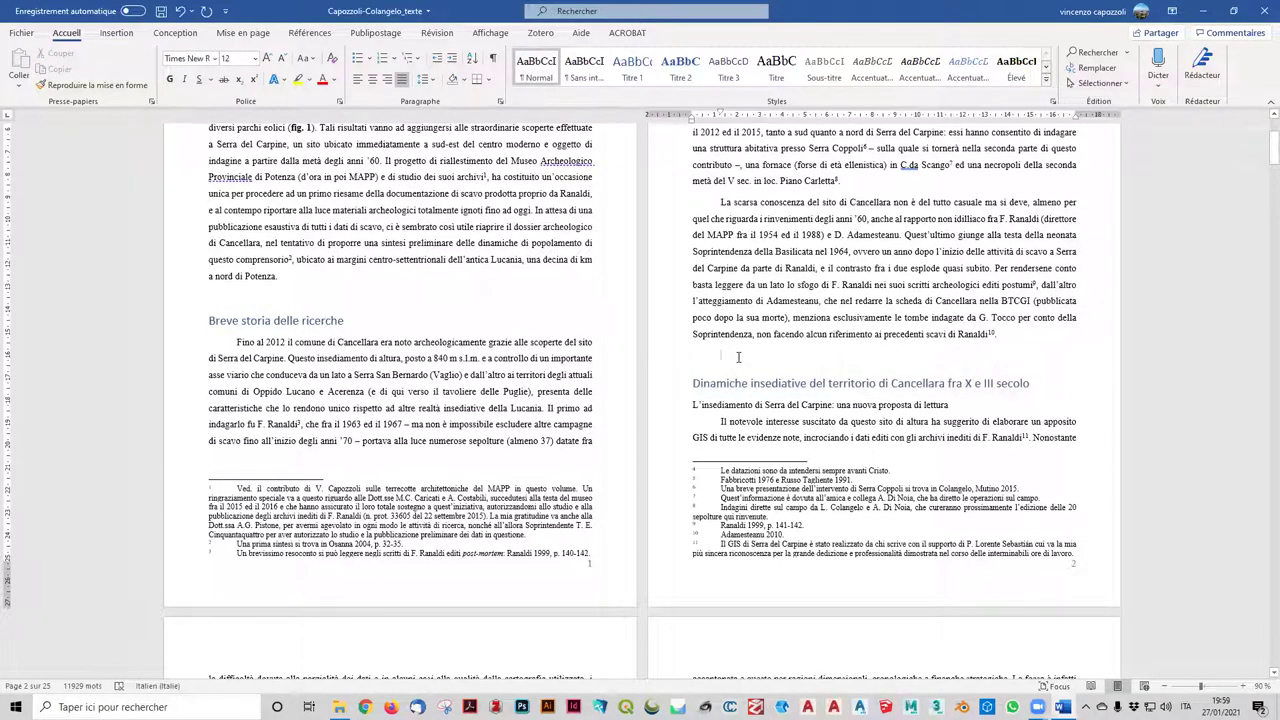
key("Delete")
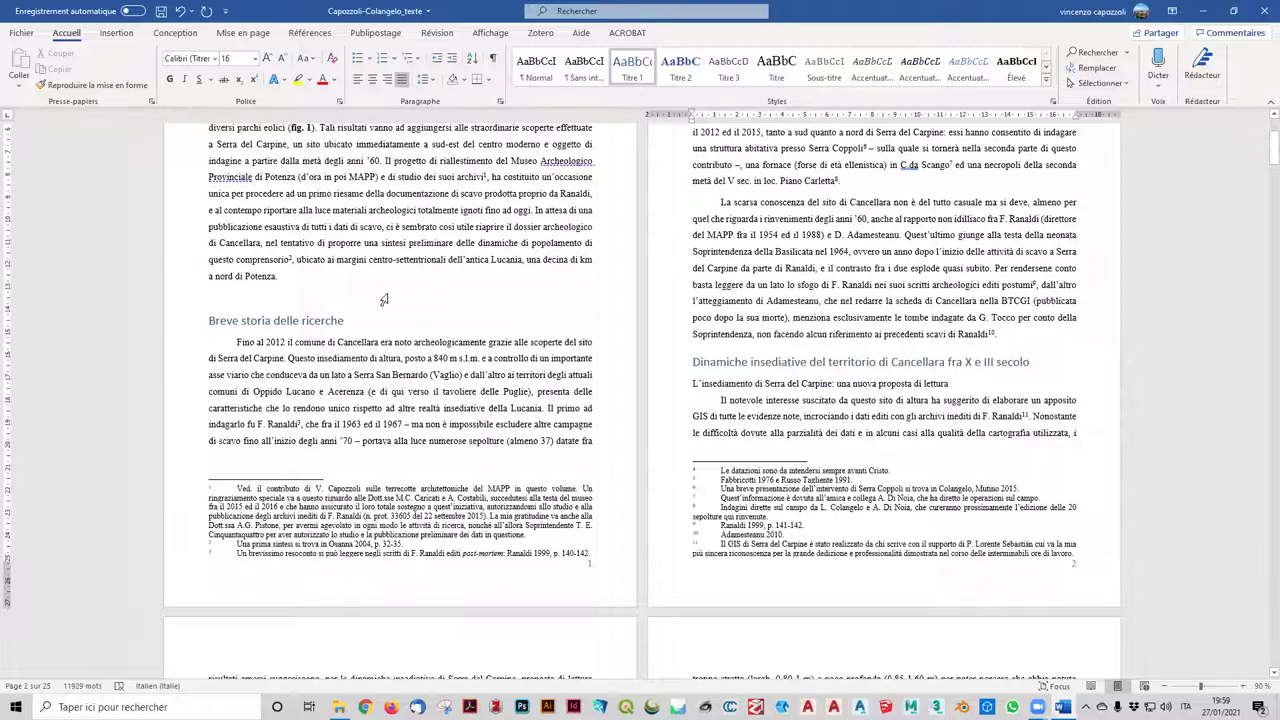
left_click(240, 295)
key("Delete")
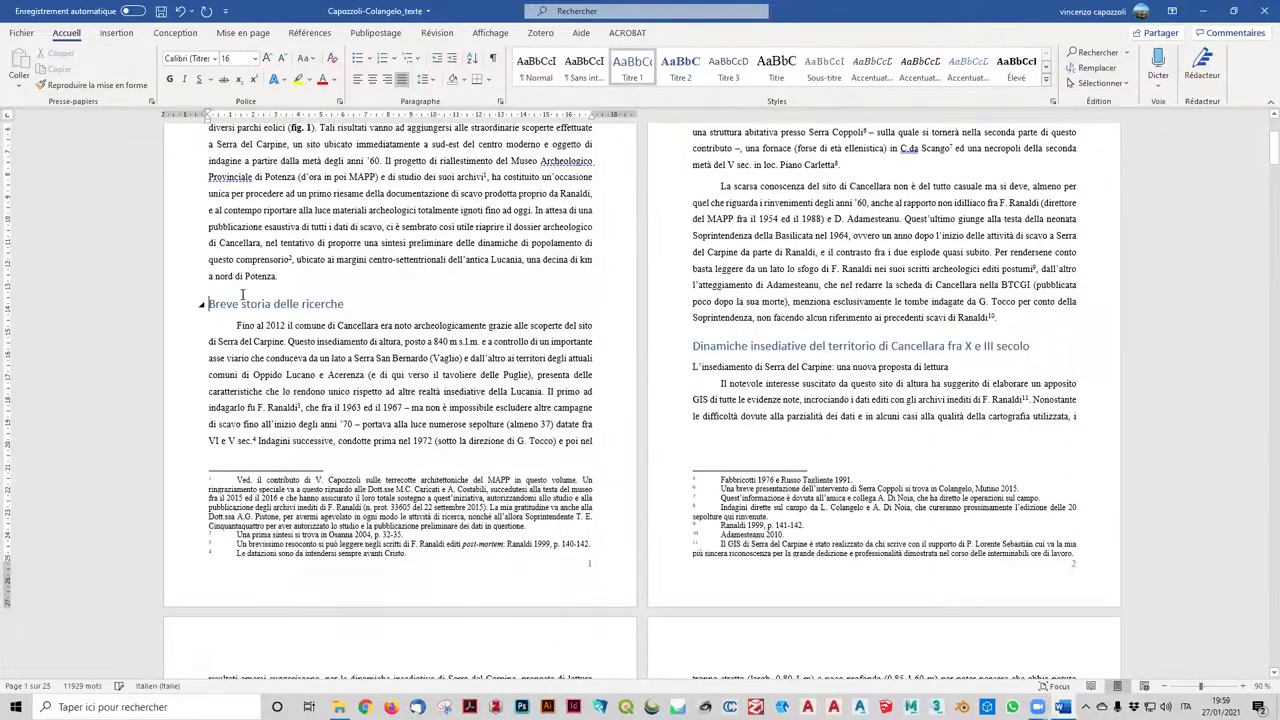
- Select the Dinamiche insediative heading and then the L'insediamento di Serra del Carpine subtitle line
scroll(267, 210, "up", 3)
scroll(300, 300, "down", 3)
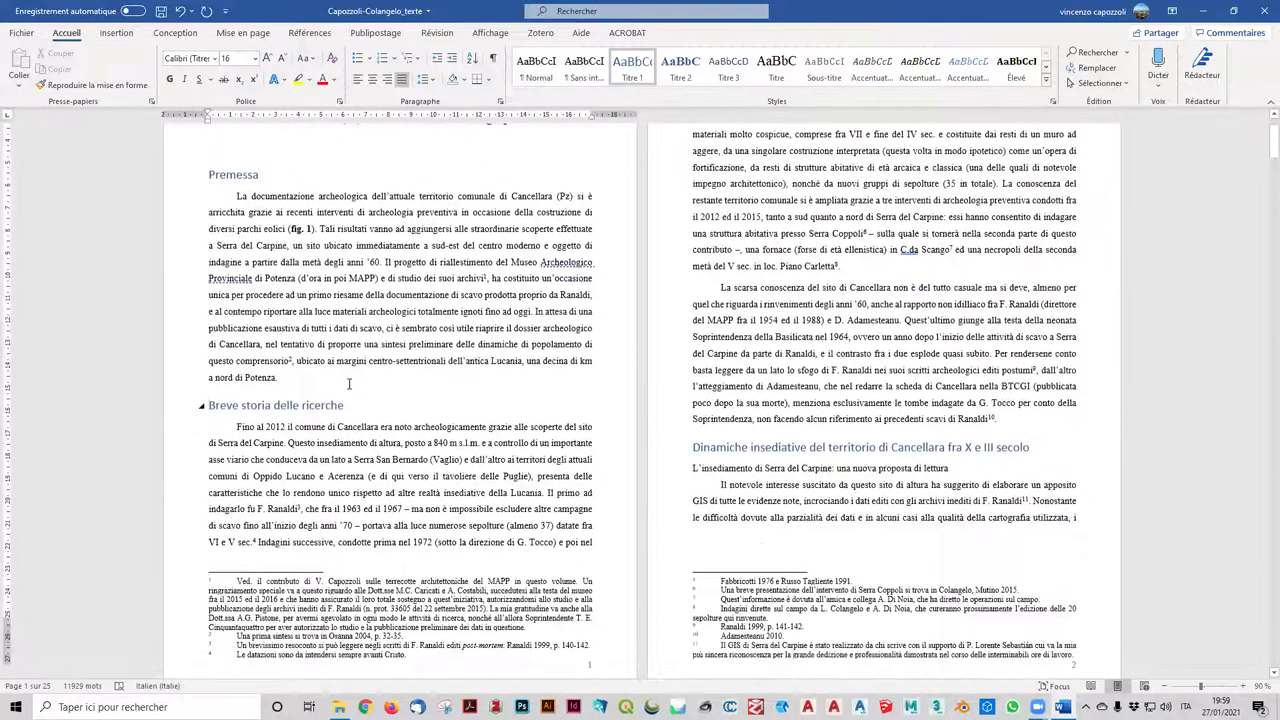
left_click(1008, 346)
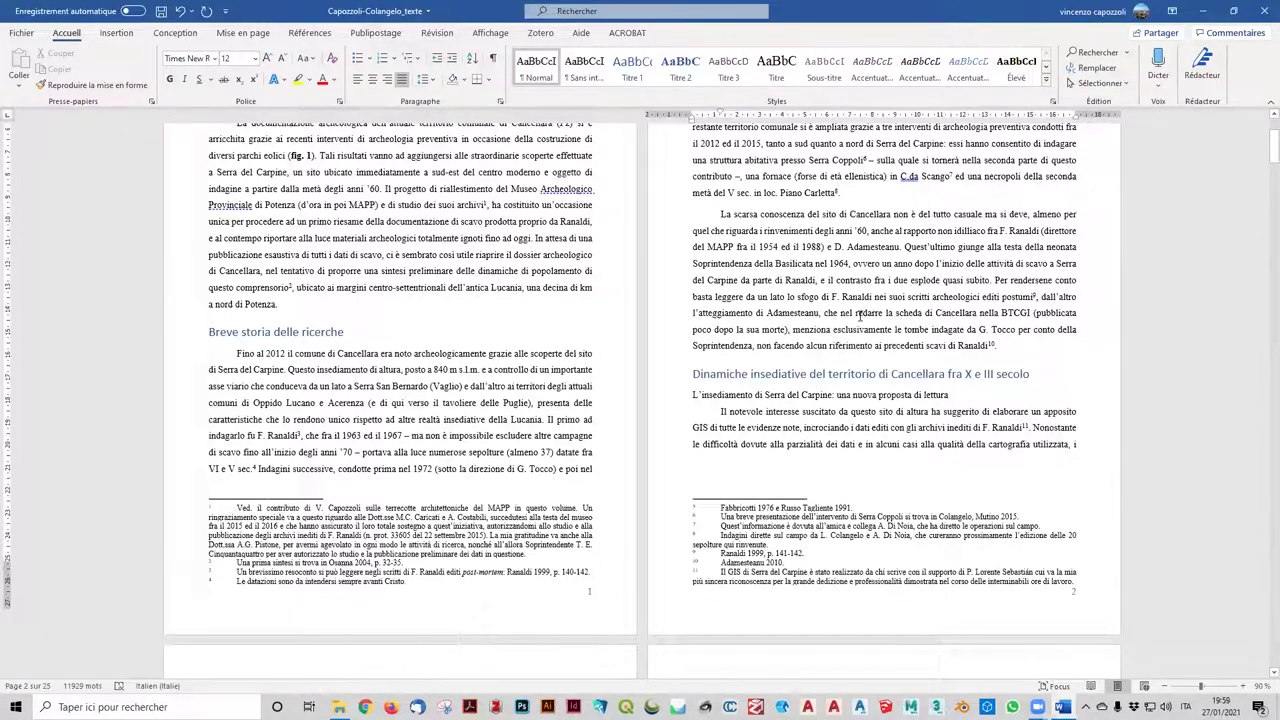
scroll(708, 318, "down", 1)
left_click_drag(708, 318, 1041, 319)
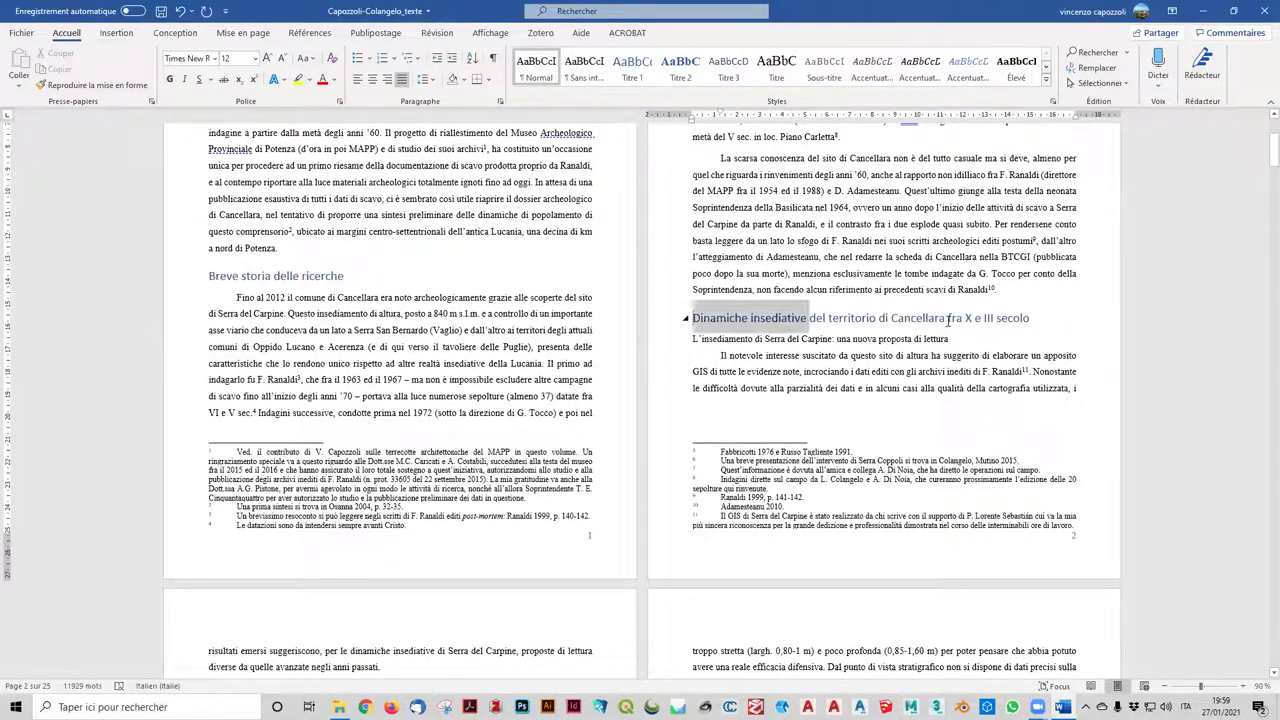
mouse_move(860, 318)
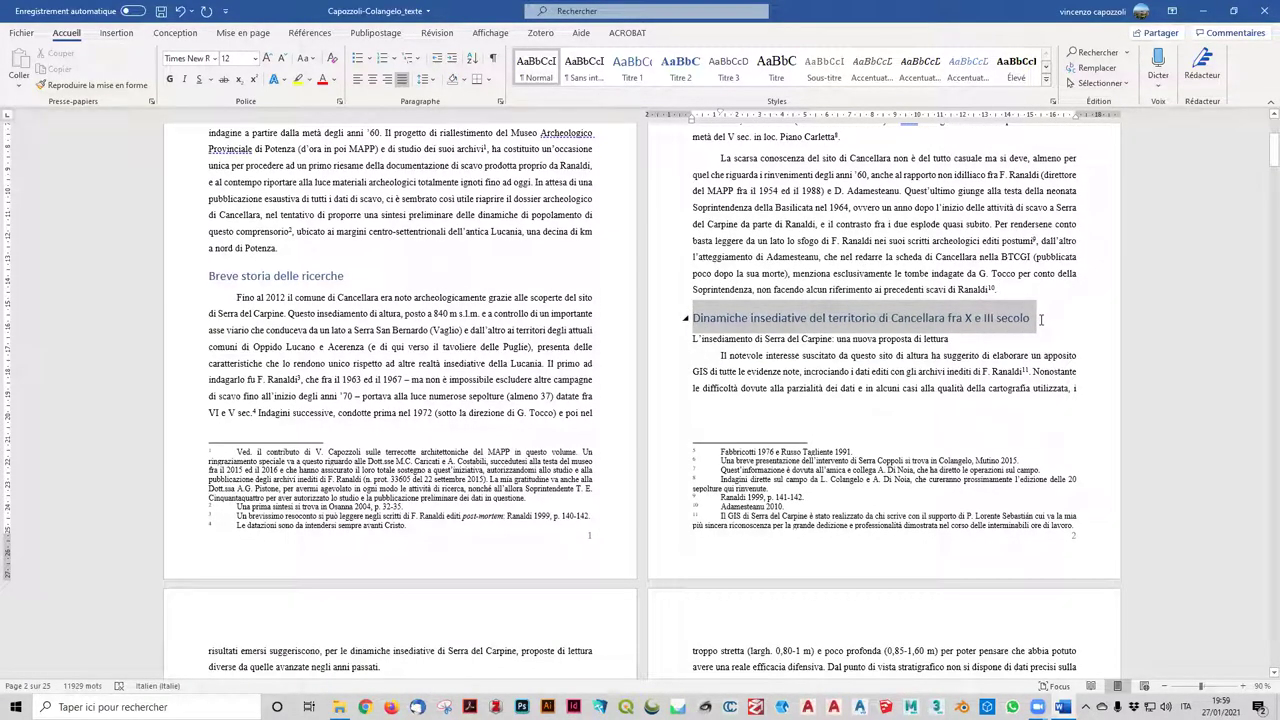
triple_click(810, 341)
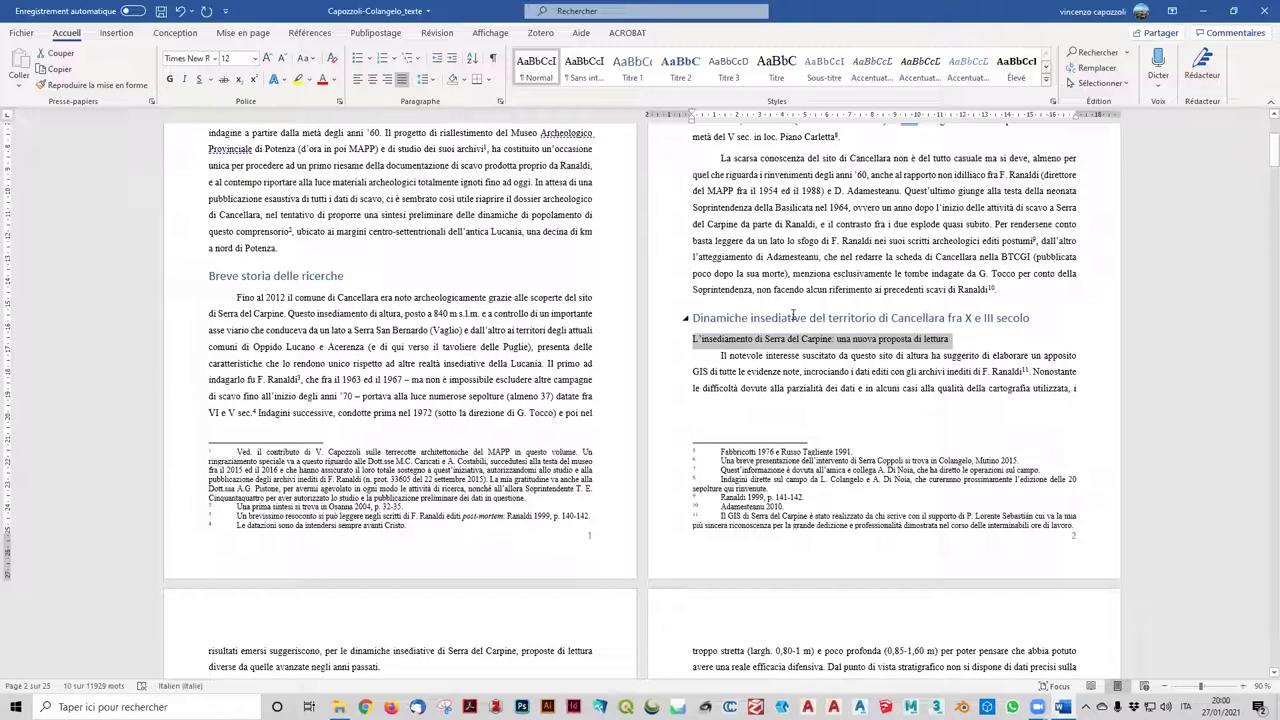
- Make 'L'insediamento di Serra del Carpine: una nuova proposta di lettura' a Titre 2 heading
triple_click(795, 318)
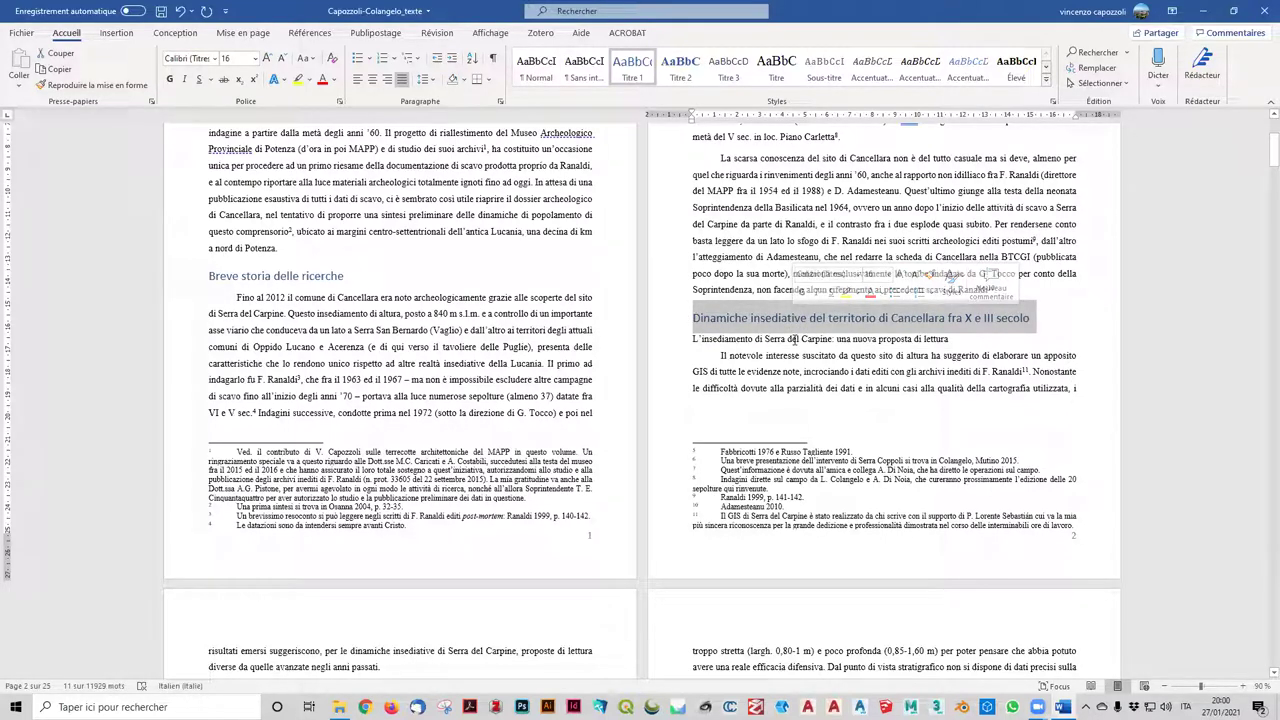
double_click(795, 340)
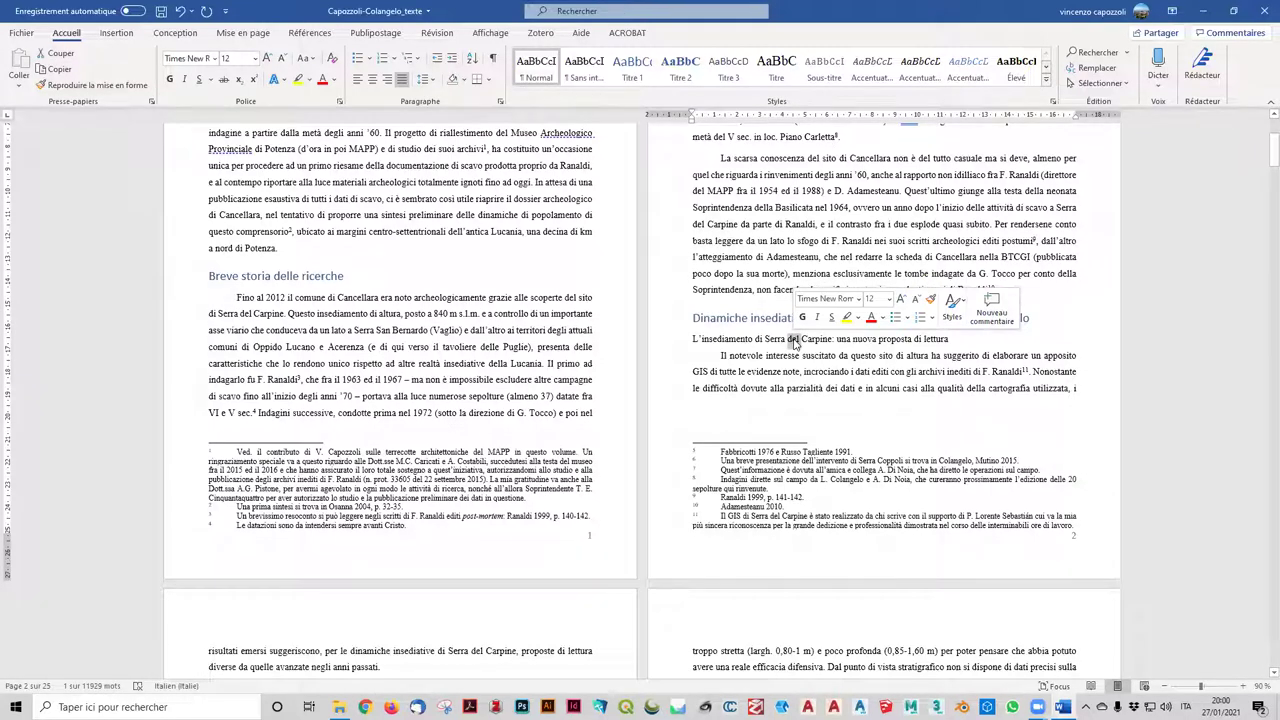
triple_click(771, 343)
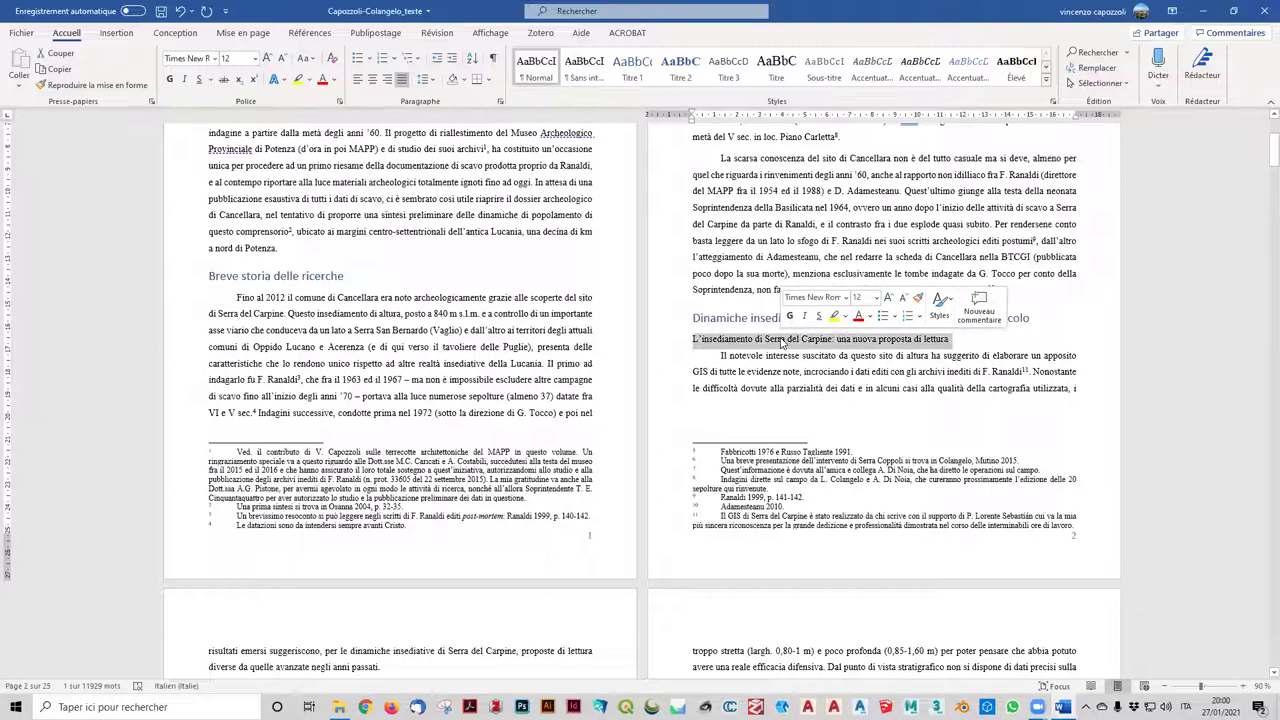
left_click(680, 68)
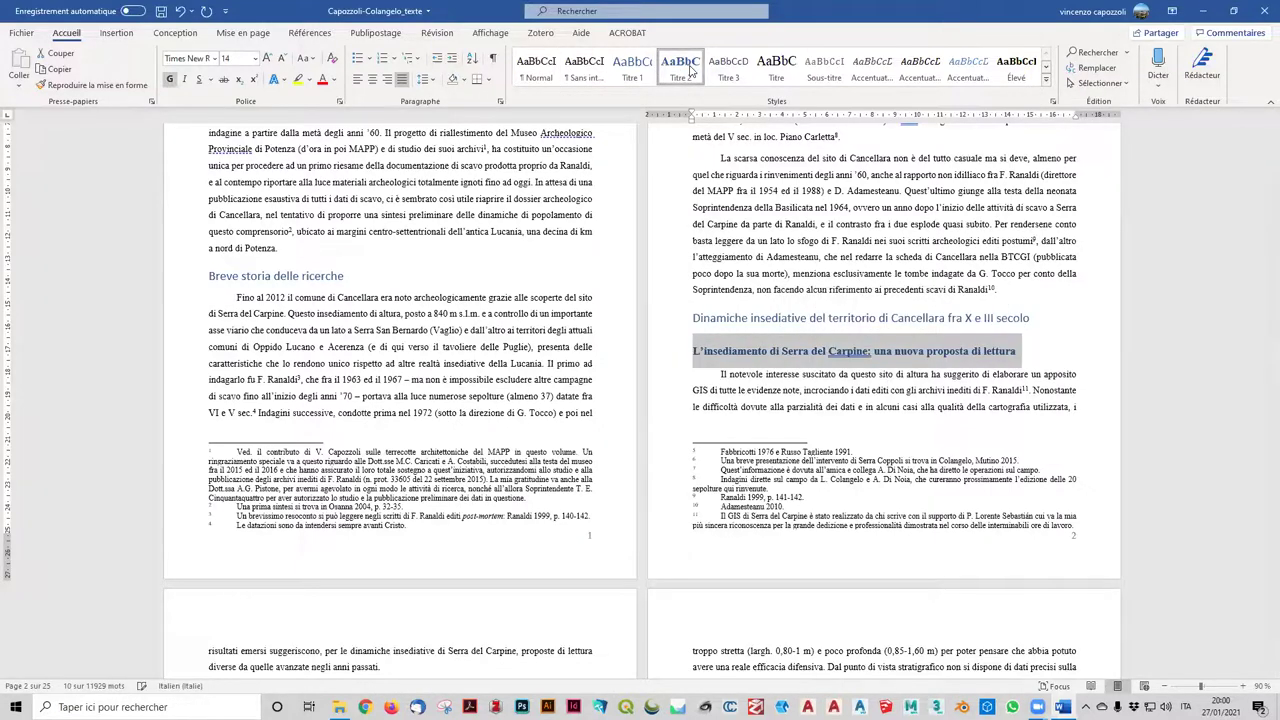
left_click(850, 490)
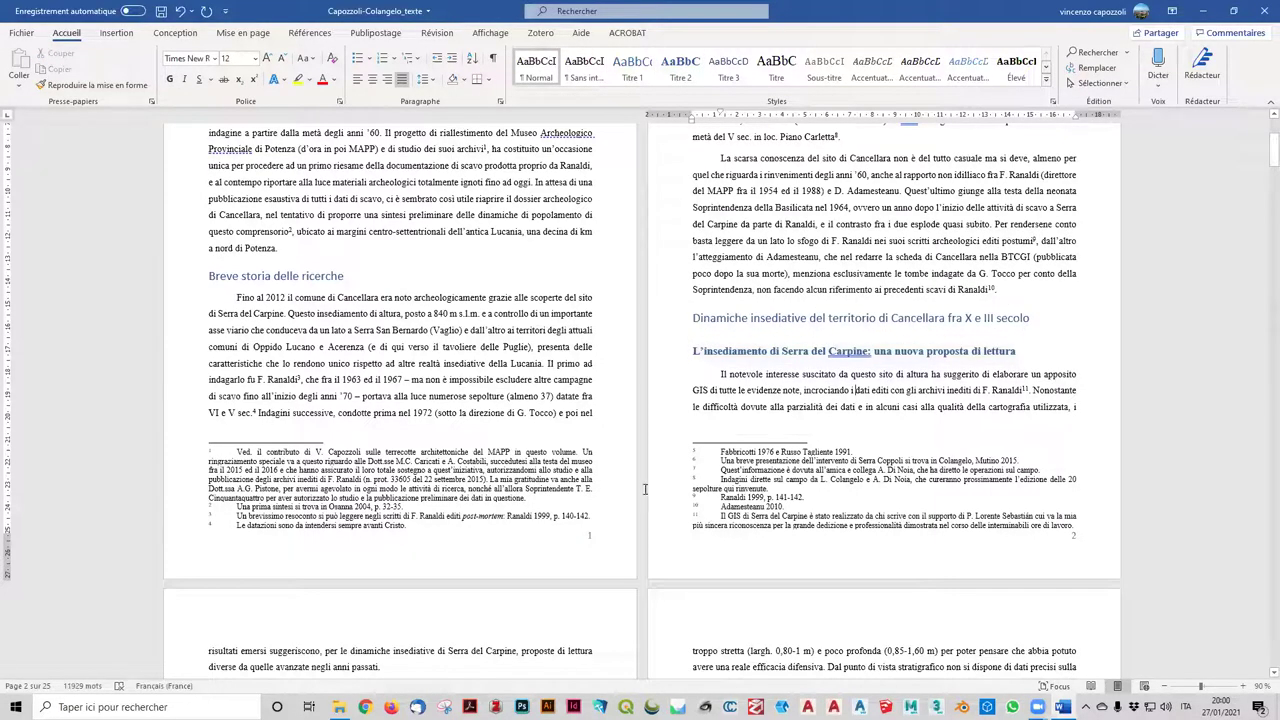
- Check the subtitle heading's paragraph settings, then bring up the Titre 2 style options
mouse_move(788, 318)
triple_click(781, 352)
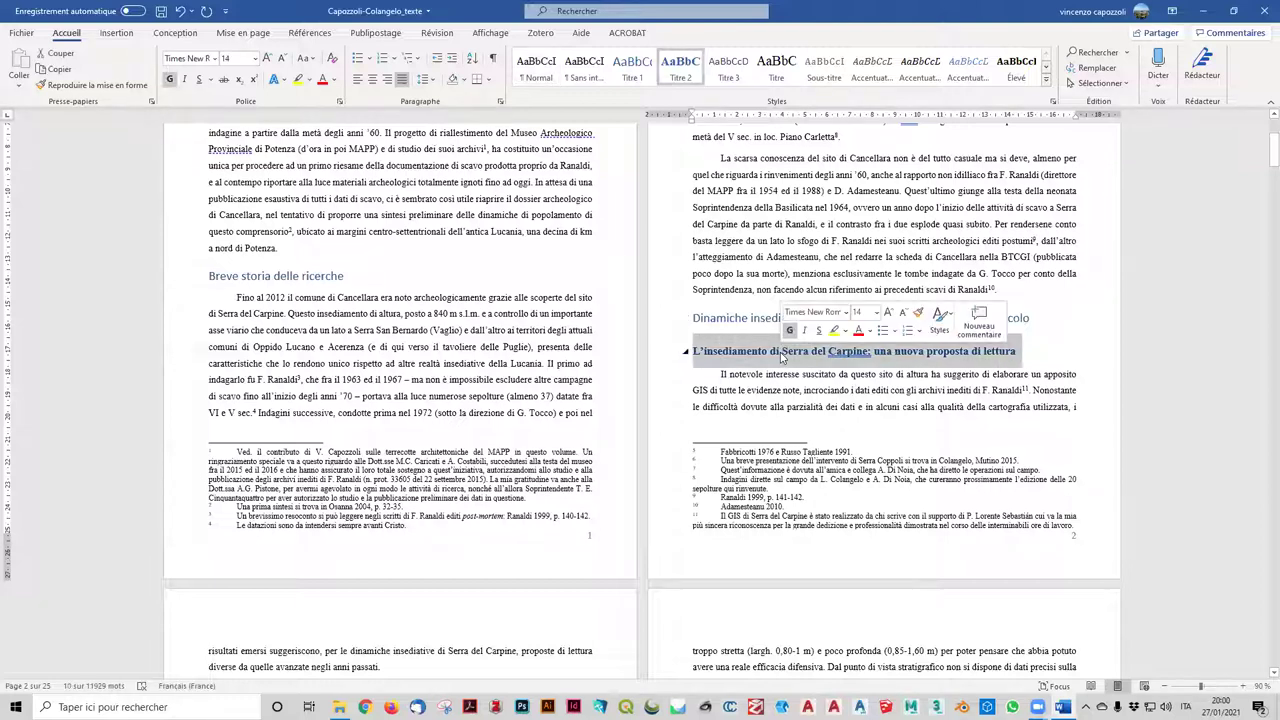
right_click(780, 355)
key("Escape")
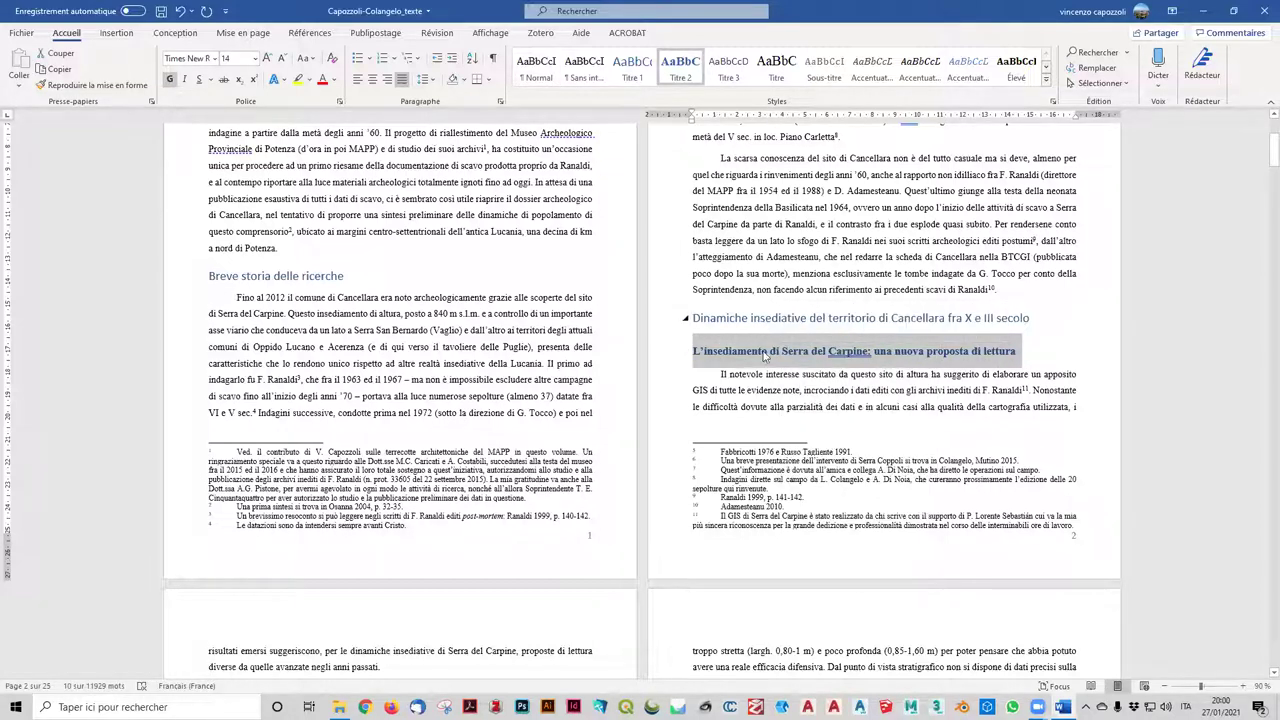
right_click(766, 362)
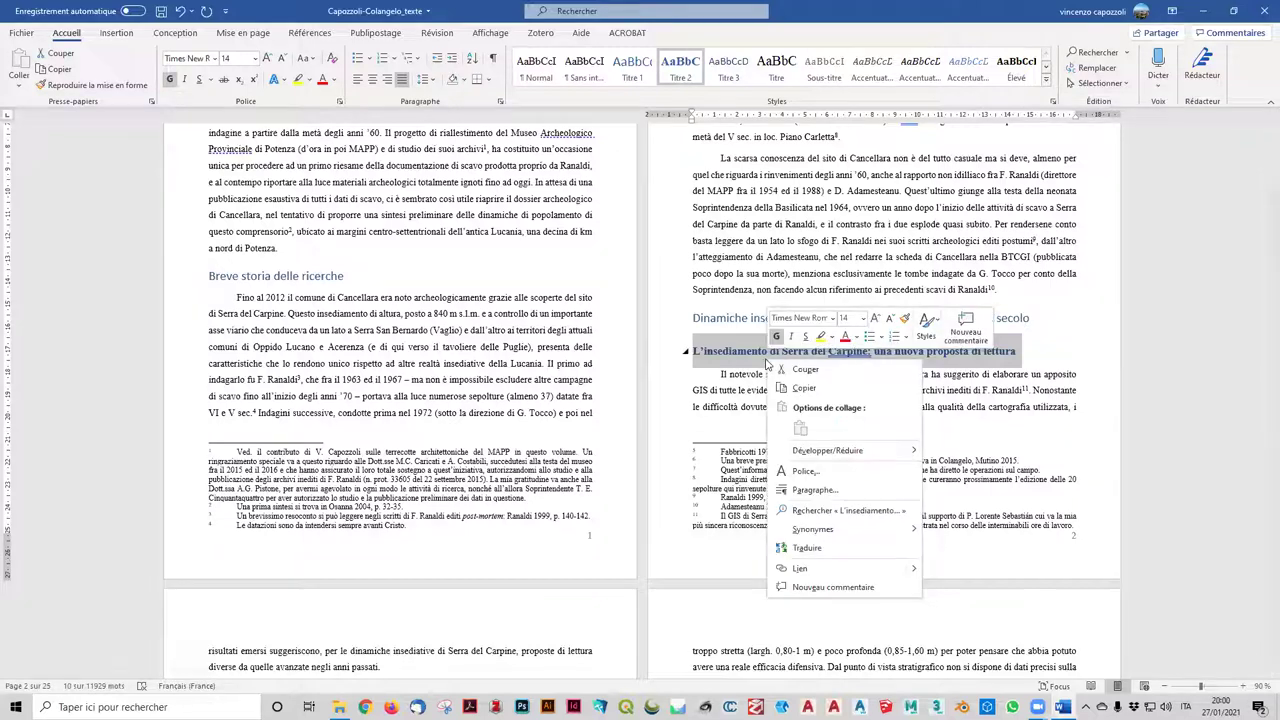
left_click(812, 490)
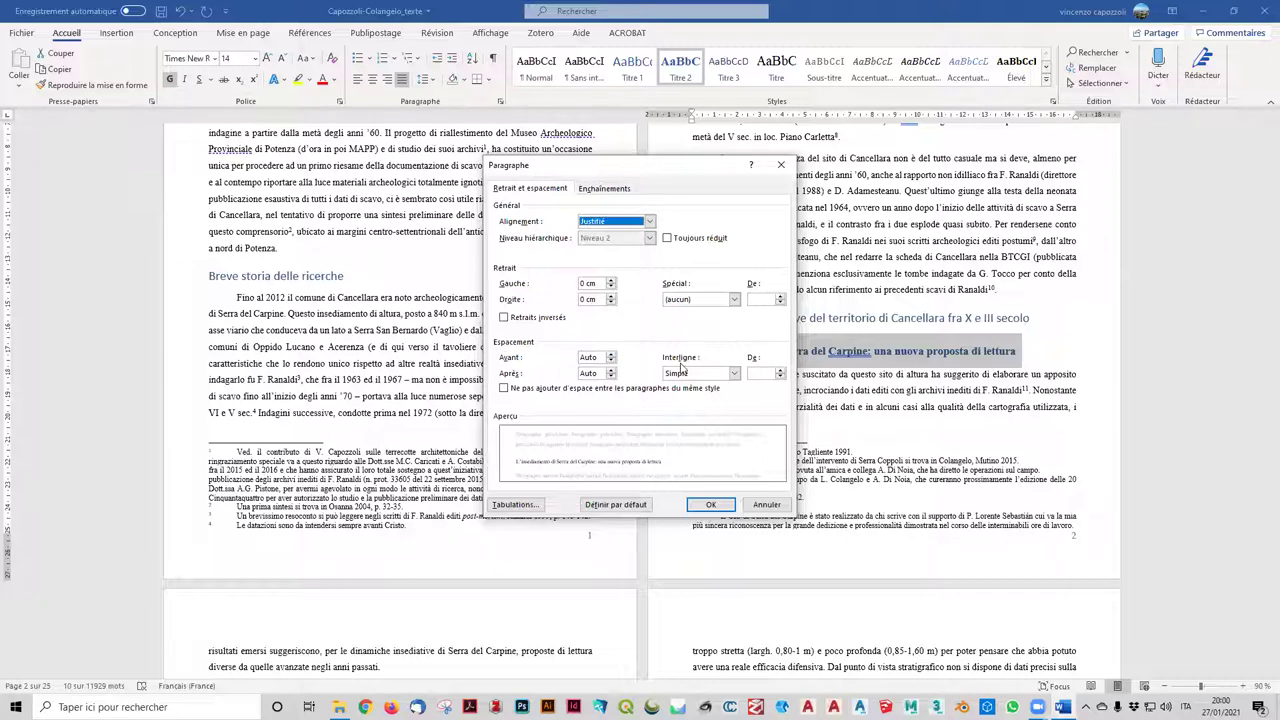
left_click(780, 507)
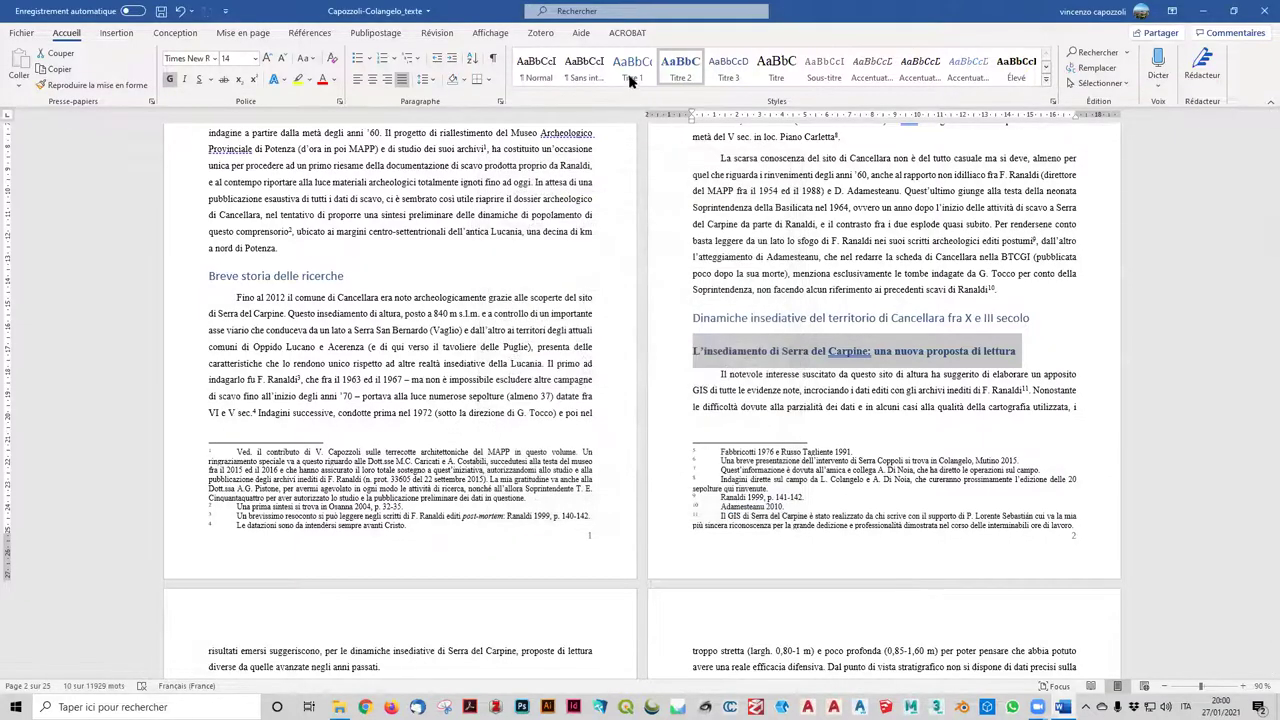
right_click(688, 76)
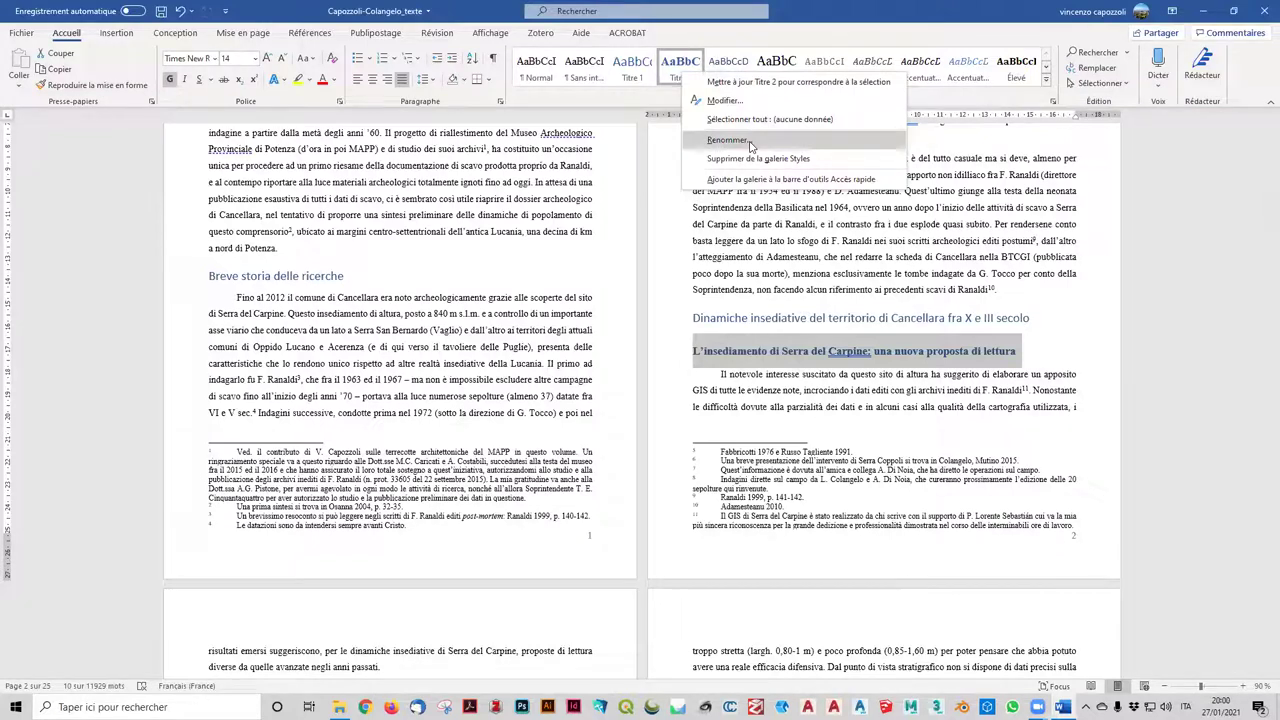
- Redefine Titre 2 as based on Normal, followed by Titre 2, with 0 pt spacing before
left_click(755, 106)
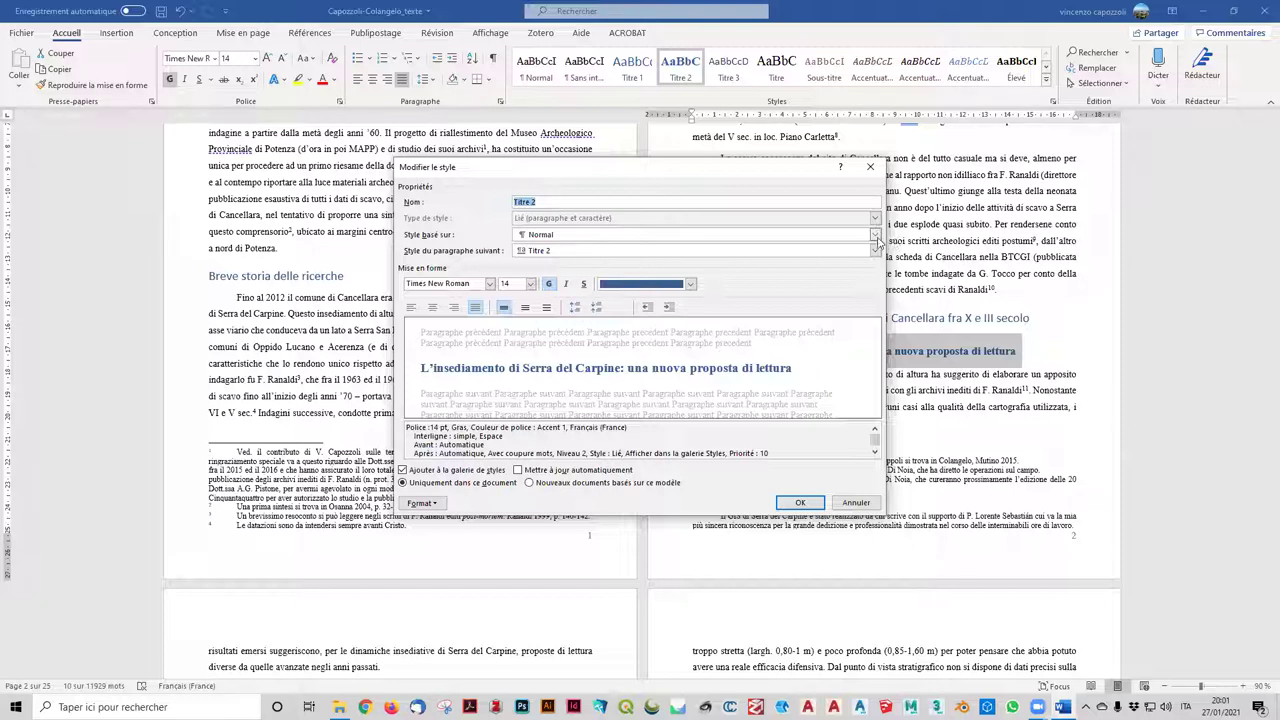
left_click(876, 234)
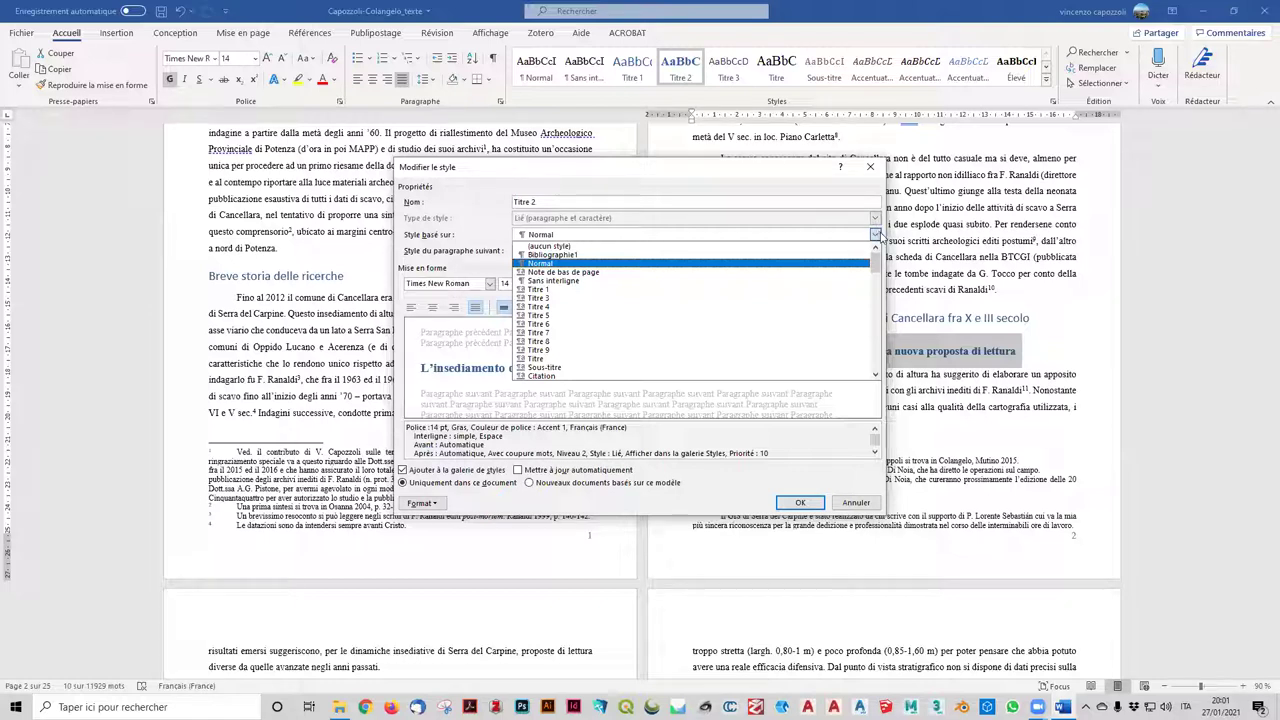
left_click(876, 234)
left_click(876, 251)
left_click(876, 253)
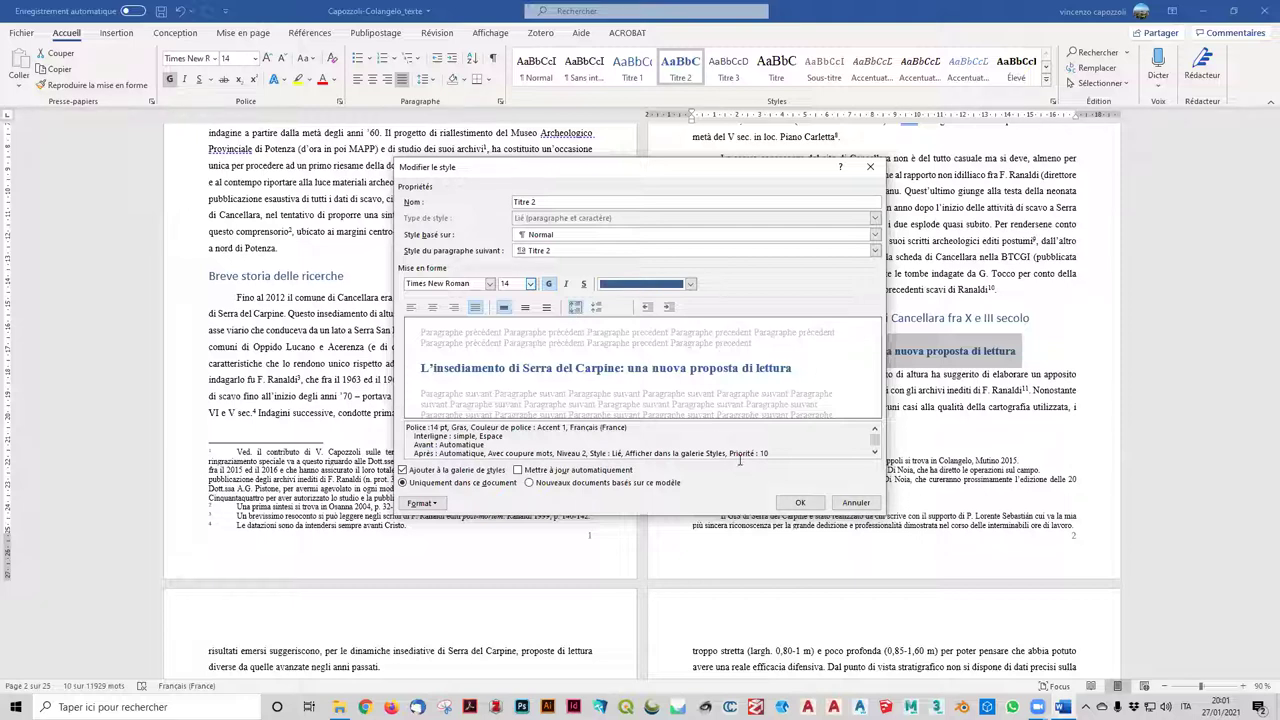
left_click(442, 505)
left_click(447, 536)
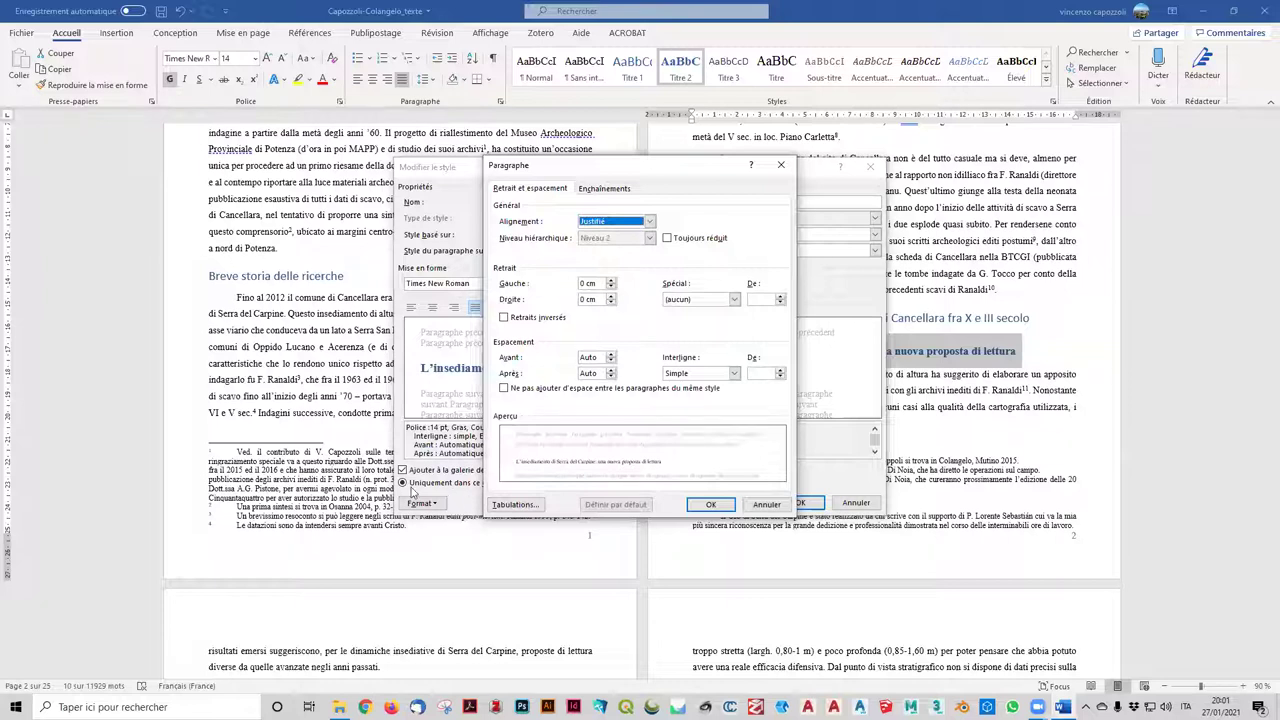
left_click(610, 362)
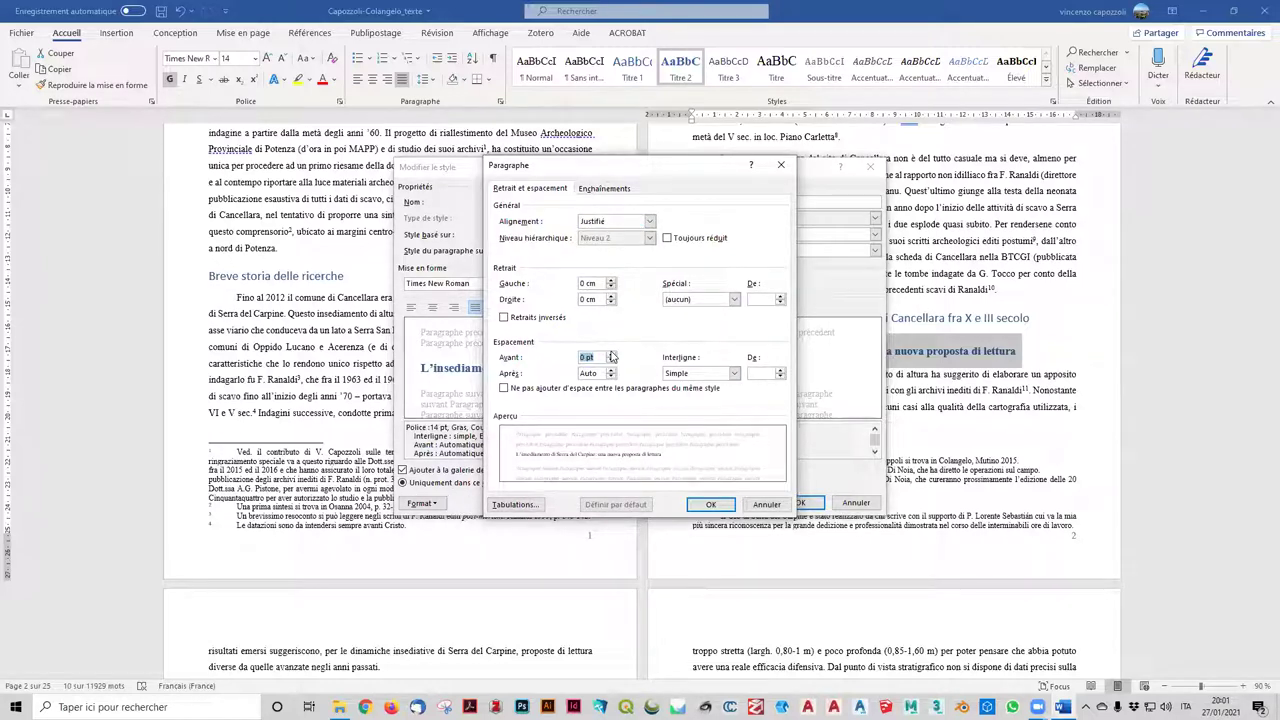
left_click(719, 505)
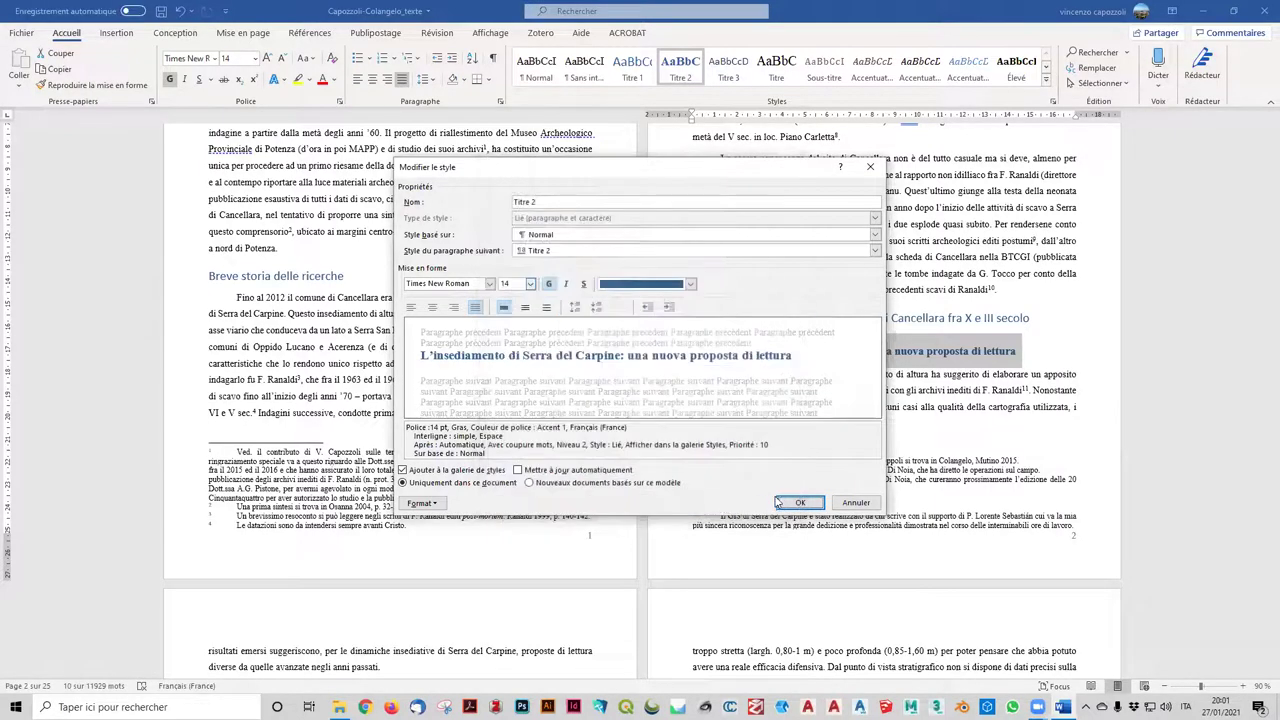
left_click(797, 503)
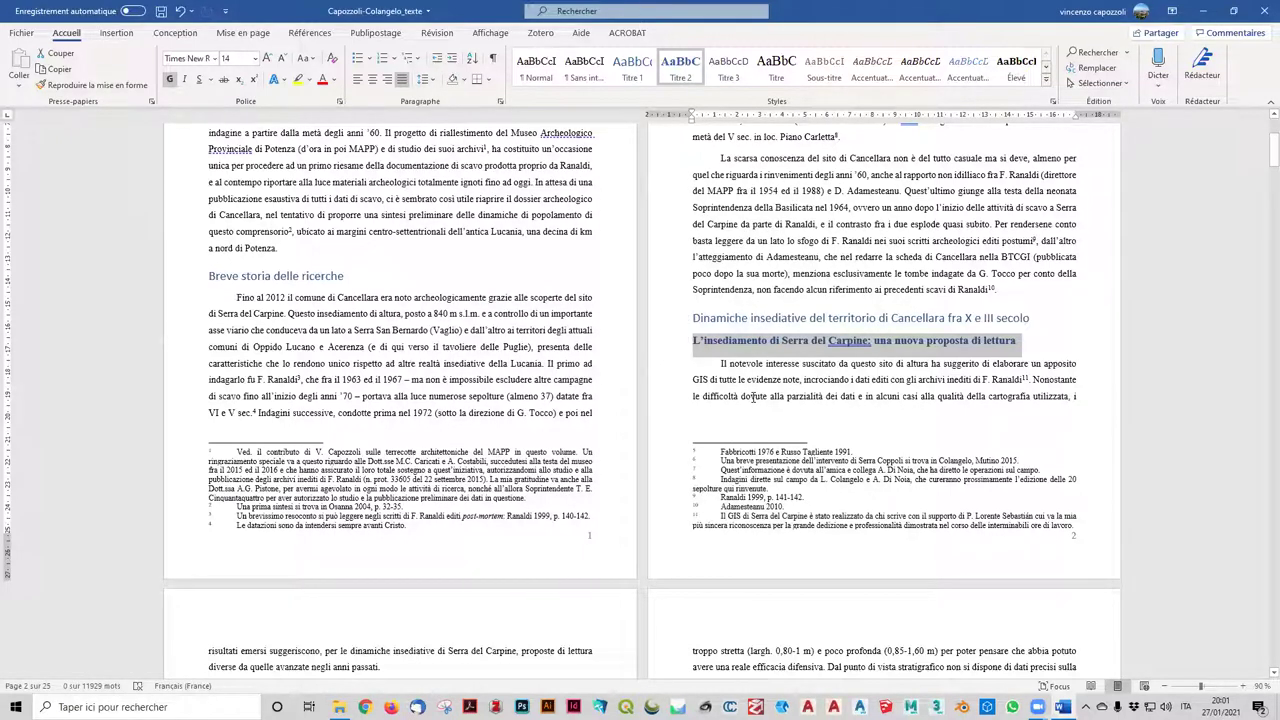
- Make the 'Serra del Carpine fra VII e IV sec.' heading a Titre 2 heading
left_click(752, 396)
scroll(752, 396, "down", 1)
scroll(752, 397, "down", 2)
scroll(753, 398, "down", 1)
scroll(753, 398, "down", 3)
scroll(753, 398, "down", 3)
scroll(753, 399, "down", 3)
scroll(752, 400, "down", 3)
scroll(752, 400, "down", 4)
scroll(752, 400, "down", 4)
scroll(752, 400, "down", 4)
scroll(752, 399, "down", 5)
scroll(752, 400, "down", 5)
scroll(752, 400, "down", 4)
scroll(752, 400, "down", 5)
scroll(752, 401, "down", 3)
scroll(752, 401, "down", 4)
scroll(752, 401, "down", 4)
scroll(752, 401, "down", 4)
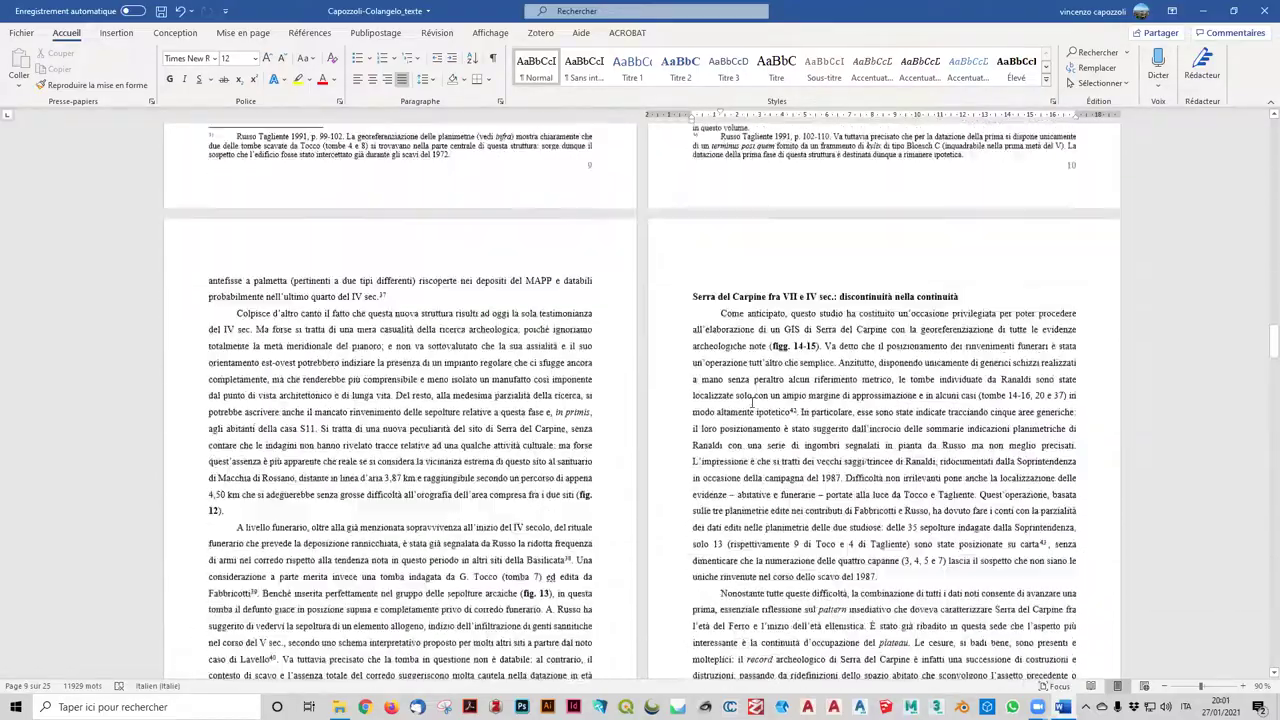
scroll(773, 287, "down", 3)
triple_click(773, 245)
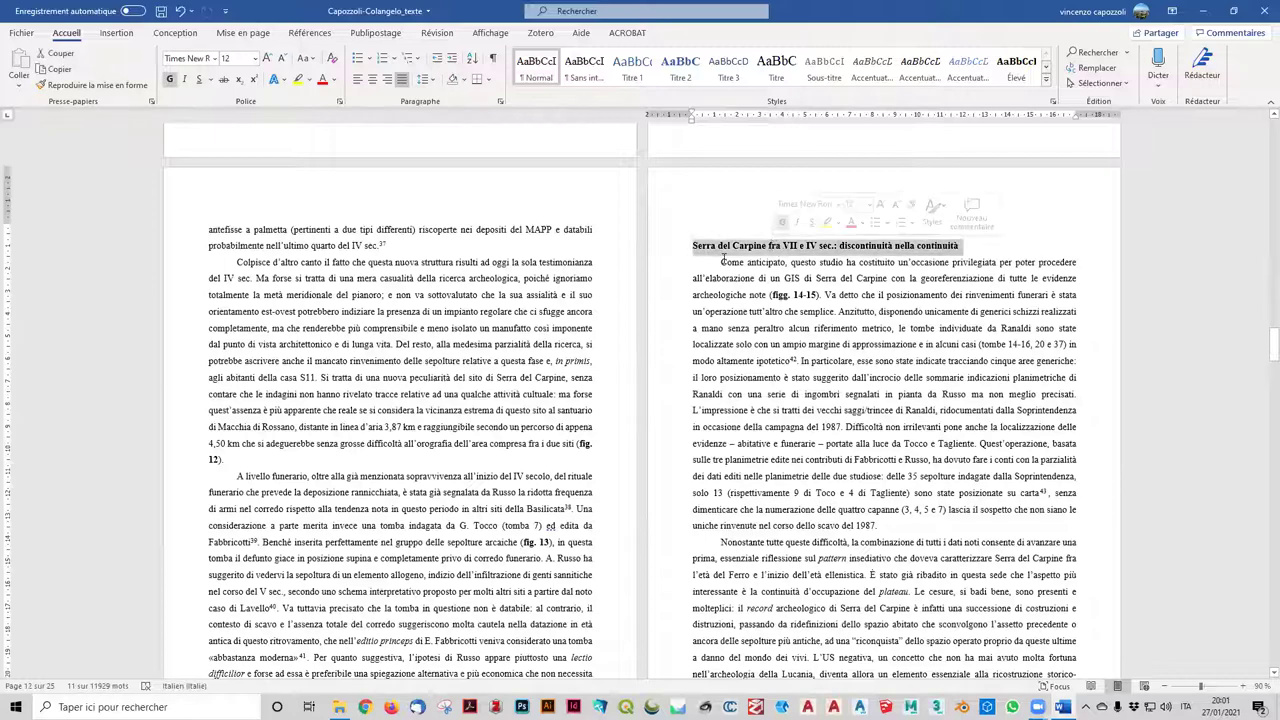
left_click(679, 68)
left_click(760, 394)
- Make the 'I nuovi dati' heading a Titre 1 heading
scroll(760, 394, "down", 2)
scroll(760, 394, "down", 4)
scroll(760, 394, "down", 3)
scroll(760, 394, "down", 3)
scroll(756, 400, "down", 1)
scroll(755, 402, "down", 4)
scroll(500, 395, "down", 5)
scroll(298, 384, "down", 3)
scroll(298, 384, "down", 3)
scroll(298, 384, "down", 6)
scroll(298, 384, "down", 3)
scroll(459, 401, "down", 2)
left_click(812, 412)
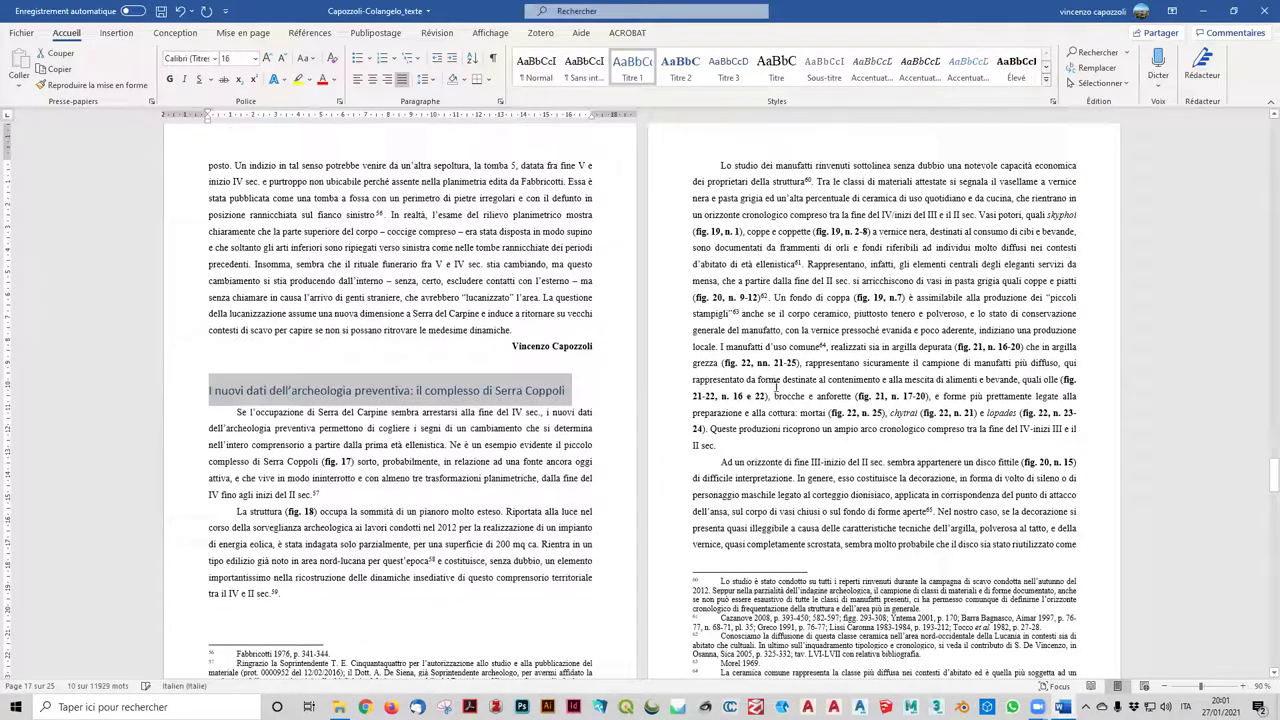
- Make the 'Una (ri-)occupazione' heading a Titre 1 heading
scroll(459, 401, "down", 2)
scroll(464, 392, "down", 7)
scroll(469, 379, "down", 1)
scroll(469, 379, "down", 9)
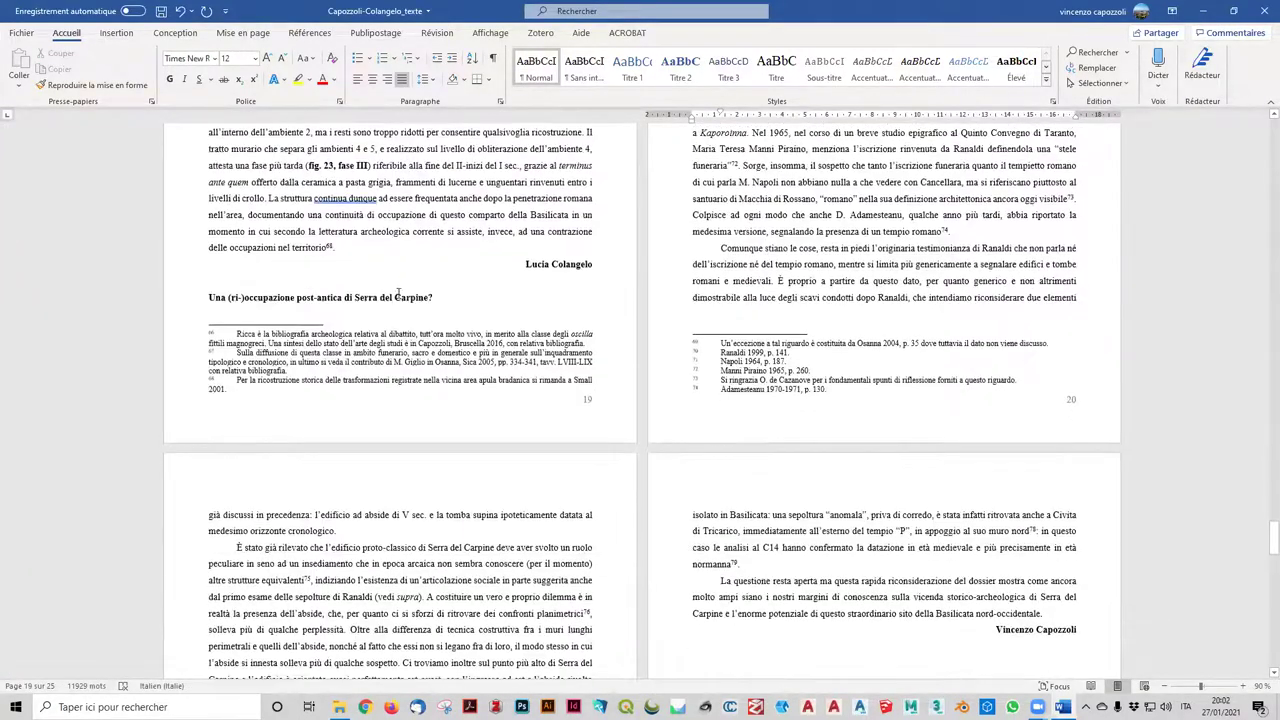
double_click(398, 297)
scroll(398, 297, "up", 2)
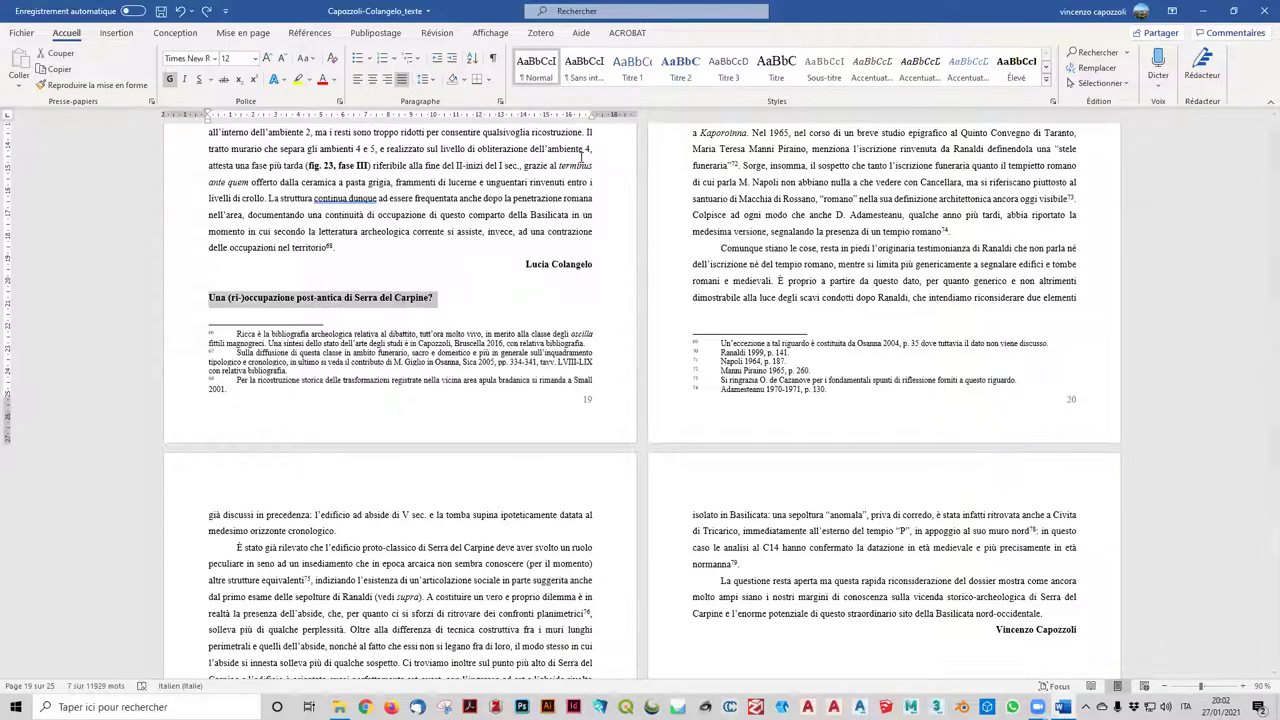
left_click(632, 68)
scroll(878, 350, "up", 2)
scroll(832, 434, "down", 6)
left_click(832, 434)
- Make 'Bibliografia' a Titre 1 heading, then return to the top above Premessa
scroll(832, 434, "down", 2)
scroll(832, 434, "down", 3)
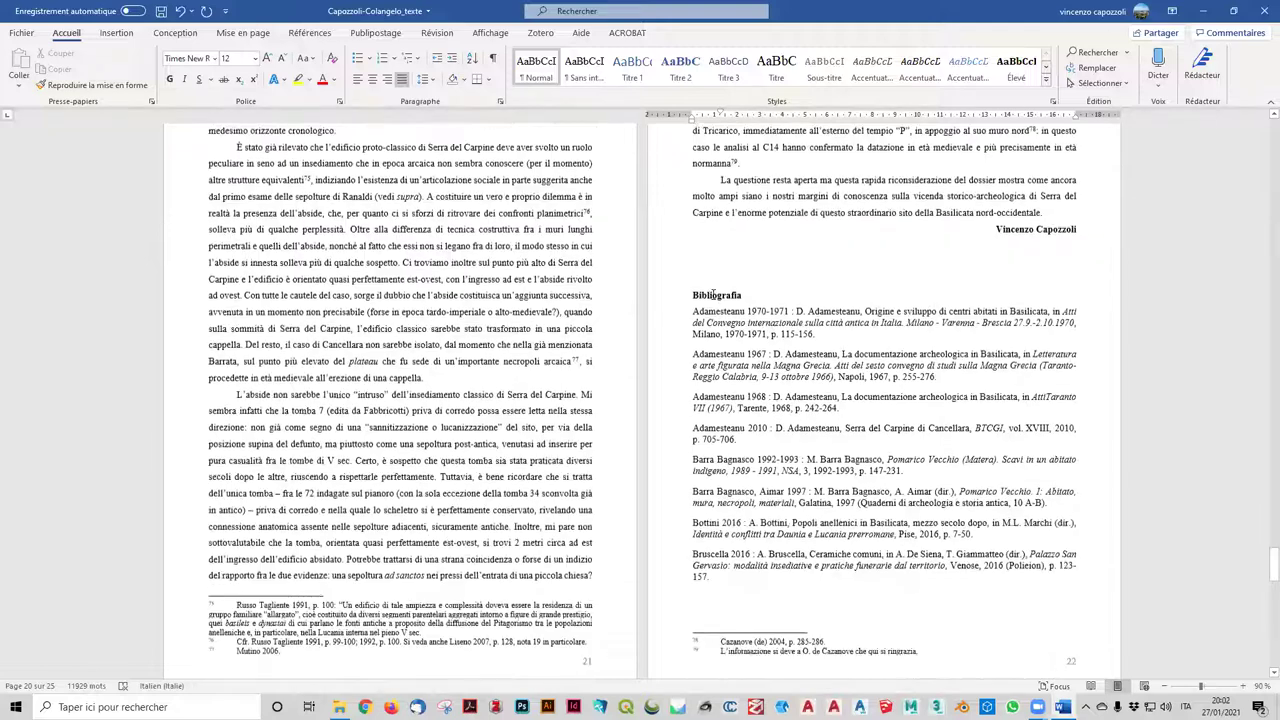
double_click(716, 285)
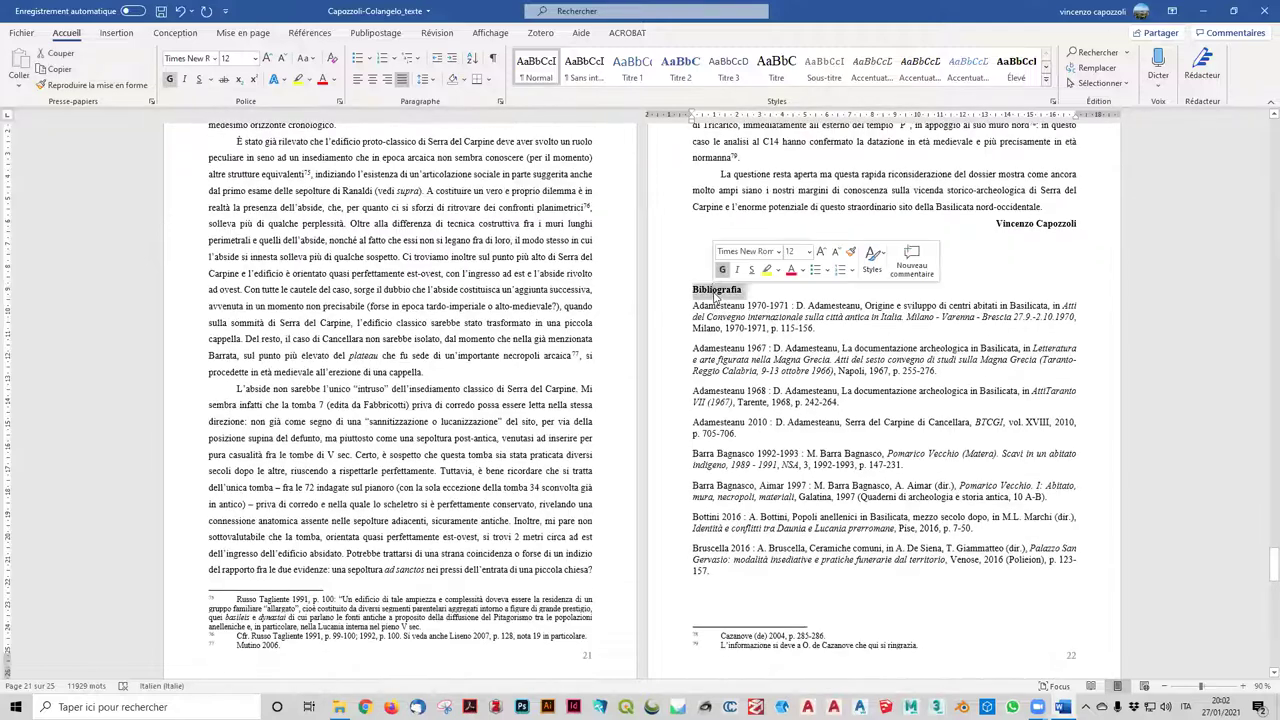
left_click(632, 68)
left_click(872, 295)
scroll(875, 300, "down", 2)
scroll(882, 380, "down", 3)
scroll(888, 443, "down", 3)
scroll(889, 441, "down", 3)
scroll(889, 441, "down", 3)
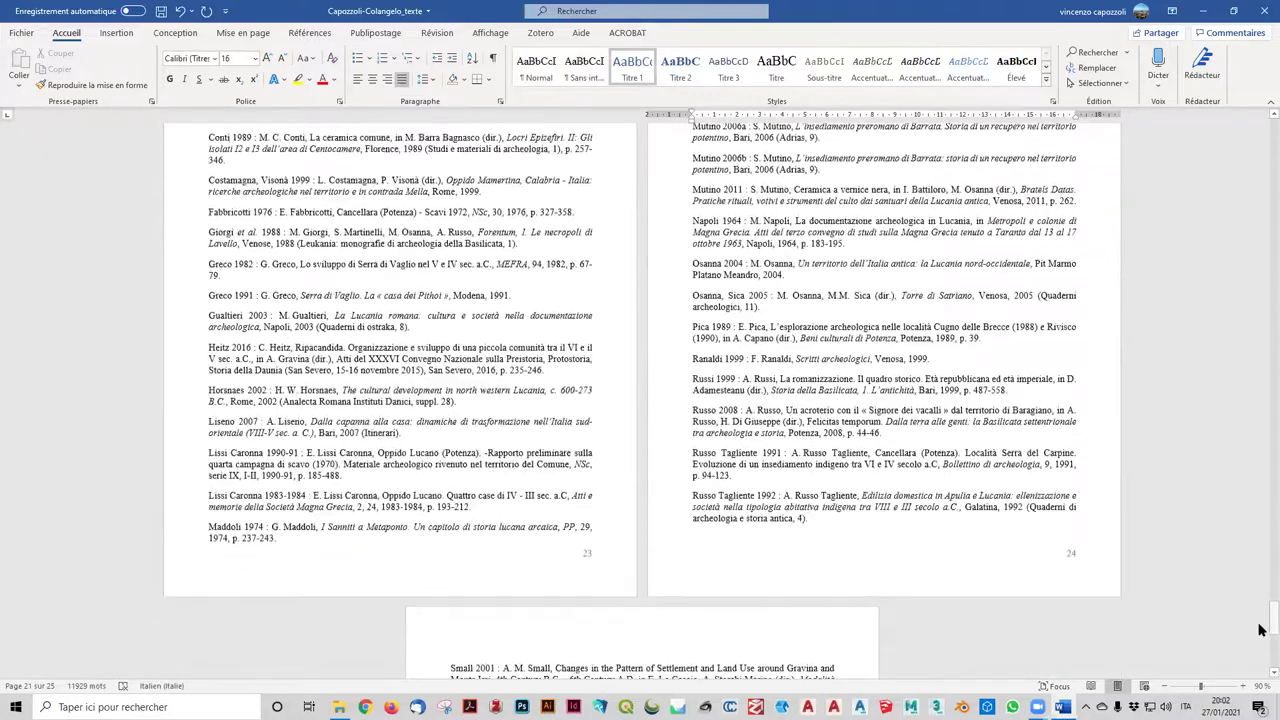
scroll(889, 441, "down", 3)
left_click_drag(1273, 610, 1236, 166)
left_click(270, 235)
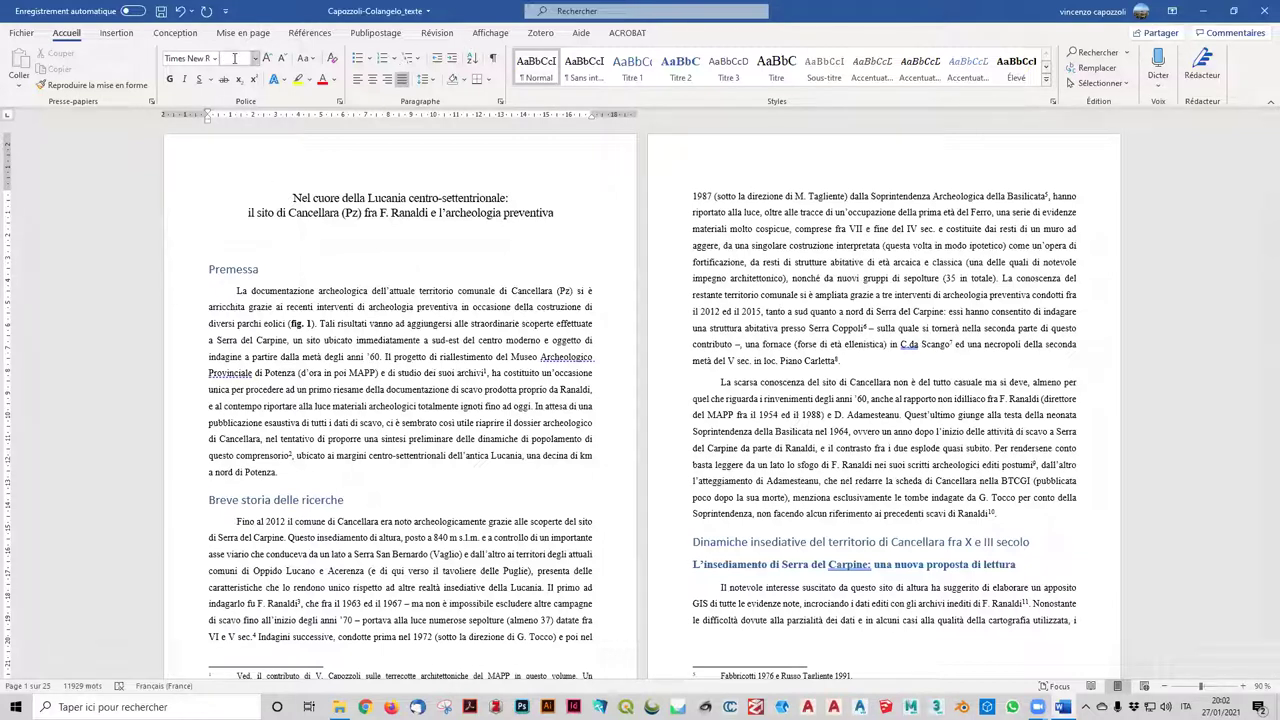
- Insert a Table automatique 1 table of contents from the Références tab at the top of page 1
left_click(316, 34)
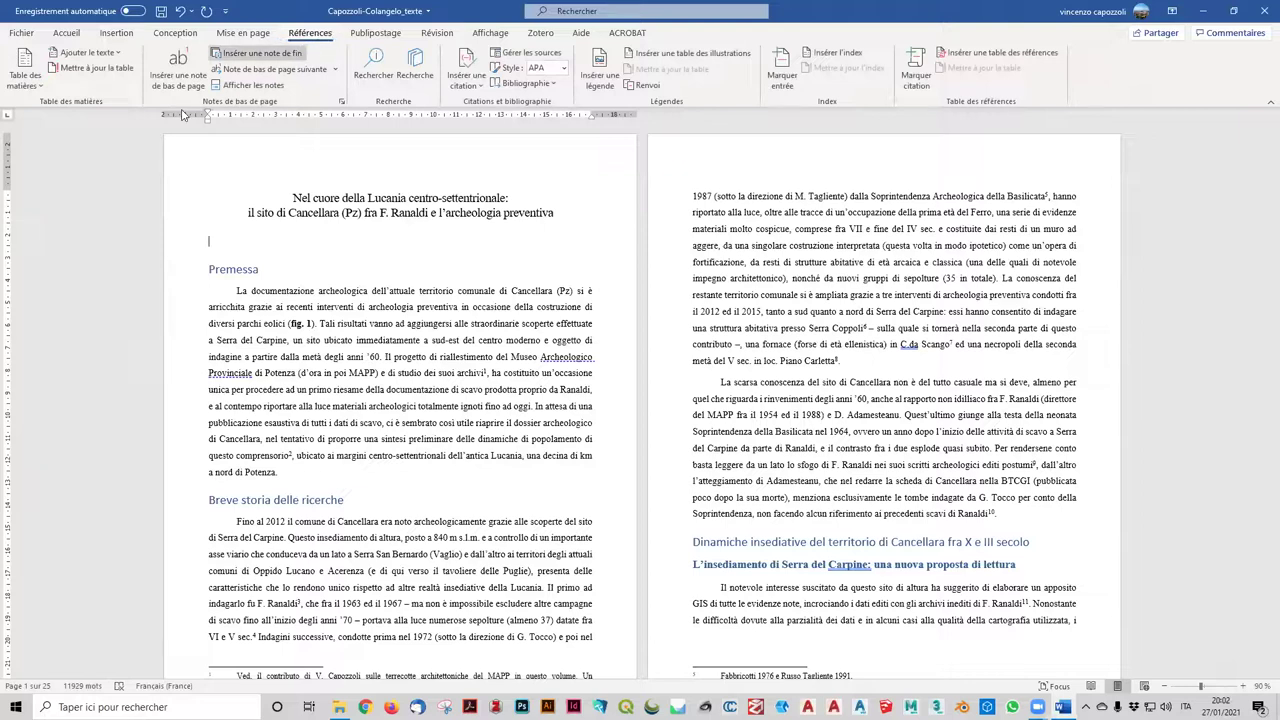
left_click(30, 76)
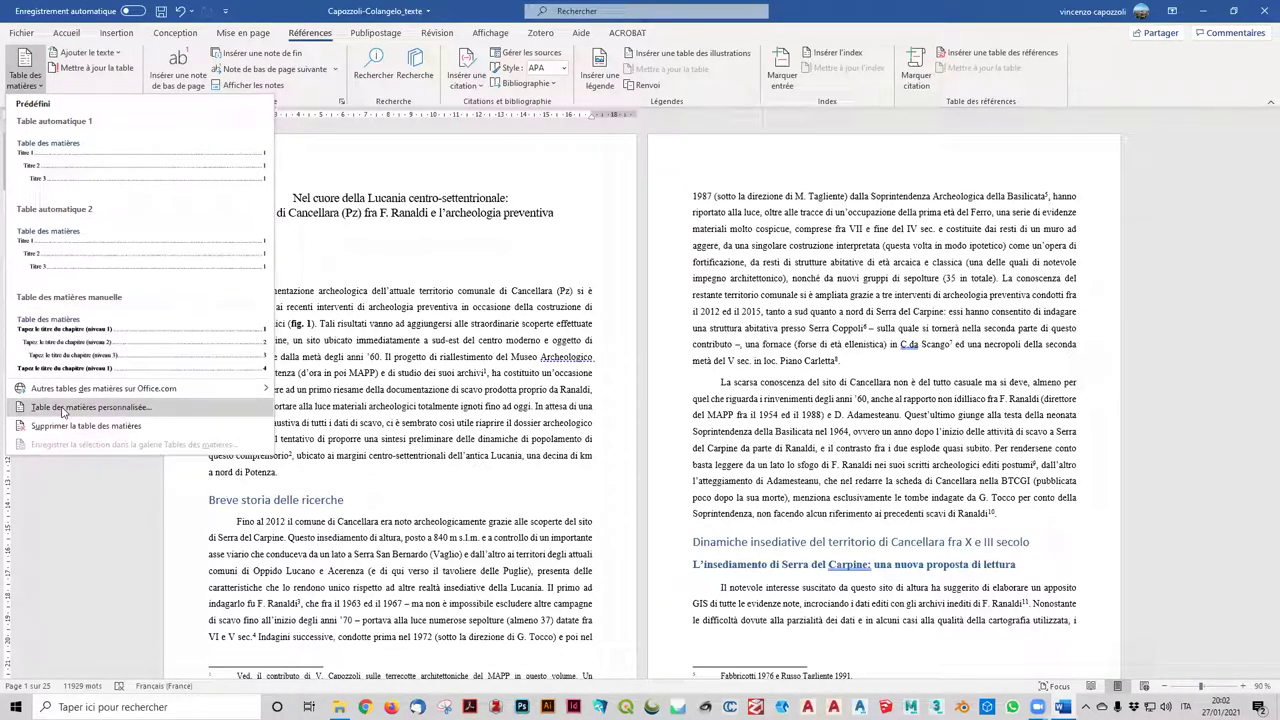
left_click(56, 154)
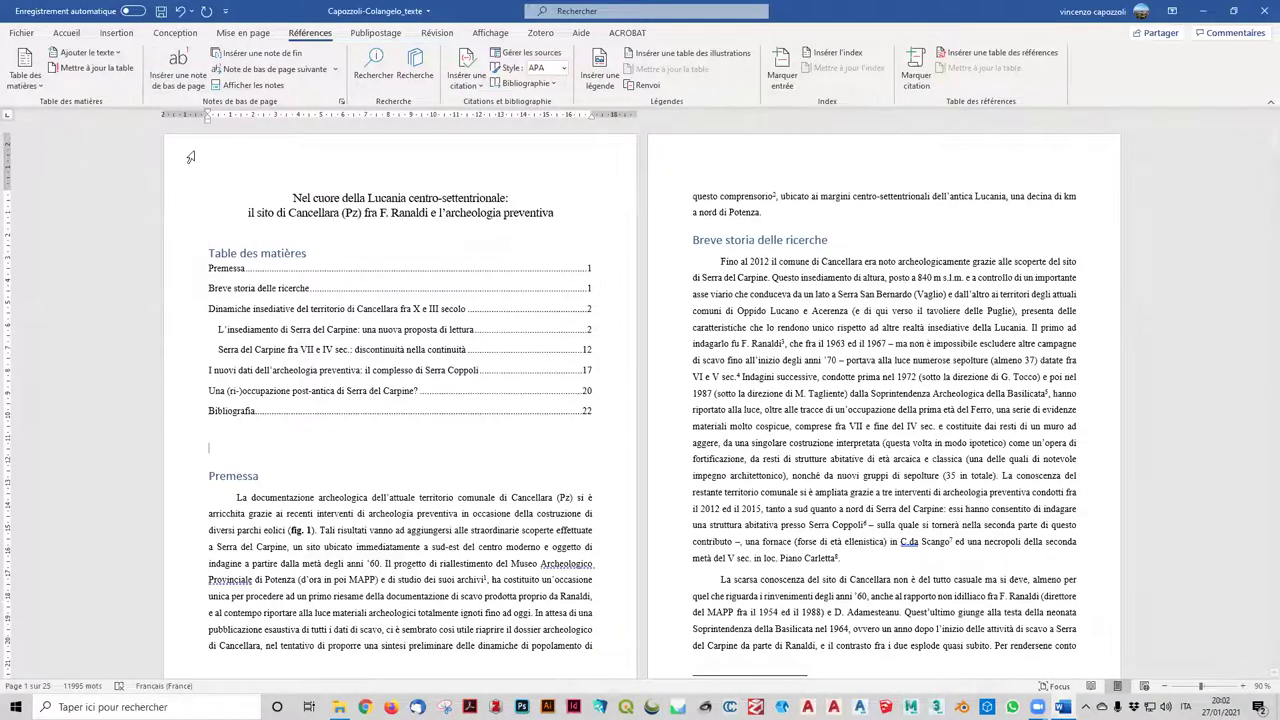
left_click(223, 330)
left_click(470, 327)
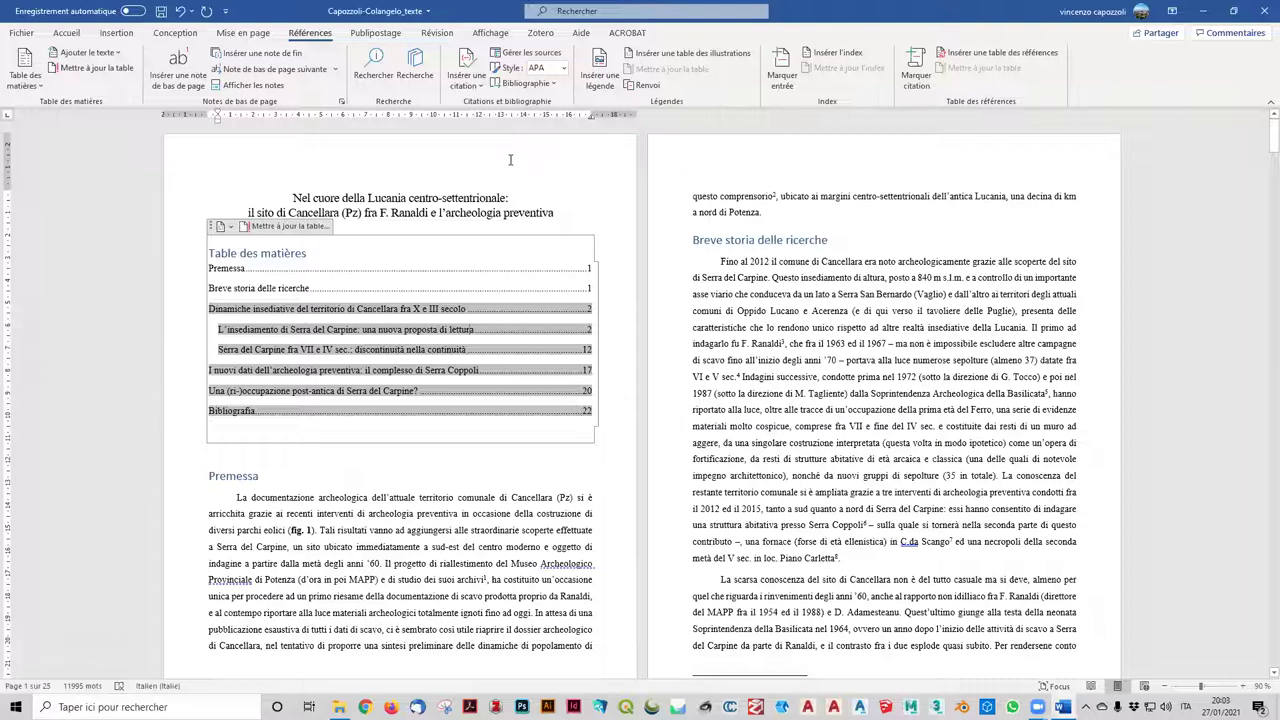
- Undo the table of contents insertion with Ctrl+Z
left_click(893, 256)
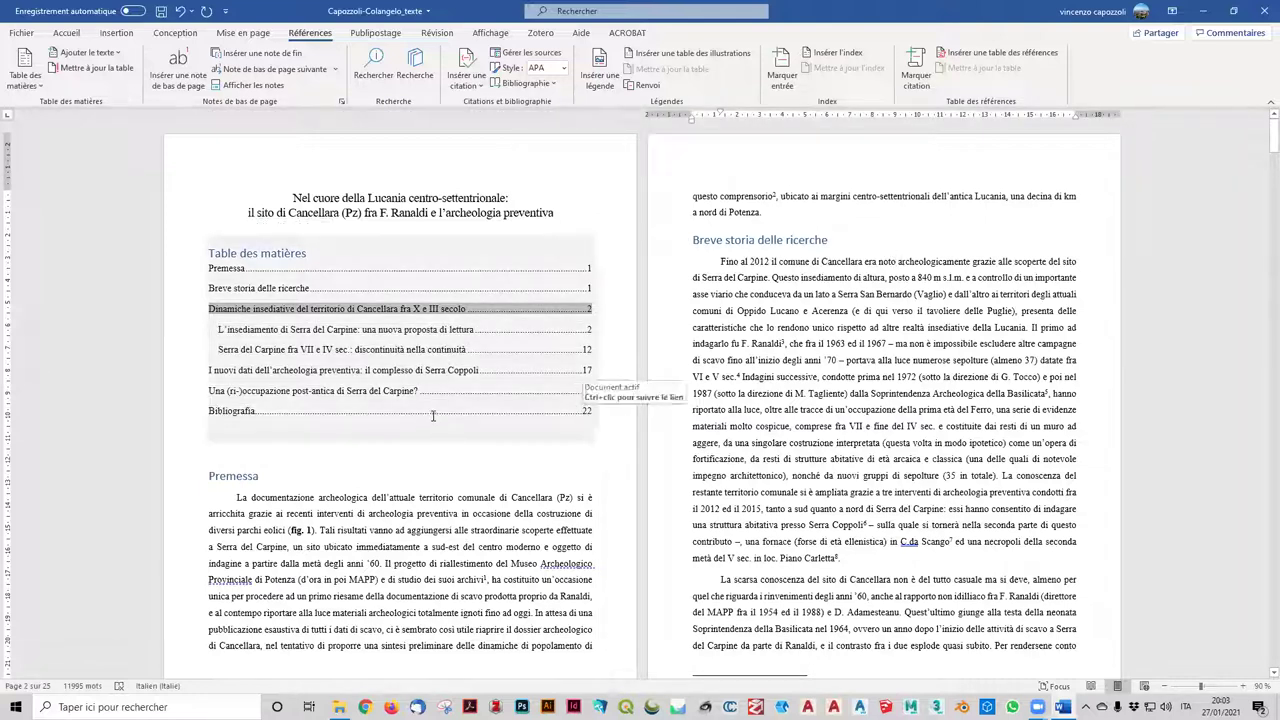
key("ctrl+z")
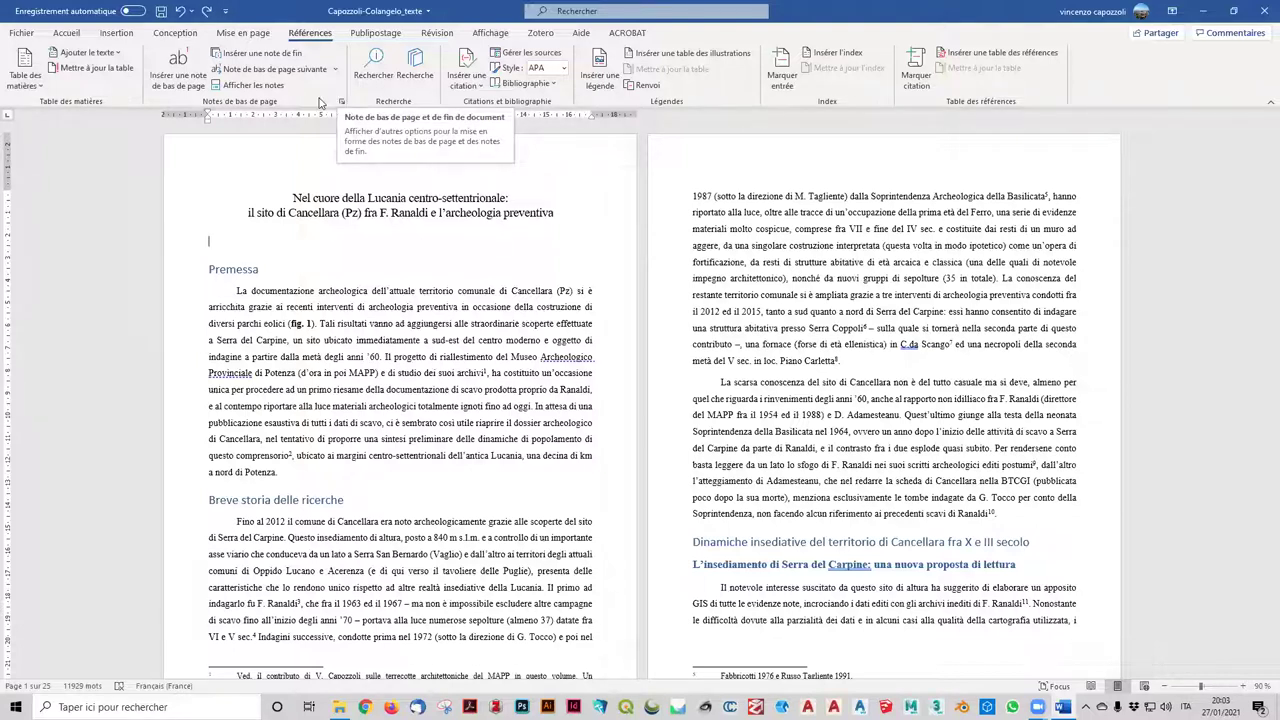
left_click(487, 30)
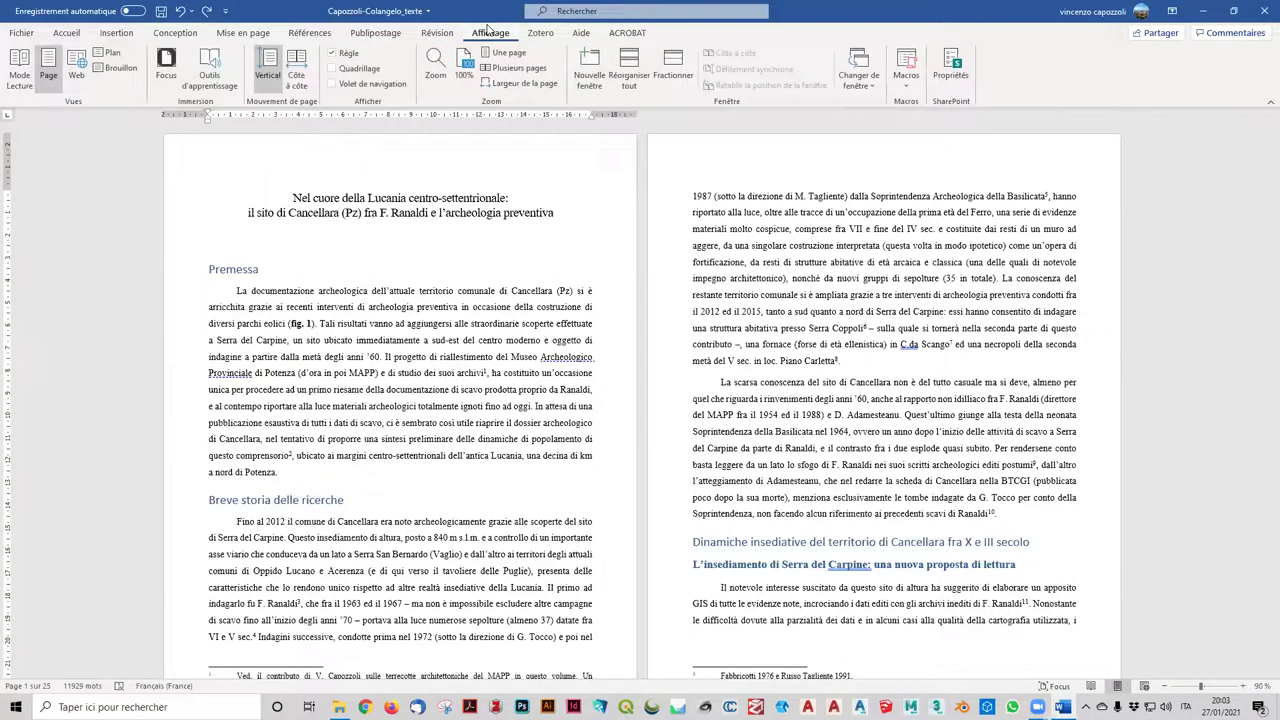
- Show the Volet de navigation outline, try moving Breve storia delle ricerche, then undo the move
left_click(336, 87)
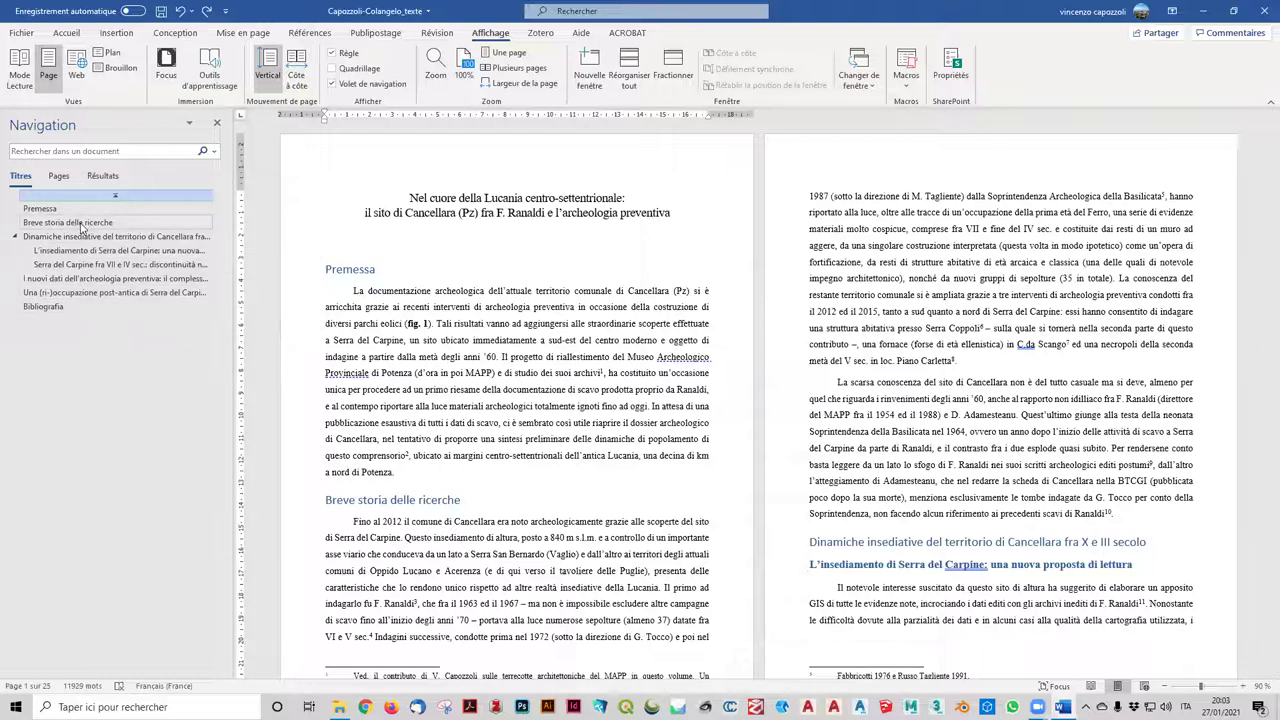
left_click_drag(82, 228, 71, 304)
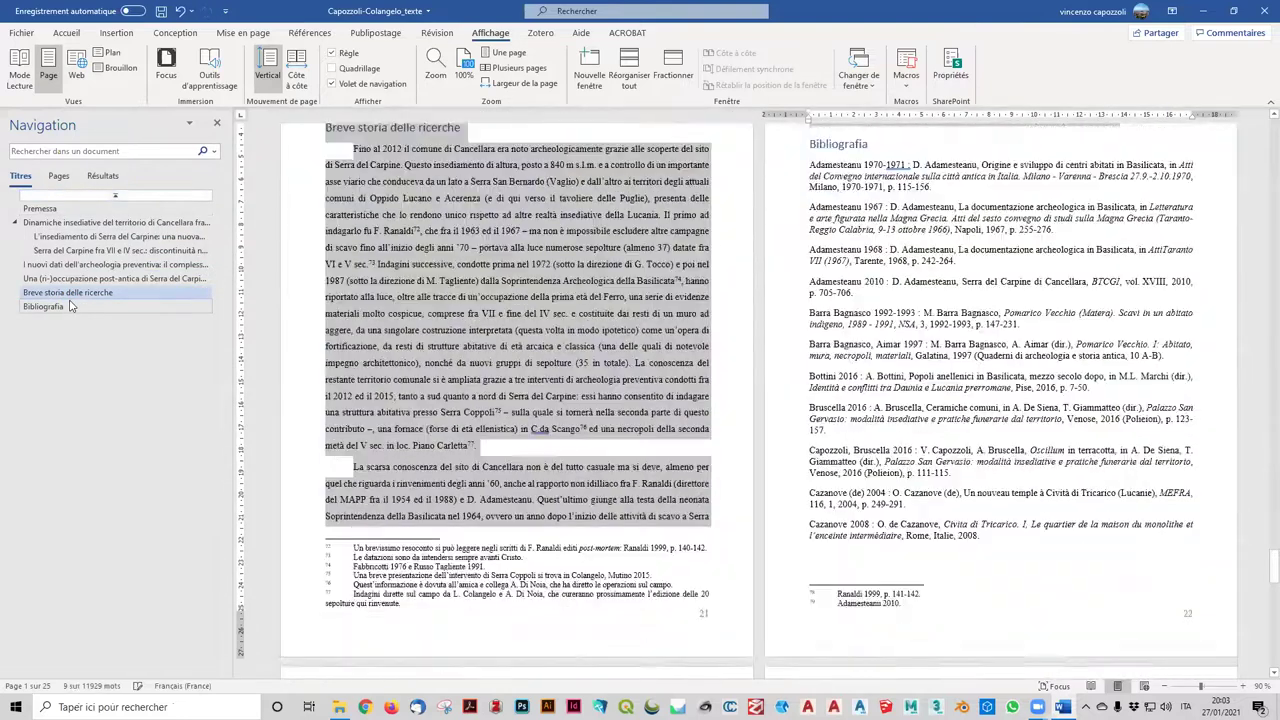
scroll(655, 420, "up", 2)
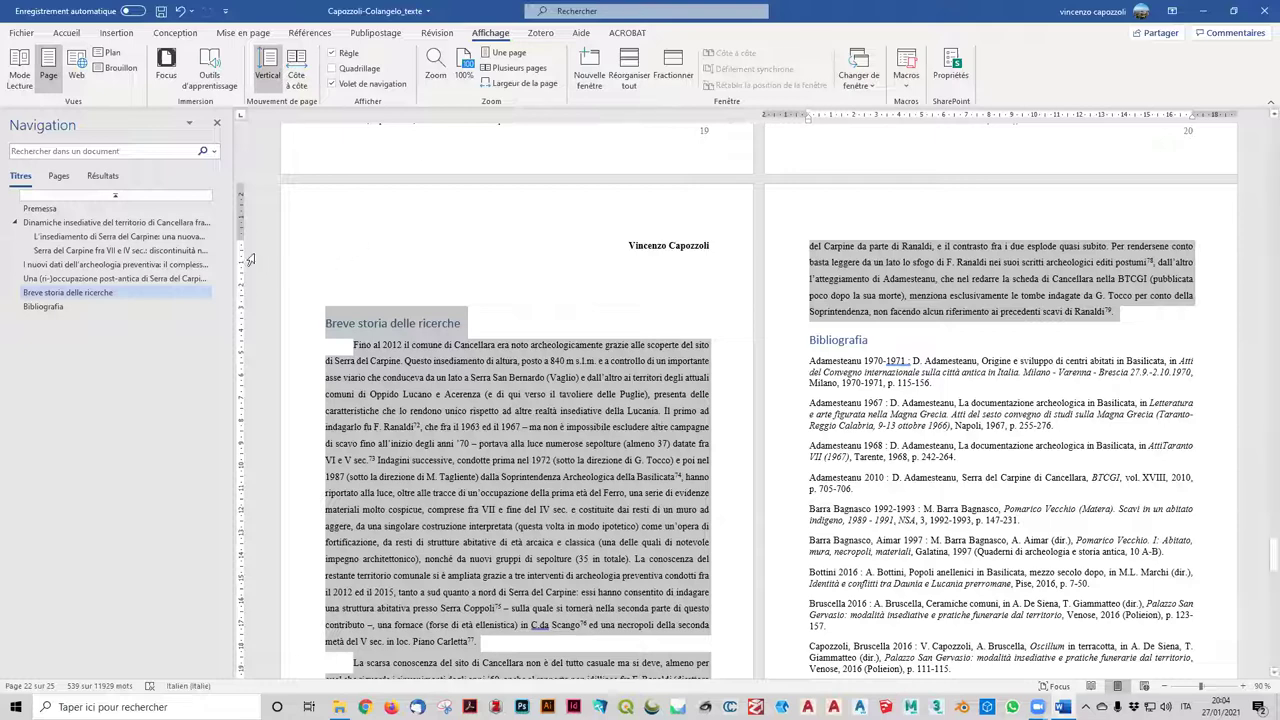
left_click(180, 11)
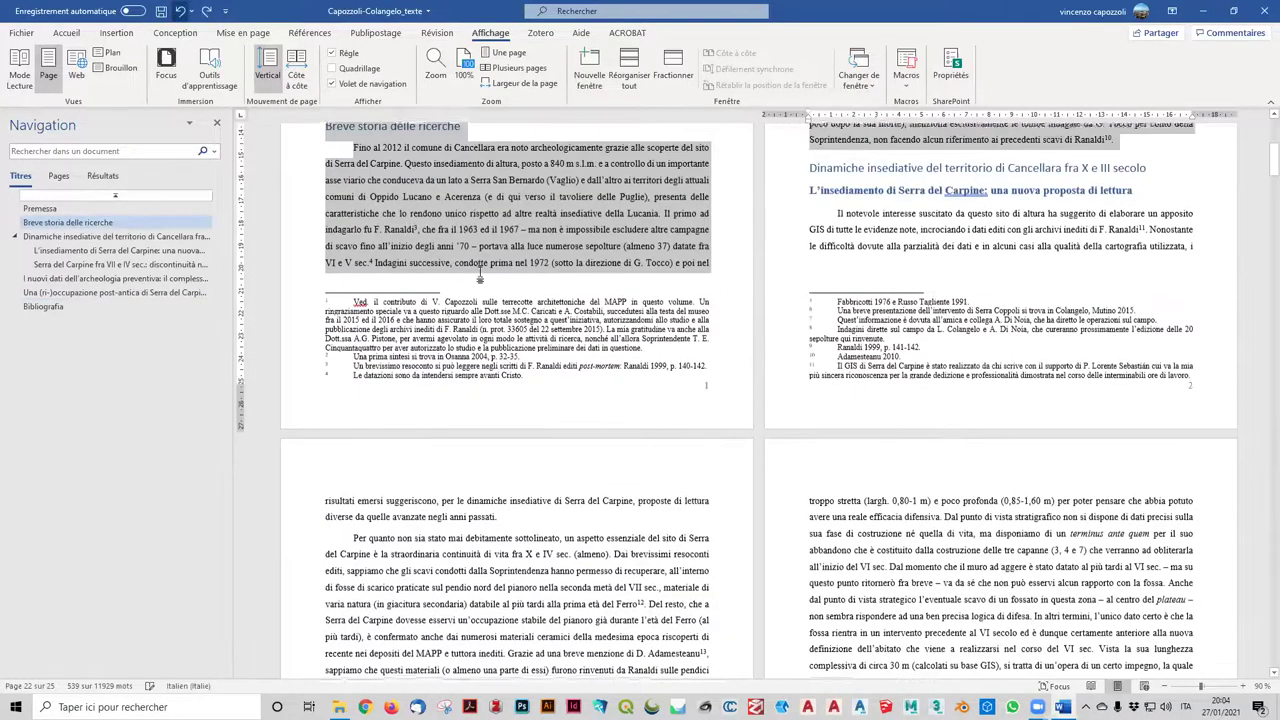
left_click(480, 275)
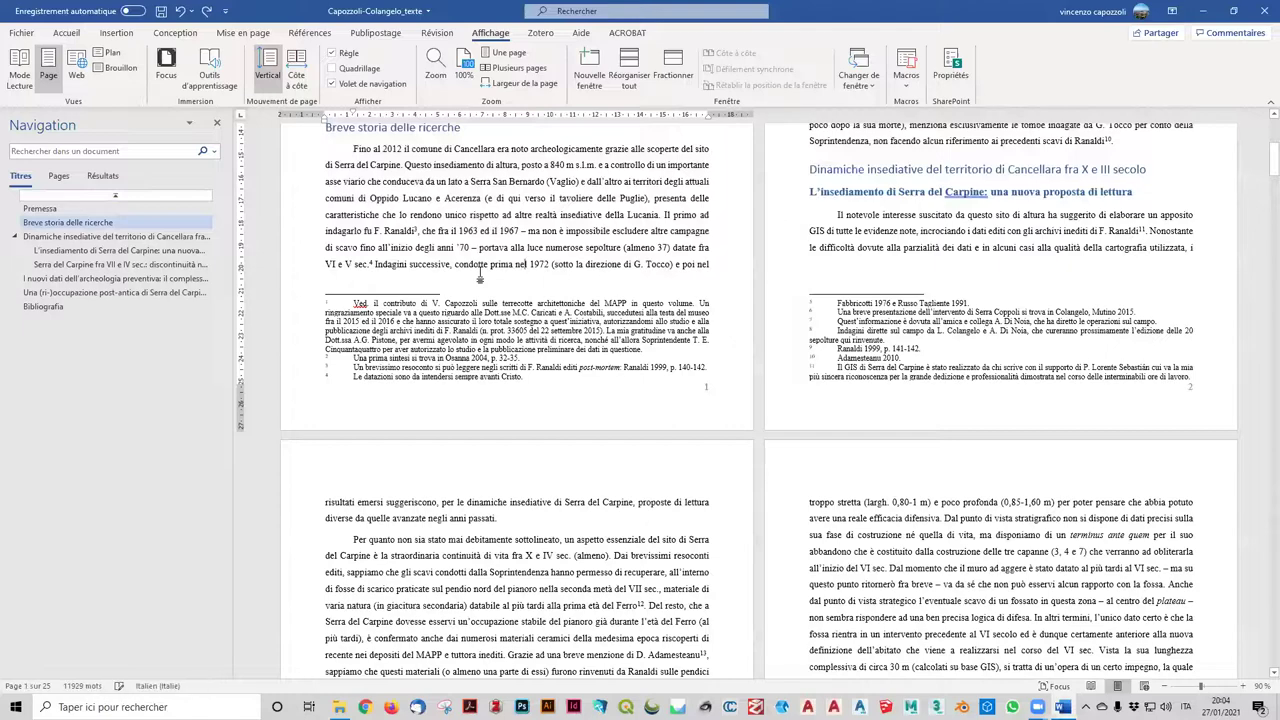
scroll(519, 304, "up", 3)
scroll(519, 304, "up", 5)
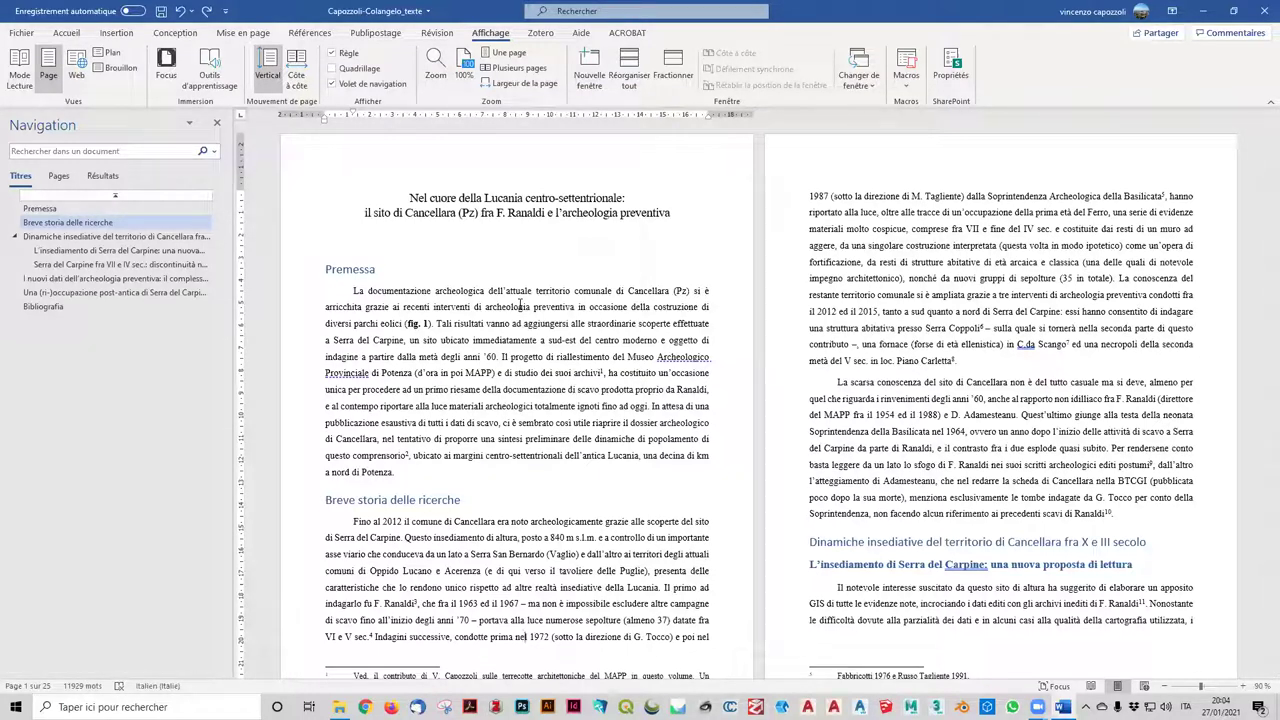
- Save, then start a new paragraph at 'Tali risultati' after '(fig. 1).' in Premessa
left_click(163, 13)
left_click(441, 340)
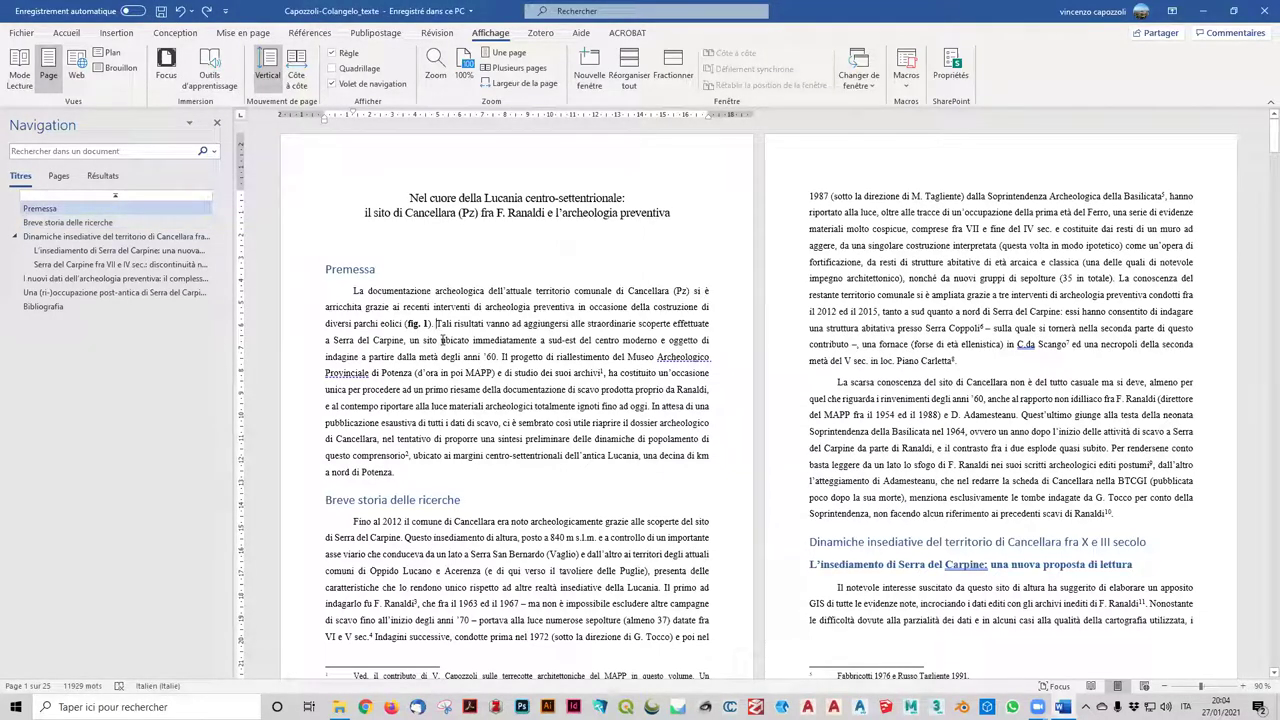
key("Return")
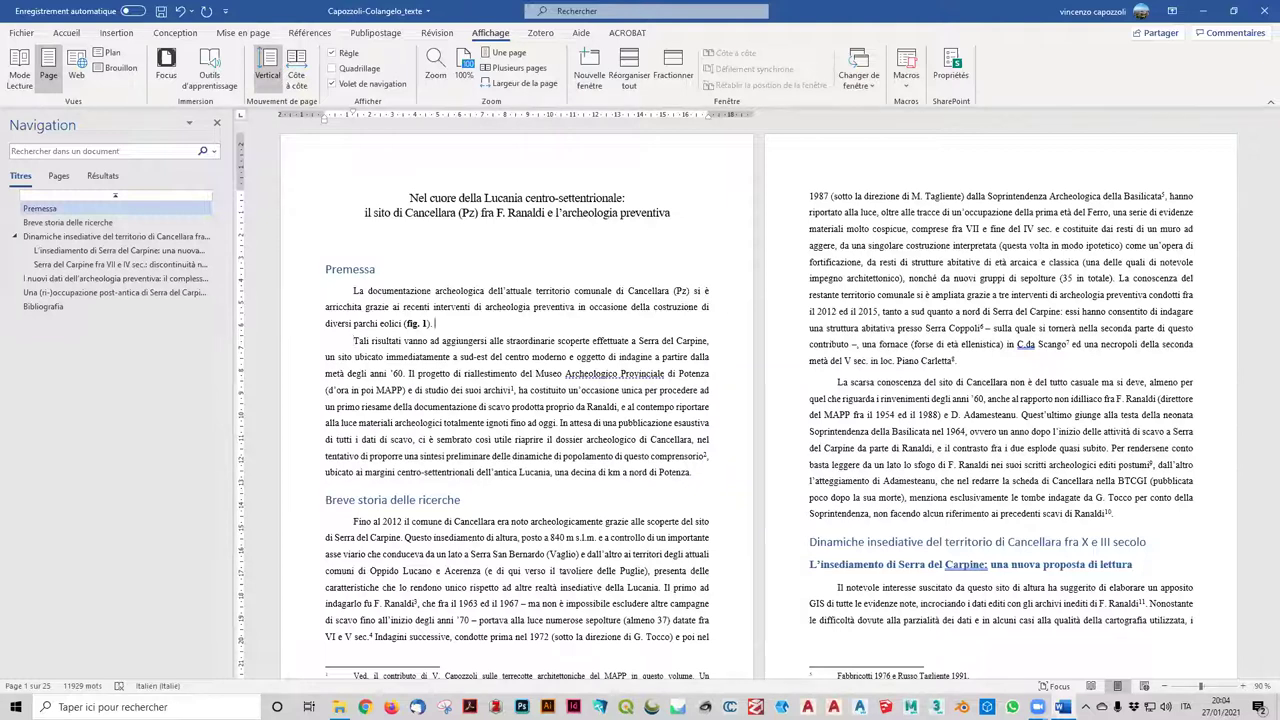
key("ctrl+z")
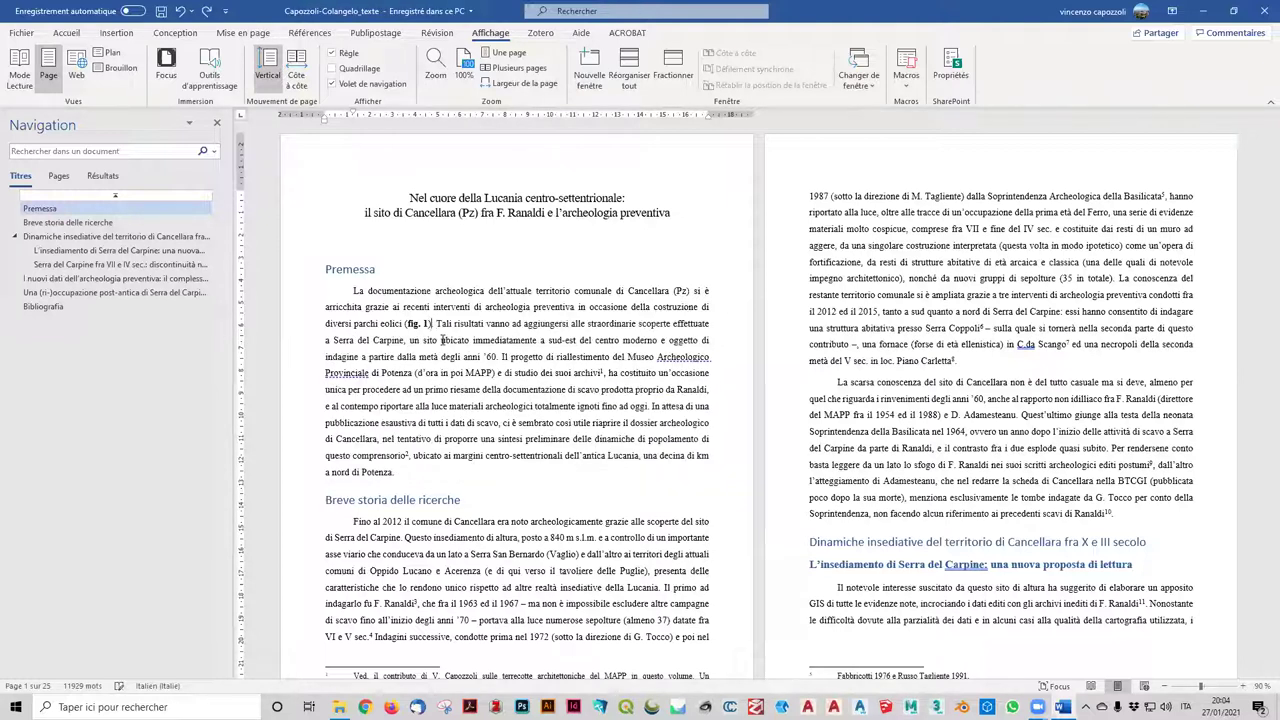
key("Return")
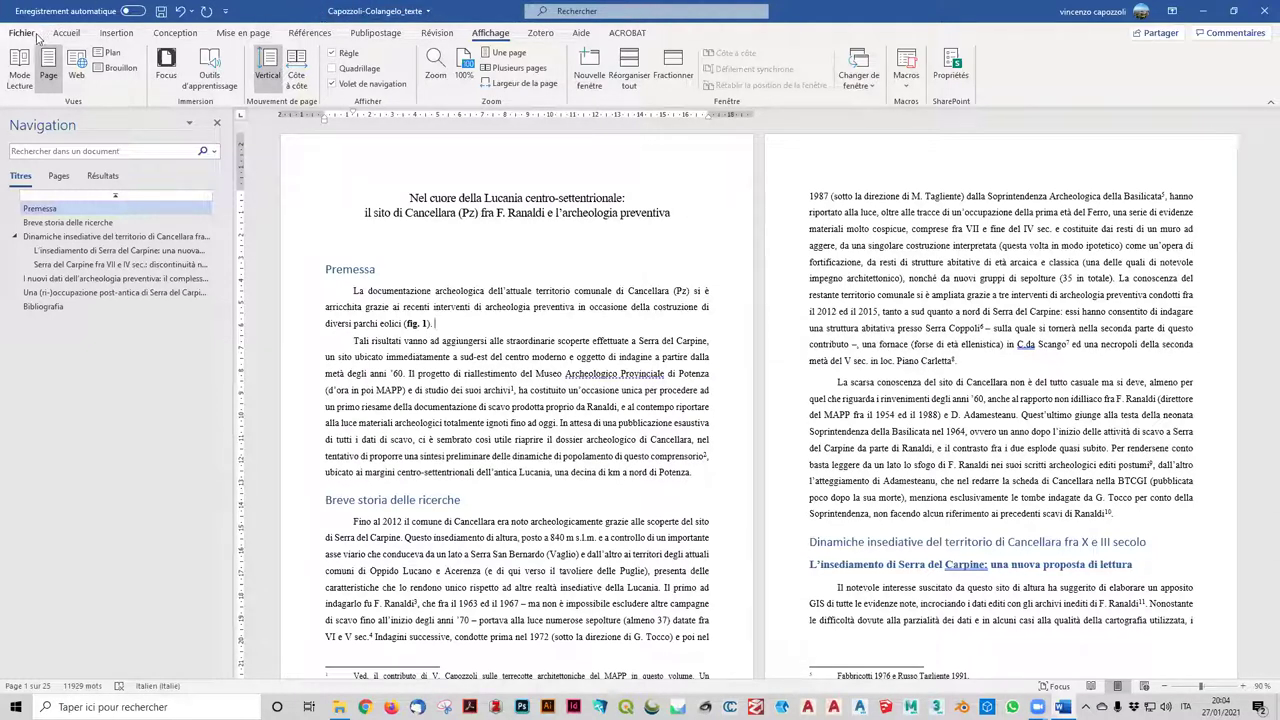
- Insert the figura_1 picture from Bureau > Mise_en_page > documentation > images
left_click(112, 38)
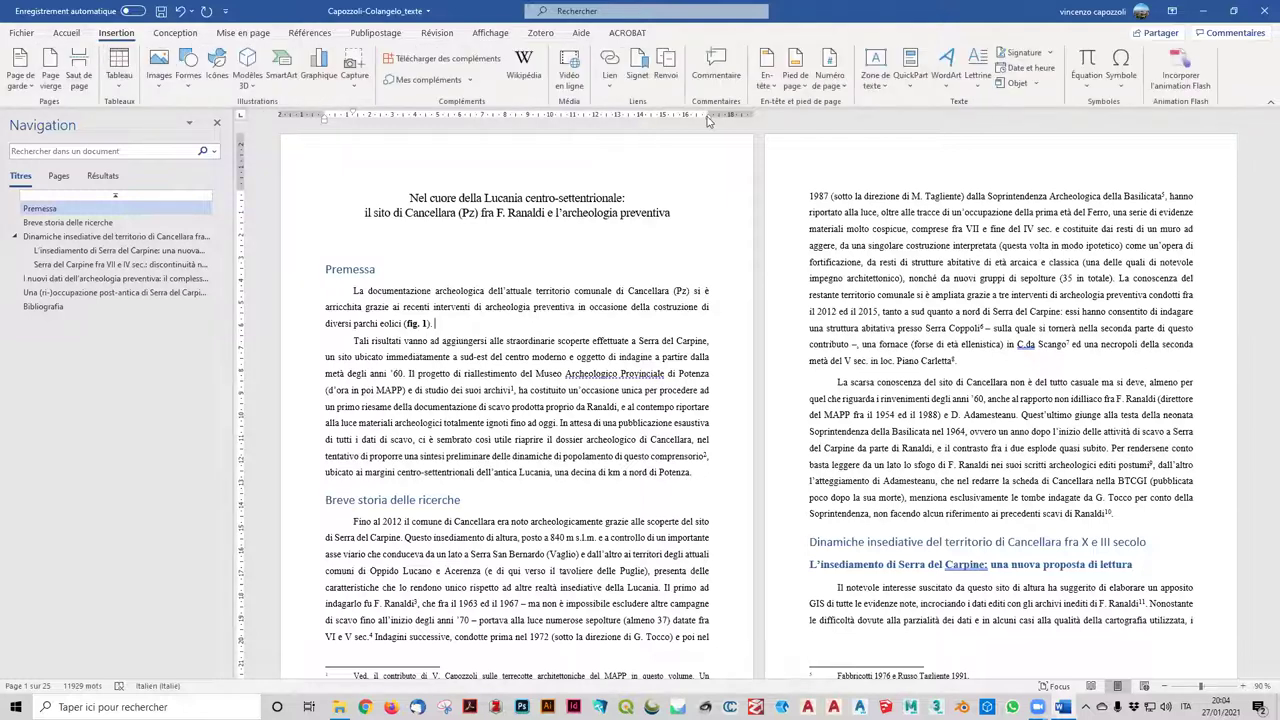
left_click(159, 72)
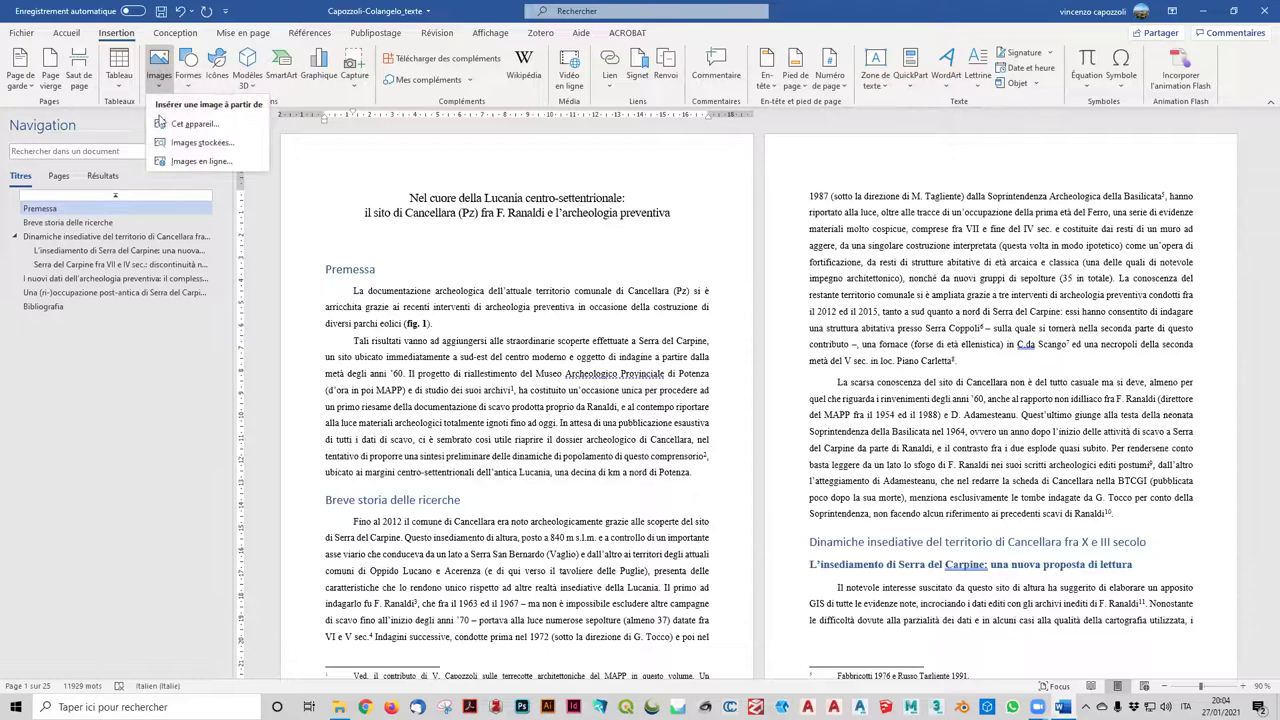
left_click(205, 124)
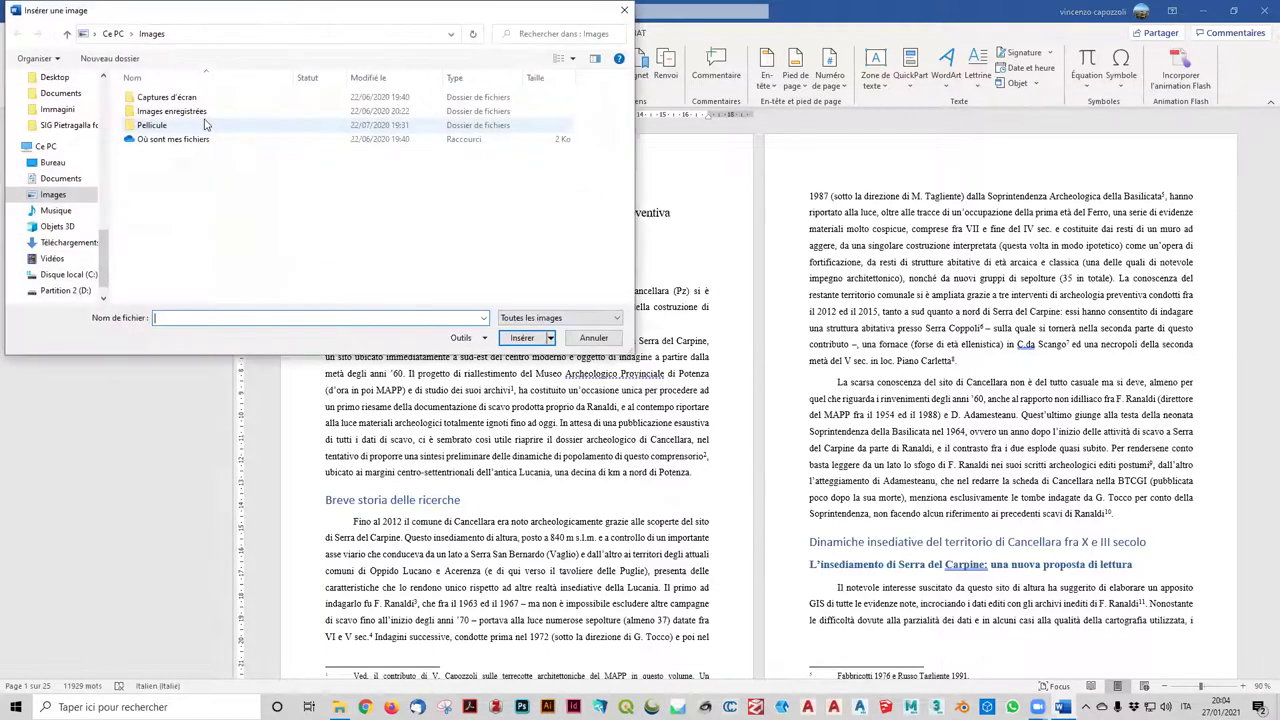
left_click(52, 162)
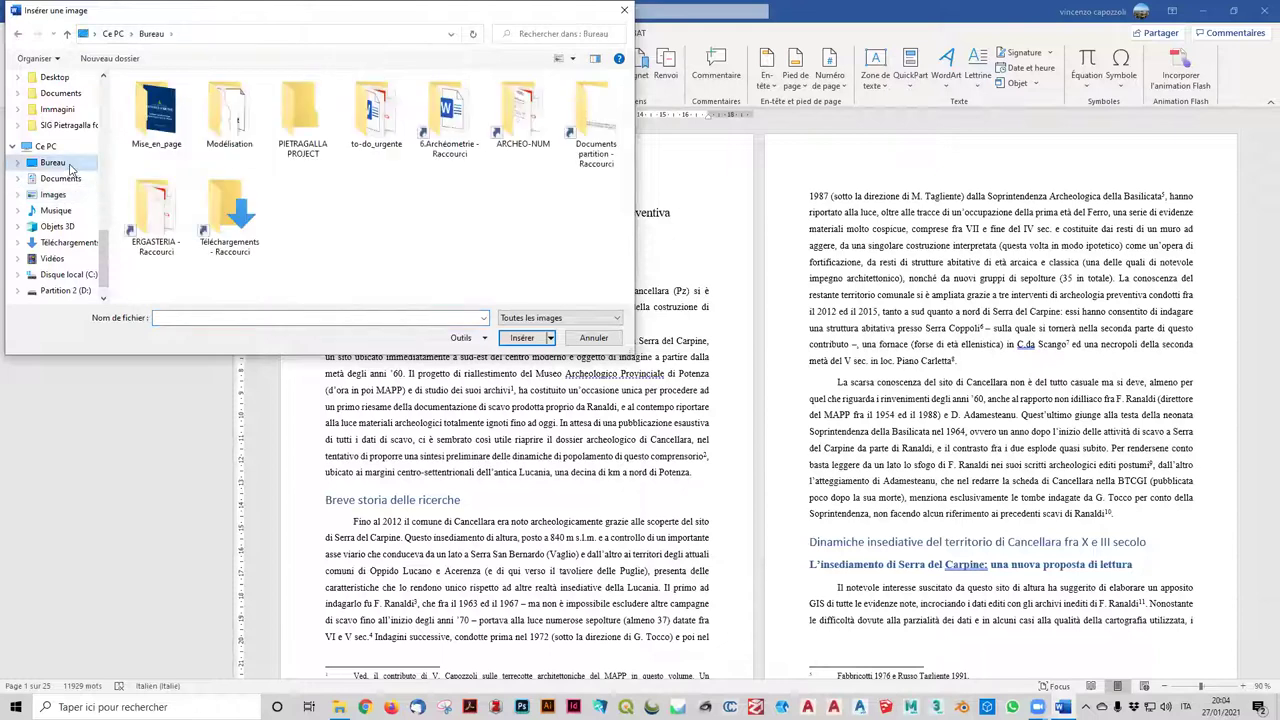
double_click(165, 120)
double_click(168, 100)
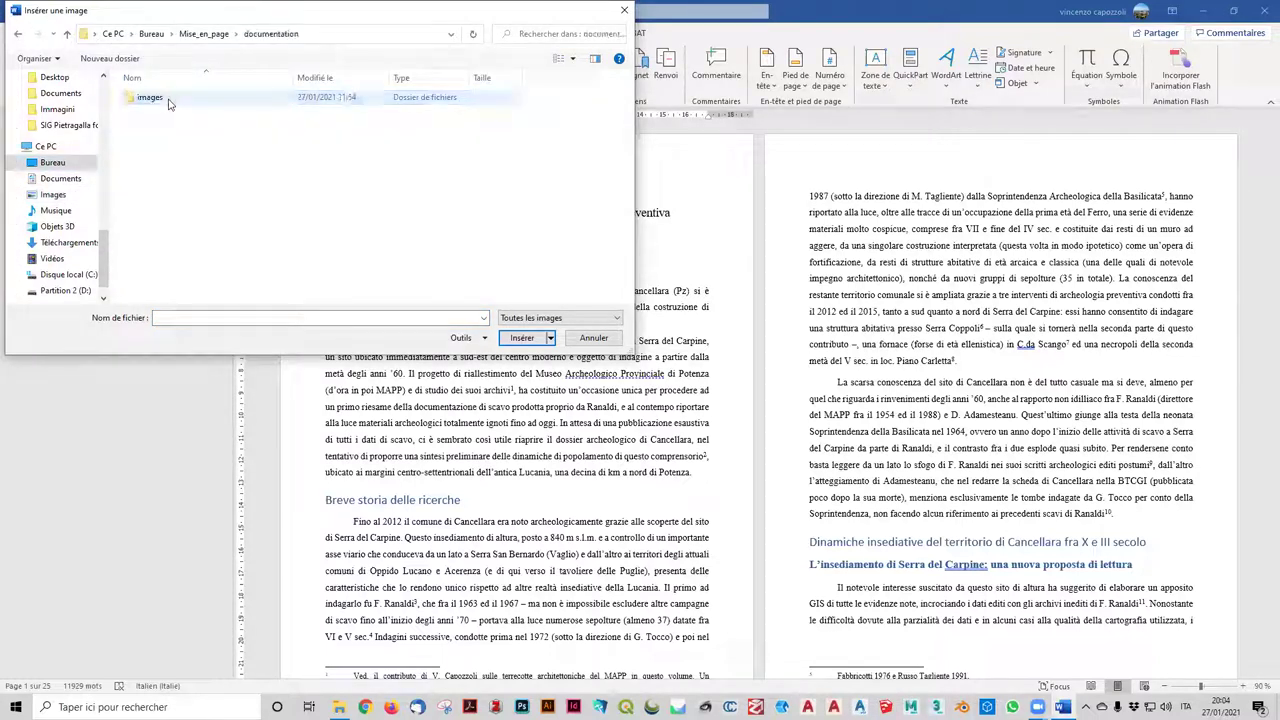
double_click(168, 100)
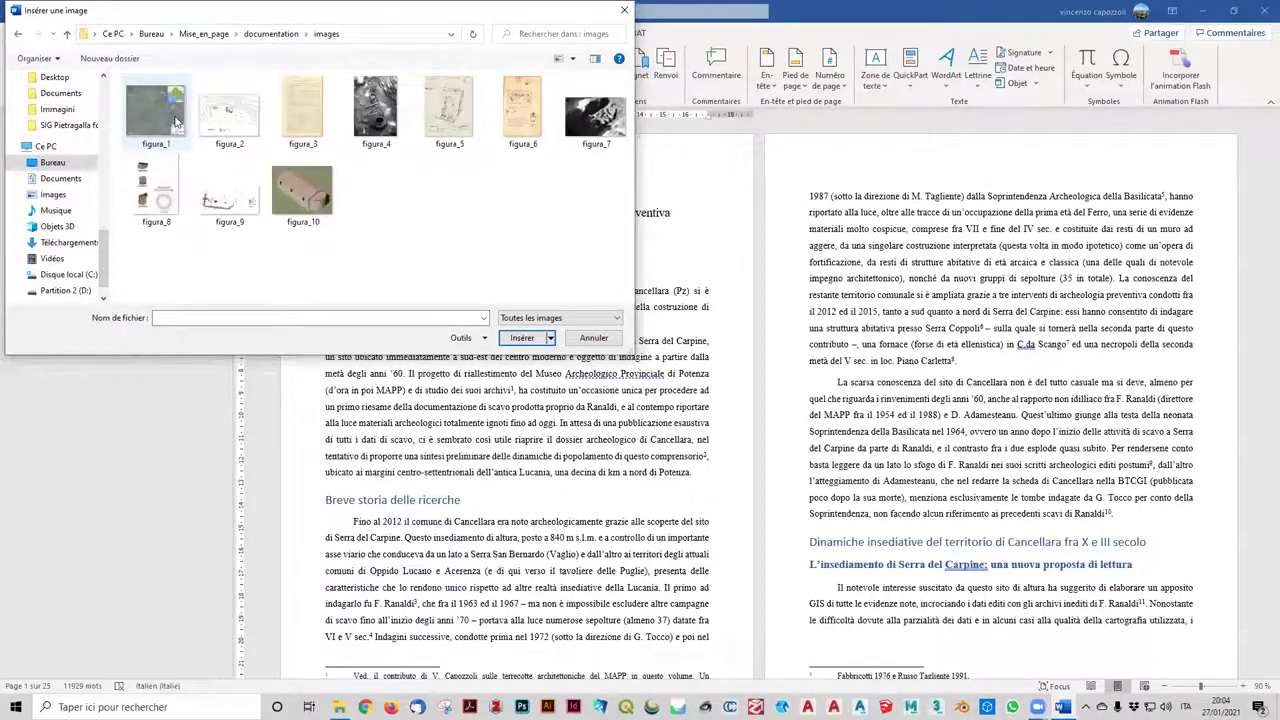
left_click(168, 118)
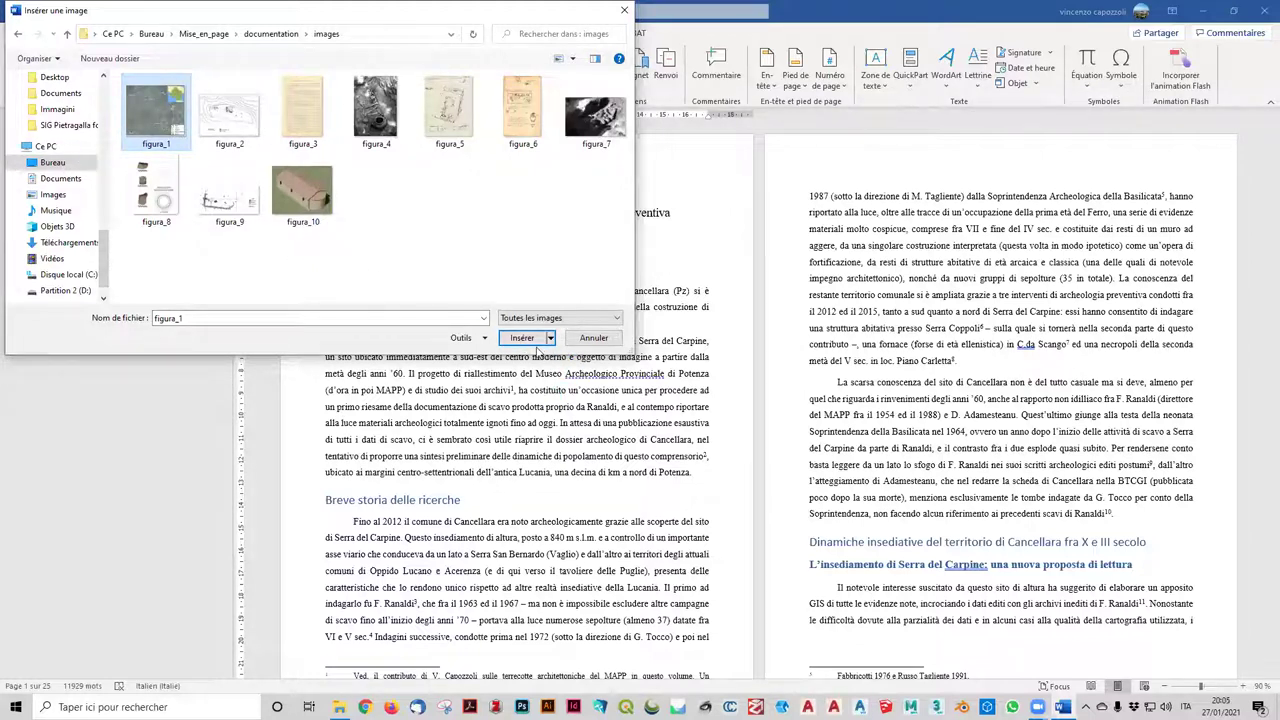
left_click(522, 338)
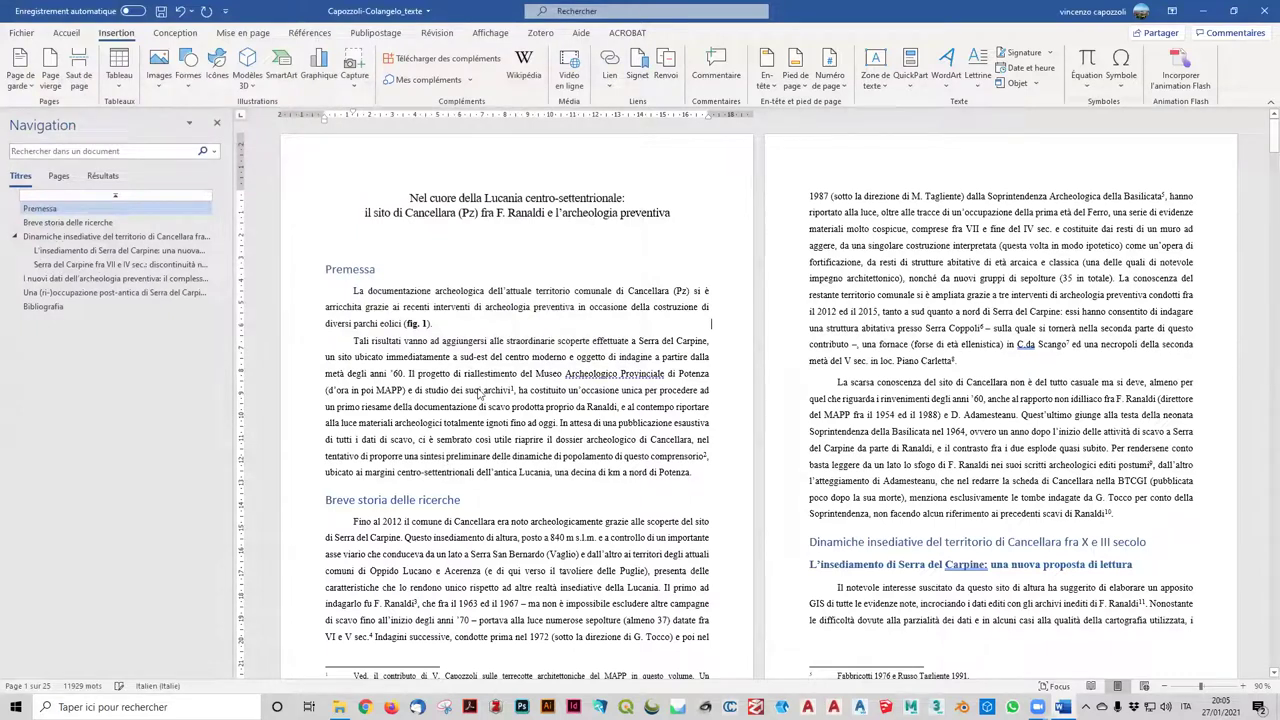
scroll(487, 377, "down", 1)
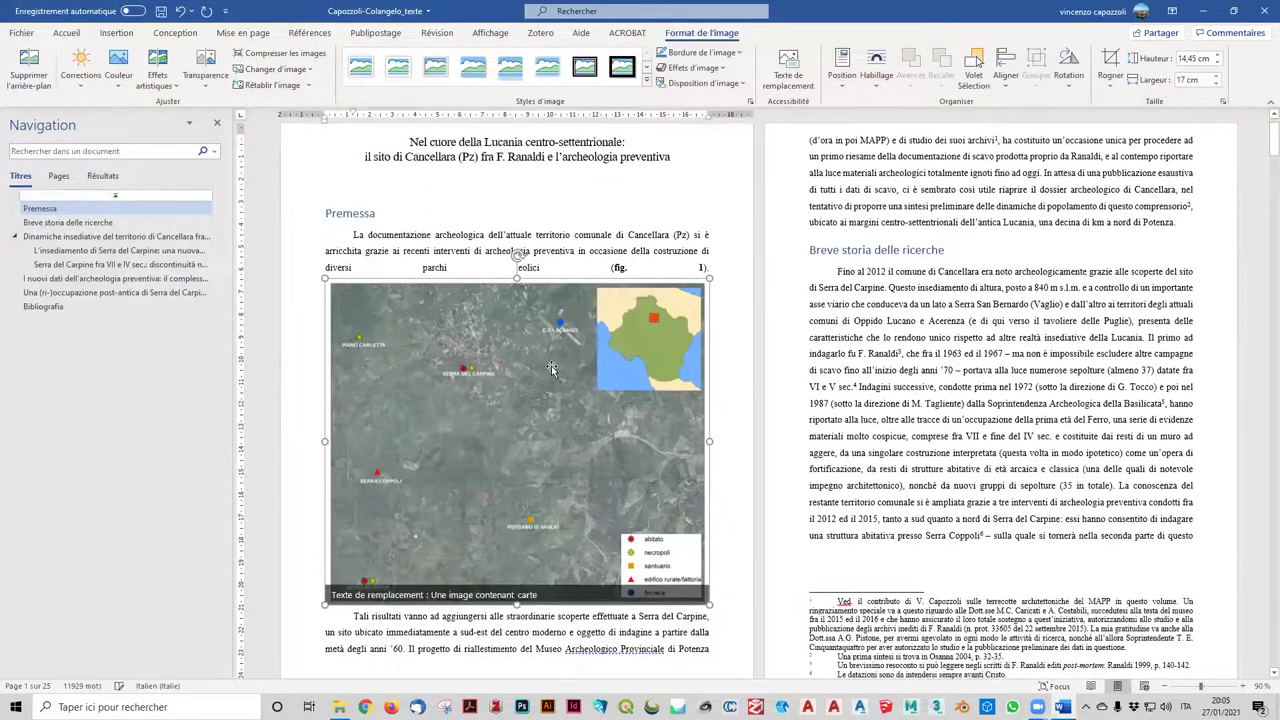
left_click(712, 270)
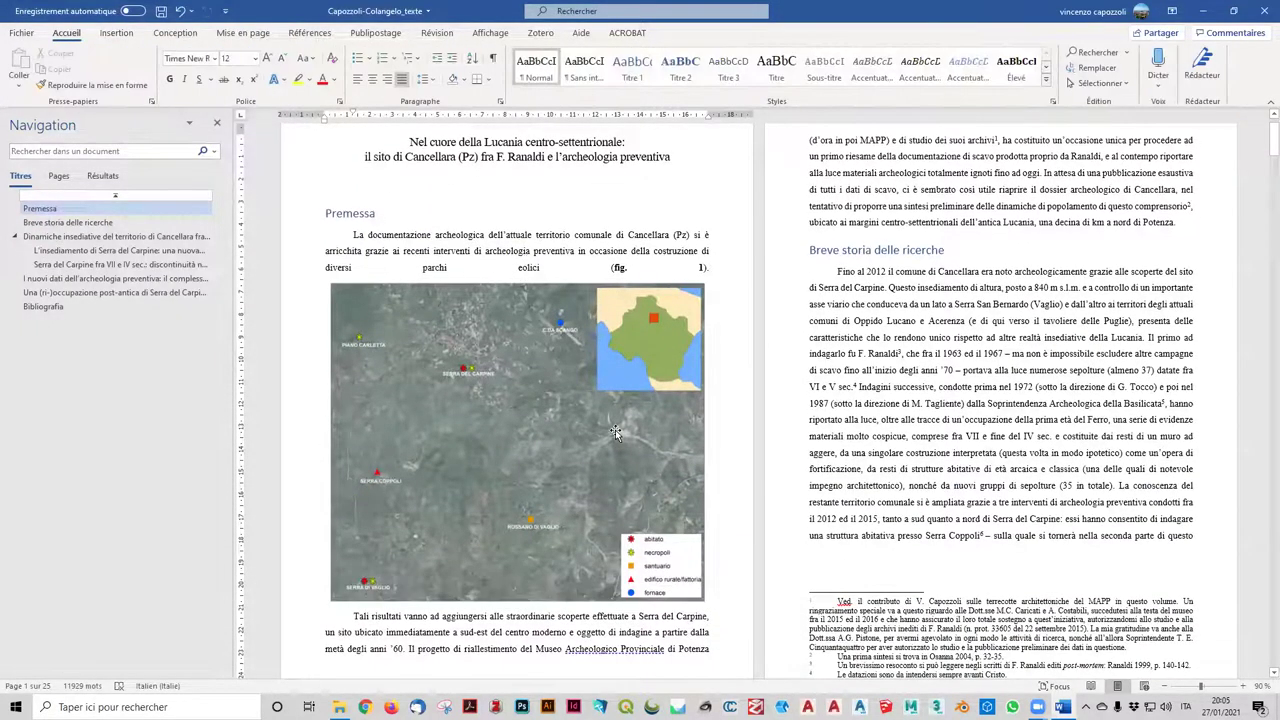
key("Left")
key("Left")
key("shift+Left")
key("ctrl+g")
key("End")
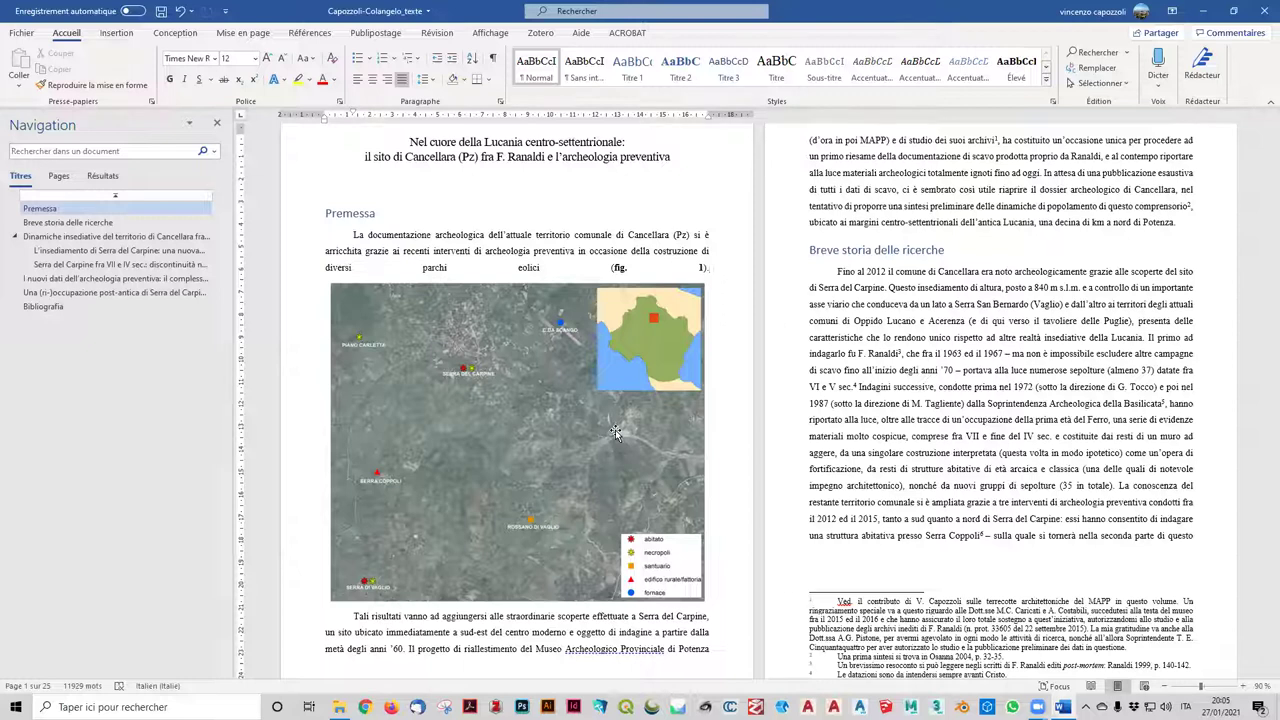
key("Return")
key("BackSpace")
left_click(107, 33)
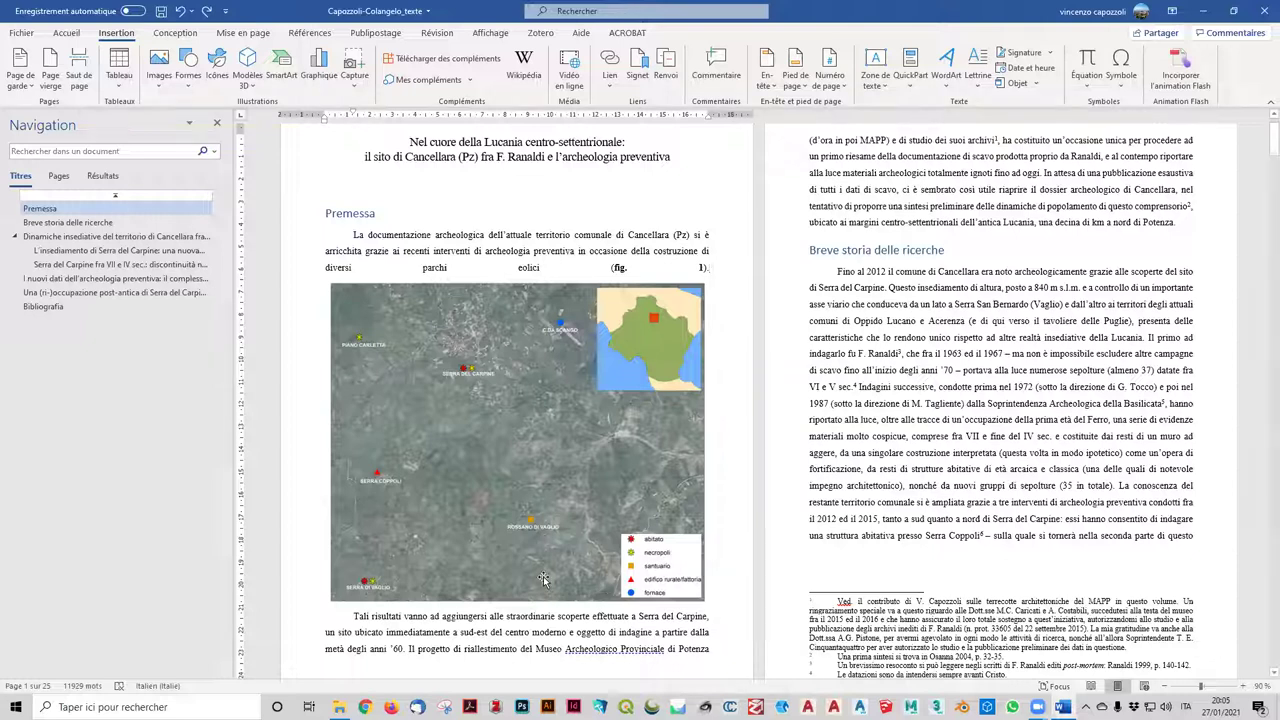
- Change the figura_1 map's wrapping from inline to Encadré (square) so text flows around it
left_click(411, 445)
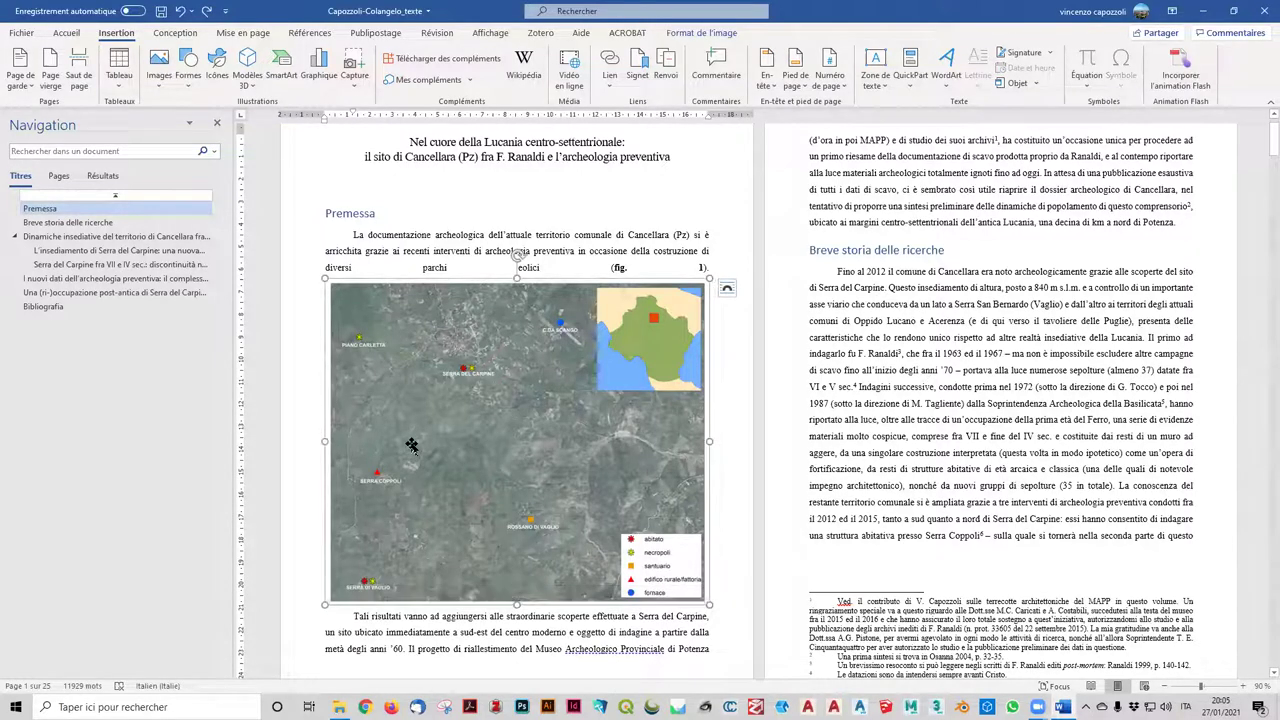
right_click(411, 445)
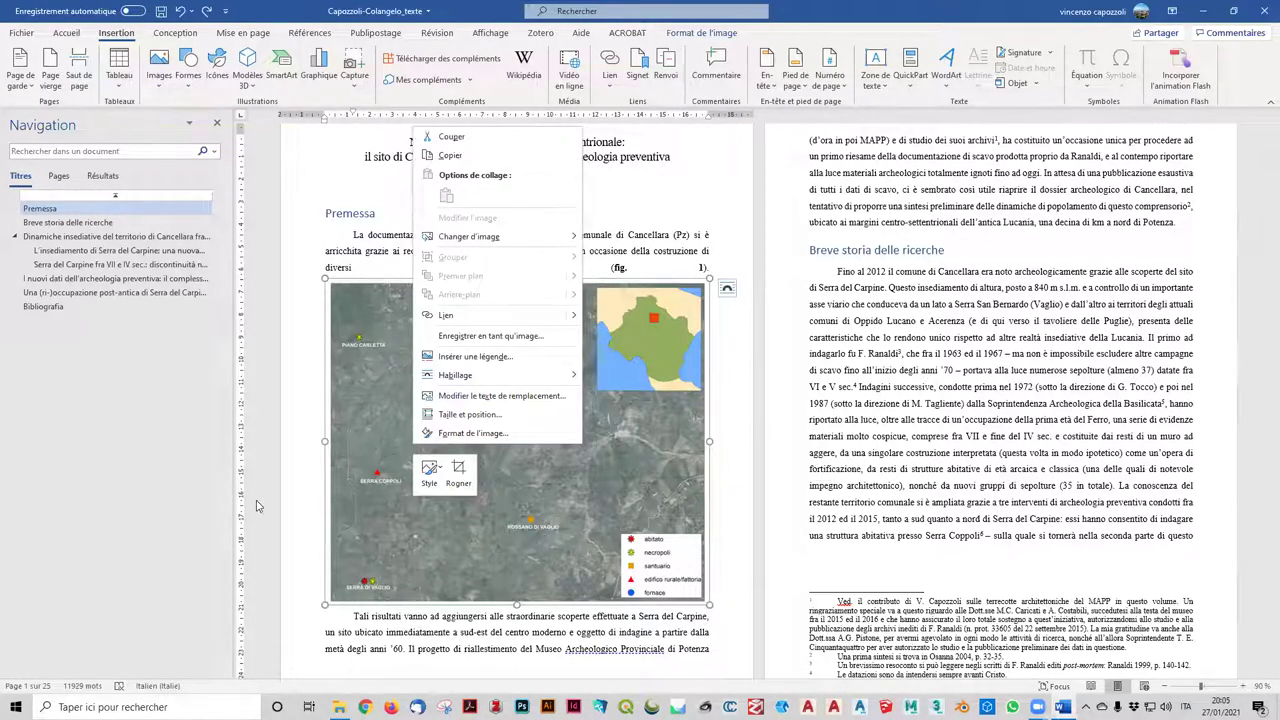
left_click(316, 505)
right_click(490, 465)
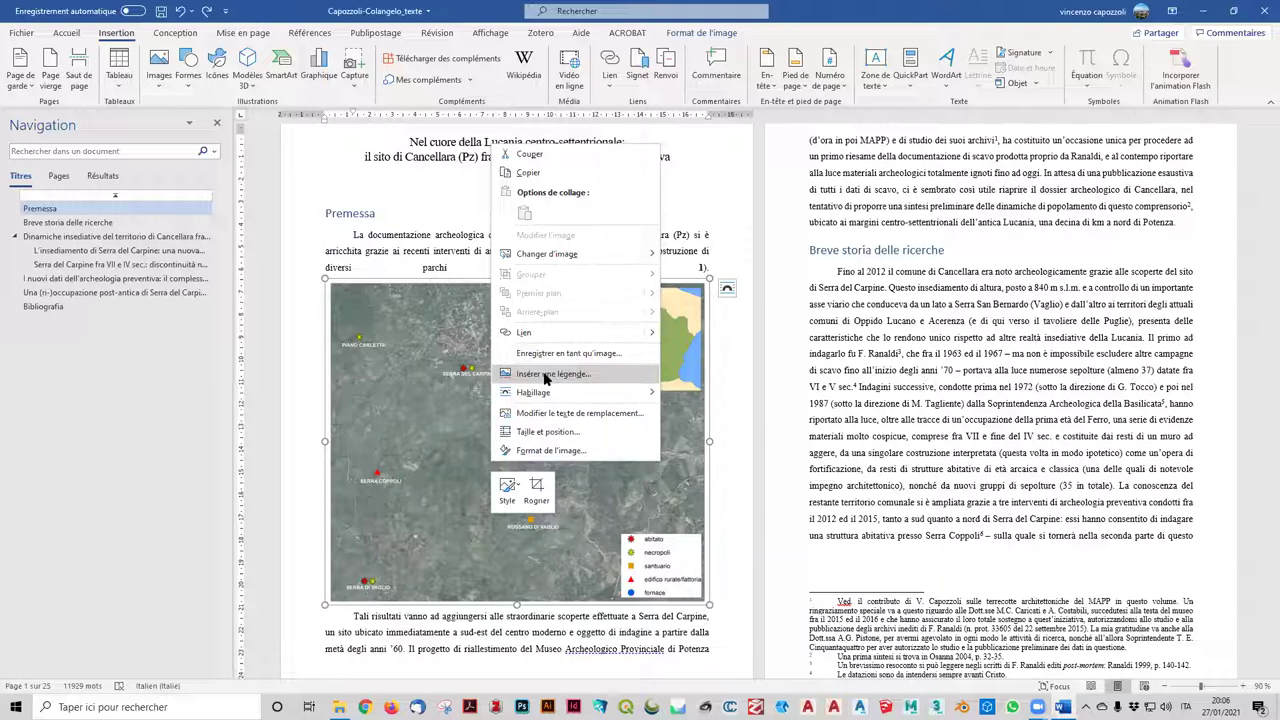
key("Escape")
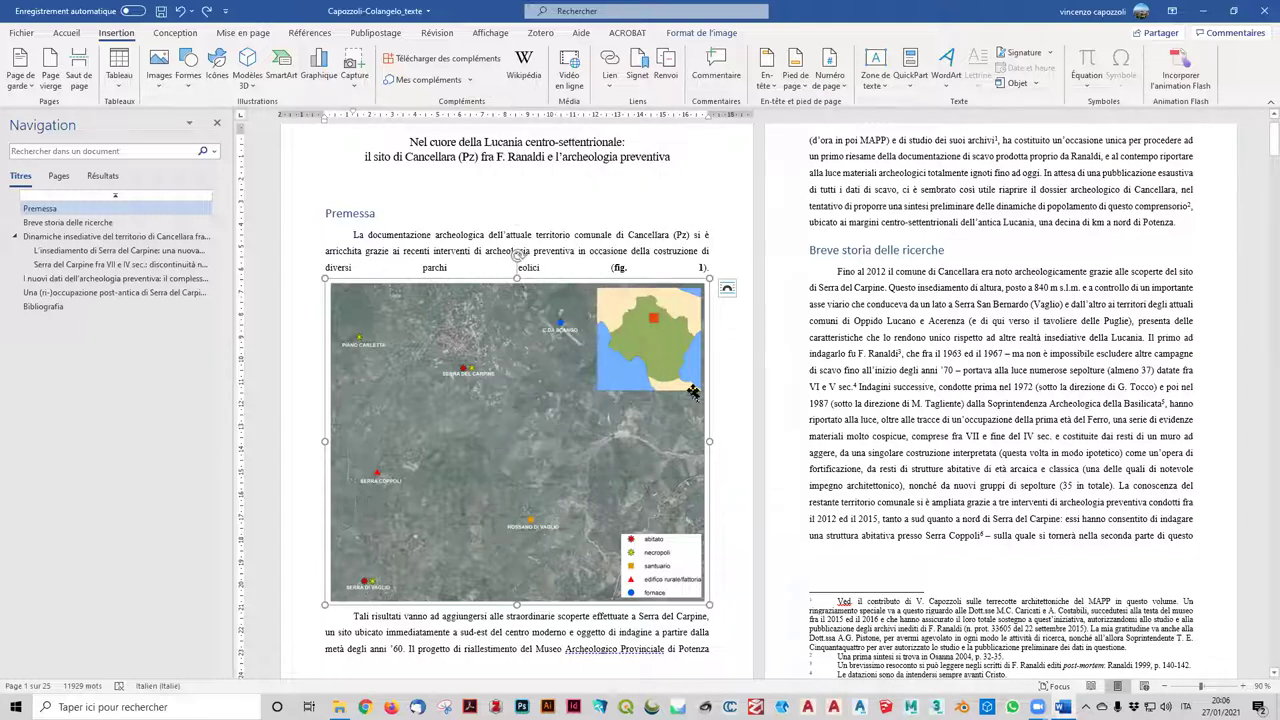
left_click(866, 425)
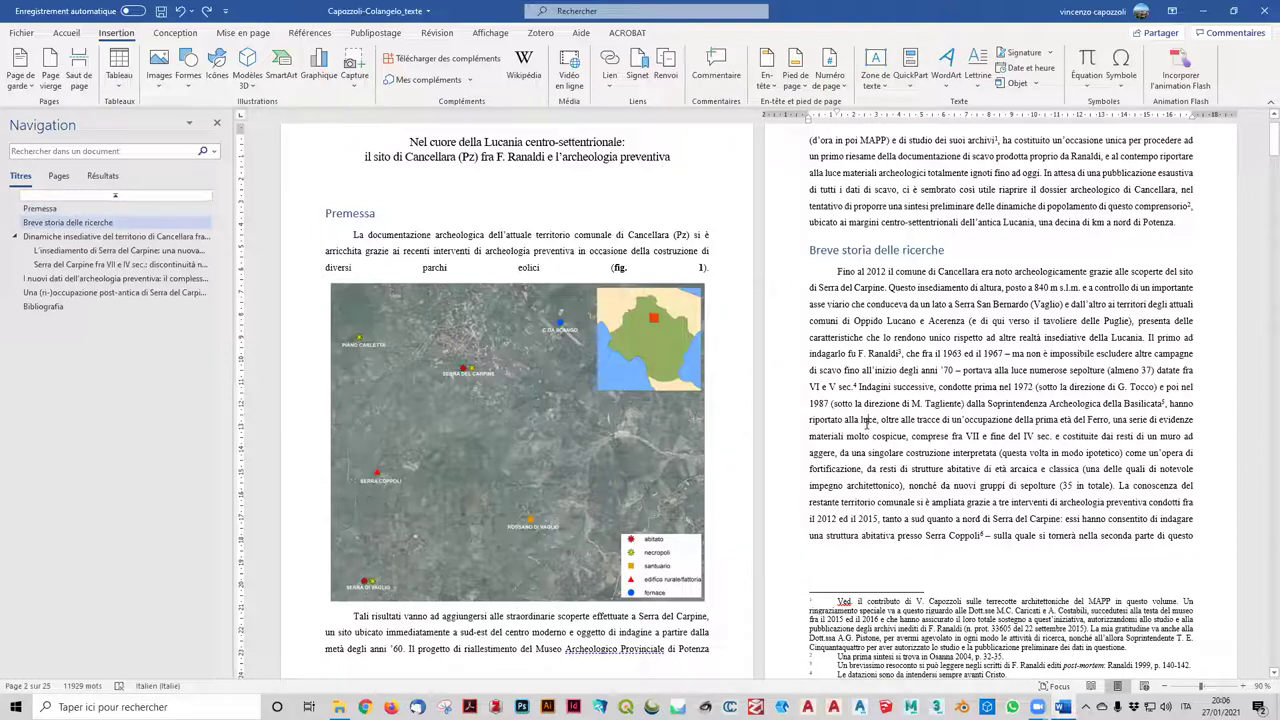
left_click(551, 442)
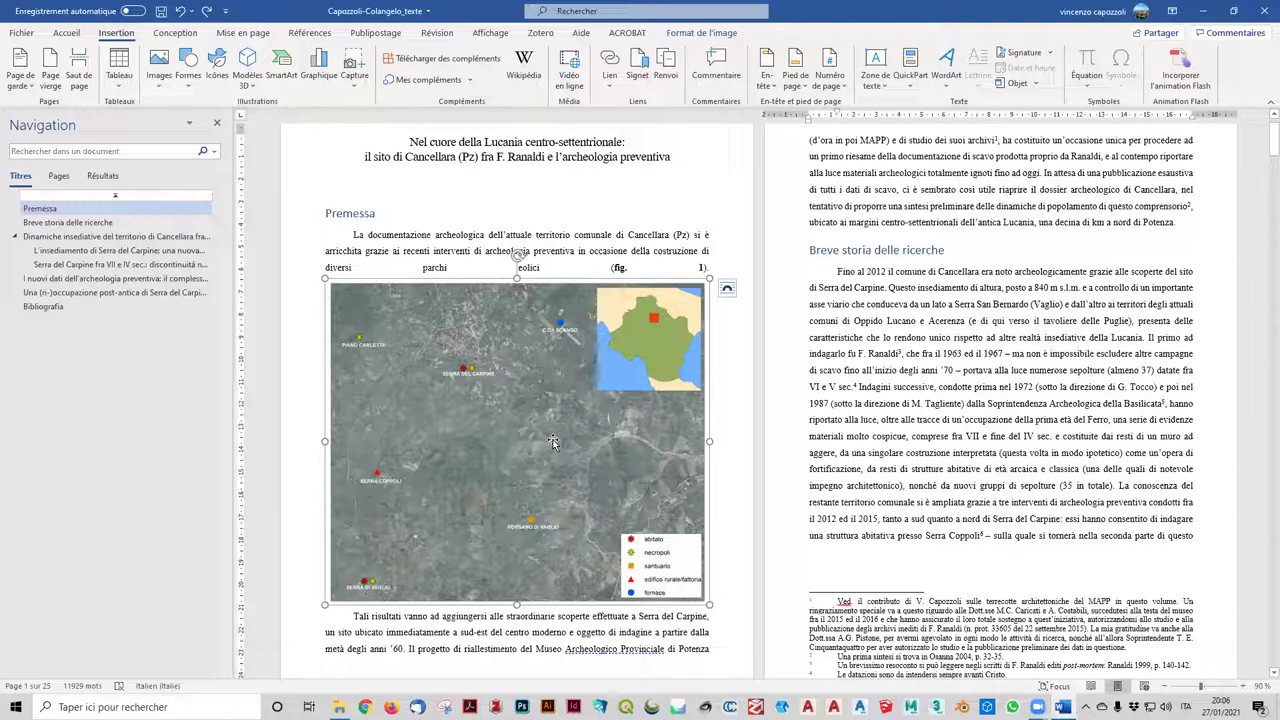
right_click(553, 442)
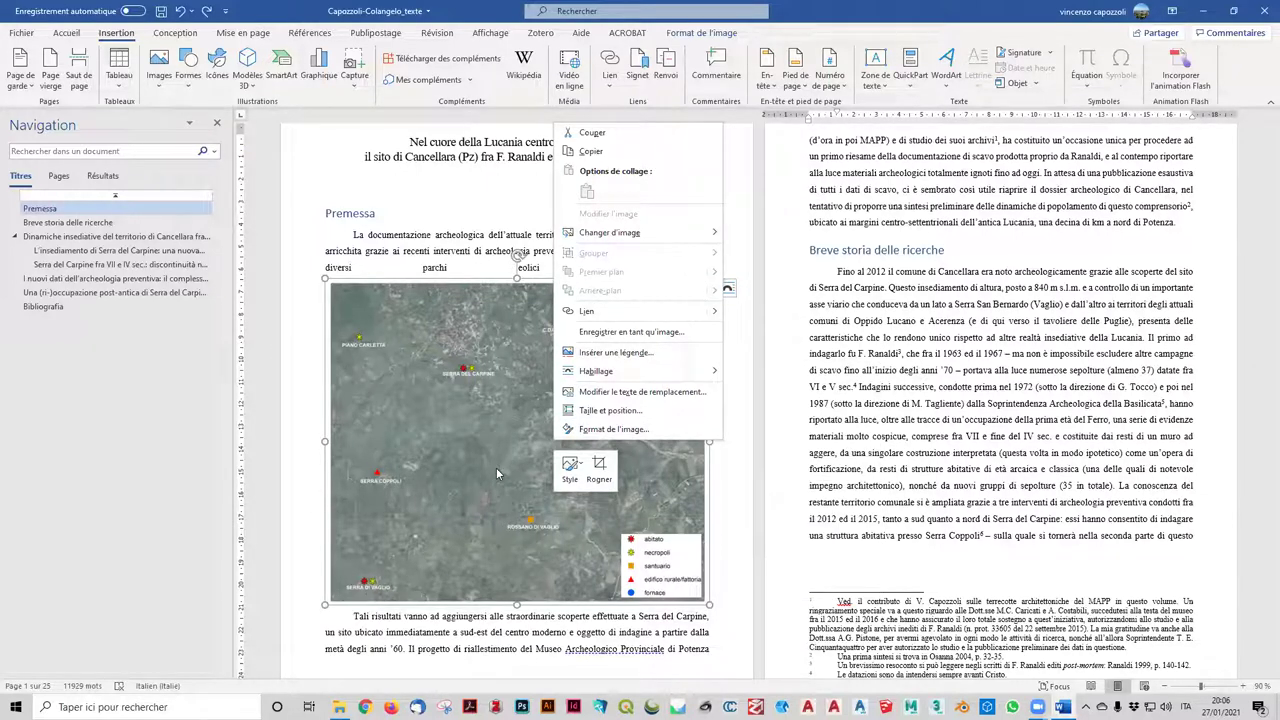
mouse_move(596, 371)
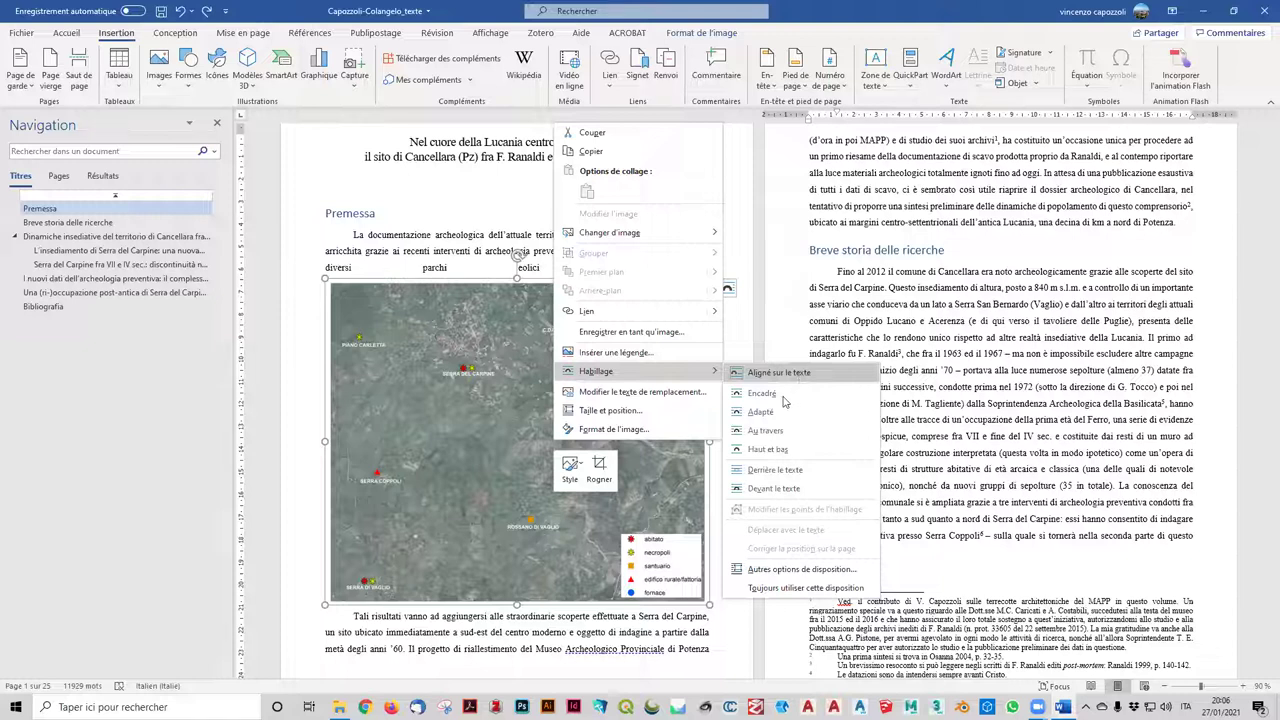
left_click(762, 394)
right_click(641, 438)
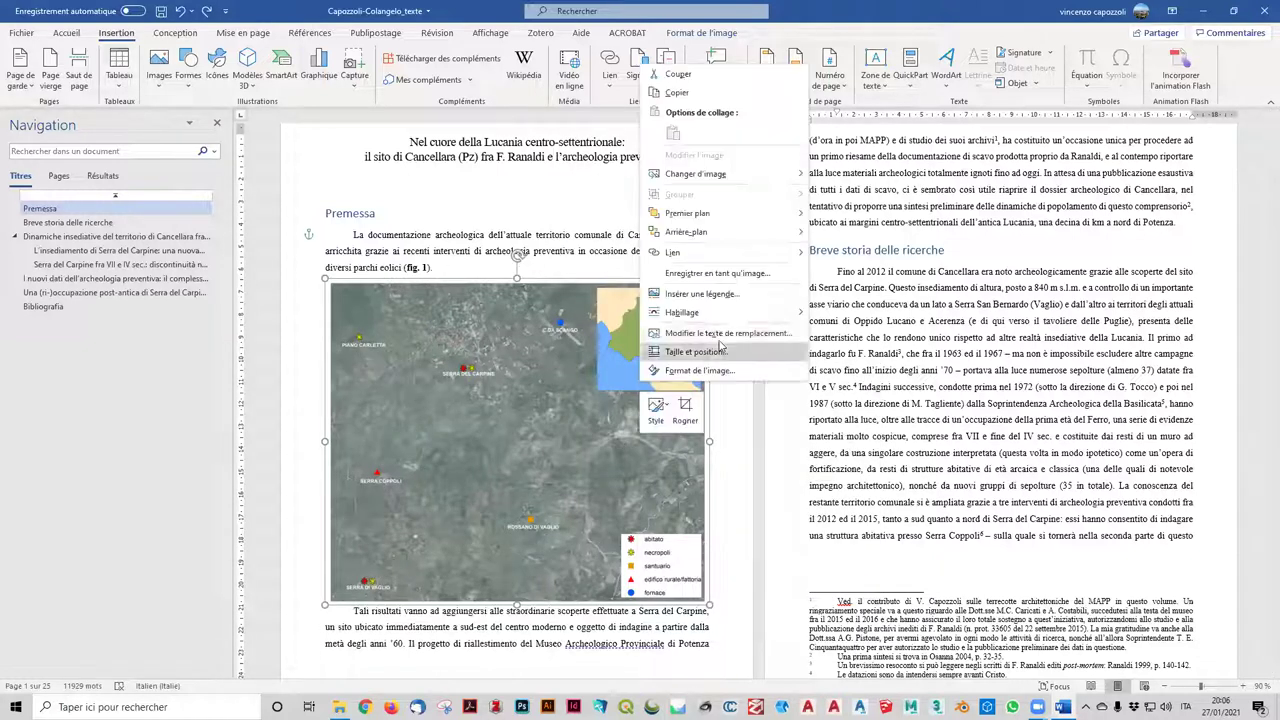
left_click(545, 419)
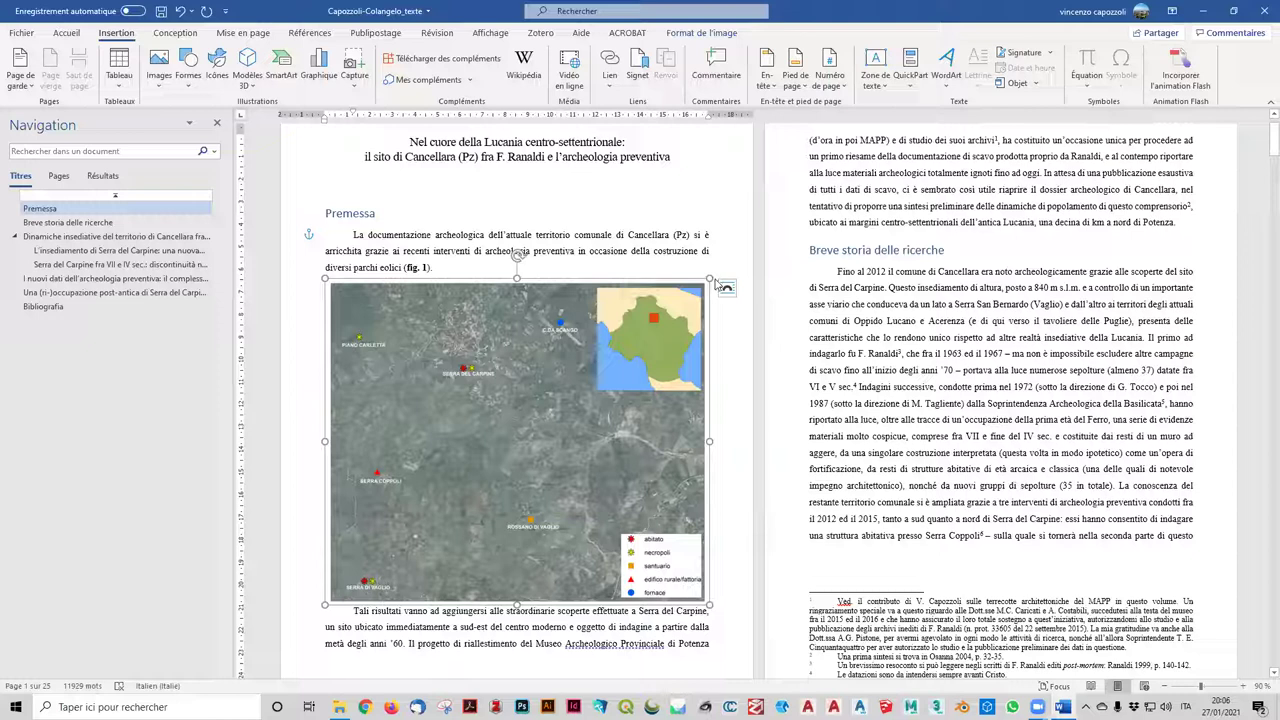
- Revert the accidental map resize and several earlier changes to the figure's placement
left_click_drag(710, 276, 712, 273)
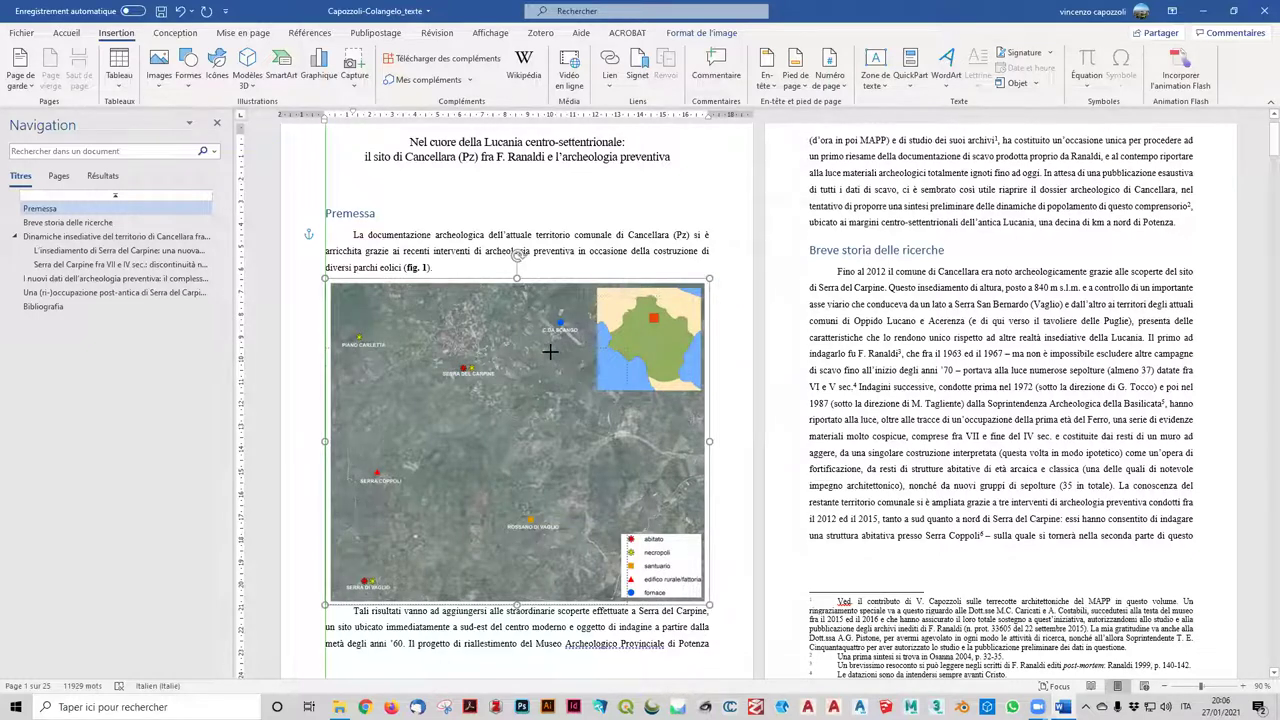
key("ctrl+z")
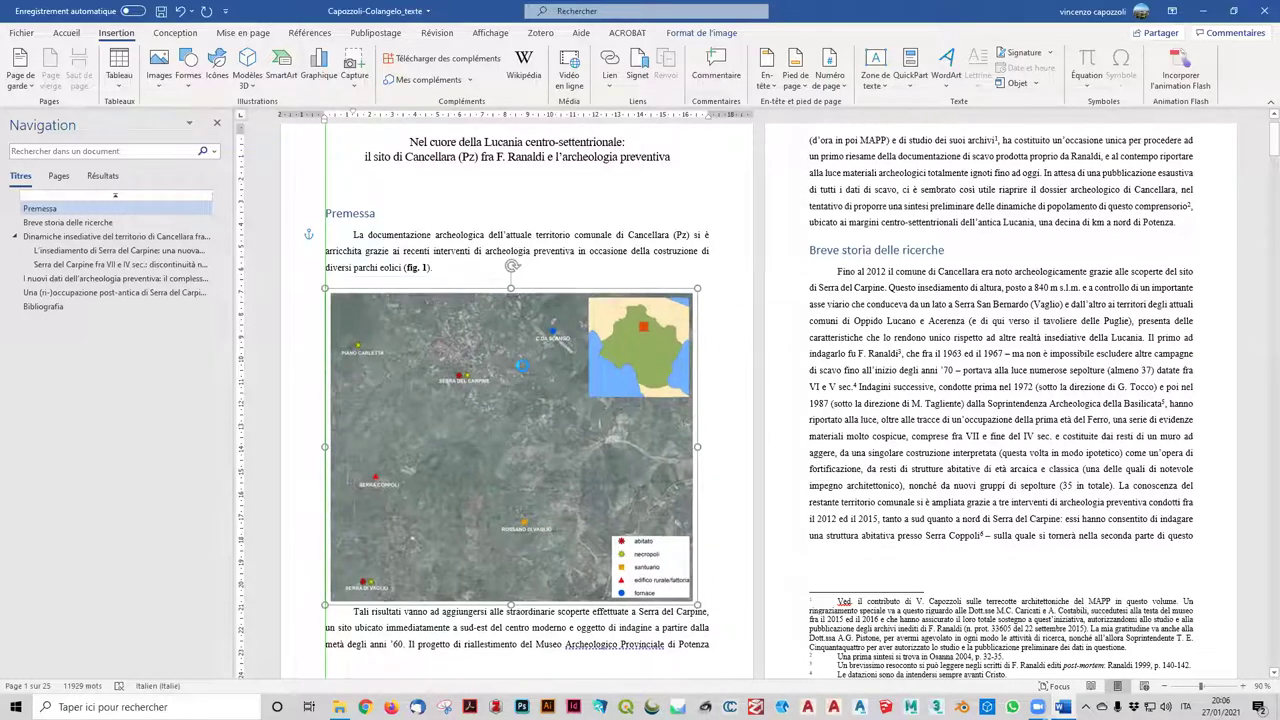
key("ctrl+z")
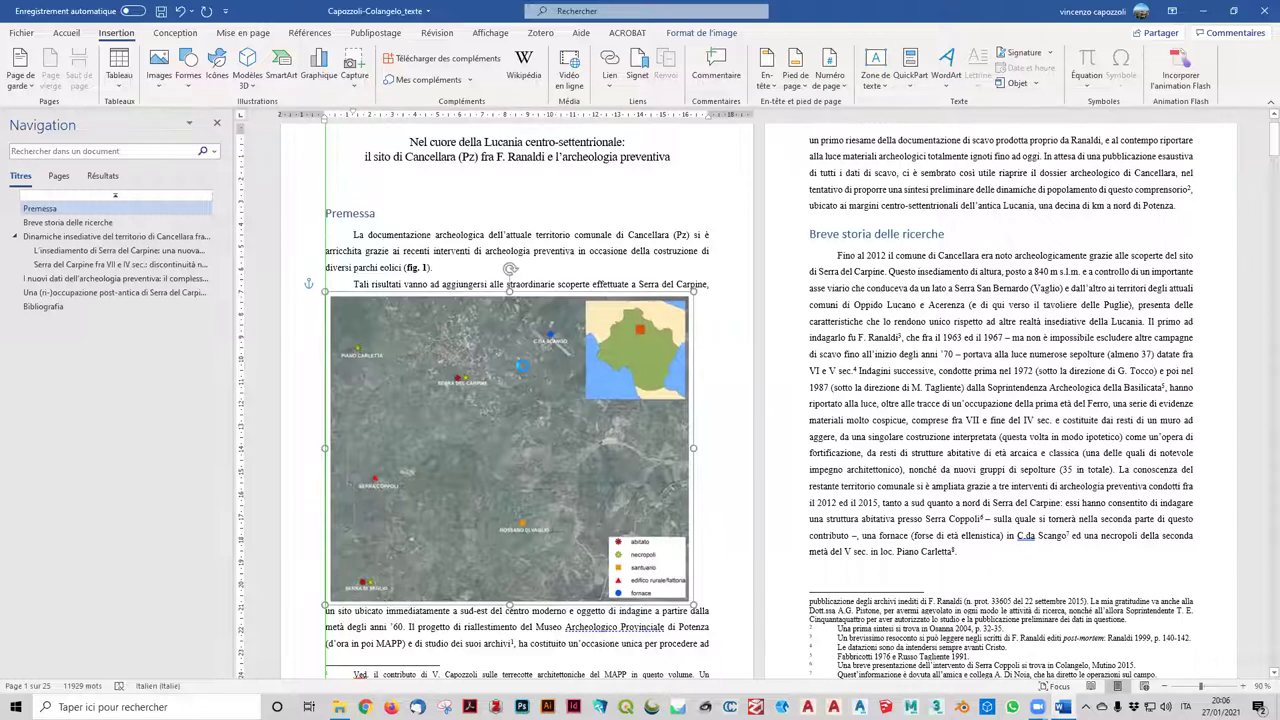
key("ctrl+z")
key("ctrl+z")
key("ctrl+z")
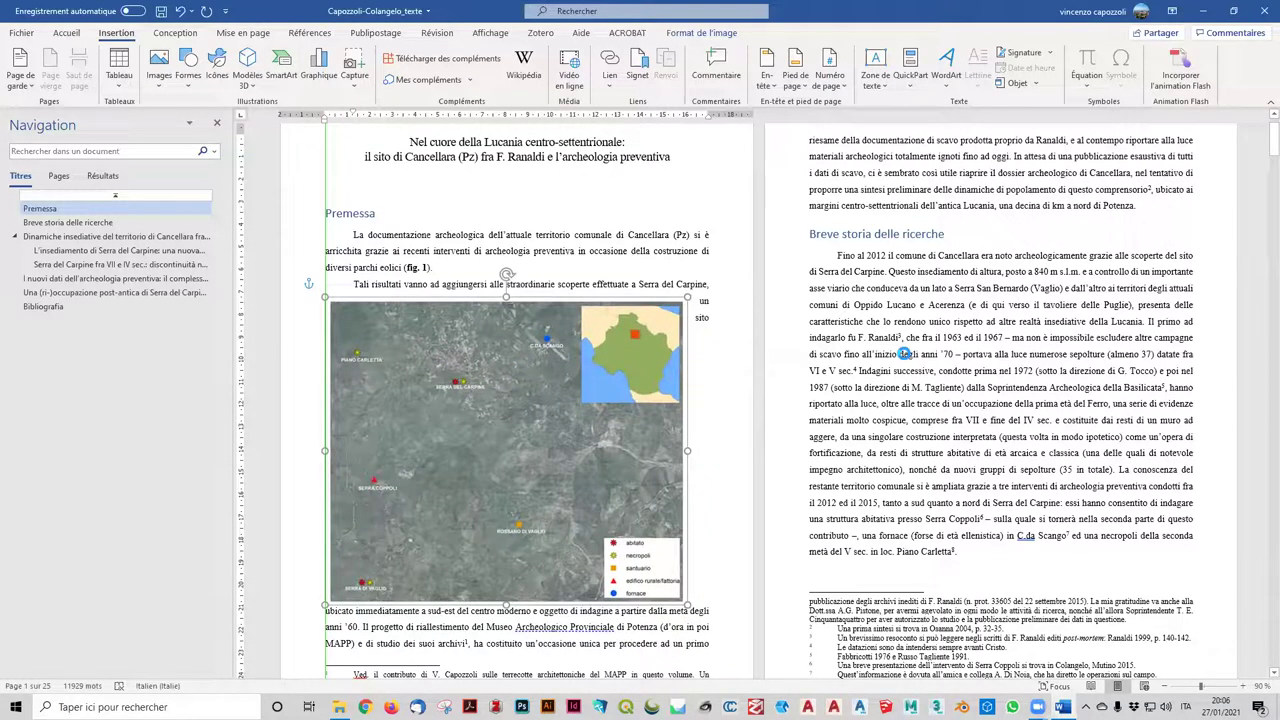
key("ctrl+z")
key("ctrl+z")
key("ctrl+z")
key("ctrl+z")
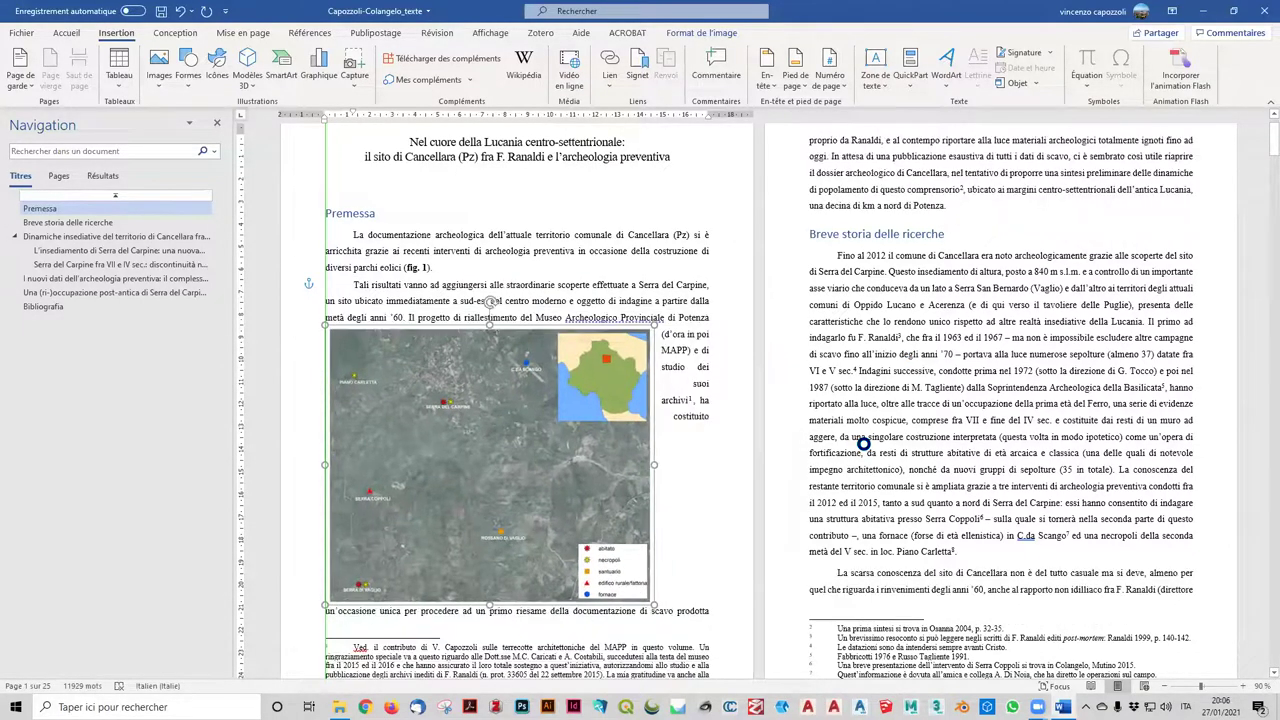
key("ctrl+z")
key("ctrl+z")
key("ctrl+z")
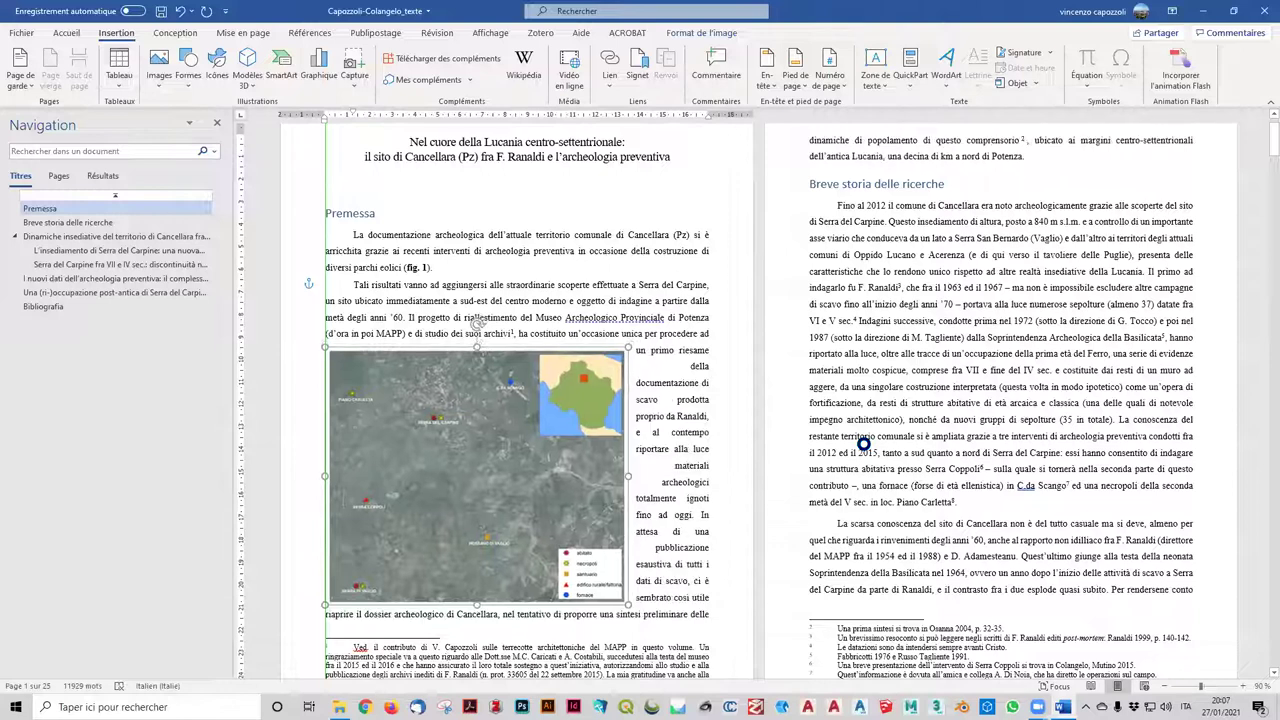
key("ctrl+z")
key("ctrl+z")
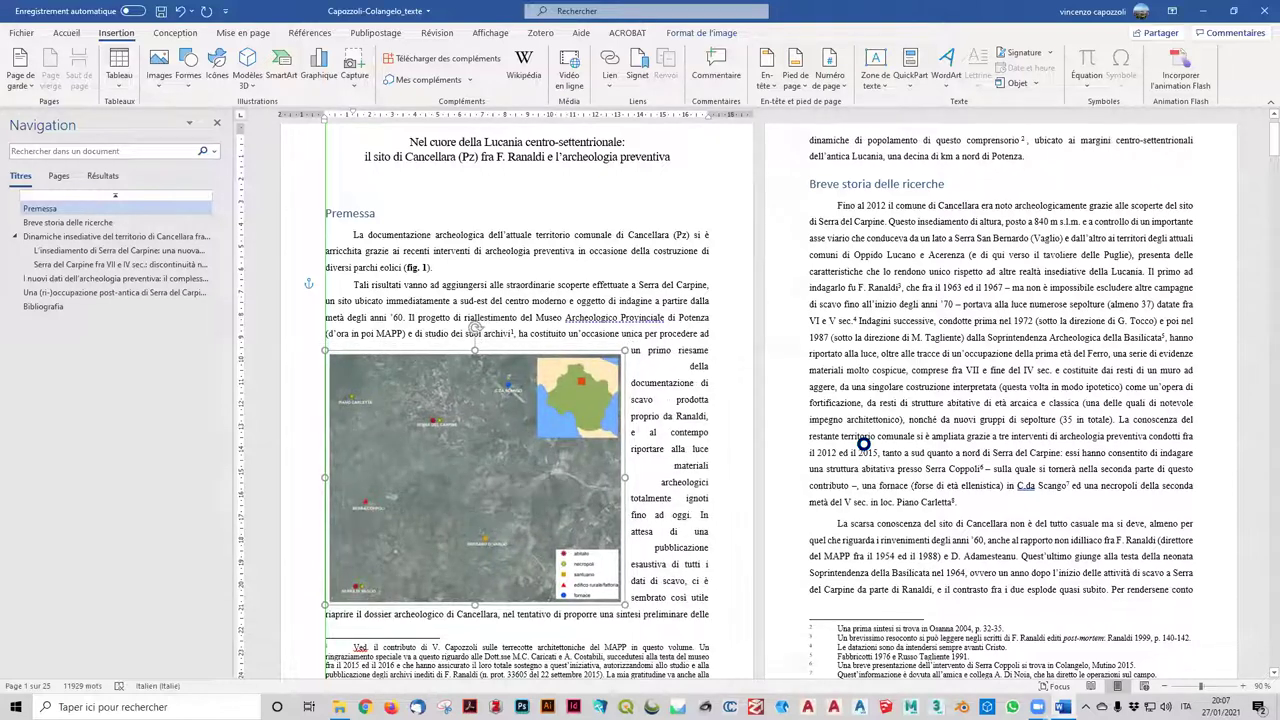
key("ctrl+z")
key("ctrl+z")
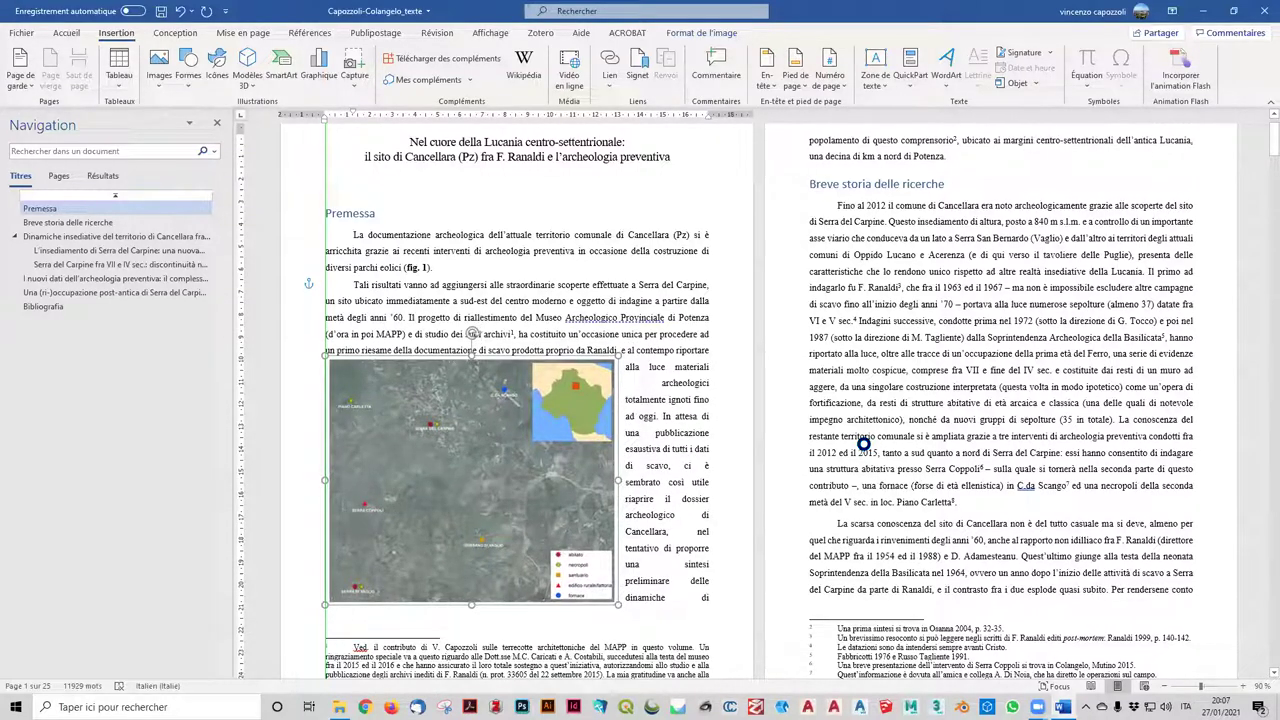
key("ctrl+z")
key("ctrl+z")
key("ctrl+z")
key("ctrl+z")
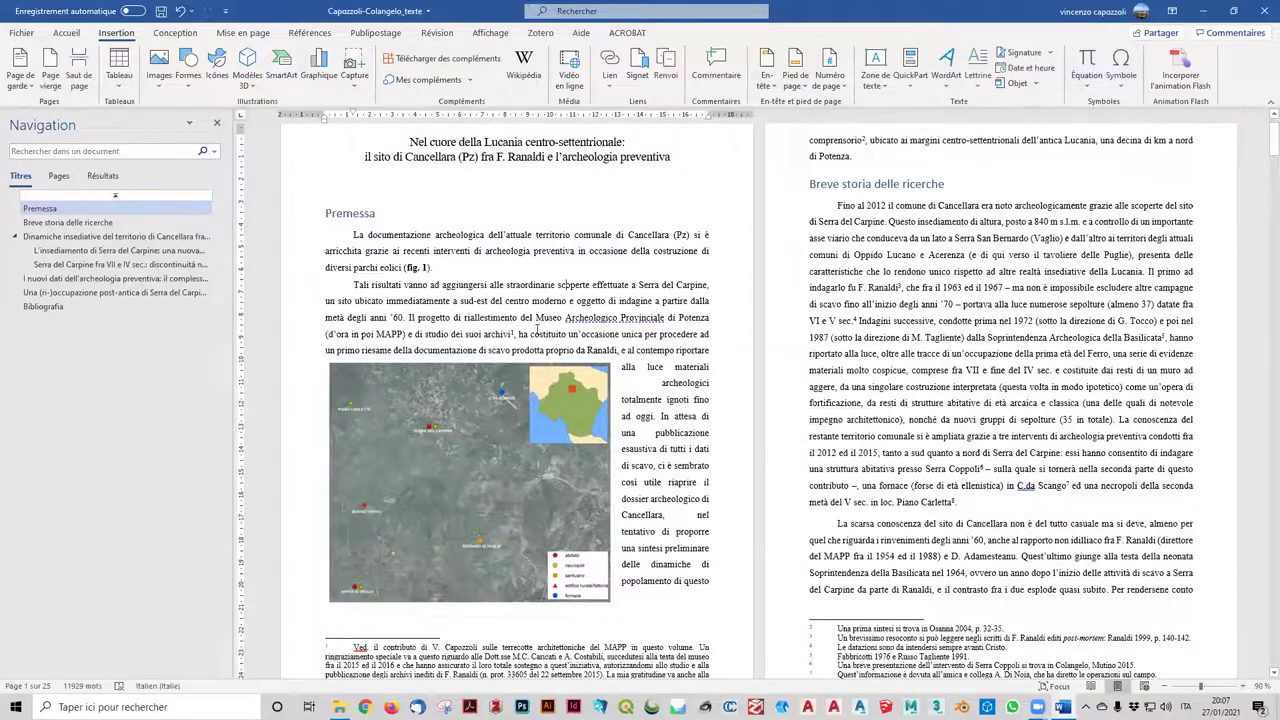
- Set the map to Haut et bas wrapping and move it just below the '(fig. 1).' paragraph
mouse_move(497, 500)
left_mouse_down()
mouse_move(557, 455)
mouse_move(570, 414)
mouse_move(525, 434)
left_mouse_up()
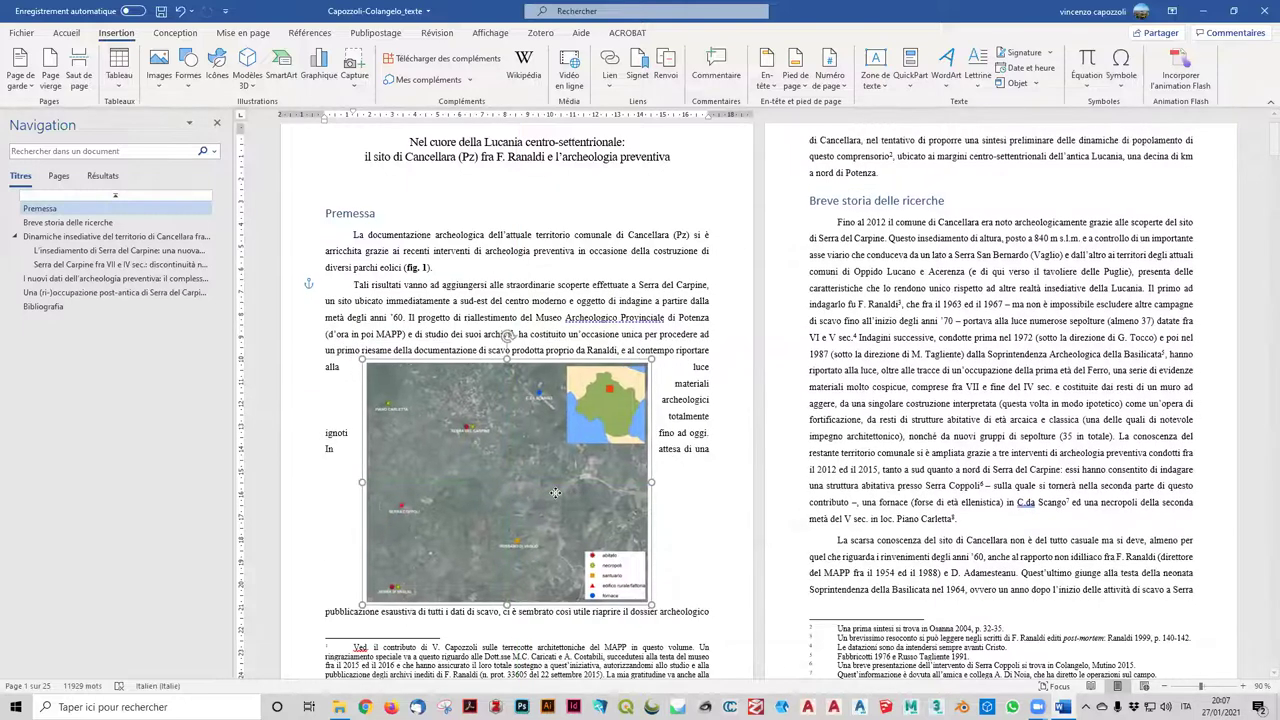
left_click_drag(525, 434, 551, 447)
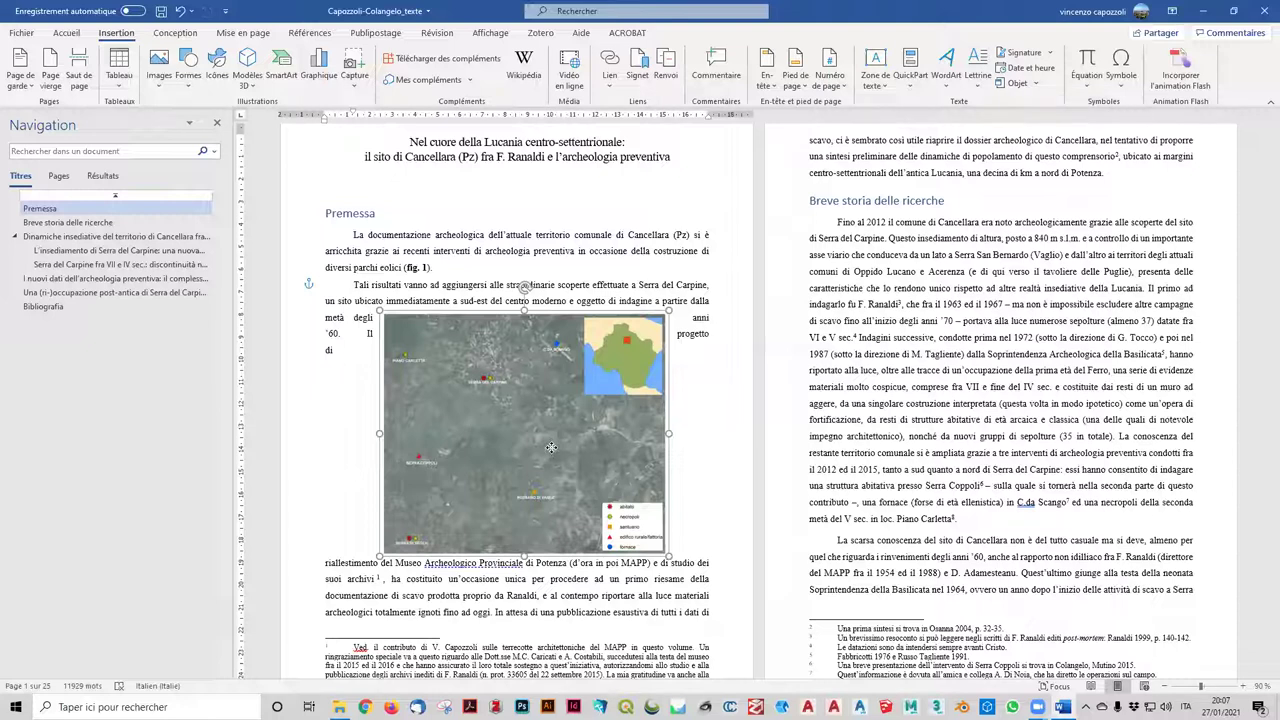
right_click(579, 480)
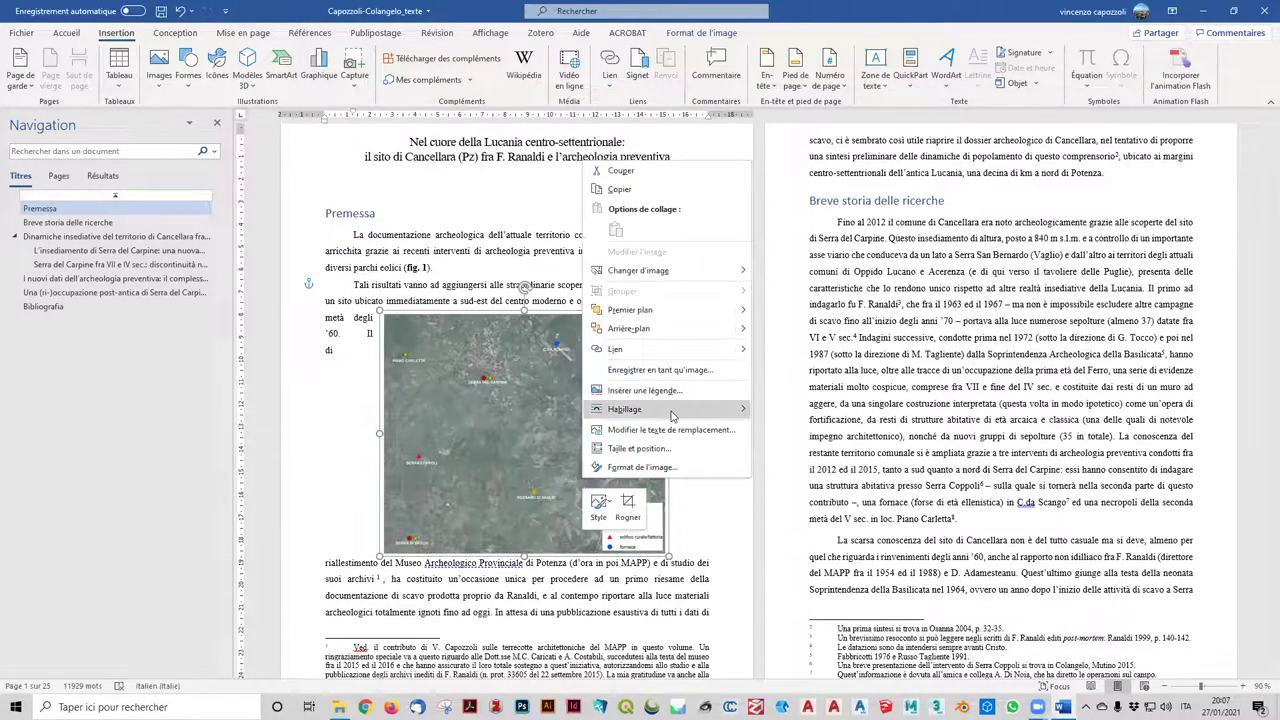
mouse_move(625, 409)
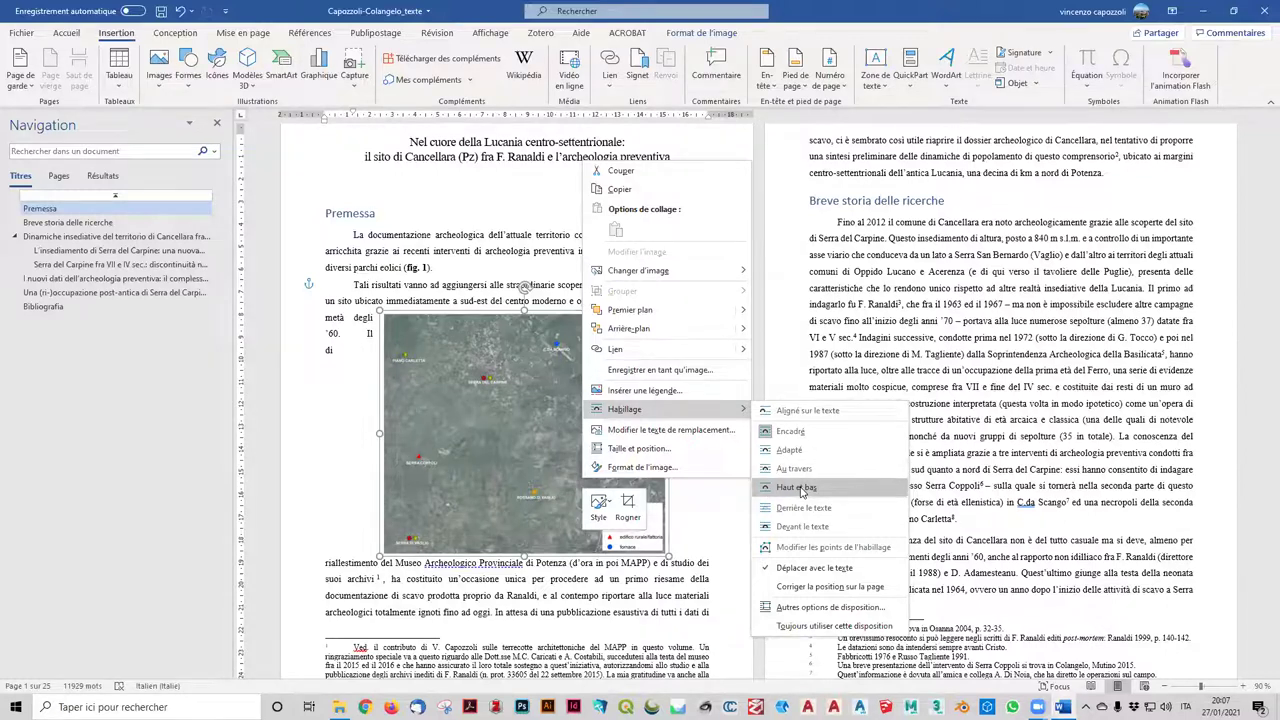
left_click(797, 488)
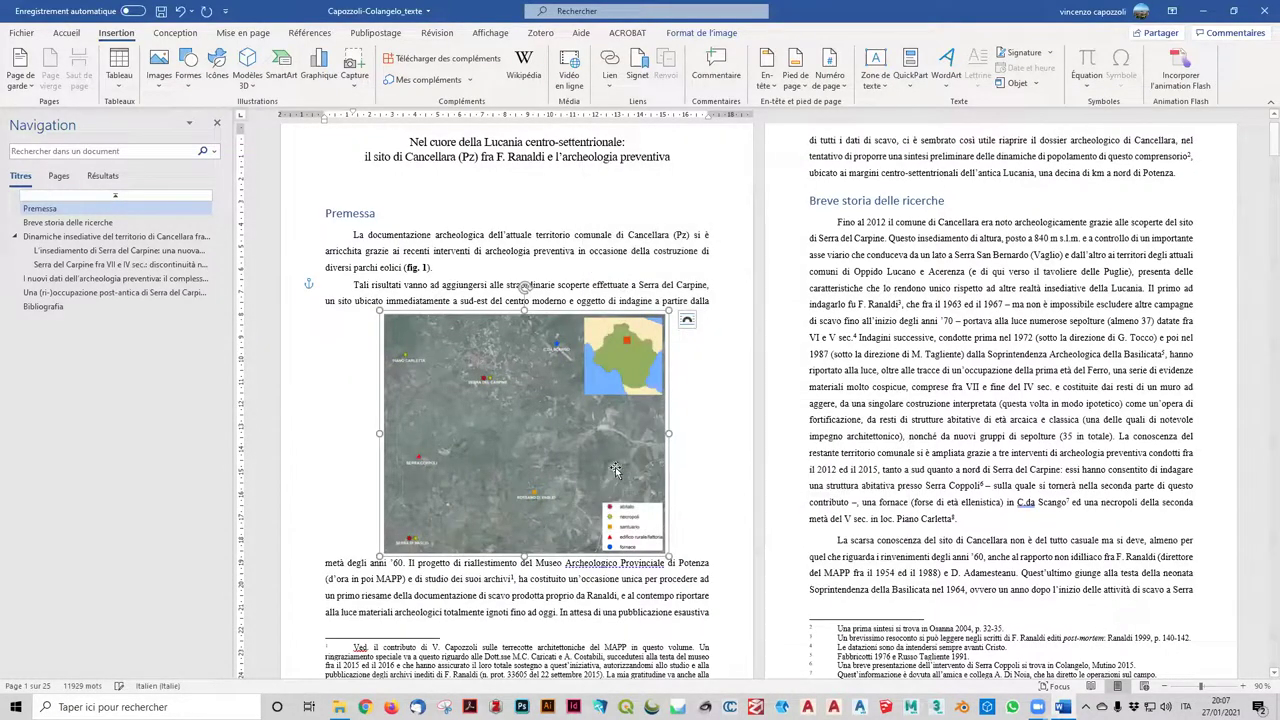
left_click(300, 300)
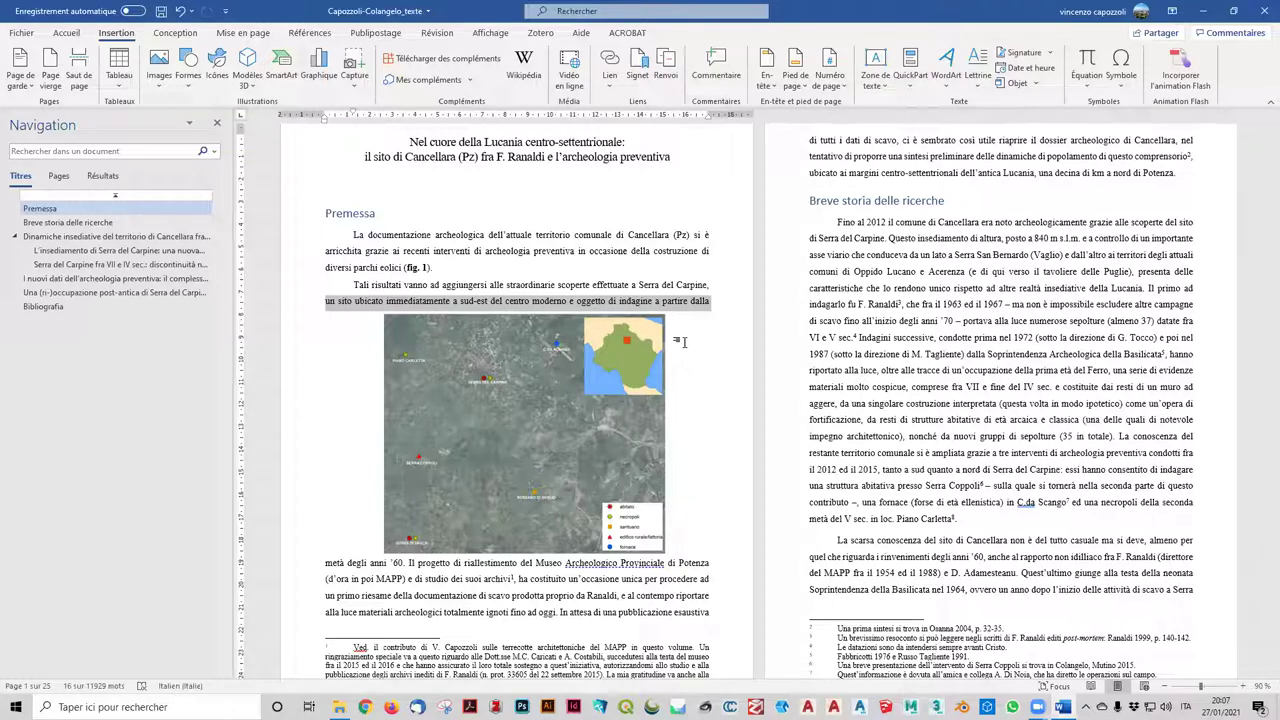
mouse_move(555, 410)
left_mouse_down()
mouse_move(858, 304)
mouse_move(488, 398)
mouse_move(565, 378)
left_mouse_up()
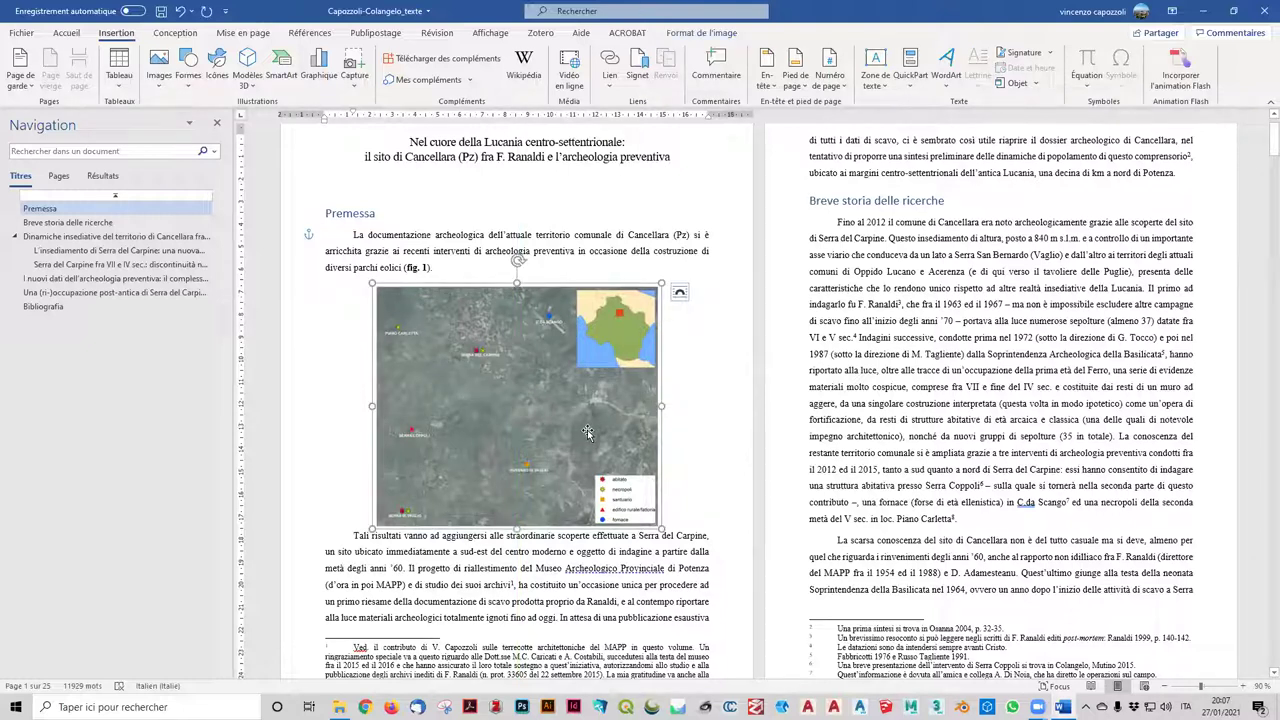
- Add the caption 'fig. 1 : Localisation du site' below the map using the fig. label
right_click(588, 433)
mouse_move(631, 361)
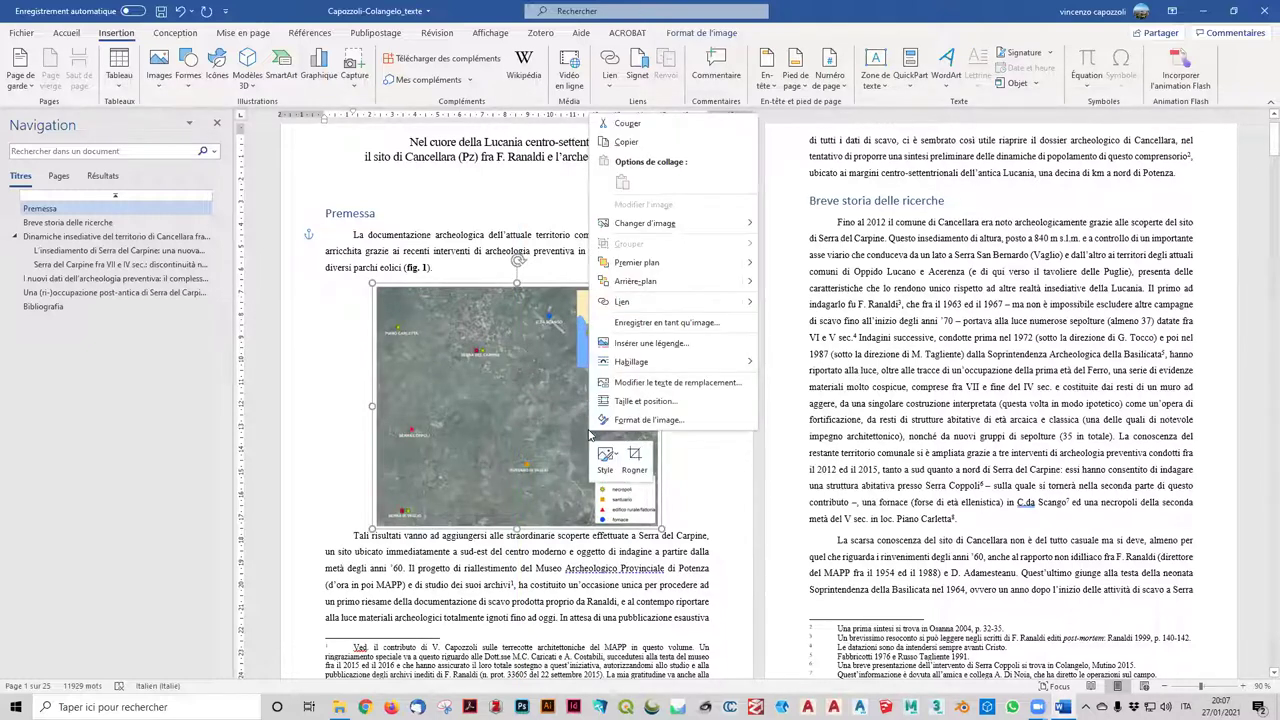
left_click(672, 345)
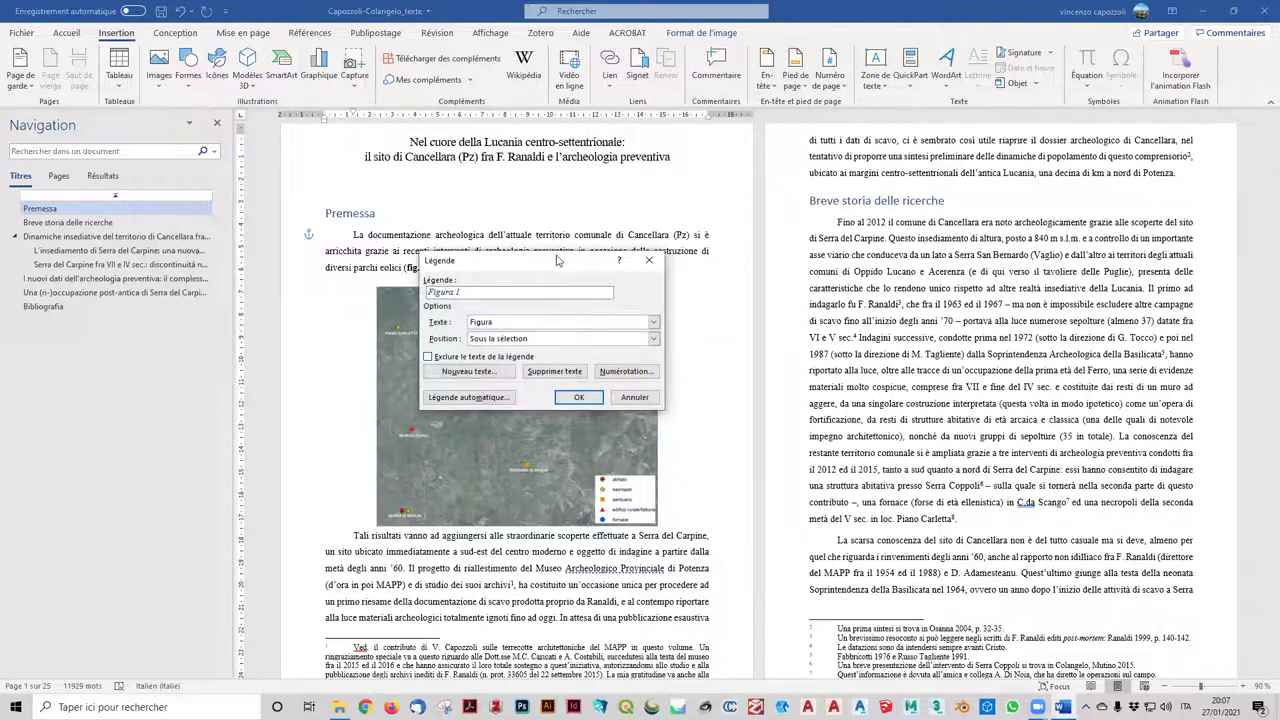
left_click_drag(548, 261, 918, 225)
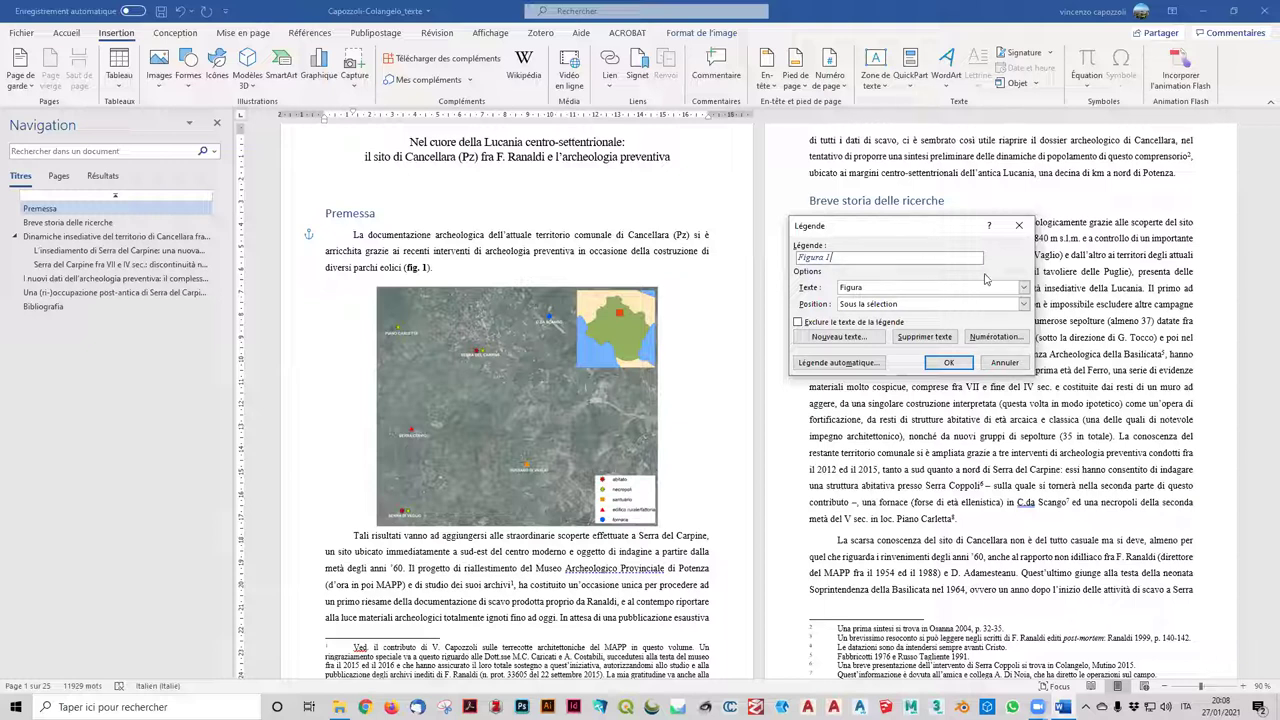
left_click(1024, 287)
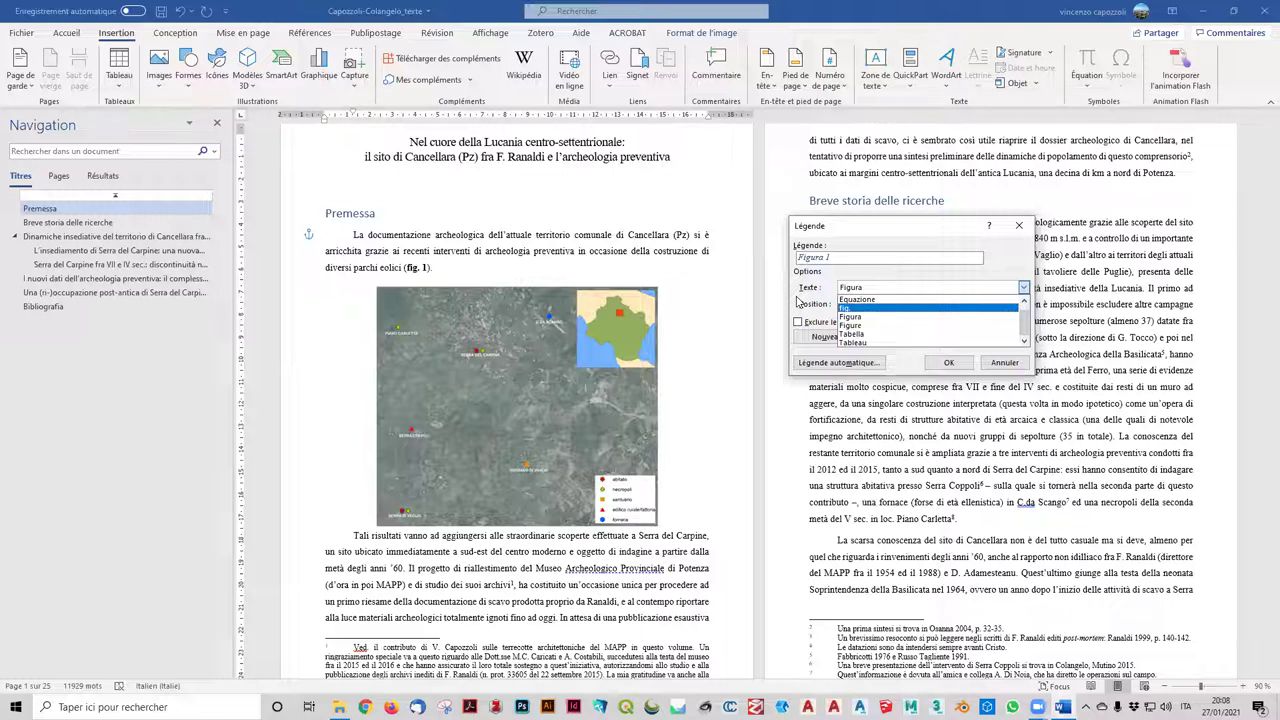
left_click(816, 306)
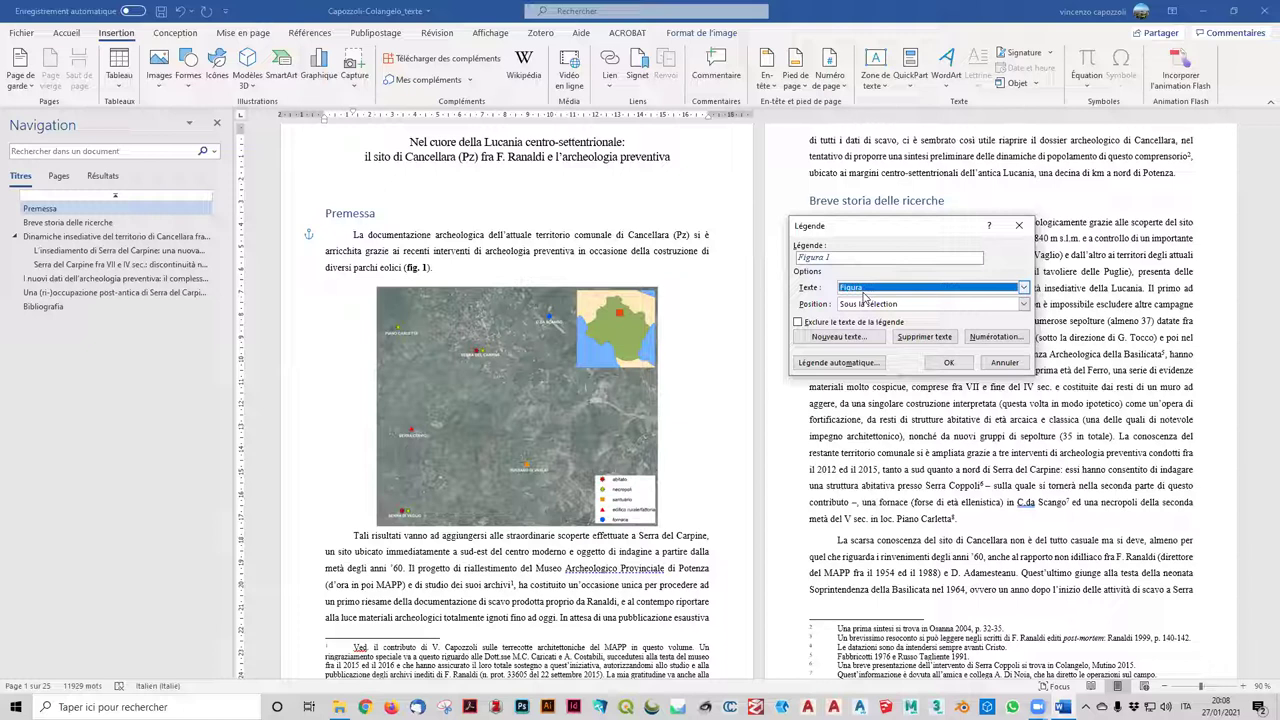
left_click(1023, 288)
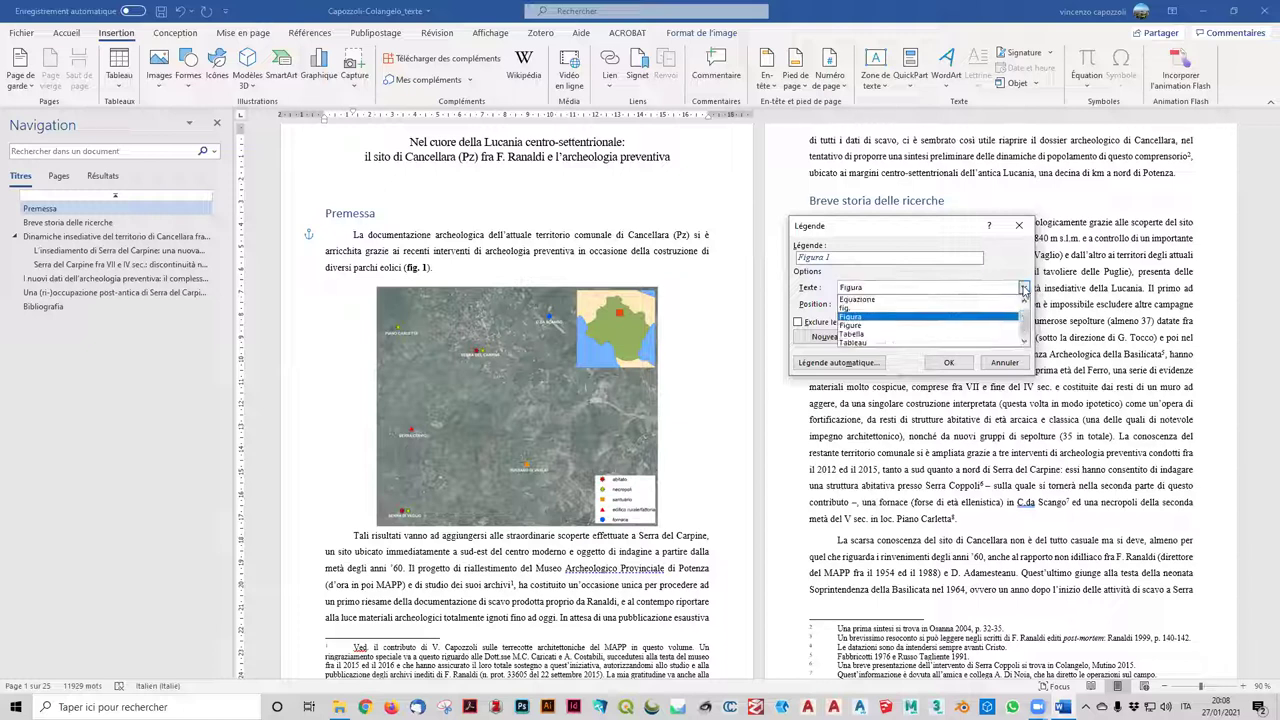
left_click(866, 309)
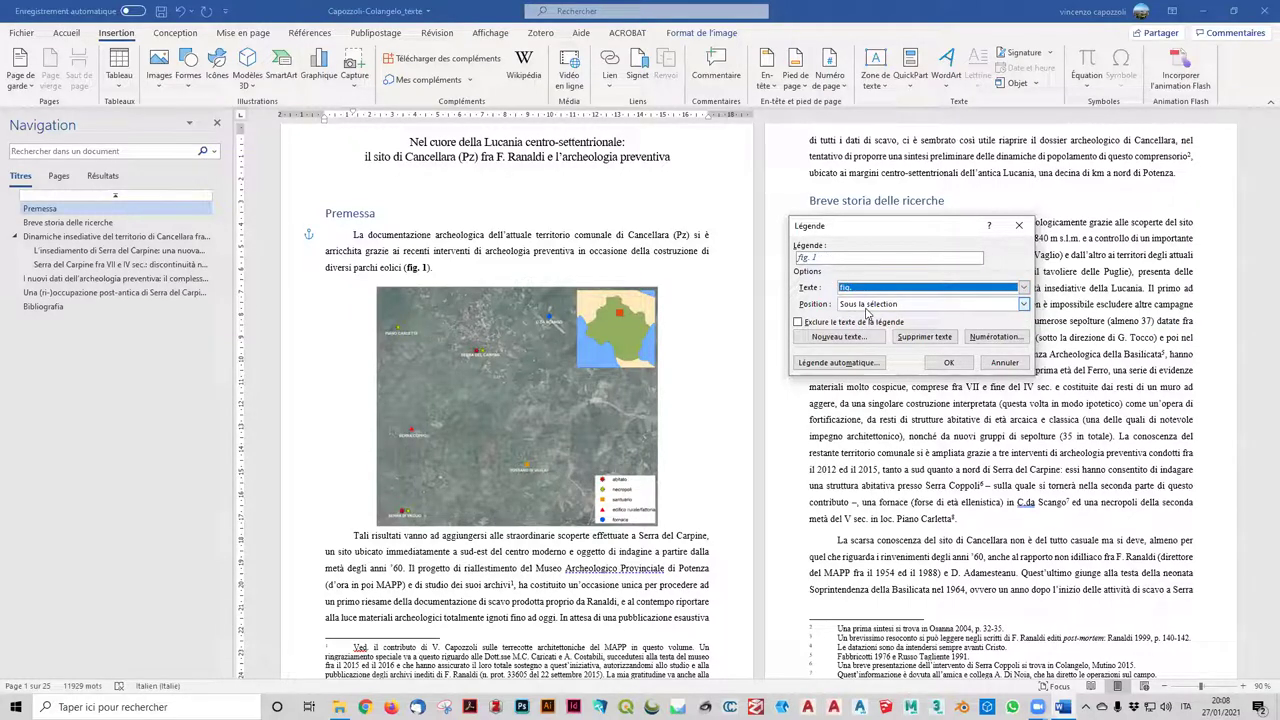
left_click(1023, 305)
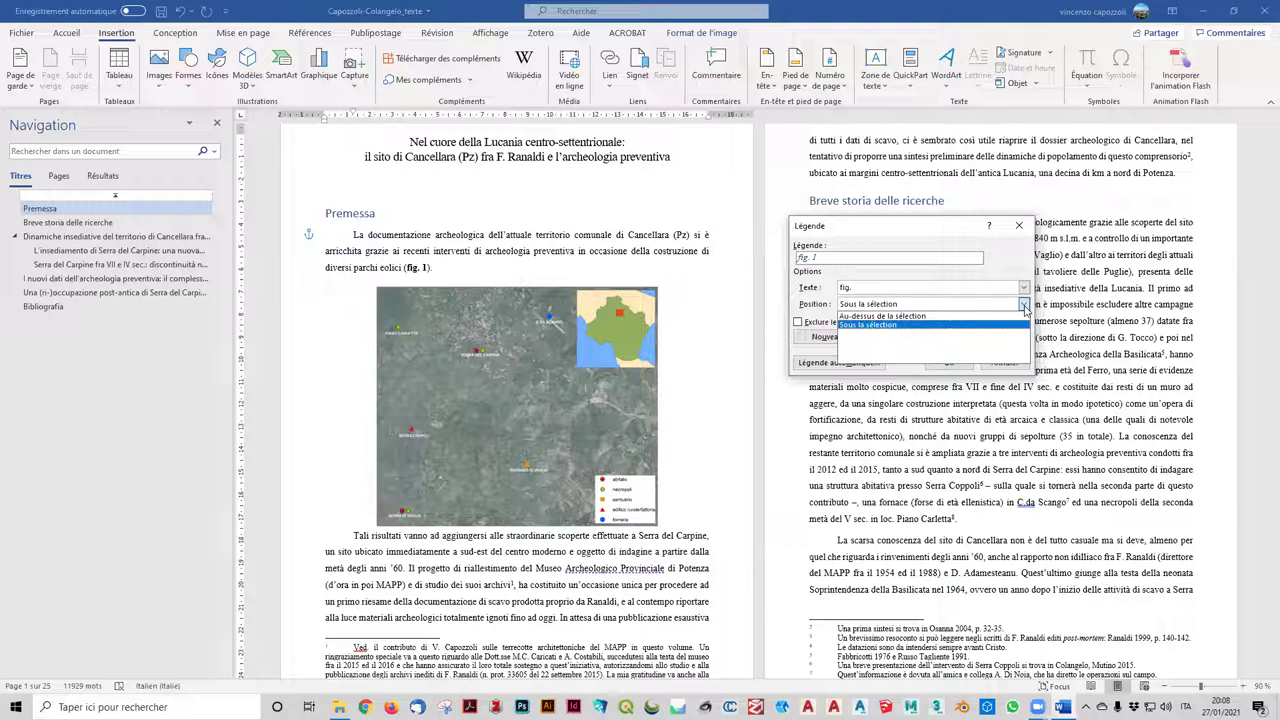
left_click(938, 245)
left_click(900, 261)
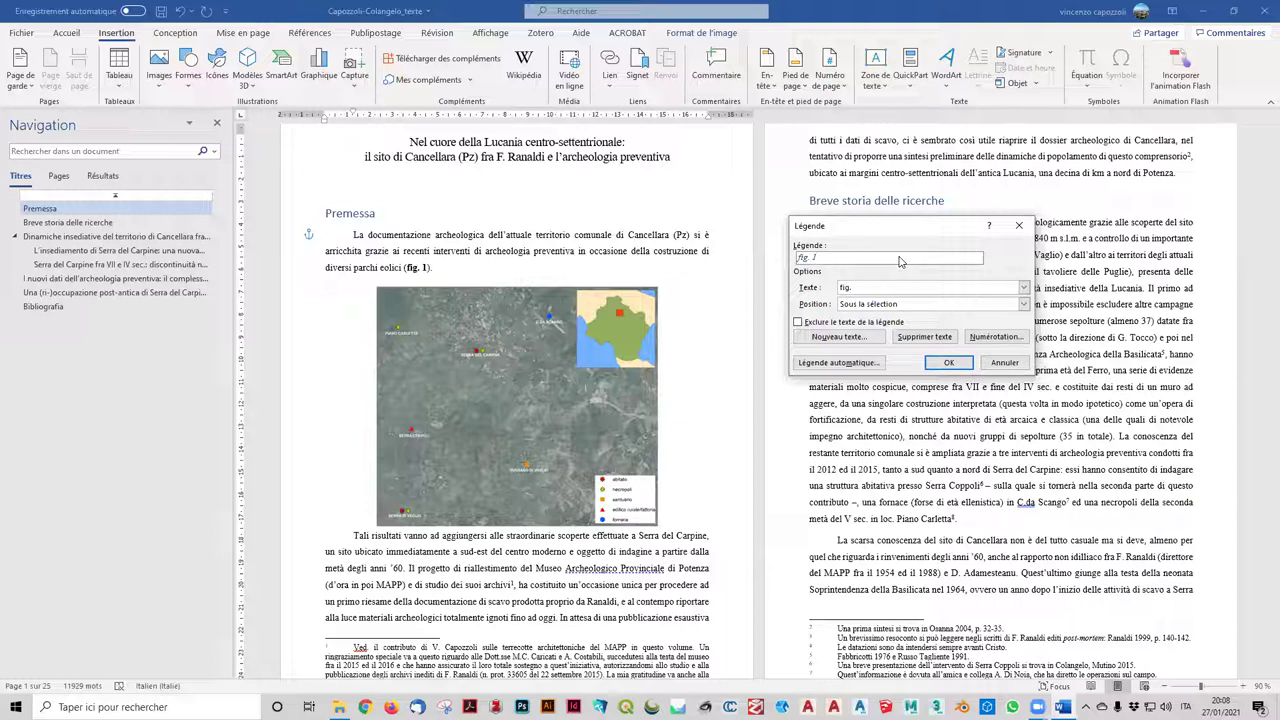
type(" : ")
type("Localisation du site")
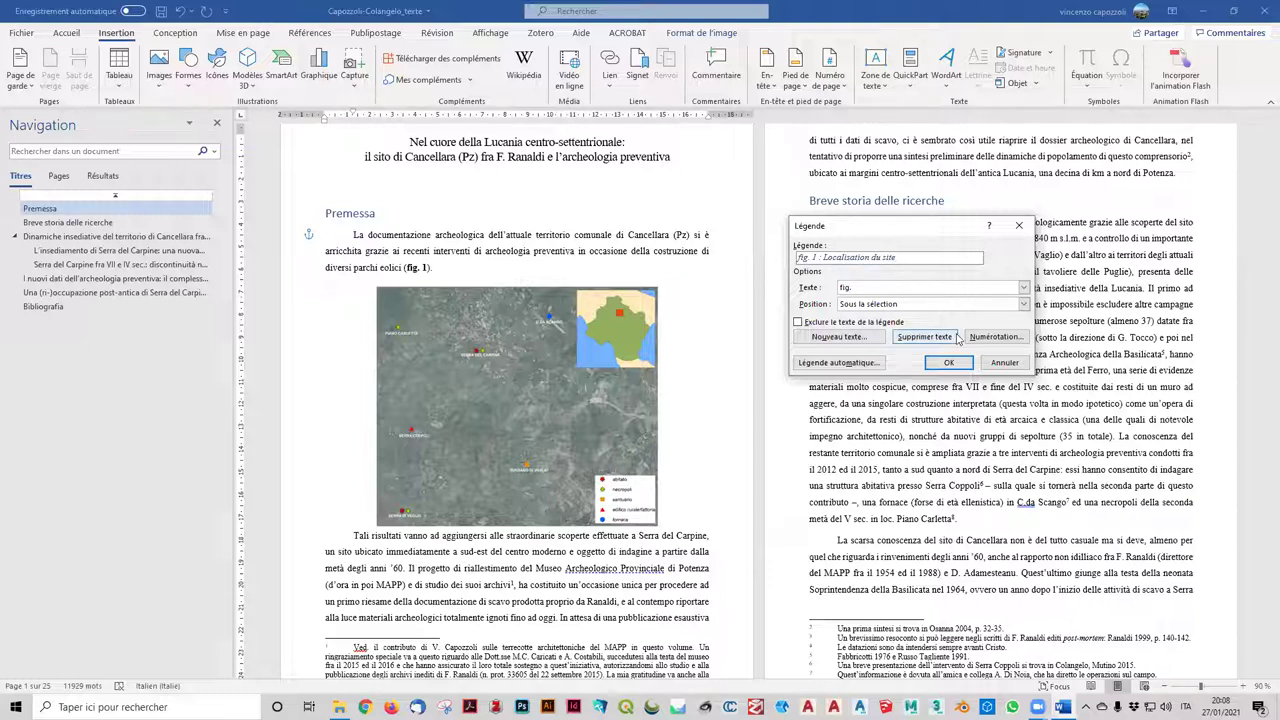
left_click(950, 364)
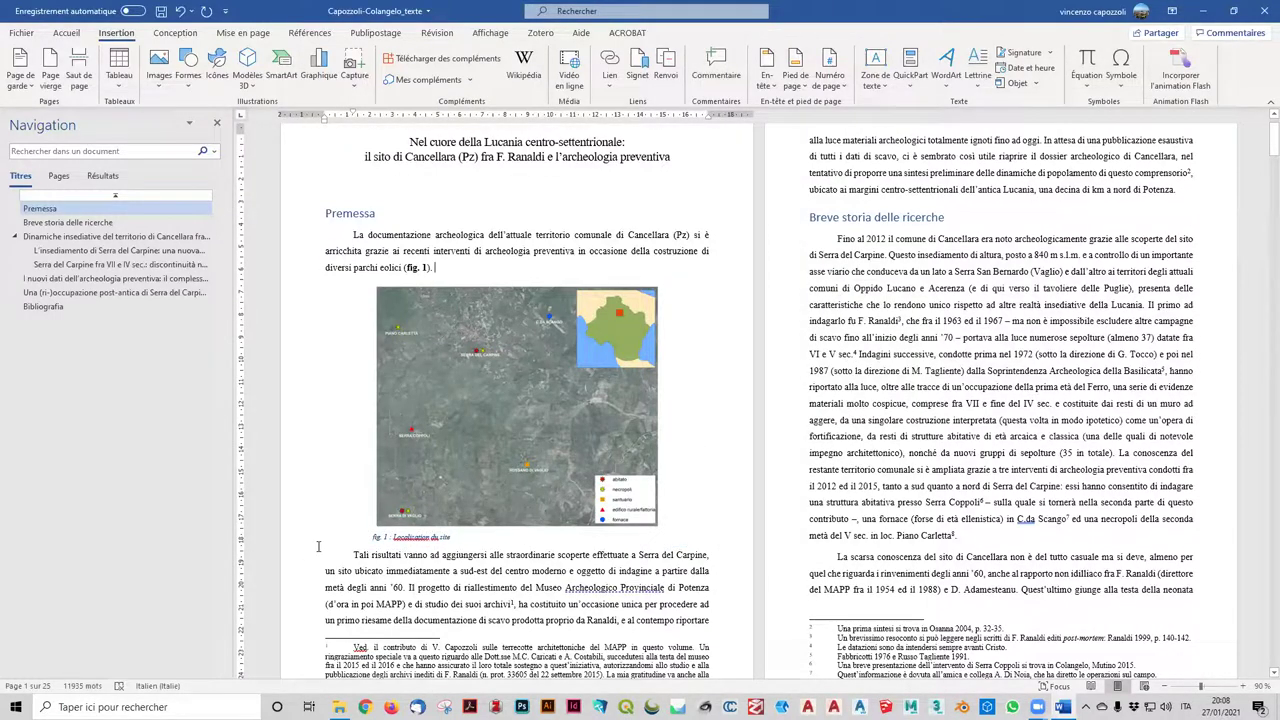
- Group the figura_1 map with its caption and nudge the group into place
left_click(409, 484)
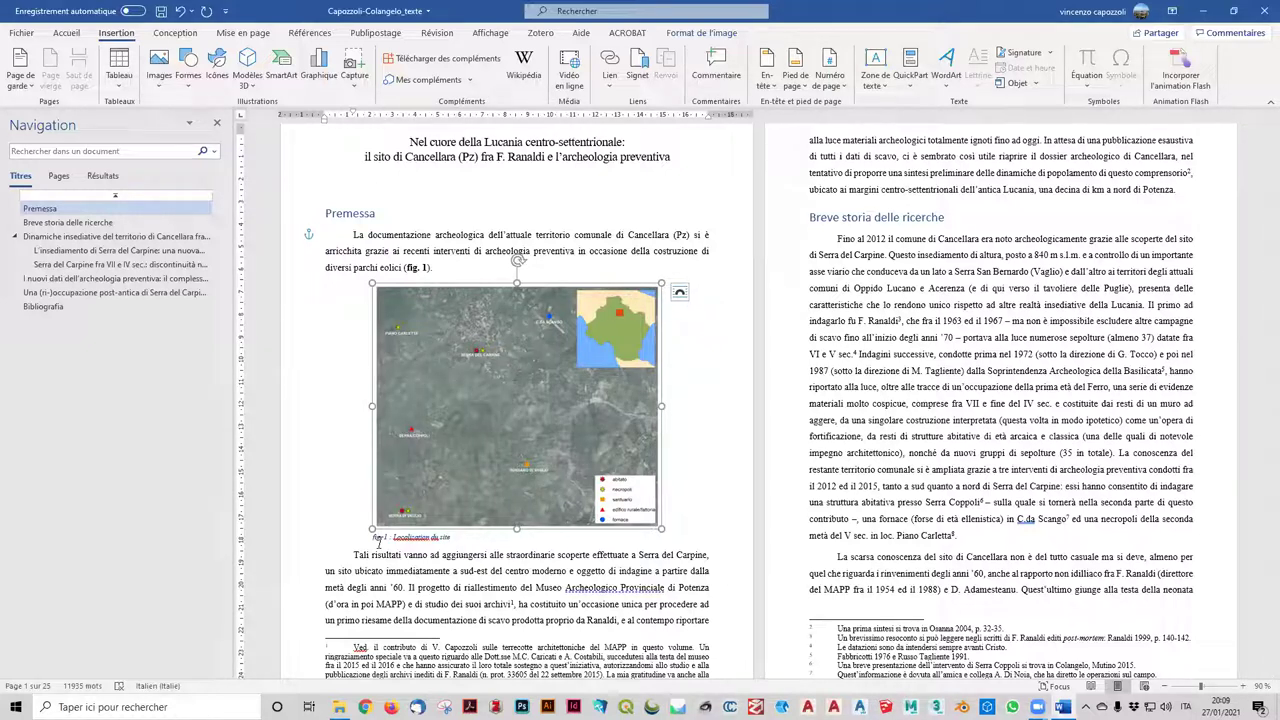
left_click(438, 537)
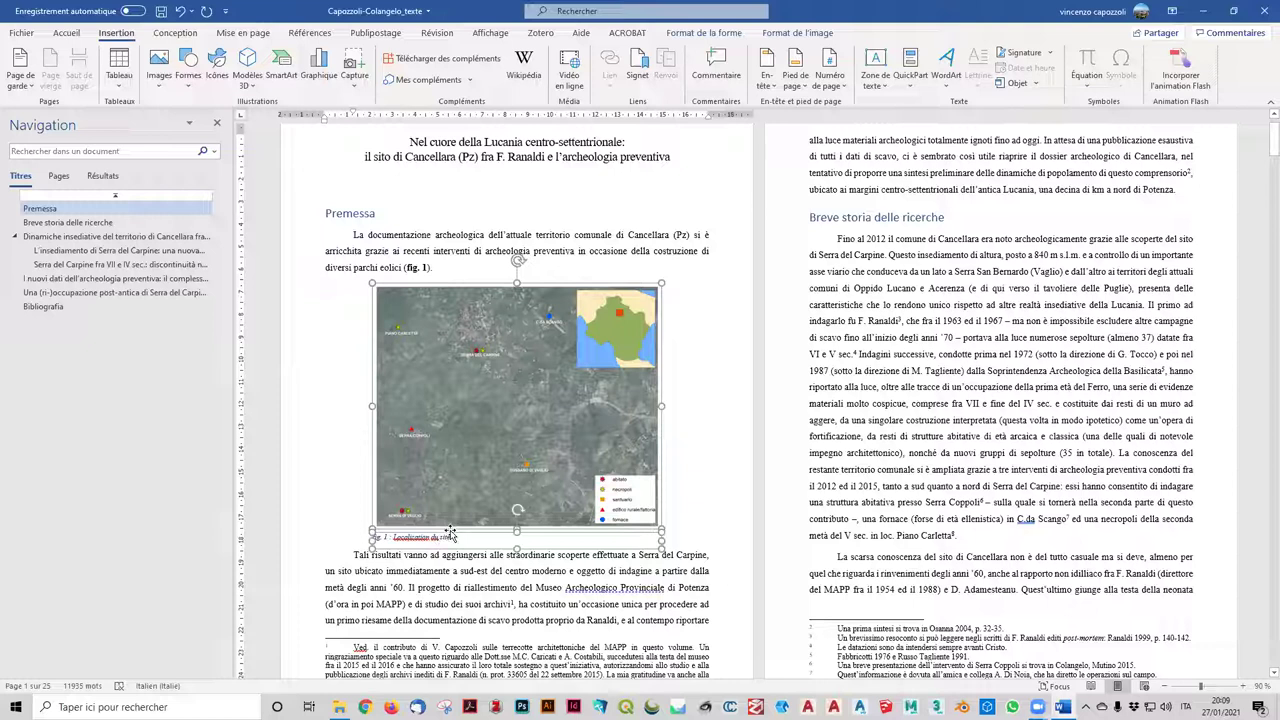
right_click(451, 535)
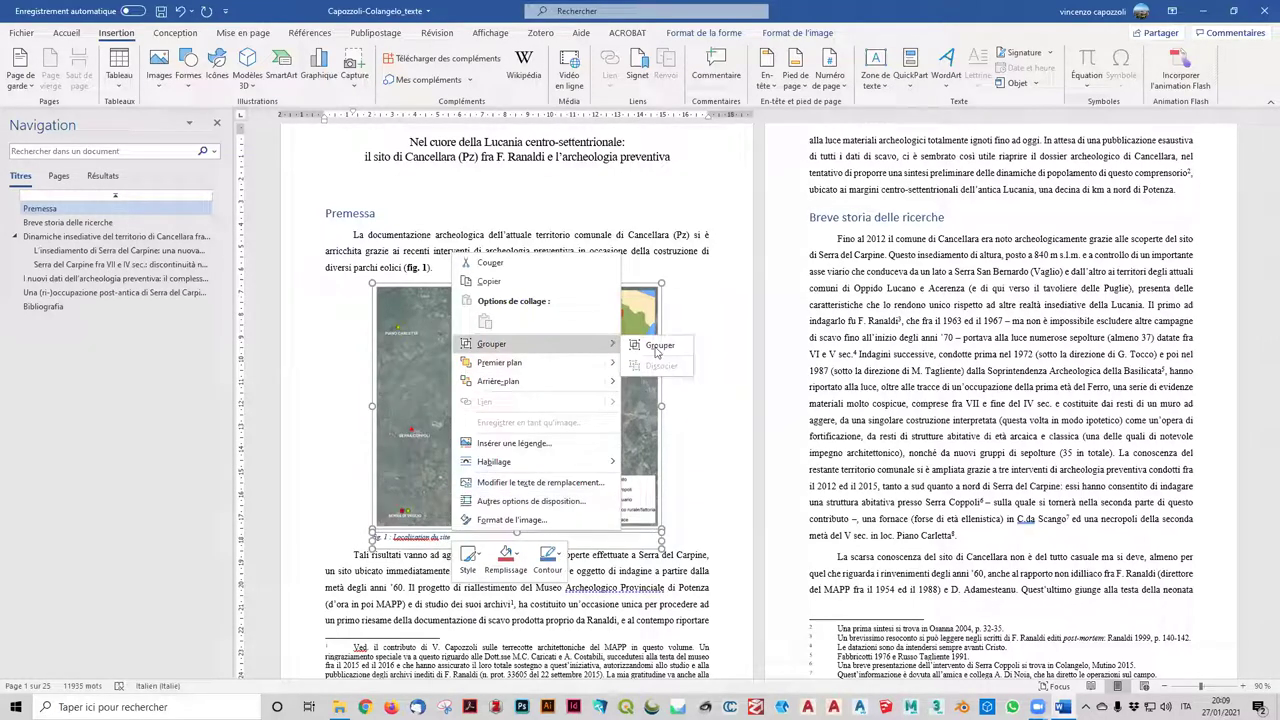
left_click(656, 346)
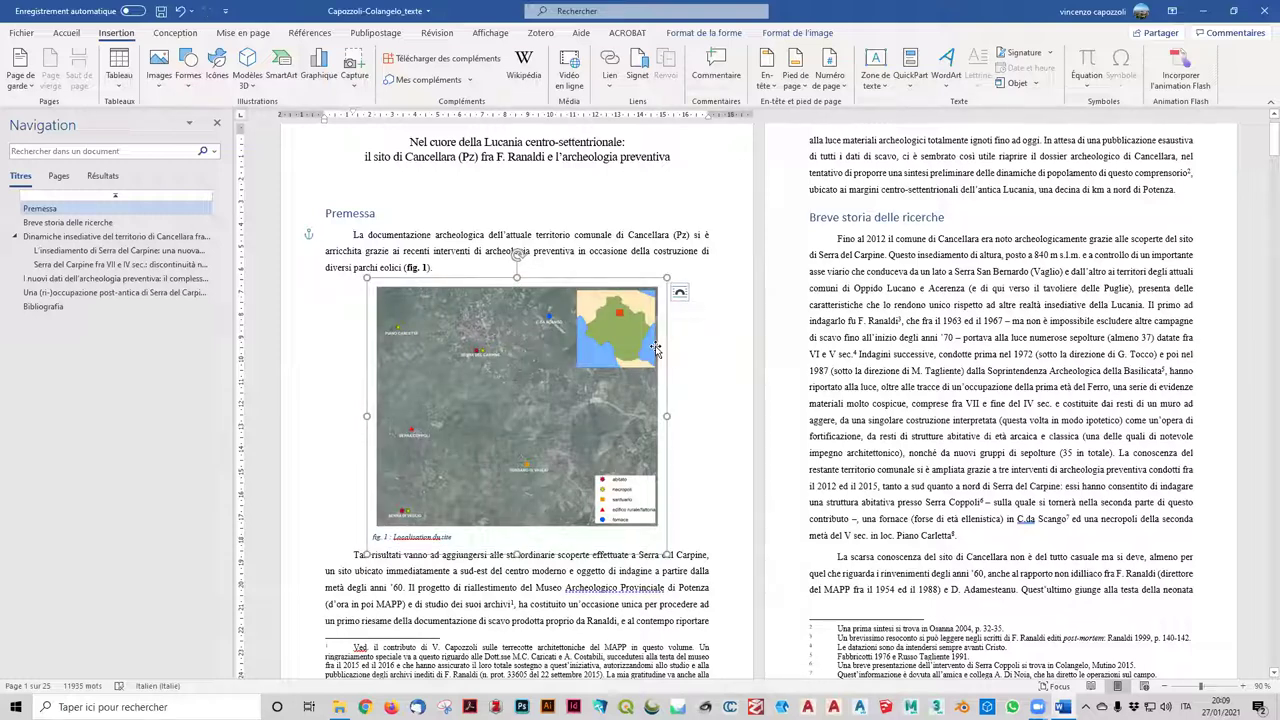
mouse_move(557, 398)
left_mouse_down()
mouse_move(563, 375)
mouse_move(554, 386)
left_mouse_up()
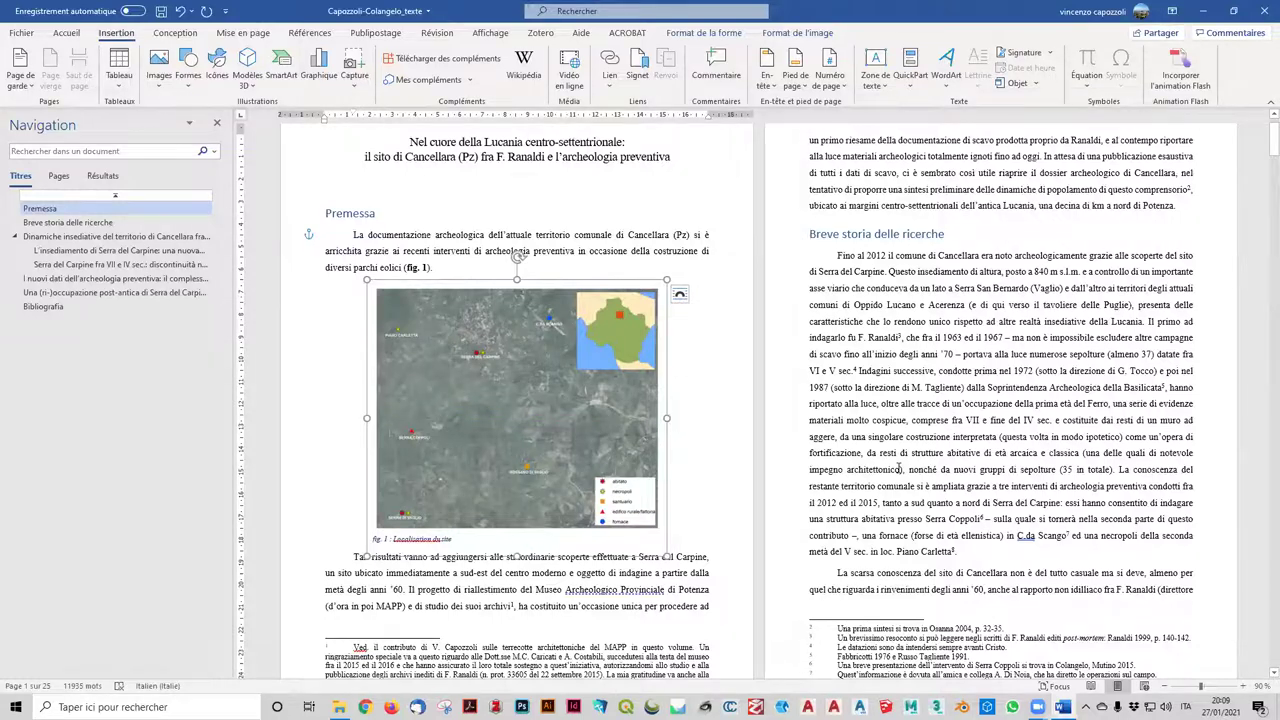
- Insert the figura_2 image from this computer after the page 4 paragraph citing fig. 2
scroll(1070, 330, "down", 1)
scroll(1060, 350, "down", 1)
scroll(1045, 370, "down", 1)
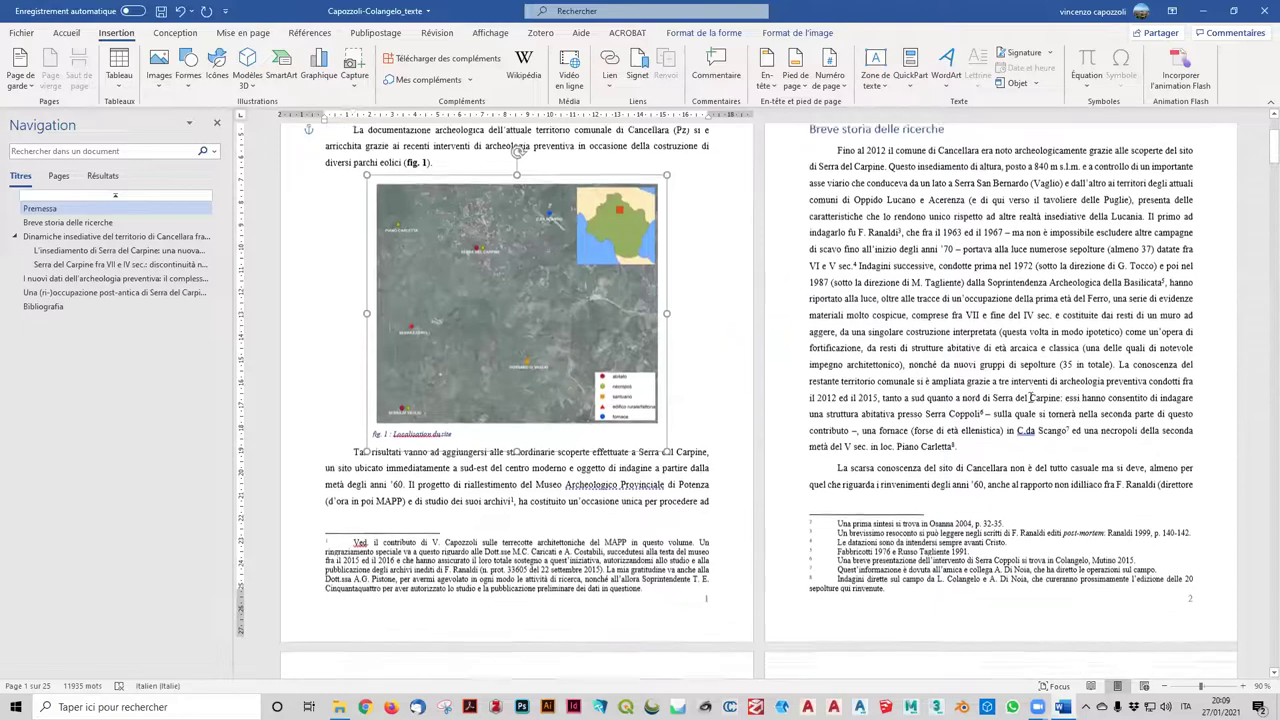
scroll(1030, 397, "down", 2)
scroll(1045, 370, "down", 2)
scroll(1070, 330, "down", 4)
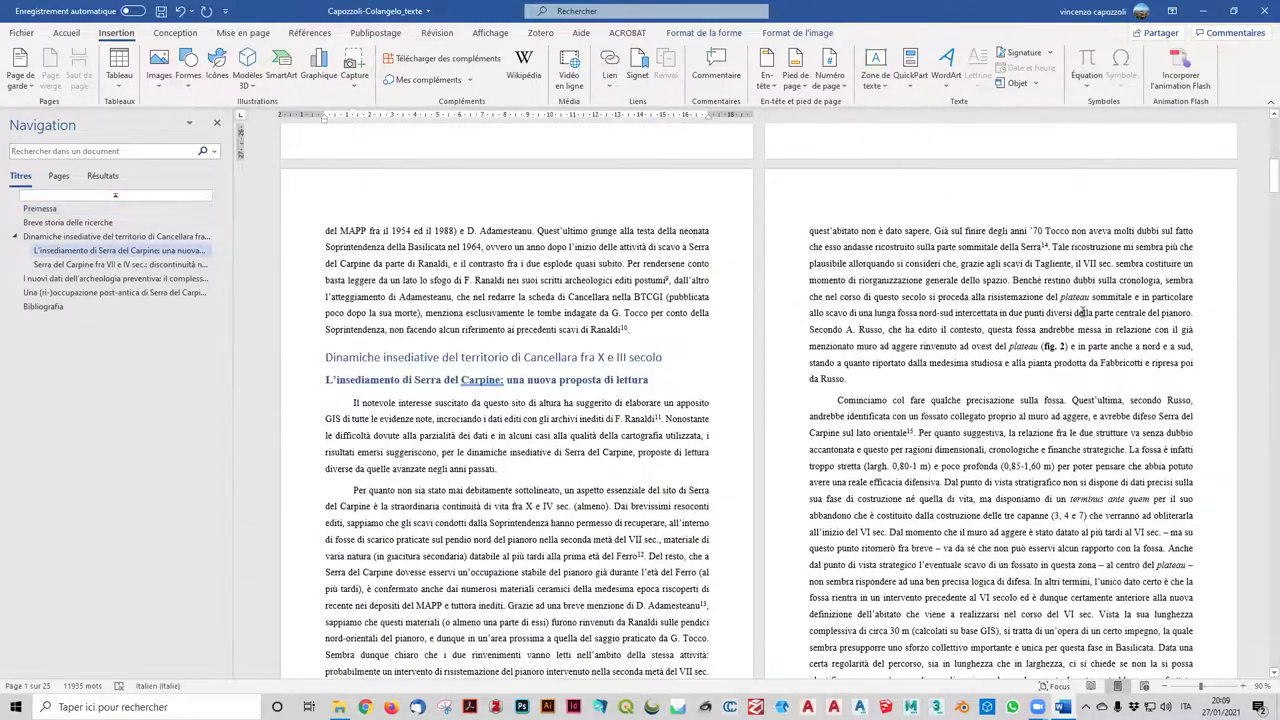
left_click(1072, 346)
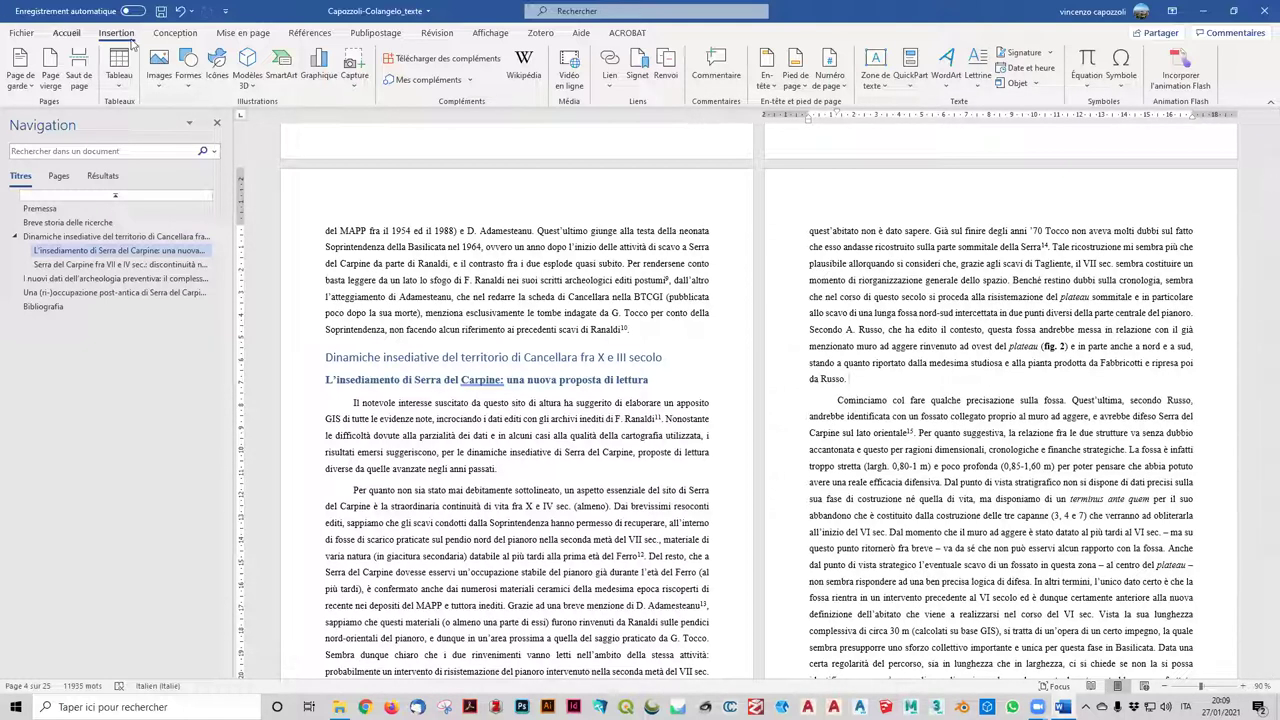
left_click(159, 68)
left_click(185, 122)
left_click(214, 125)
left_click(522, 338)
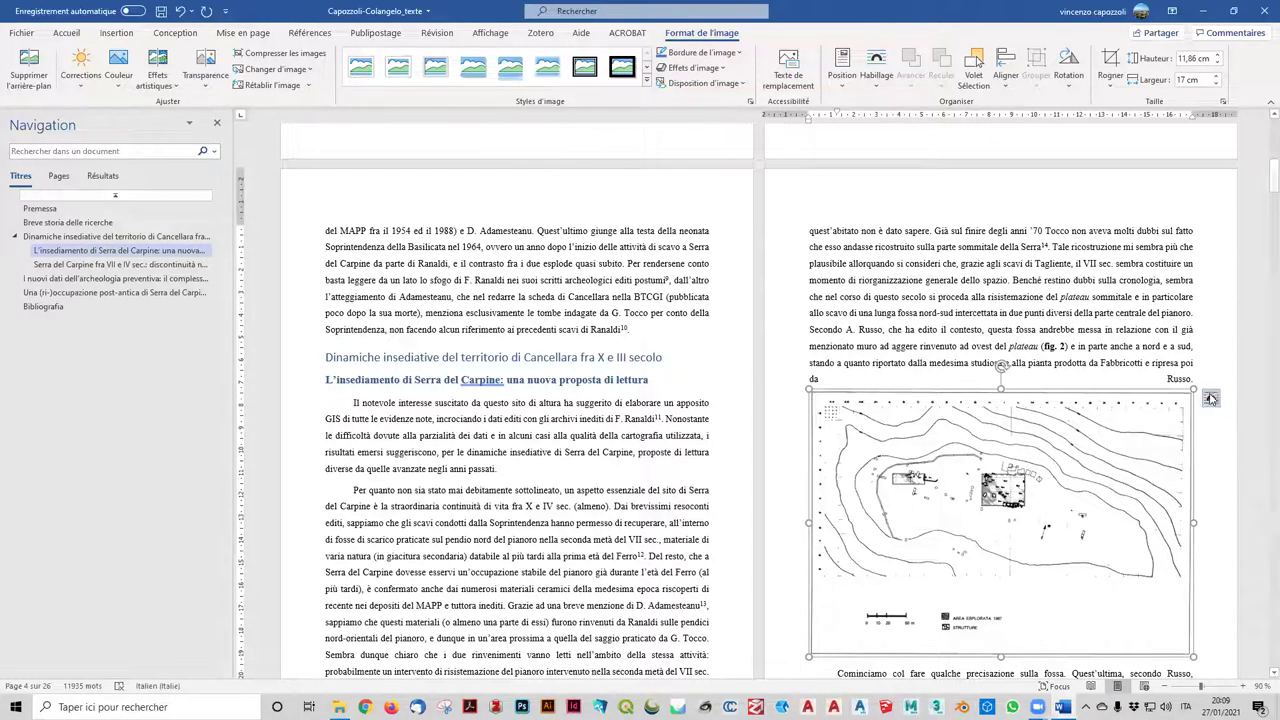
- Give the figura_2 plan square wrapping and resize it to about 7.72 × 11.07 cm
left_click(1210, 399)
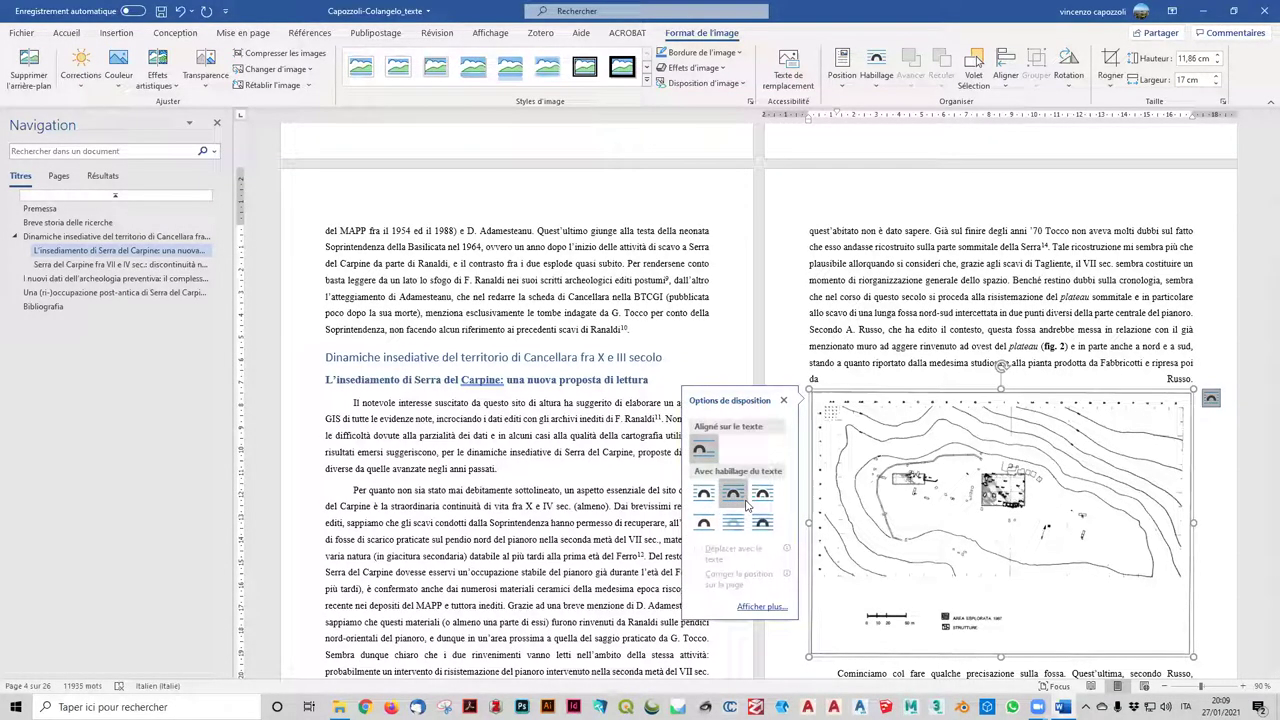
left_click(707, 500)
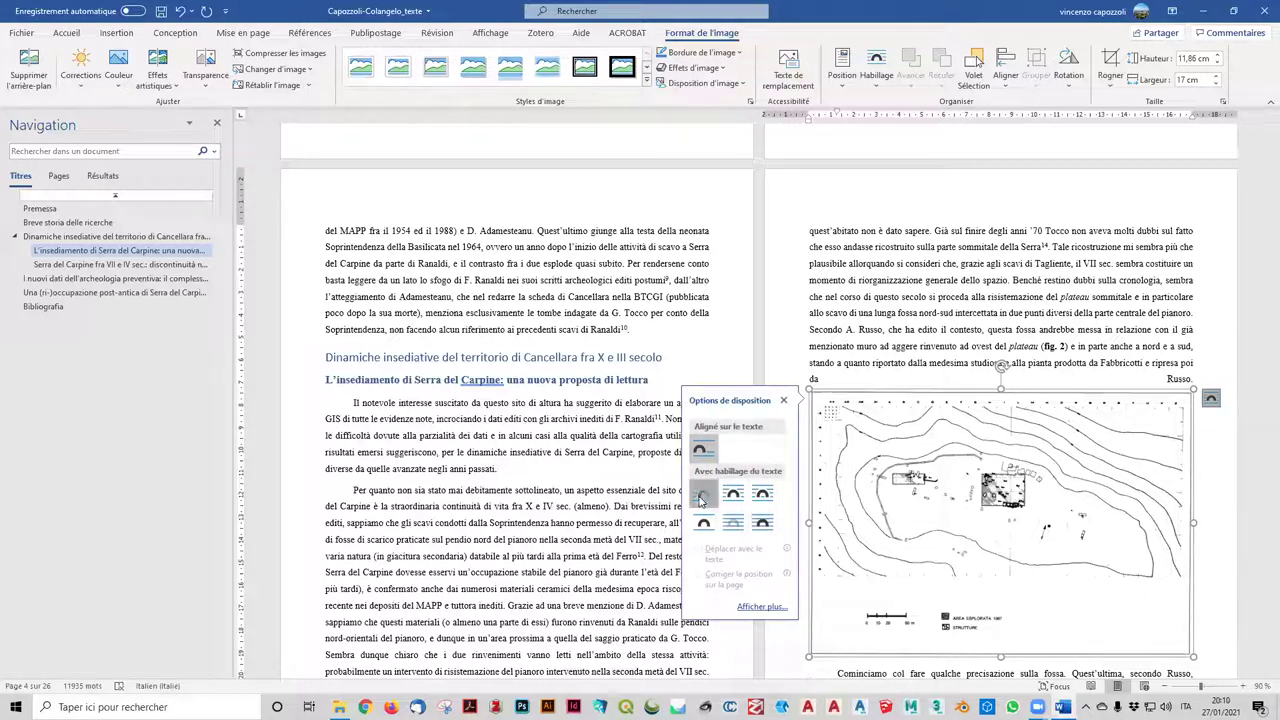
left_click_drag(1192, 405, 1098, 460)
left_click_drag(999, 483, 1086, 506)
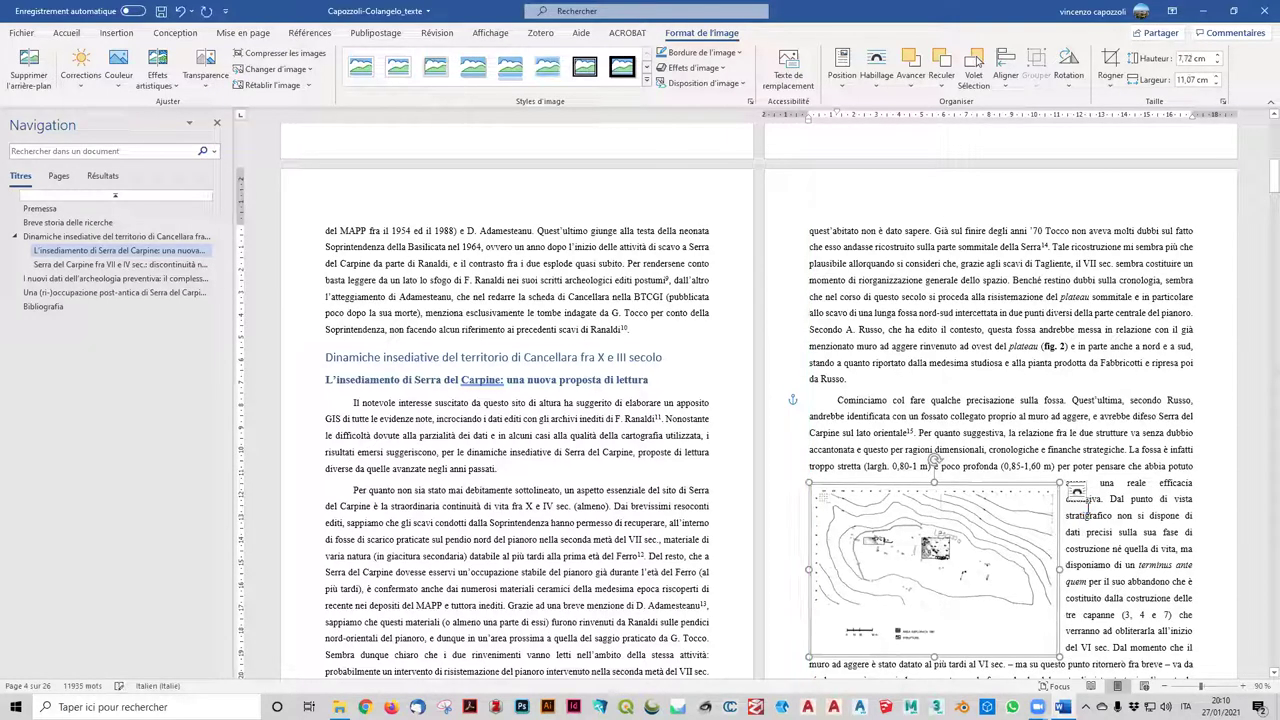
scroll(1000, 470, "down", 3)
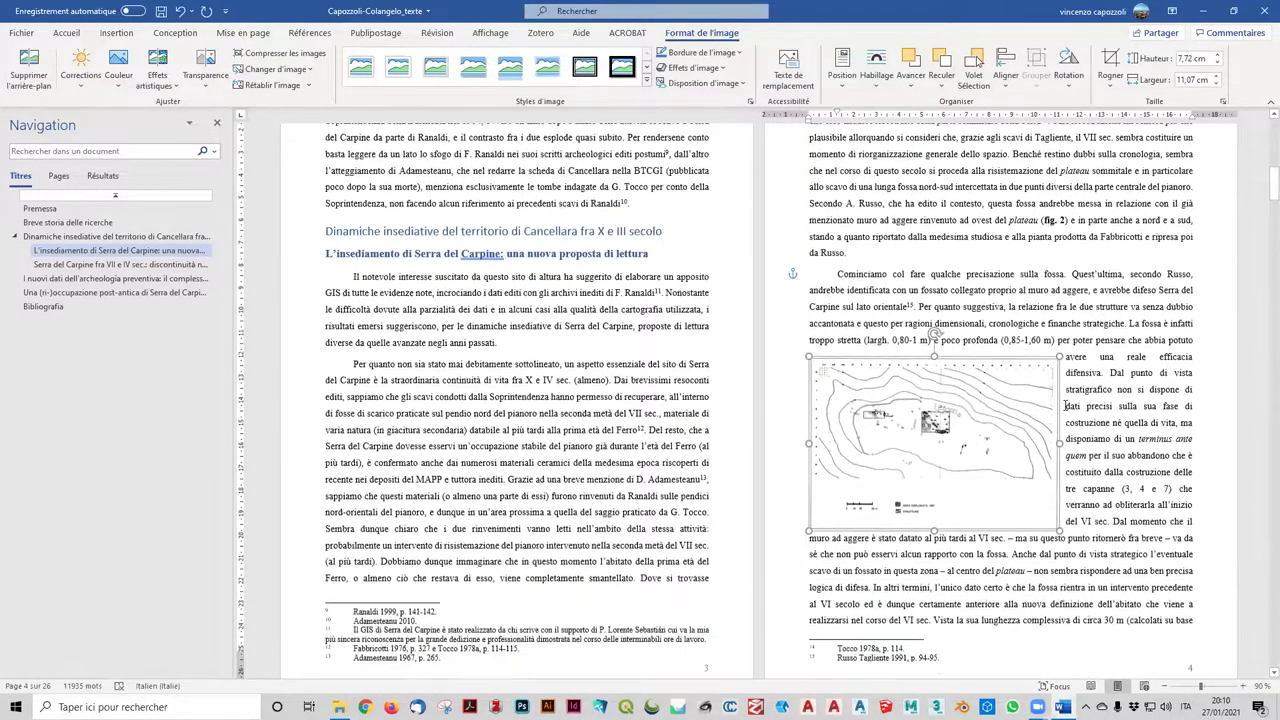
- Caption the site plan 'fig. 2 : plan des fouilles' using the fig. label
right_click(984, 455)
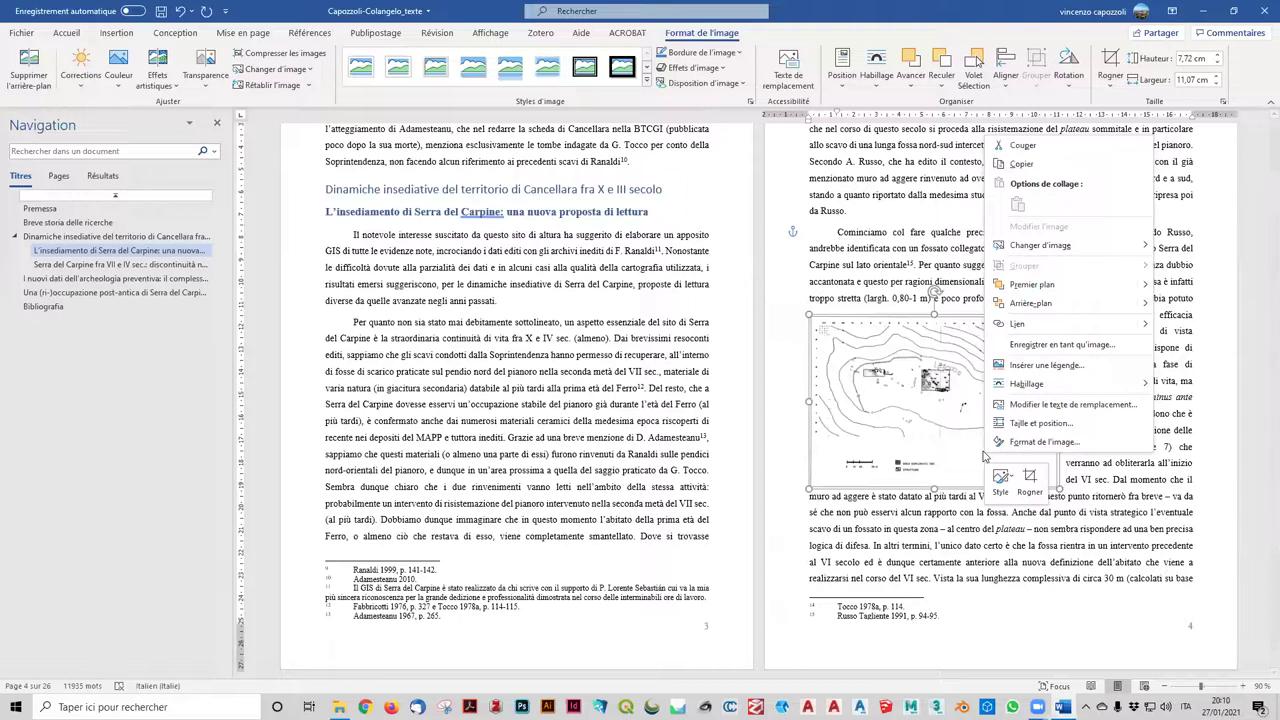
left_click(1045, 365)
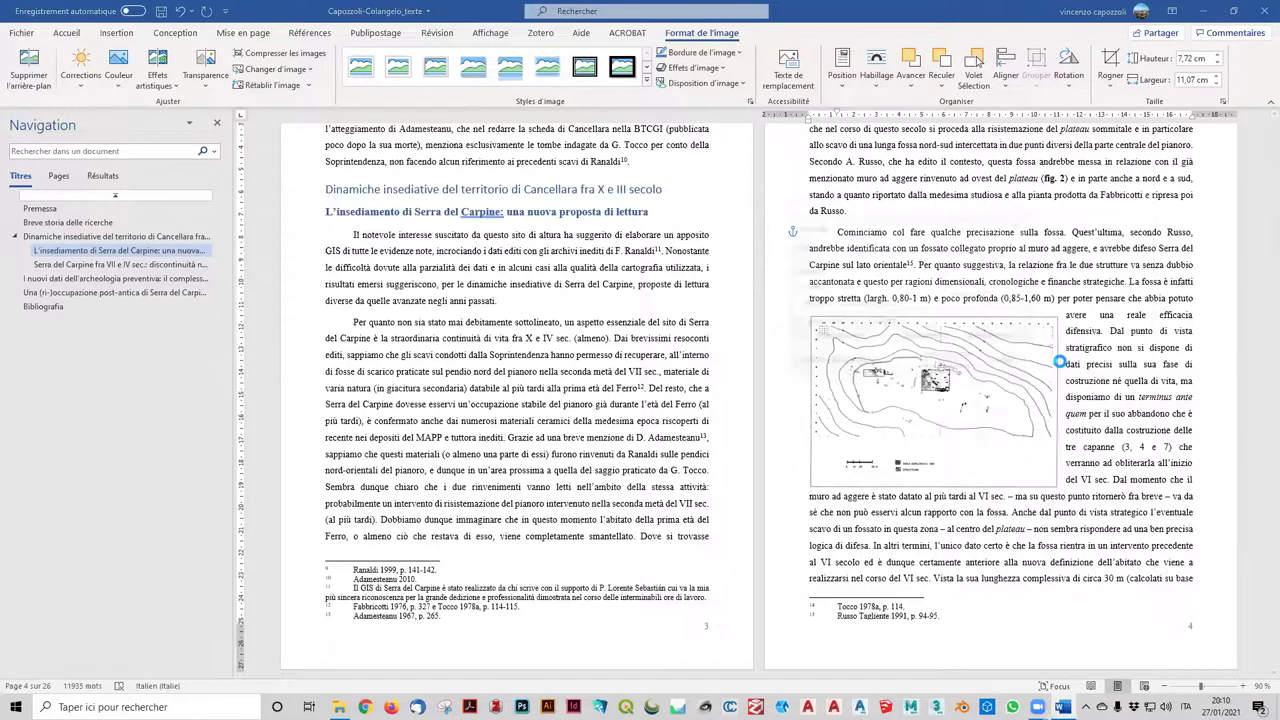
left_click(895, 288)
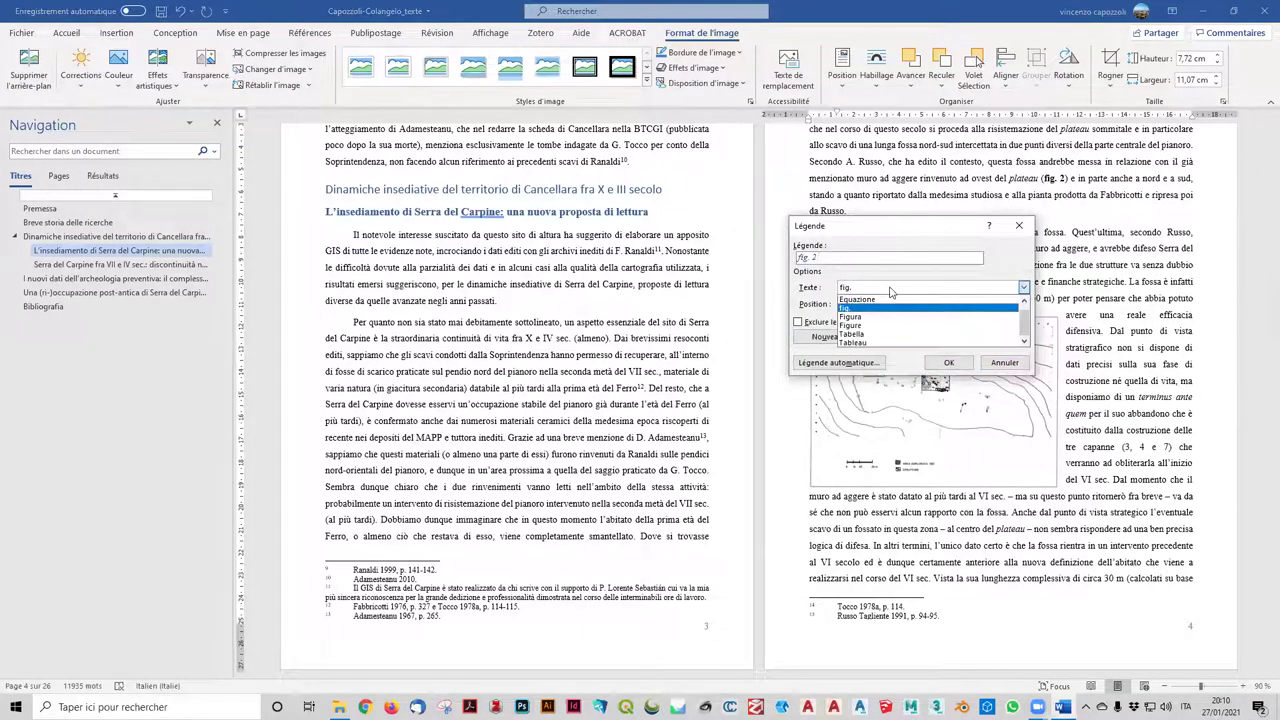
left_click(890, 297)
left_click(863, 255)
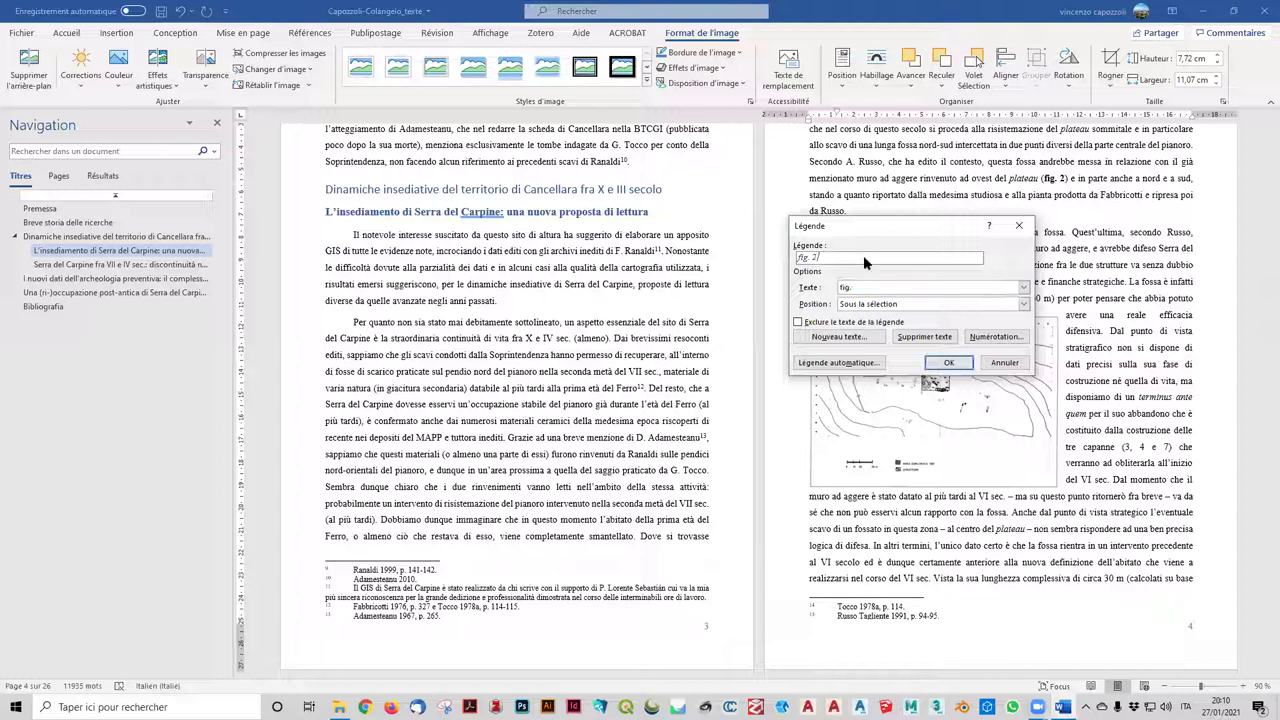
type(":plan des fouilles")
key("Return")
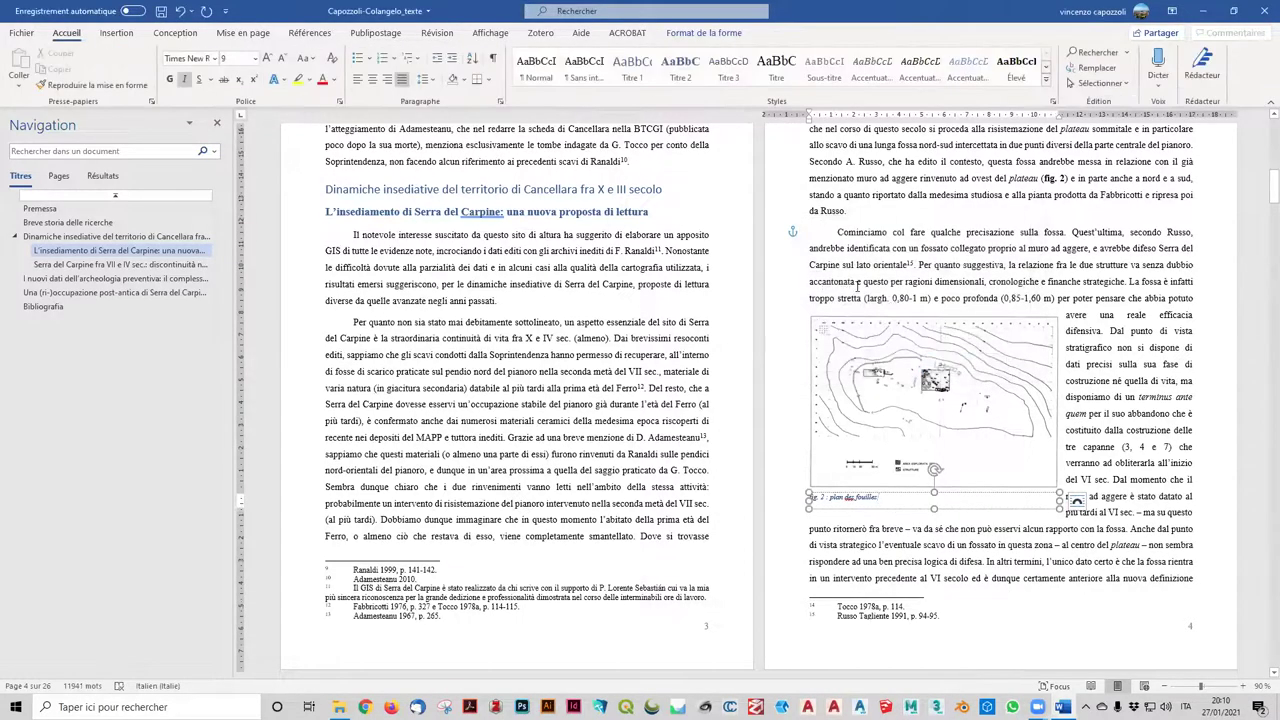
- Group the site plan with its caption, then reselect the grouped figure
right_click(903, 376)
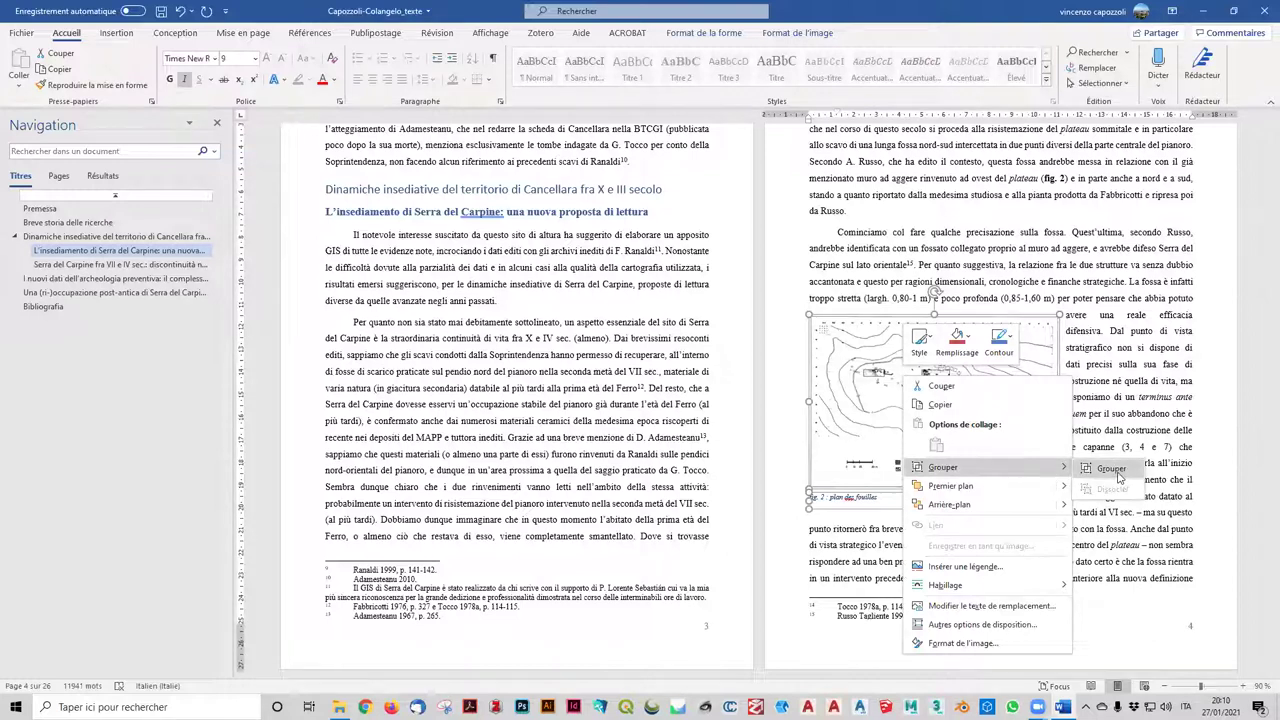
left_click(1105, 472)
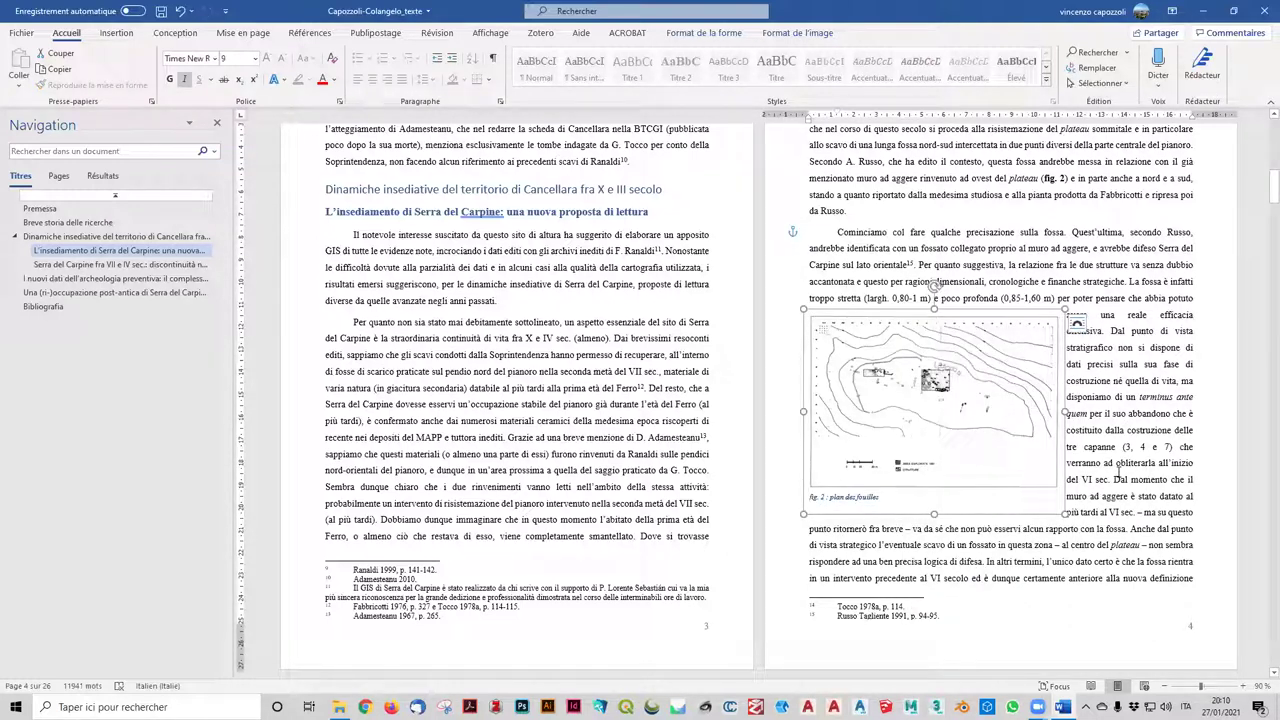
left_click(1118, 452)
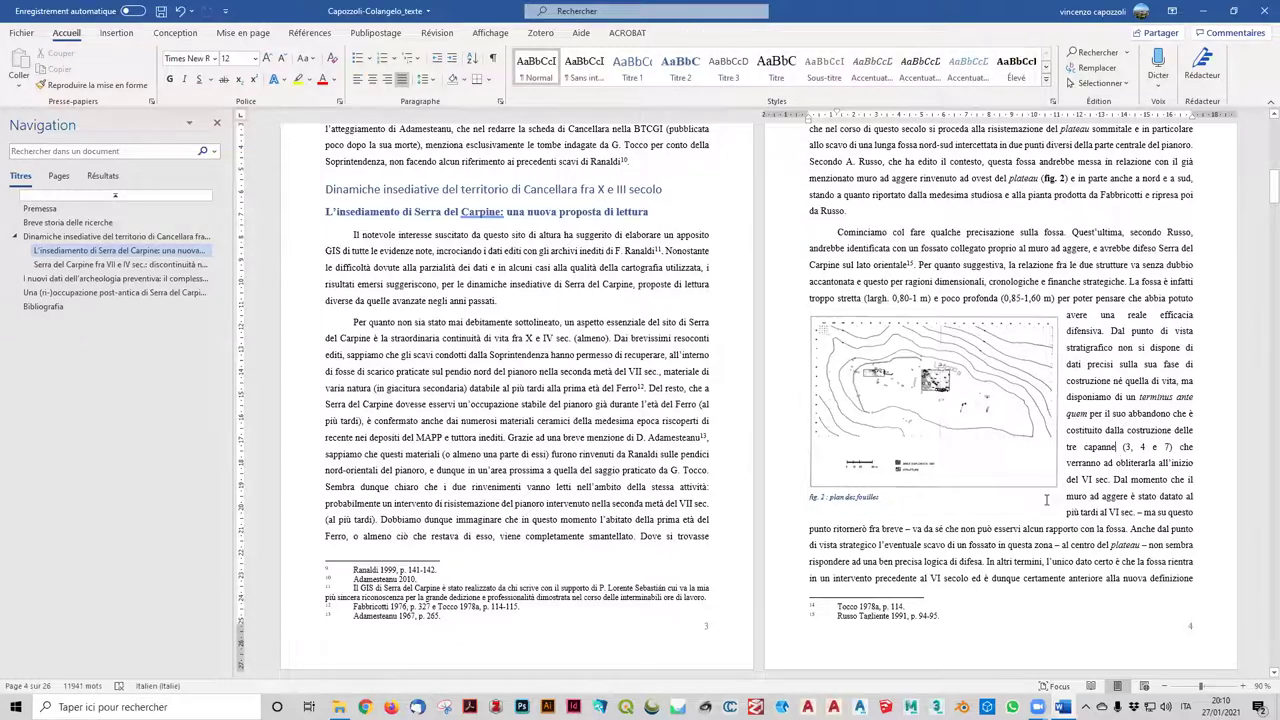
left_click(1060, 350)
left_click(1065, 362)
left_click(975, 441)
- Set the captioned site plan's Haut and Bas wrap distances to 1 cm in Habillage du texte
right_click(975, 441)
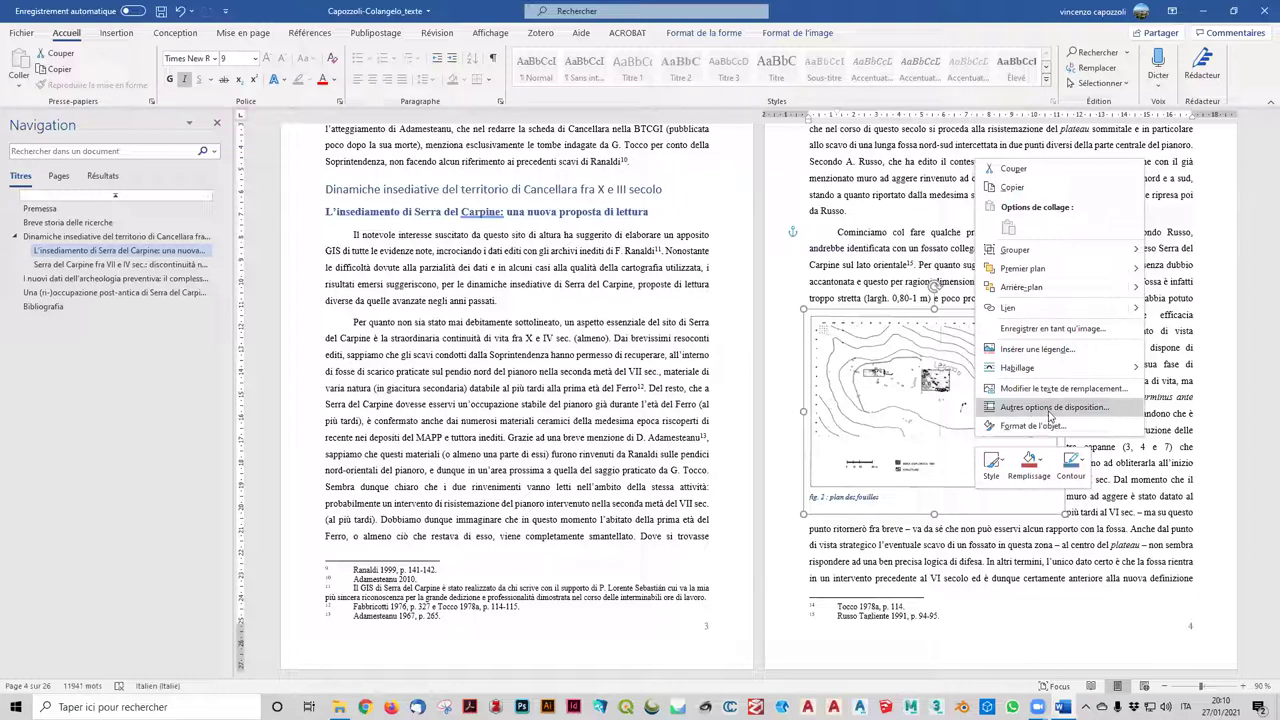
left_click(1050, 408)
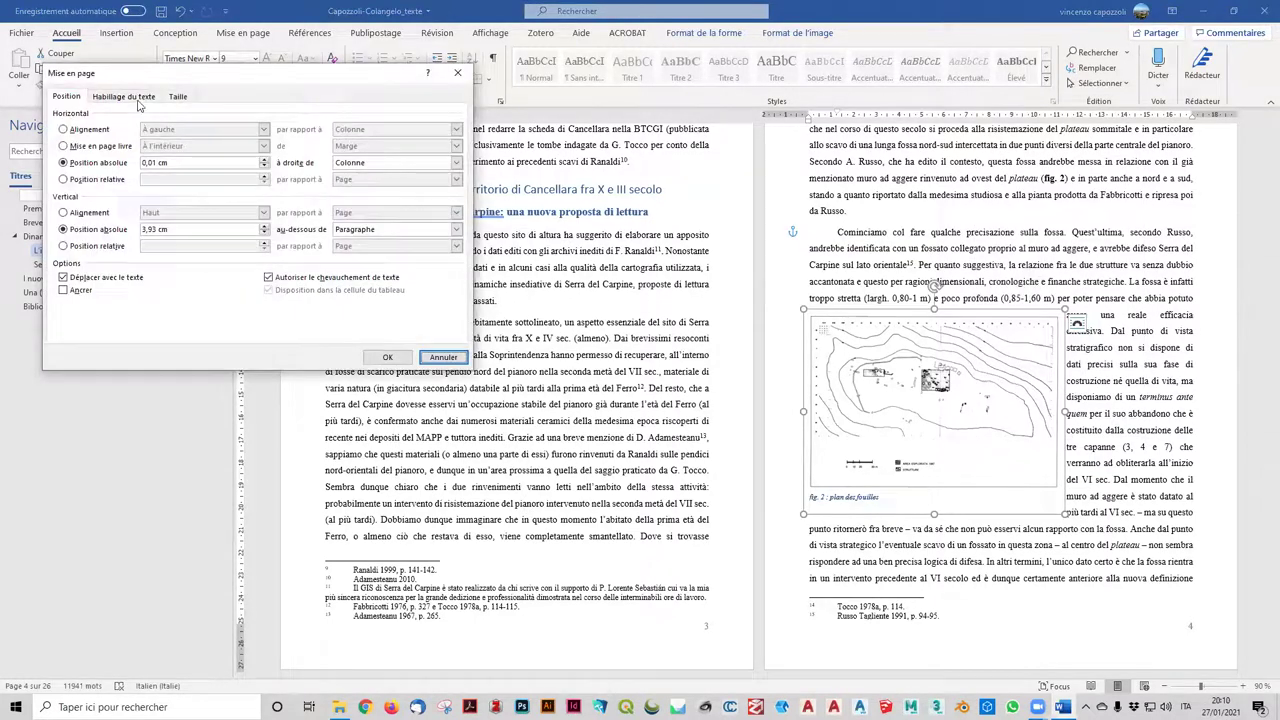
left_click(124, 96)
key("ctrl+shift+Tab")
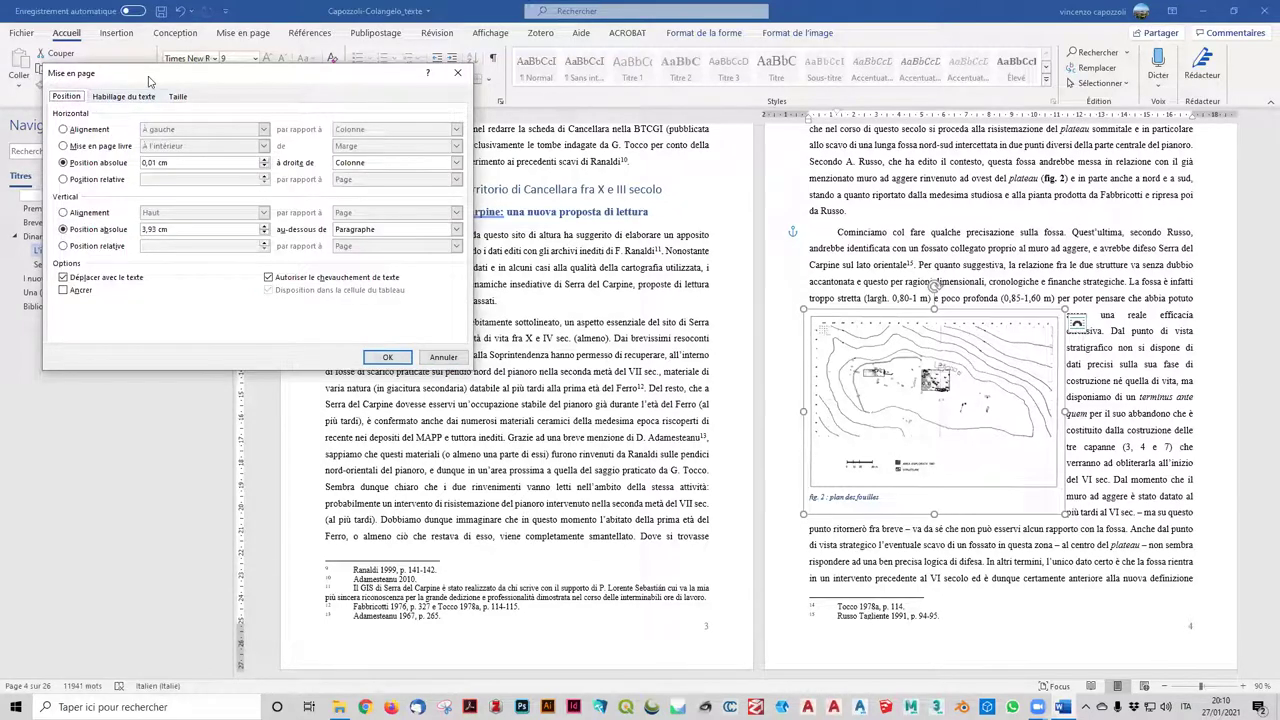
left_click(145, 99)
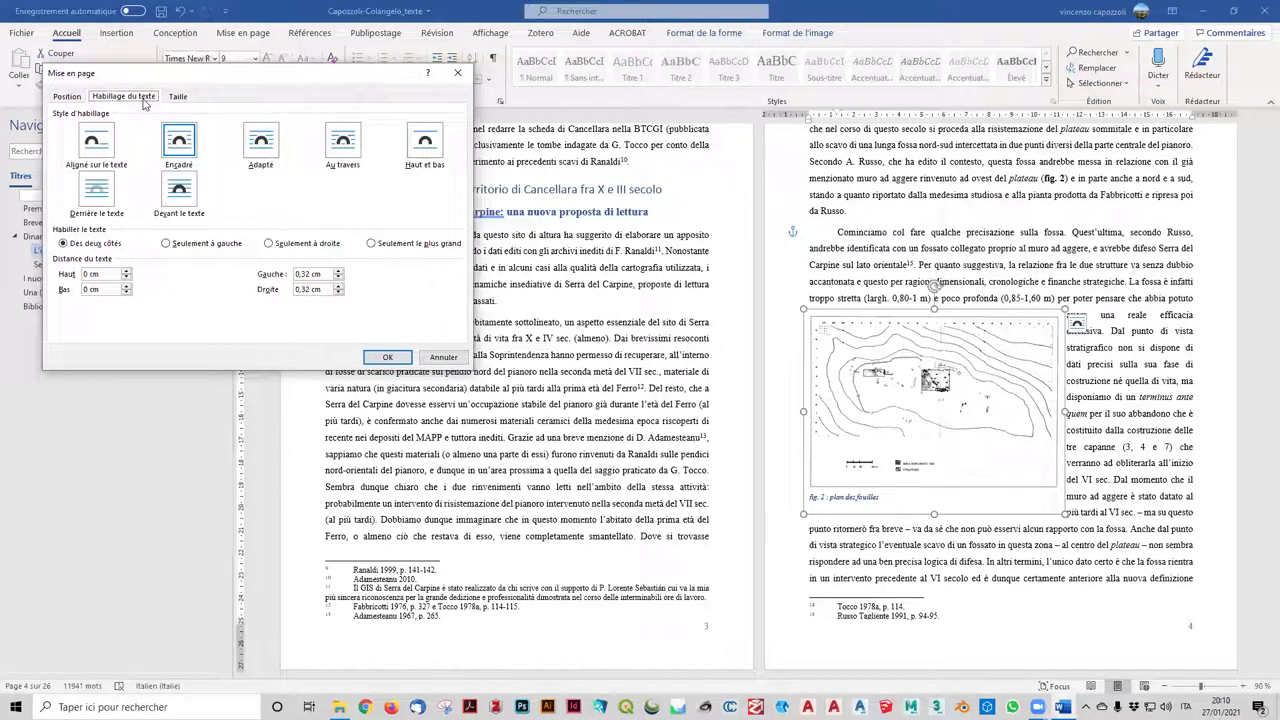
left_click_drag(257, 80, 511, 154)
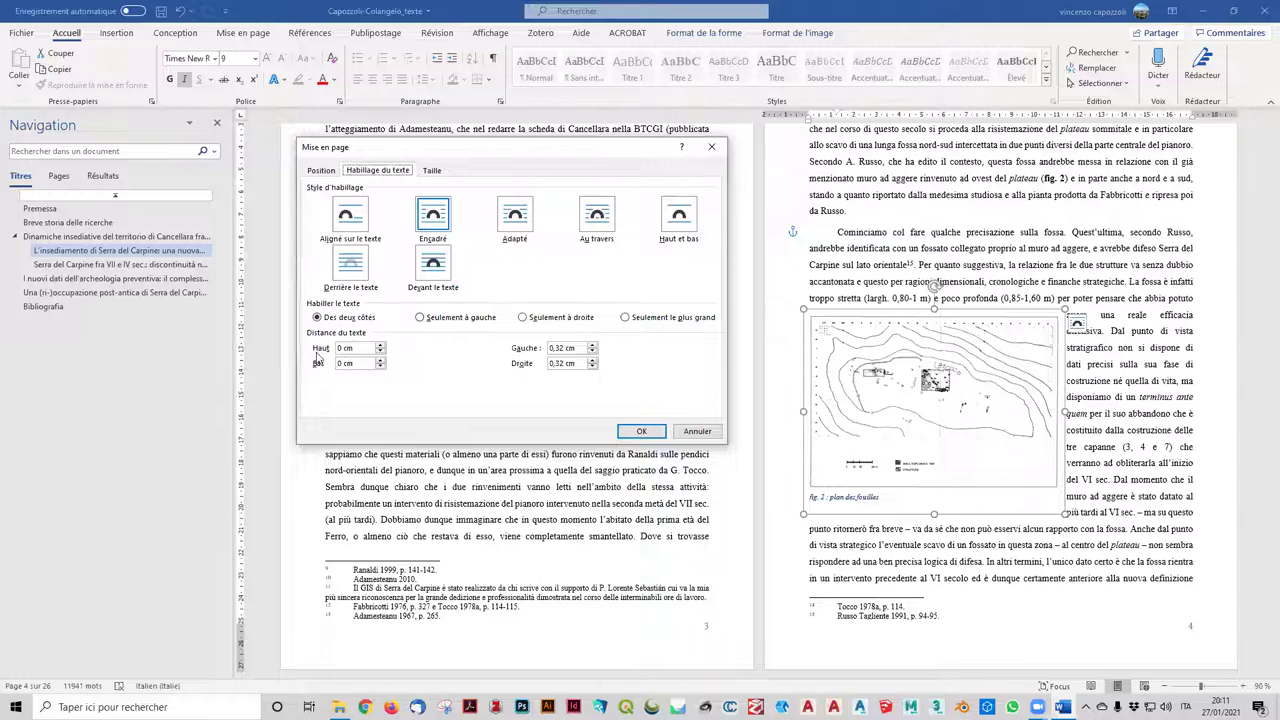
double_click(340, 347)
type("1")
double_click(340, 363)
type("1")
left_click(665, 430)
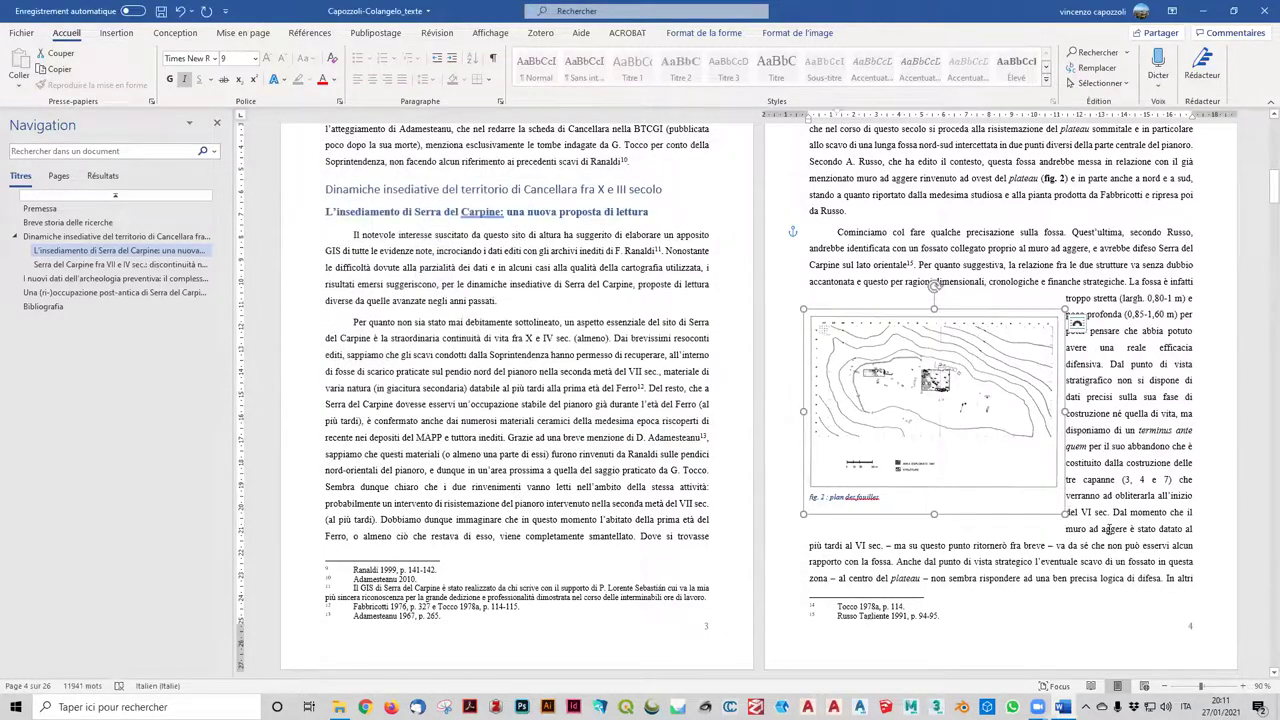
left_click(1108, 530)
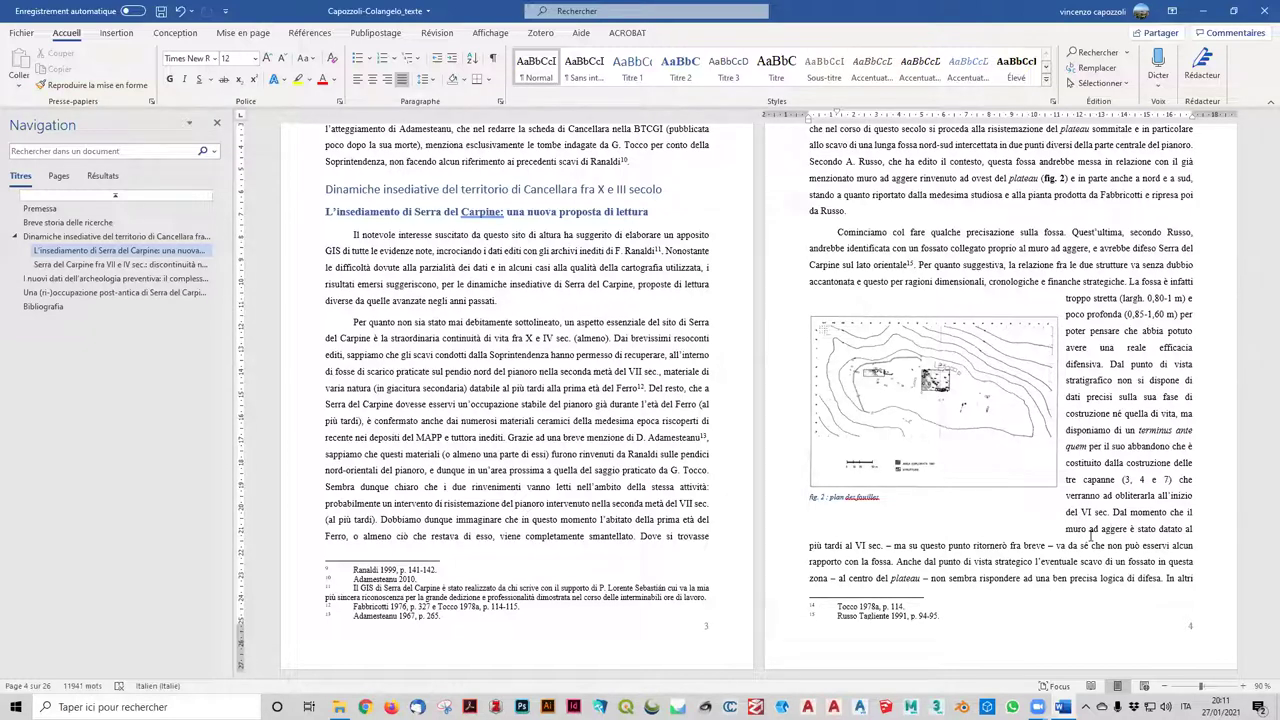
- Undo the 1 cm wrap spacing and place the cursor on the empty line below the page 1 title
key("ctrl+z")
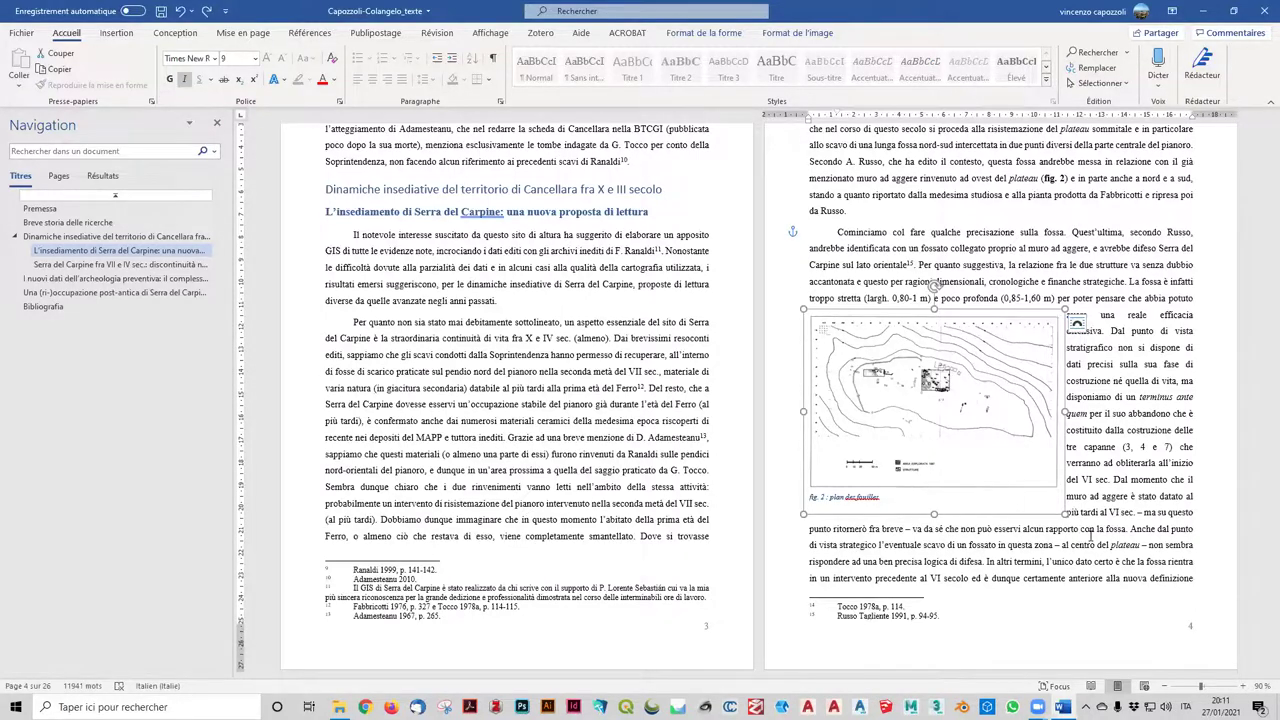
scroll(1080, 548, "down", 3)
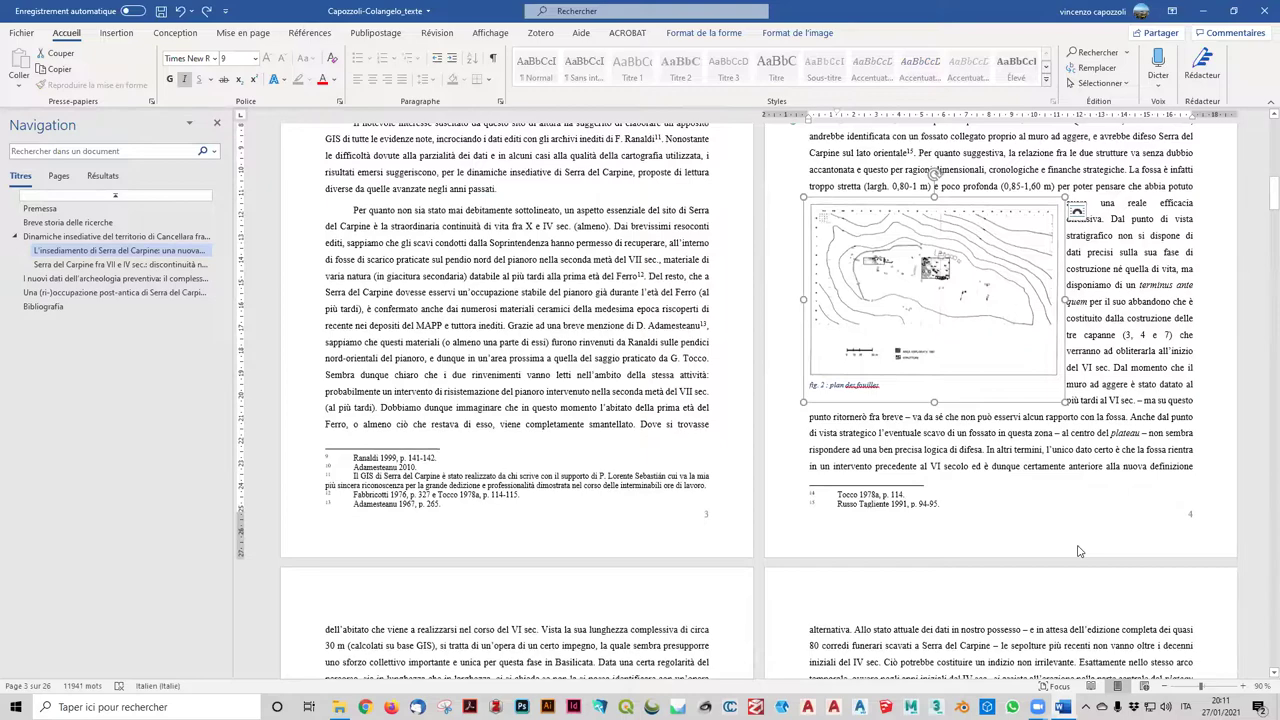
scroll(1080, 550, "up", 5)
scroll(1073, 537, "up", 2)
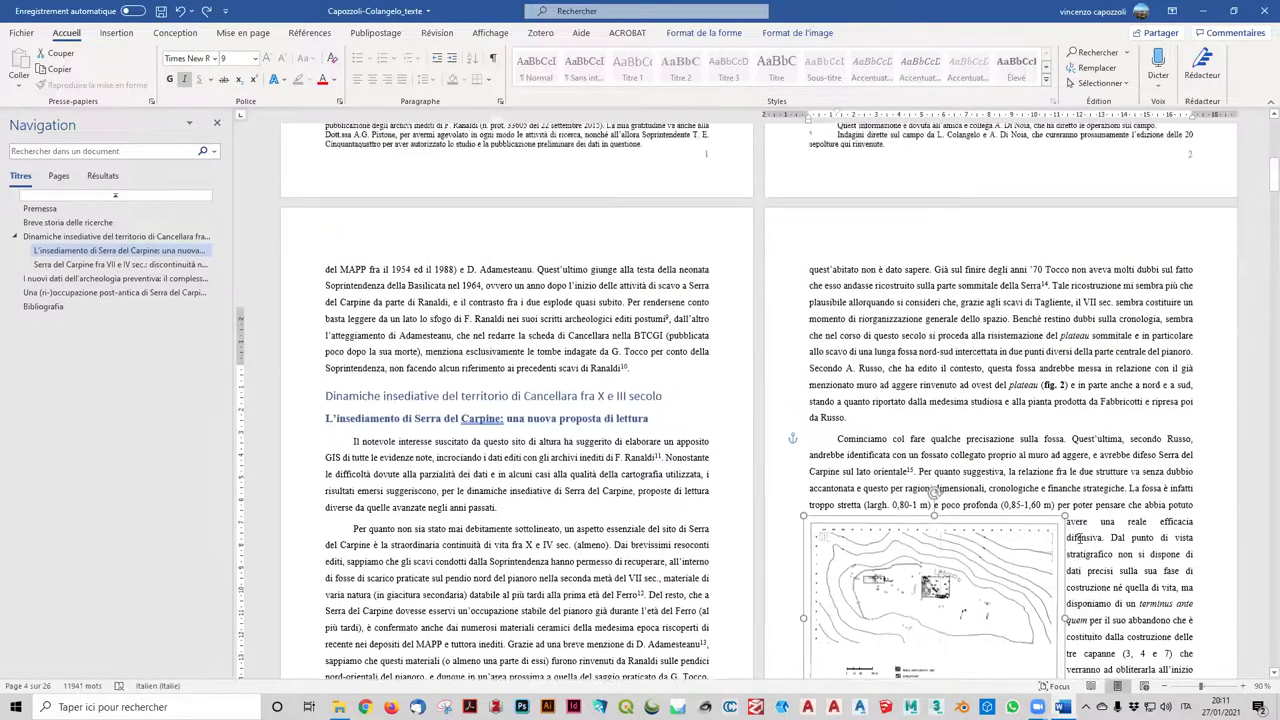
scroll(1073, 537, "up", 5)
scroll(1073, 537, "up", 5)
scroll(1073, 537, "up", 5)
scroll(1073, 537, "up", 1)
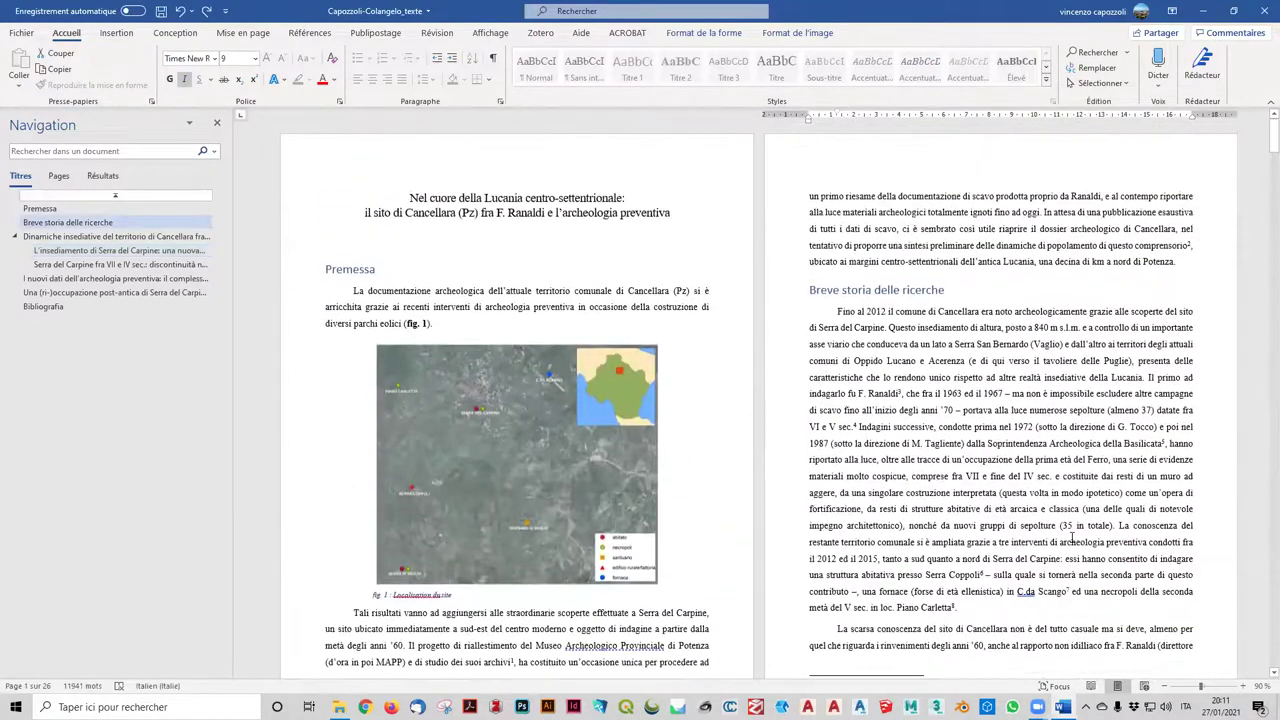
left_click(355, 240)
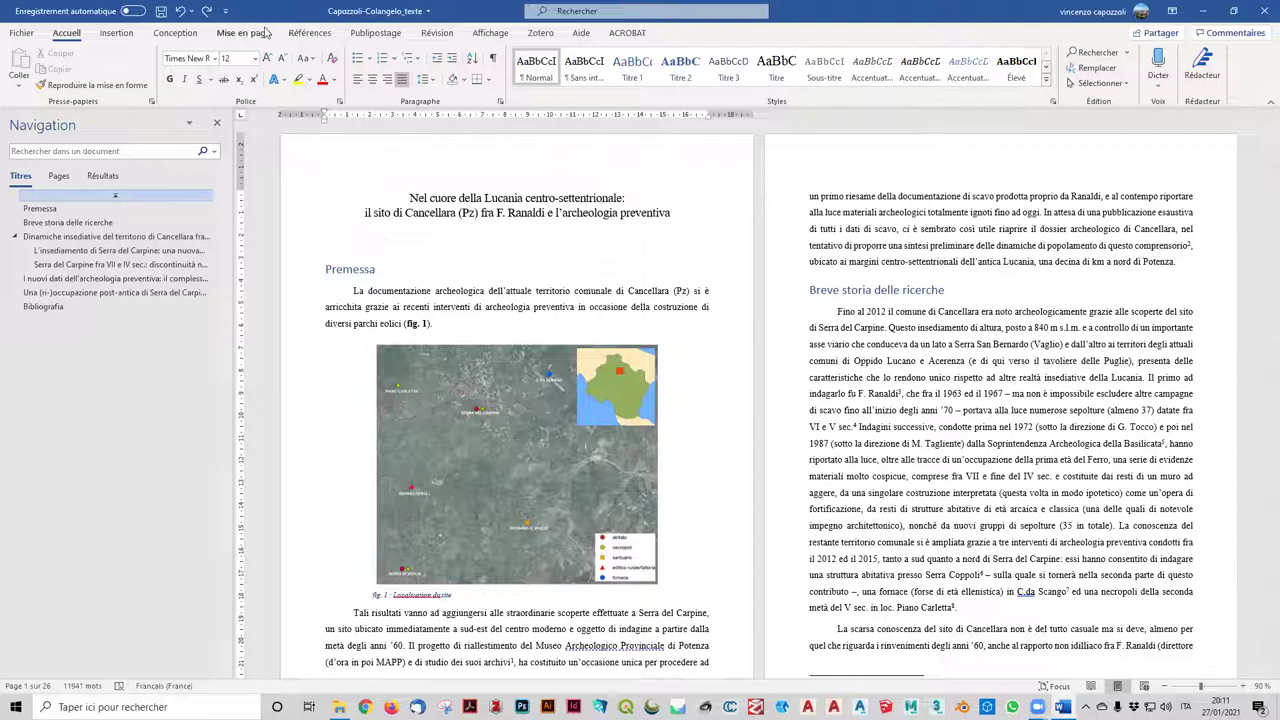
left_click(309, 33)
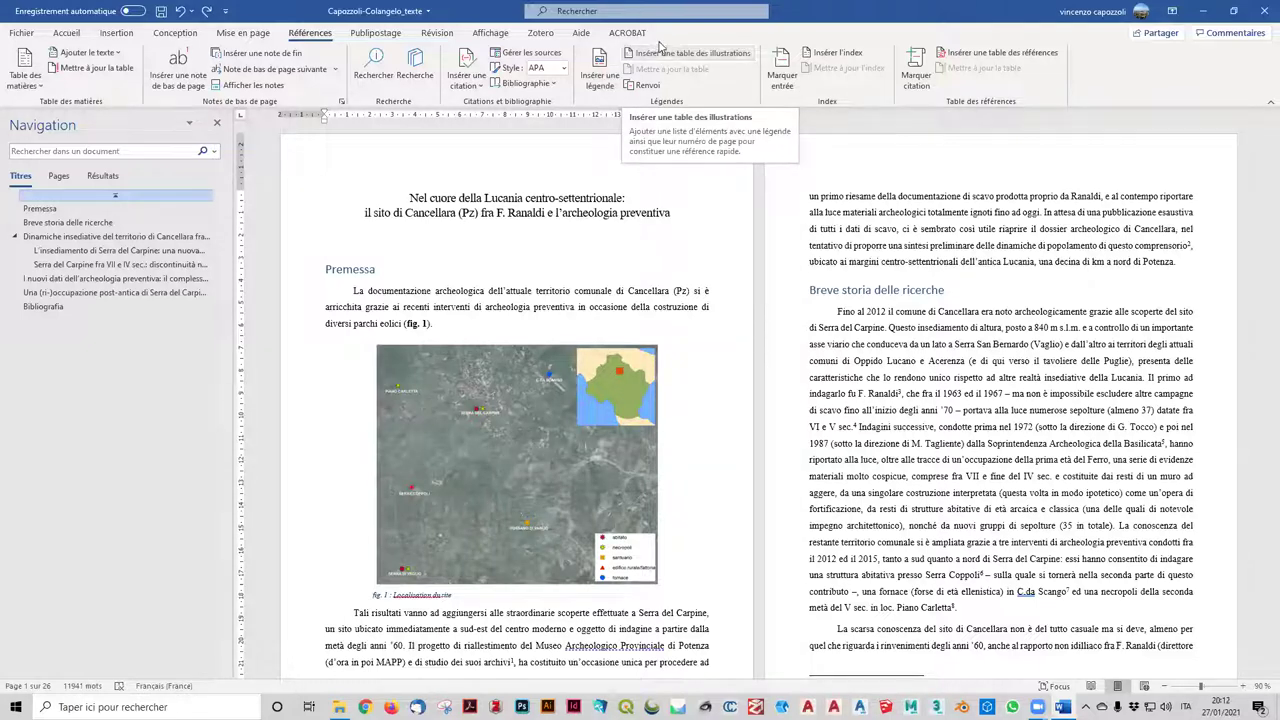
- Start a Table des illustrations with right-aligned page numbers and a dot leader
left_click(659, 60)
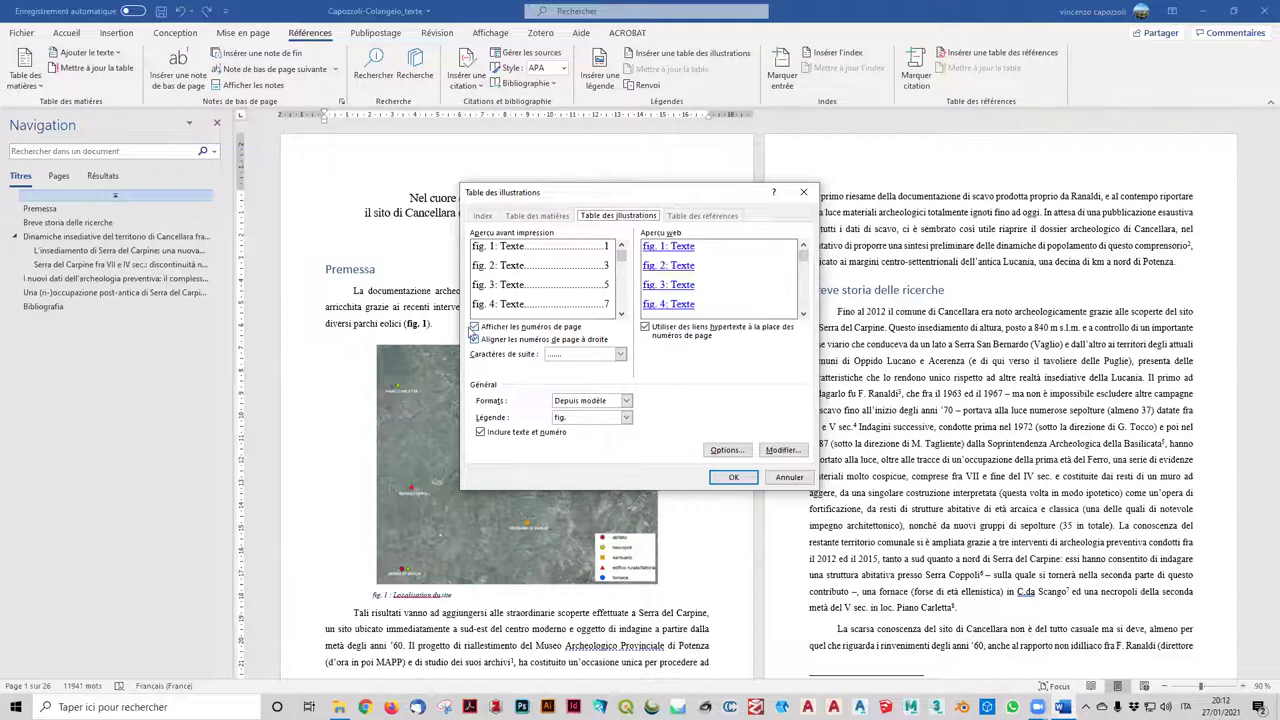
left_click(476, 327)
left_click(476, 327)
left_click(476, 340)
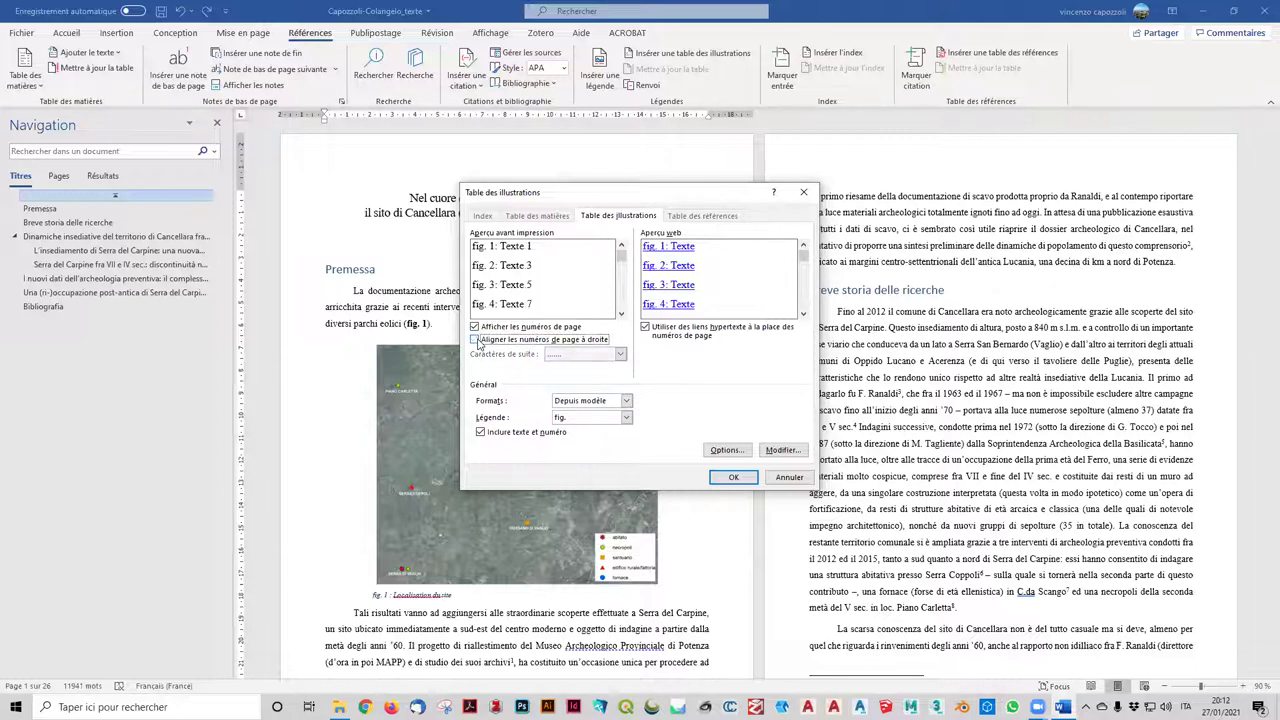
left_click(476, 340)
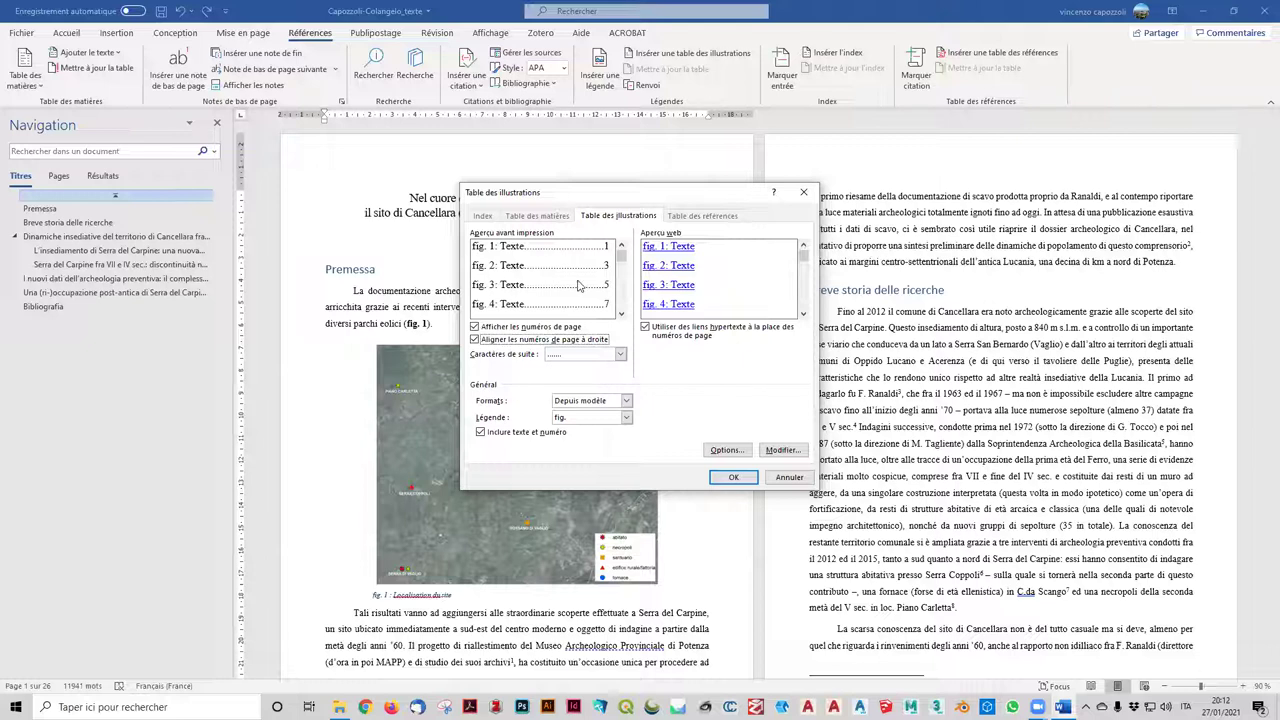
left_click(620, 354)
left_click(581, 370)
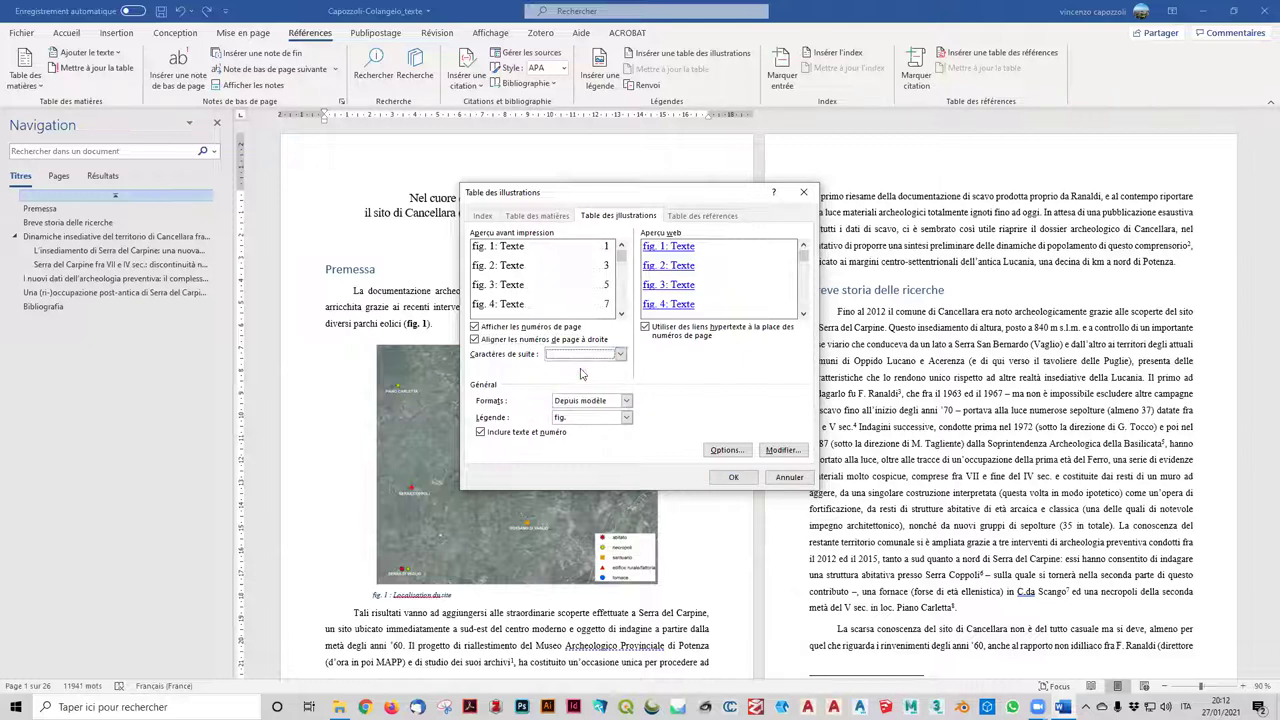
left_click(620, 354)
left_click(601, 385)
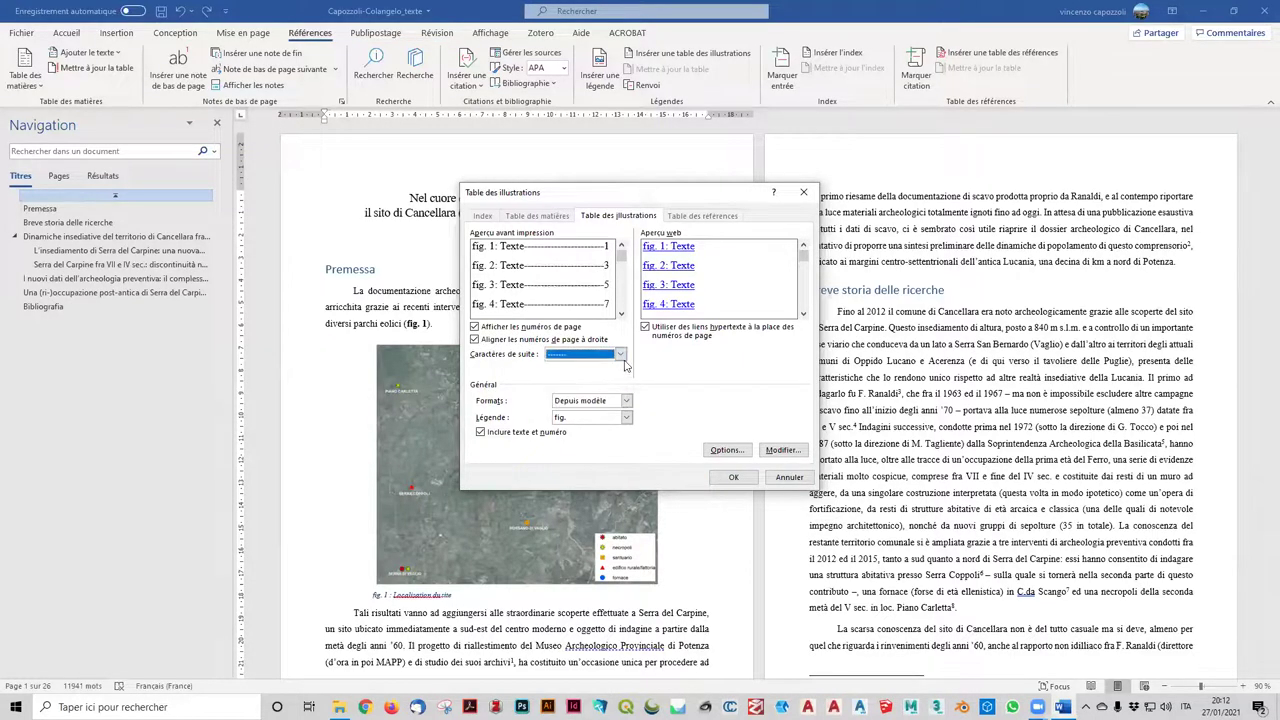
left_click(621, 354)
left_click(610, 398)
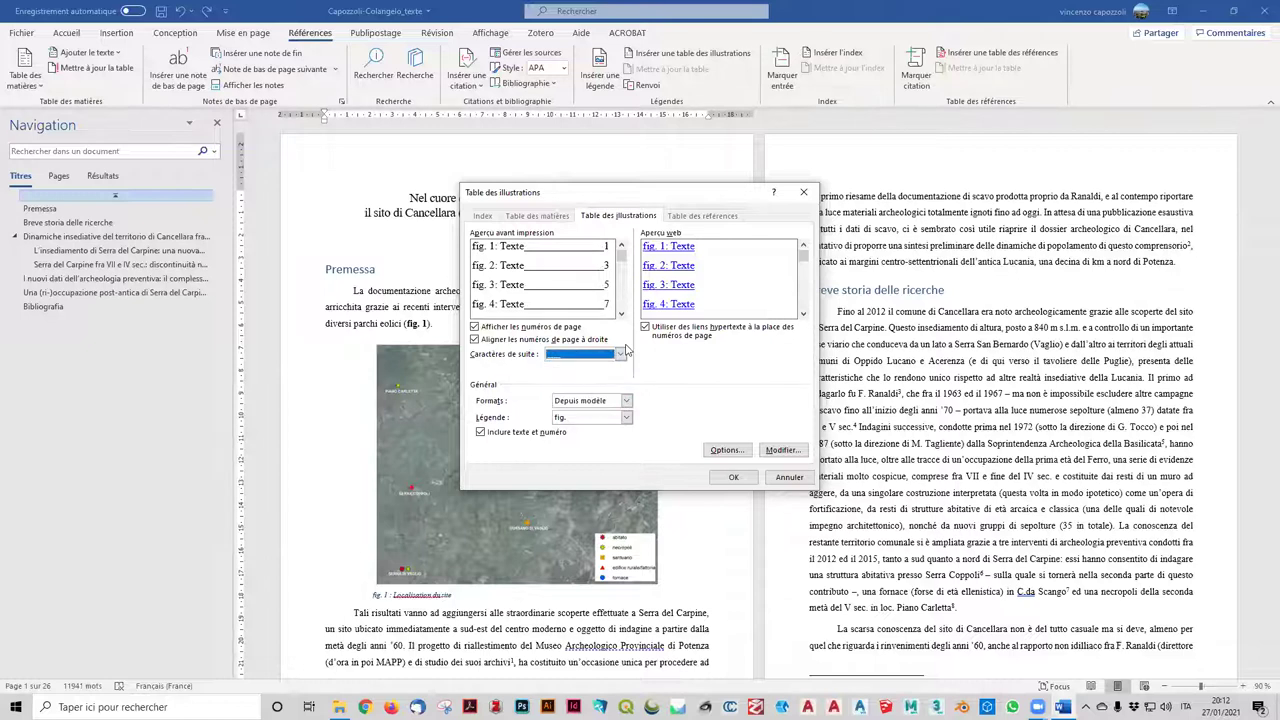
left_click(620, 354)
left_click(590, 379)
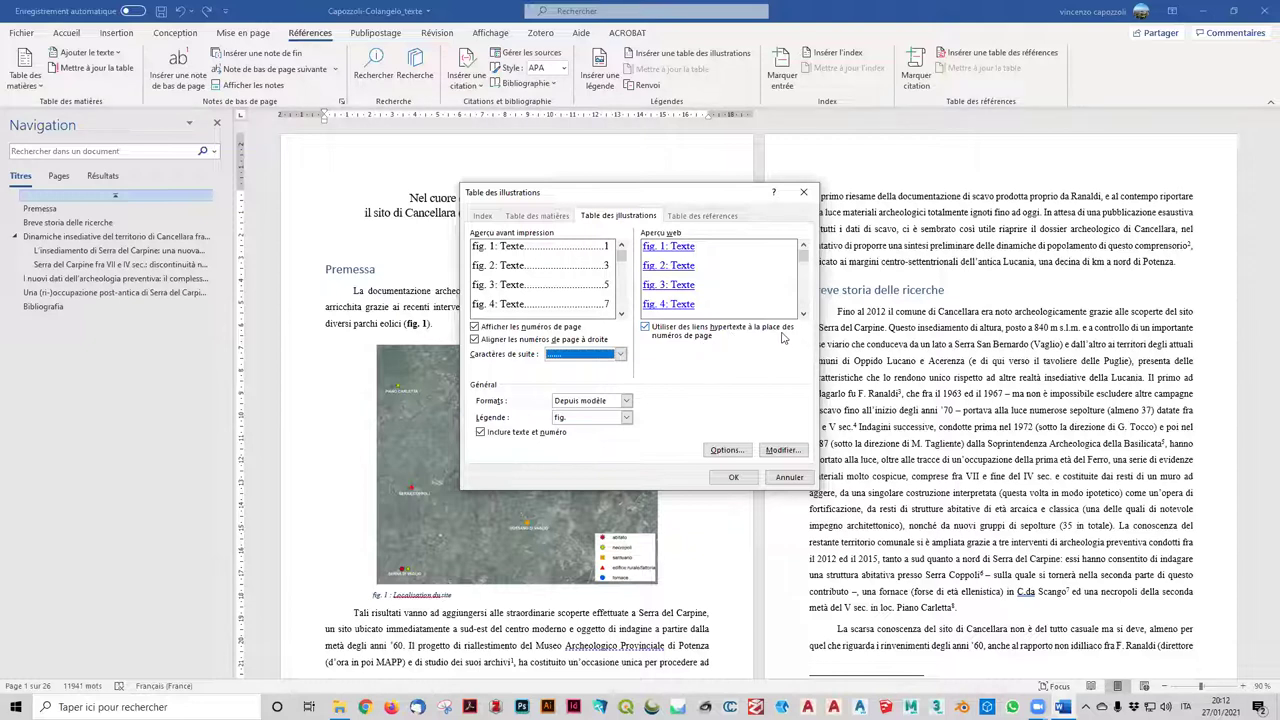
- Keep 'Utiliser des liens hypertexte' checked and insert the table of figures
left_click(656, 333)
left_click(656, 334)
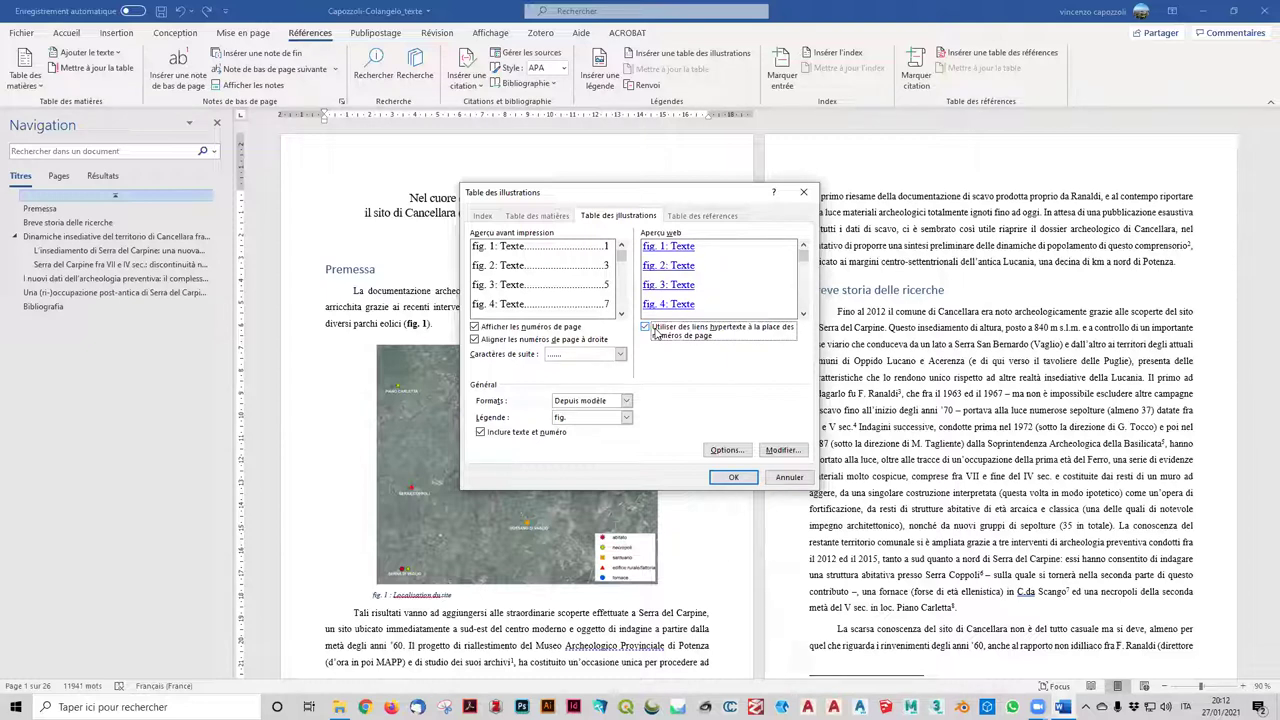
left_click(656, 334)
left_click(656, 334)
left_click(745, 449)
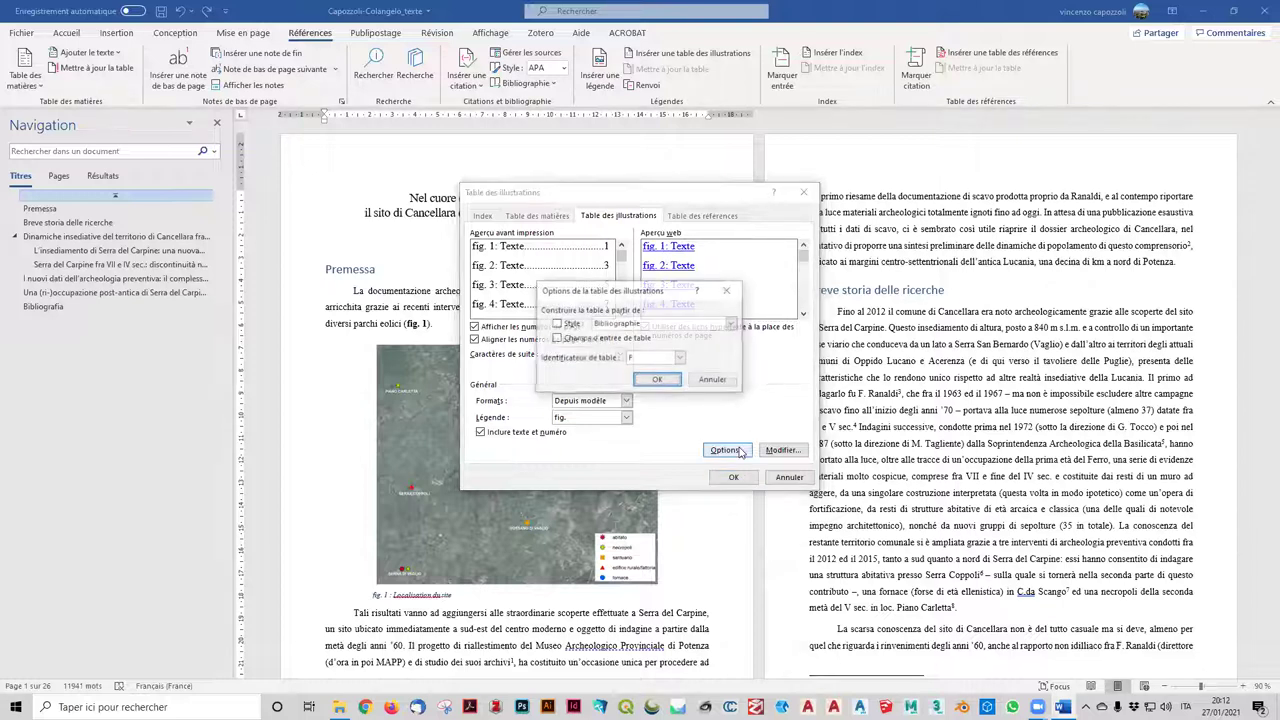
left_click(727, 290)
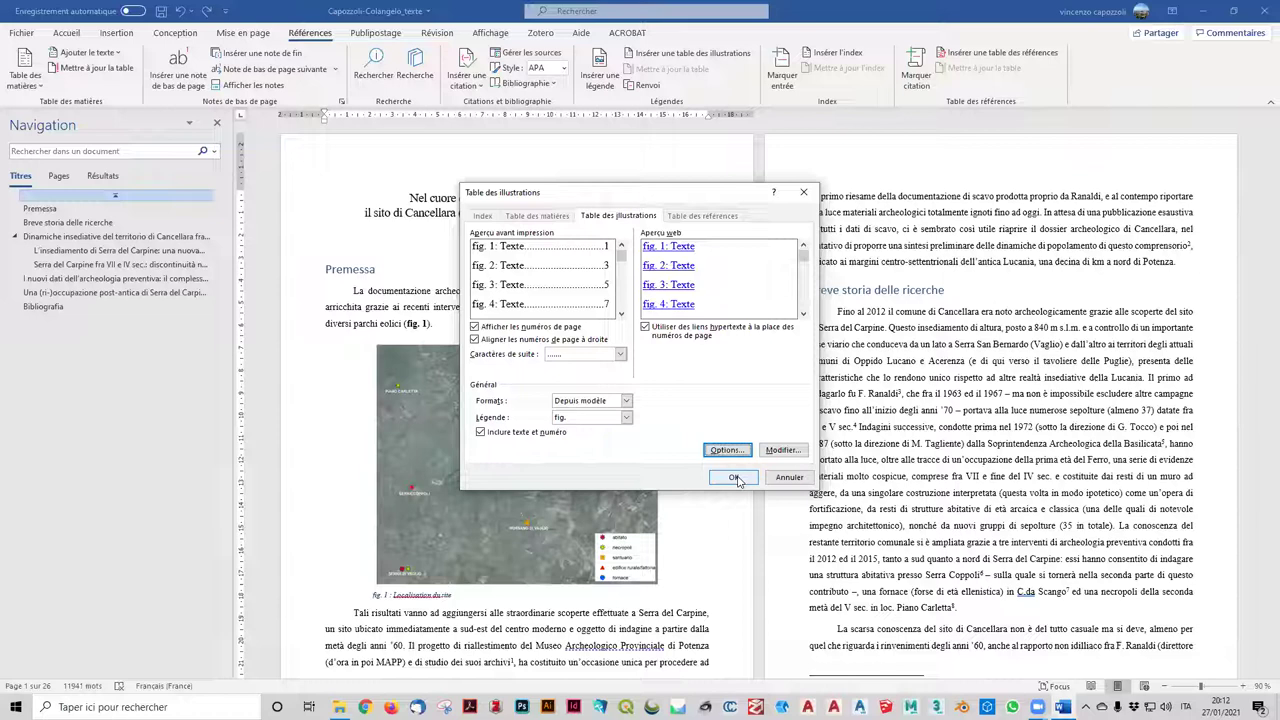
left_click(735, 478)
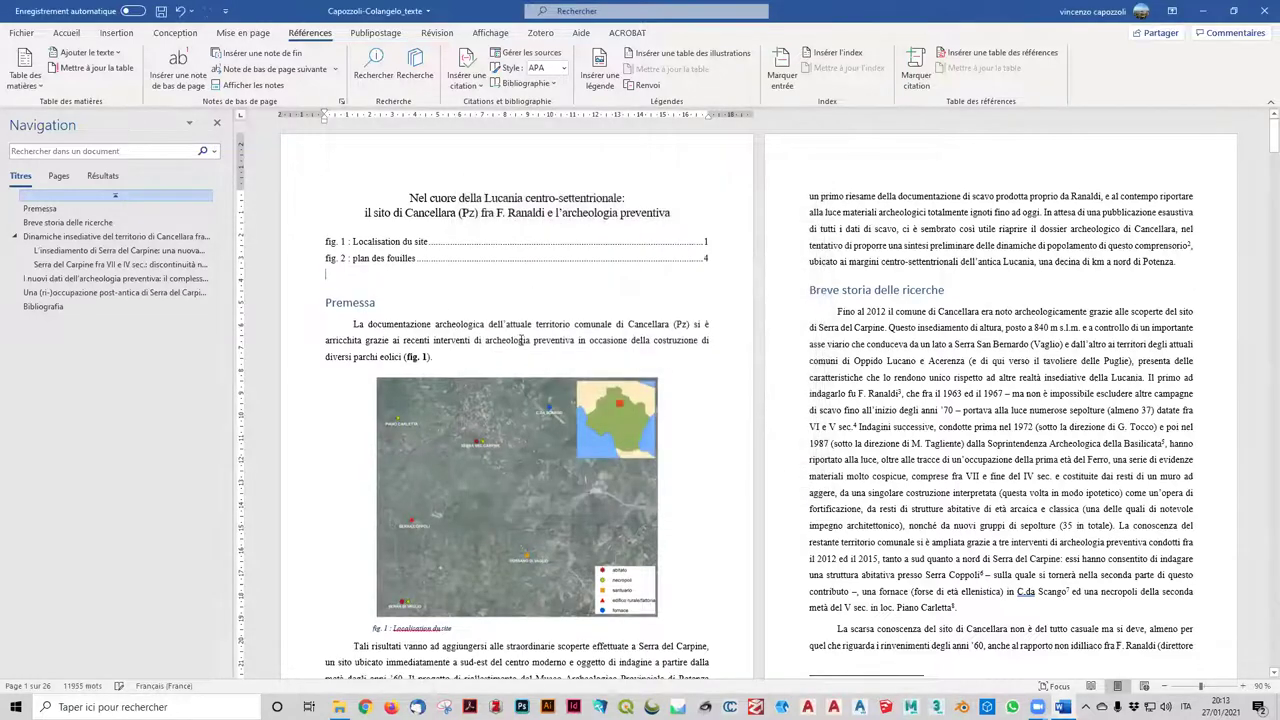
- Follow the table of figures link to the fig. 2 'plan des fouilles' caption on page 4
left_click(376, 241)
left_click(377, 281)
mouse_move(393, 242)
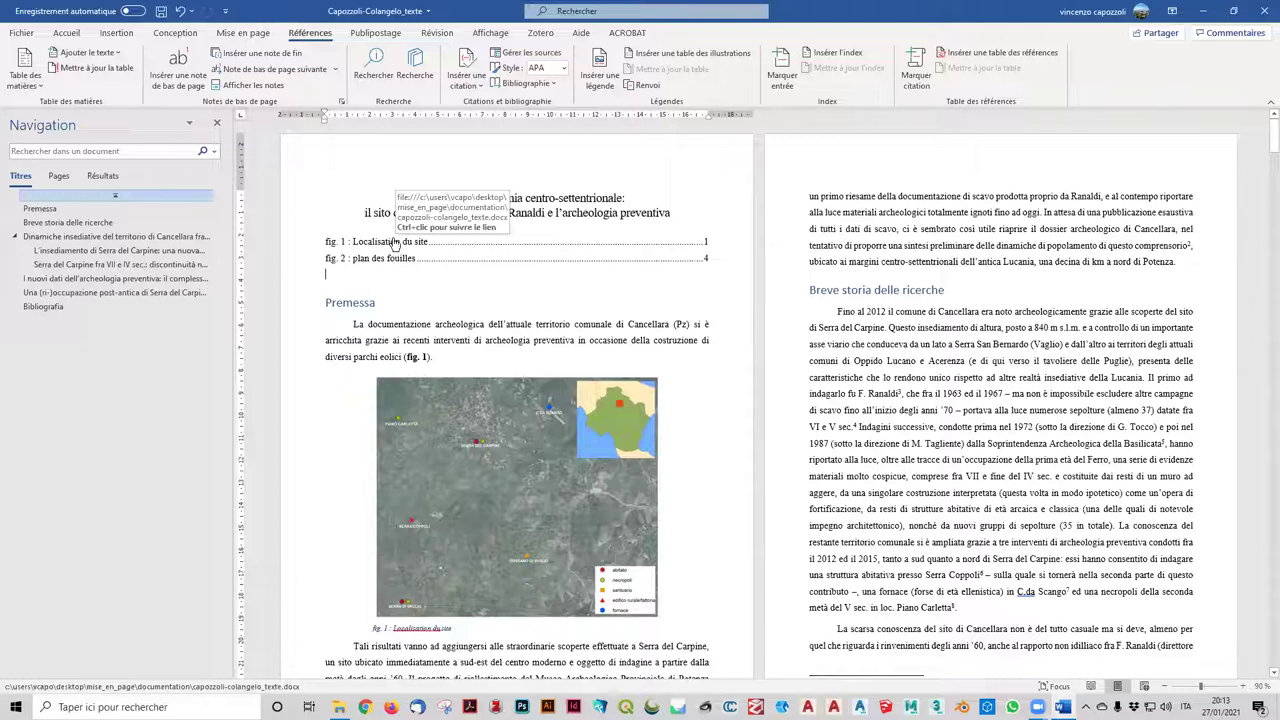
double_click(395, 243)
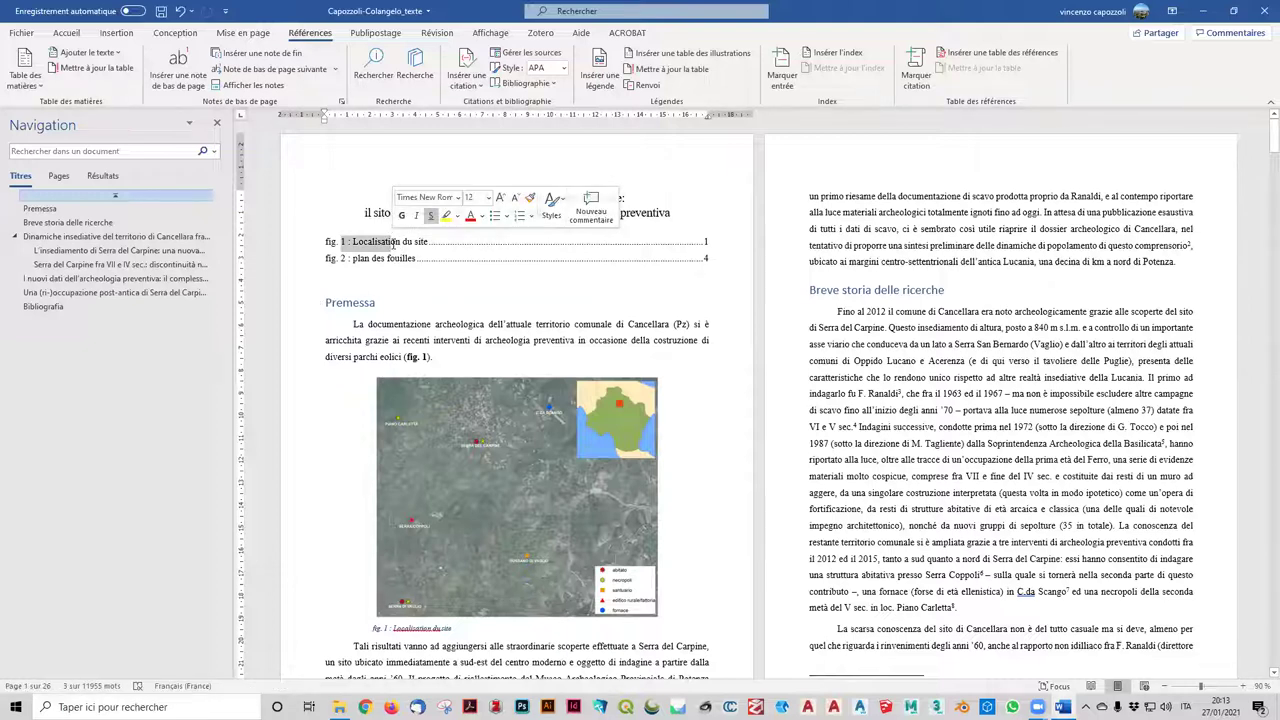
left_click(396, 259, "ctrl")
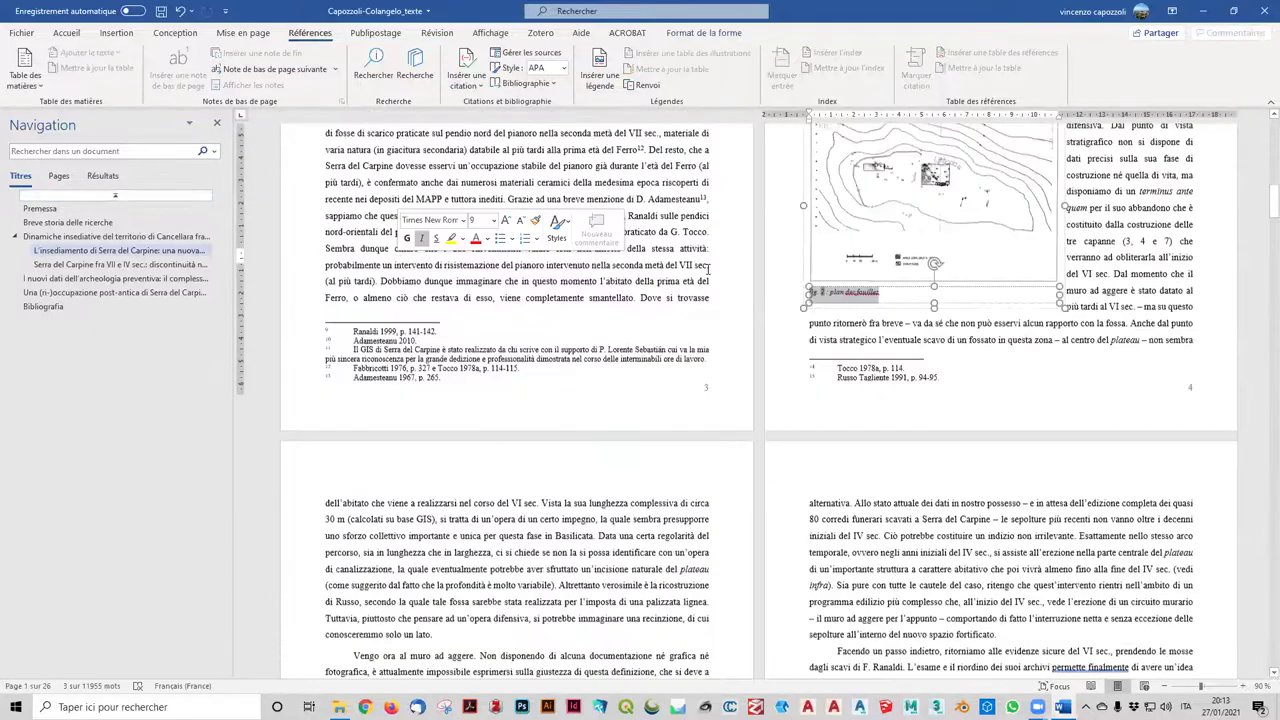
scroll(709, 268, "down", 1)
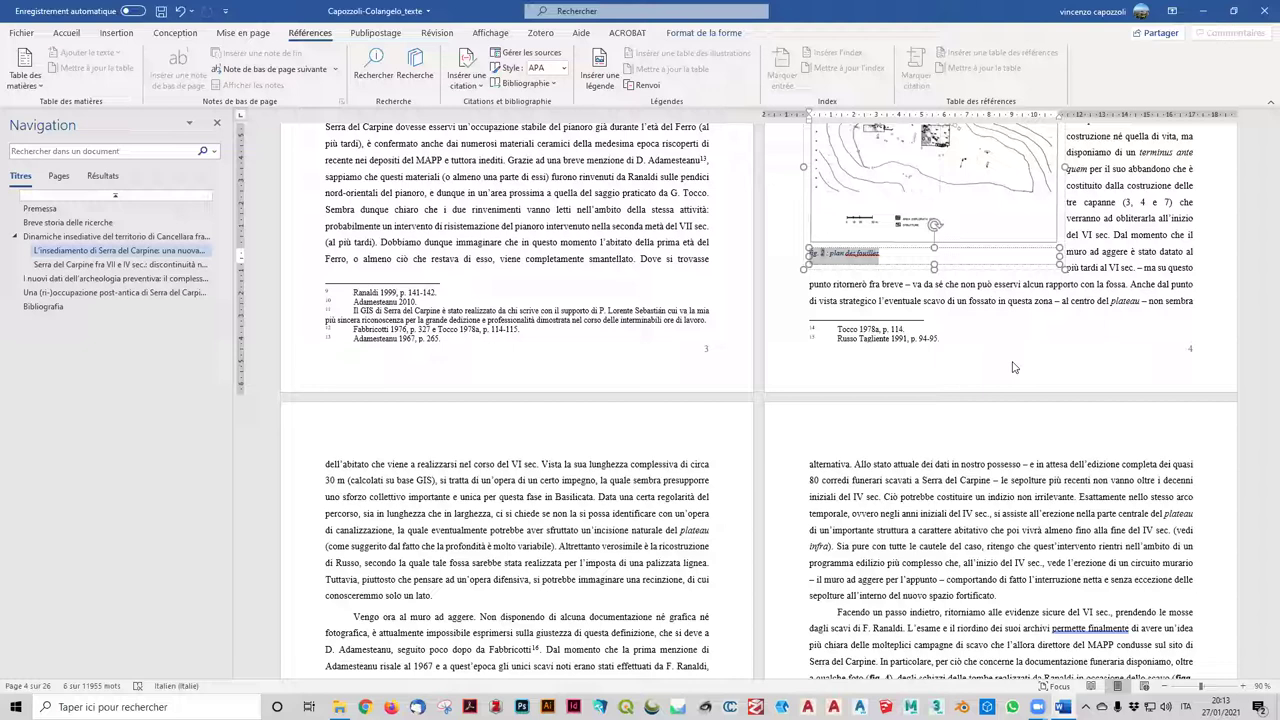
- Close the Word article without saving, then open ex_Planches in a maximized PowerPoint window
left_click(1262, 8)
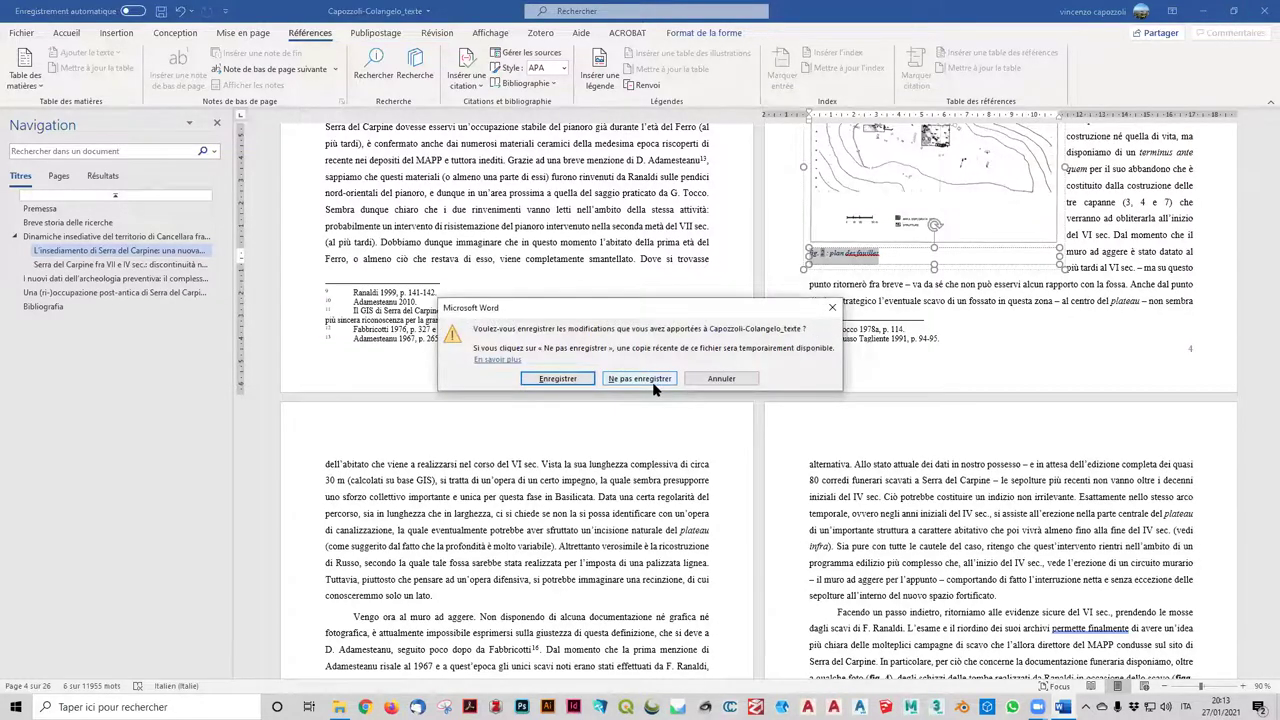
left_click(640, 379)
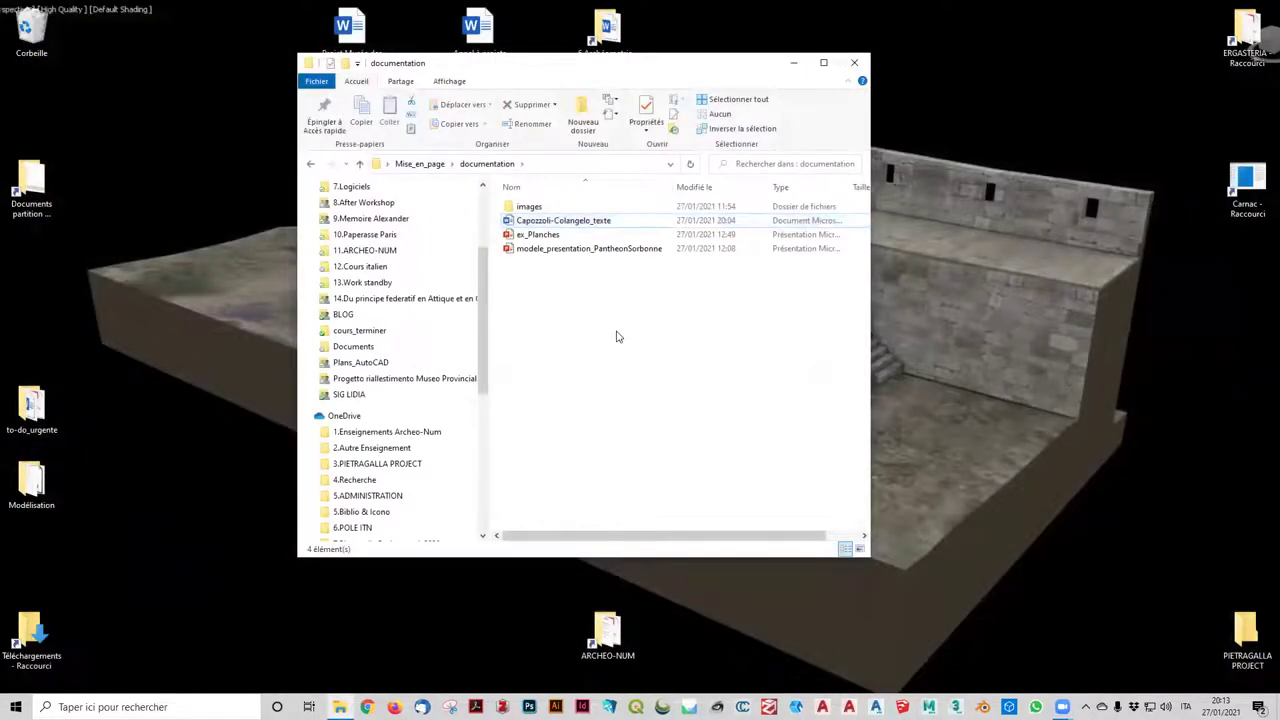
double_click(566, 236)
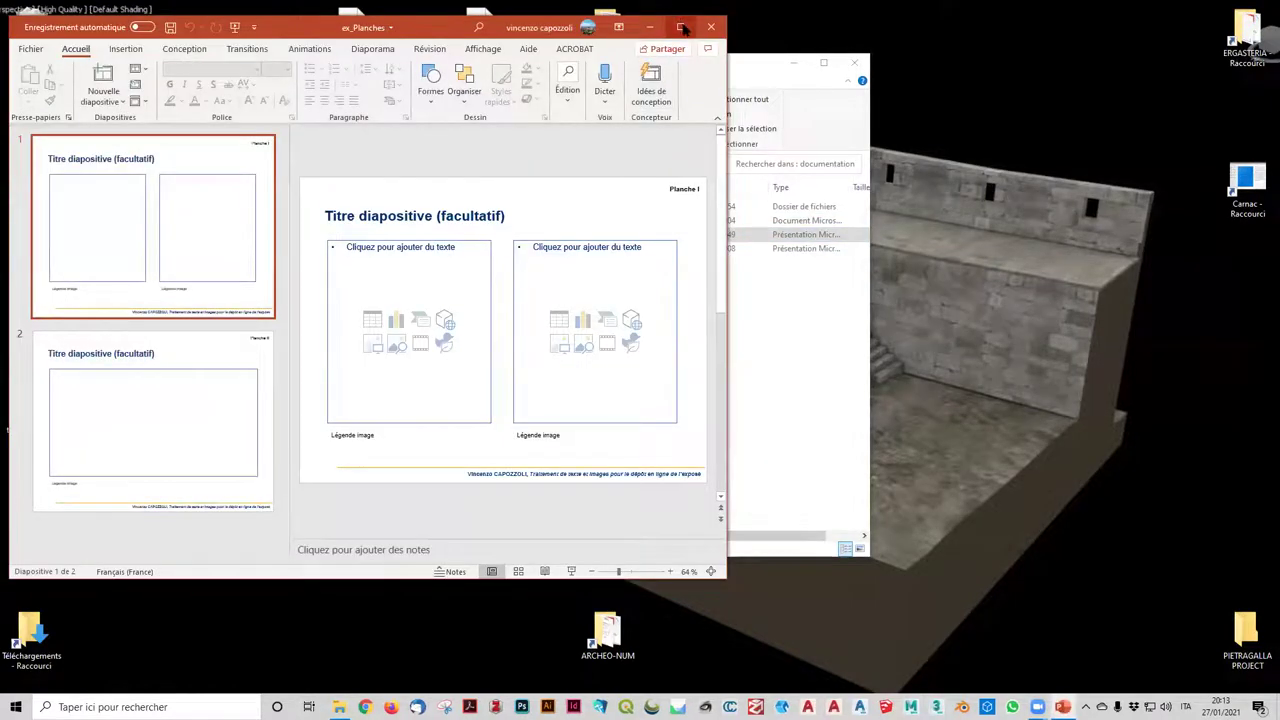
left_click(681, 27)
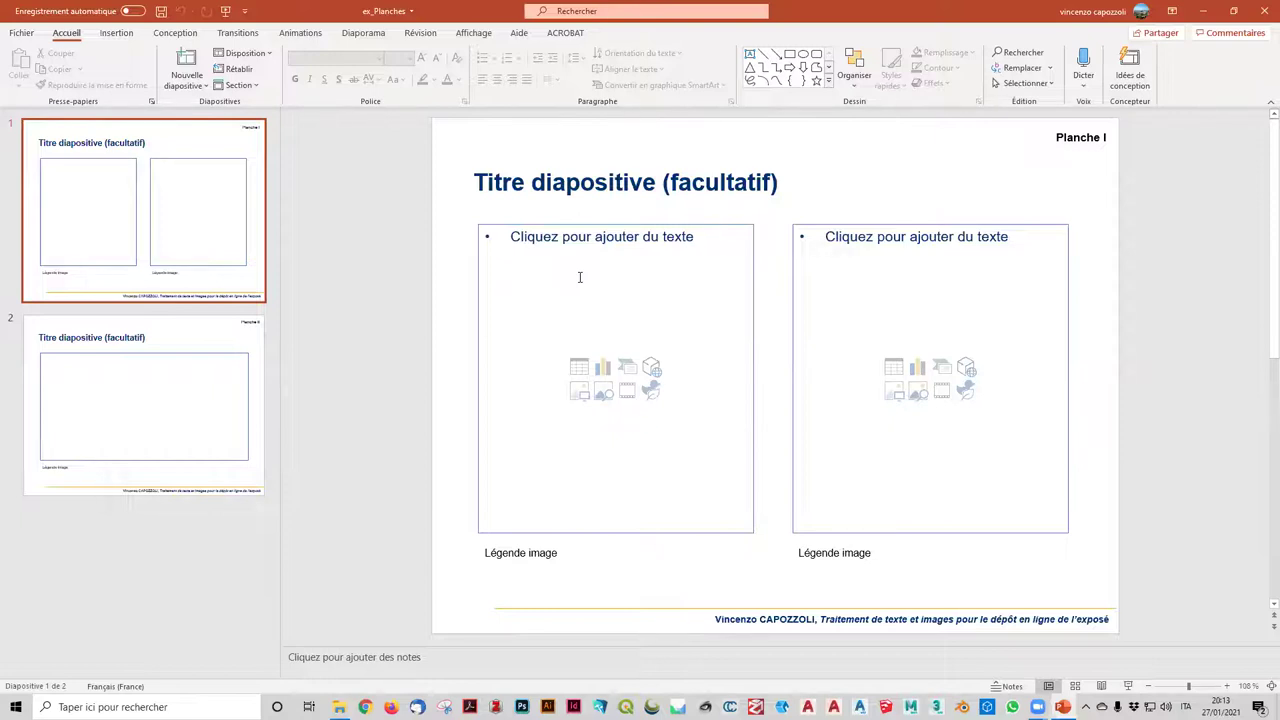
- Add a new slide 3 after slide 2 and display it
left_click(101, 558)
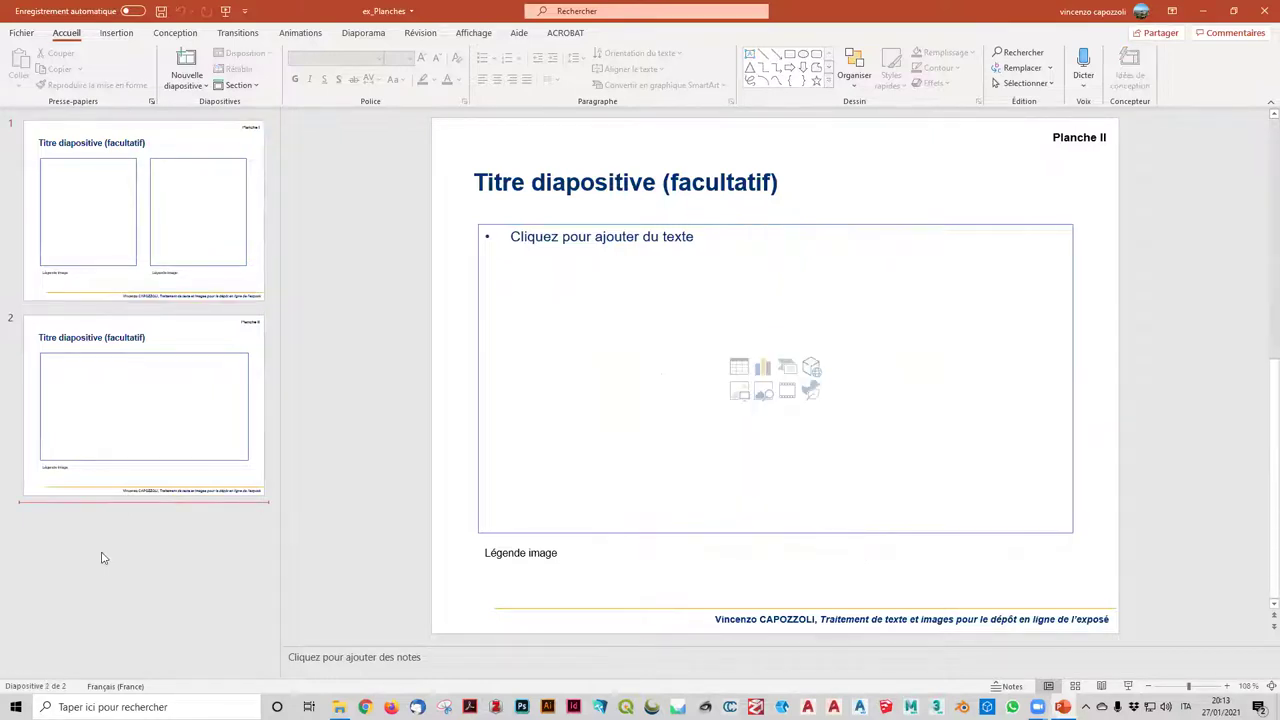
key("Return")
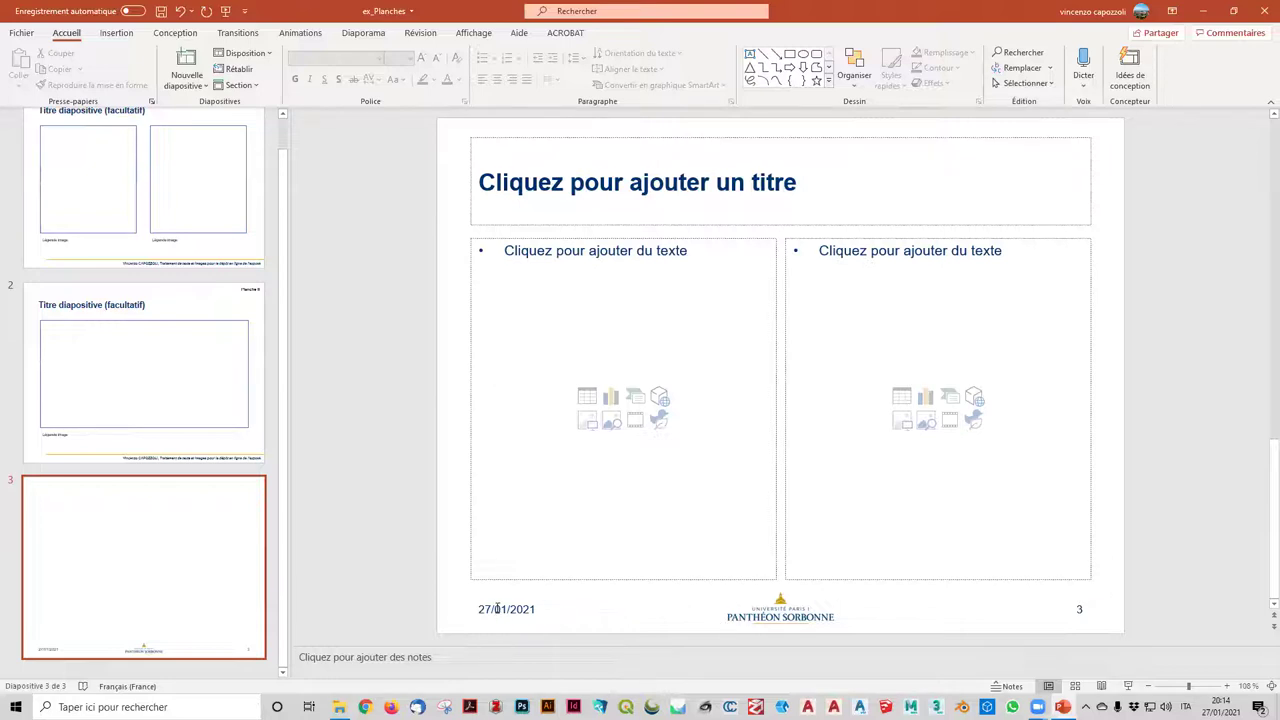
scroll(946, 549, "up", 1)
scroll(820, 425, "up", 1)
left_click(163, 608)
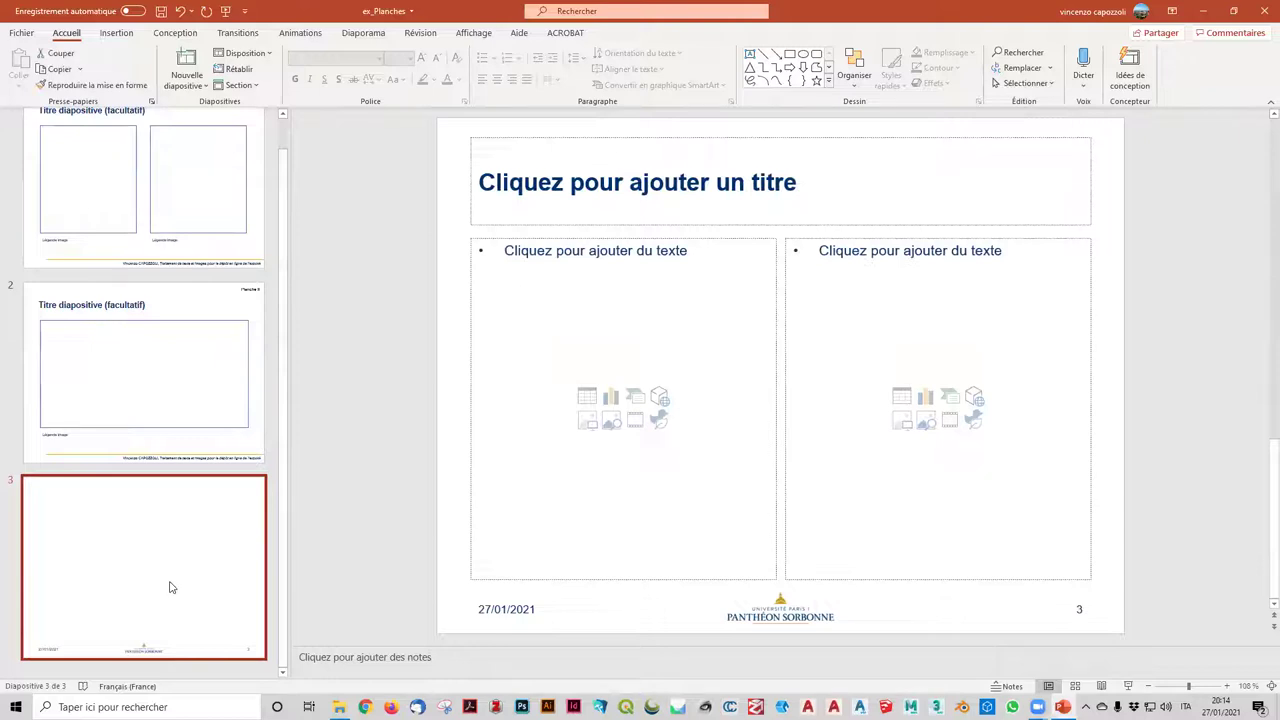
- Delete slide 3's title and both content placeholders, keeping the date, logo and number
left_click(640, 141)
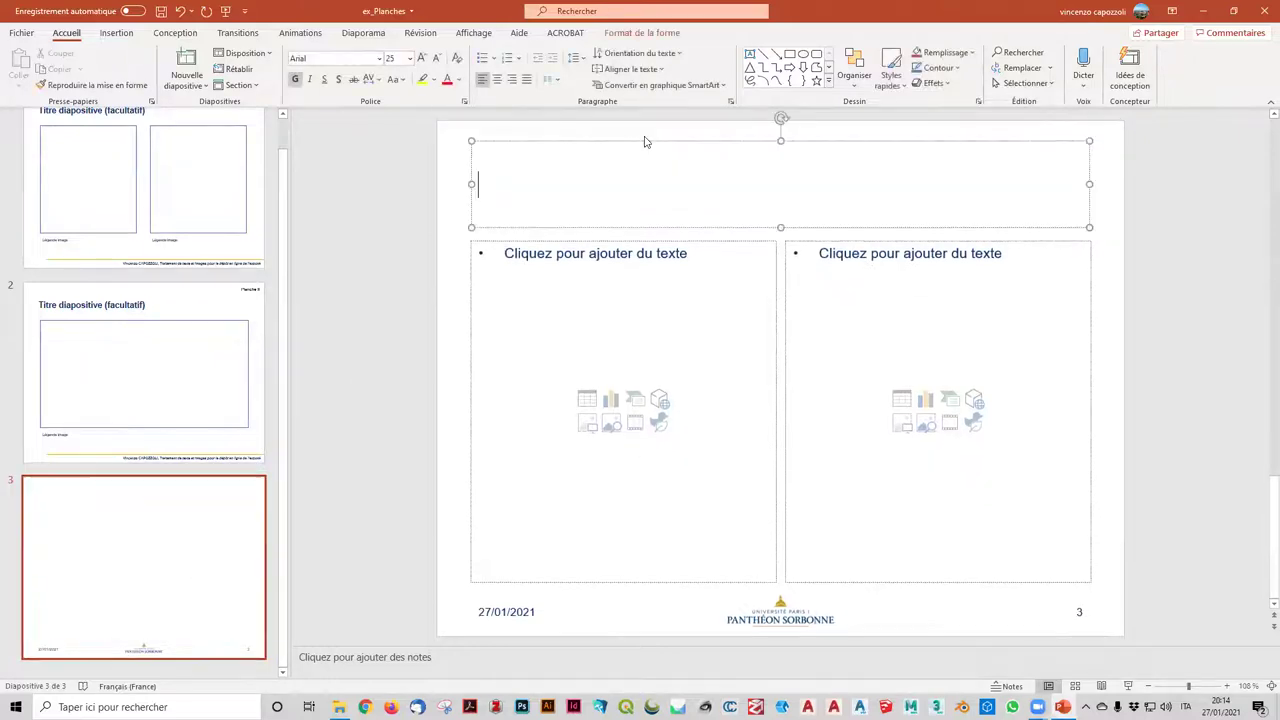
key("Escape")
key("Delete")
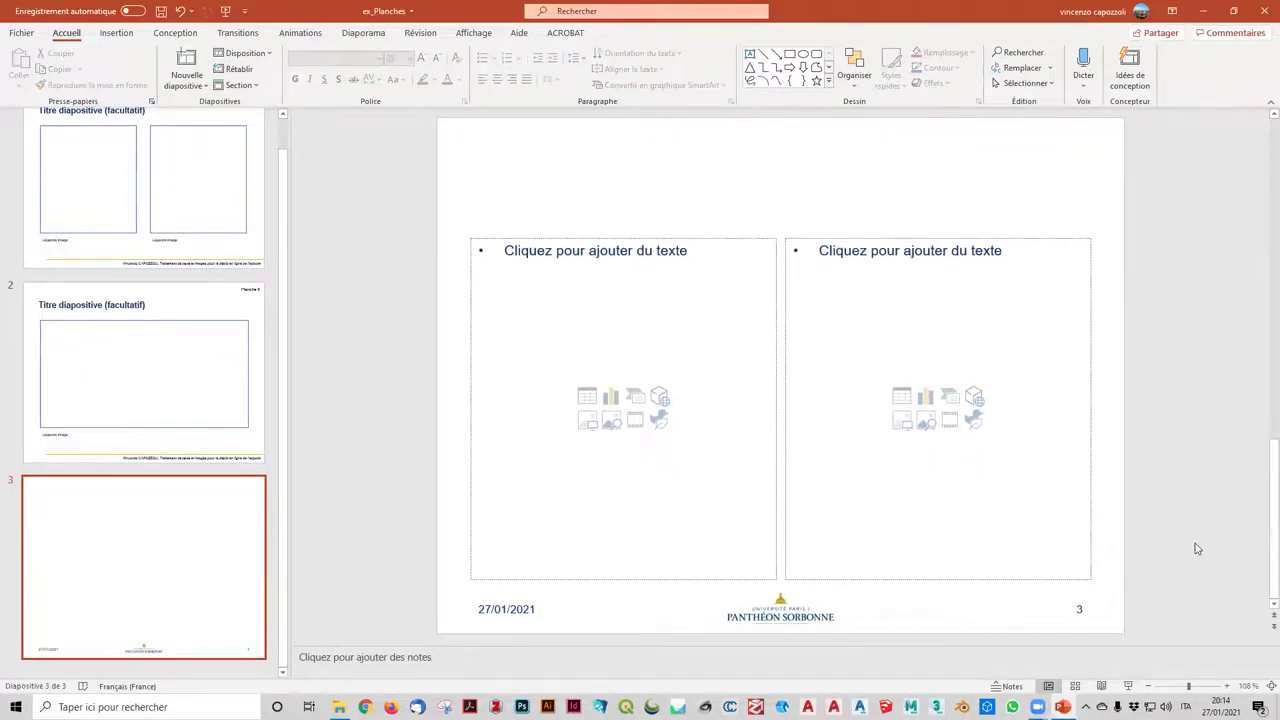
left_click_drag(1172, 584, 430, 192)
key("Delete")
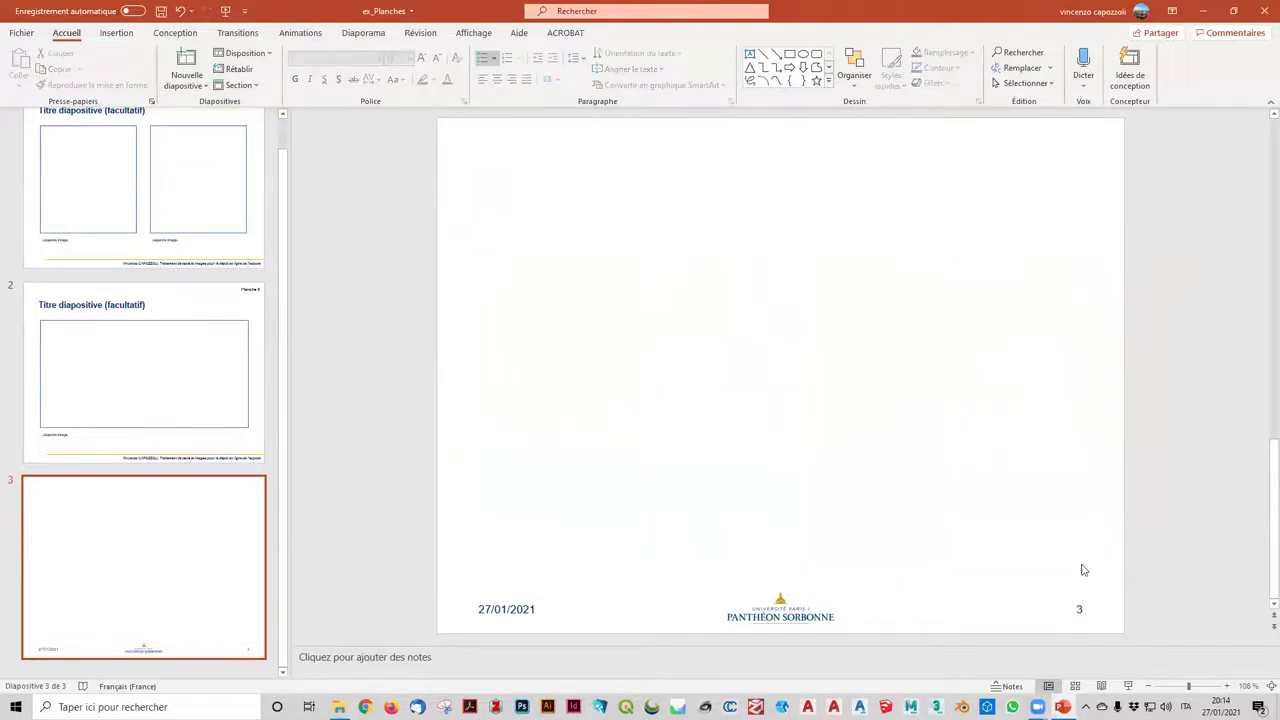
left_click(1080, 615)
left_click(610, 578)
left_click(645, 547)
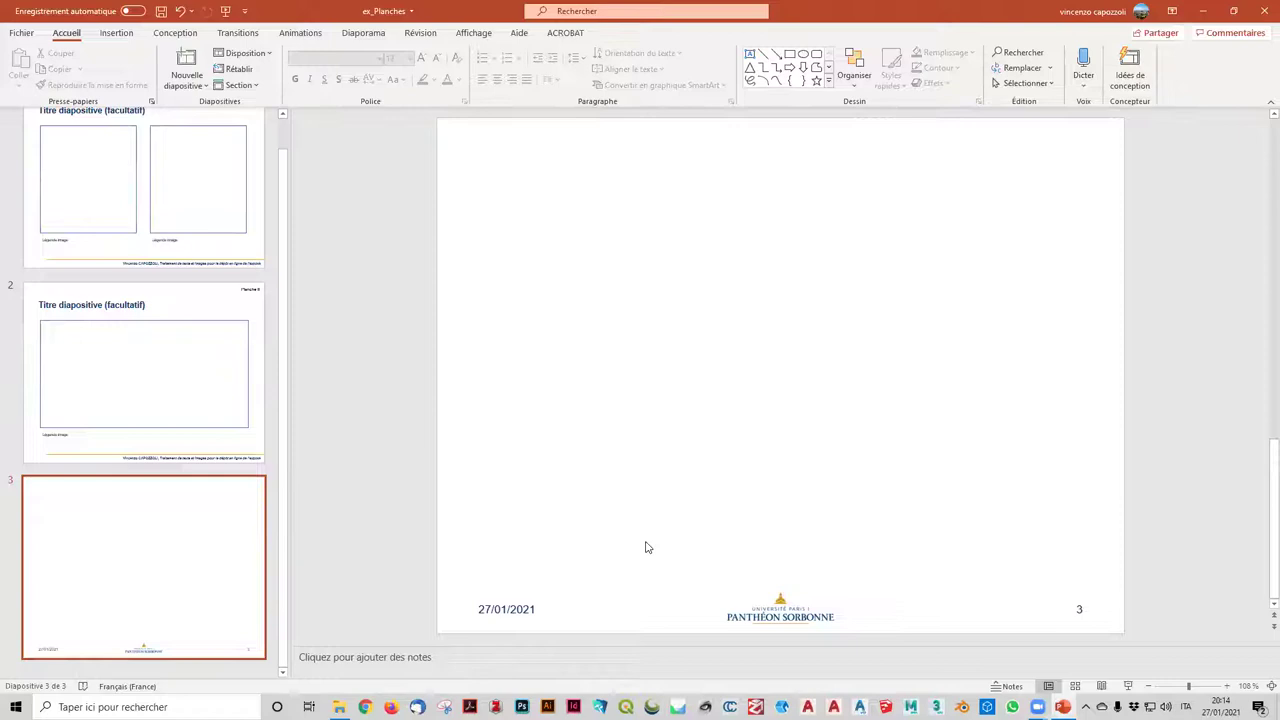
left_click(490, 610)
left_click(495, 597)
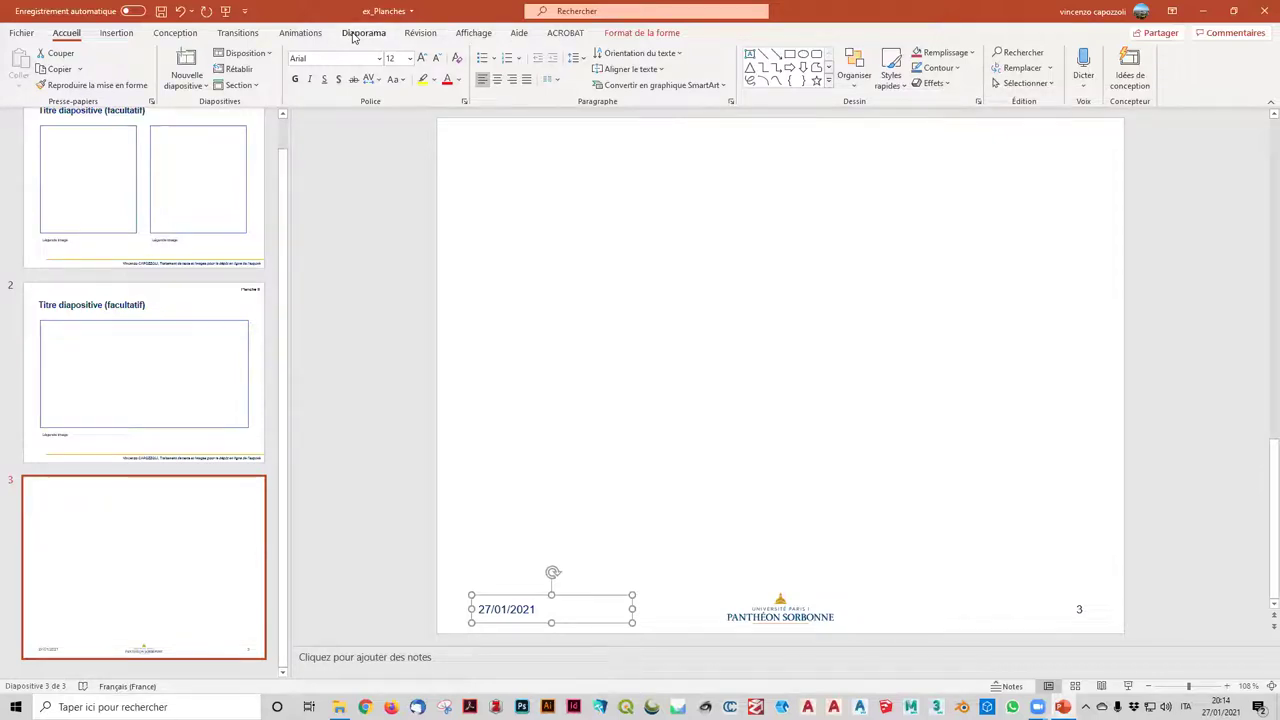
- In the custom slide size settings, choose the A4 (210 x 297 mm) format in portrait
left_click(160, 35)
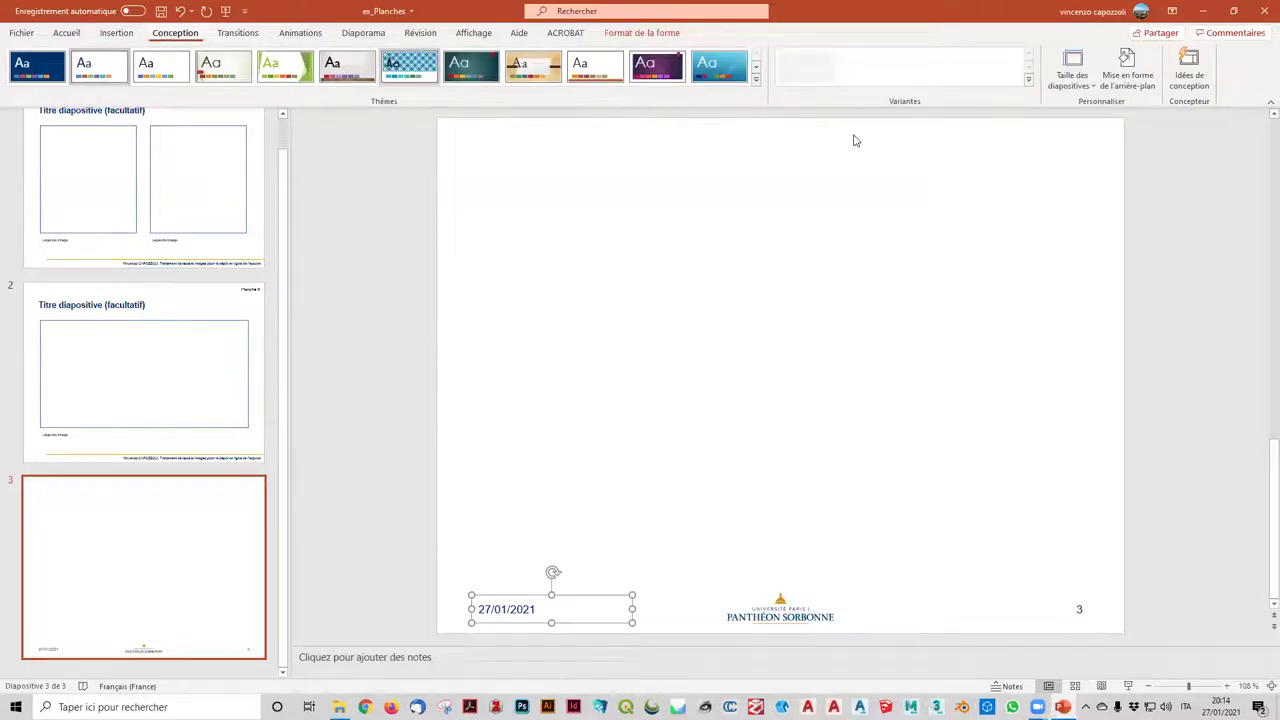
left_click(1066, 86)
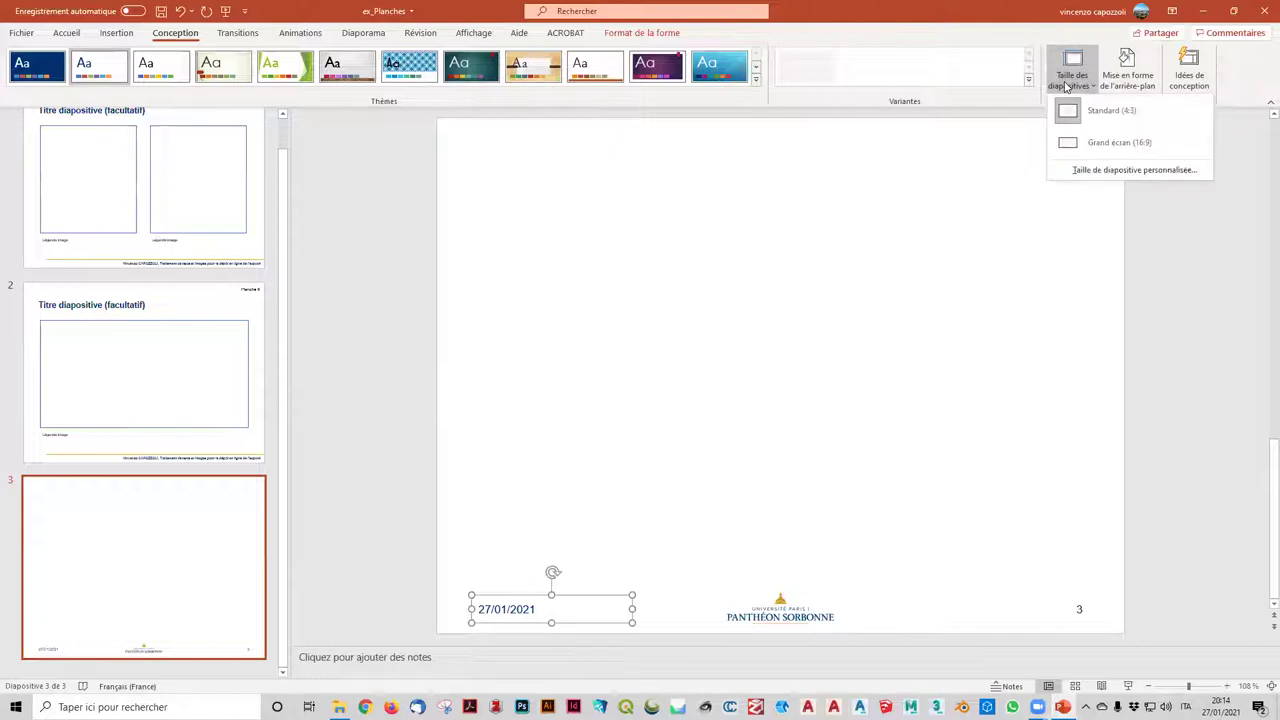
left_click(1076, 170)
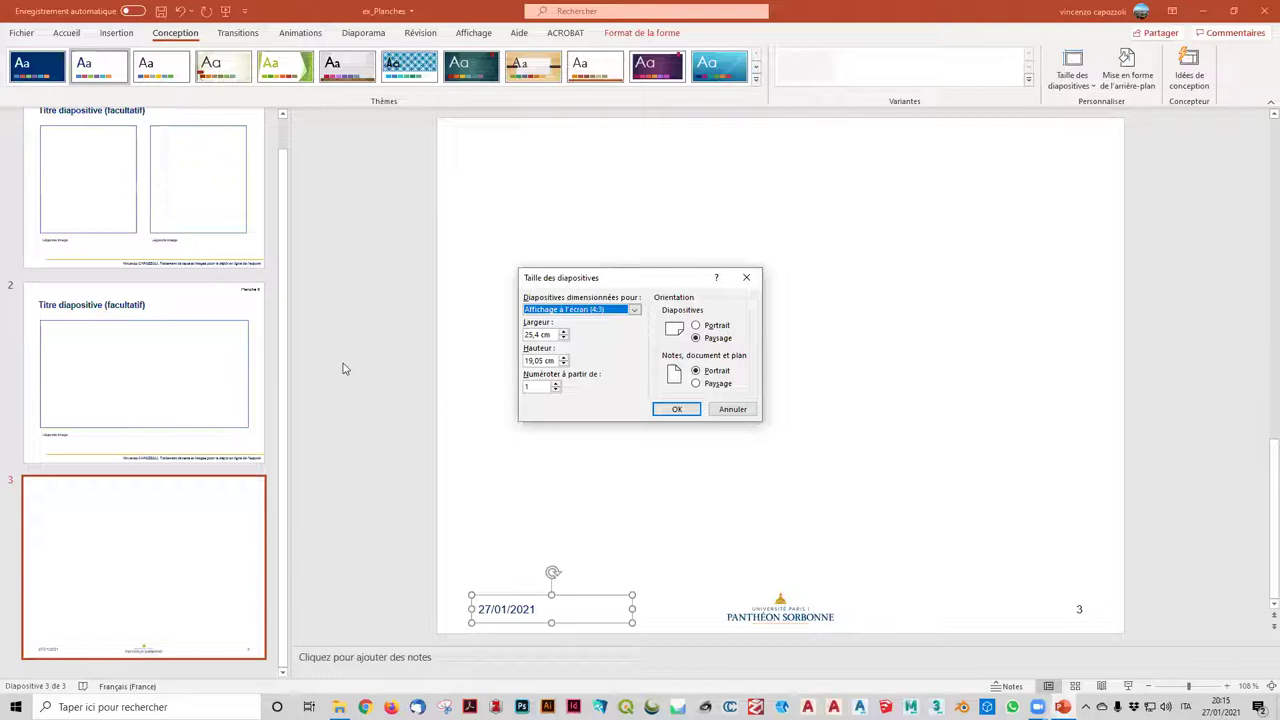
left_click(634, 310)
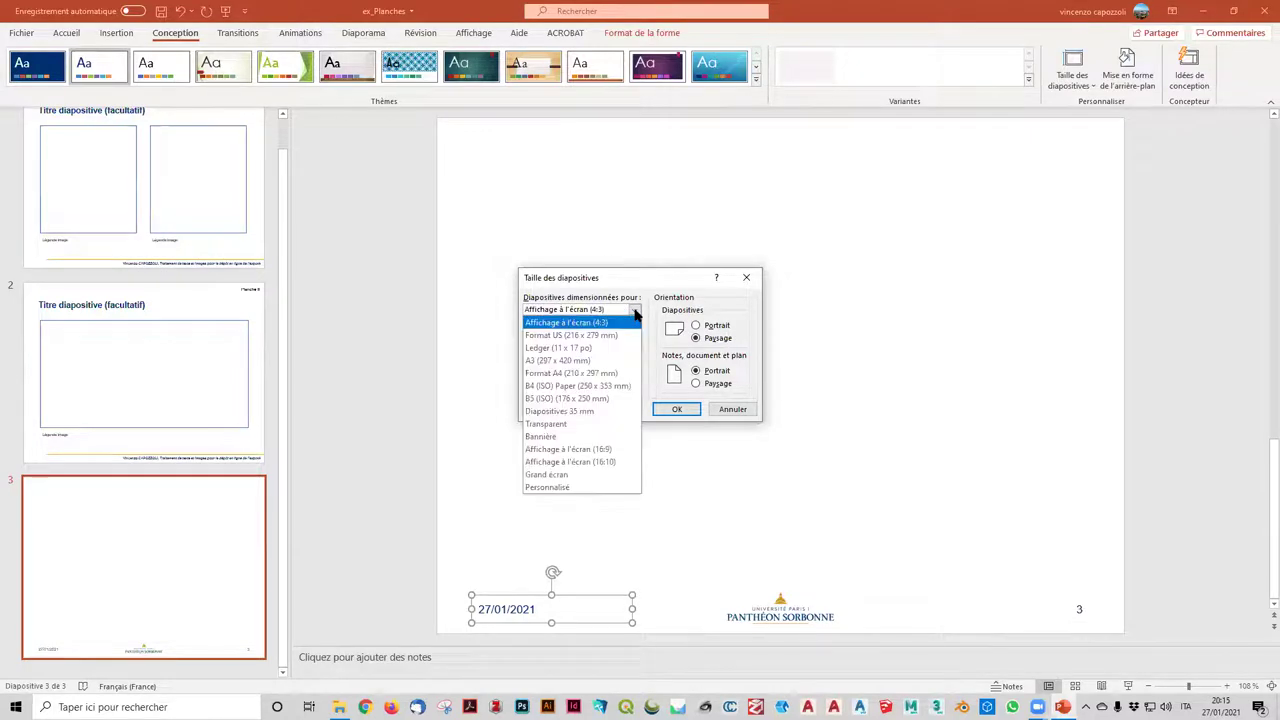
left_click(609, 373)
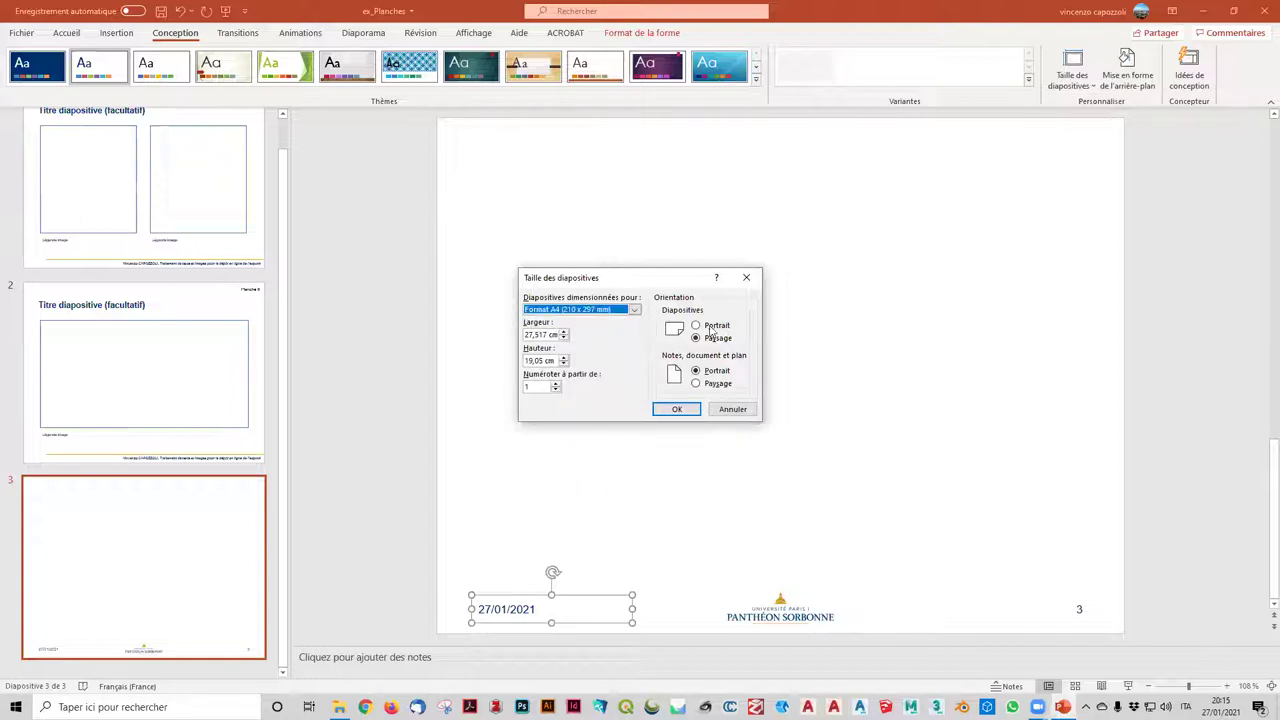
left_click(696, 326)
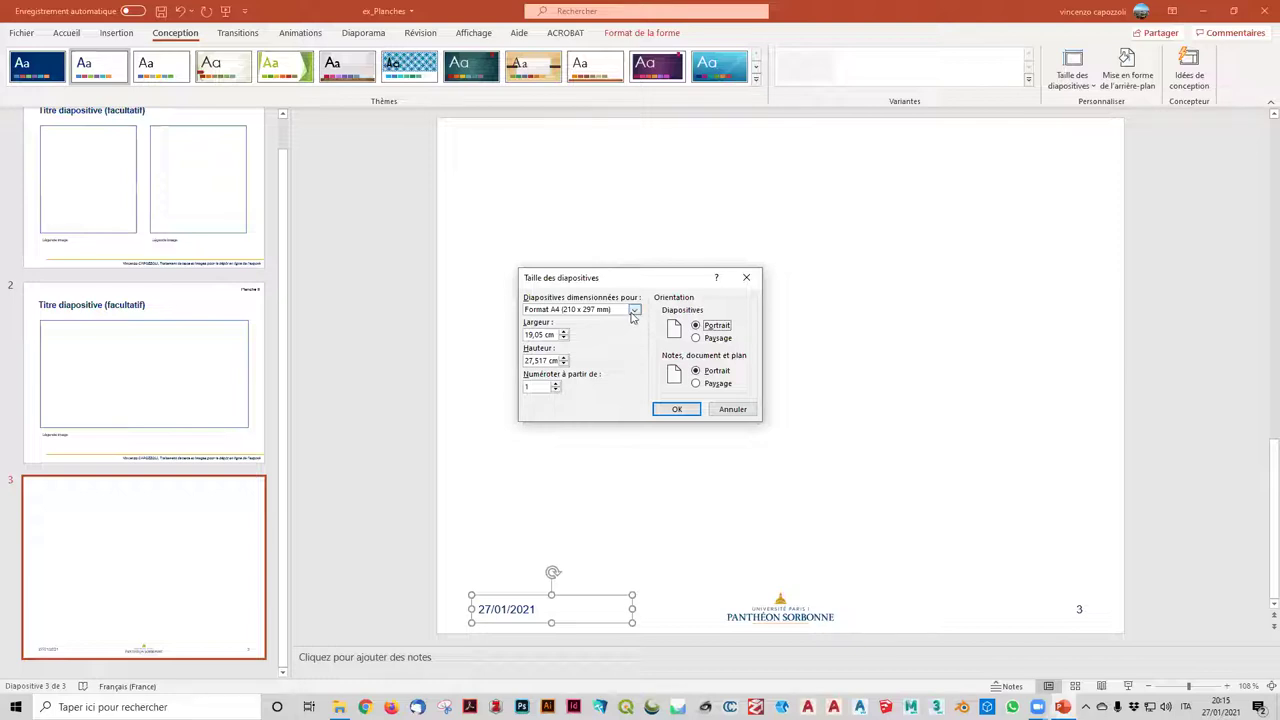
left_click(632, 316)
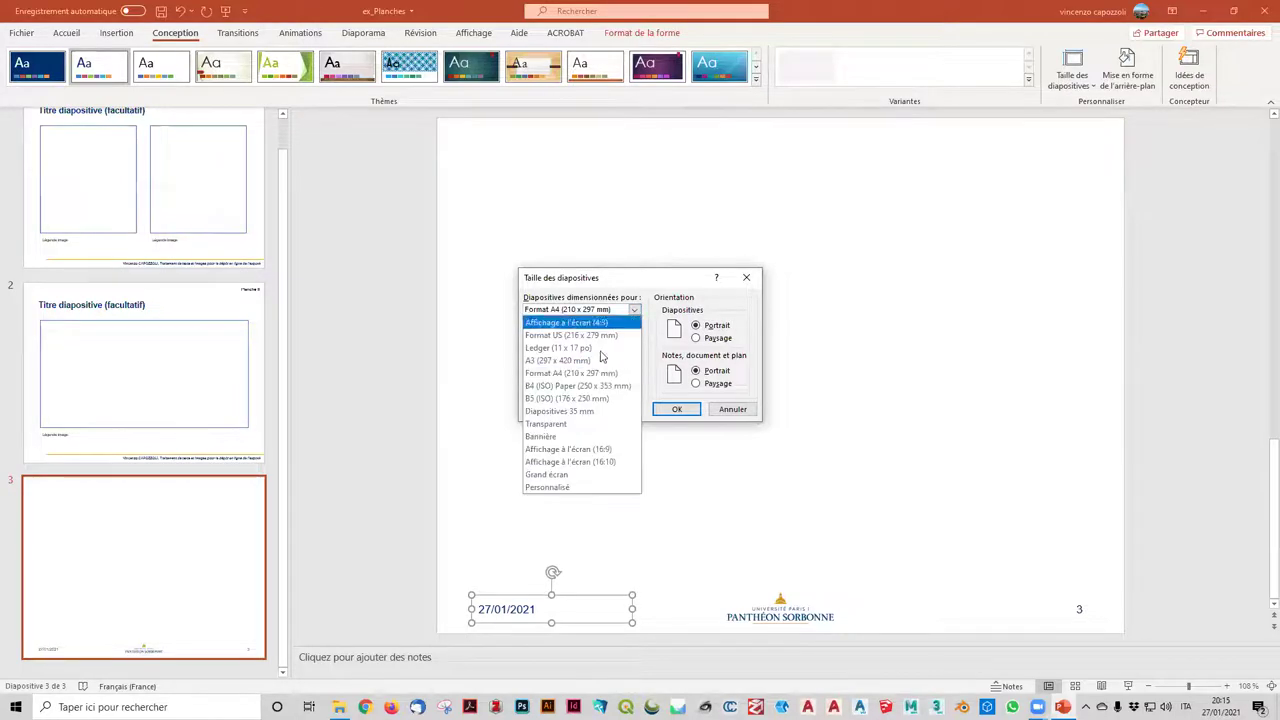
left_click(591, 370)
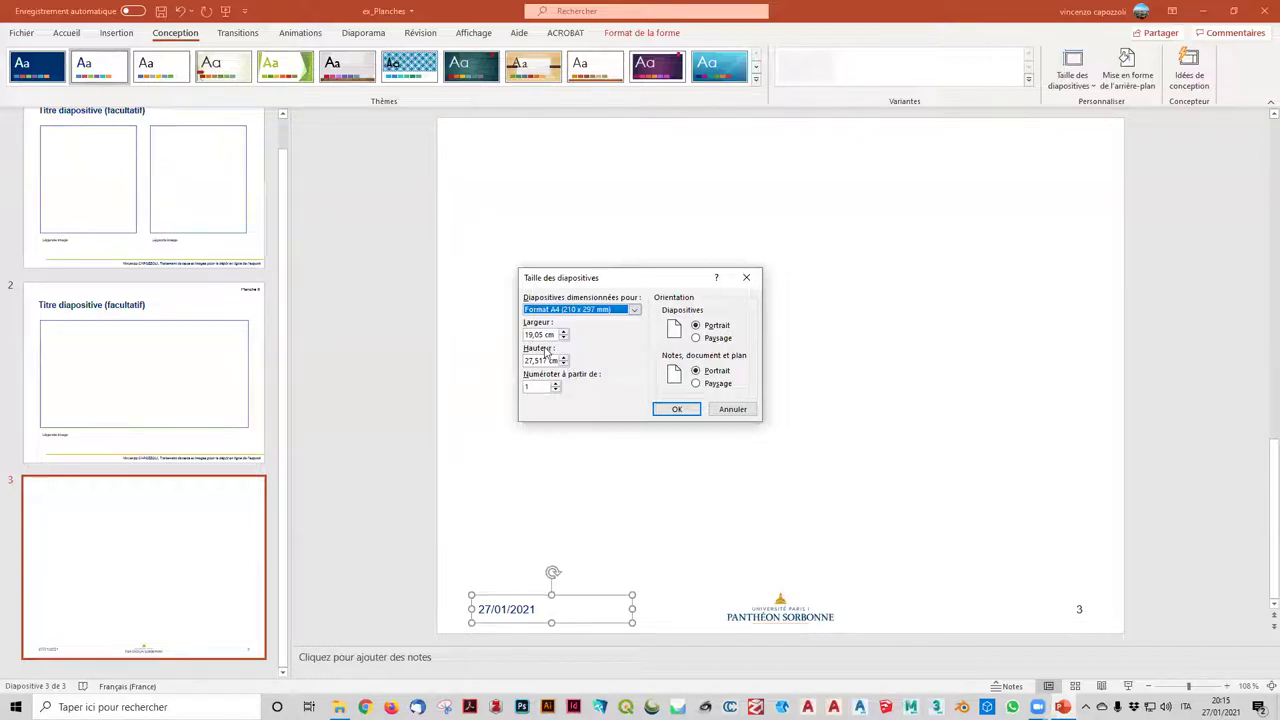
- Set the slide width to 21 cm, raise the height, and scale content up to fit
left_click(565, 332)
left_click(564, 332)
left_click(564, 332)
left_click(564, 332)
left_click(564, 332)
left_click(564, 358)
left_click(564, 358)
left_click(564, 358)
left_click(564, 358)
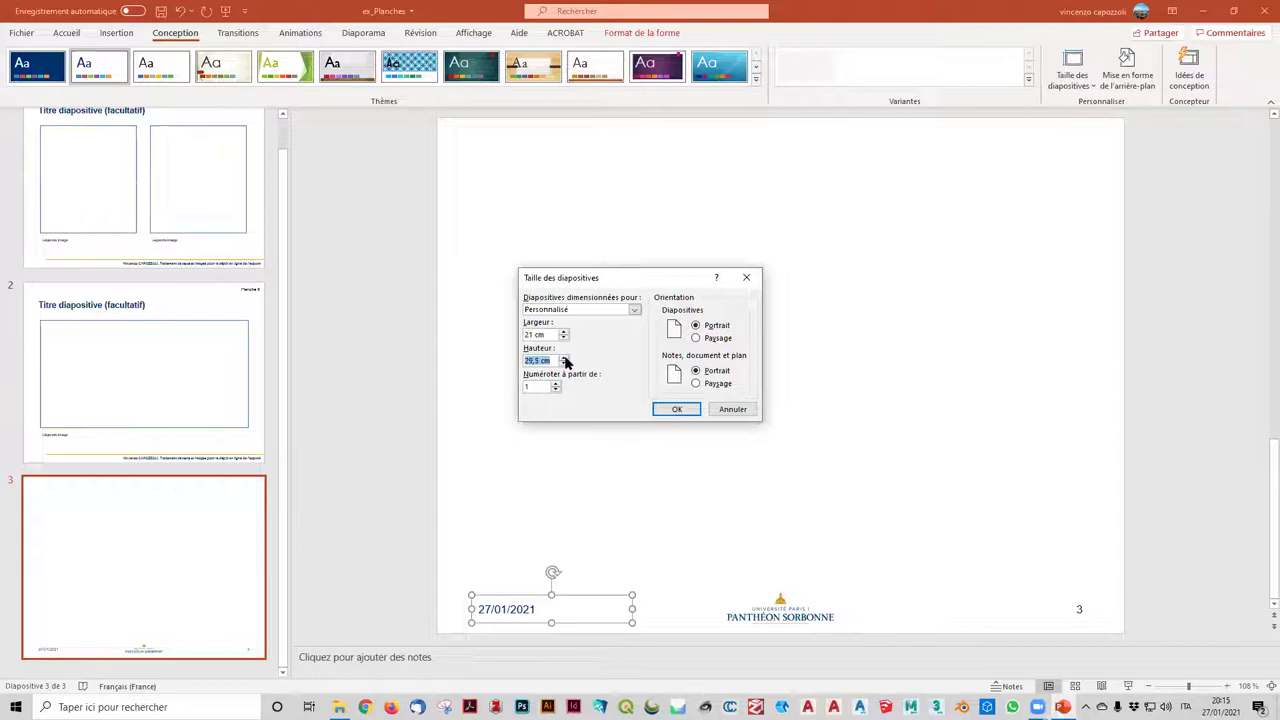
left_click(668, 410)
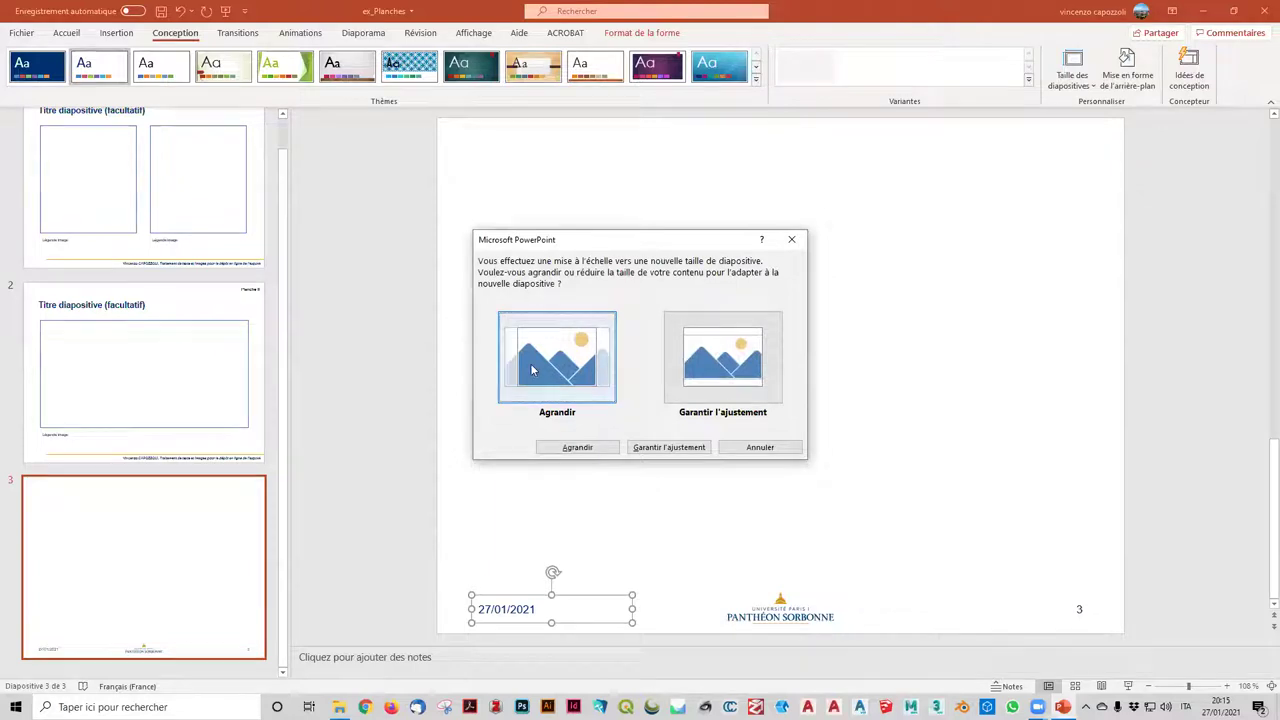
left_click(575, 447)
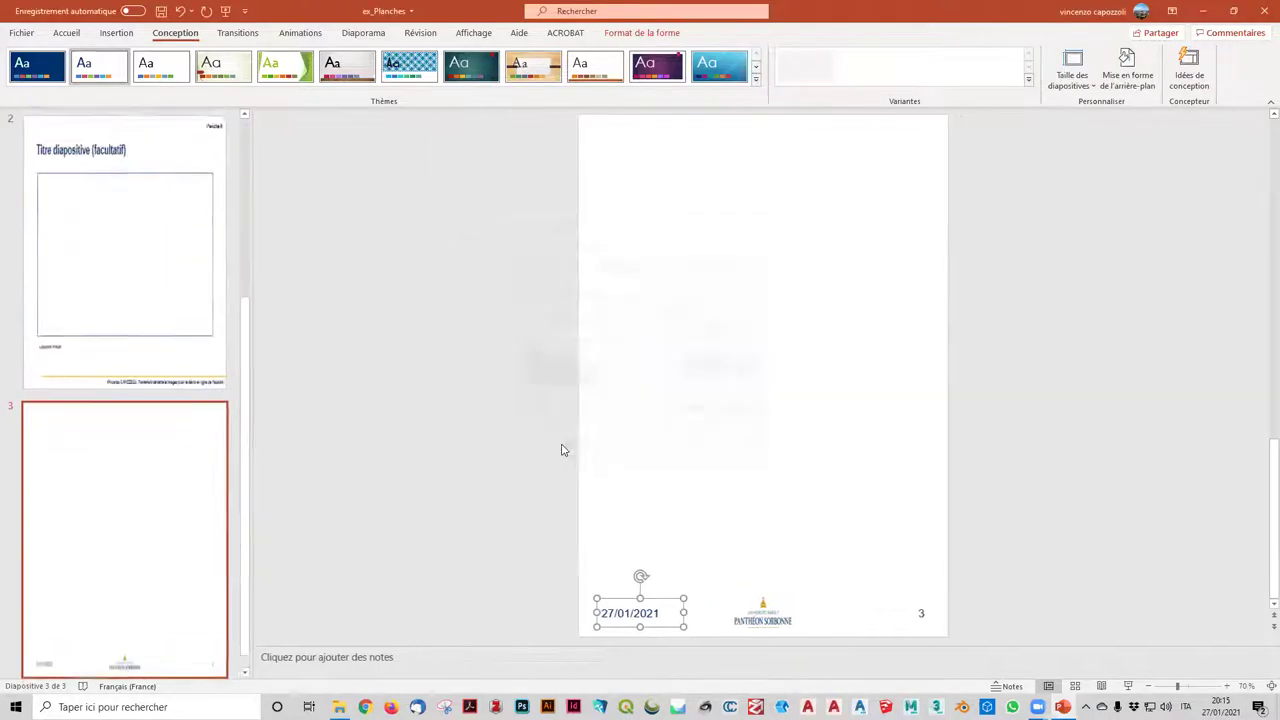
- Undo the previous slide size change
left_click(783, 359)
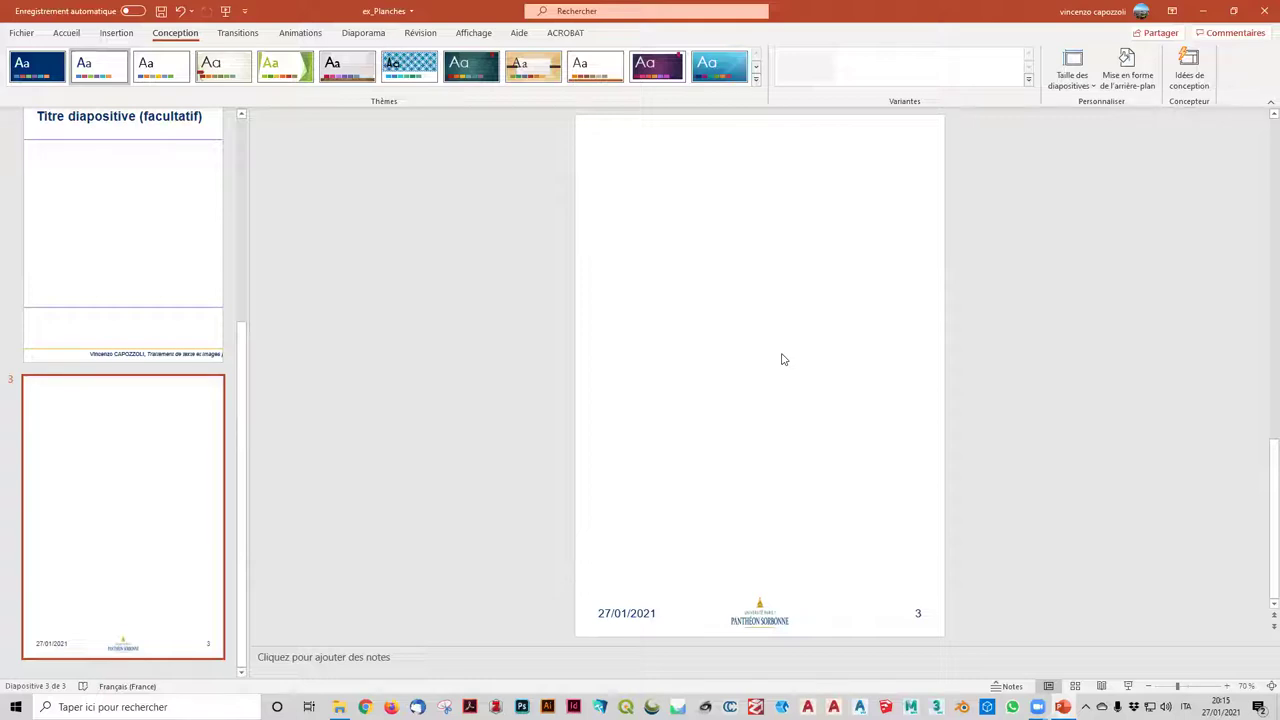
scroll(171, 291, "up", 3)
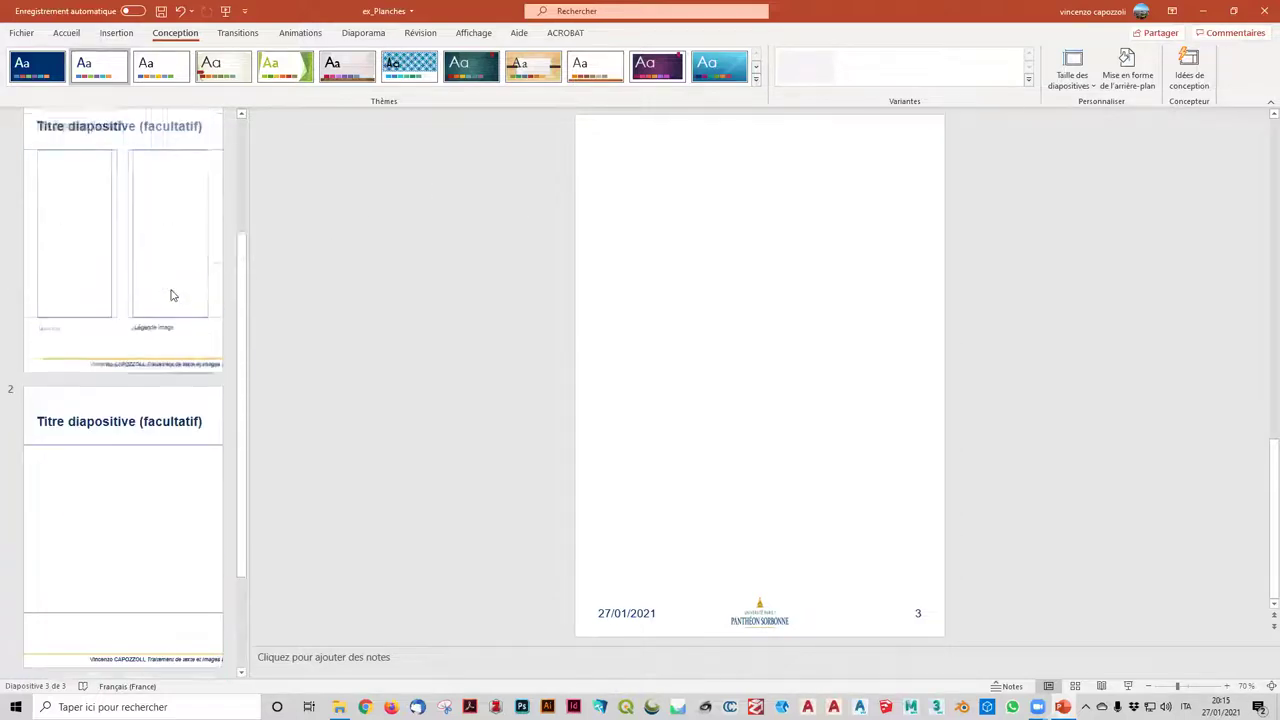
scroll(130, 220, "up", 2)
scroll(111, 211, "down", 3)
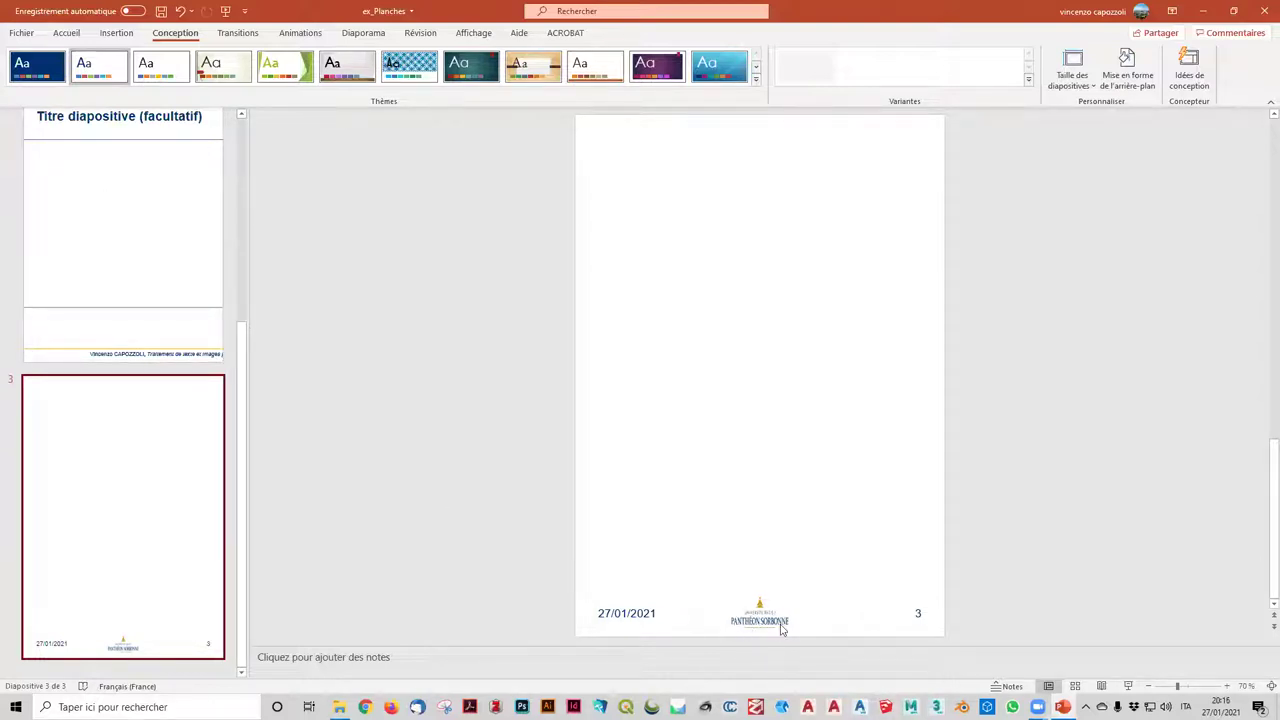
left_click(181, 11)
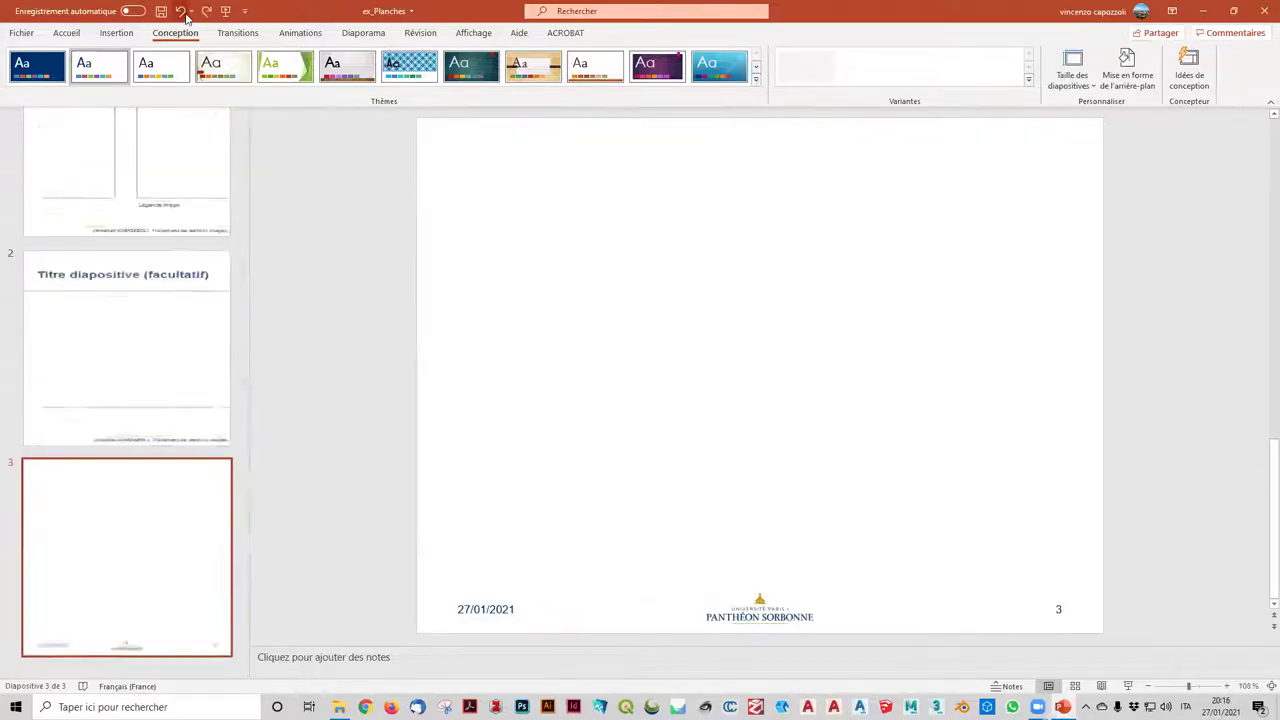
- Set a custom slide size of 21 cm wide by 29 cm tall, ensuring content fits
left_click(1079, 84)
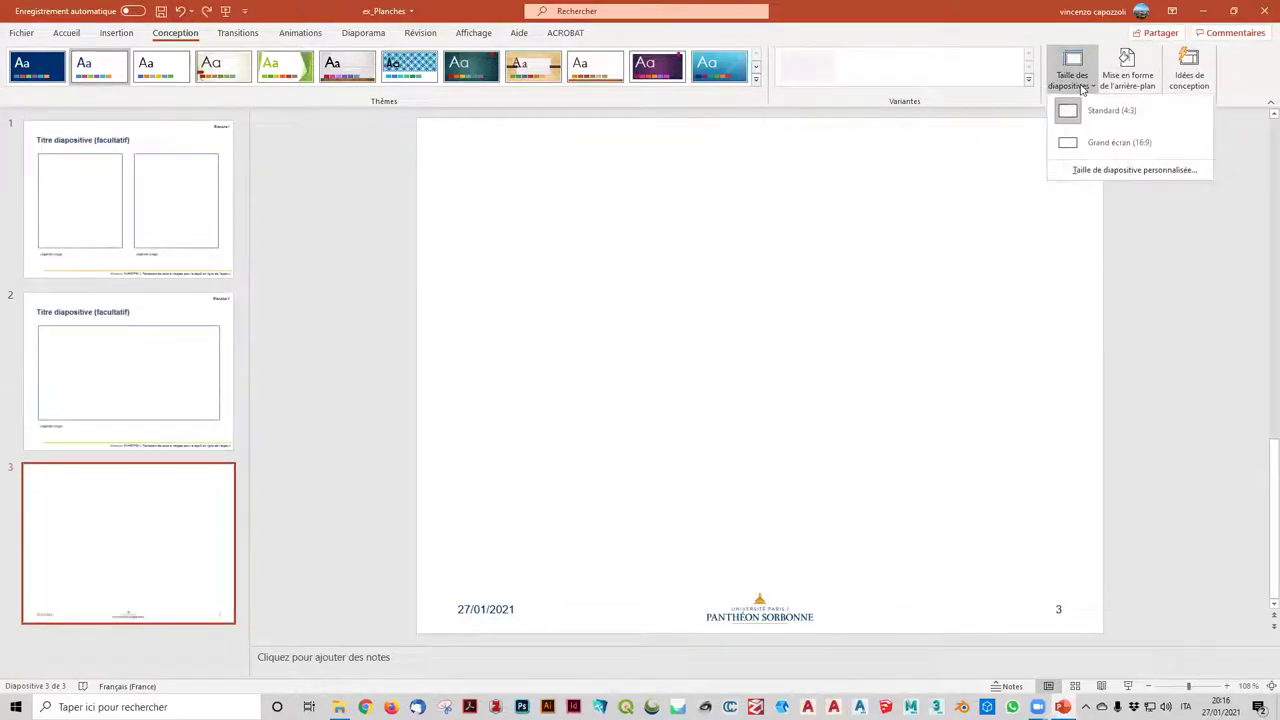
left_click(1094, 169)
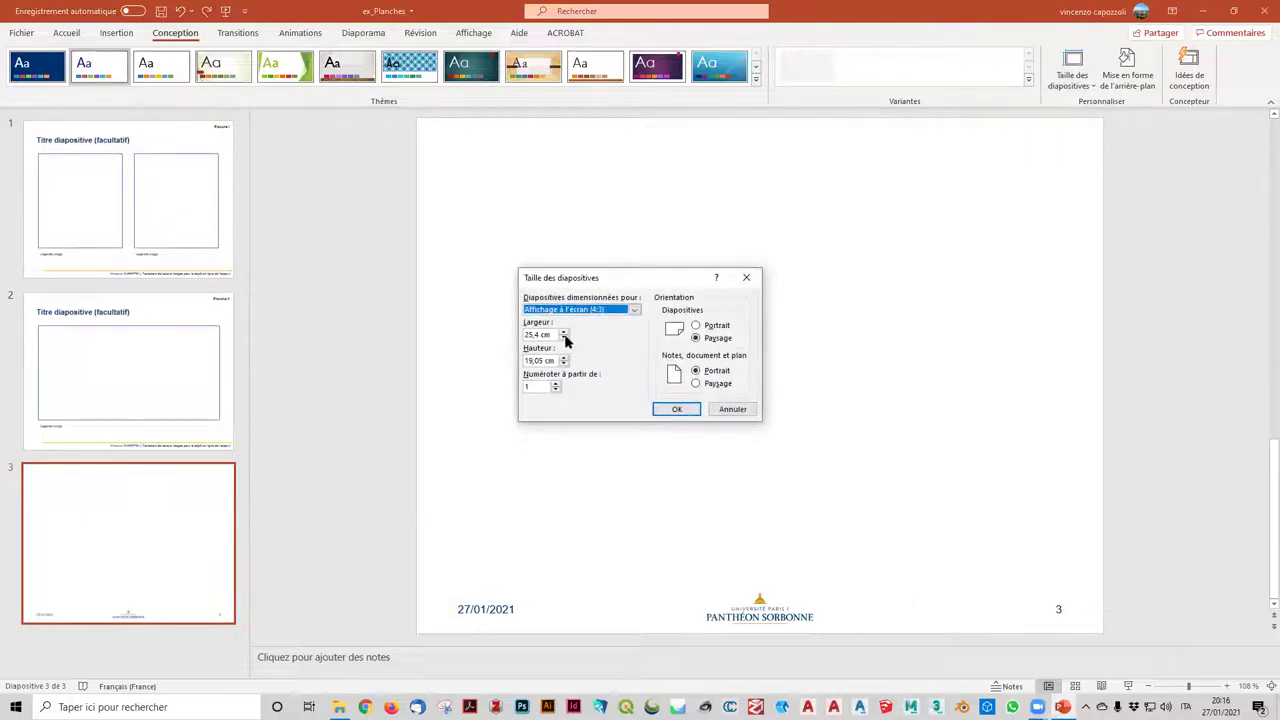
double_click(540, 335)
type("21")
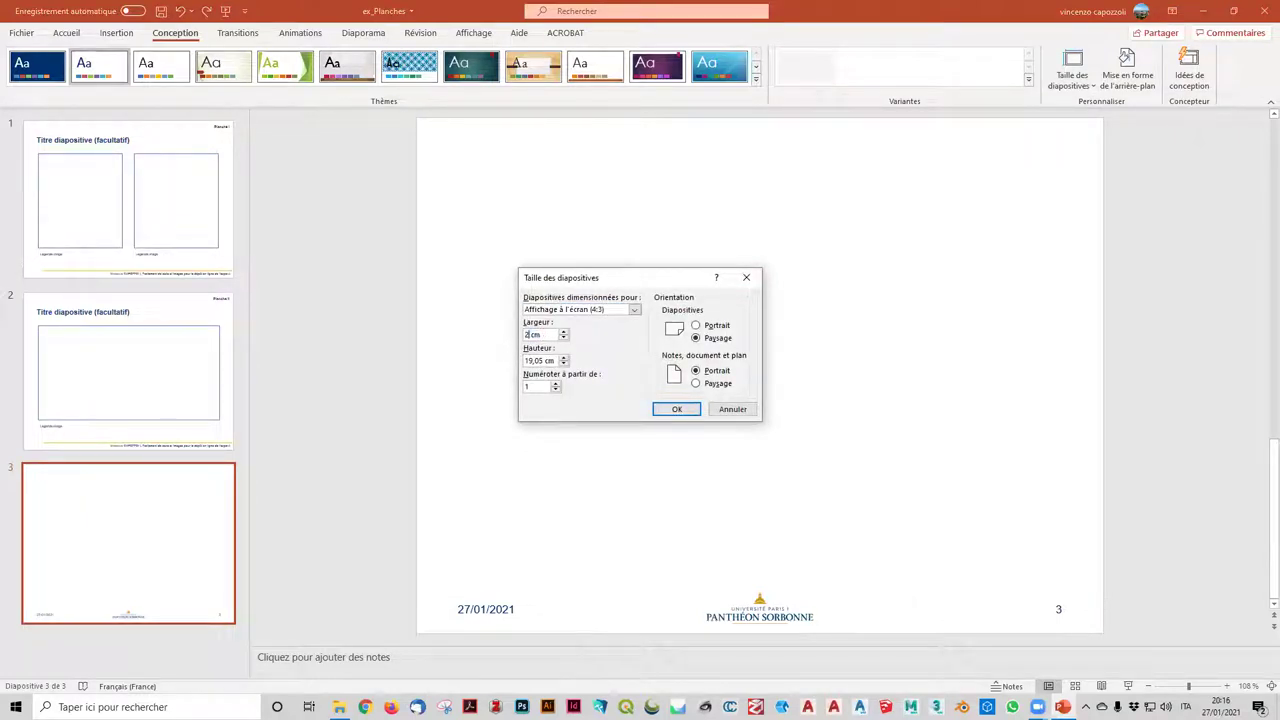
double_click(543, 361)
type("29")
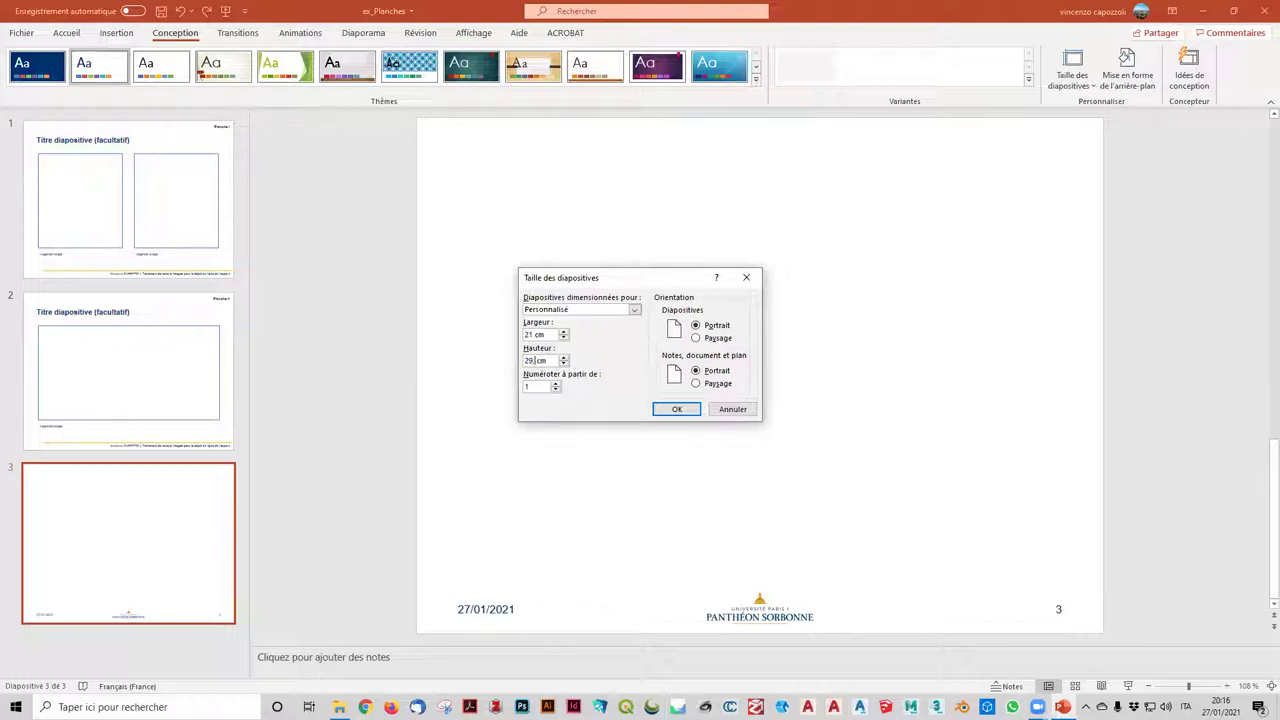
left_click(676, 409)
left_click(680, 447)
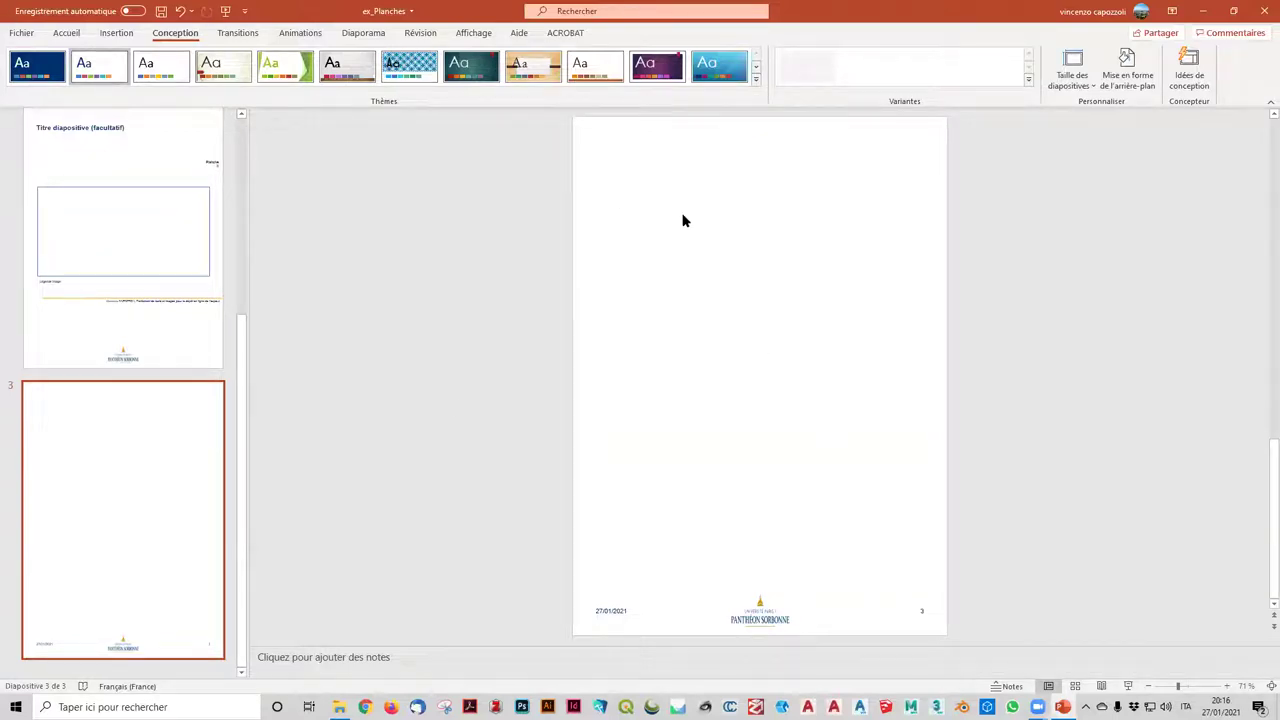
- Move slide 2's footer credit up, closer to the orange line
left_click(140, 290)
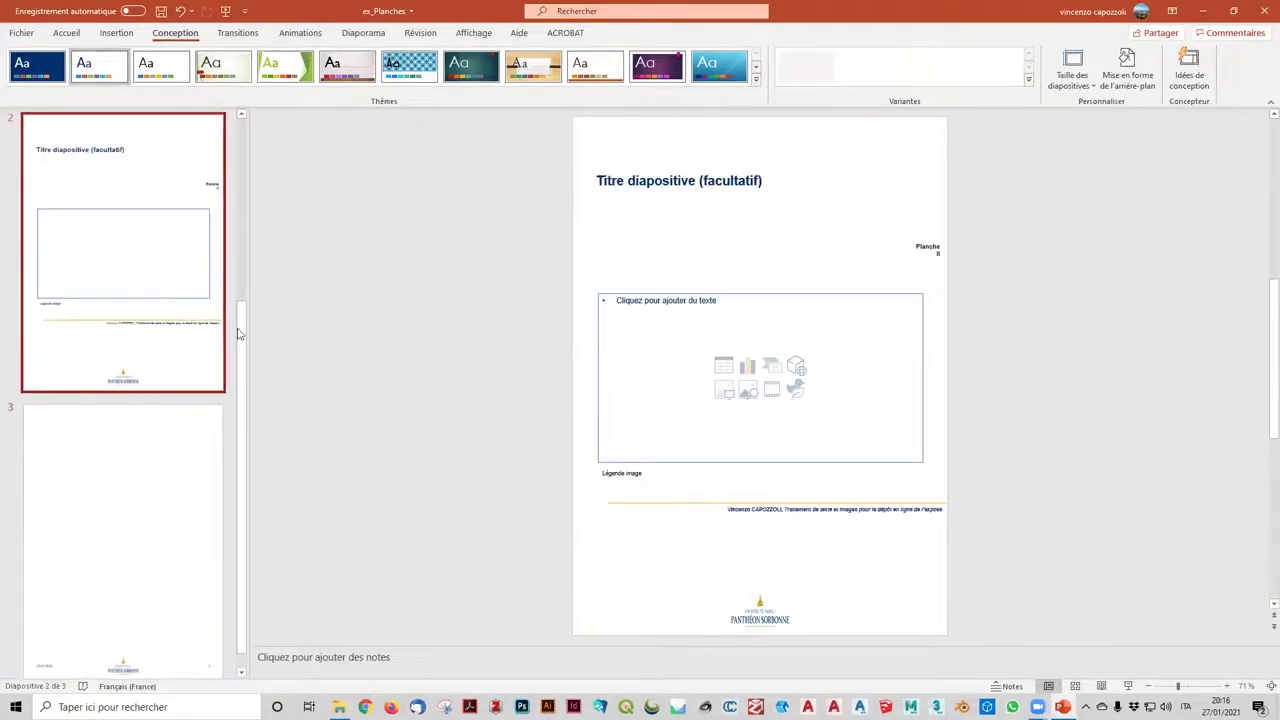
left_click(706, 506)
left_click(796, 554)
left_click(817, 511)
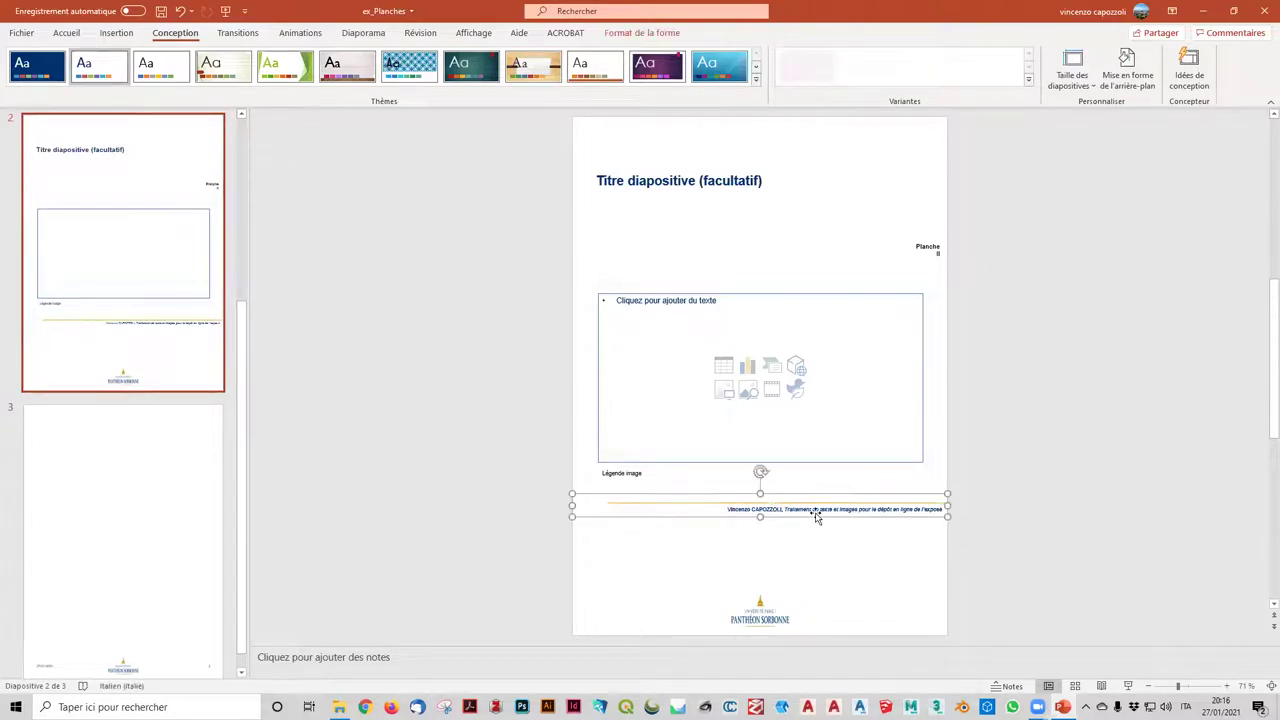
left_click(803, 536)
mouse_move(826, 503)
left_mouse_down()
mouse_move(826, 490)
mouse_move(813, 513)
mouse_move(813, 488)
left_mouse_up()
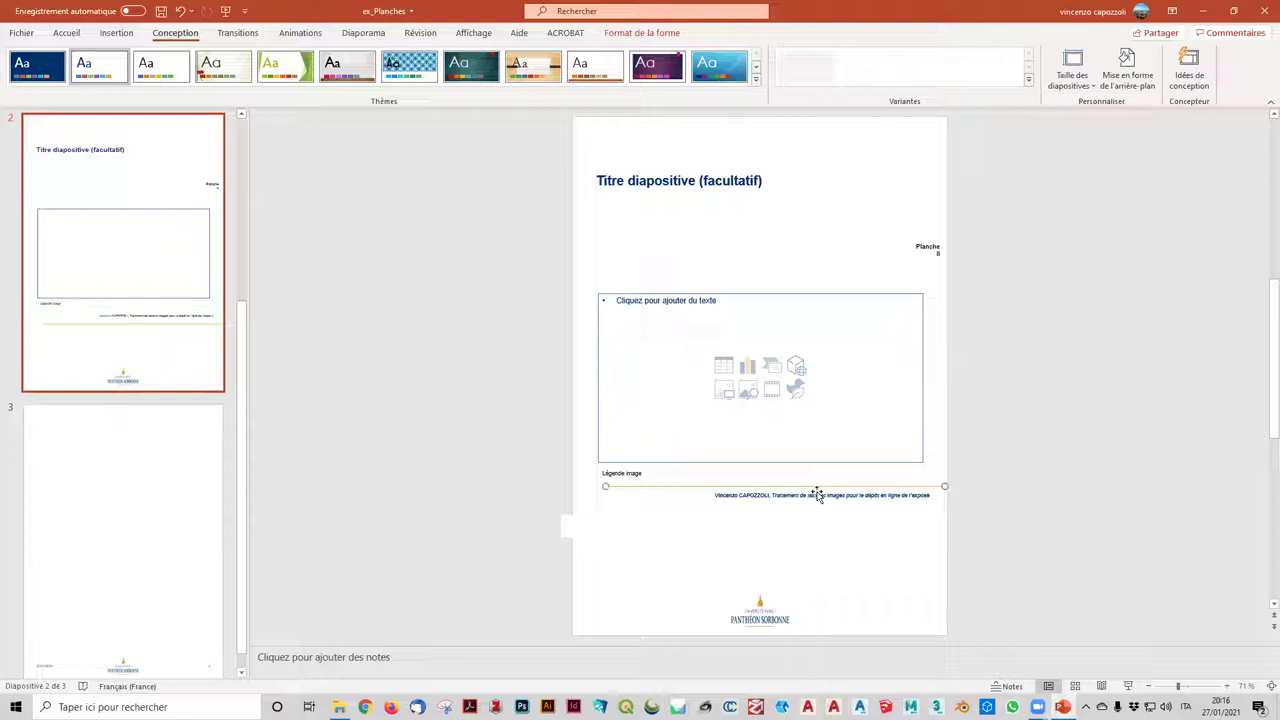
- Copy slide 2's orange line and credit onto slide 3, placed just above the logo
left_click(66, 32)
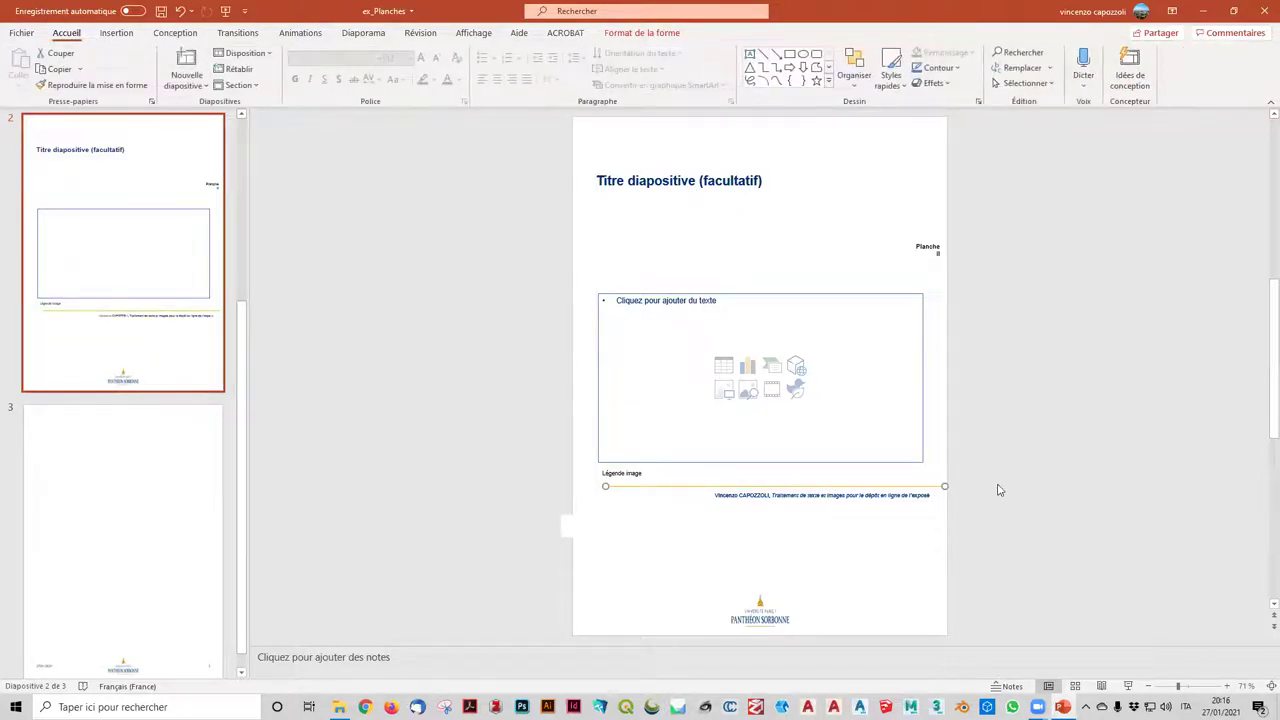
left_click(901, 503)
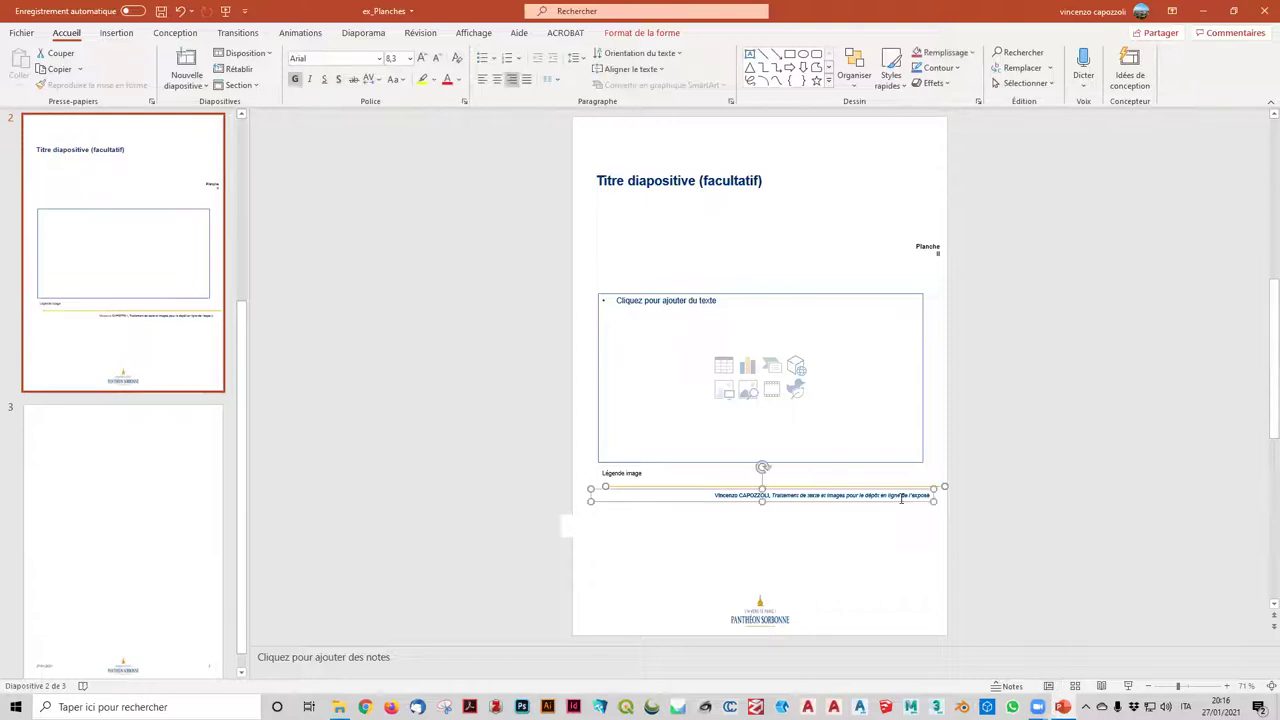
left_click(74, 481)
key("ctrl+v")
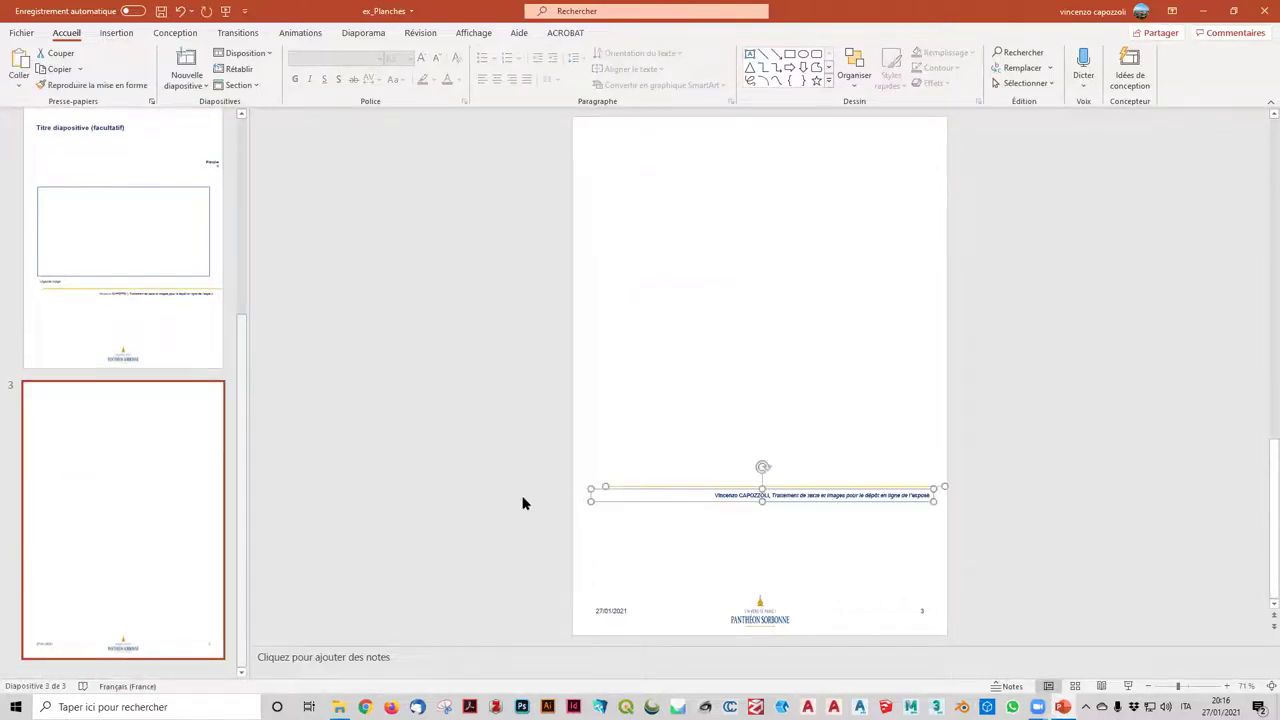
mouse_move(860, 491)
left_mouse_down()
mouse_move(855, 587)
mouse_move(855, 575)
mouse_move(929, 591)
left_mouse_up()
left_click(988, 580)
left_click(915, 589)
left_click(995, 584)
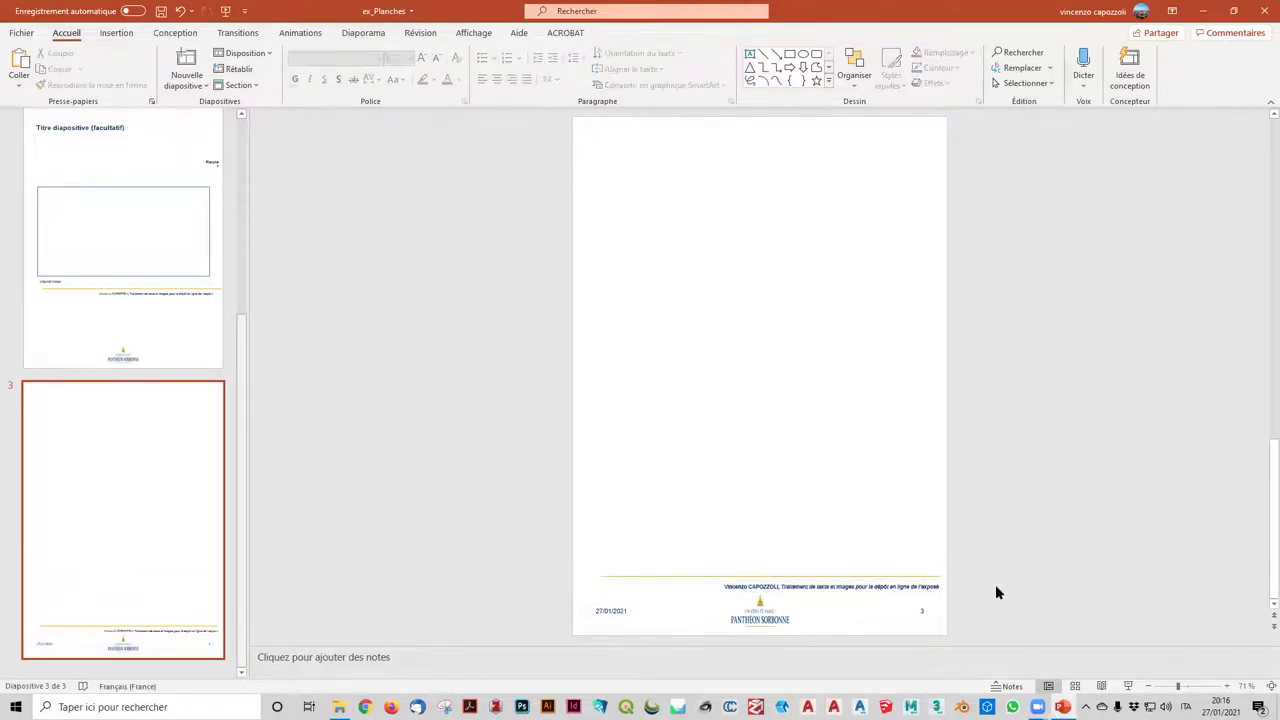
- Group the pasted footer line and credit text on slide 3
left_click(818, 580)
left_click_drag(820, 580, 834, 583)
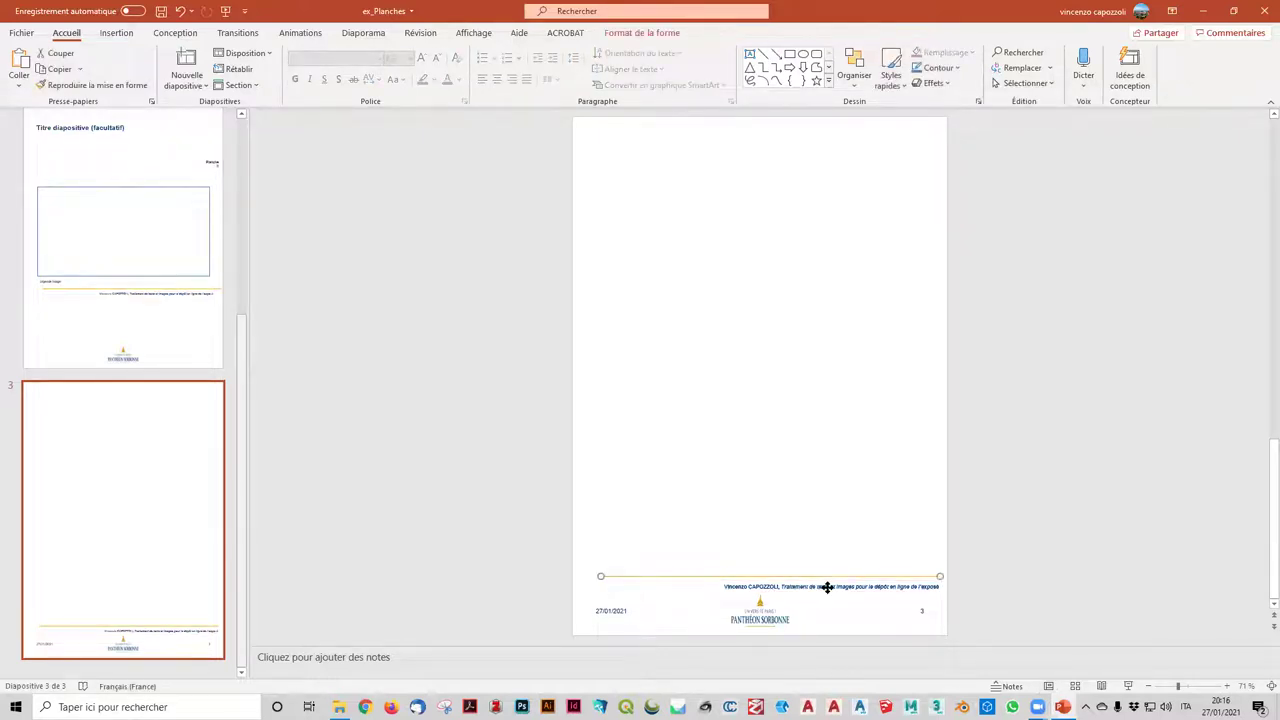
right_click(834, 581)
mouse_move(876, 413)
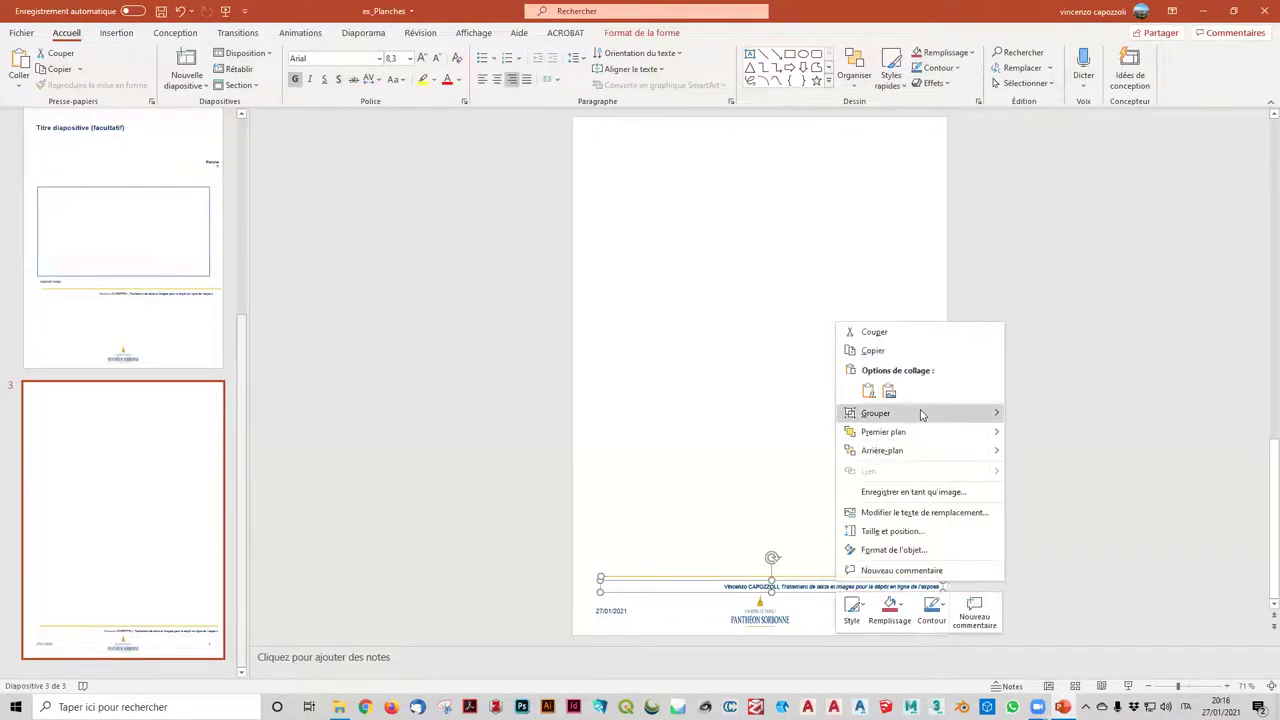
left_click(1042, 414)
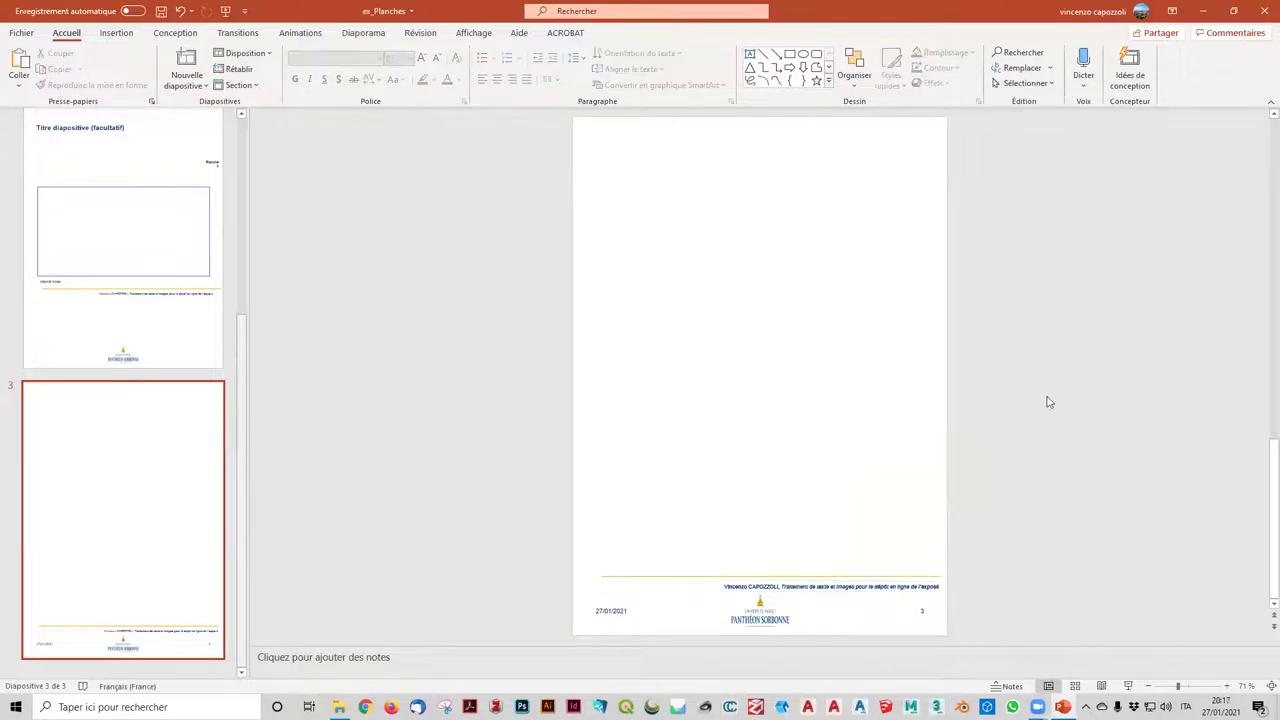
left_click(797, 594)
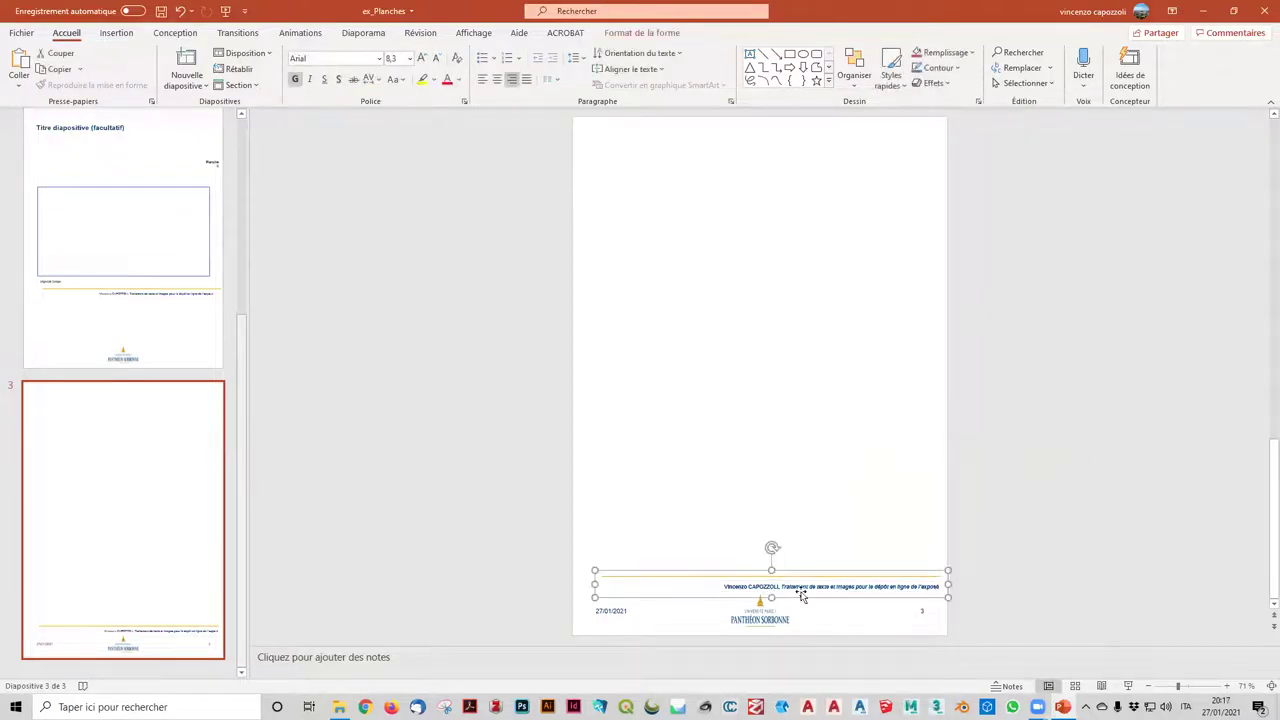
- Review slides 2 and 1, finishing on slide 1
left_click(57, 282)
scroll(70, 313, "up", 3)
left_click(68, 313)
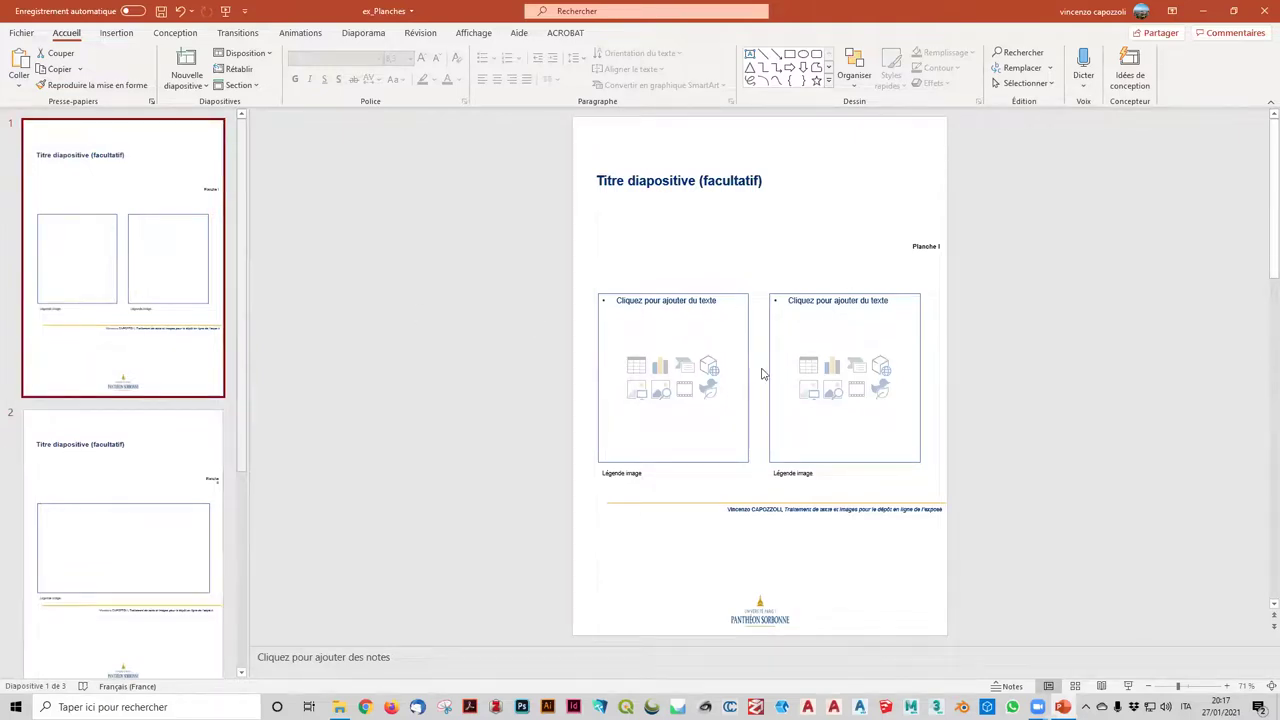
left_click(45, 492)
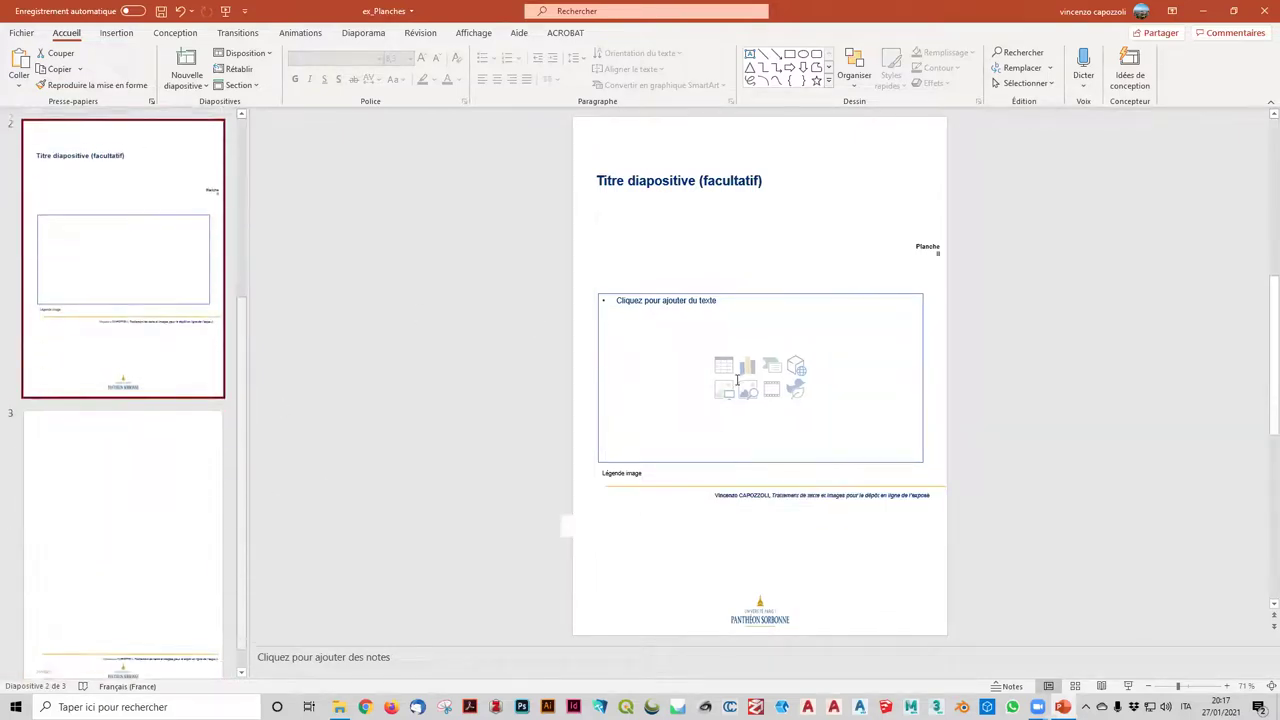
left_click(729, 292)
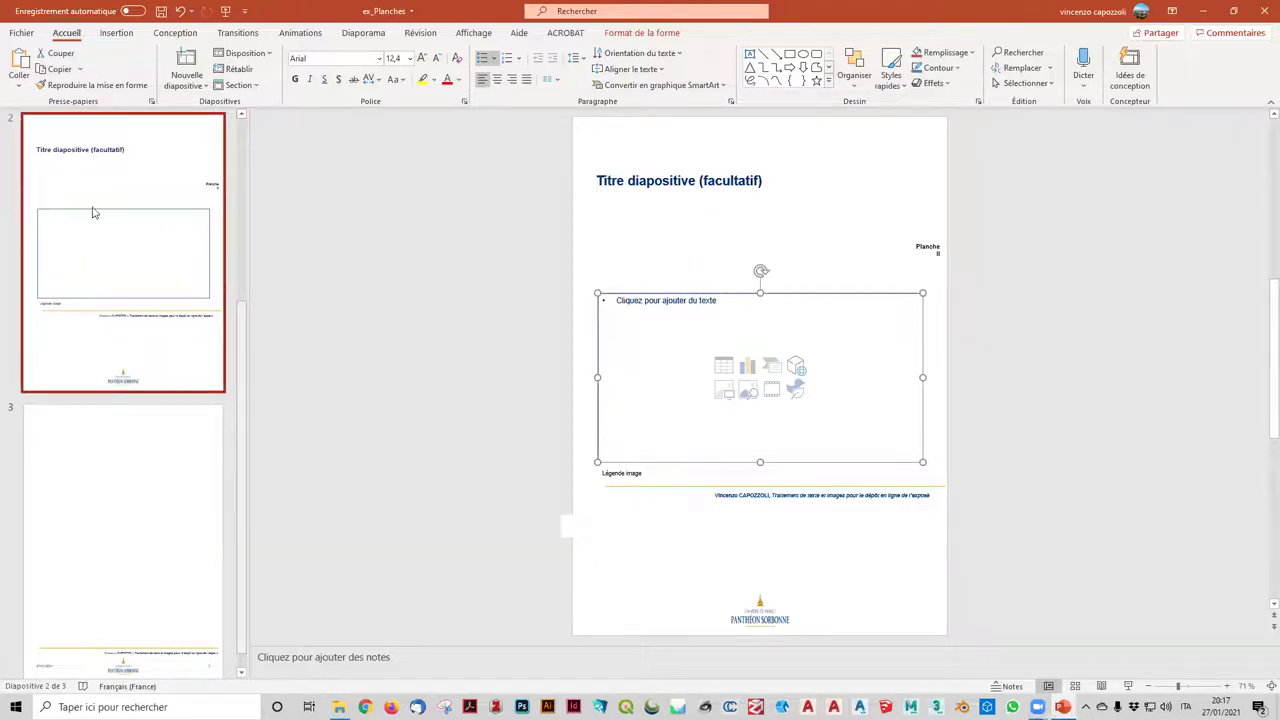
scroll(92, 209, "up", 3)
left_click(99, 246)
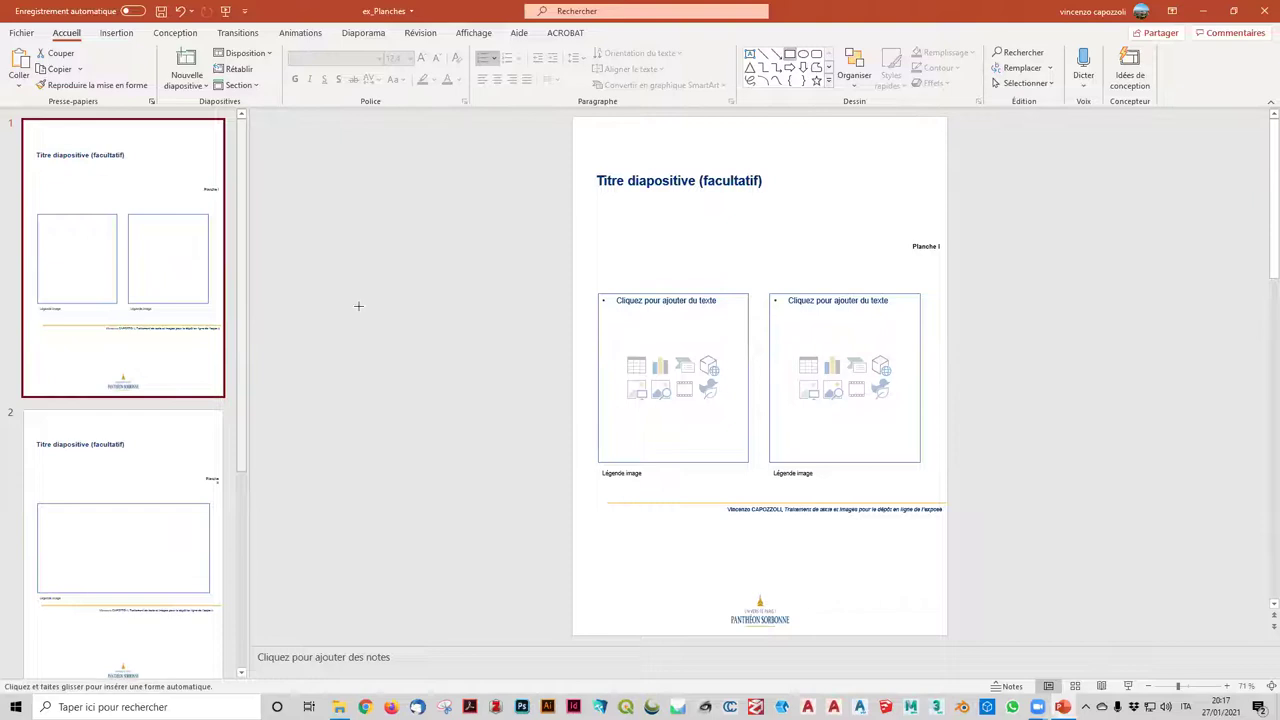
scroll(134, 480, "down", 3)
left_click(148, 445)
left_click(790, 54)
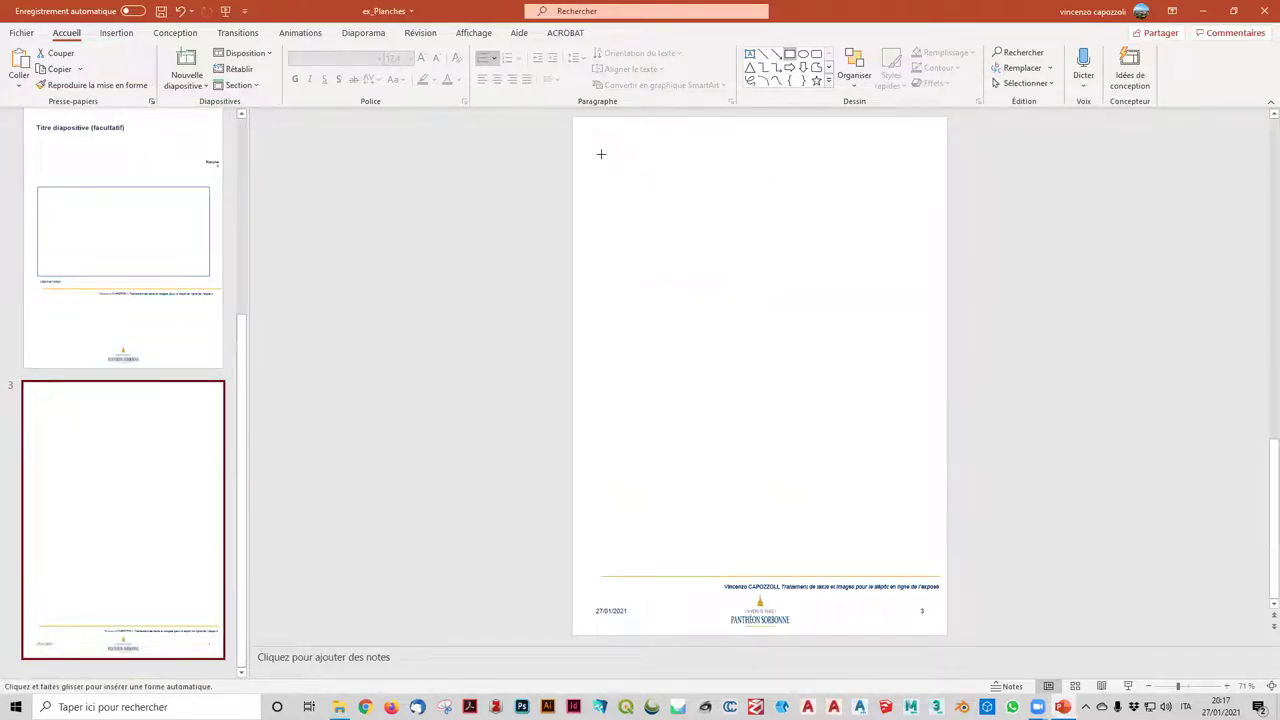
left_click_drag(581, 137, 733, 283)
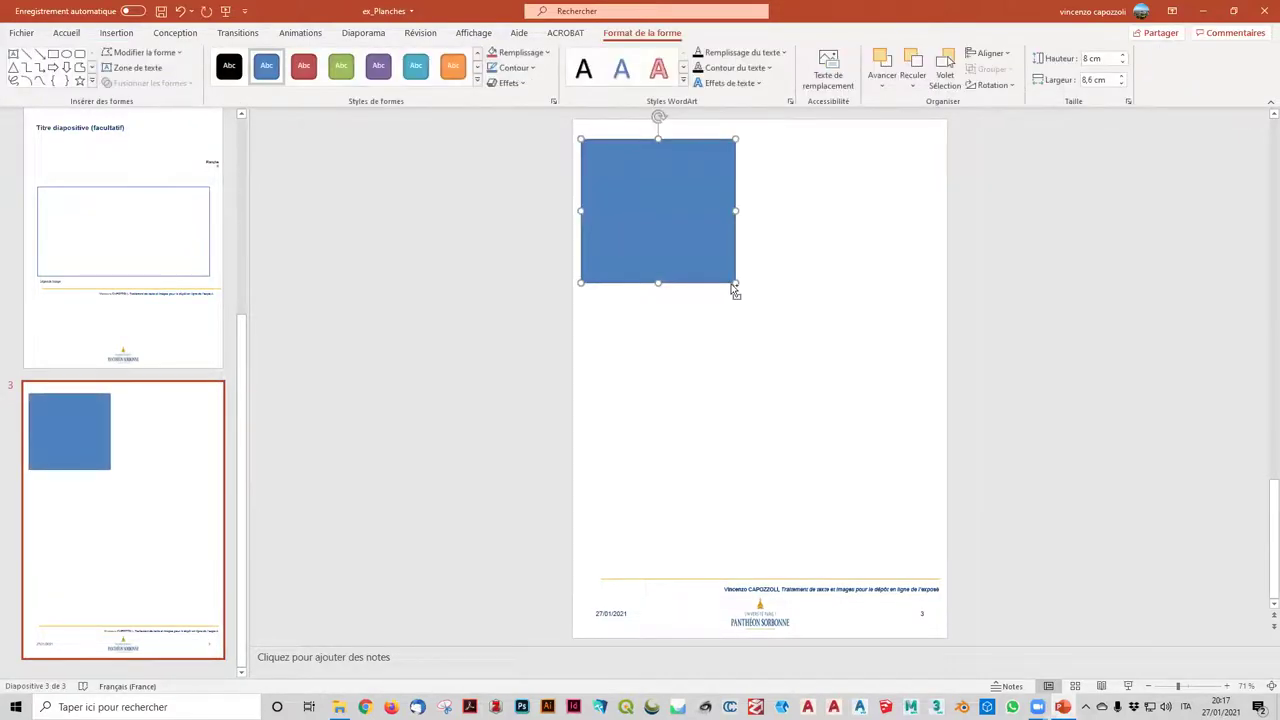
key("ctrl+c")
key("ctrl+v")
left_click_drag(728, 241, 858, 250)
left_click(716, 268)
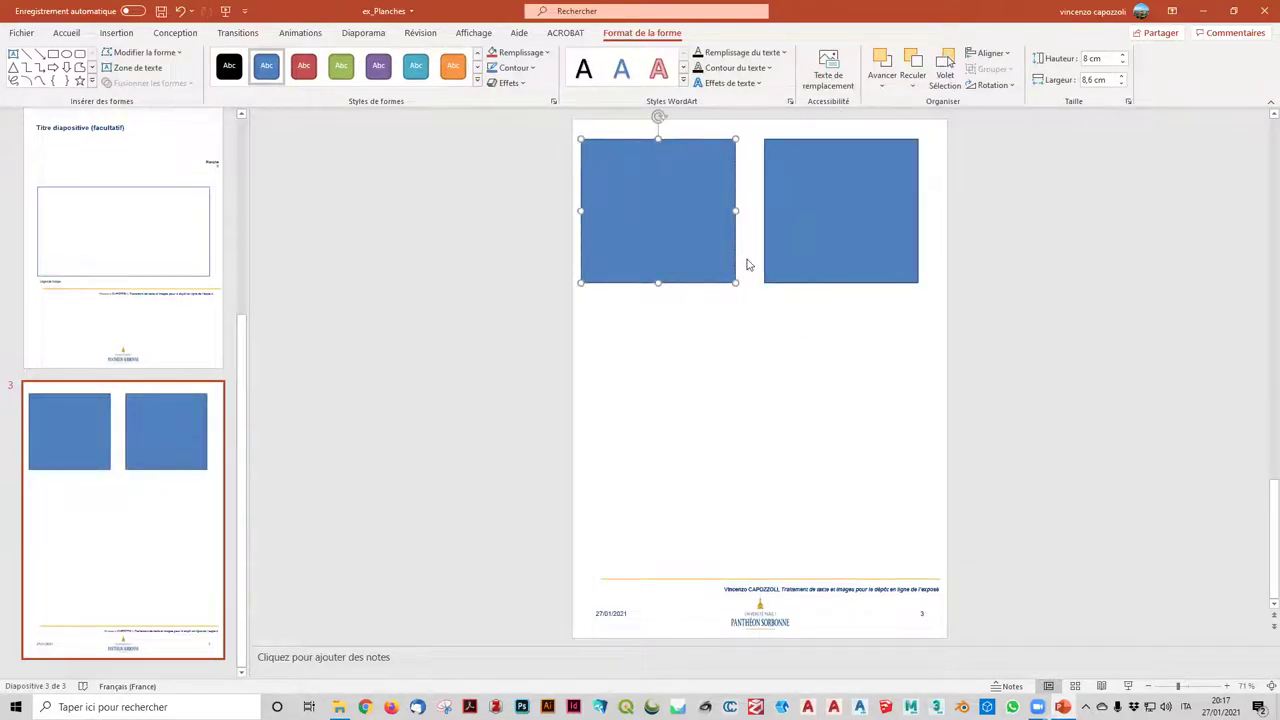
left_click_drag(720, 255, 731, 252)
left_click(780, 352)
left_click(697, 214)
left_click(808, 240, "shift")
key("ctrl+c")
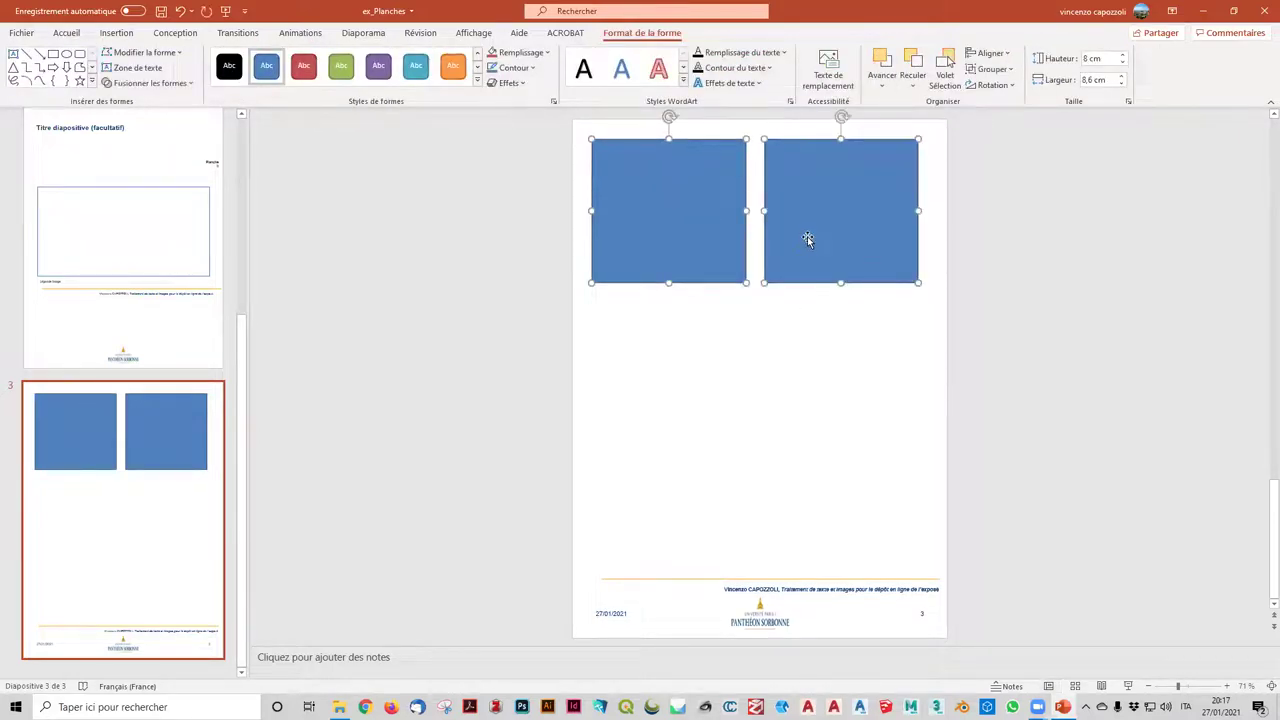
key("ctrl+v")
left_click_drag(808, 245, 838, 438)
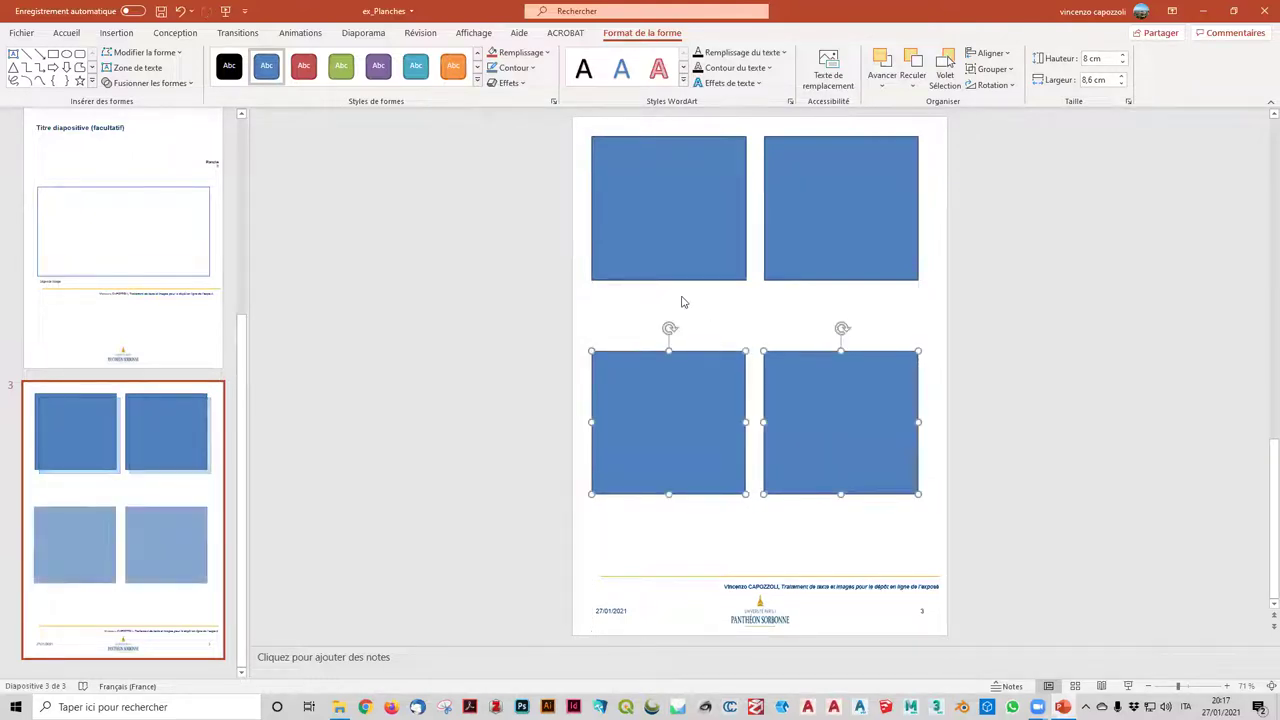
left_click(1098, 290)
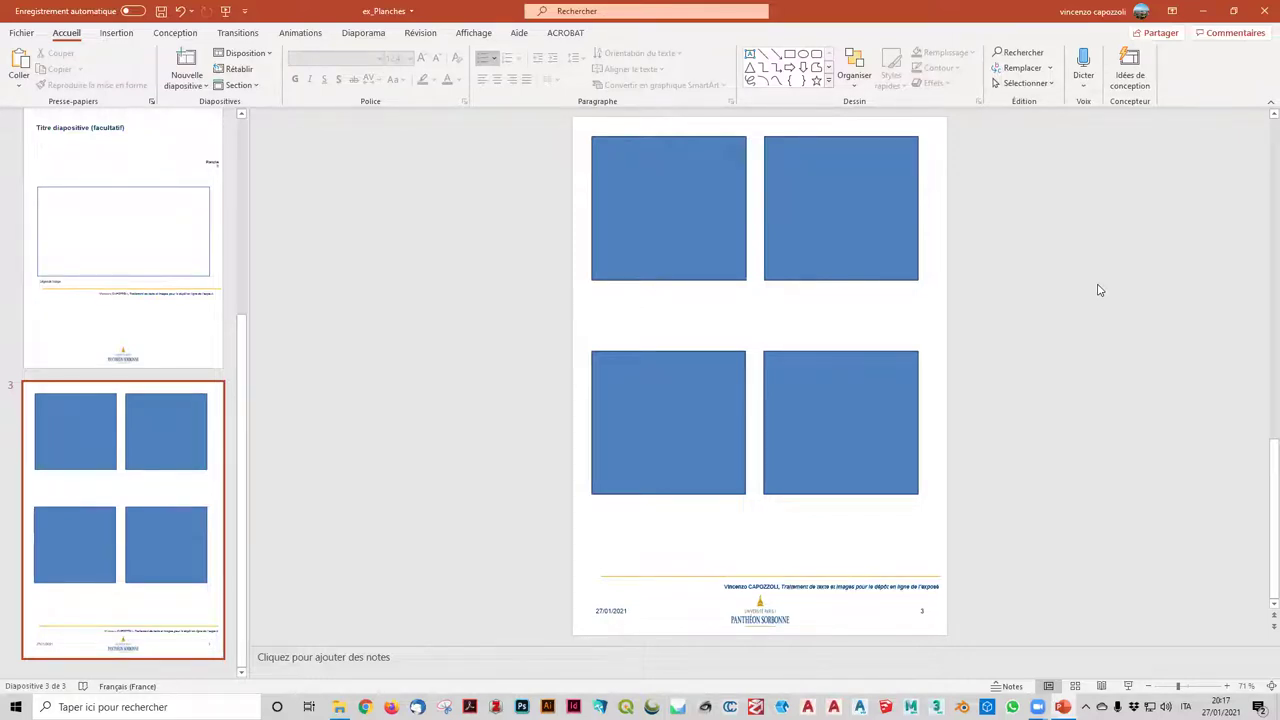
left_click(647, 249)
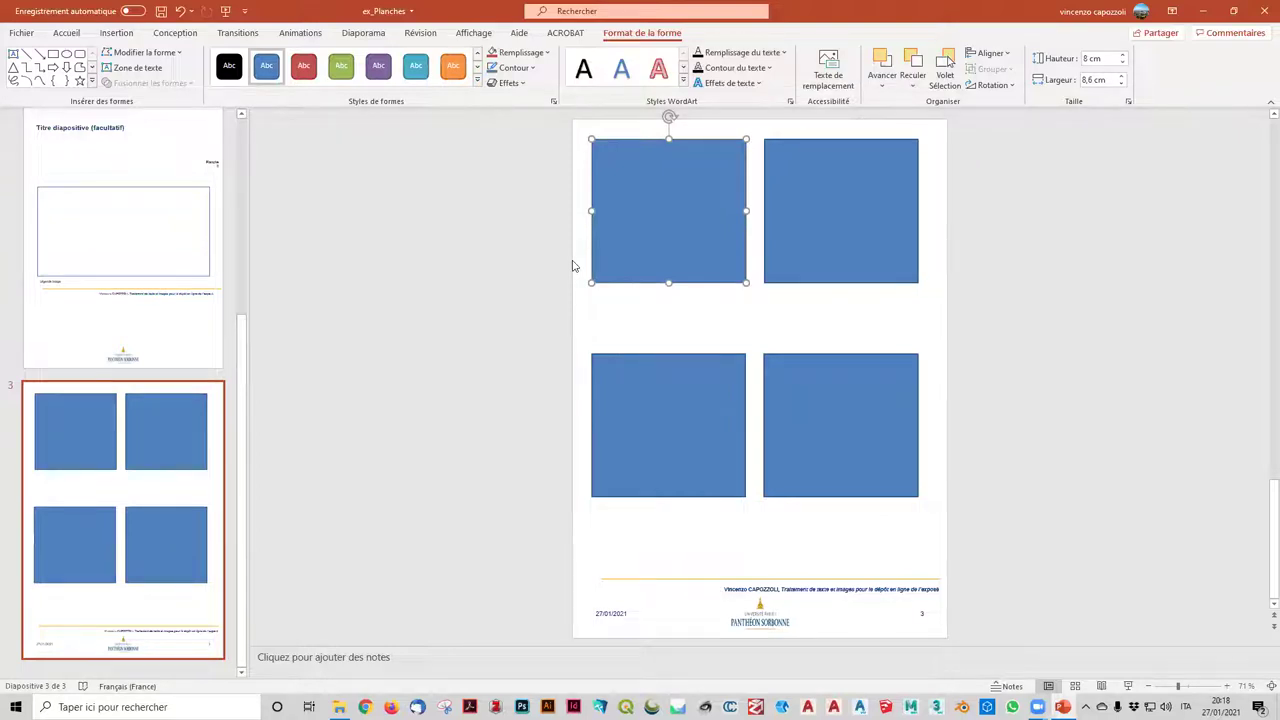
- Add a 10 pt 'Légende' caption text box under slide 3's top-left box
left_click(143, 289)
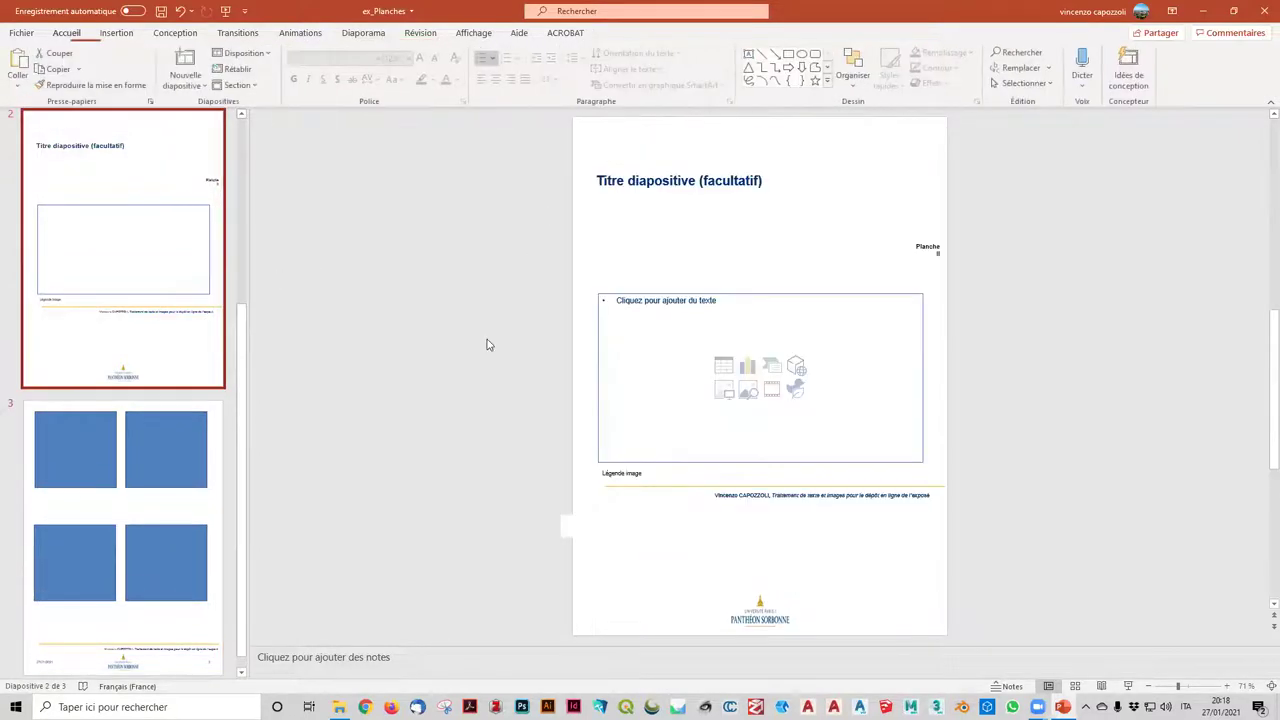
left_click(616, 468)
left_click(137, 490)
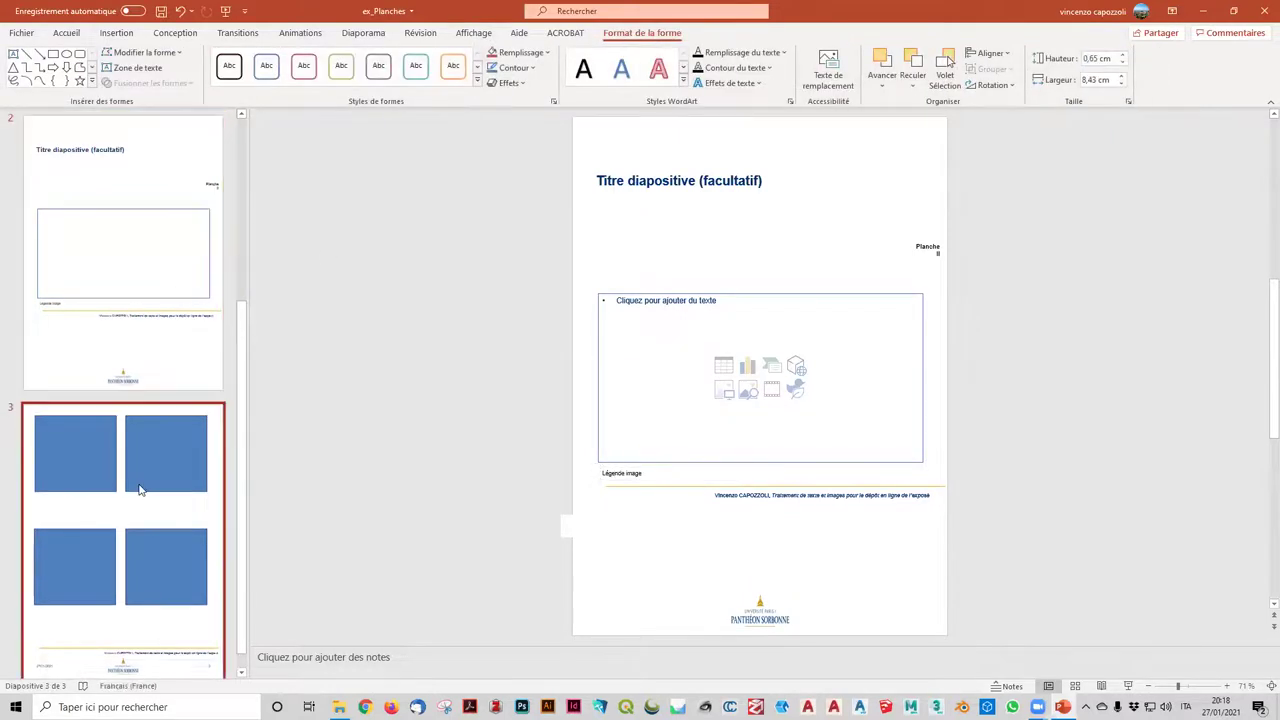
left_click(750, 54)
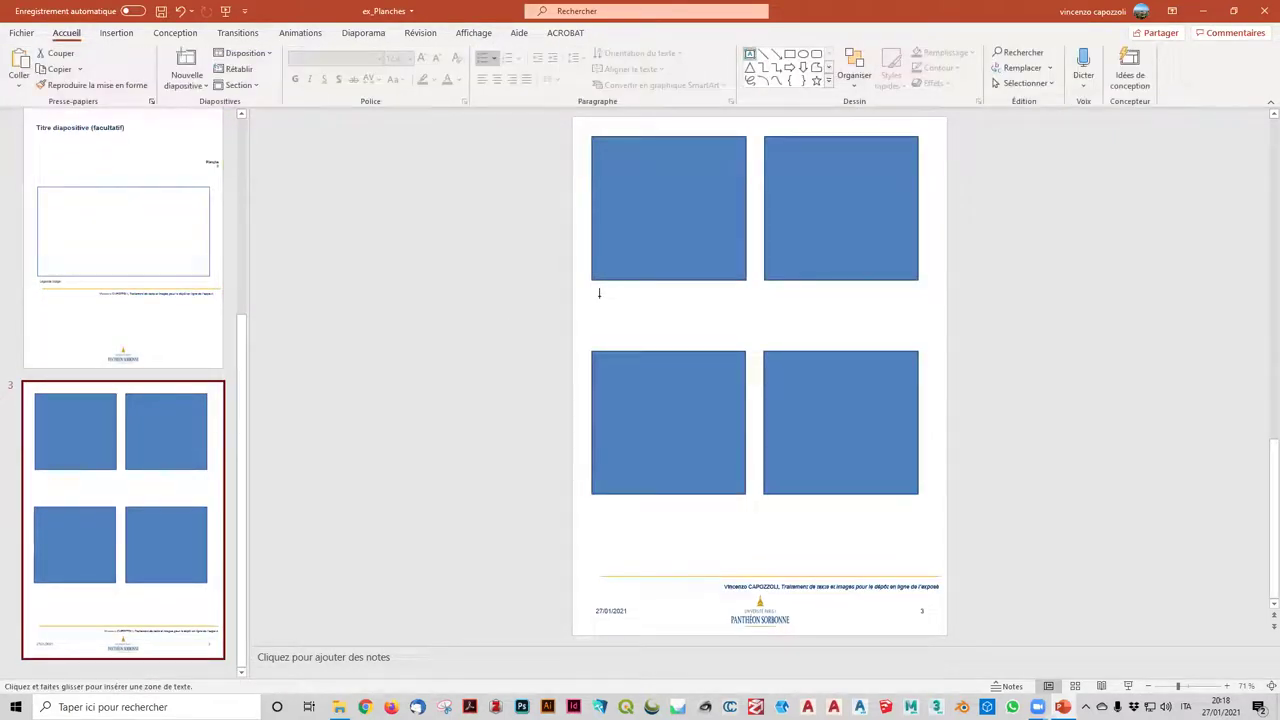
left_click_drag(591, 287, 745, 300)
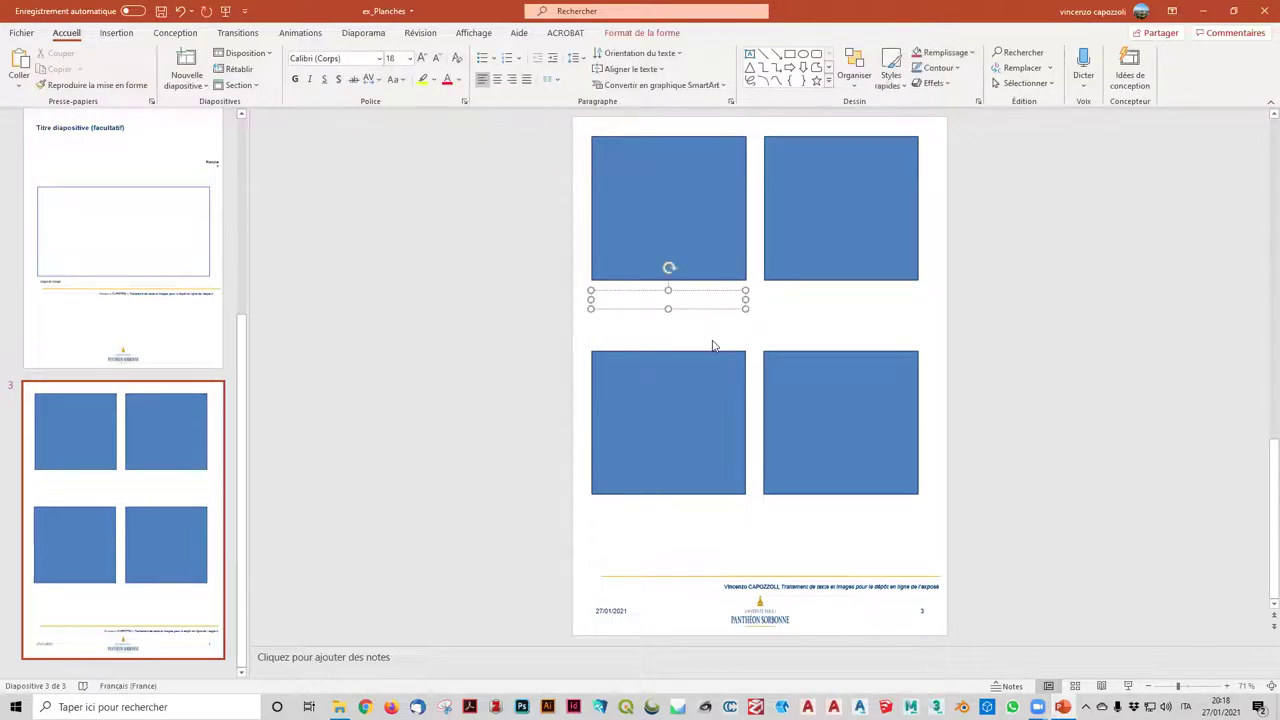
type("Légende")
left_click(645, 290)
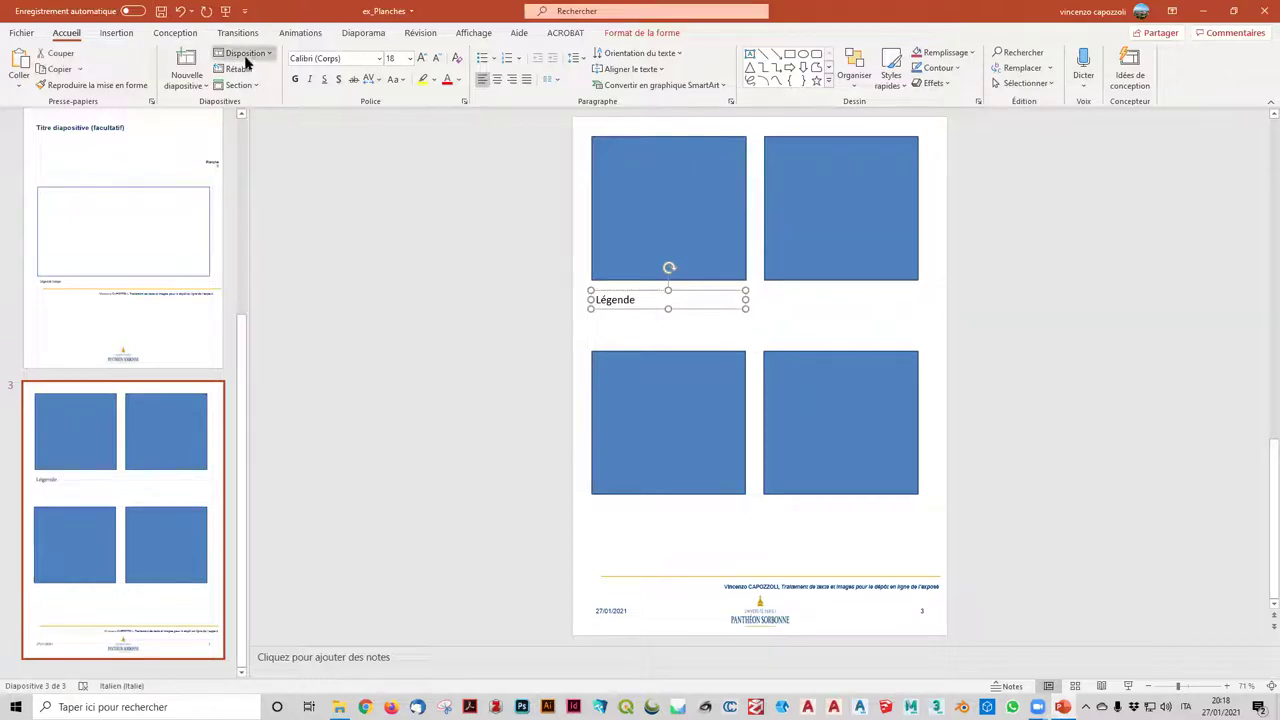
left_click(436, 57)
left_click(436, 57)
left_click(436, 57)
left_click(436, 57)
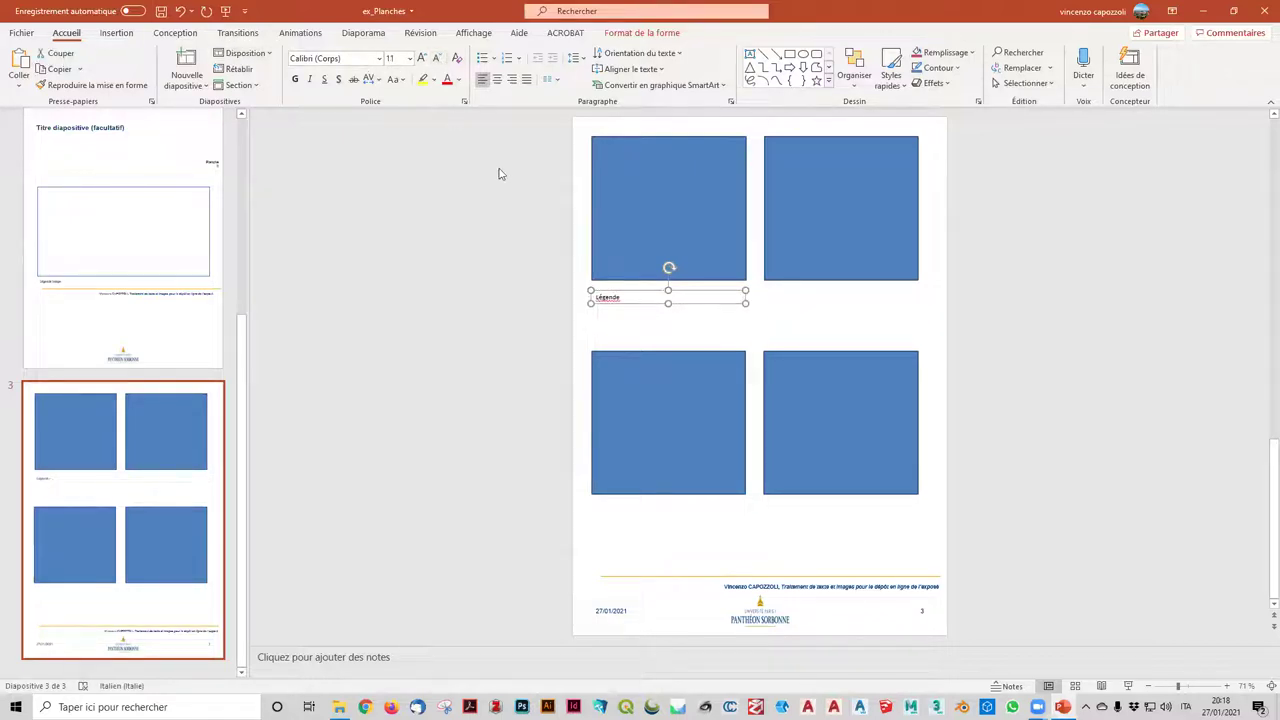
left_click(436, 57)
left_click(436, 57)
left_click_drag(630, 303, 630, 297)
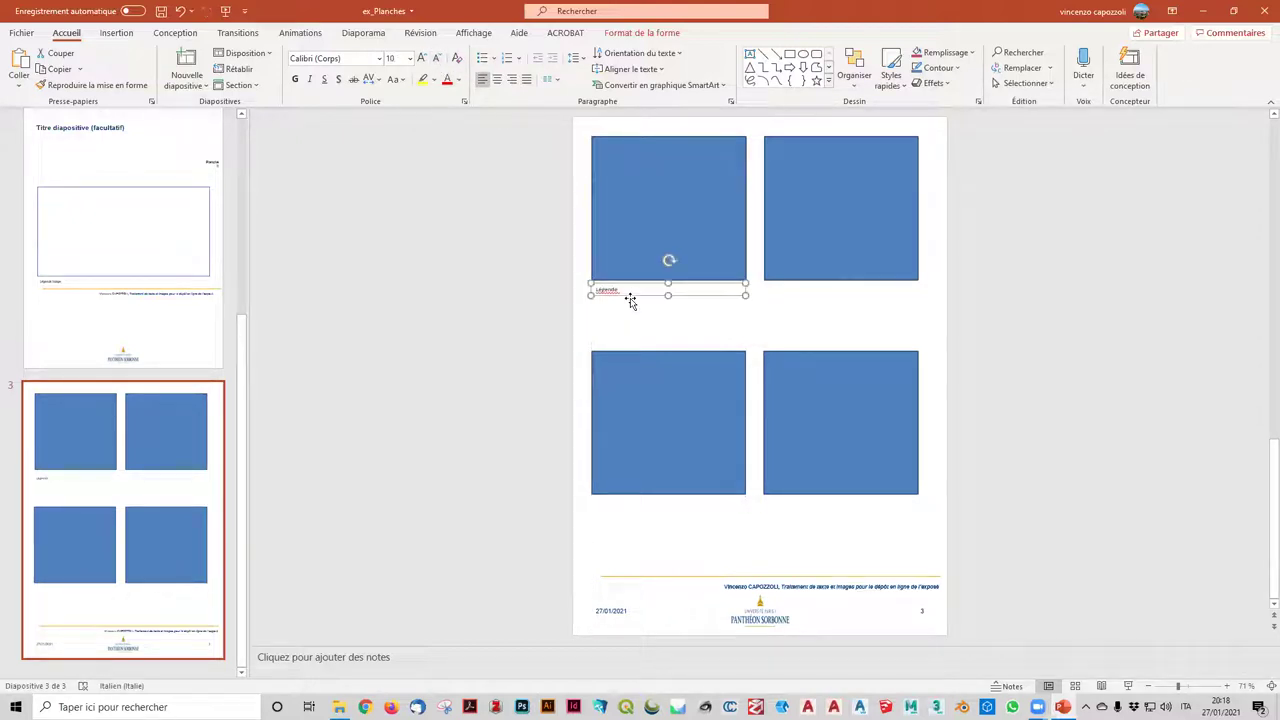
- Copy the Légende caption under the top-right and both bottom boxes
key("ctrl+c")
key("ctrl+v")
left_click_drag(711, 305, 872, 295)
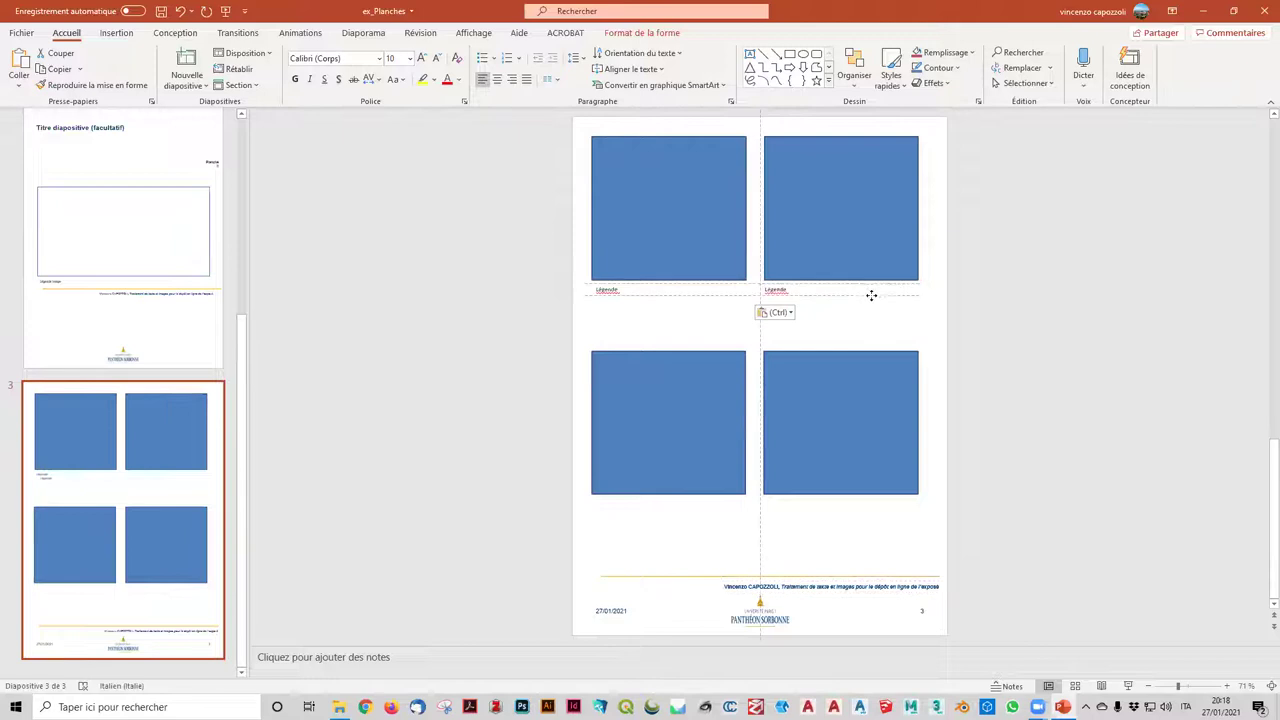
left_click(597, 290, "shift")
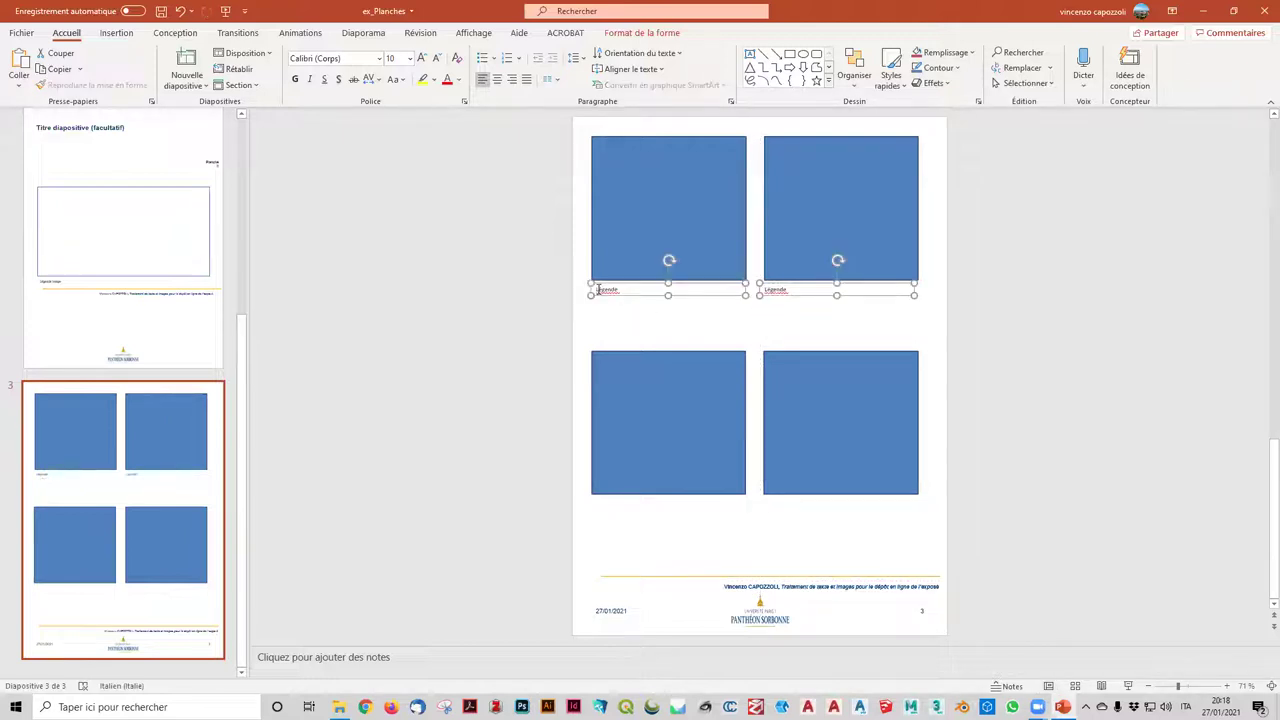
key("ctrl+v")
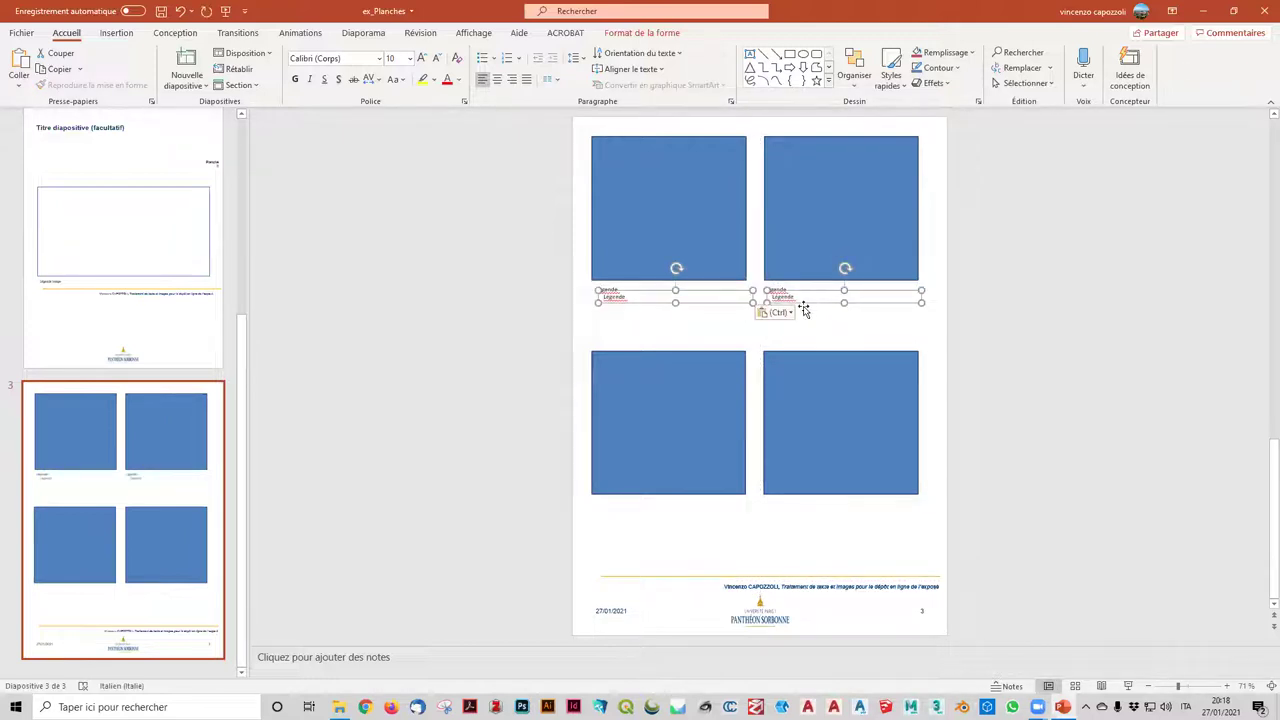
mouse_move(809, 310)
left_mouse_down()
mouse_move(783, 437)
mouse_move(803, 507)
left_mouse_up()
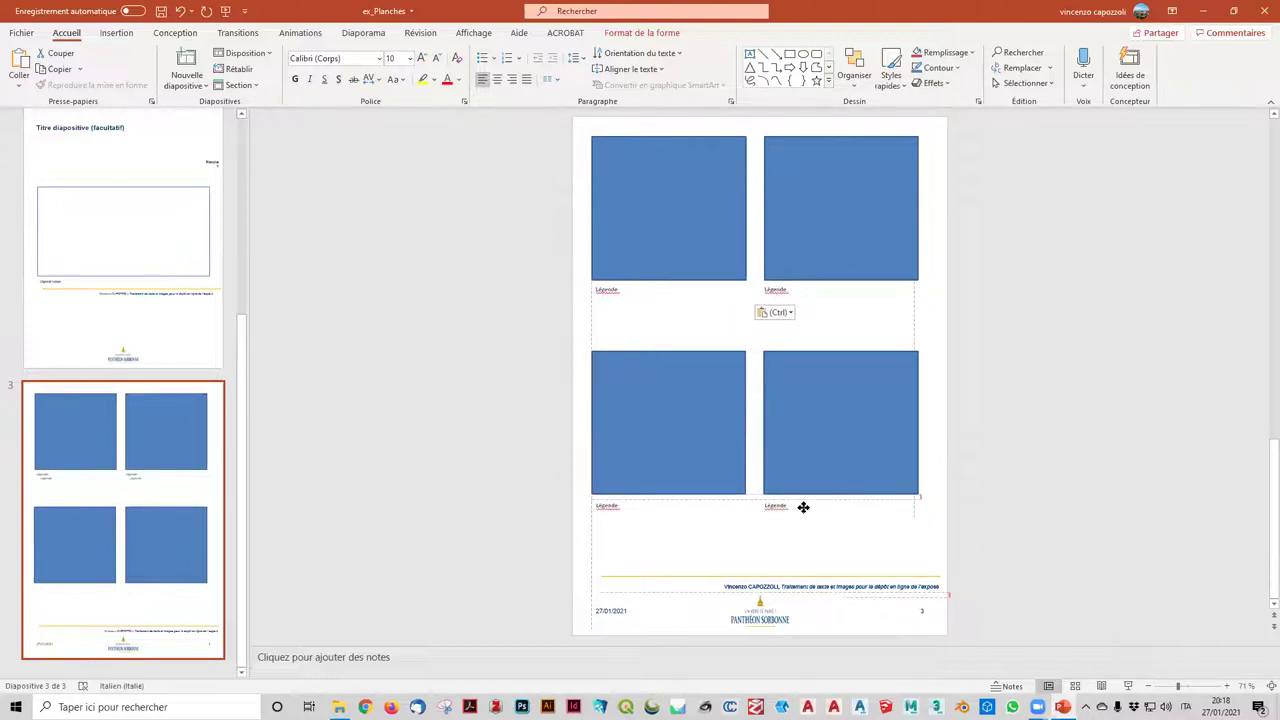
left_click(1022, 384)
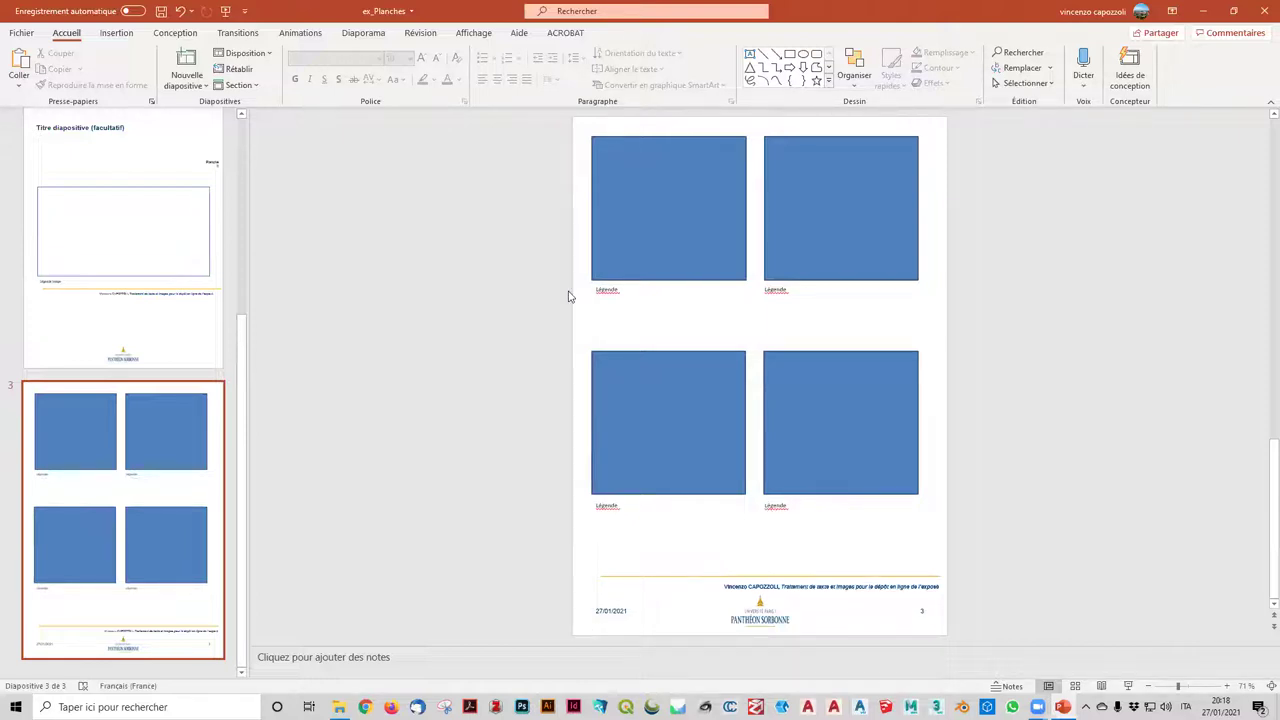
left_click(52, 404)
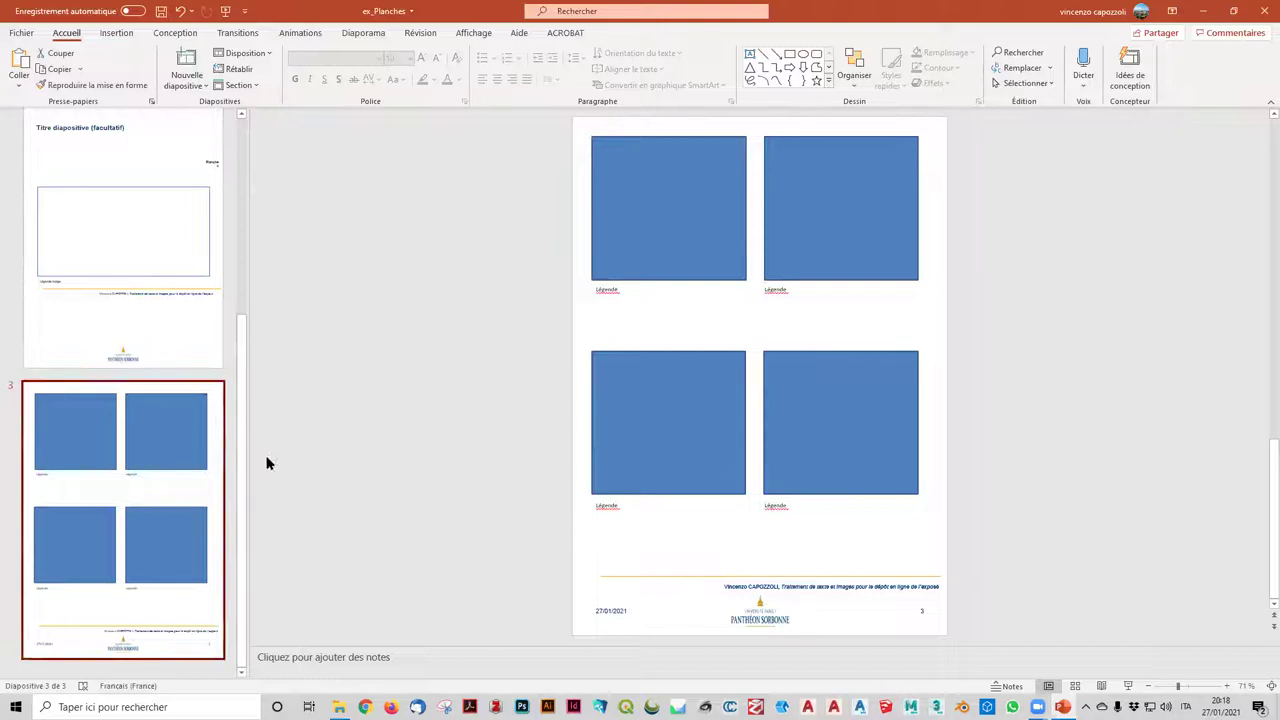
- Widen slide 2's 'Planche II' label and paste it in slide 3's top-right corner
left_click(118, 148)
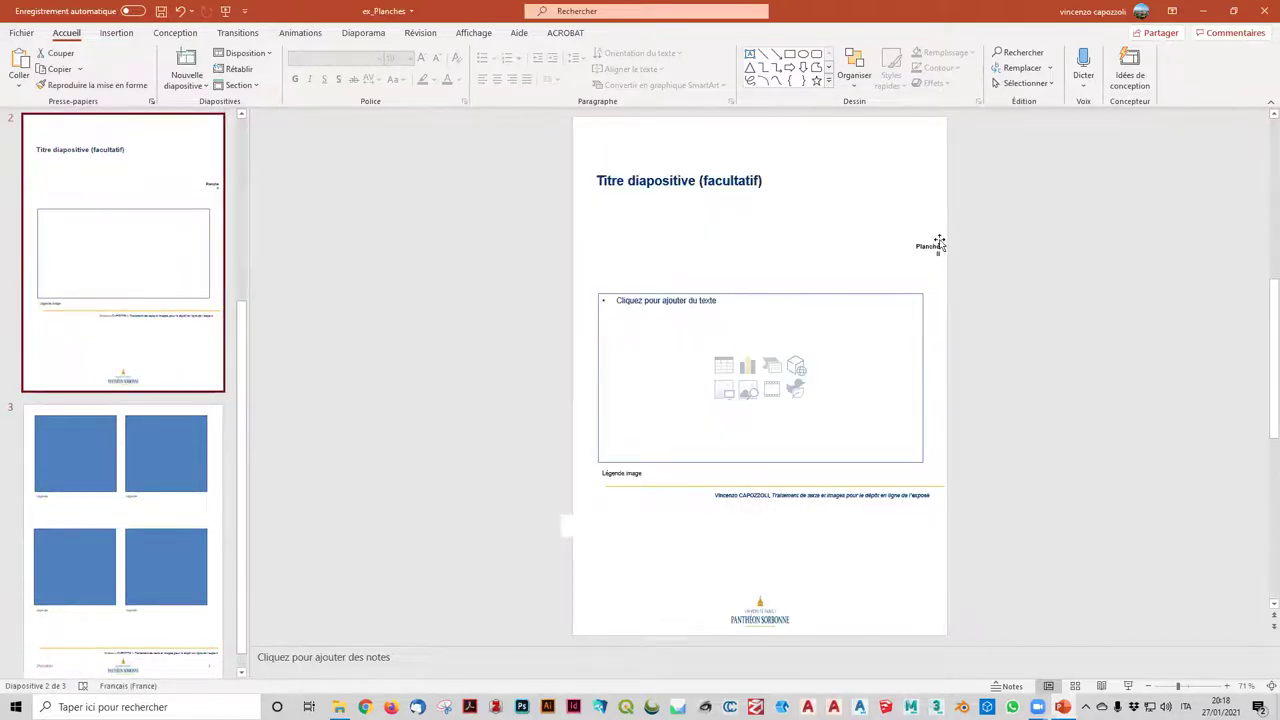
left_click(939, 243)
left_click_drag(907, 250, 895, 250)
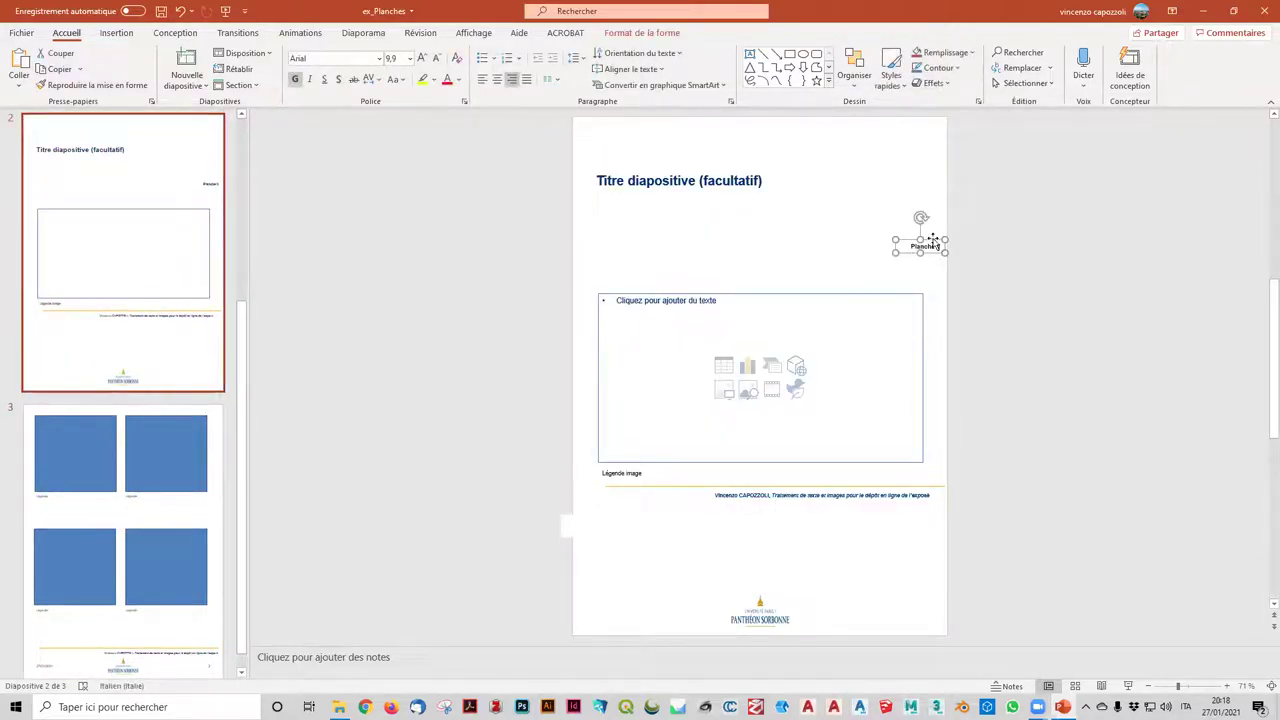
left_click(169, 438)
key("ctrl+v")
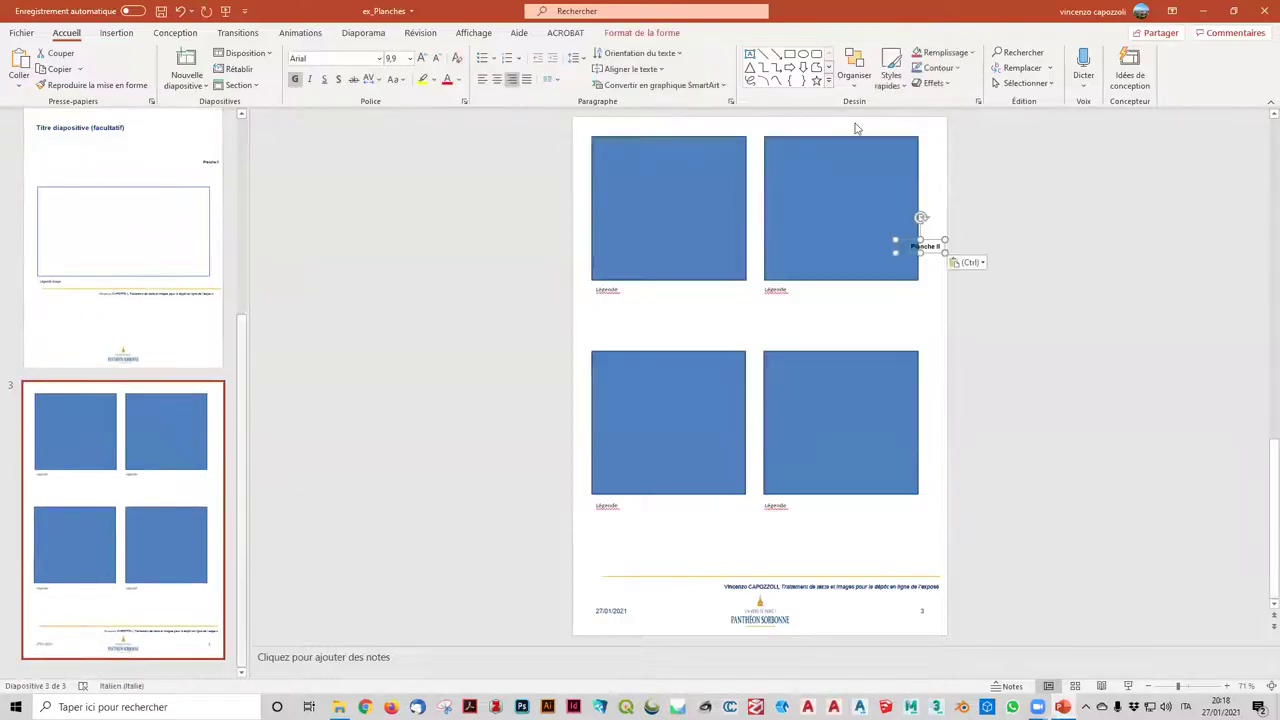
left_click_drag(930, 245, 923, 124)
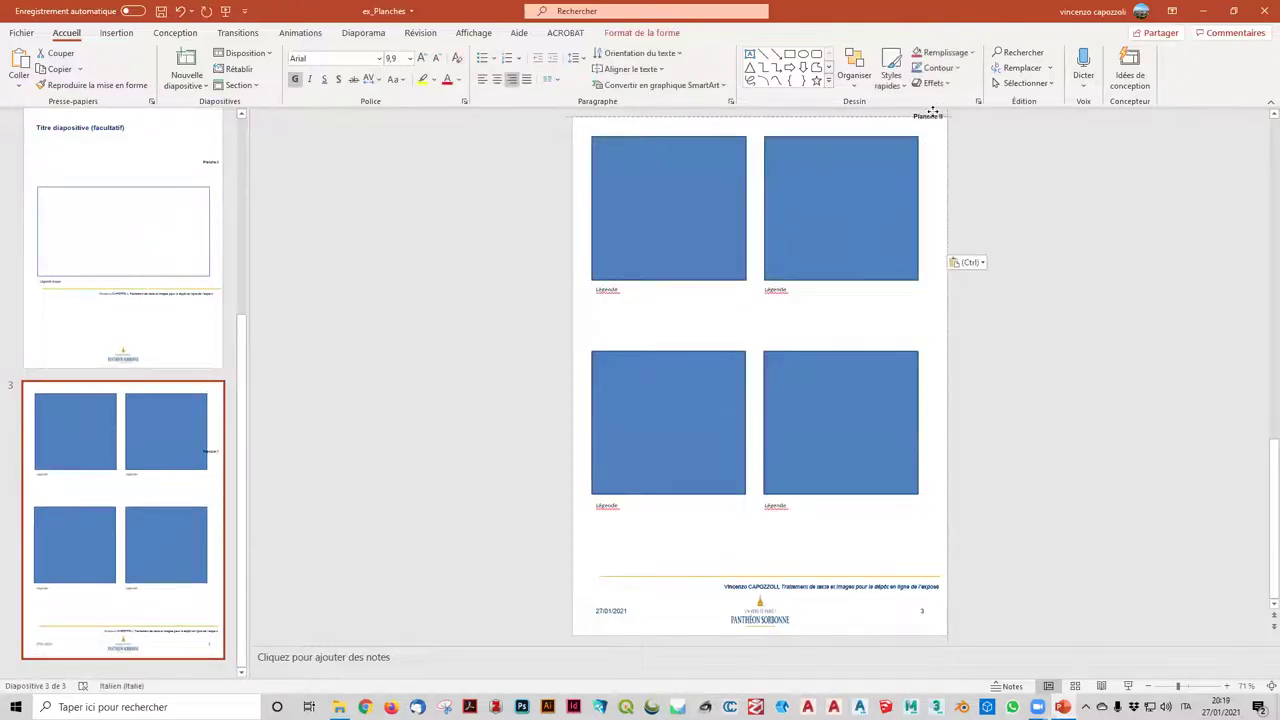
left_click(1080, 490)
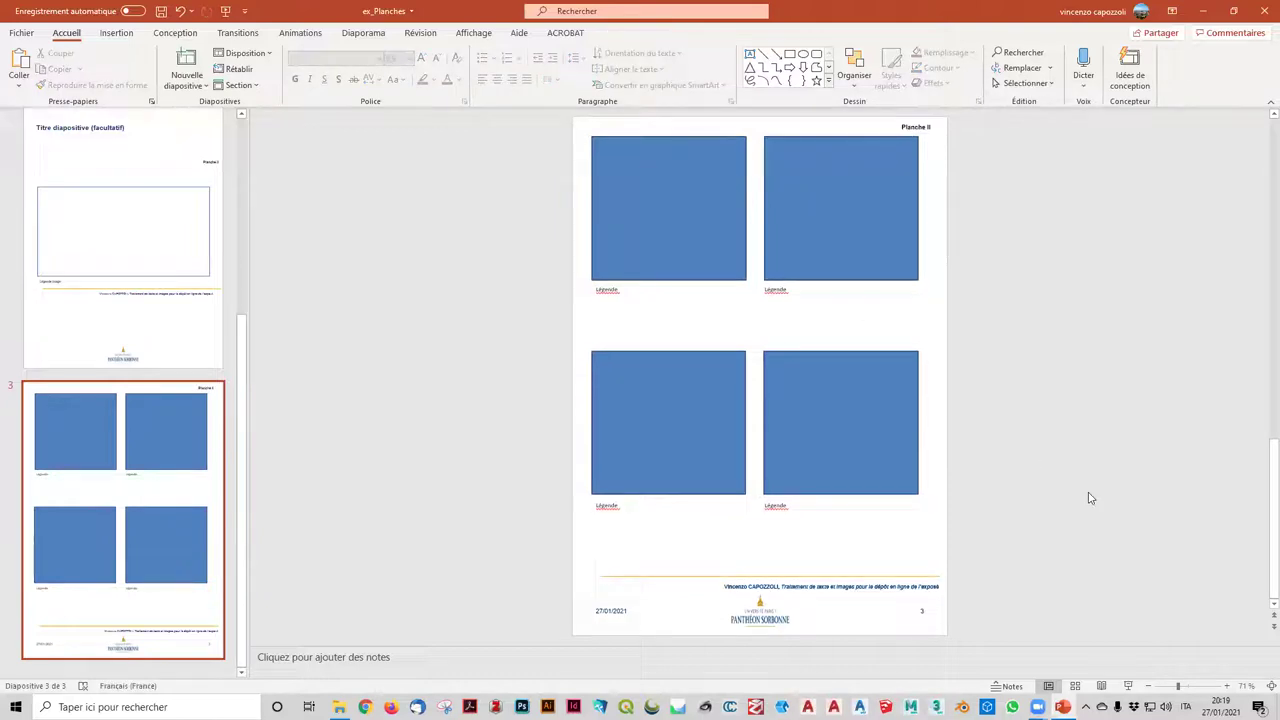
- Shift all four boxes and their captions slightly down on slide 3
left_click_drag(1042, 530, 525, 131)
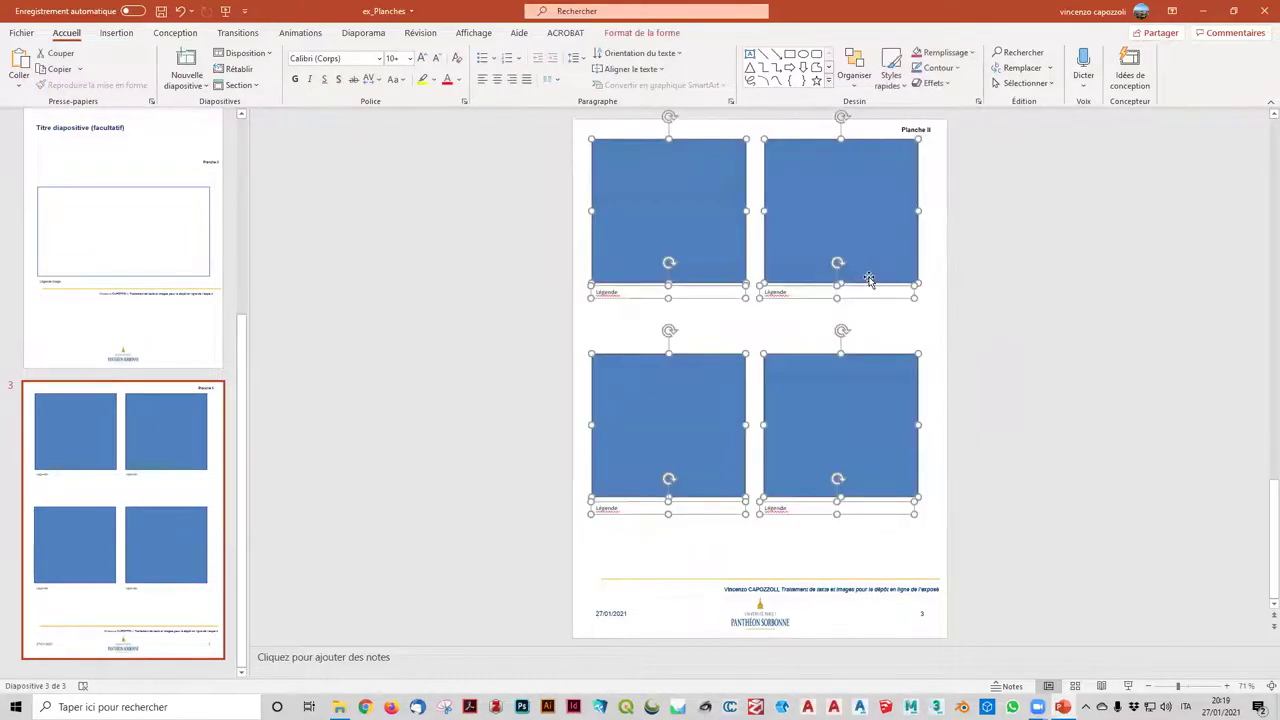
left_click_drag(869, 280, 875, 300)
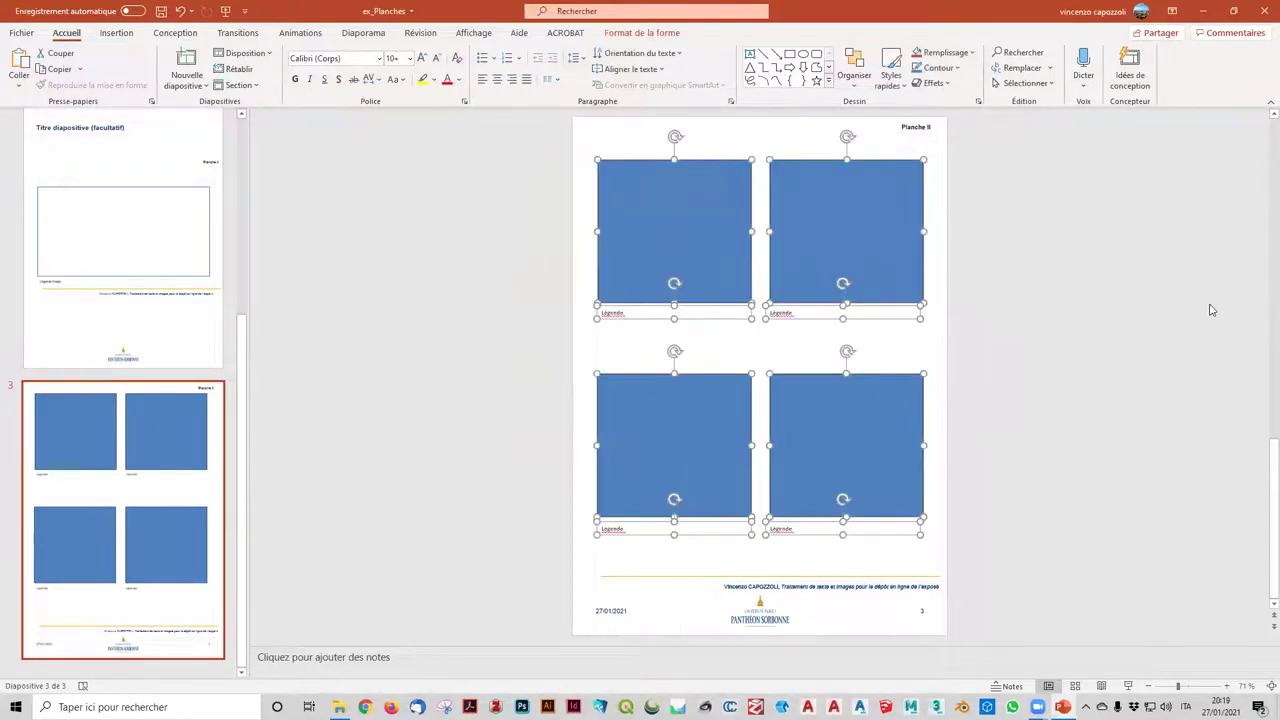
left_click(975, 127)
left_click(191, 462)
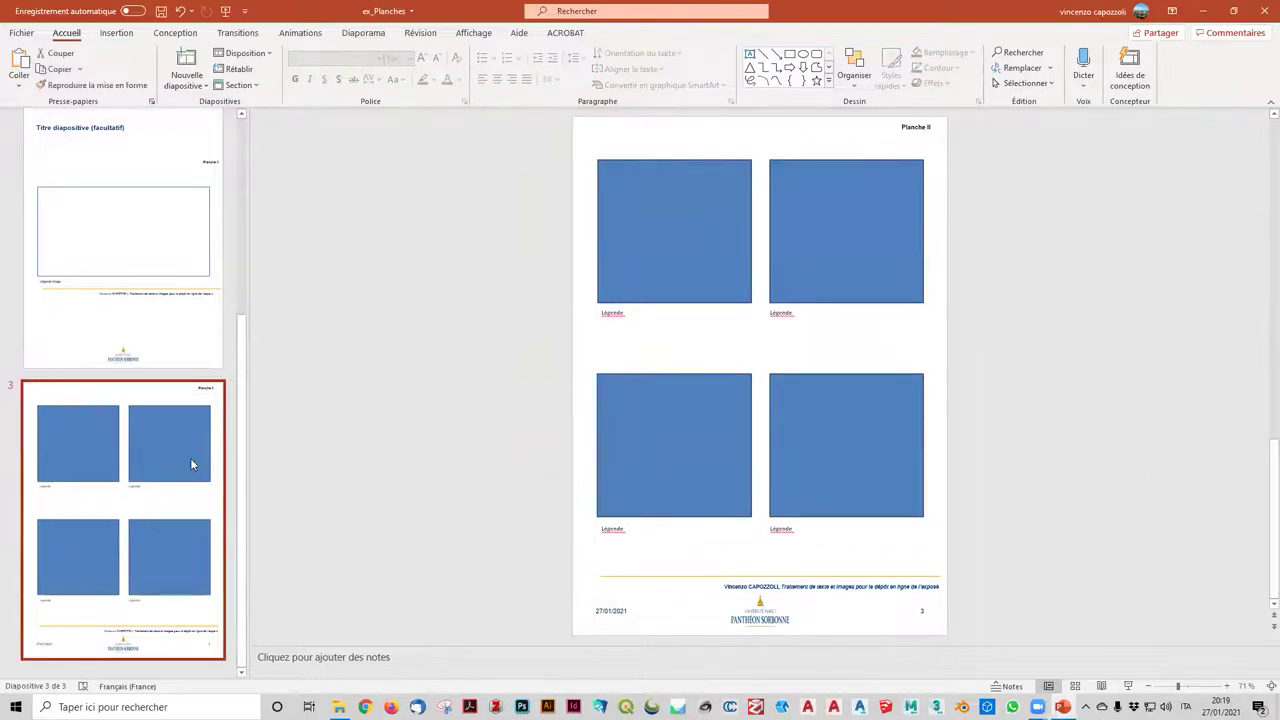
- Paste copies of the captioned plate slide after slides 3 and 4 until there are eight slides
key("ctrl+v")
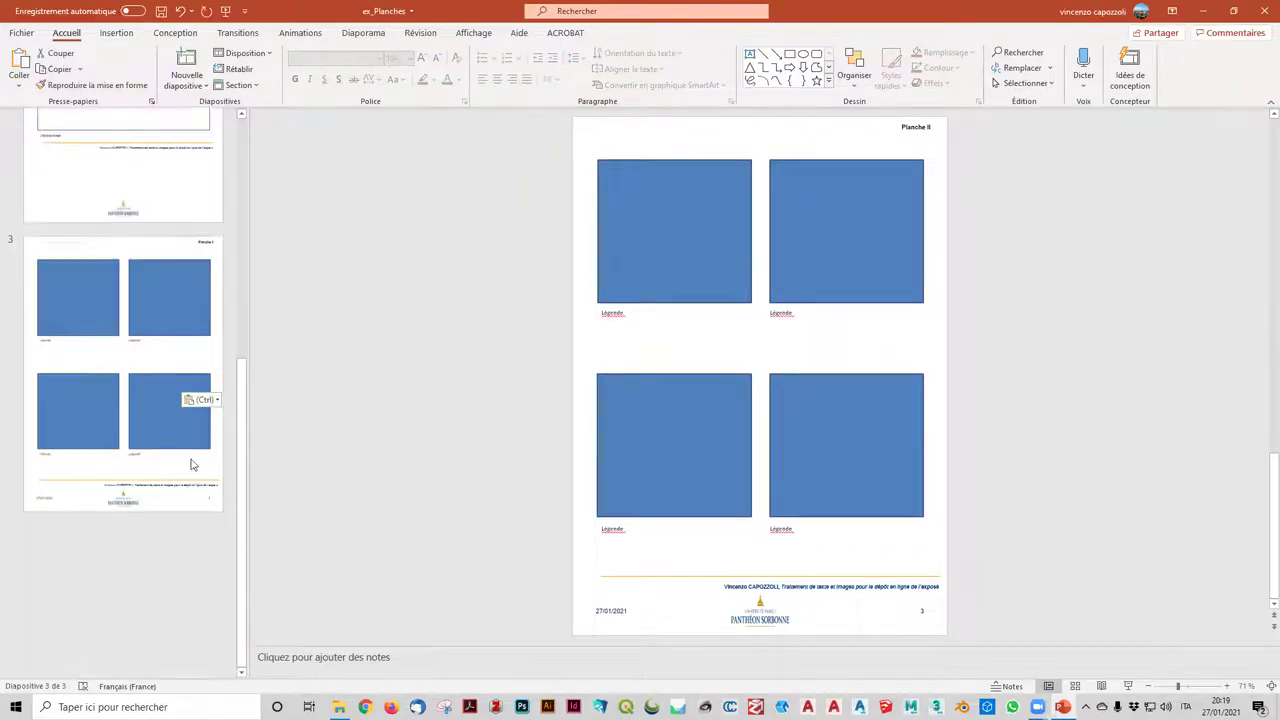
left_click(162, 526)
scroll(126, 408, "up", 1)
scroll(125, 408, "down", 3)
left_click(129, 454)
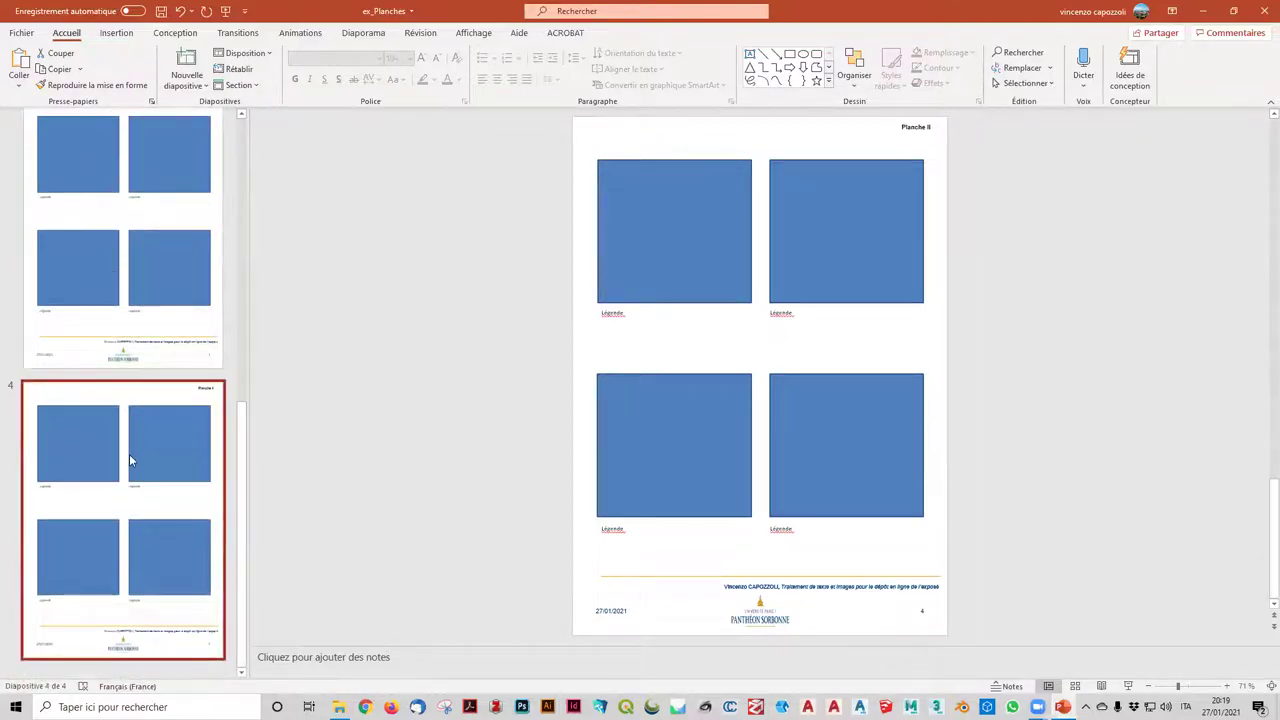
key("ctrl+v")
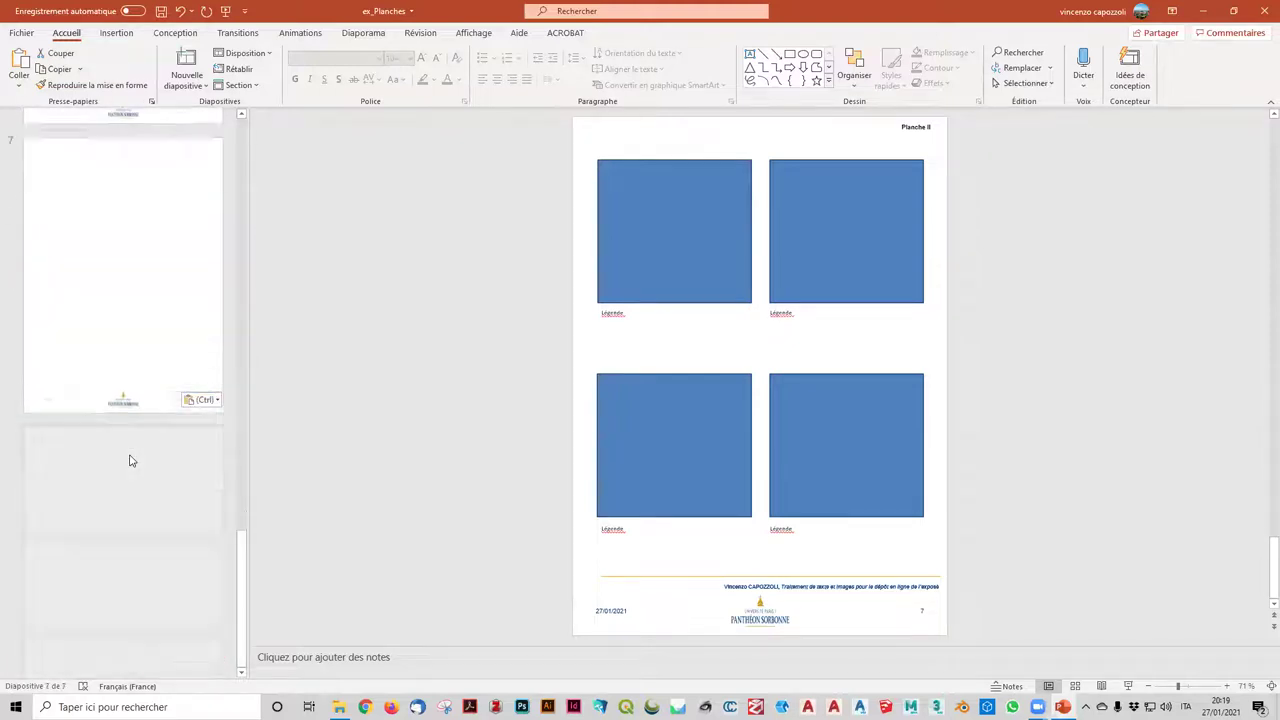
scroll(129, 460, "up", 1)
scroll(129, 460, "down", 1)
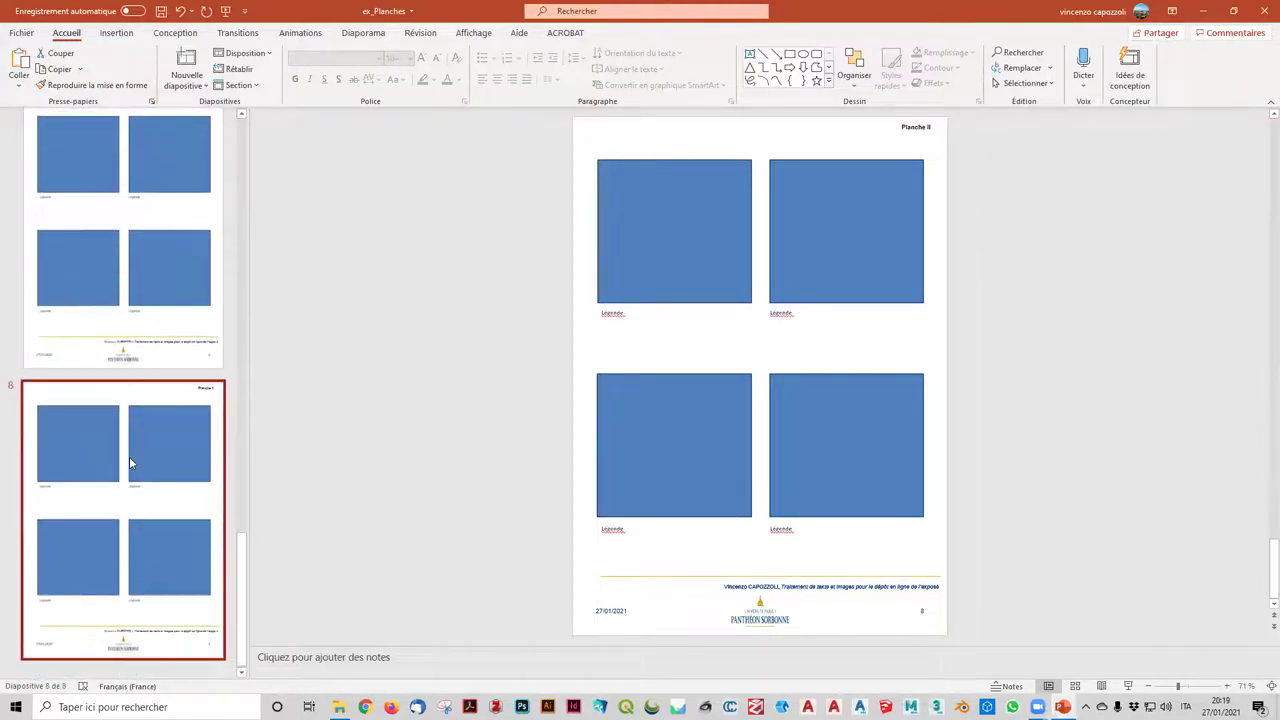
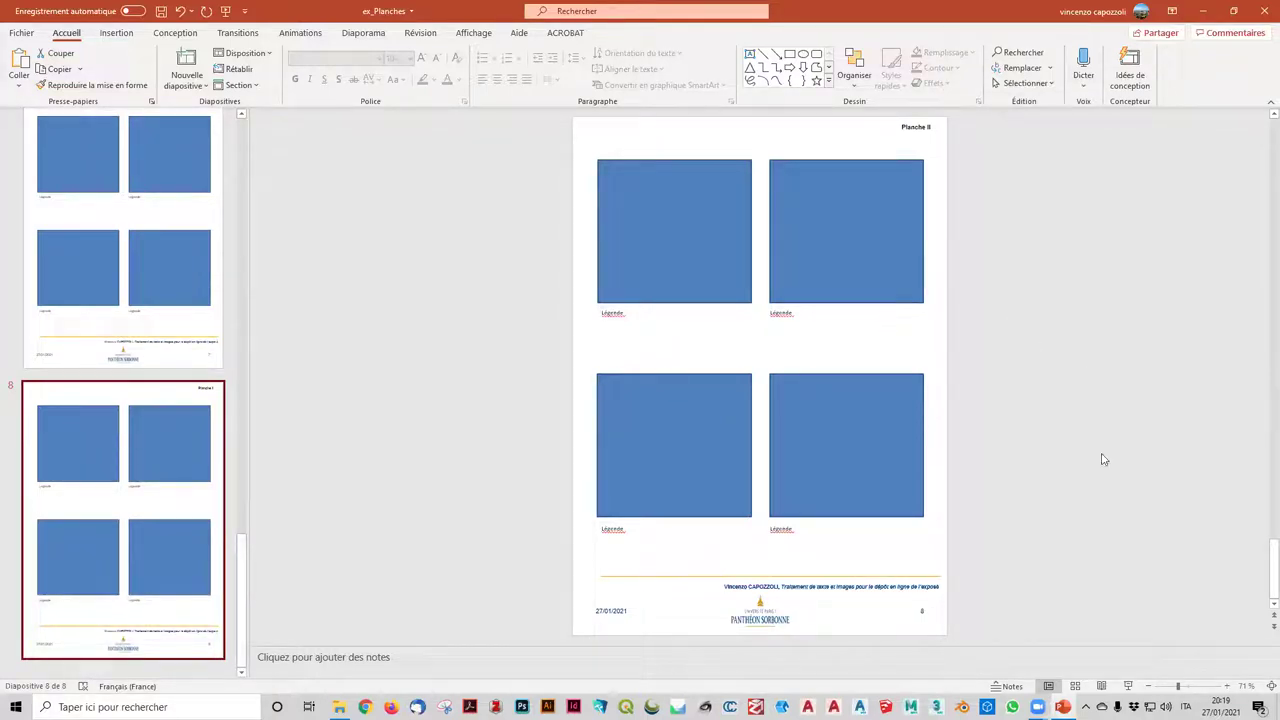
- On slide 8, delete the two right-hand images, the lower-left image and the extra captions
mouse_move(1066, 535)
left_mouse_down()
mouse_move(695, 232)
mouse_move(769, 160)
left_mouse_up()
key("Delete")
left_click_drag(840, 561, 349, 363)
key("Delete")
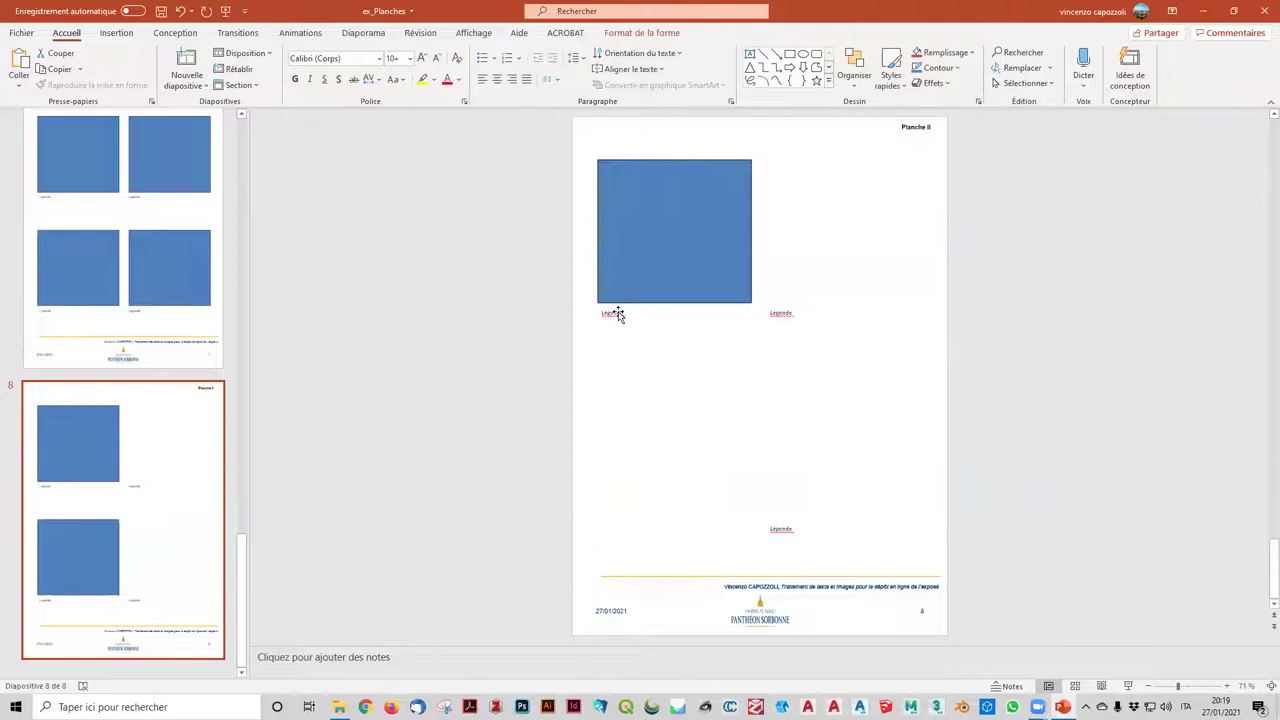
left_click(793, 310)
left_click_drag(793, 308, 626, 321)
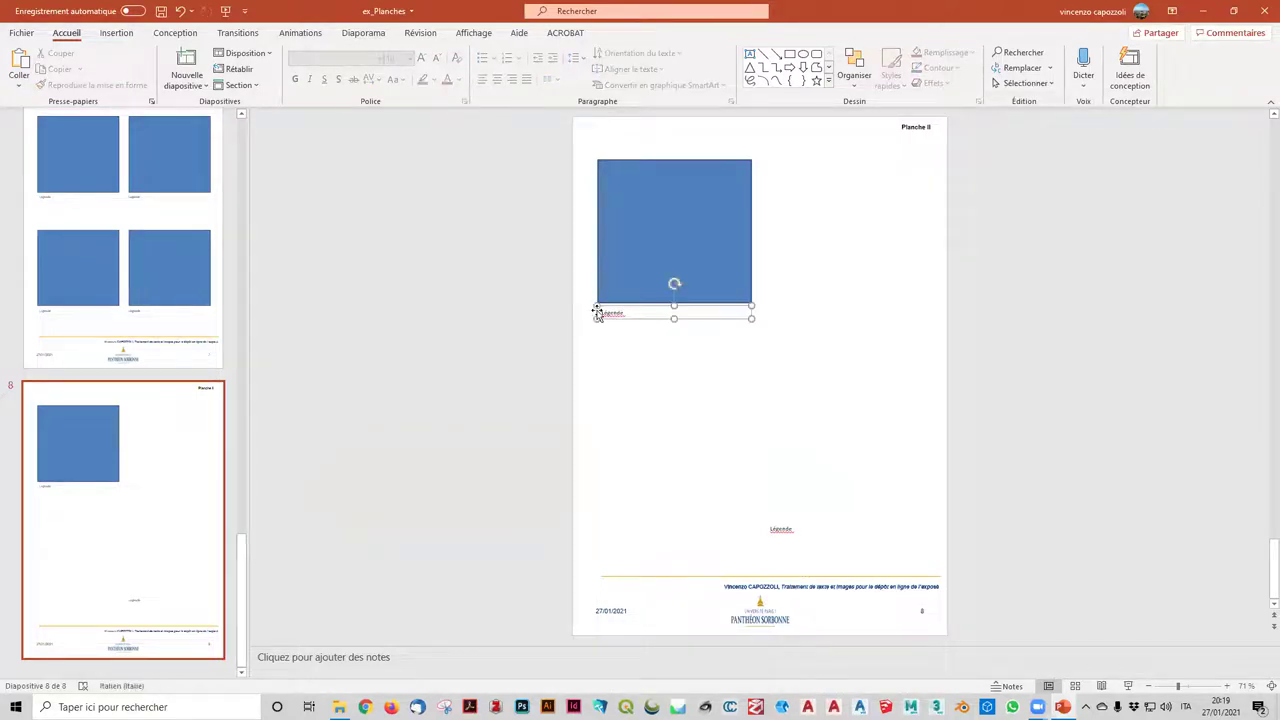
key("Delete")
left_click(671, 280)
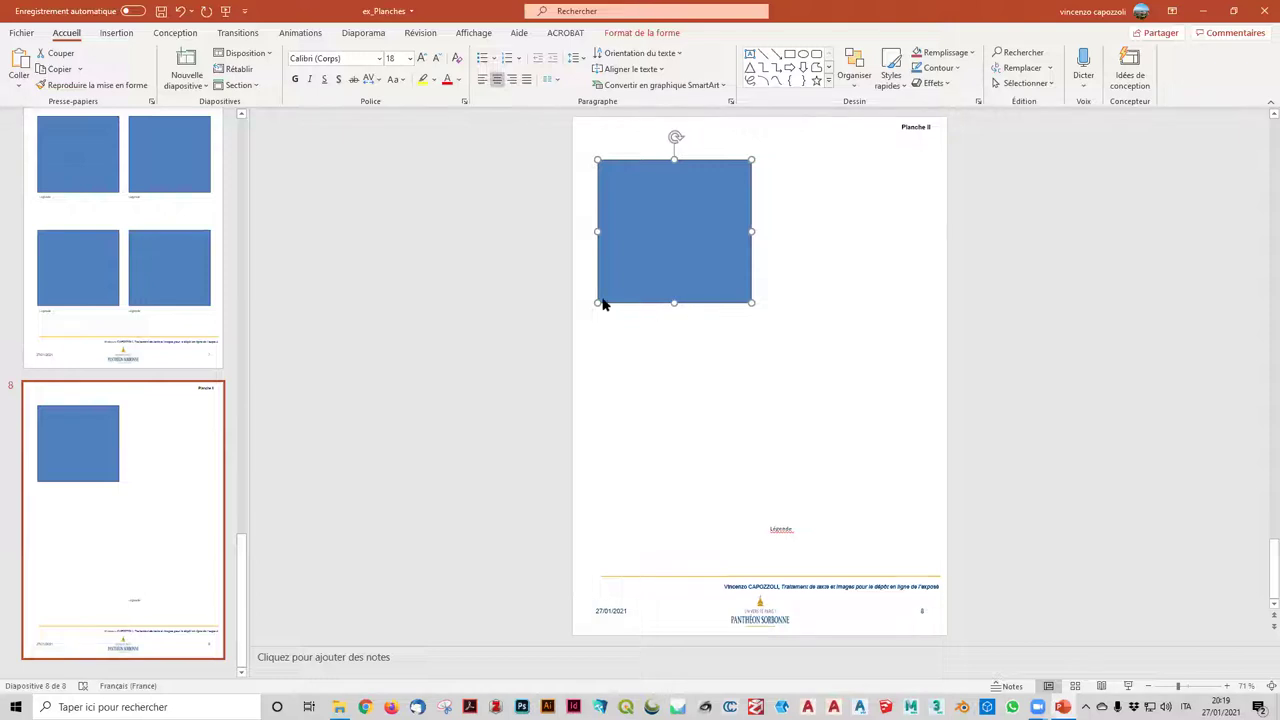
- Copy slide 7's bottom-left and top-right images and paste them onto slide 8
left_click(104, 272)
left_click(712, 478)
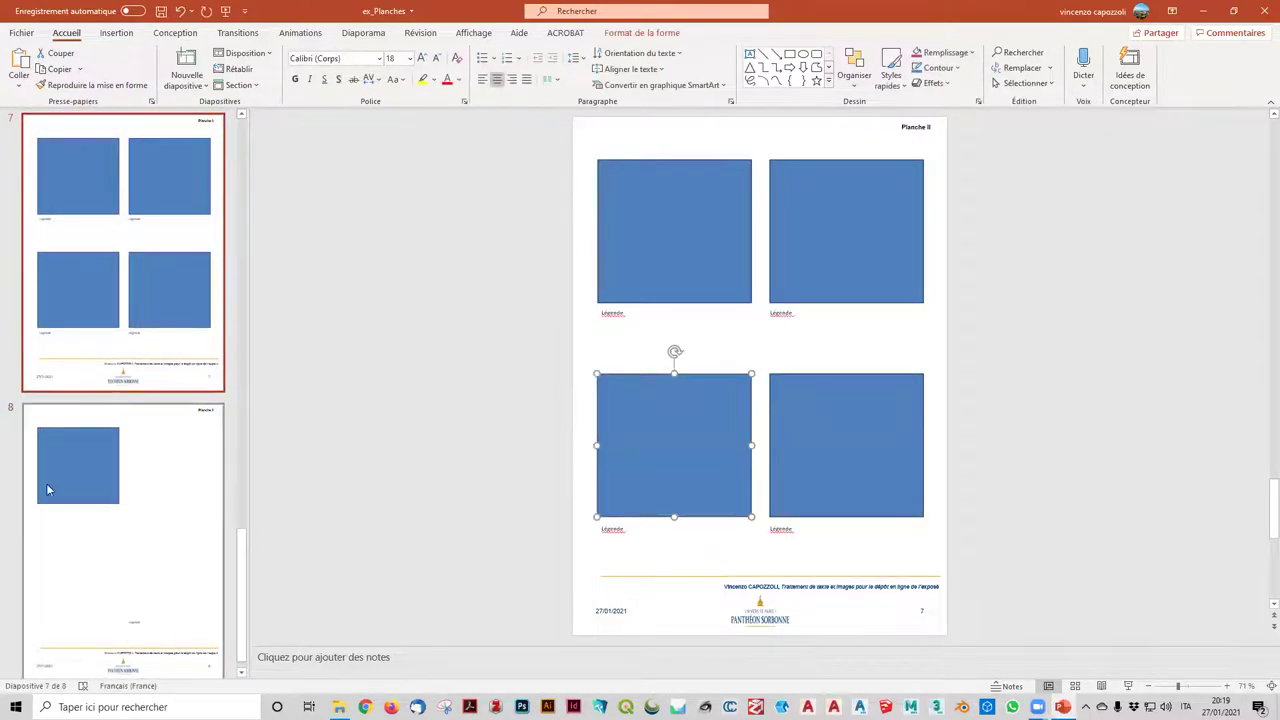
left_click(46, 485)
key("ctrl+v")
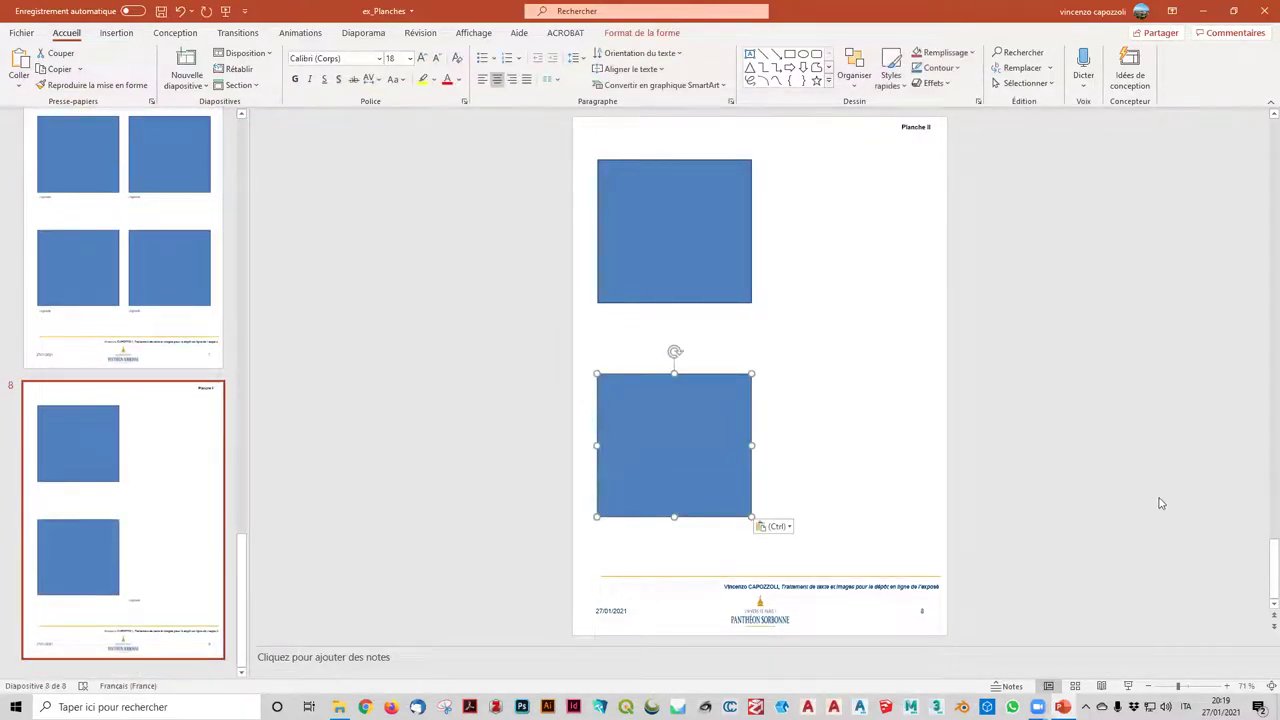
left_click(1160, 503)
left_click(710, 265)
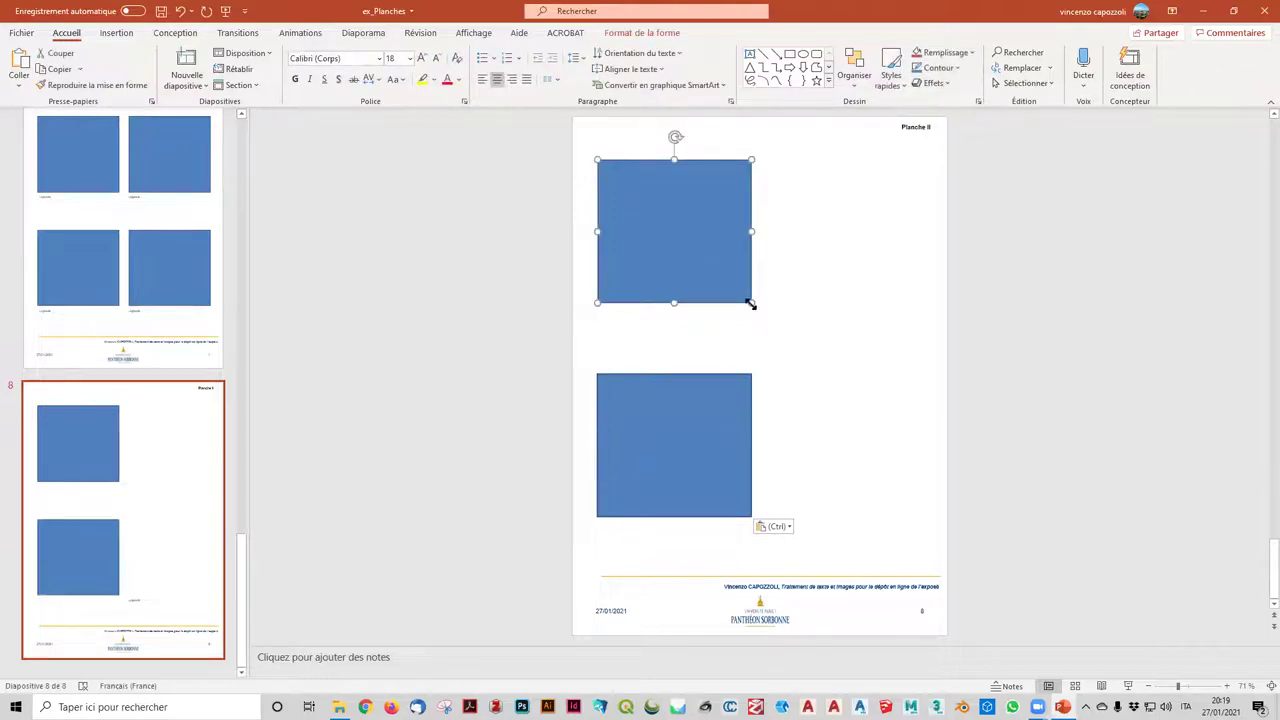
left_click(80, 213)
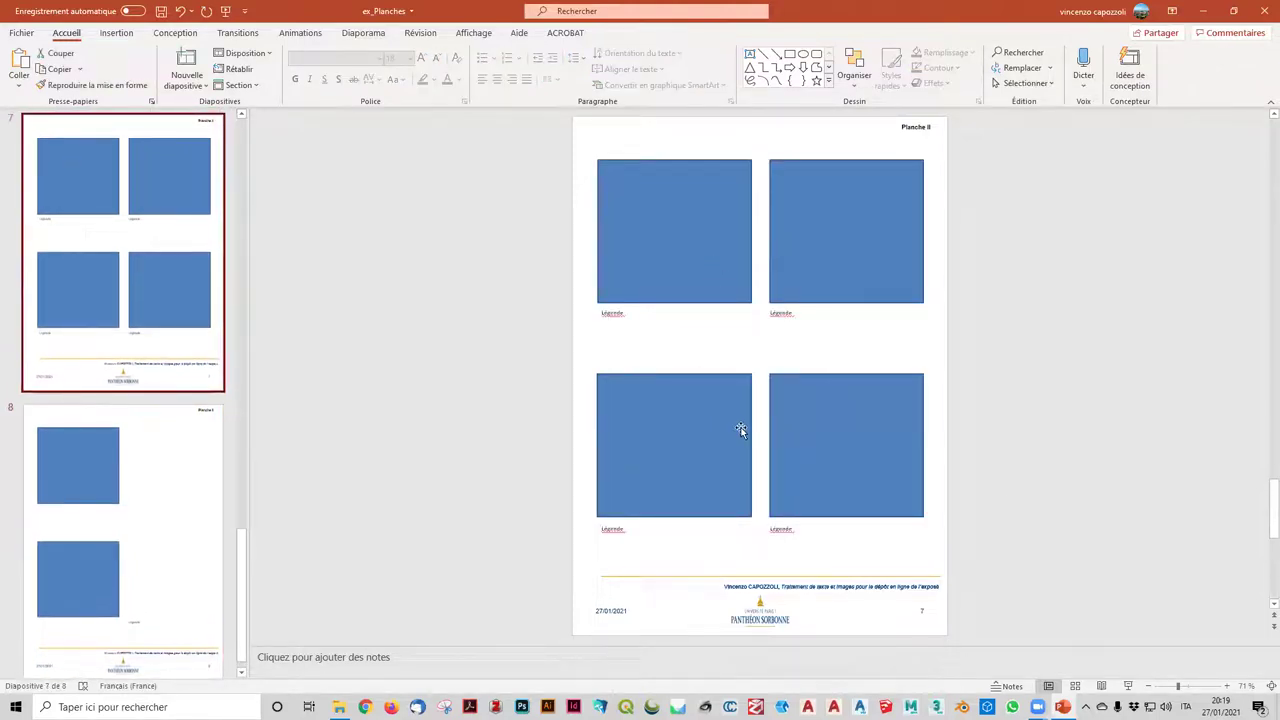
left_click(887, 256)
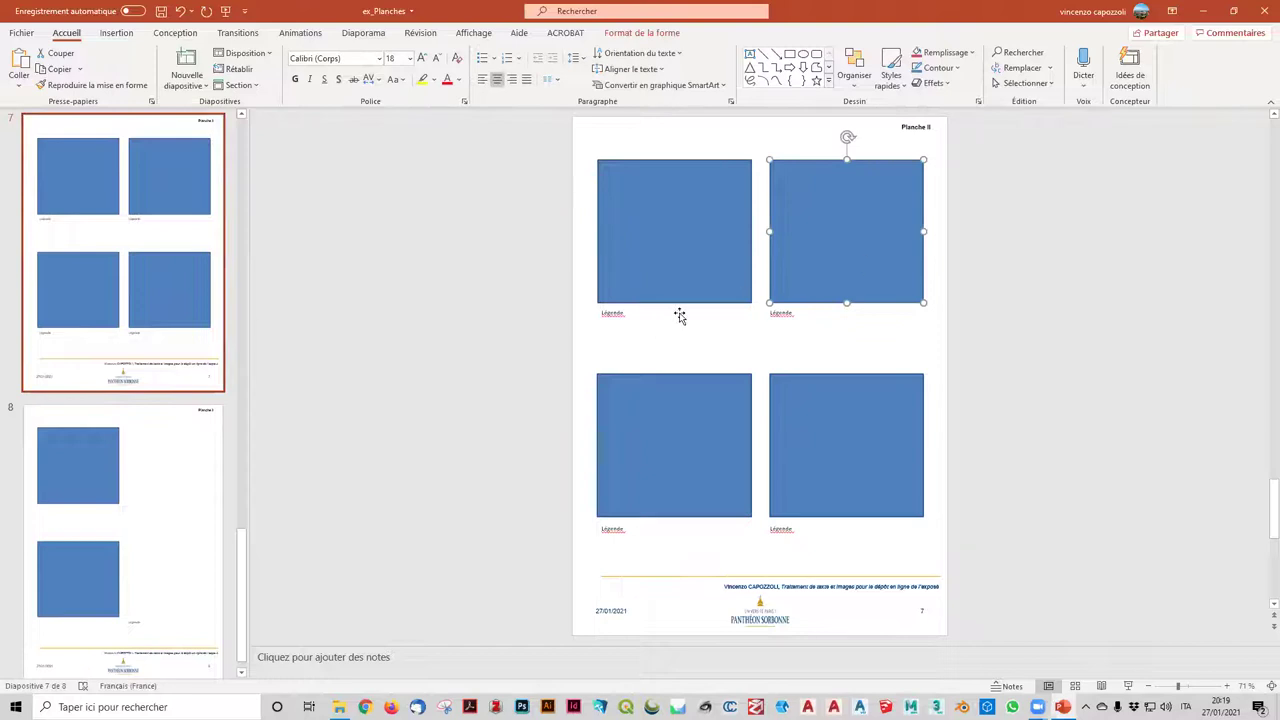
left_click(45, 540)
key("ctrl+v")
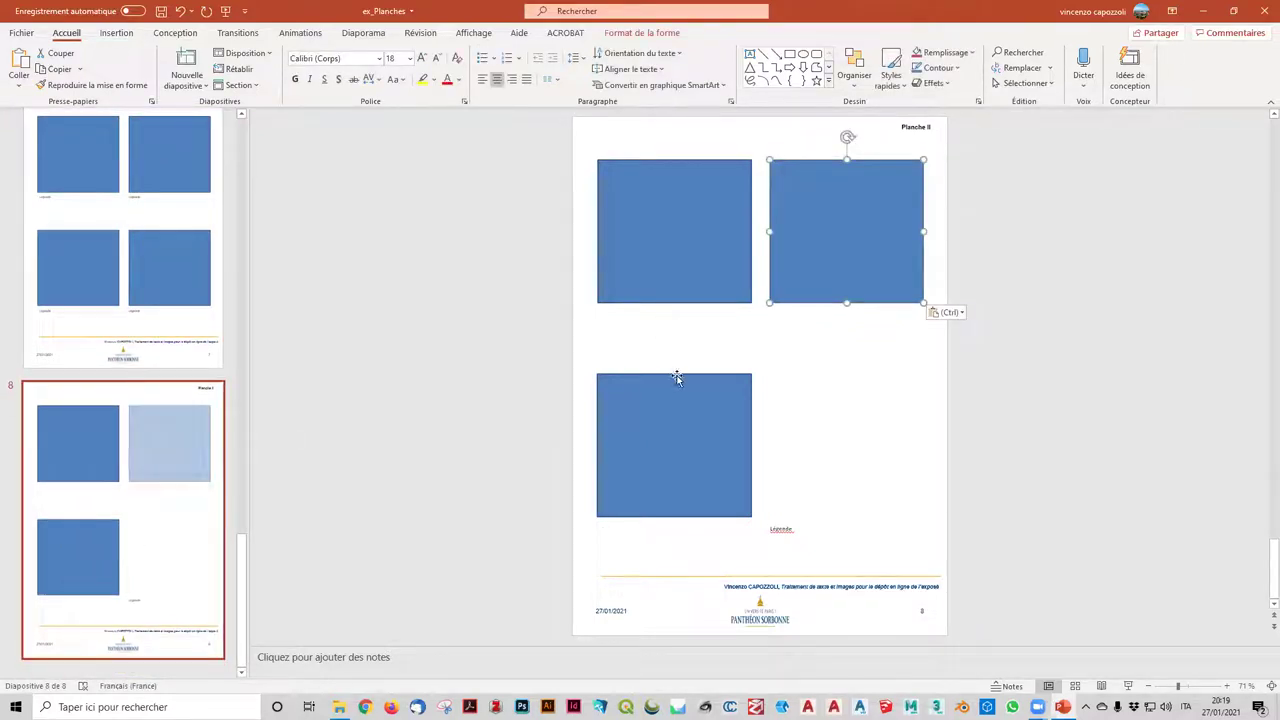
left_click(1011, 447)
- Enlarge the top-left image to fill the frame area and delete the other two images
left_click(646, 229)
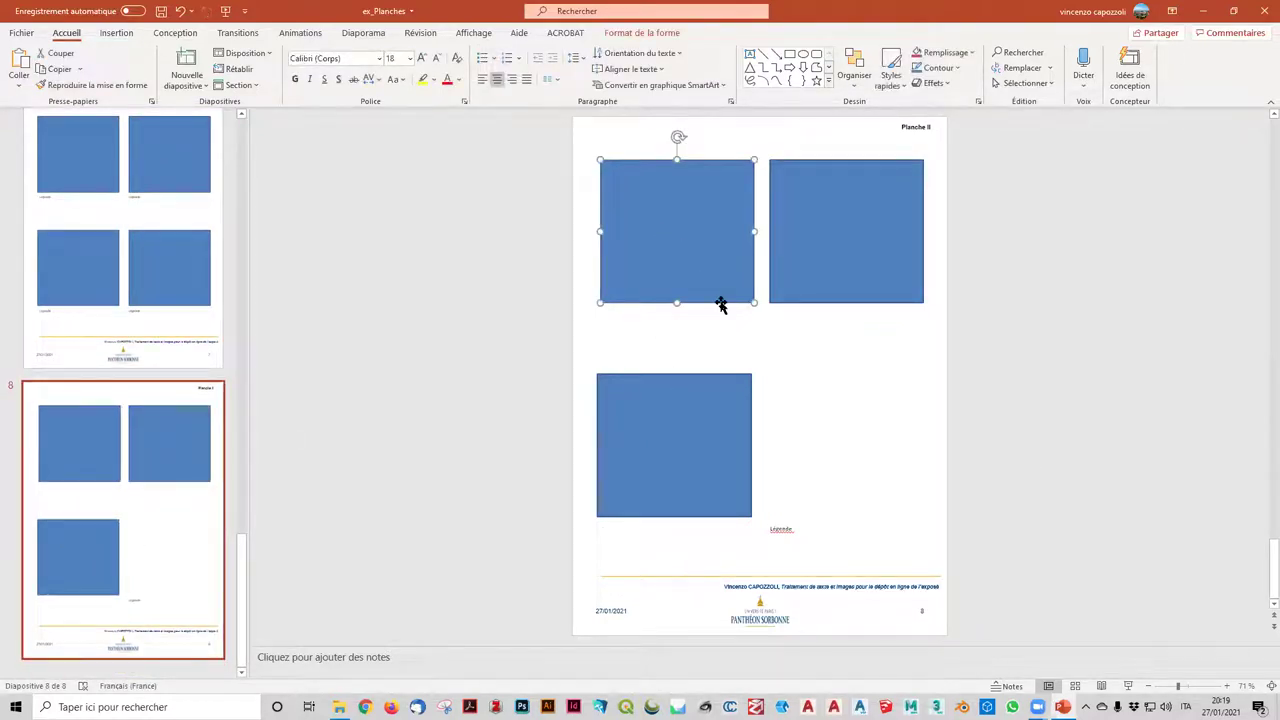
left_click_drag(751, 306, 923, 517)
left_click(1040, 431)
left_click(811, 220)
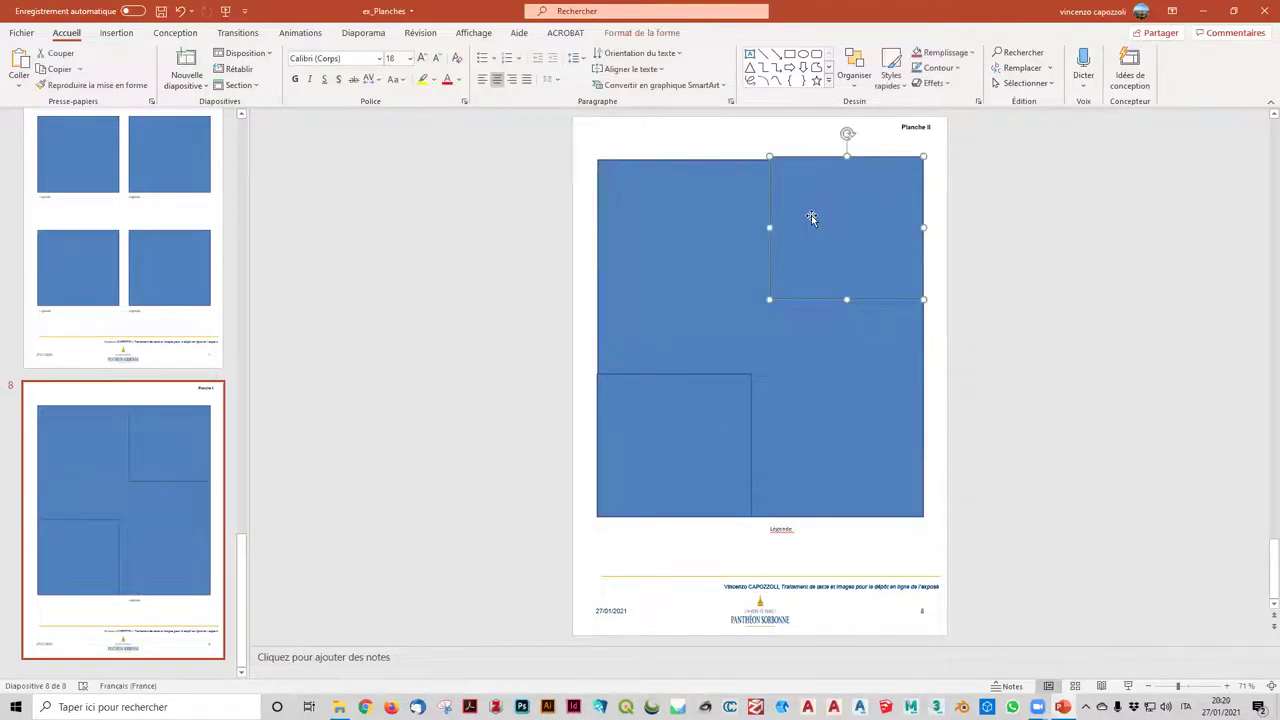
key("Delete")
left_click(655, 453)
key("Delete")
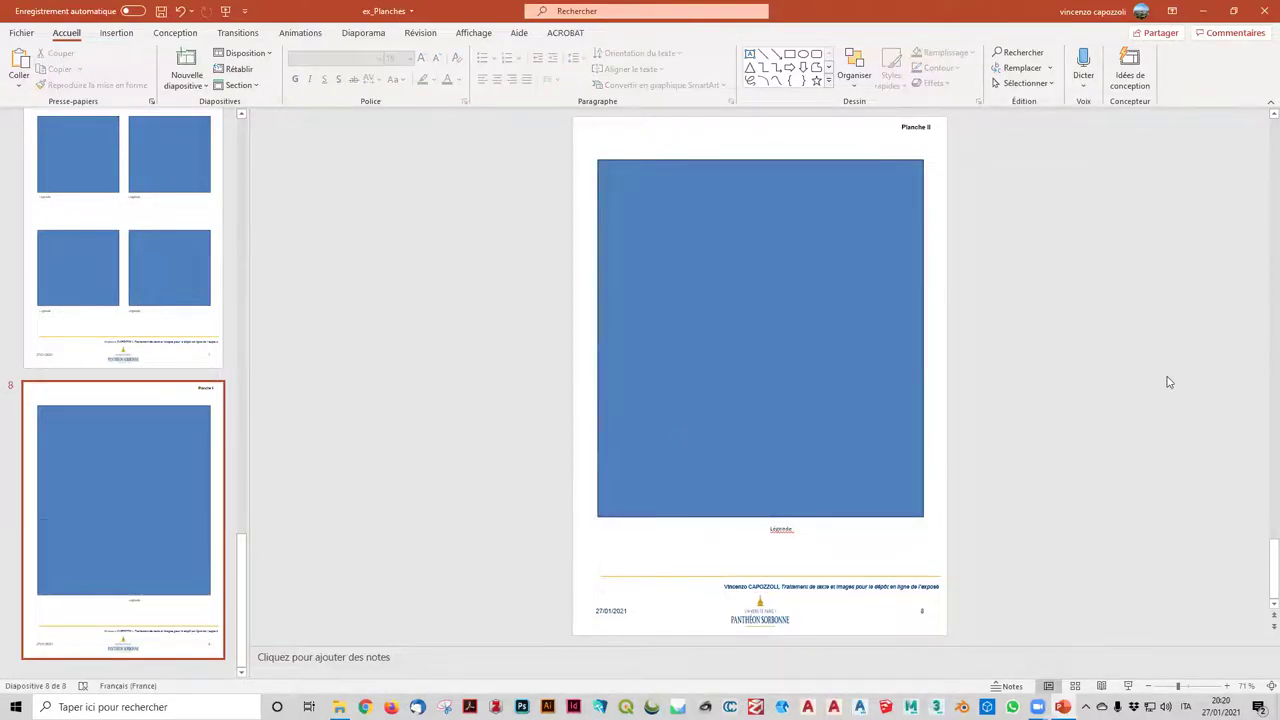
left_click(126, 285)
- Move slide 8's Légende caption to the large image's left edge and widen it to the image's width
left_click(128, 472)
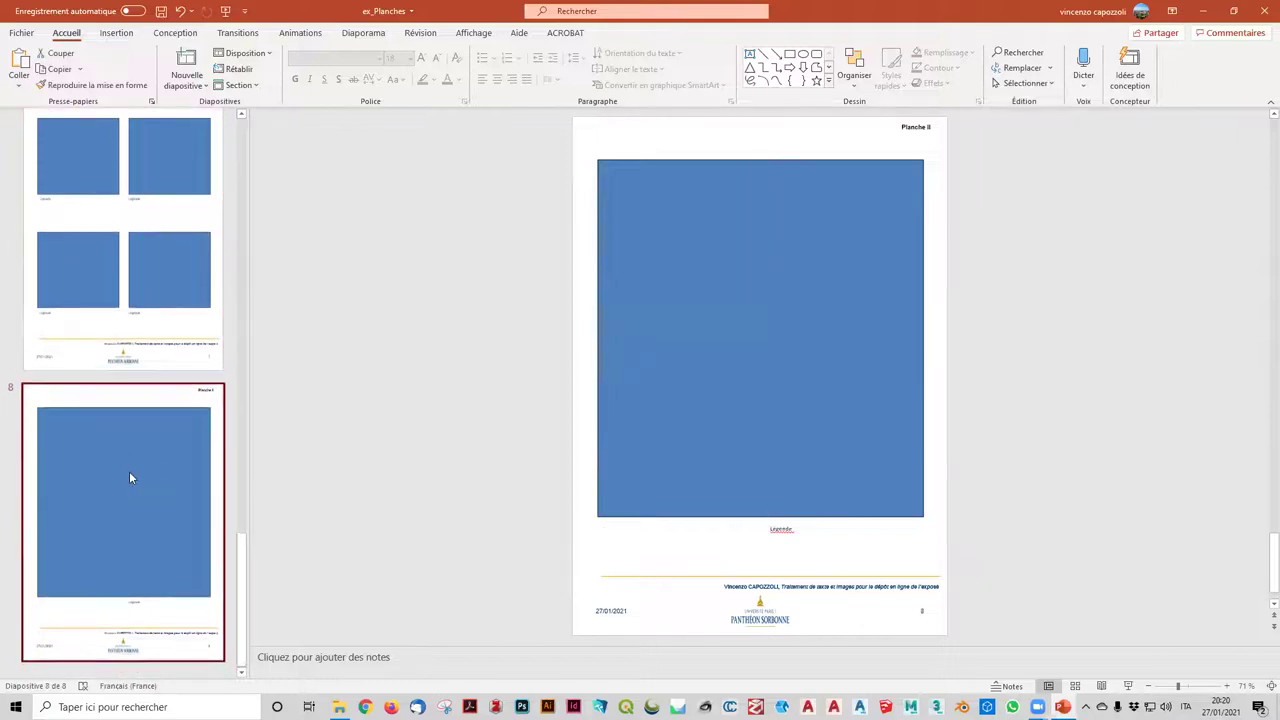
left_click(139, 316)
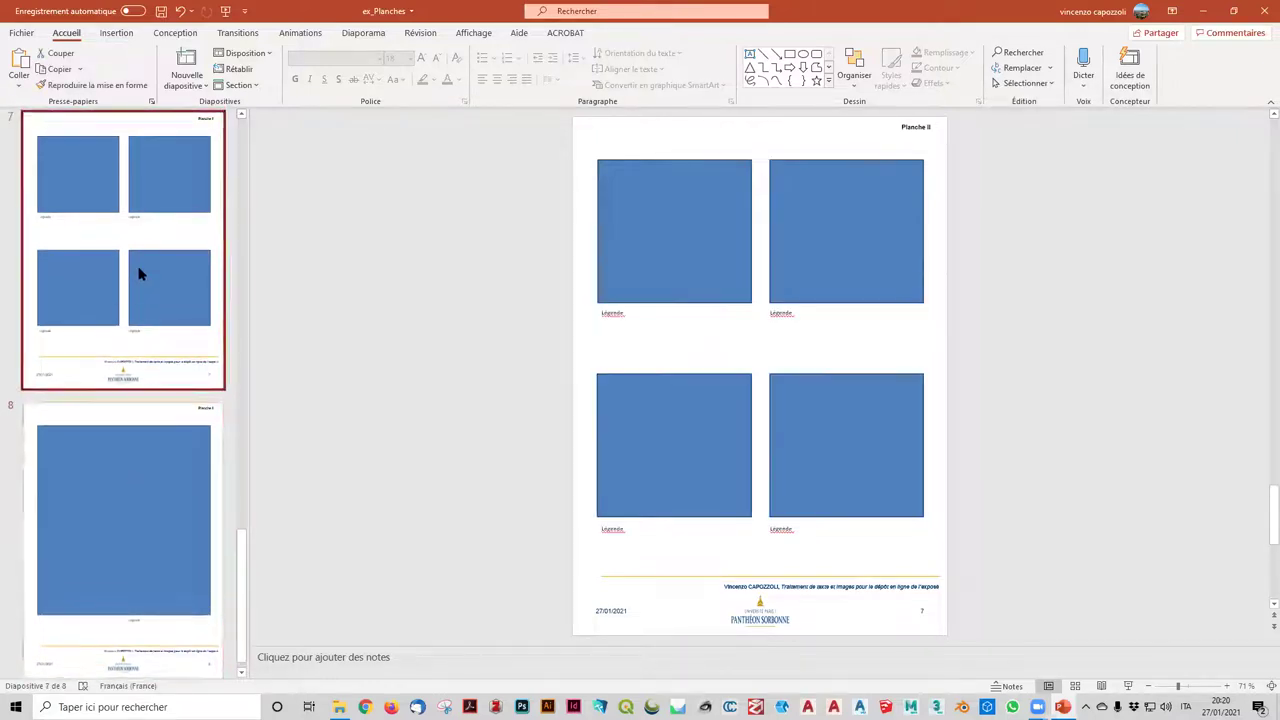
left_click(105, 488)
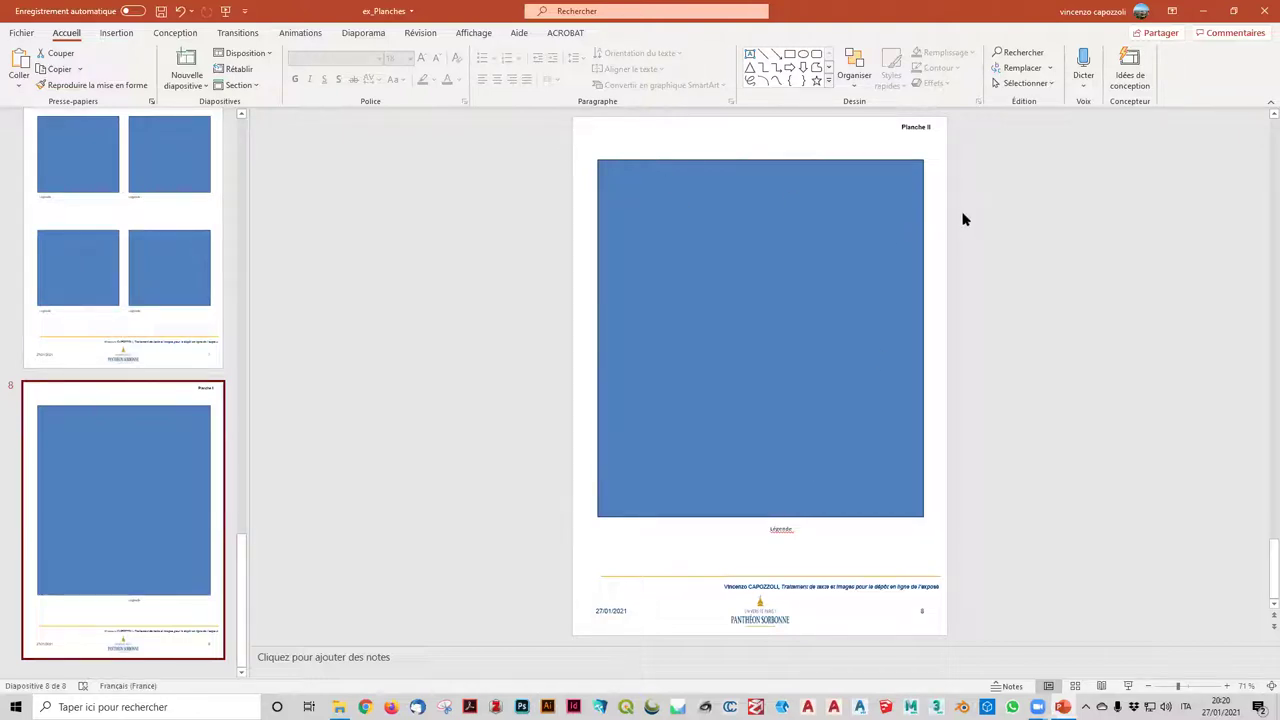
left_click(50, 184)
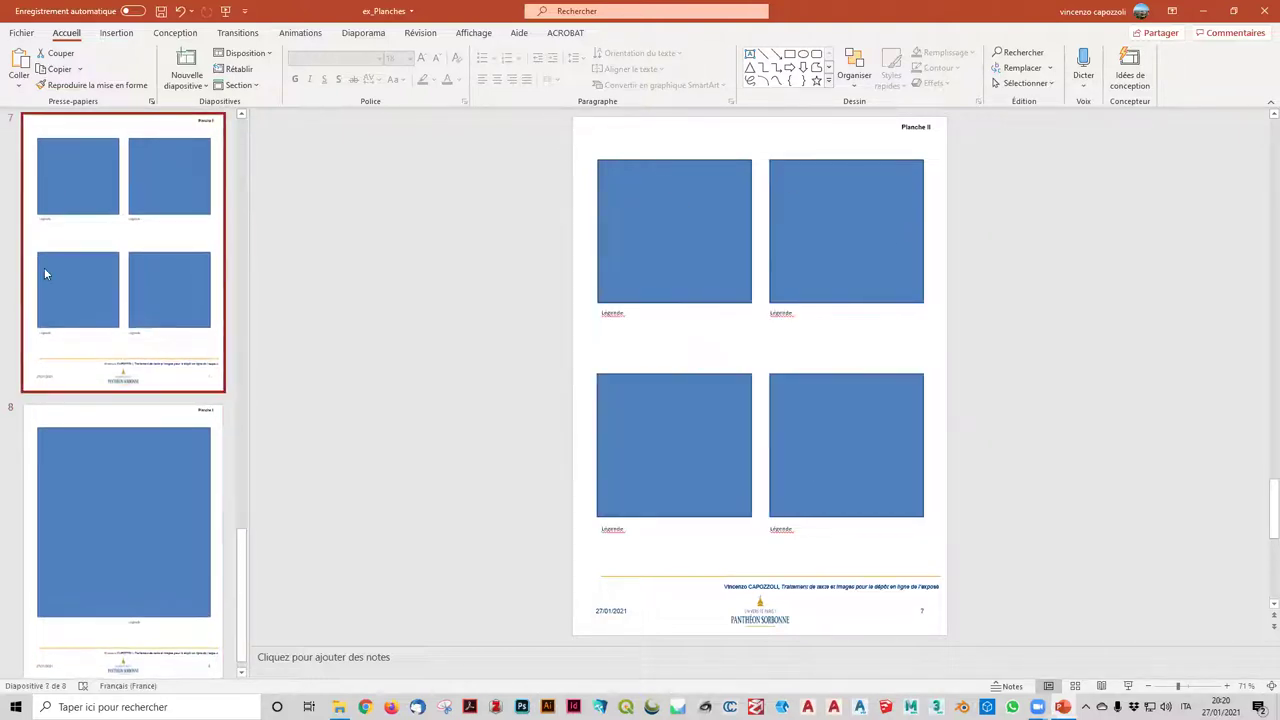
left_click(85, 486)
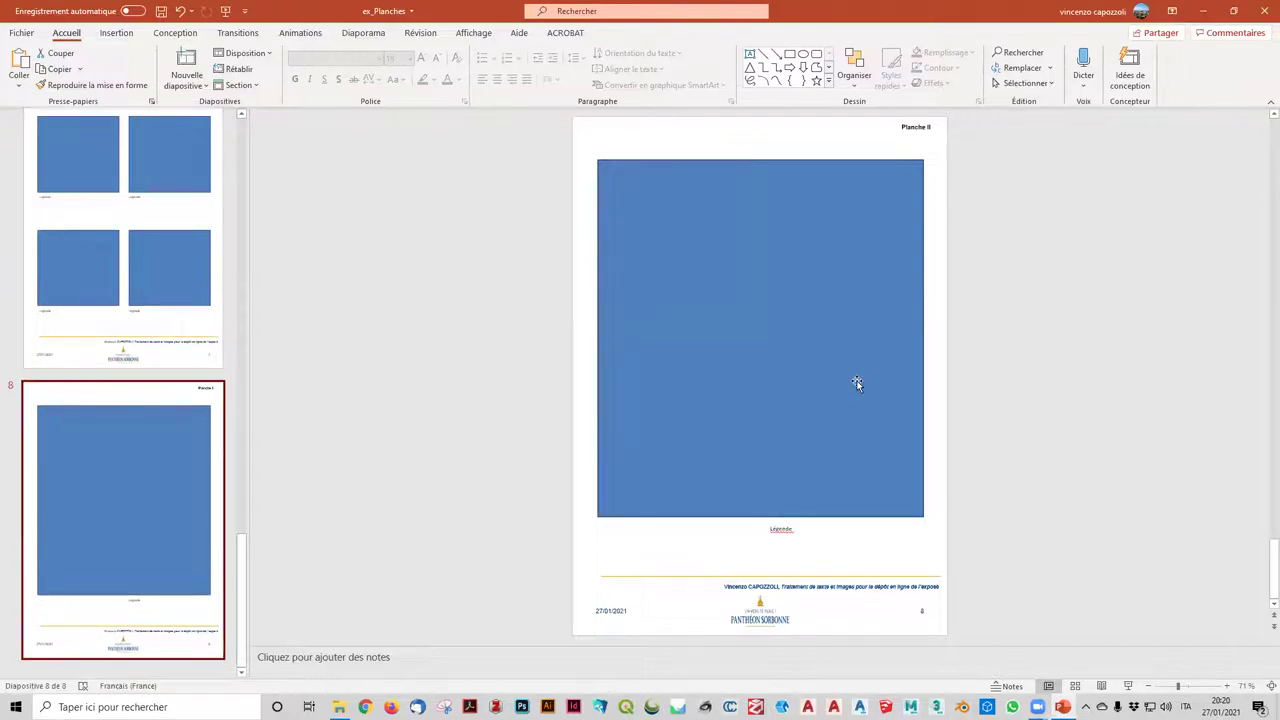
left_click(768, 533)
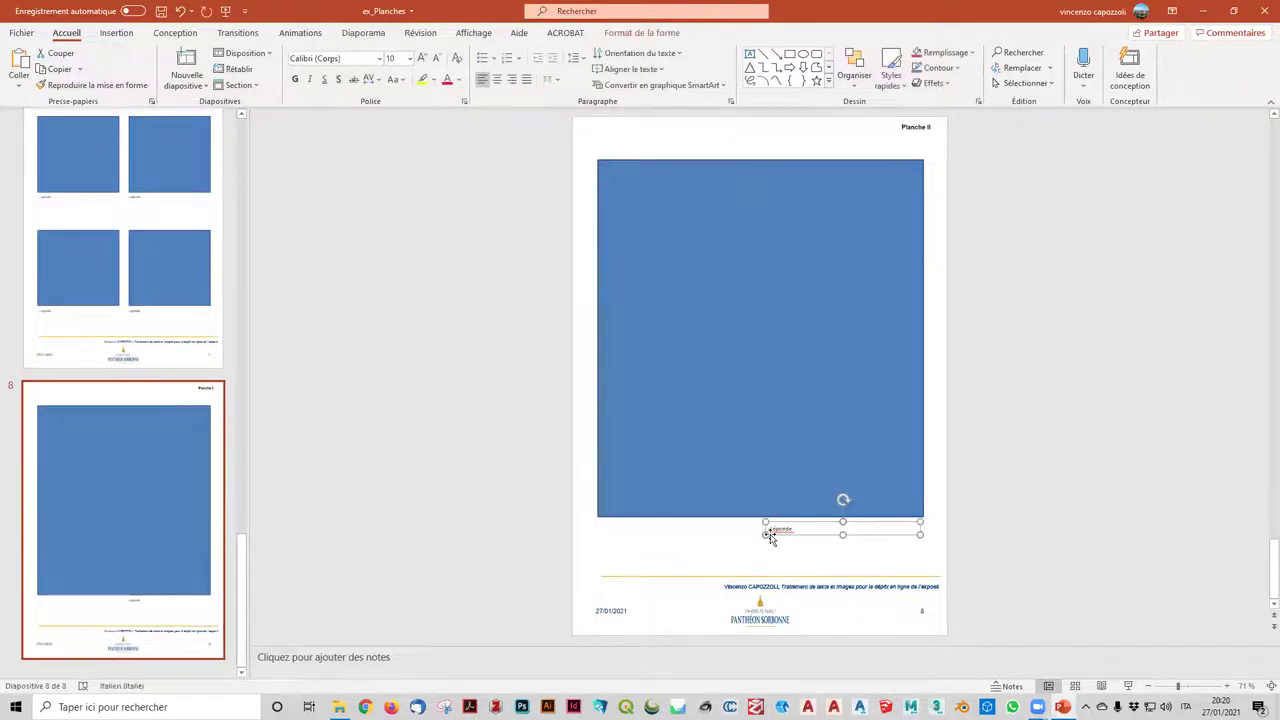
left_click_drag(762, 536, 597, 533)
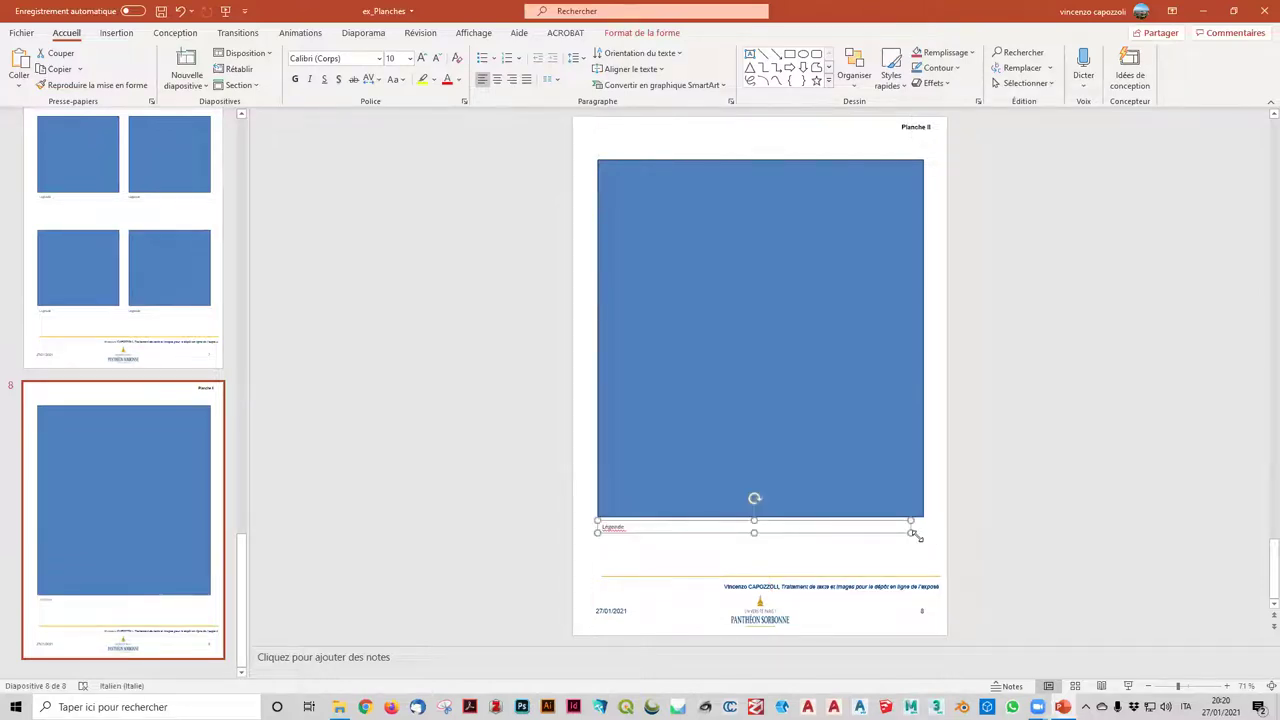
left_click_drag(913, 535, 920, 534)
left_click(1180, 517)
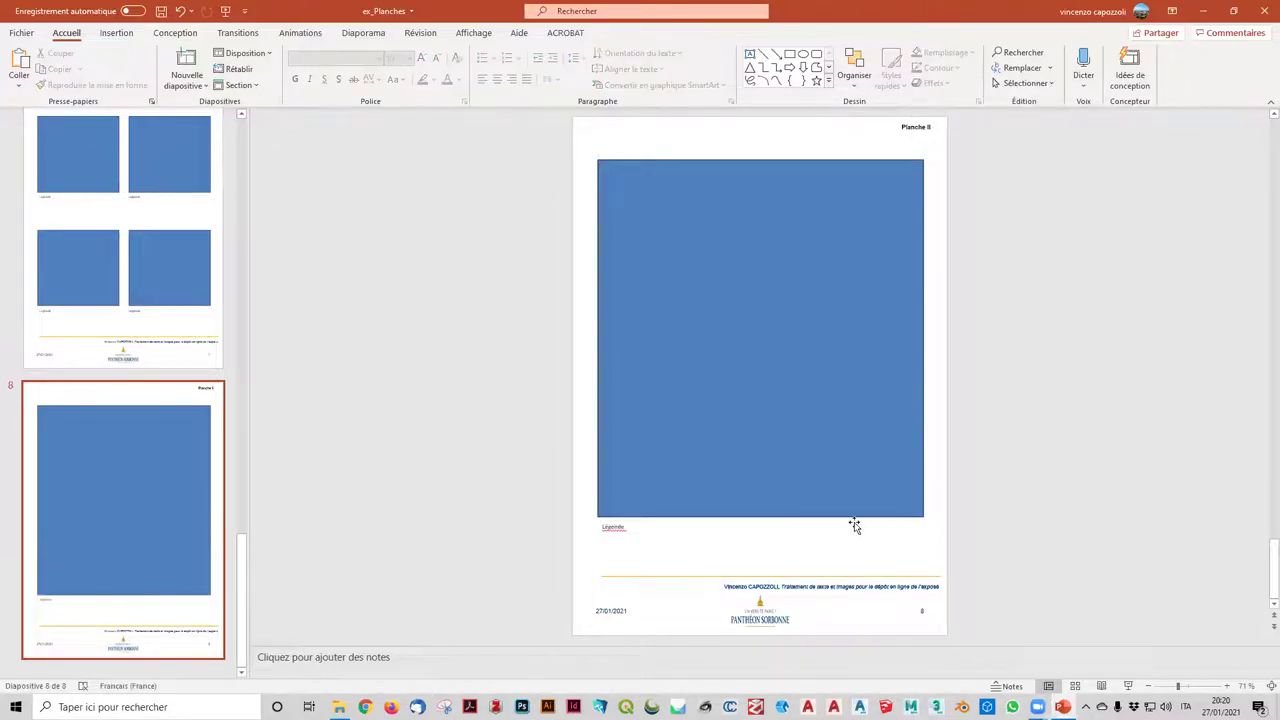
left_click(73, 304)
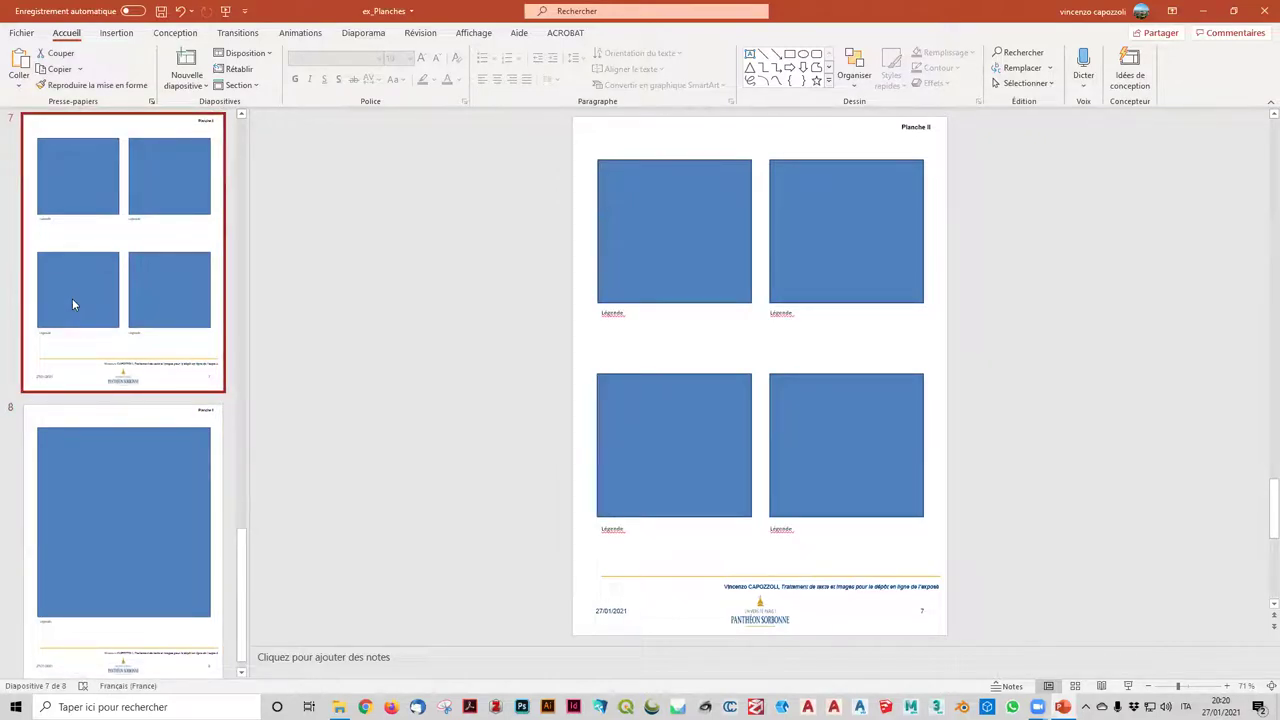
- Paste a copy of slide 7 as slide 8, stretch the top-left image full width, and delete the top-right one
key("ctrl+v")
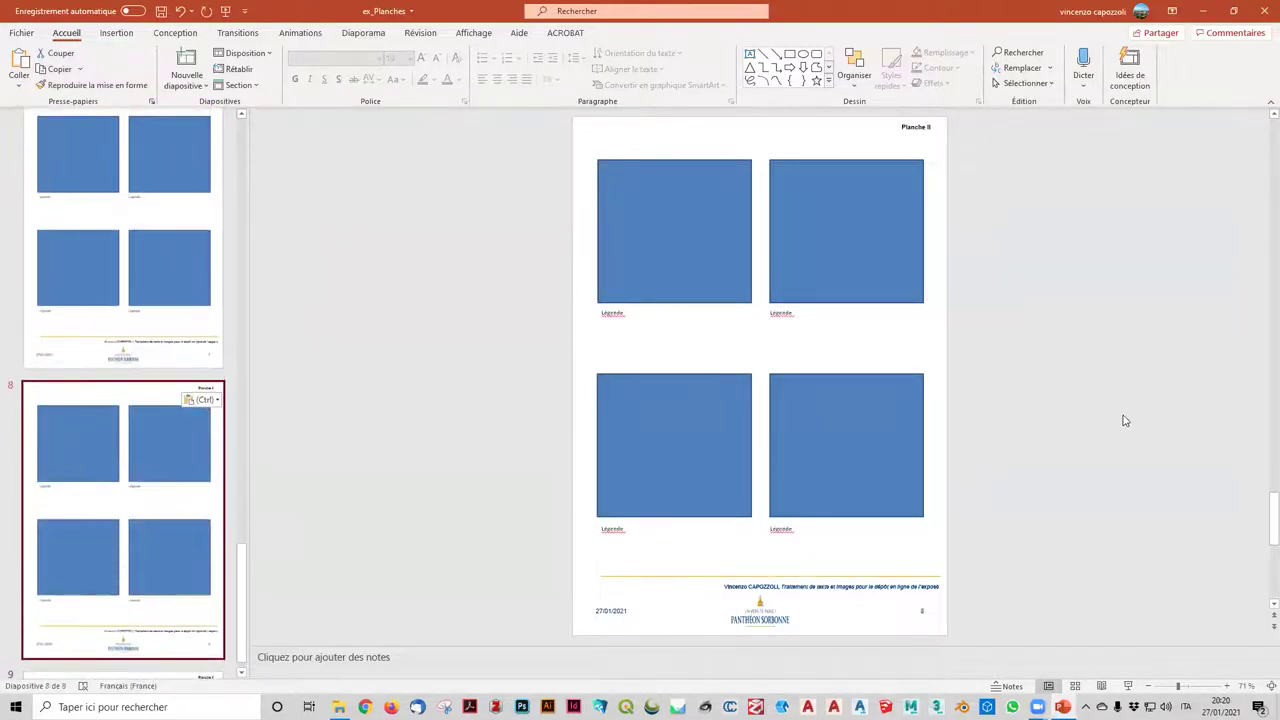
left_click(783, 316)
left_click(791, 322)
left_click(750, 262)
left_click_drag(750, 260, 923, 250)
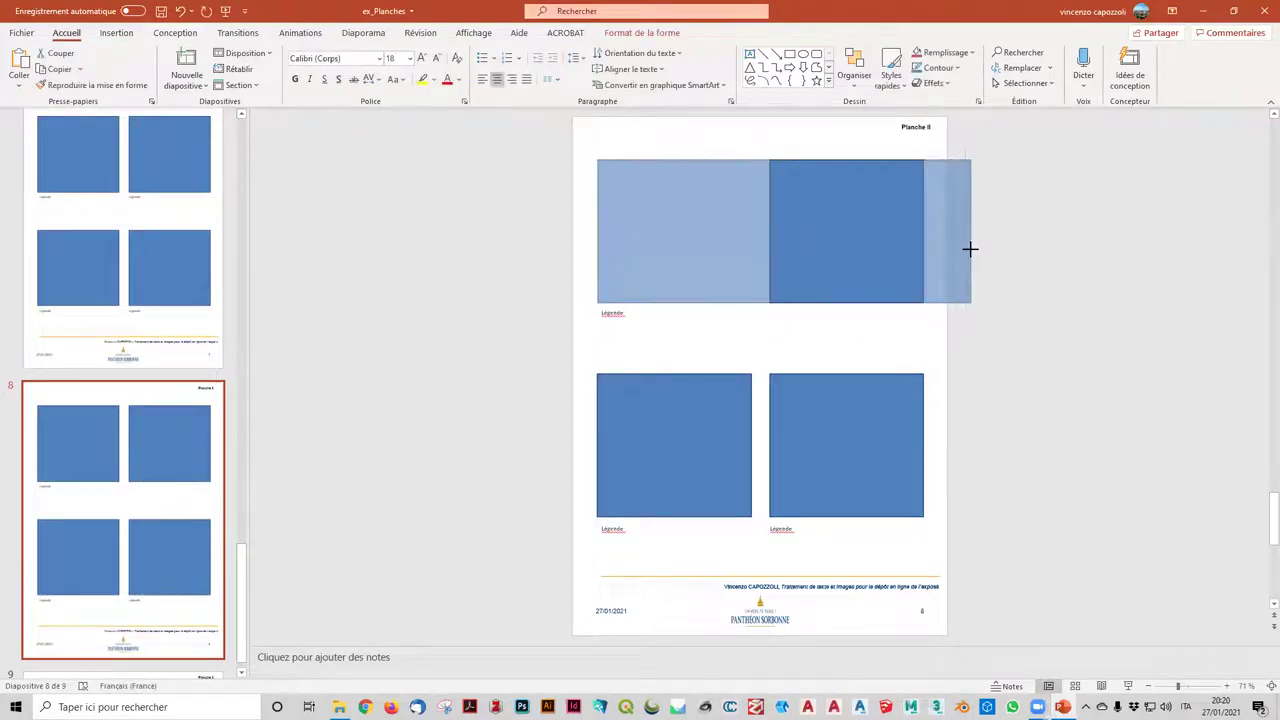
left_click(1077, 283)
left_click(837, 237)
key("Delete")
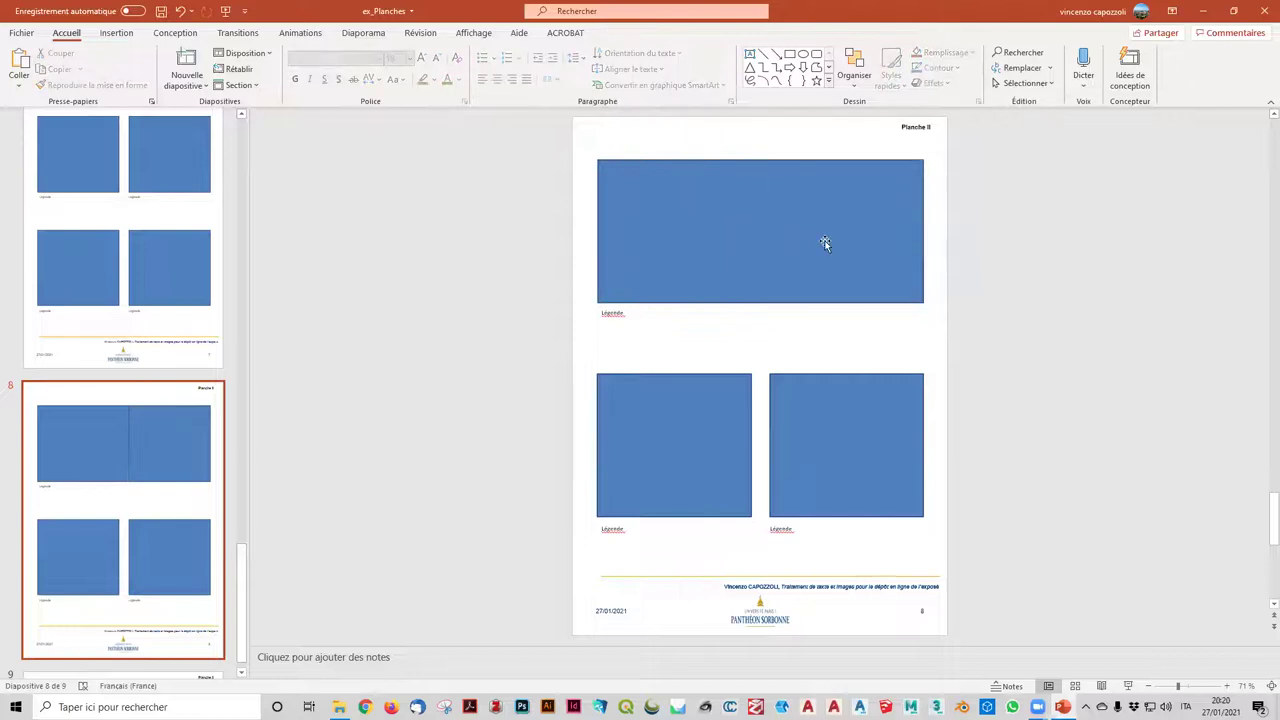
- Stretch the bottom-left image across the full width and delete the extra bottom caption
left_click(673, 456)
left_click_drag(755, 445, 922, 460)
left_click(963, 474)
left_click(799, 536)
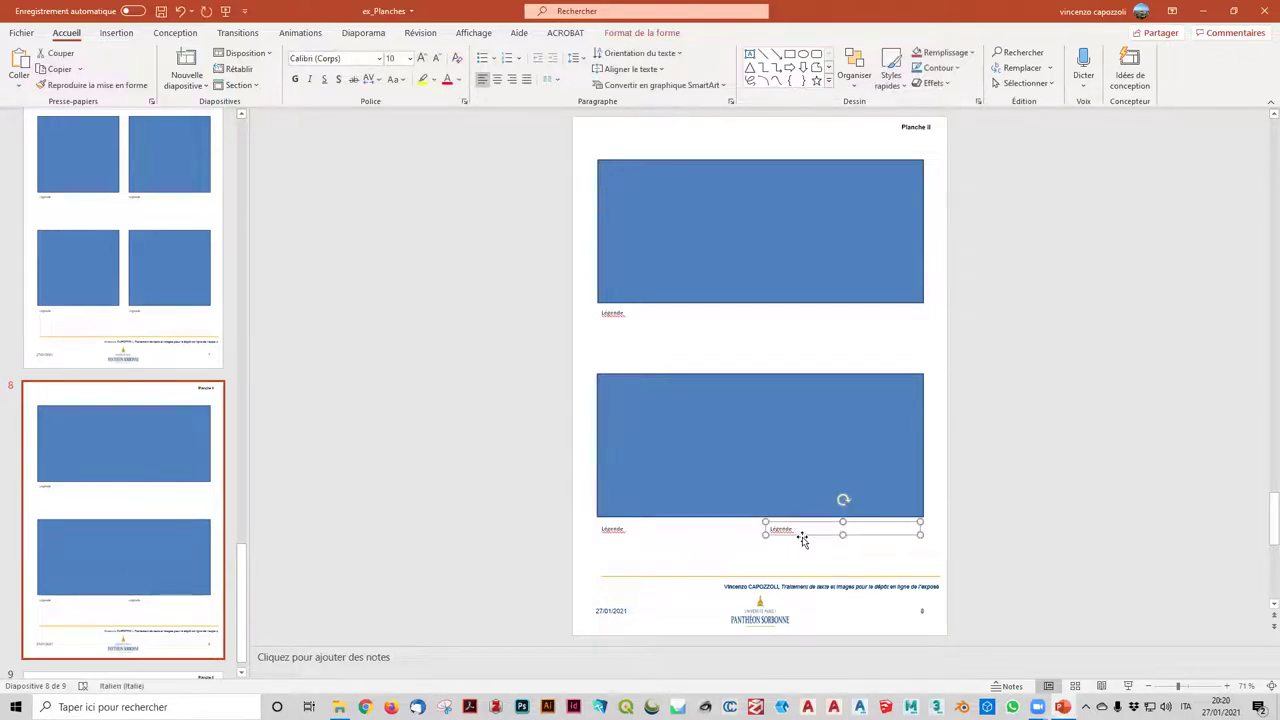
key("Delete")
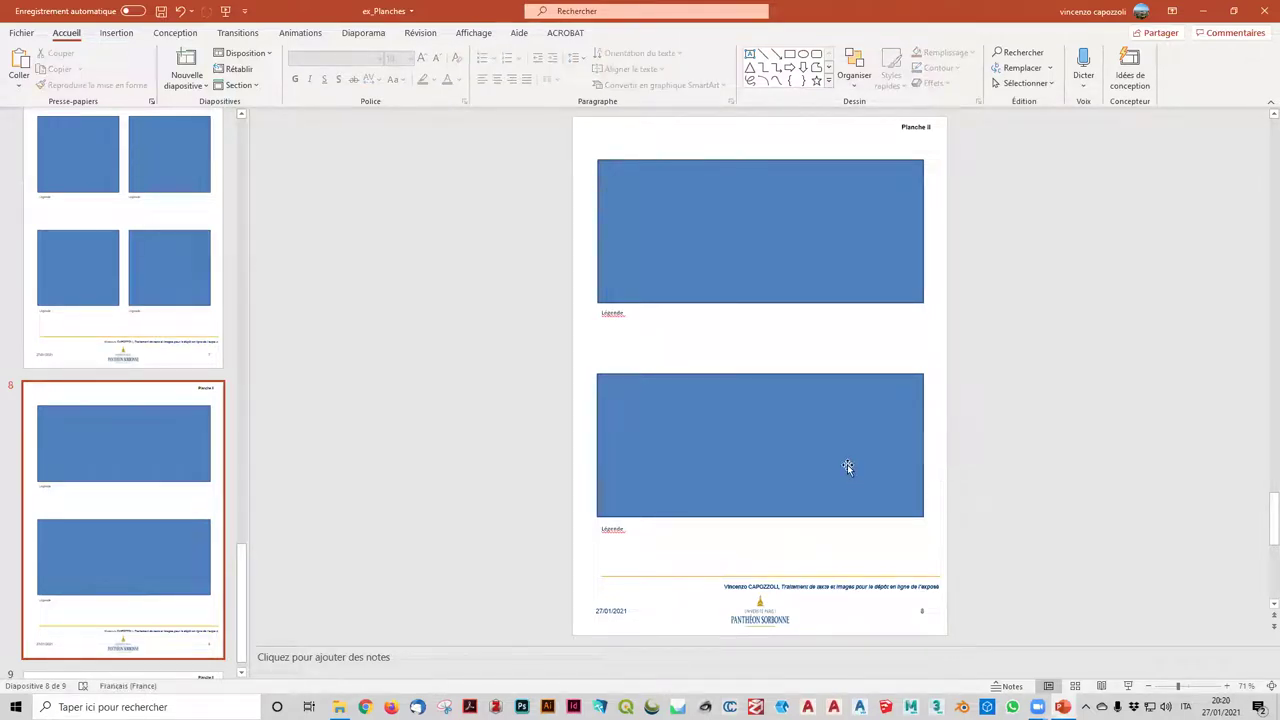
- Lower the top caption and make both stacked images taller so they are evenly spaced
left_click(630, 320)
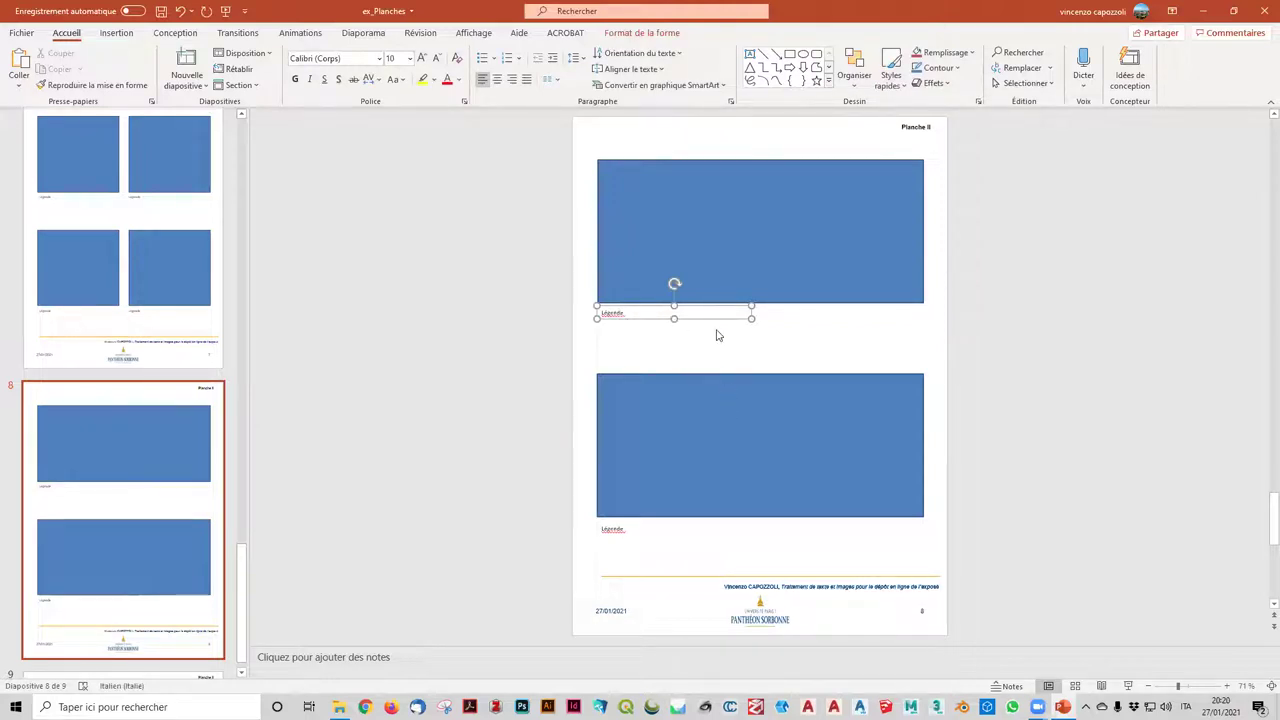
left_click_drag(709, 314, 710, 340)
left_click(760, 297)
left_click_drag(758, 303, 758, 320)
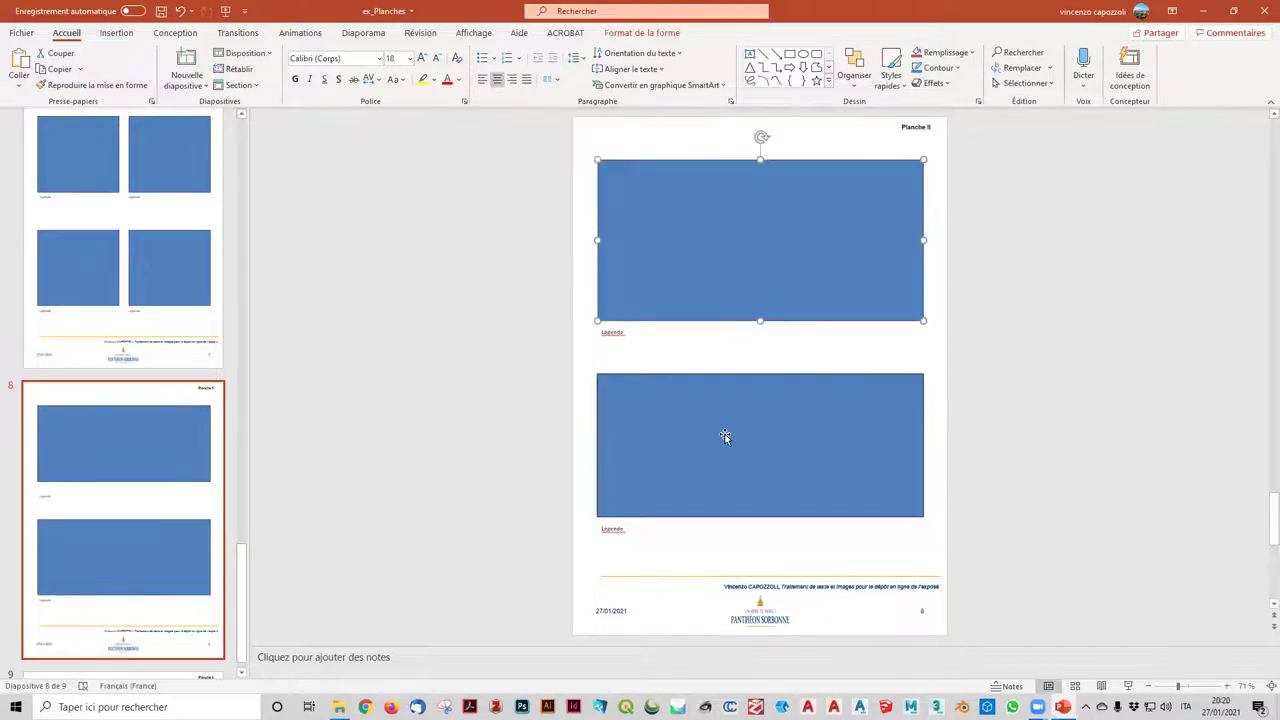
left_click(760, 380)
left_click_drag(760, 373, 760, 355)
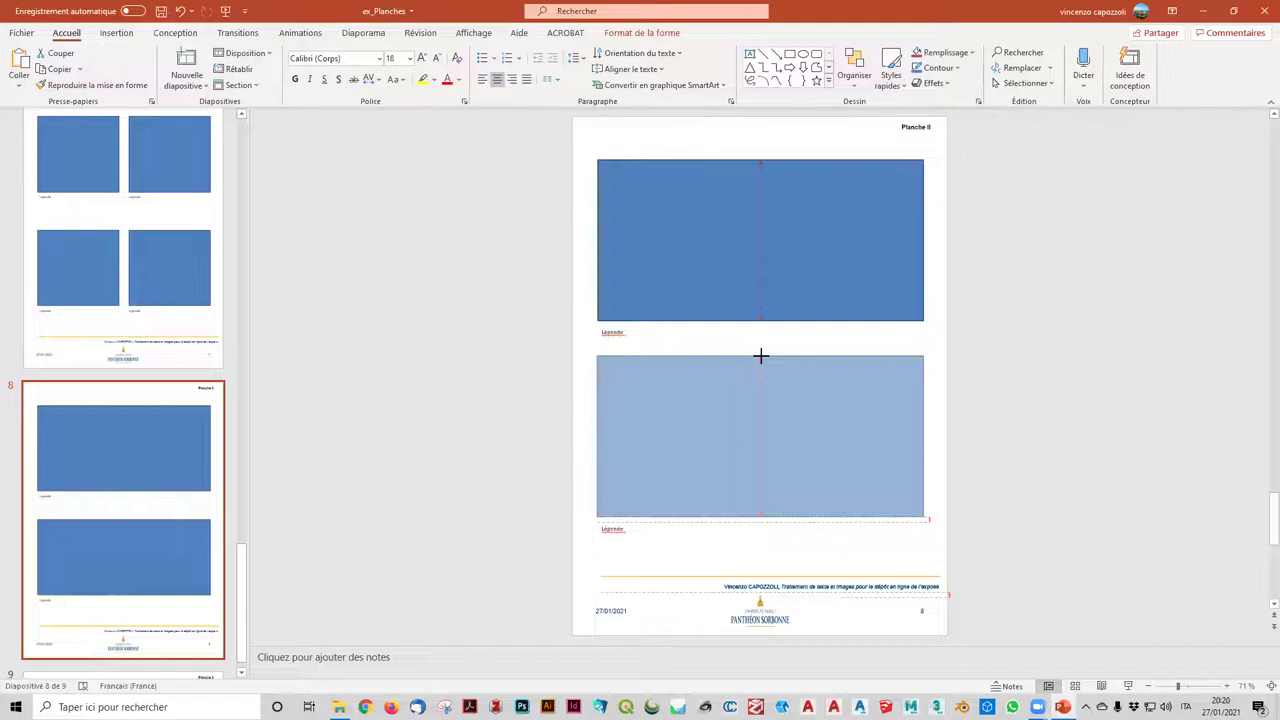
left_click(1115, 435)
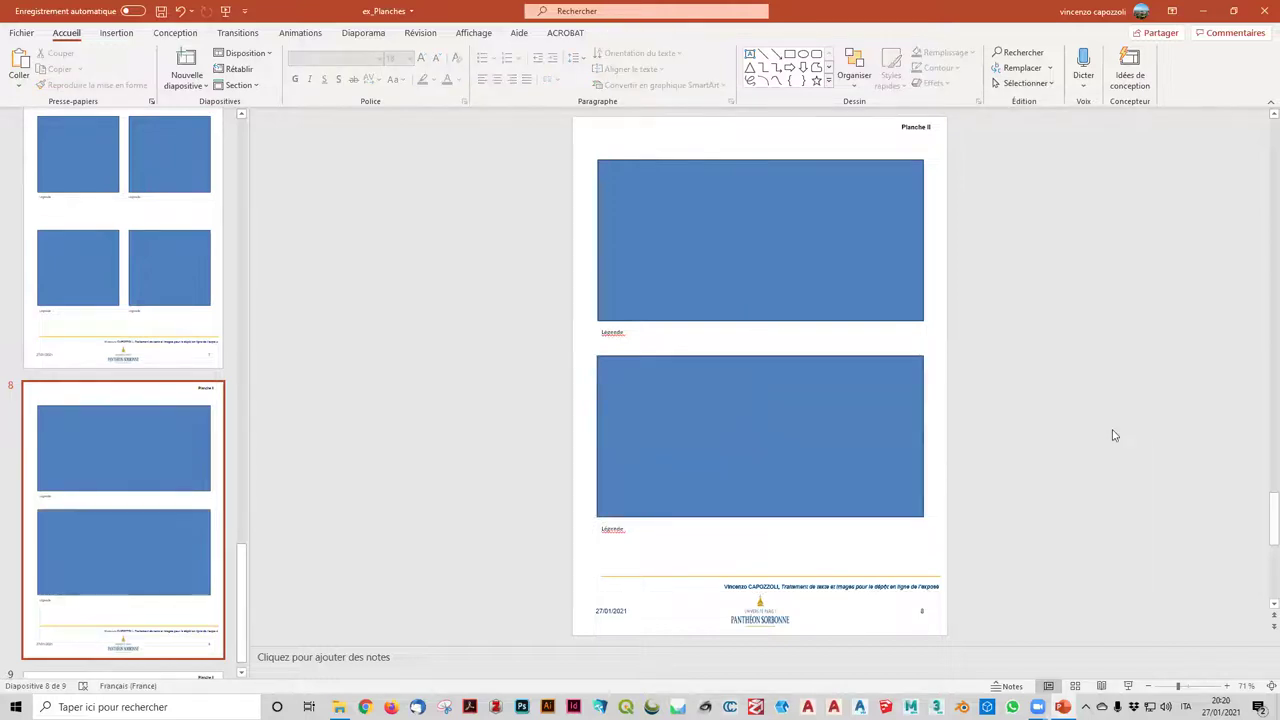
scroll(120, 363, "down", 2)
scroll(120, 363, "up", 2)
- Browse the slide thumbnails down to the last slide, slide 9
scroll(122, 365, "up", 4)
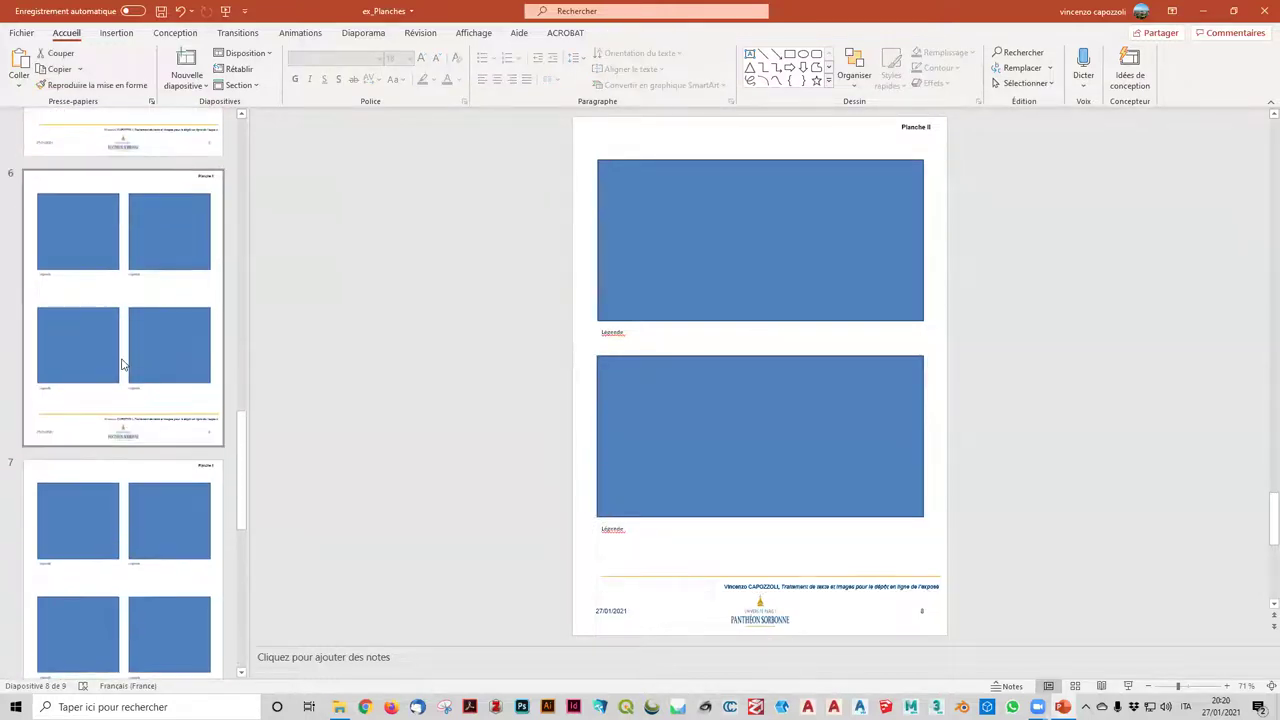
scroll(122, 365, "down", 4)
scroll(149, 280, "down", 2)
scroll(154, 200, "up", 3)
left_click(155, 199)
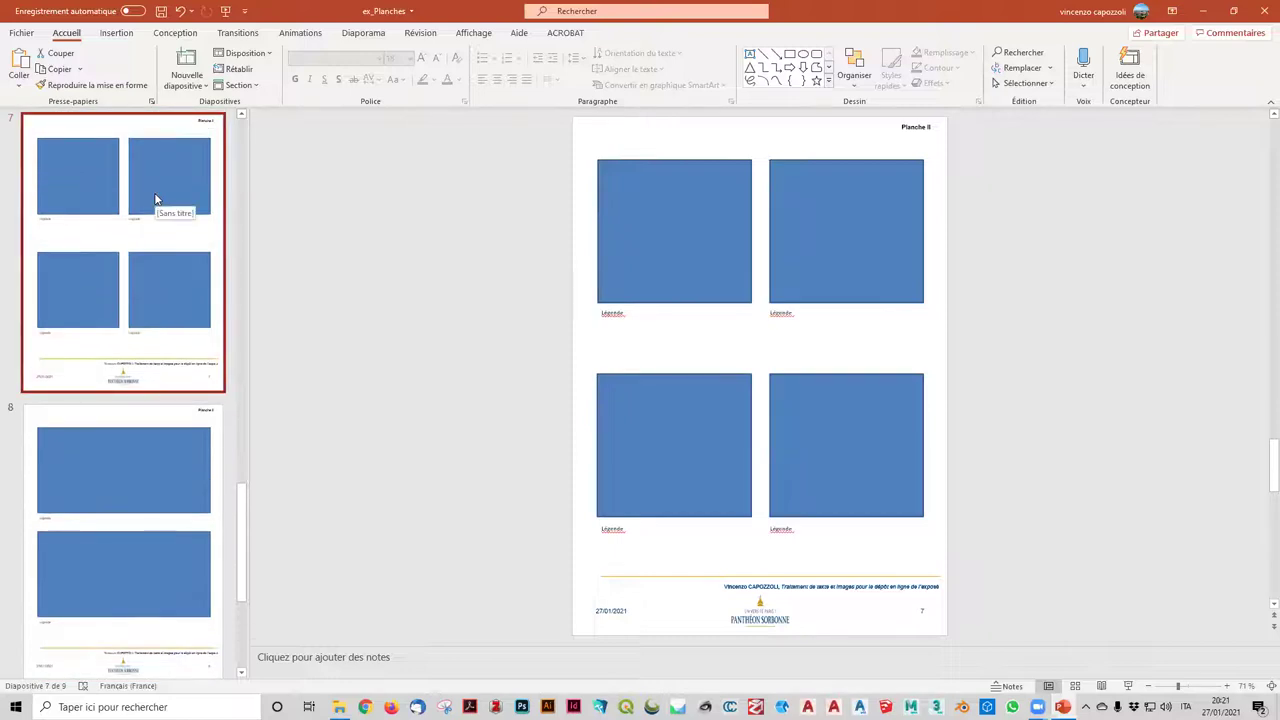
key("Down")
key("Down")
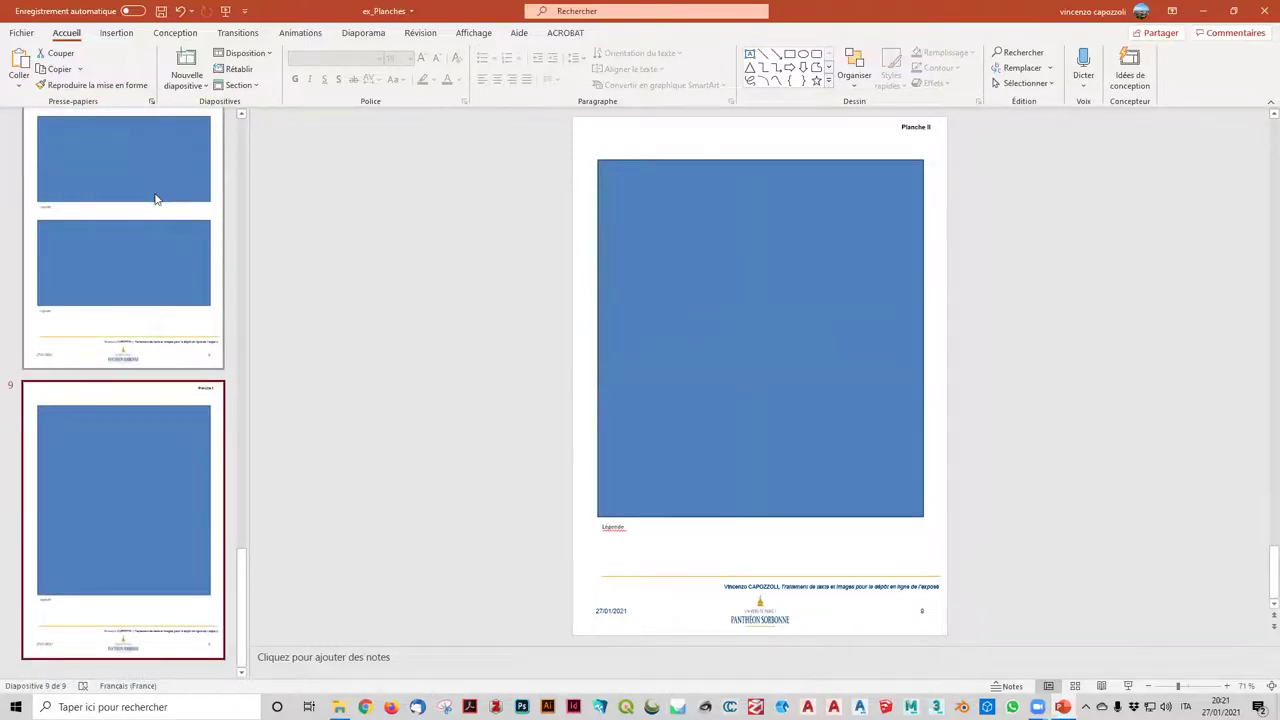
key("Up")
key("Up")
key("Up")
key("Up")
key("Up")
key("Up")
key("Up")
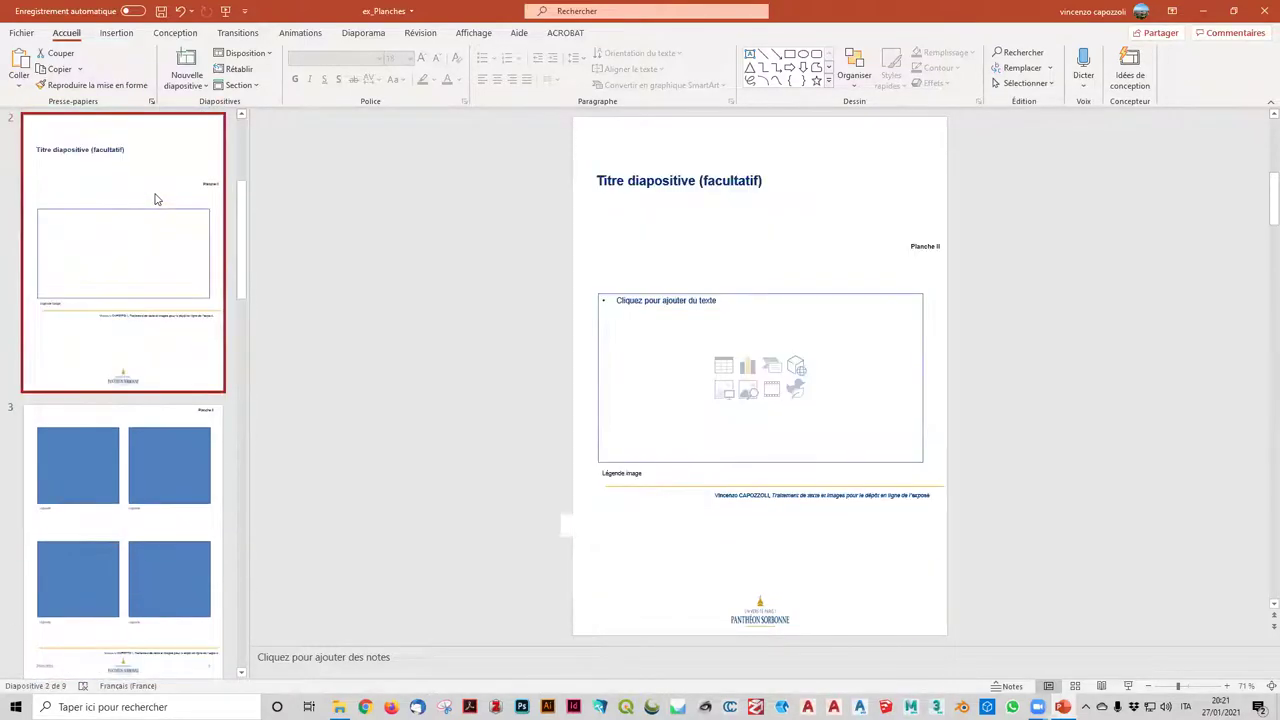
scroll(106, 446, "down", 5)
scroll(108, 443, "down", 5)
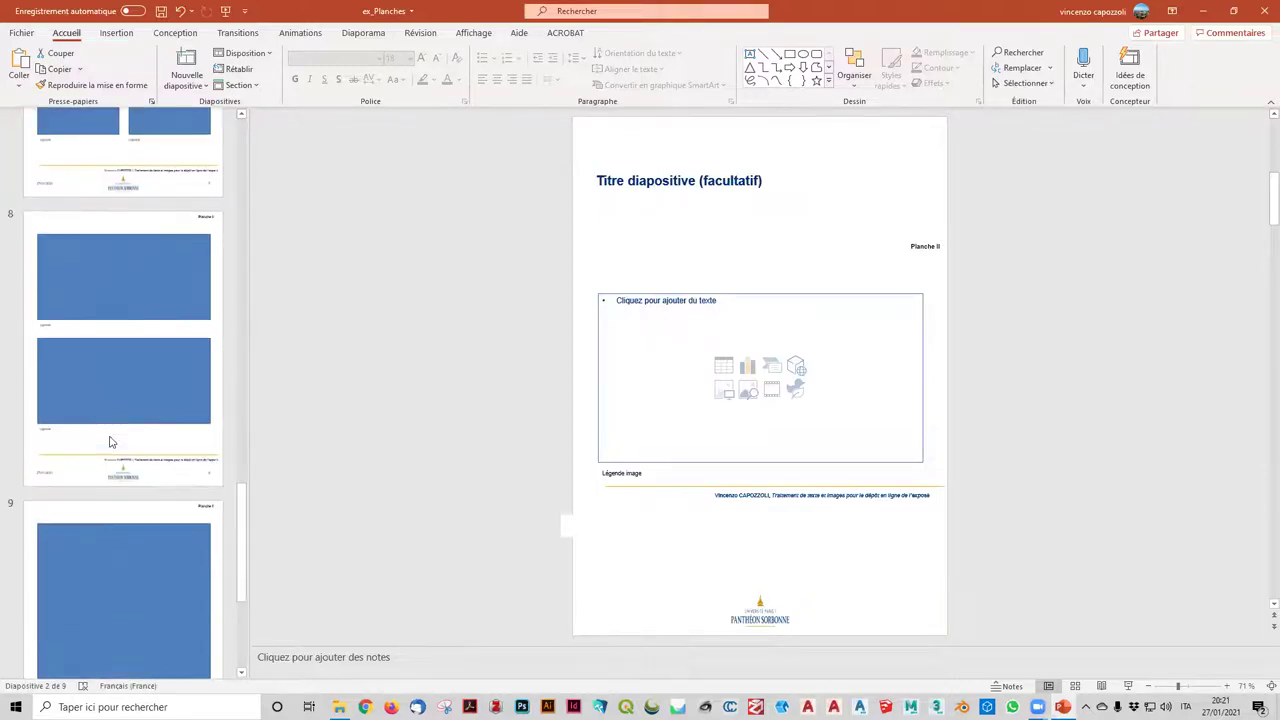
scroll(137, 471, "down", 4)
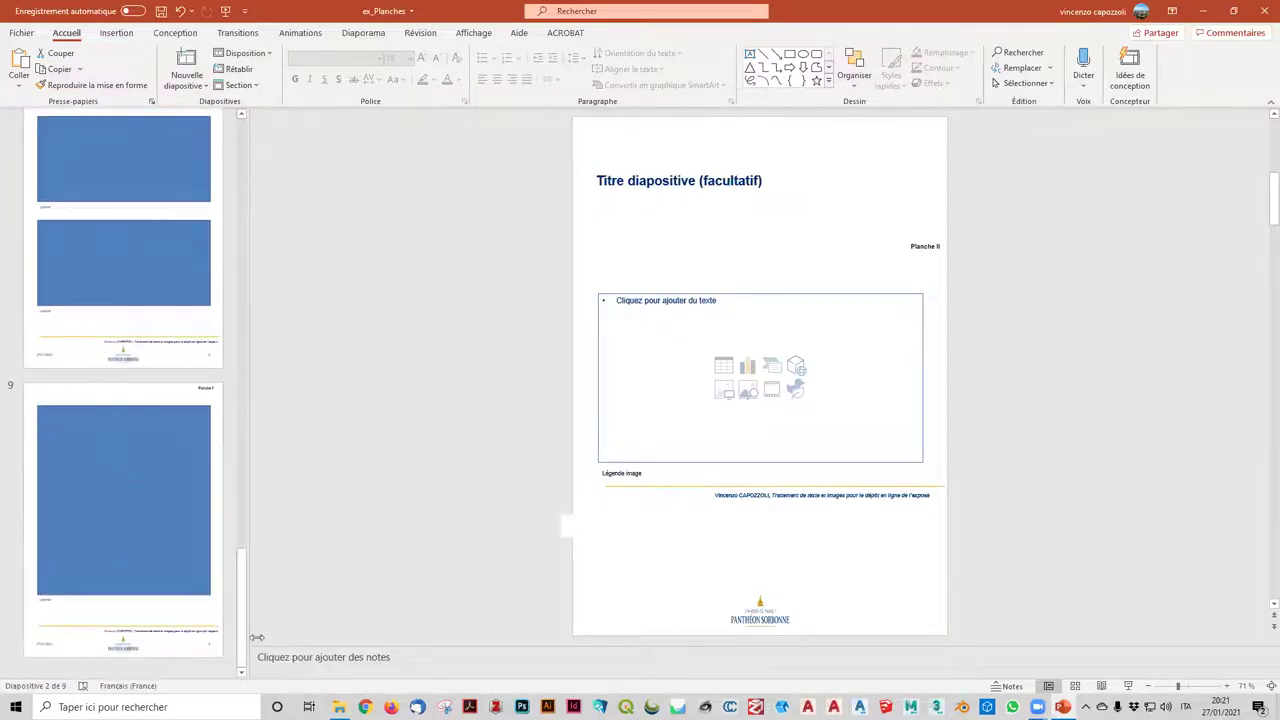
key("End")
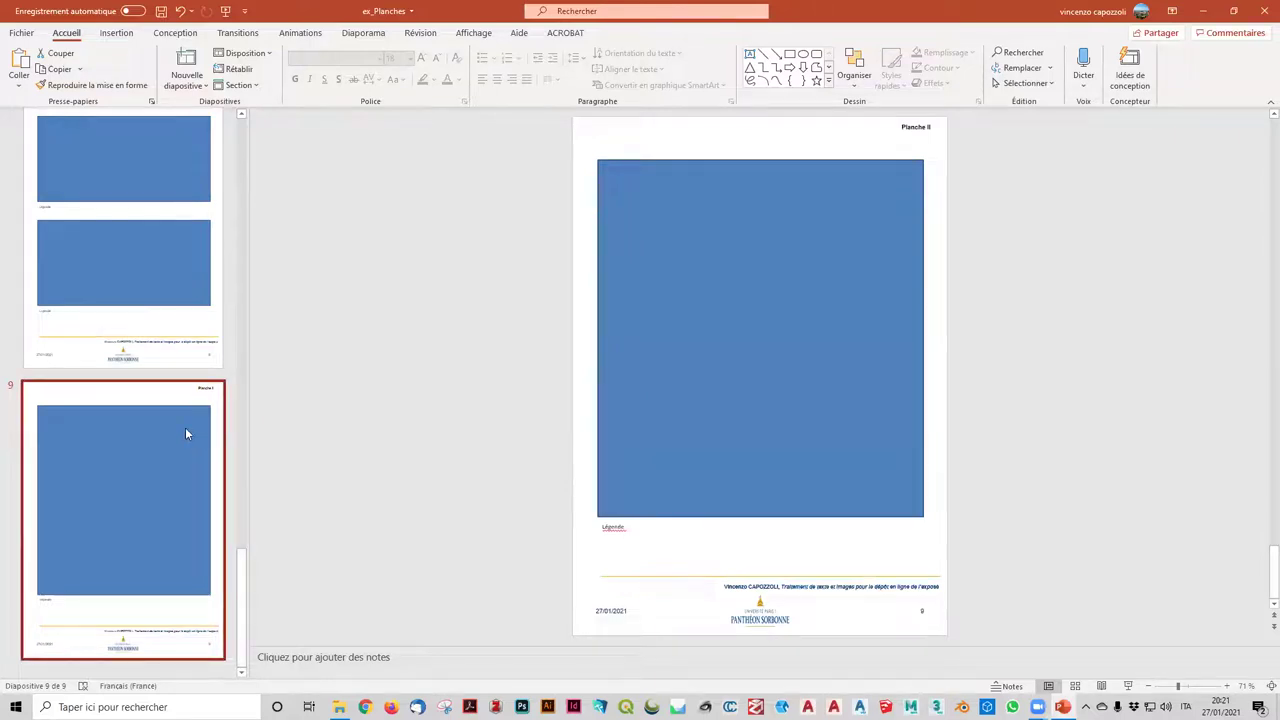
scroll(122, 430, "up", 5)
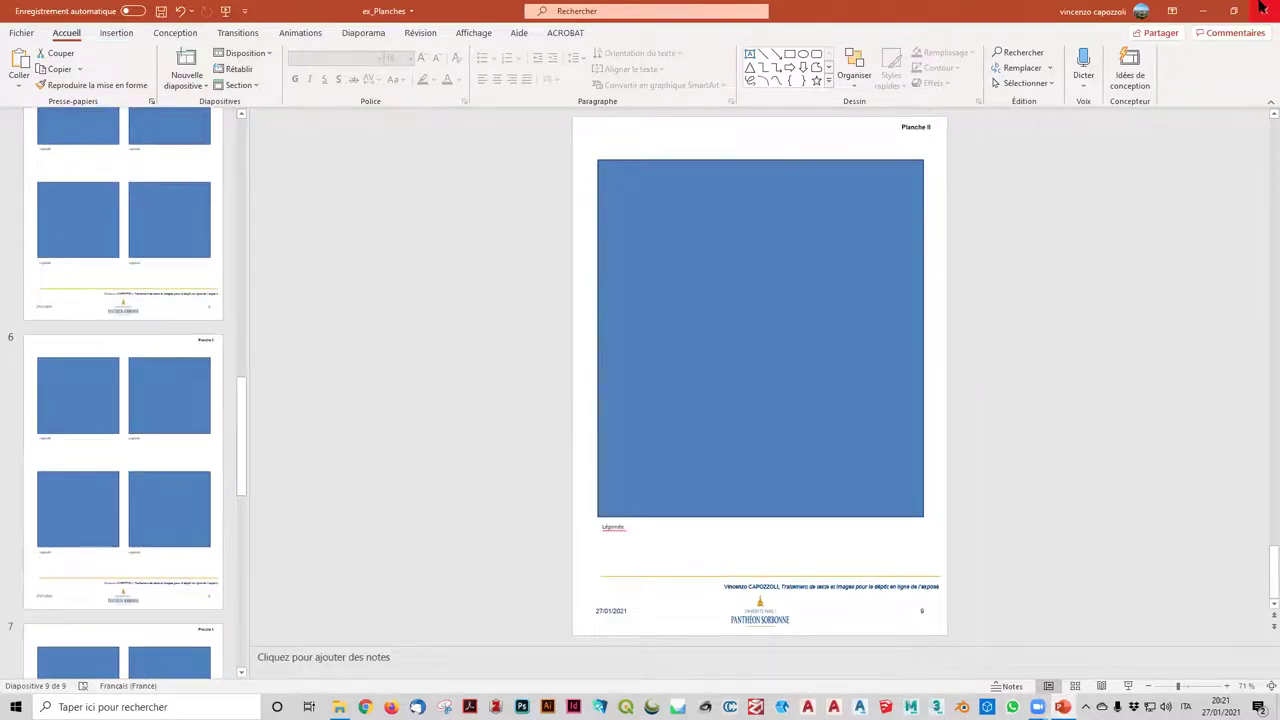
- Select the figura_3 scan in the images folder, then return to PowerPoint
left_click(1203, 11)
double_click(525, 206)
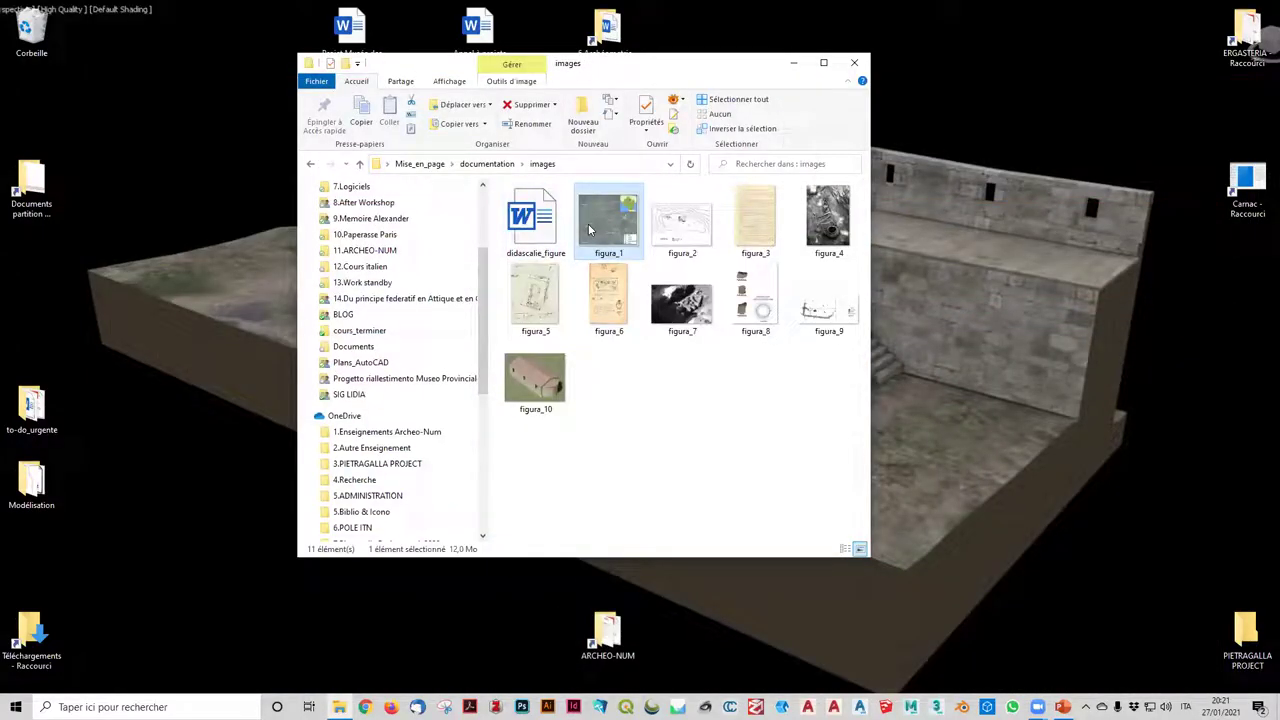
left_click(753, 229)
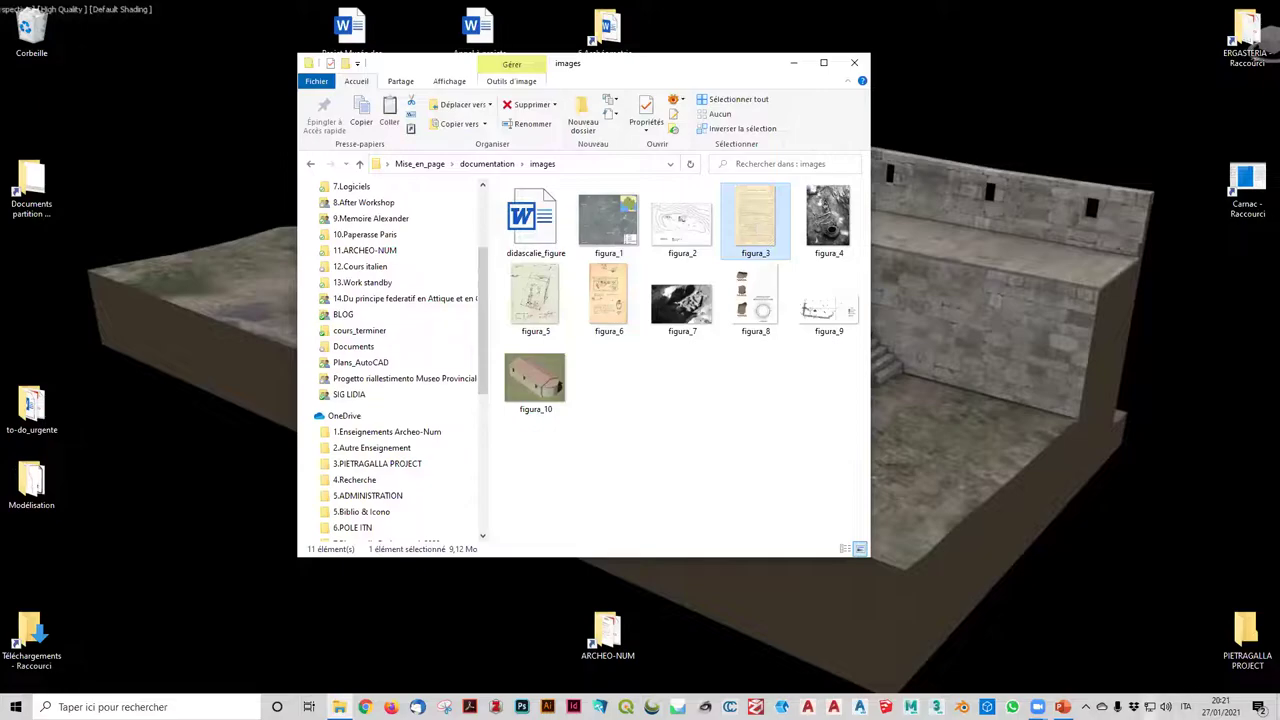
left_click(1062, 707)
- Paste the figura_3 scan onto slide 9's large blue placeholder
left_click(897, 387)
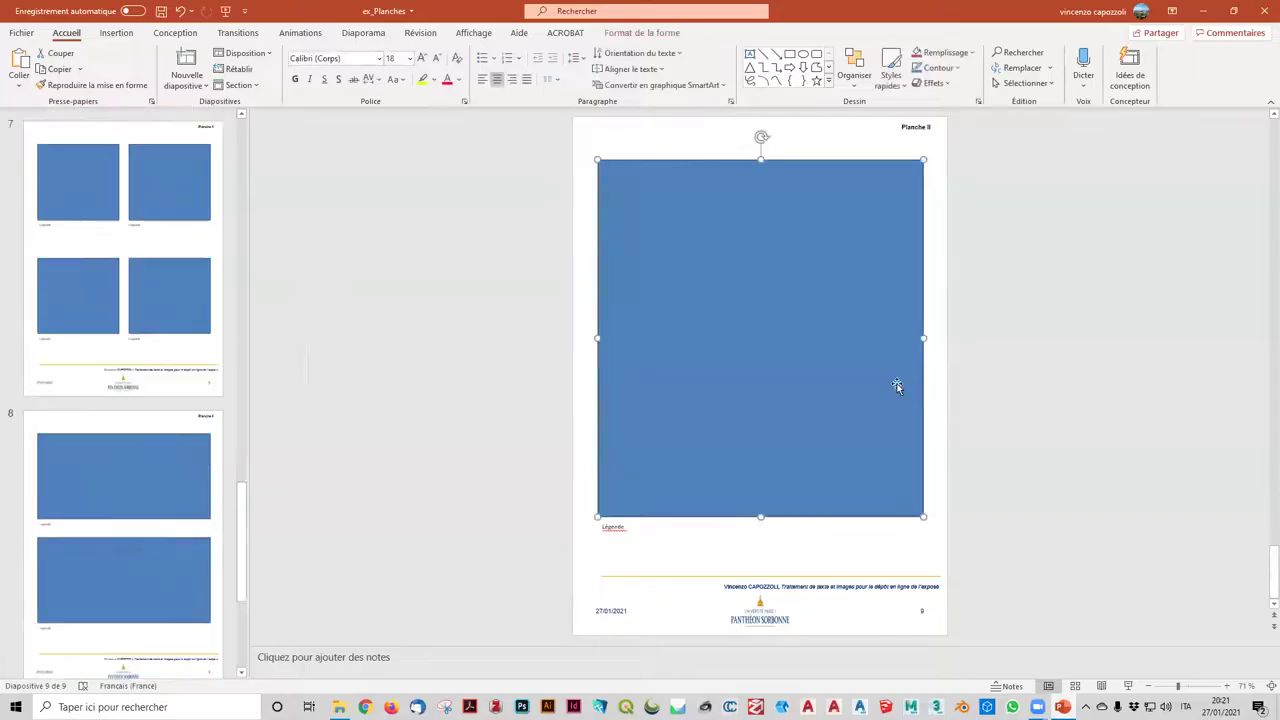
left_click(951, 375)
left_click(795, 347)
left_click_drag(795, 344, 792, 344)
right_click(795, 345)
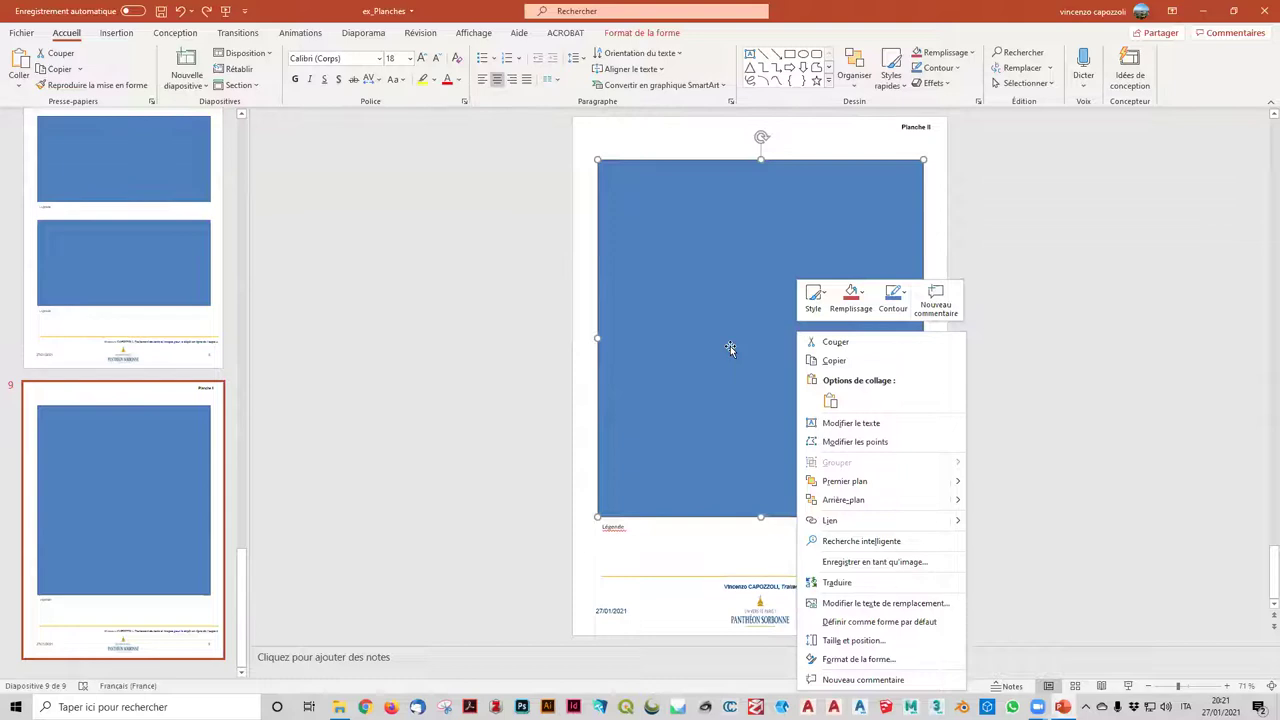
left_click(1033, 365)
- Shrink the scanned page to the placeholder's height and centre it over the blue box
left_click(819, 356)
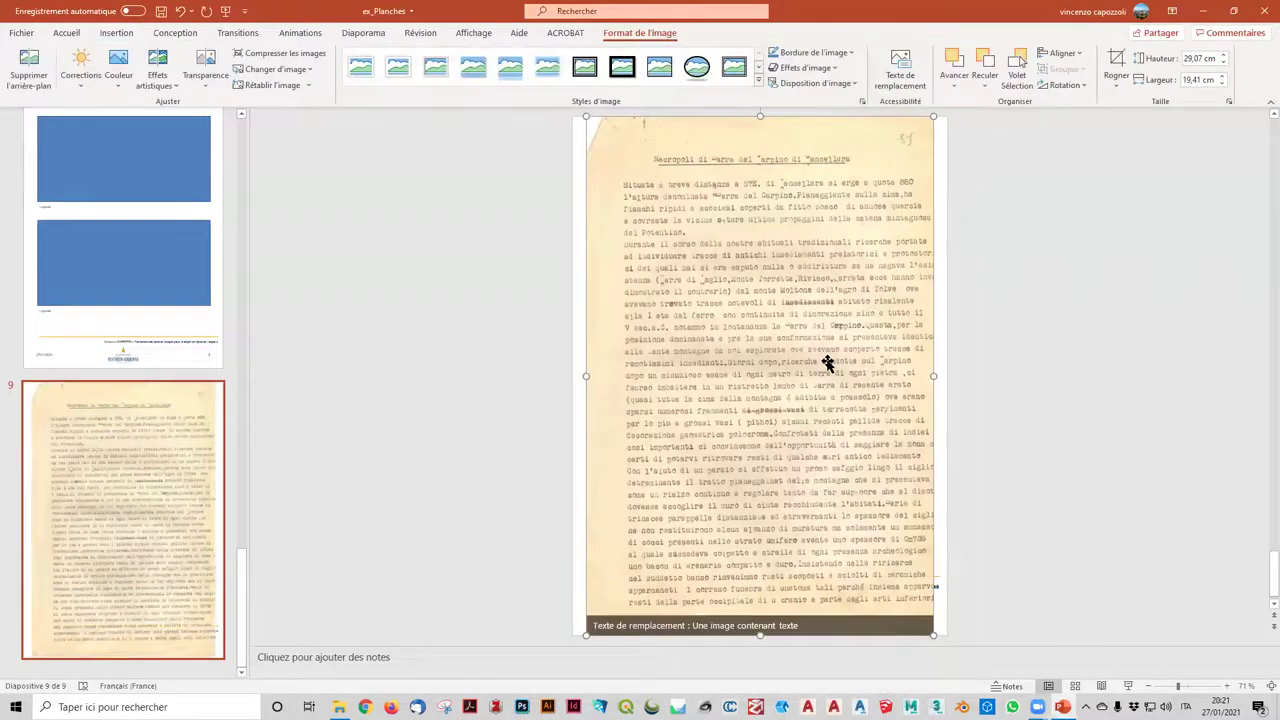
mouse_move(933, 635)
left_mouse_down()
mouse_move(817, 446)
mouse_move(853, 466)
left_mouse_up()
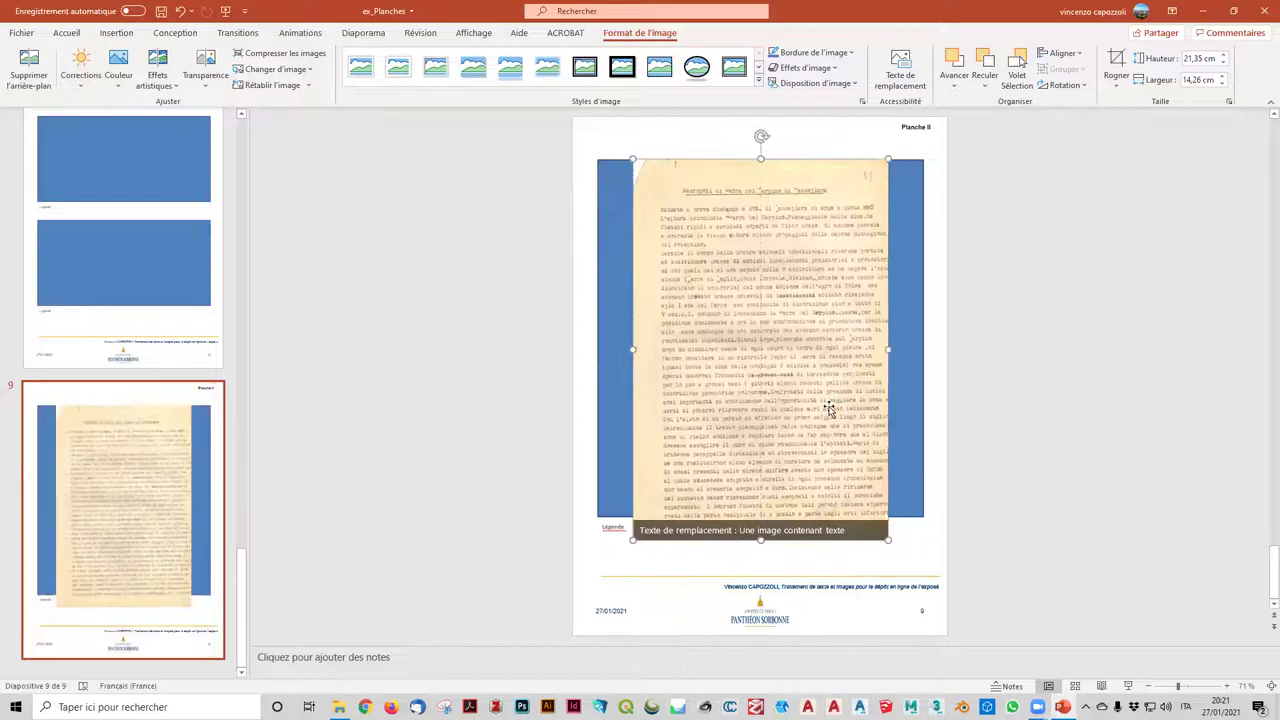
left_click_drag(887, 538, 877, 517)
left_click_drag(790, 451, 801, 451)
- Delete the blue box behind the scan and go to slide 8
left_click(1063, 480)
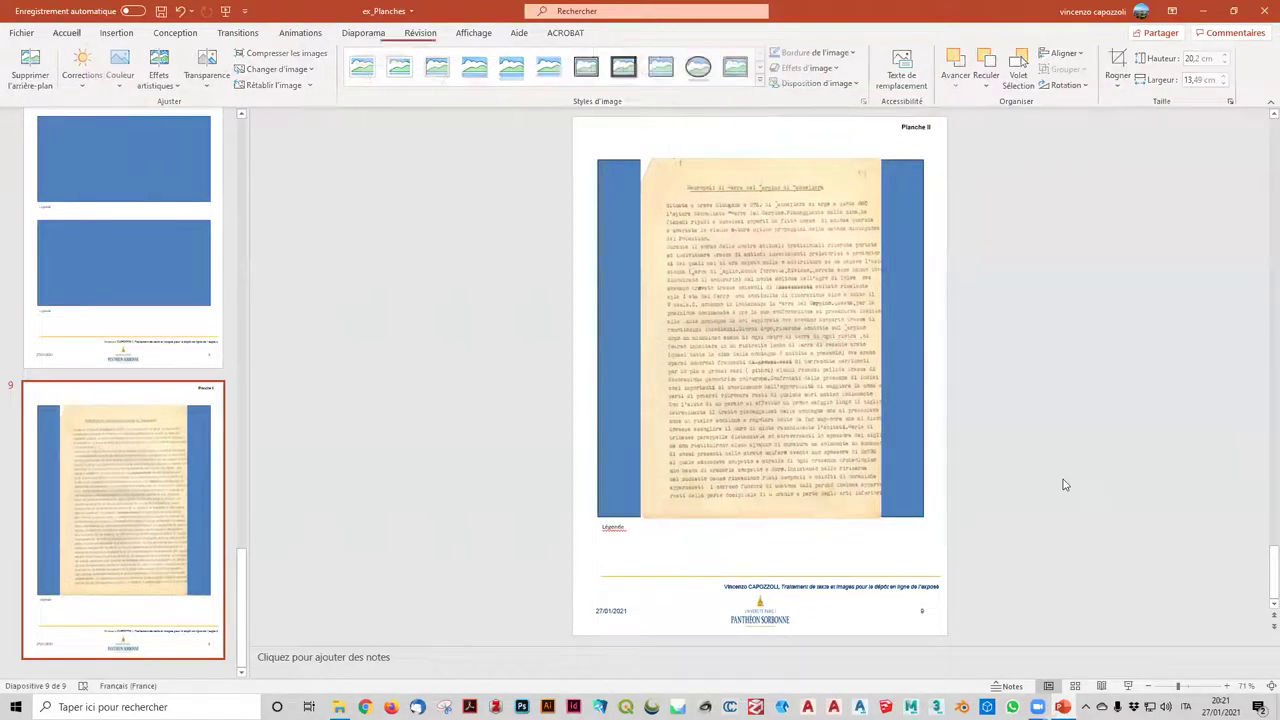
left_click(922, 453)
key("Delete")
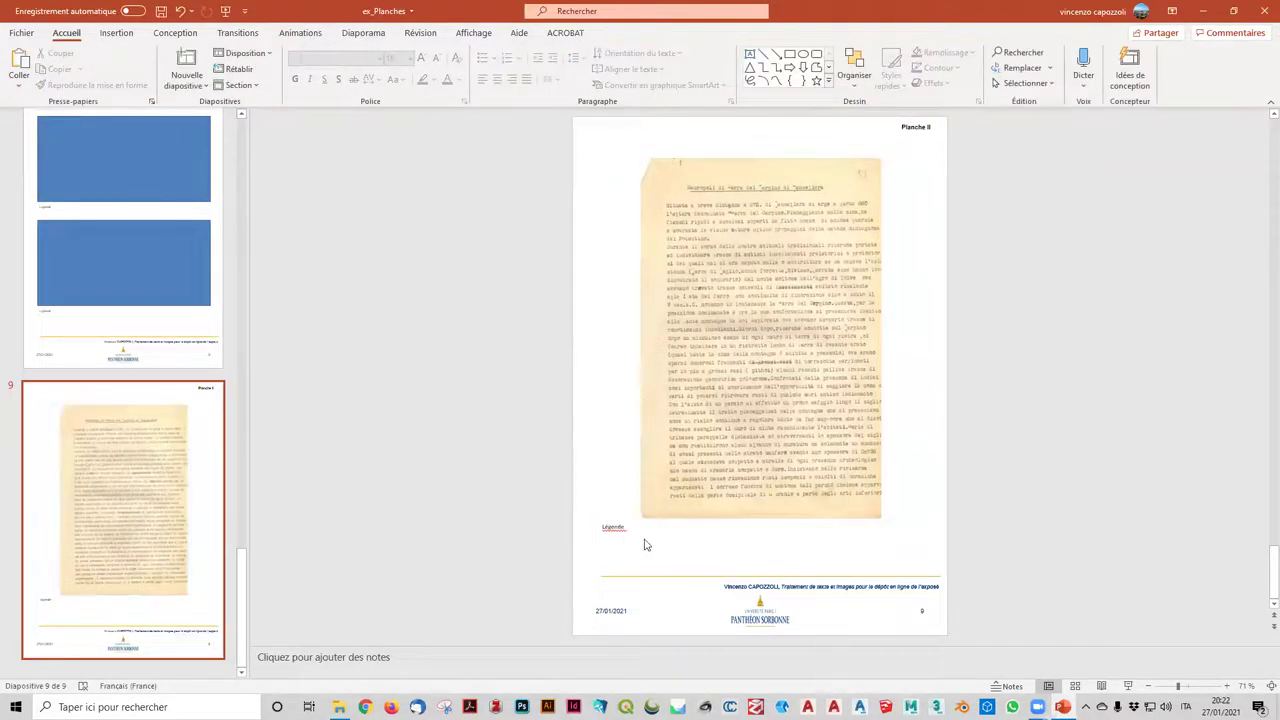
left_click(110, 250)
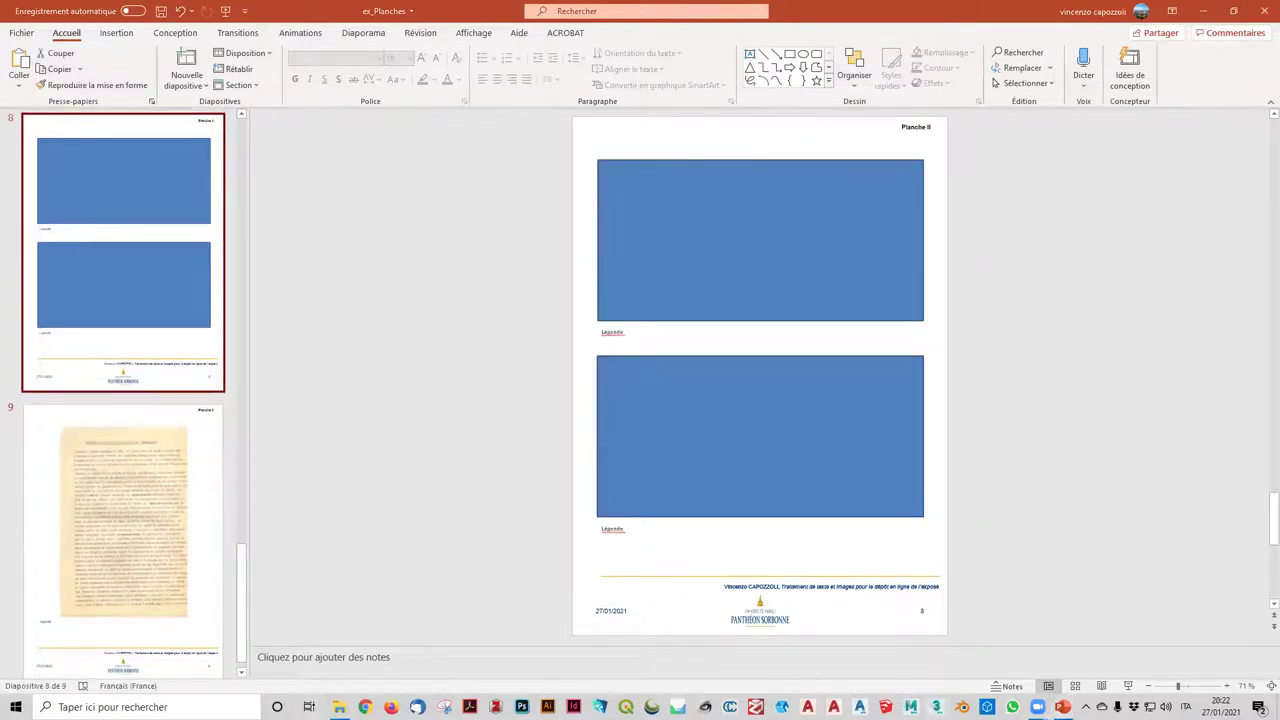
- Paste figura_9 and figura_10 onto slide 8, moving the site plan up and the house aside
left_click(339, 707)
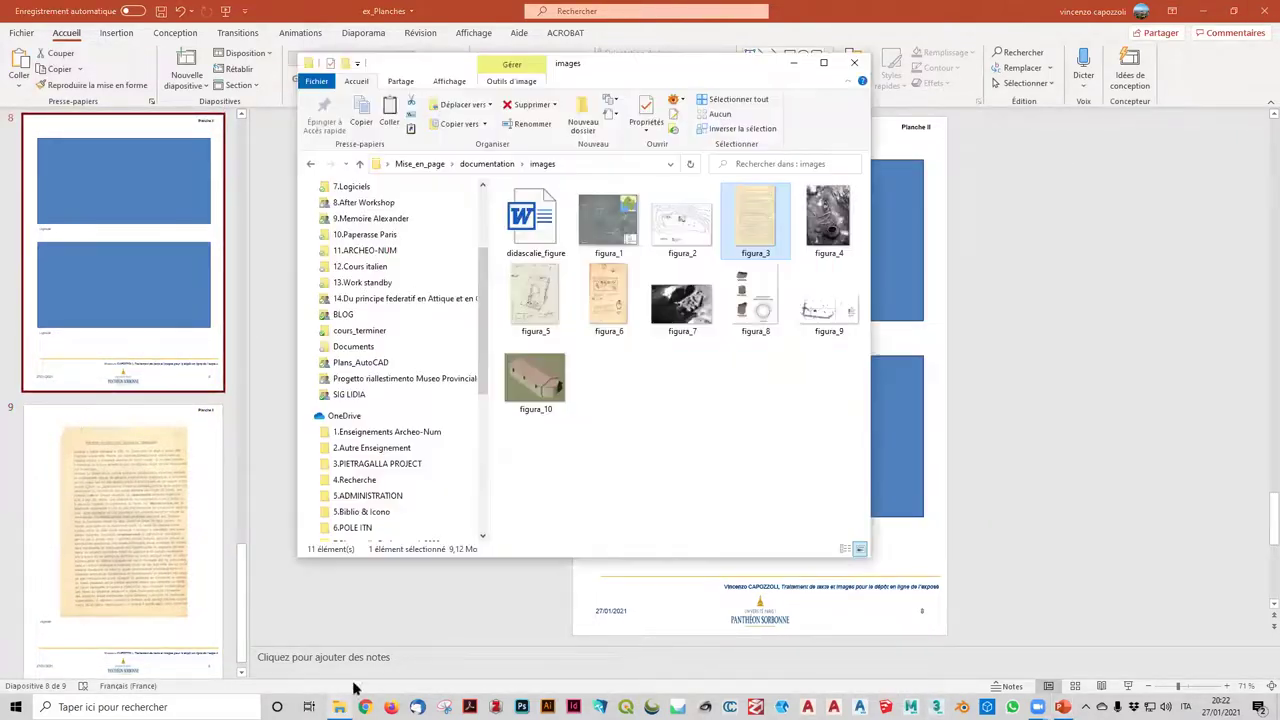
left_click(840, 316)
left_click(535, 380, "ctrl")
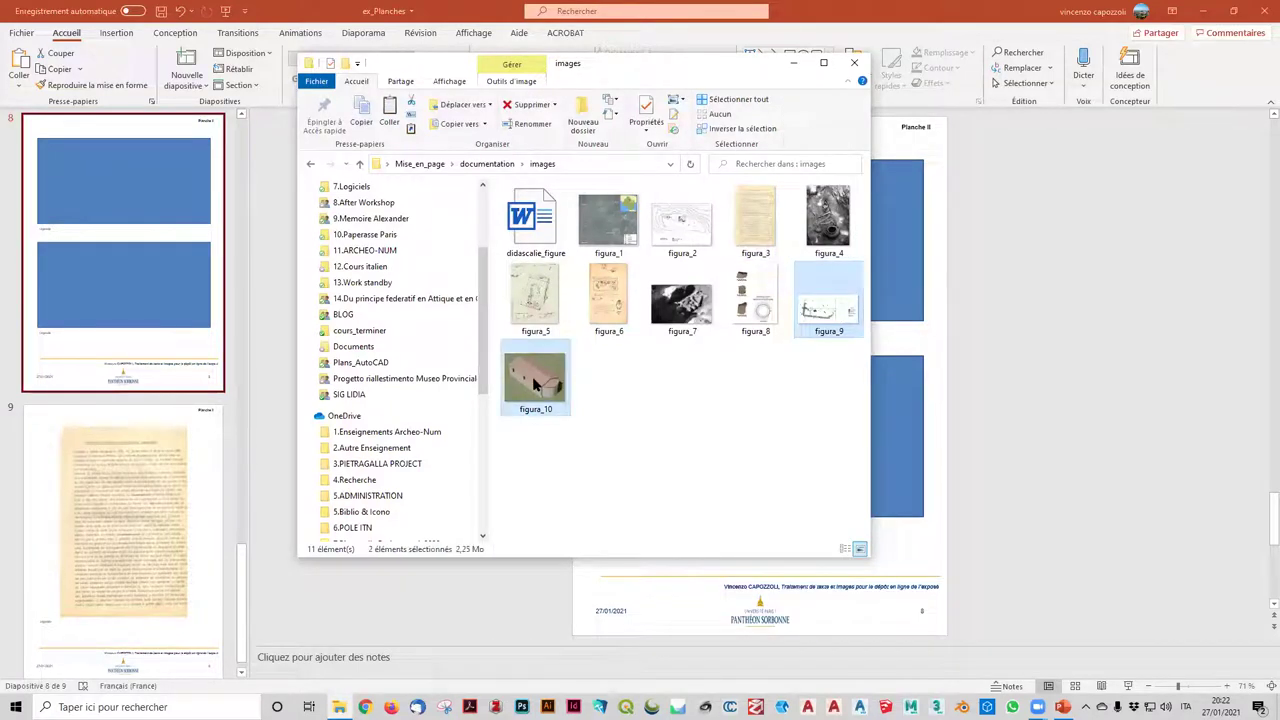
left_click(170, 187)
key("ctrl+v")
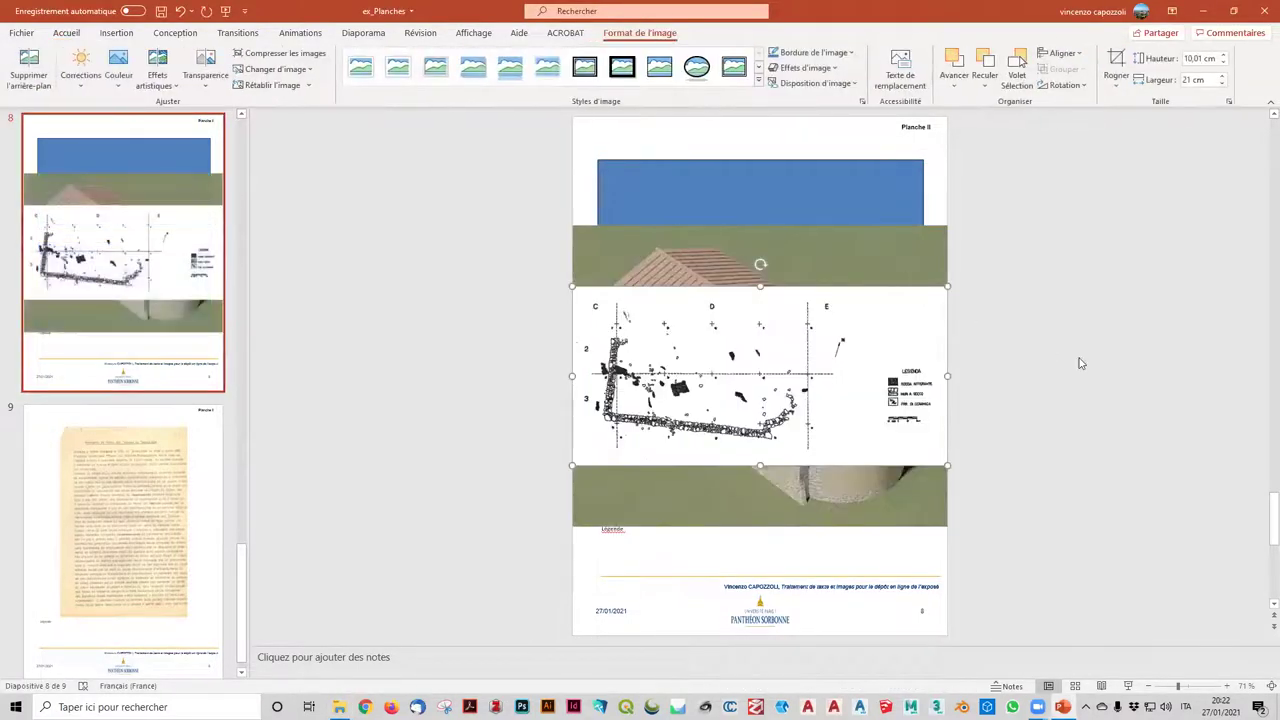
left_click_drag(843, 298, 843, 170)
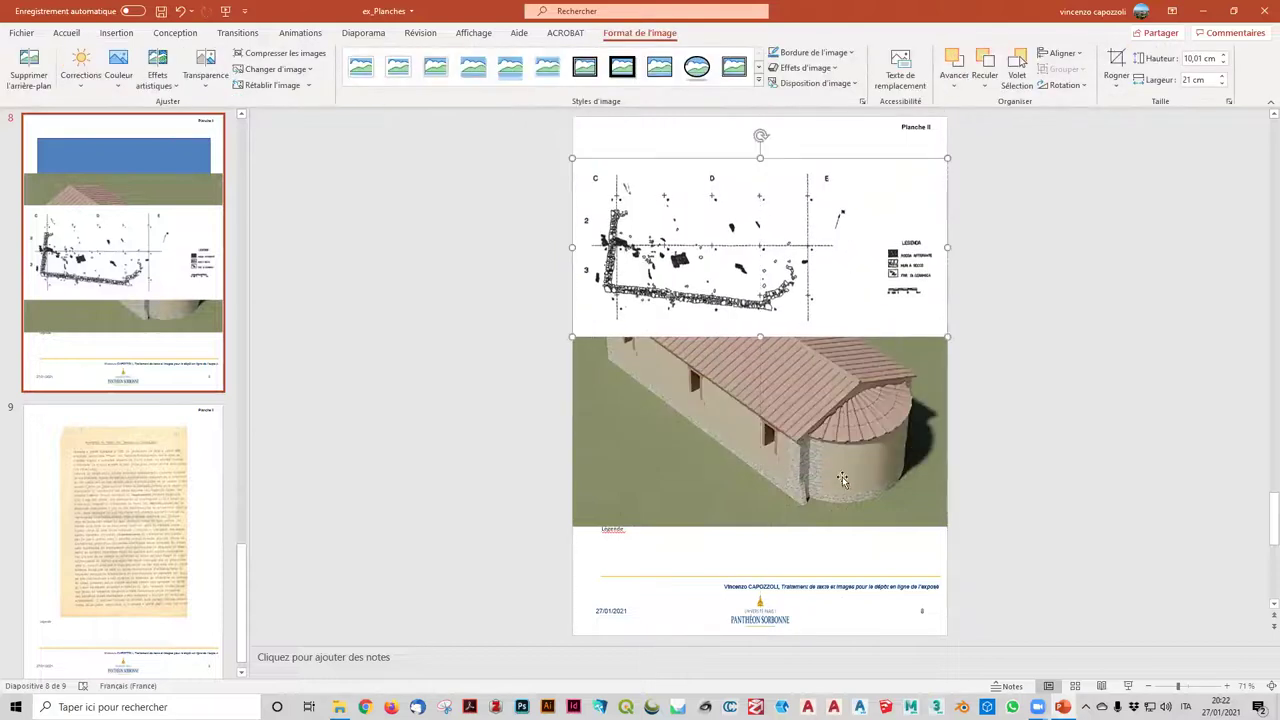
mouse_move(897, 404)
left_mouse_down()
mouse_move(902, 532)
mouse_move(1213, 542)
left_mouse_up()
- Resize the site plan to 17,65 × 8,41 cm and centre it in the top box
left_click(866, 296)
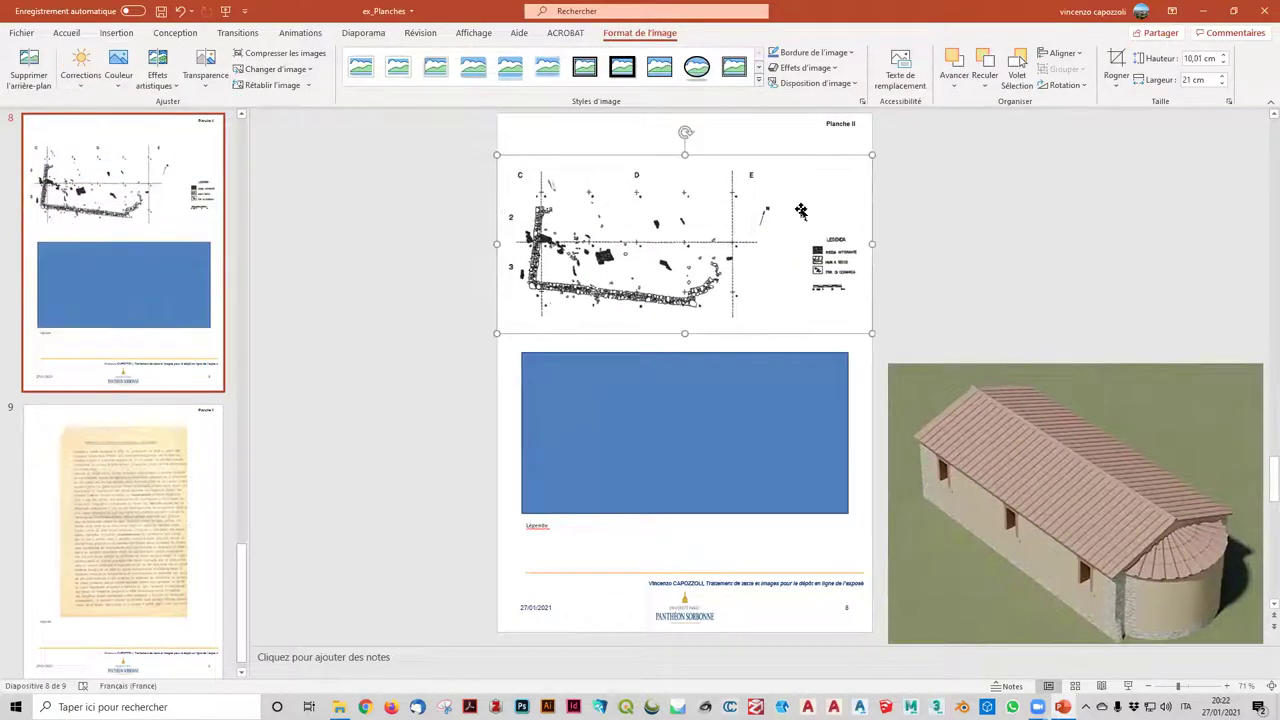
mouse_move(872, 333)
left_mouse_down()
mouse_move(792, 295)
mouse_move(800, 283)
left_mouse_up()
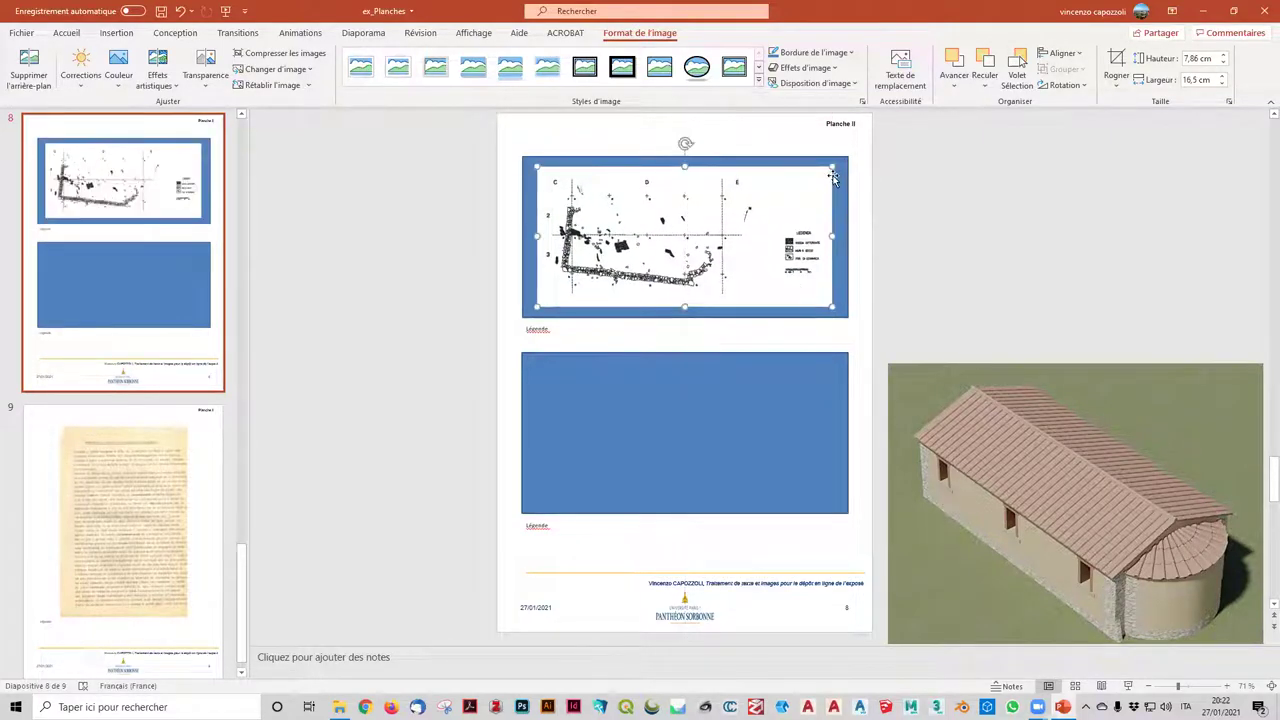
left_click_drag(831, 167, 849, 154)
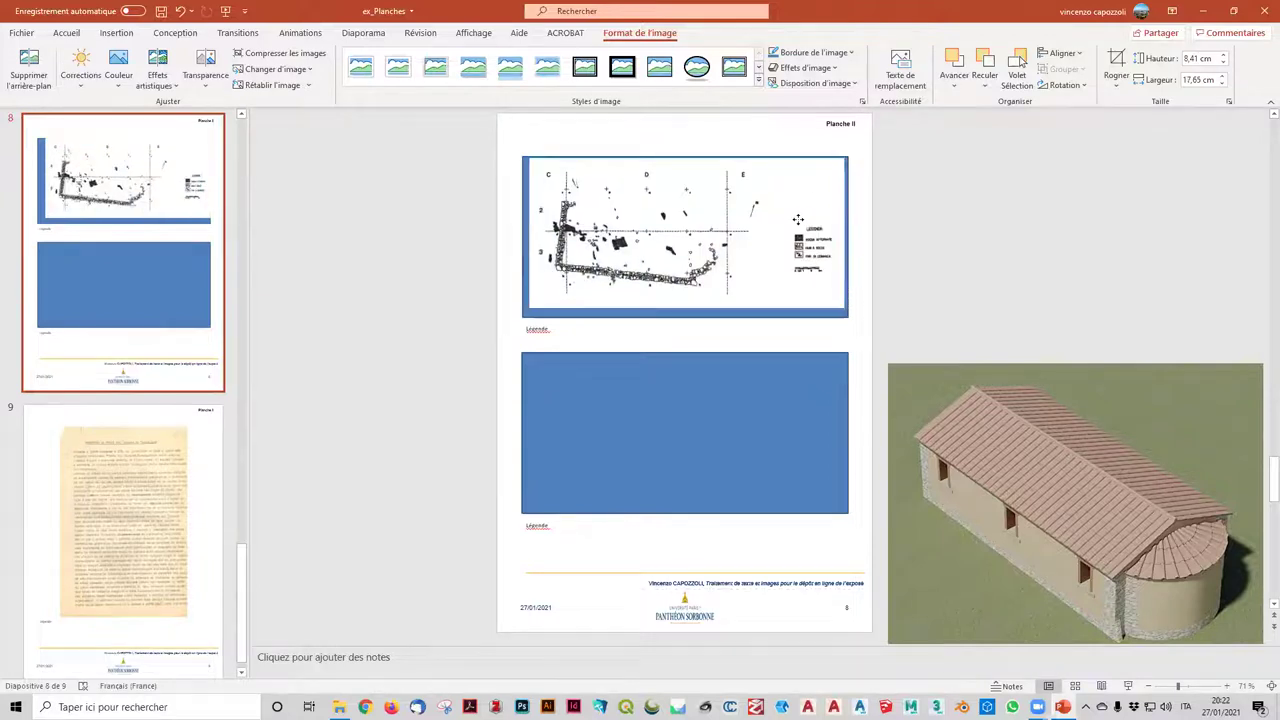
left_click_drag(791, 222, 723, 217)
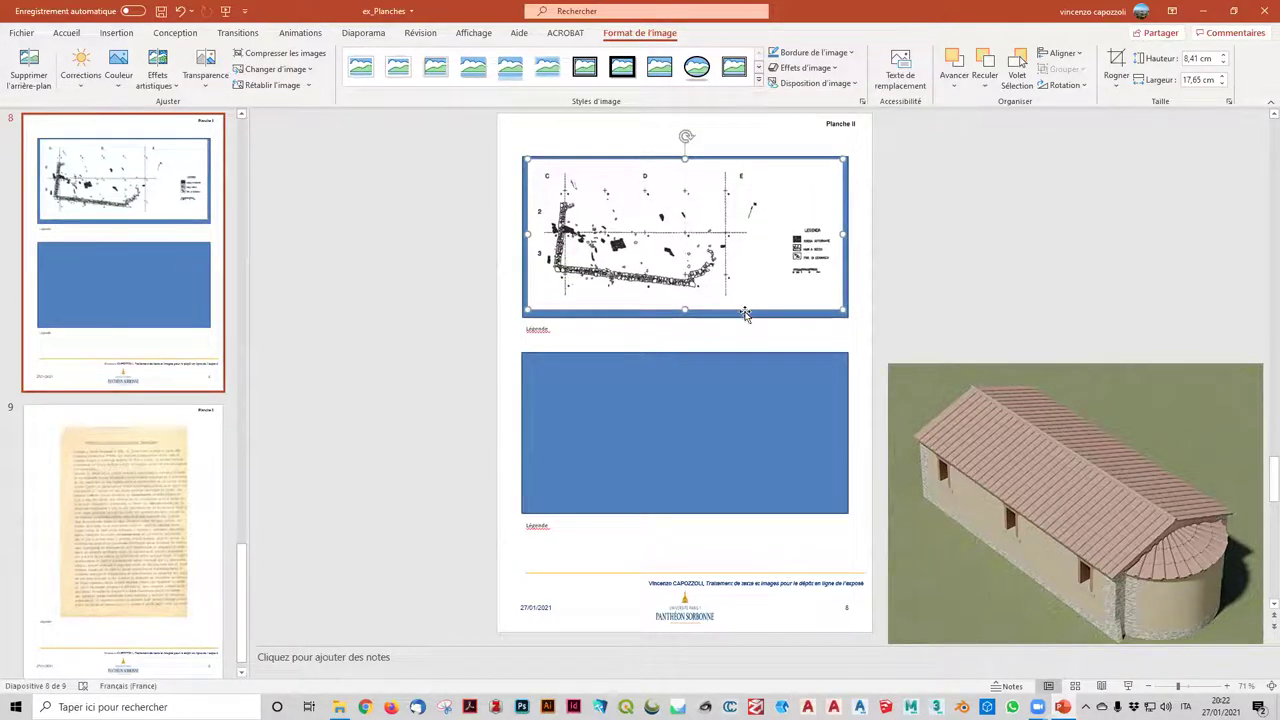
left_click(745, 318)
- Fit the 3D house image over the lower box, delete the blue box, and close the presentation
left_click_drag(1142, 536, 763, 504)
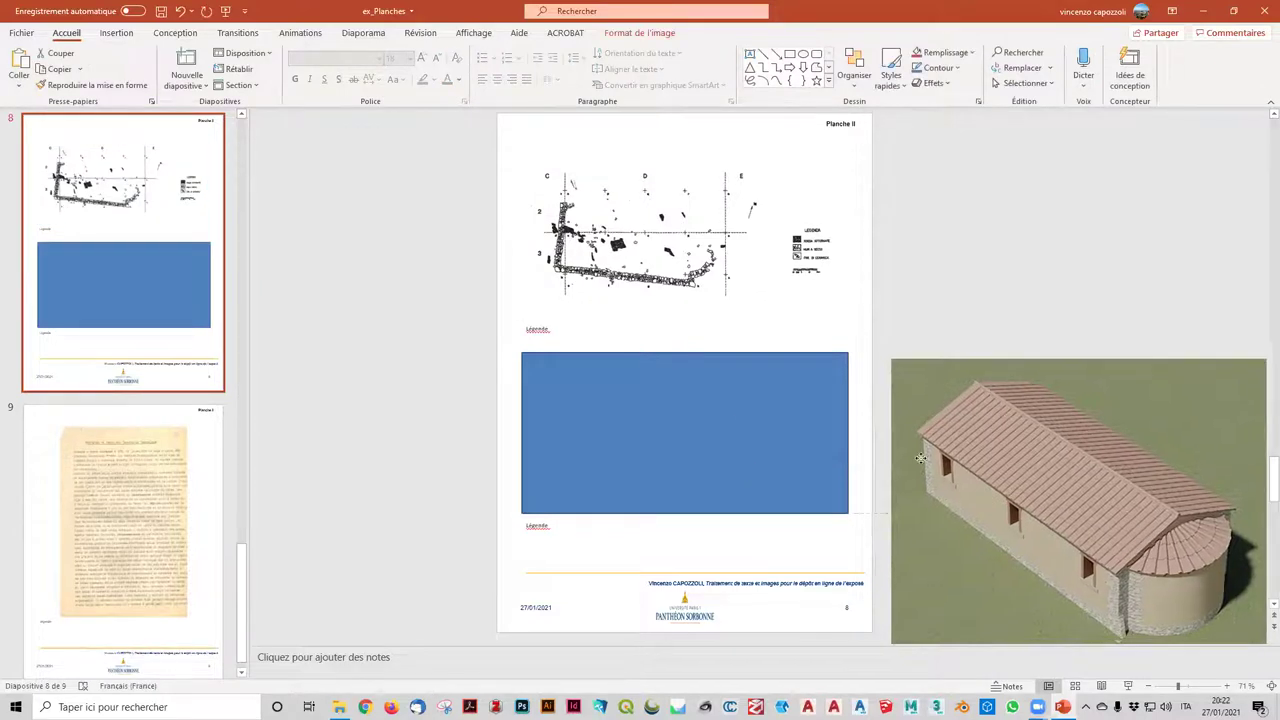
mouse_move(958, 329)
left_mouse_down()
mouse_move(710, 483)
mouse_move(806, 457)
left_mouse_up()
left_click_drag(738, 529, 788, 430)
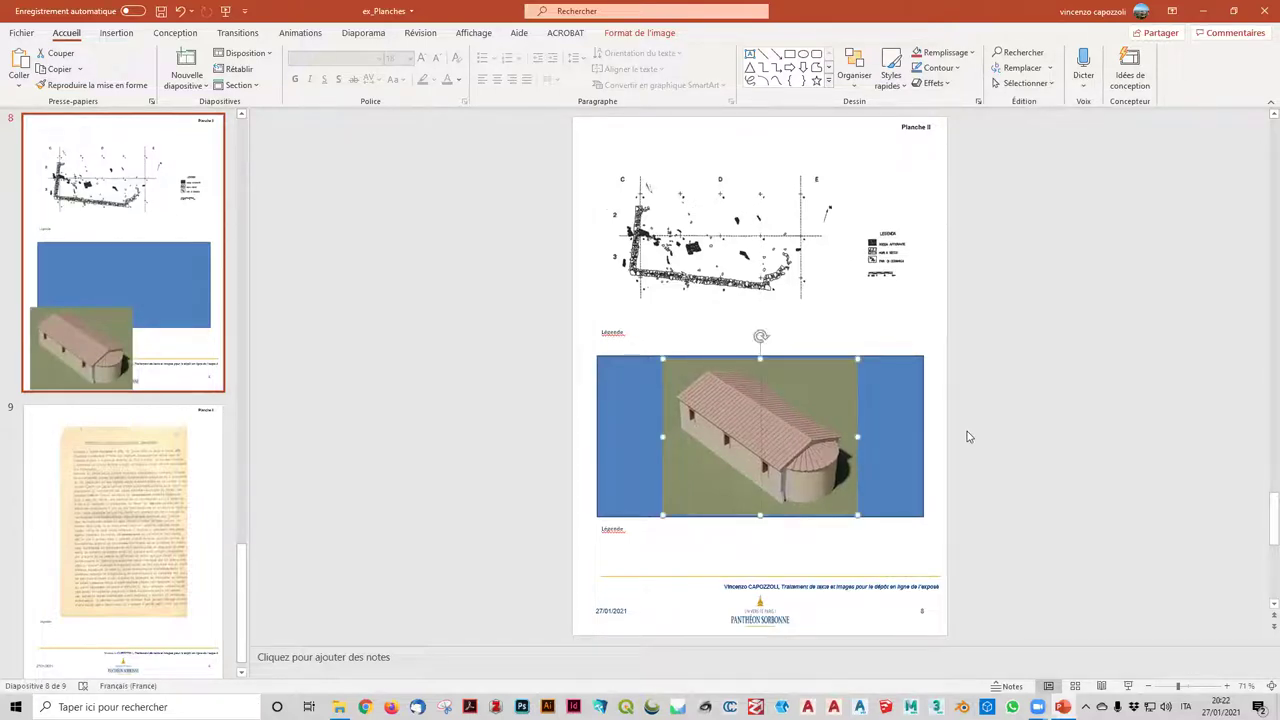
left_click_drag(819, 444, 819, 444)
left_click(888, 443)
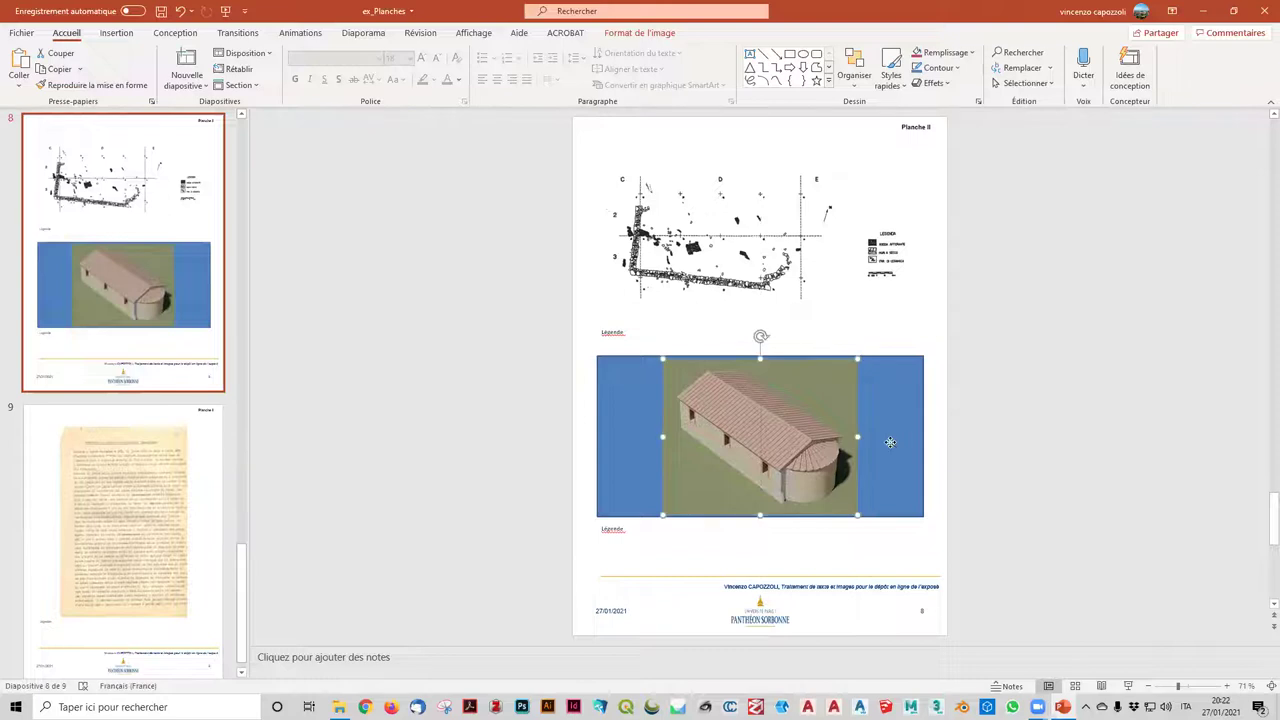
key("Delete")
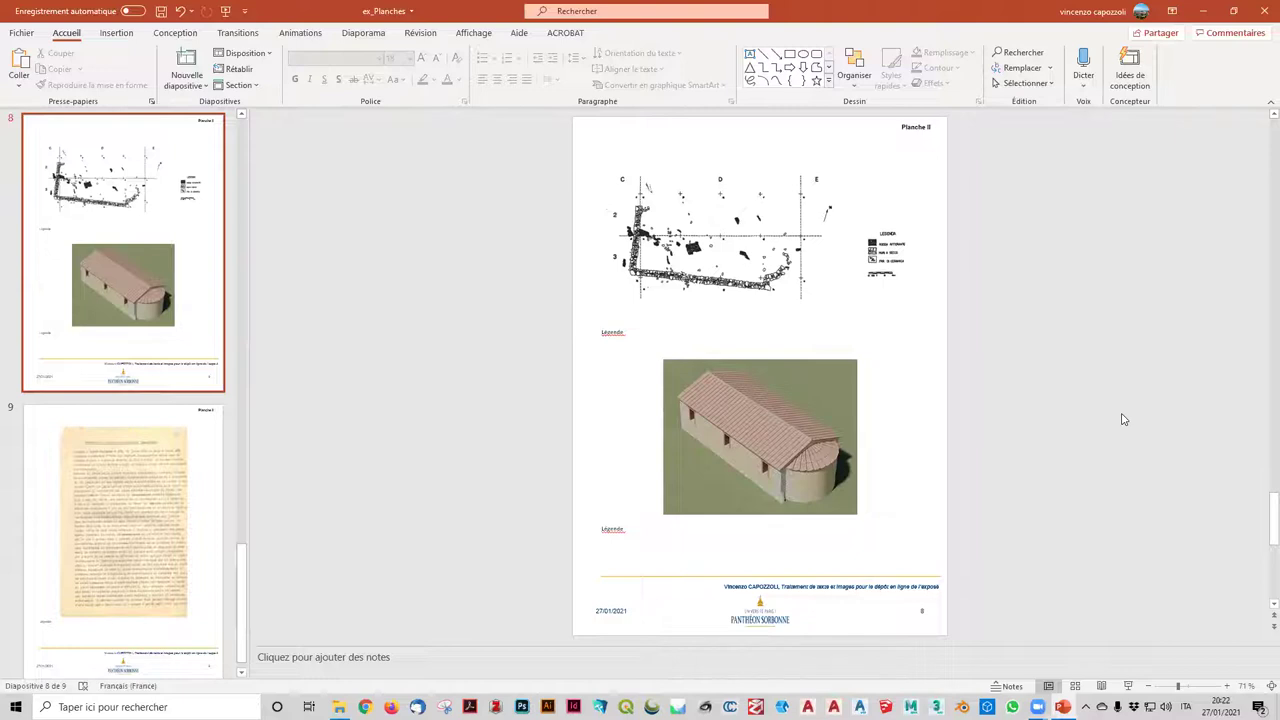
left_click(1262, 11)
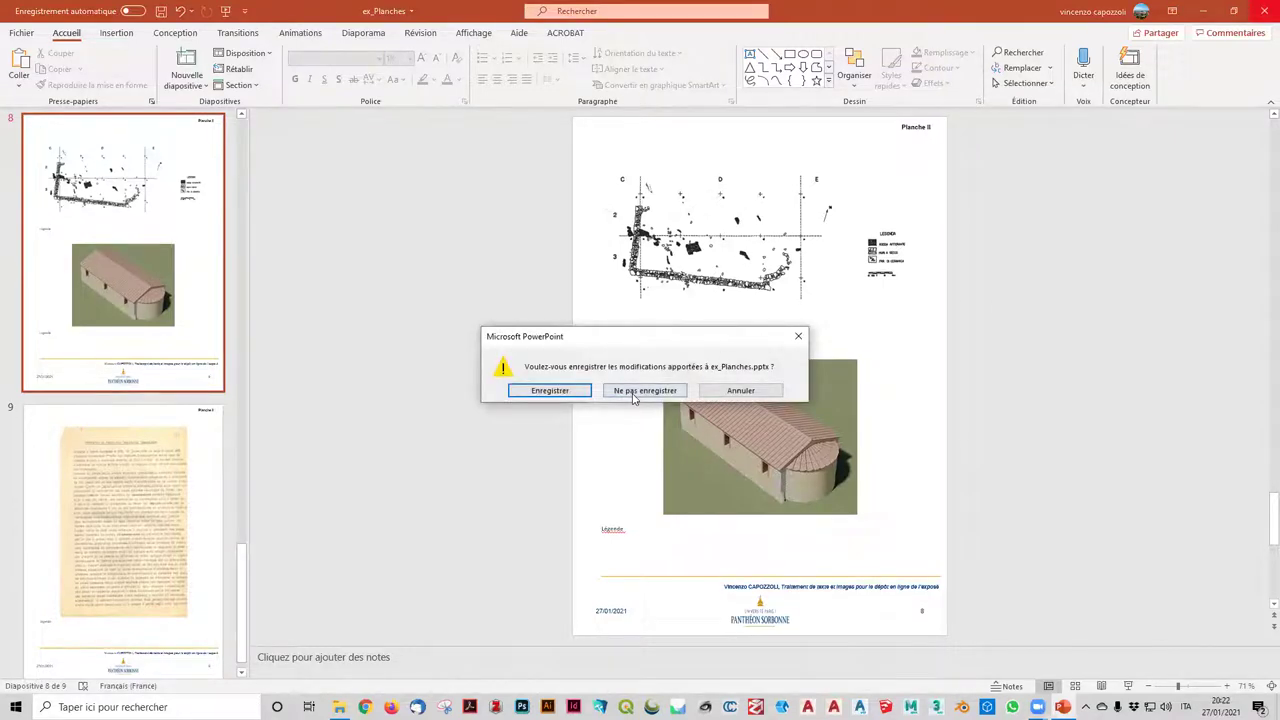
- Close ex_Planches.pptx without saving and open the modele_presentation_PantheonSorbonne template
left_click(633, 391)
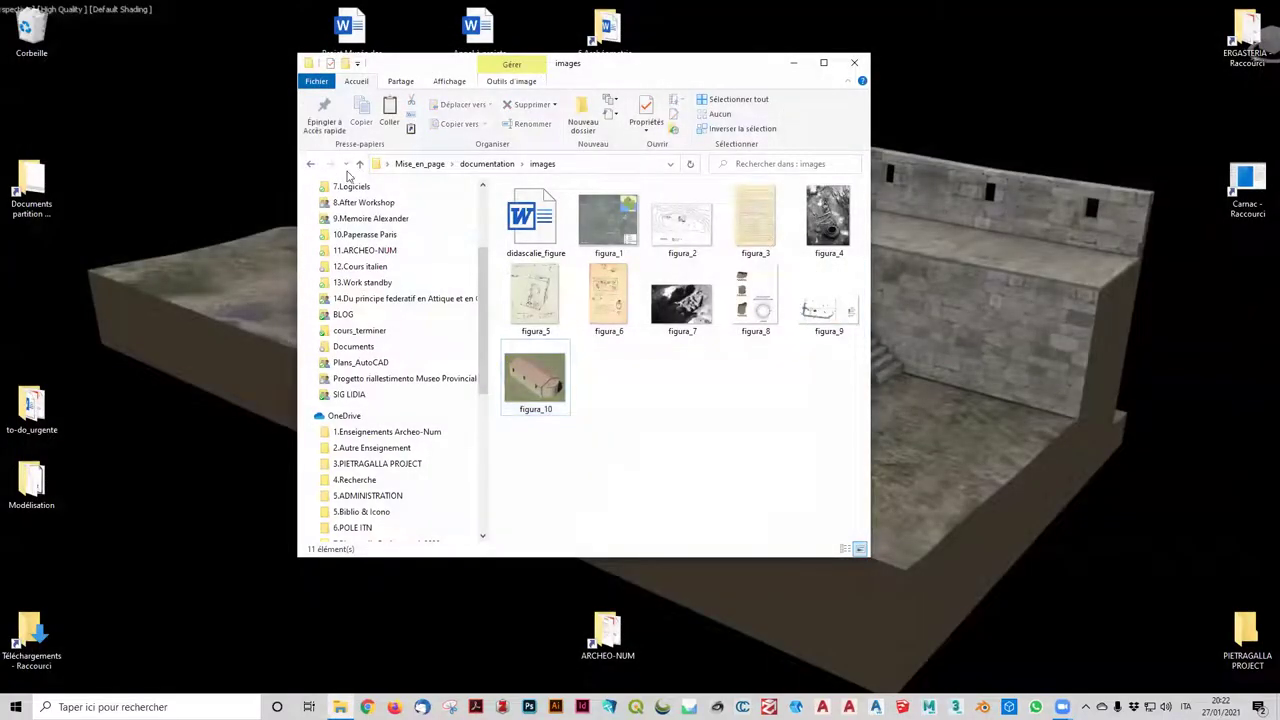
left_click(359, 164)
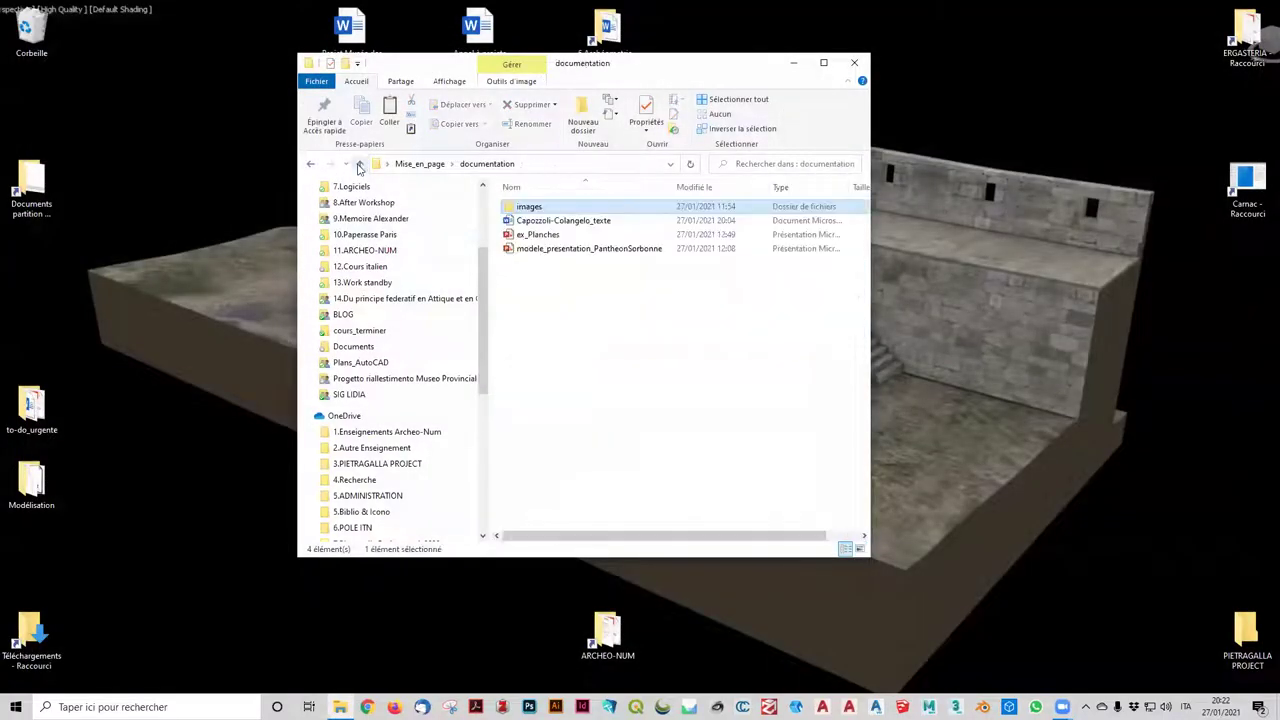
double_click(605, 249)
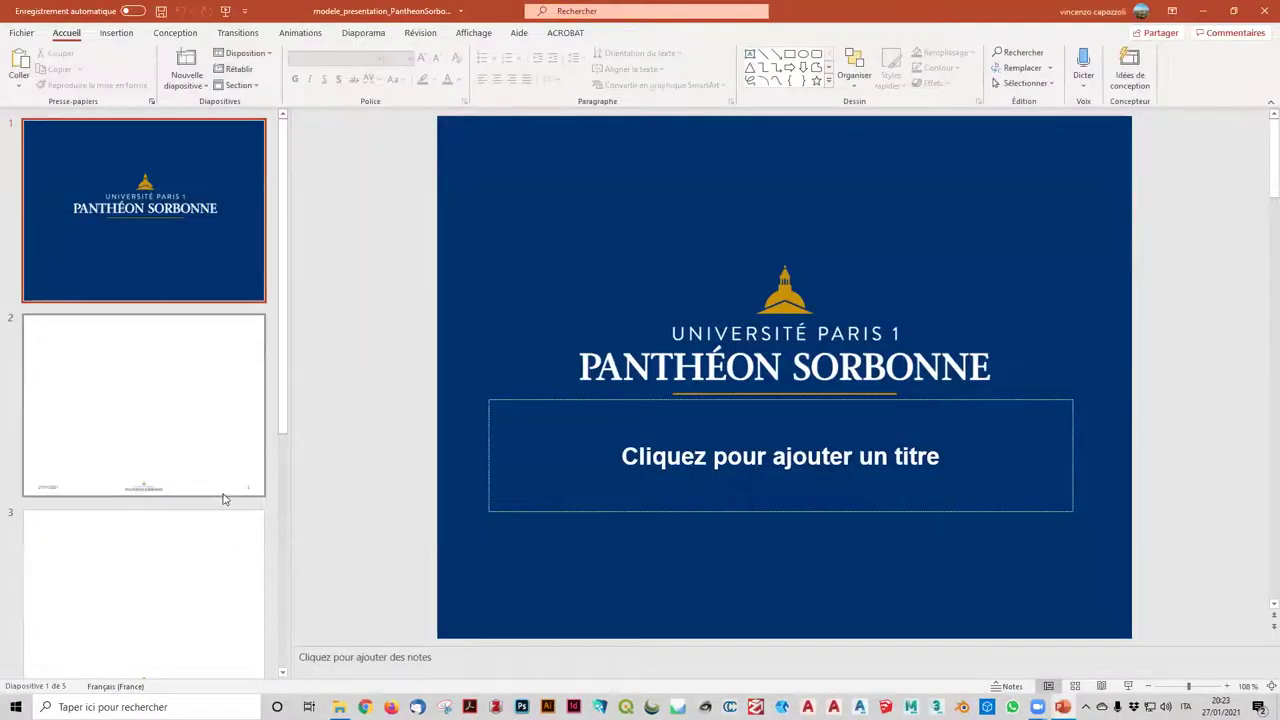
- Look through the template's slides, then create a new blank presentation
left_click(160, 375)
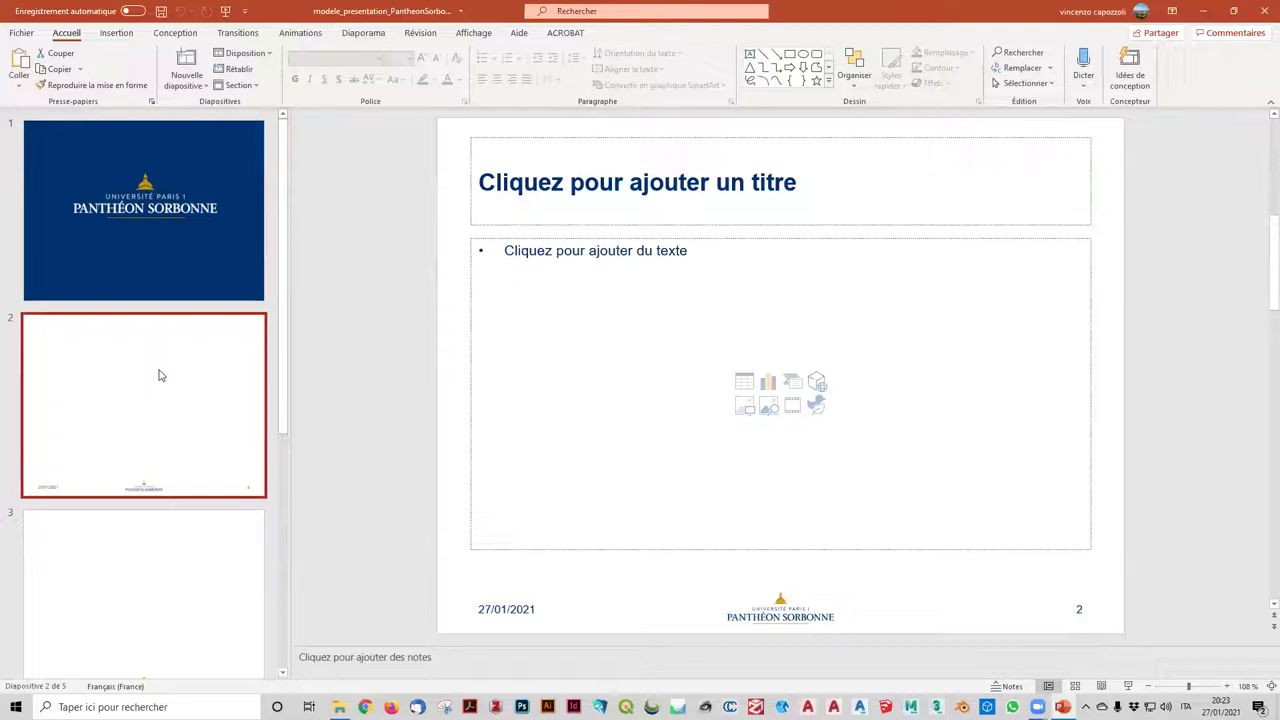
scroll(158, 375, "down", 3)
scroll(158, 375, "down", 2)
scroll(158, 375, "up", 5)
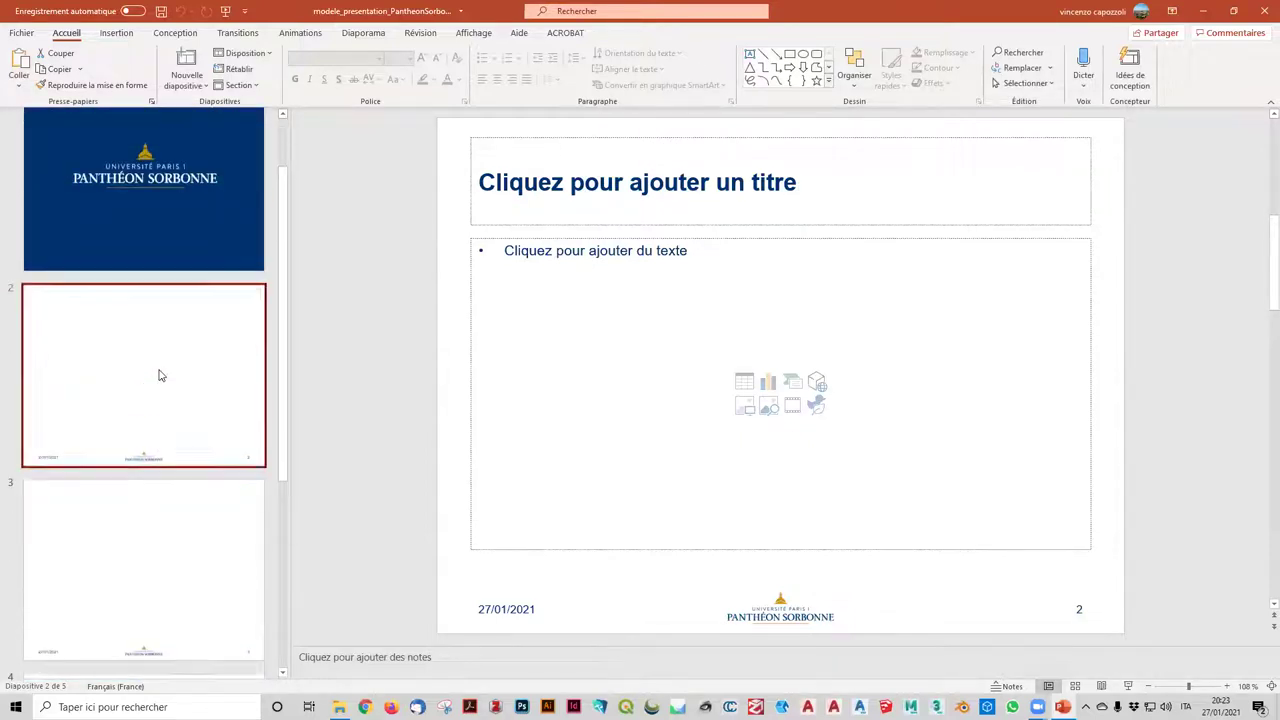
left_click(21, 32)
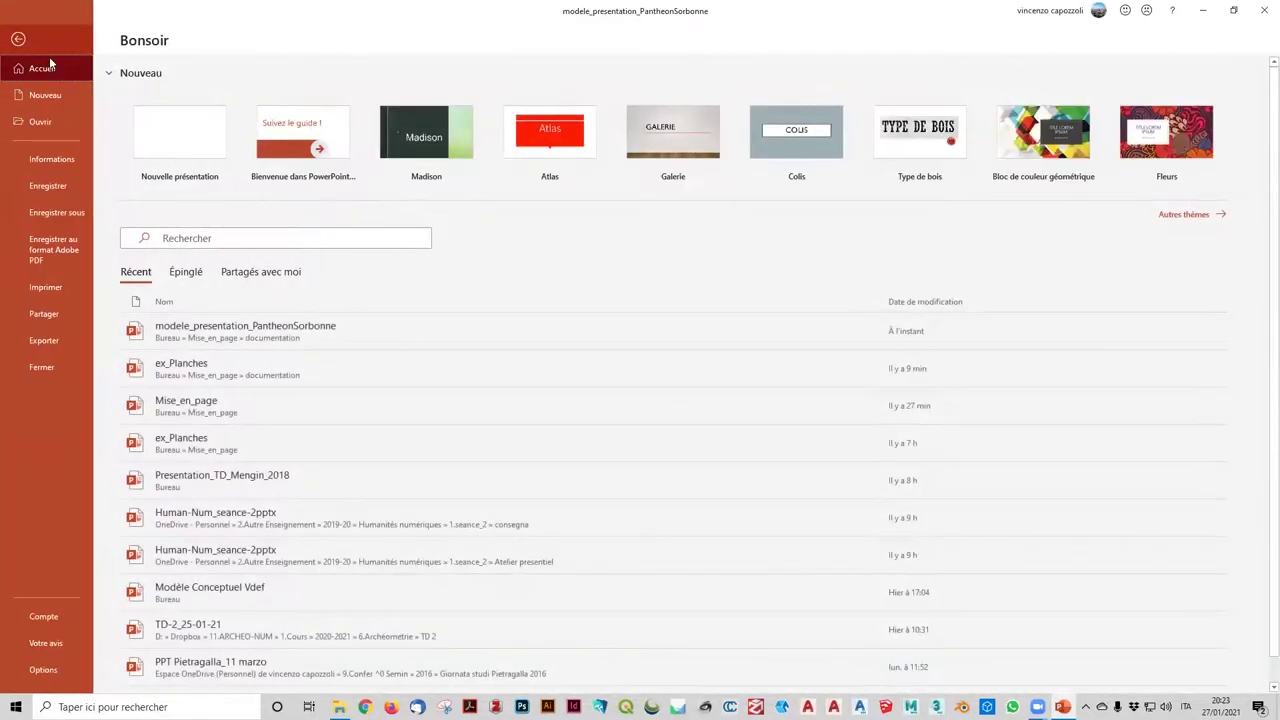
left_click(153, 129)
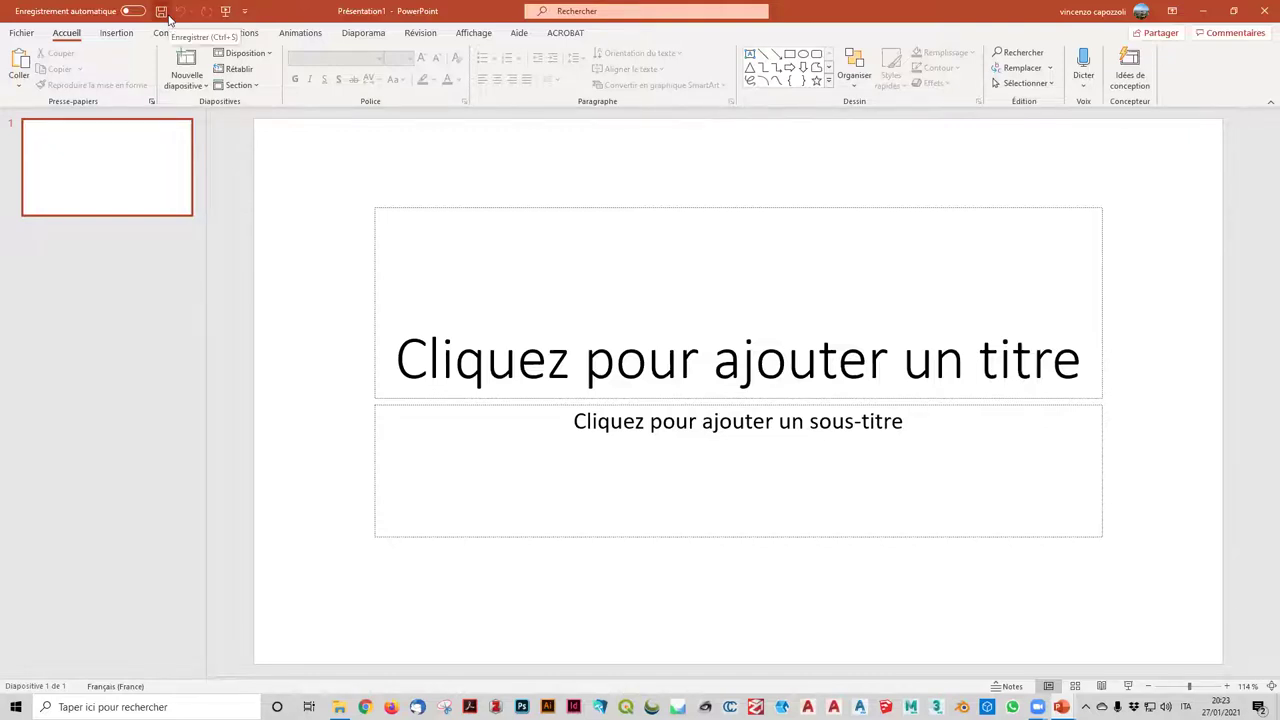
- Save Présentation1 to the Bureau folder as Planches.pptx
left_click(166, 13)
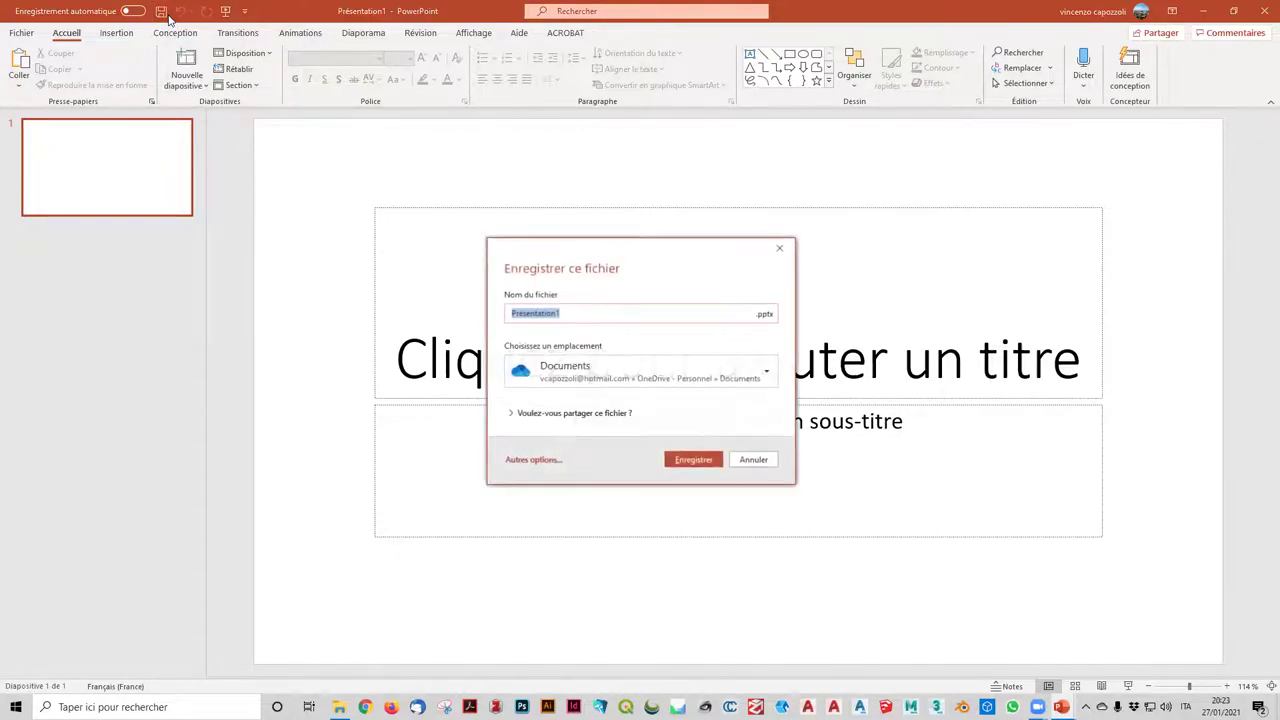
left_click(570, 372)
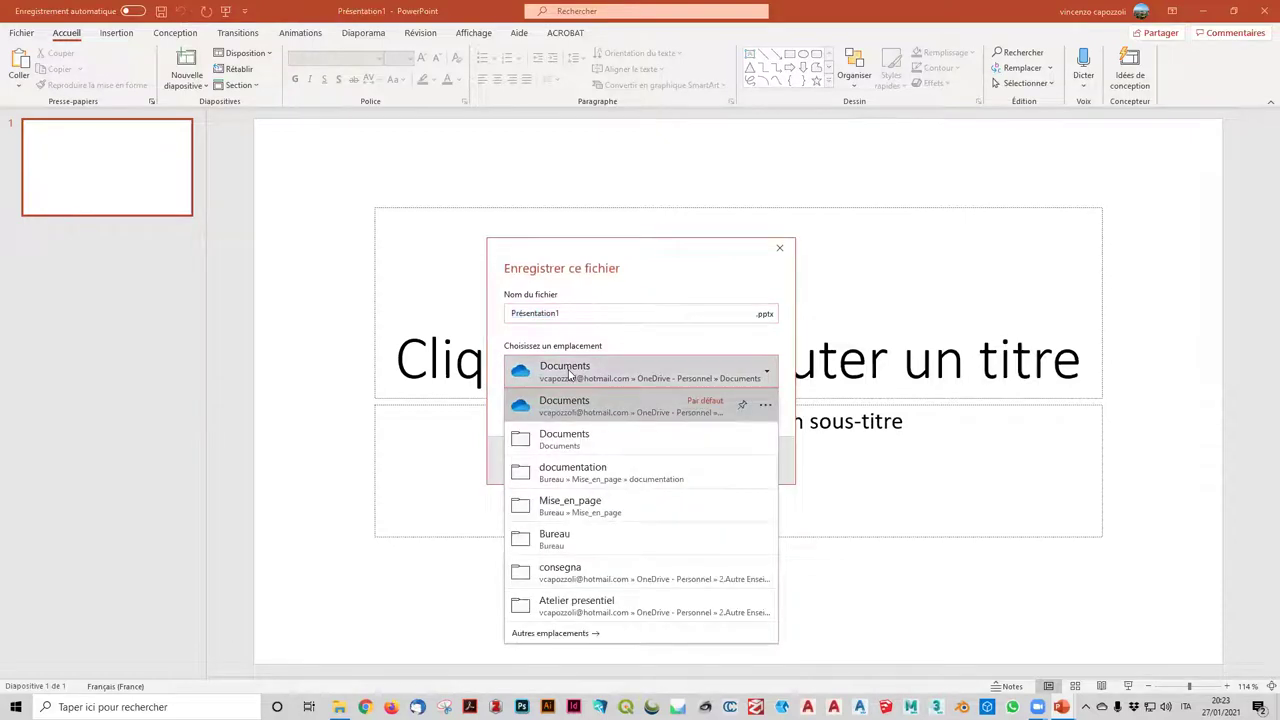
left_click(556, 540)
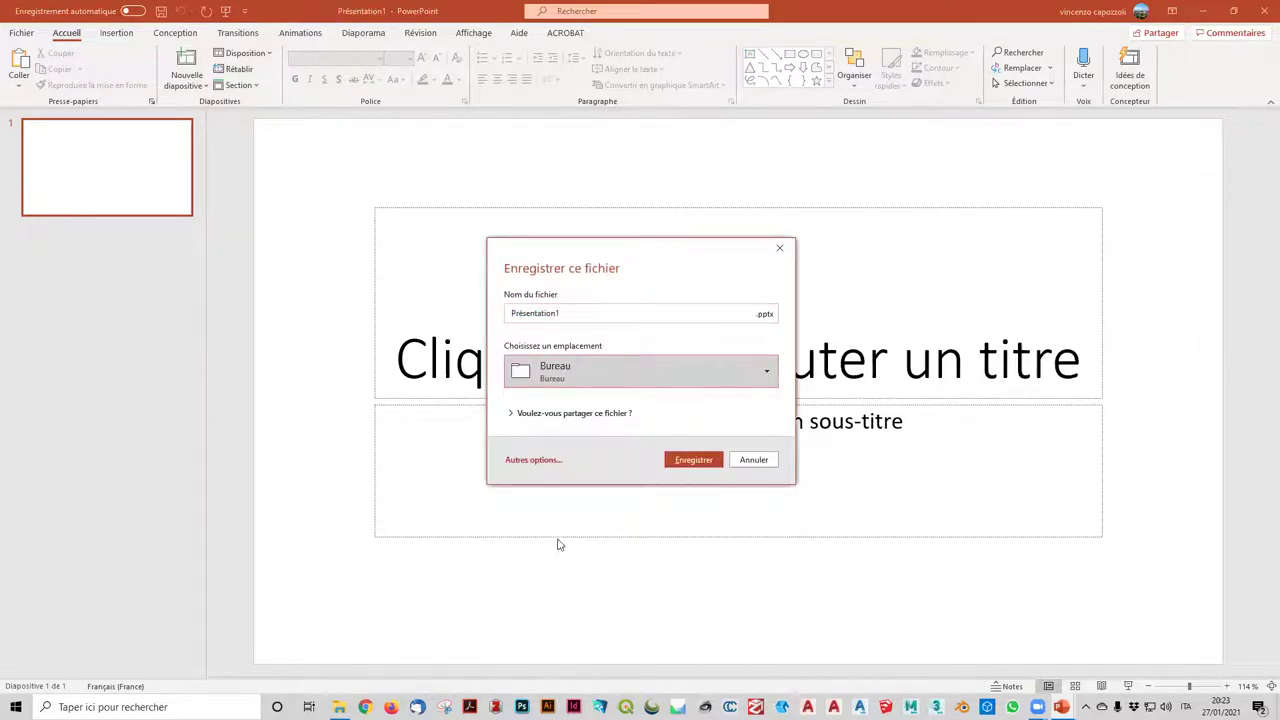
double_click(576, 314)
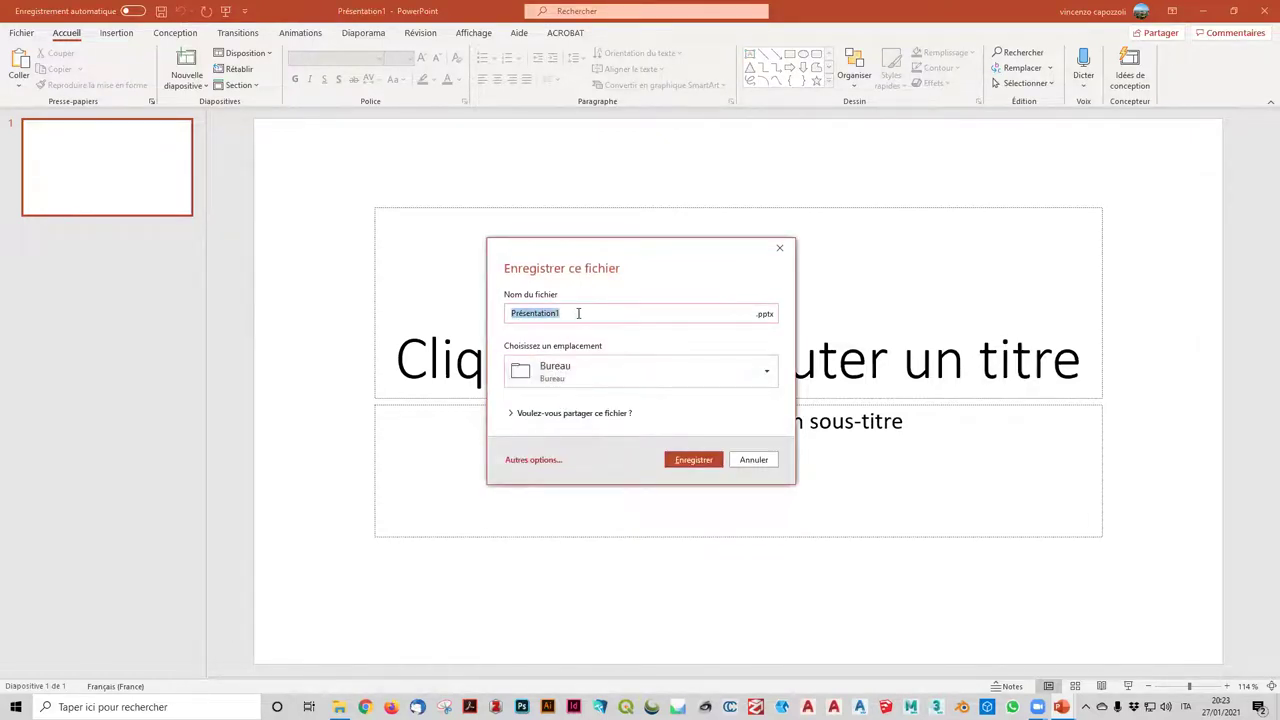
type("Planches")
key("Return")
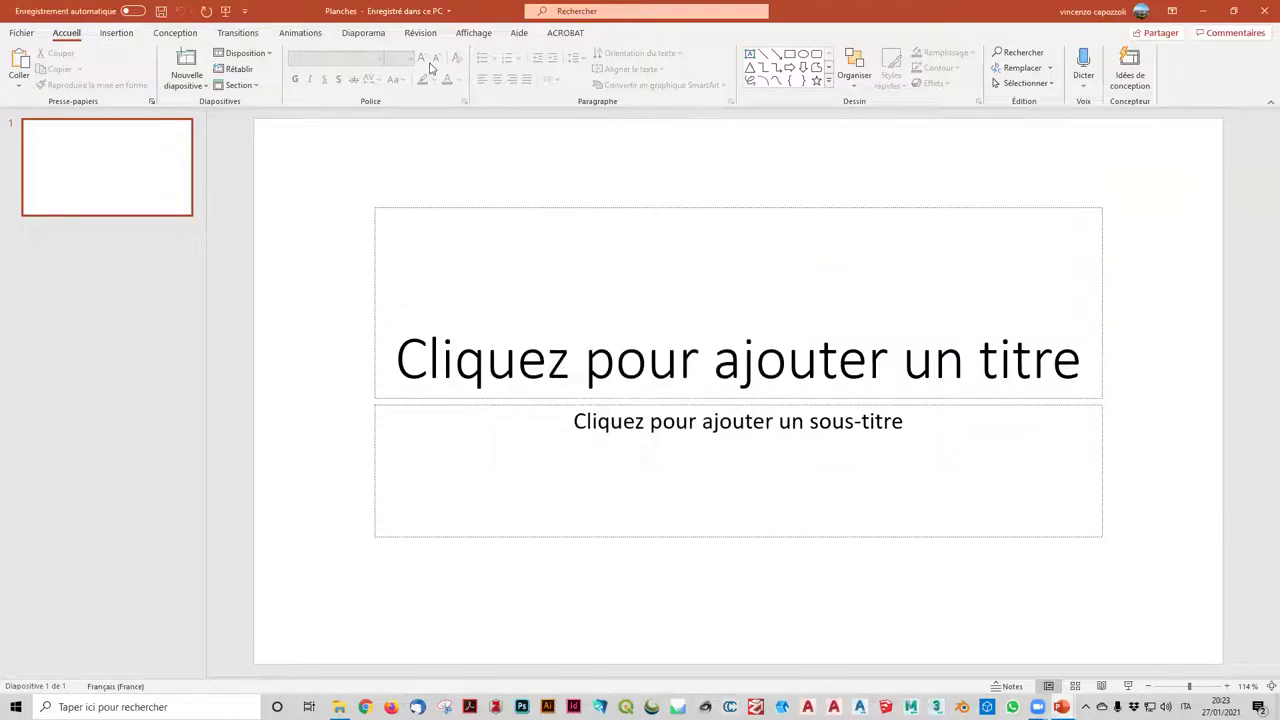
- Set a custom A4 portrait slide size, 21 cm wide by 29,6 cm tall, choosing Agrandir
left_click(178, 33)
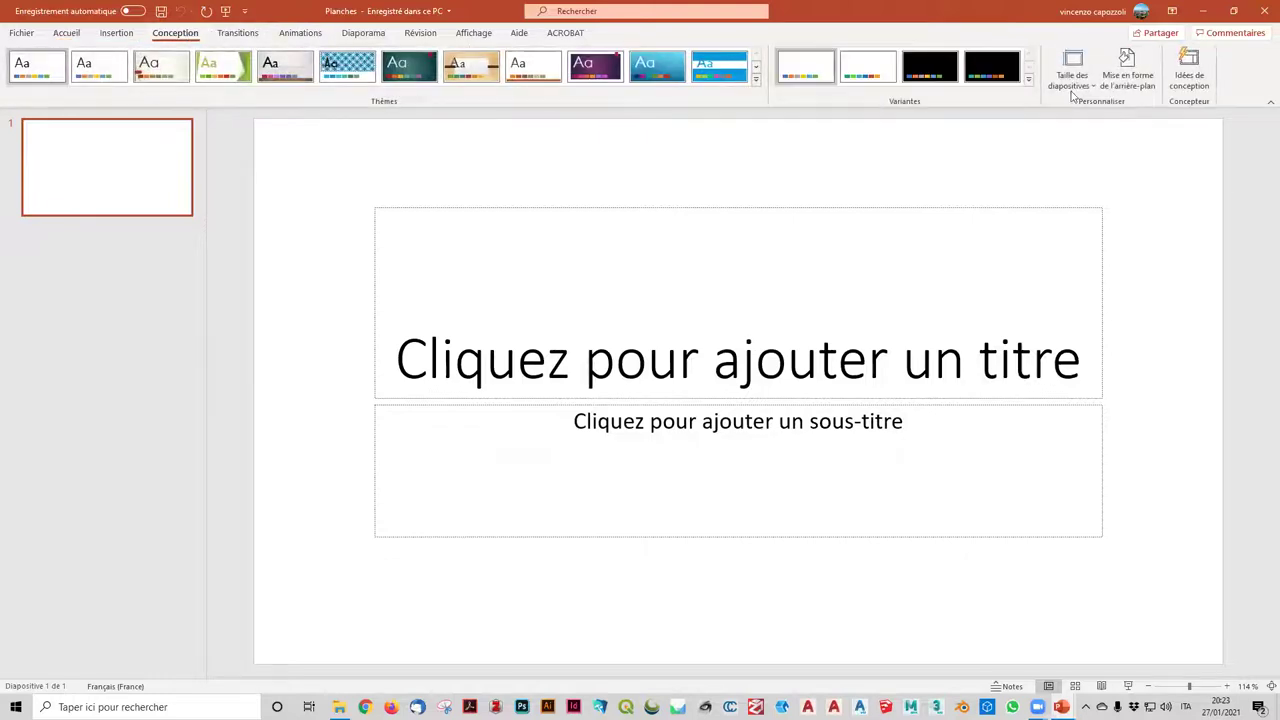
left_click(1070, 68)
left_click(1094, 170)
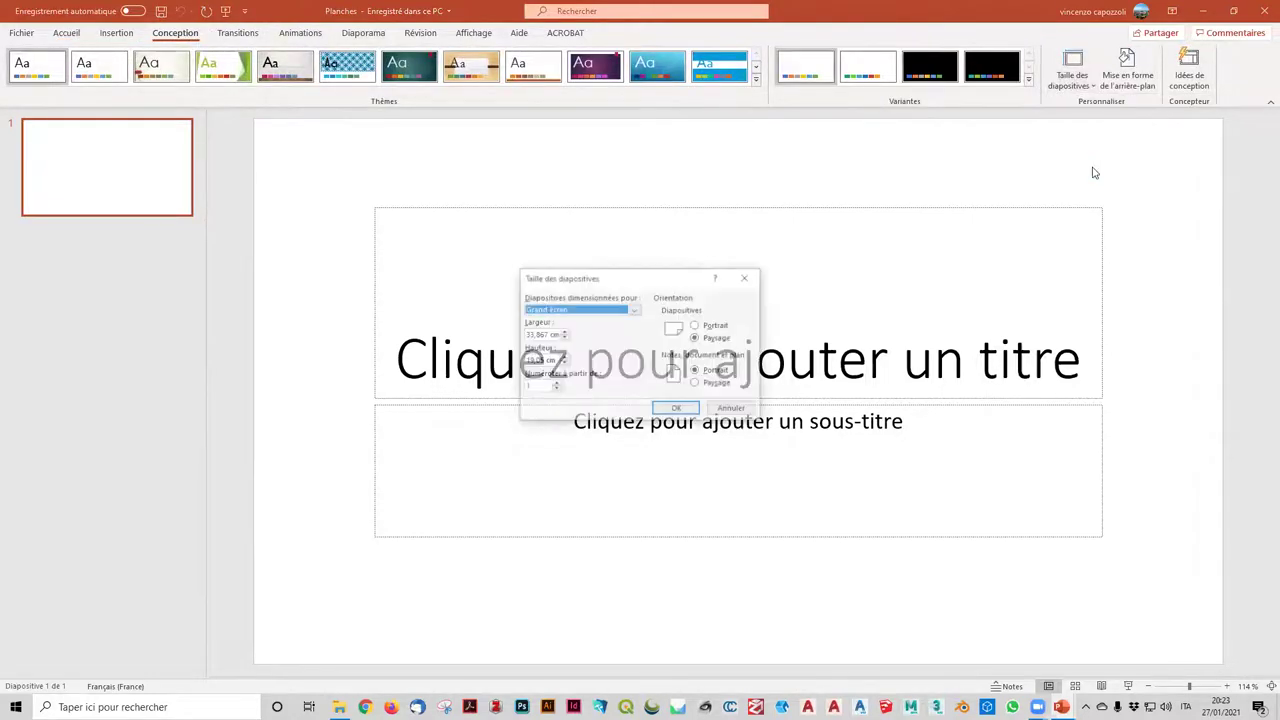
left_click(634, 310)
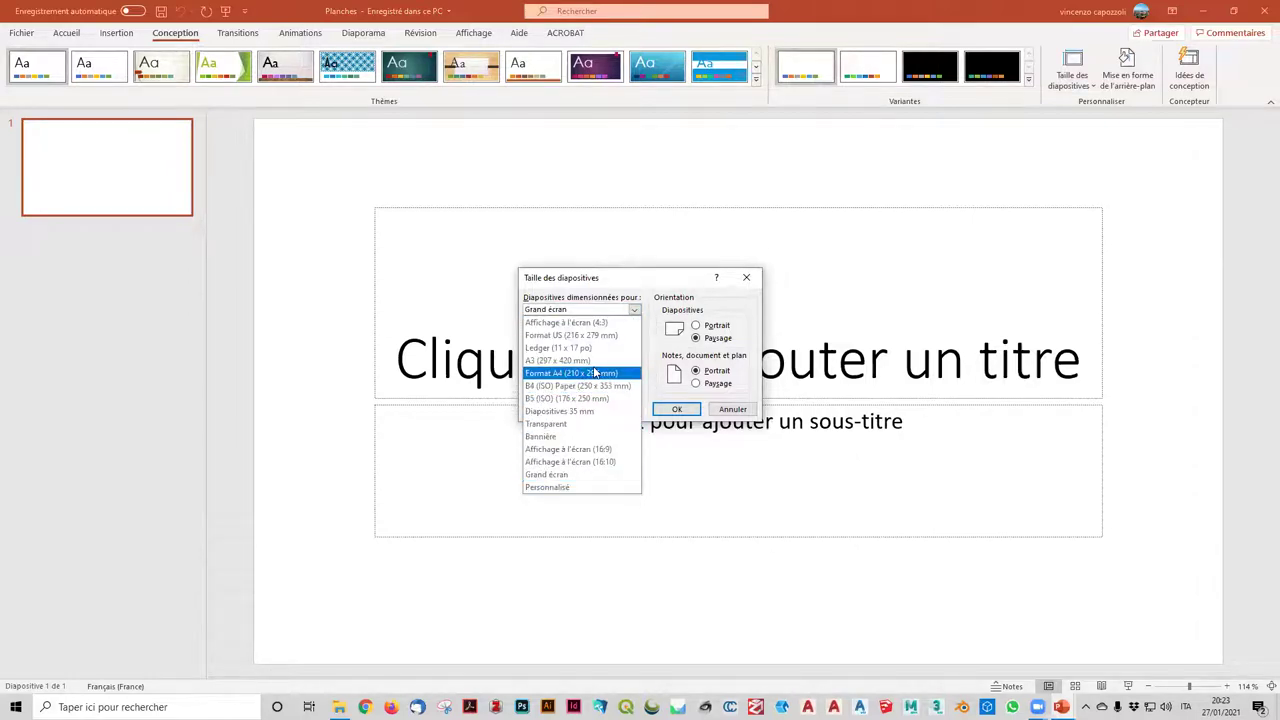
left_click(598, 376)
left_click(711, 327)
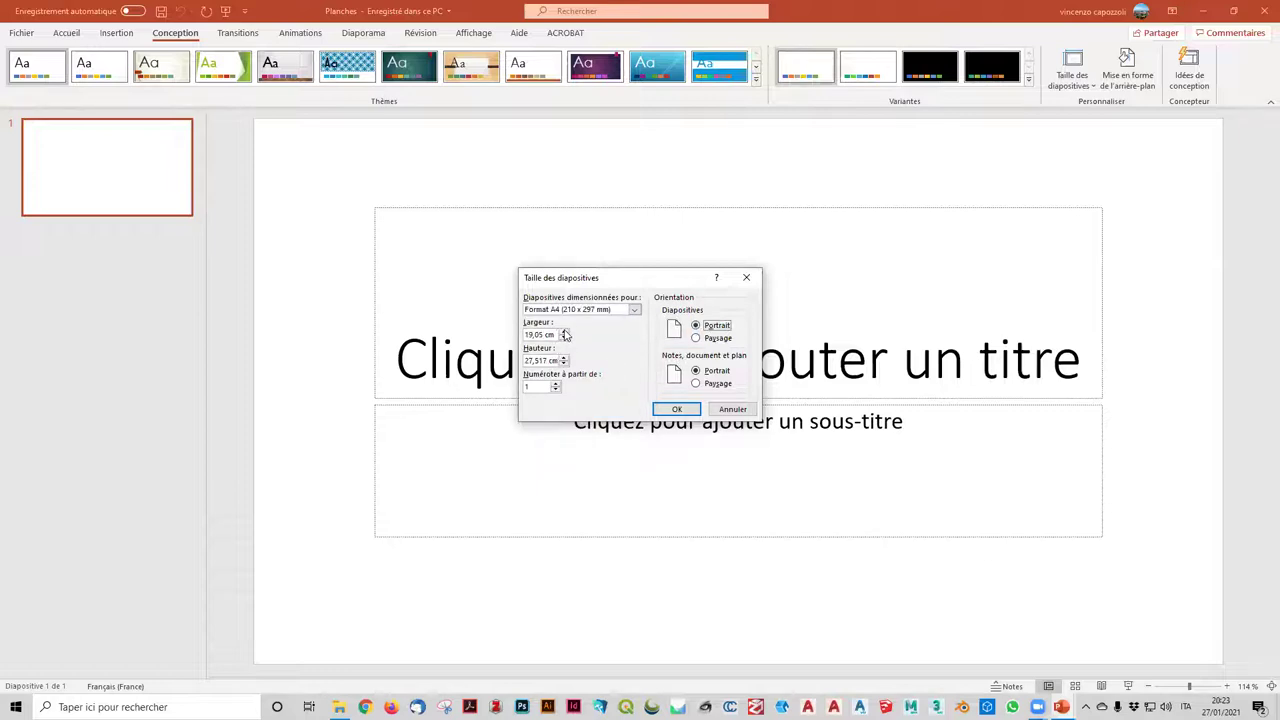
left_click_drag(541, 336, 474, 336)
type("2")
left_click_drag(548, 362, 490, 348)
type("29,6")
key("Return")
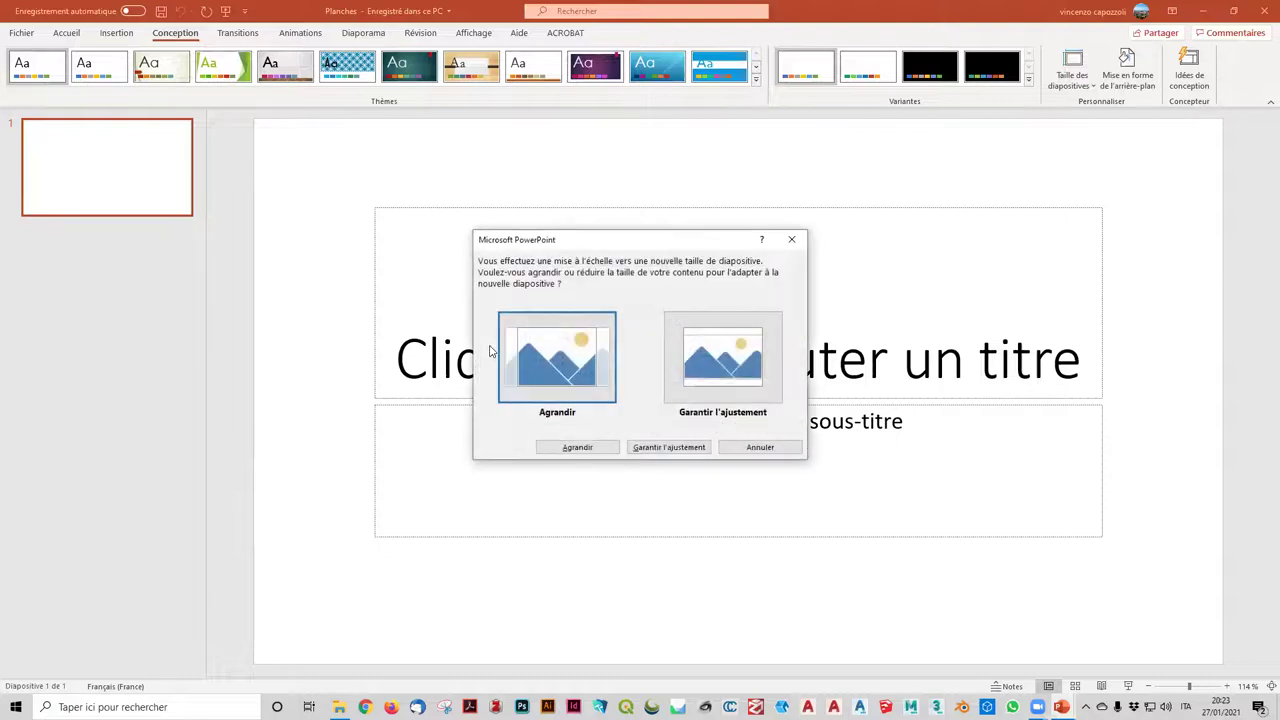
left_click(579, 352)
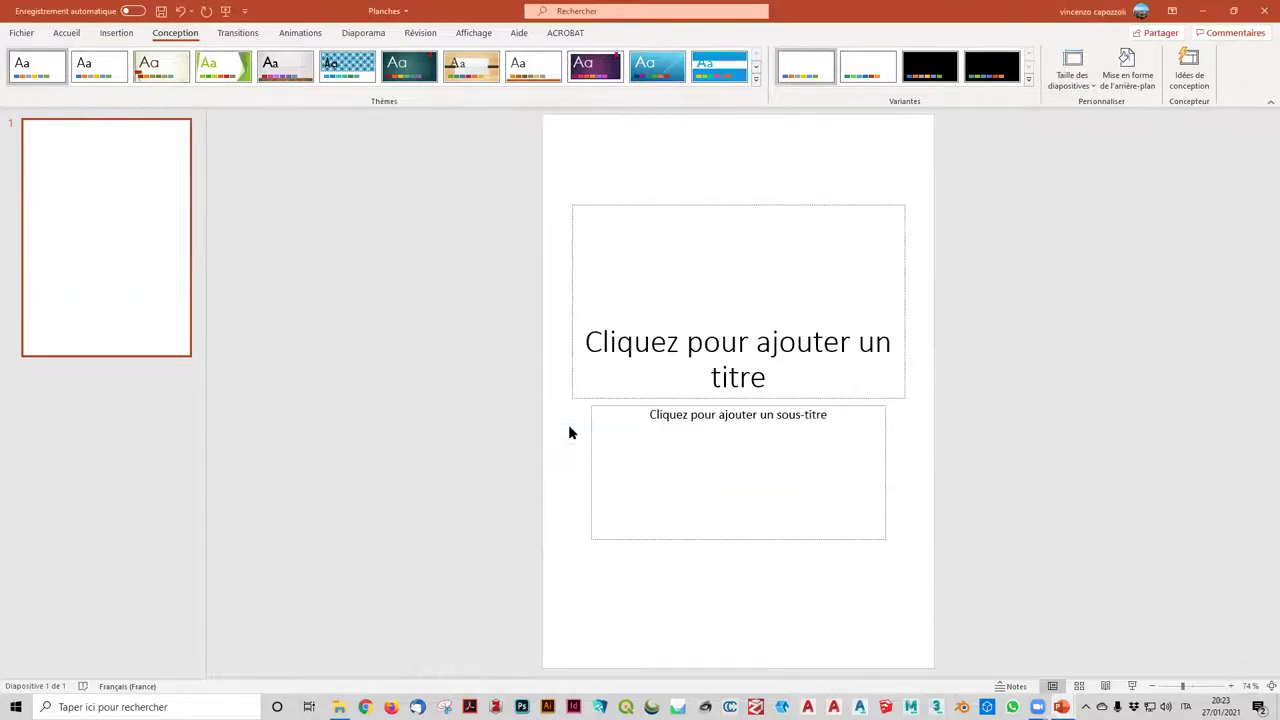
- Delete the title and subtitle placeholders, then look through the Affichage, Accueil and Insertion tabs
left_click_drag(1078, 606, 528, 208)
key("Delete")
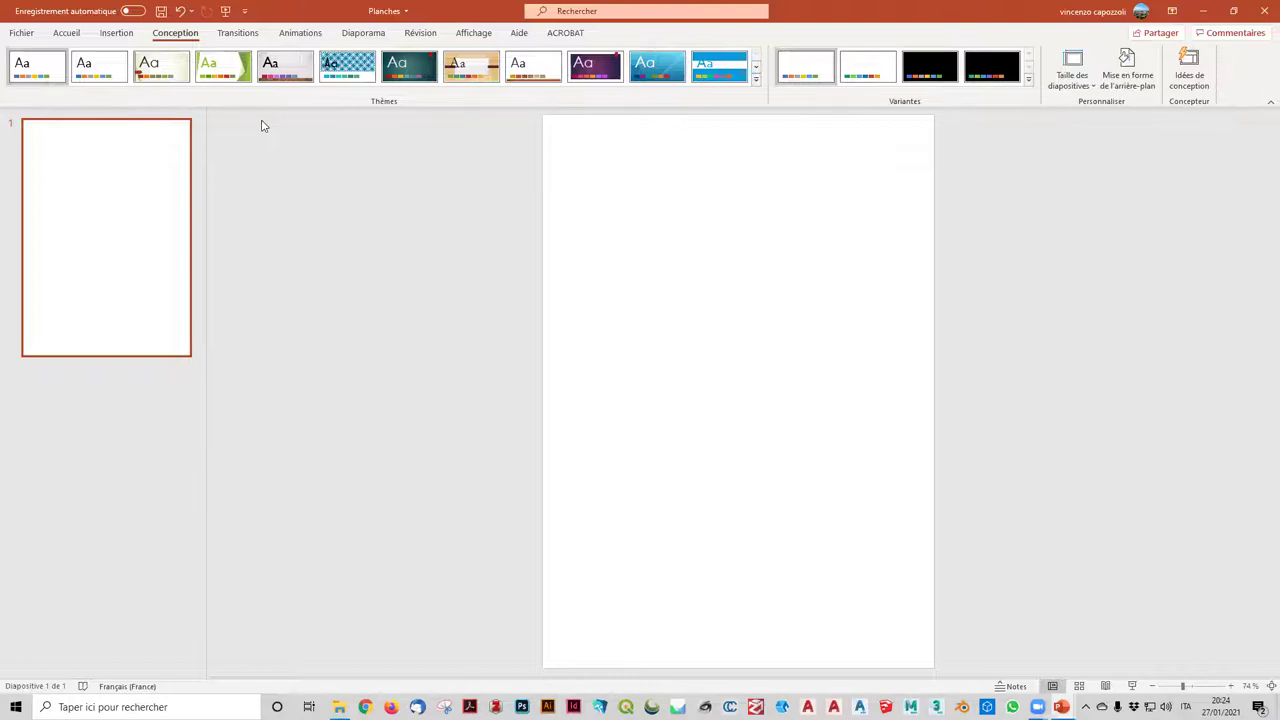
left_click(478, 36)
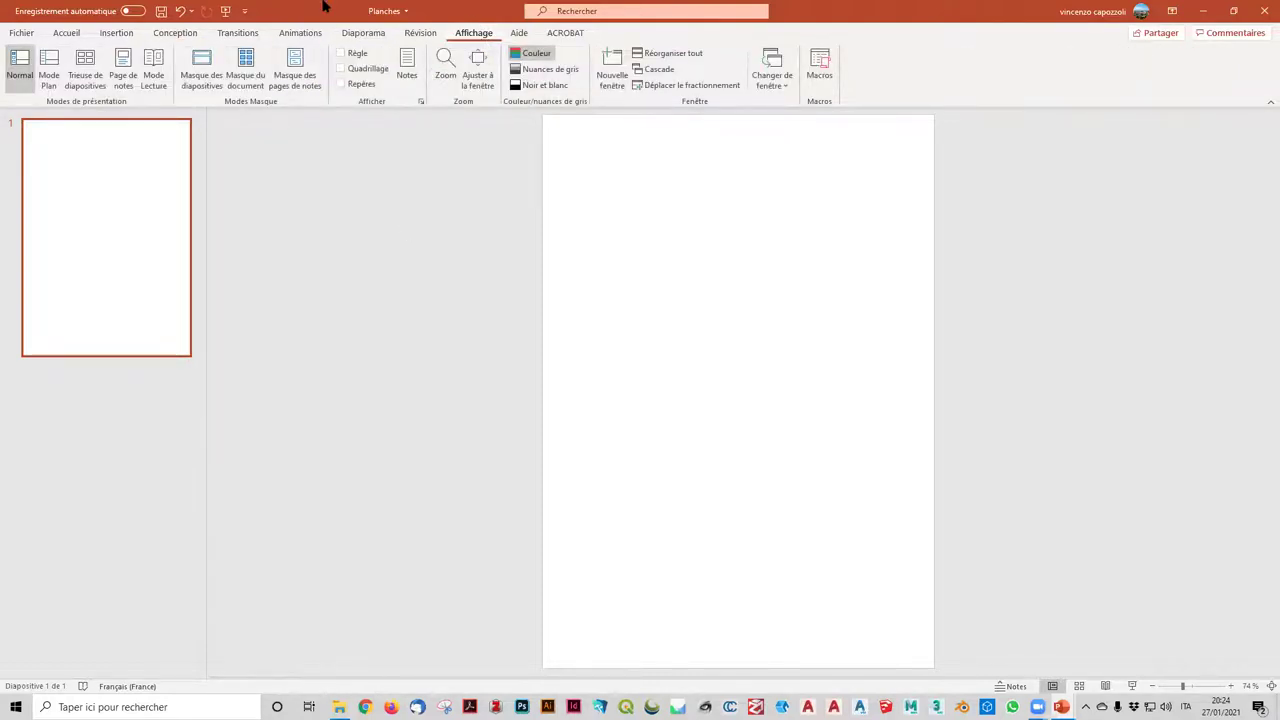
left_click(64, 36)
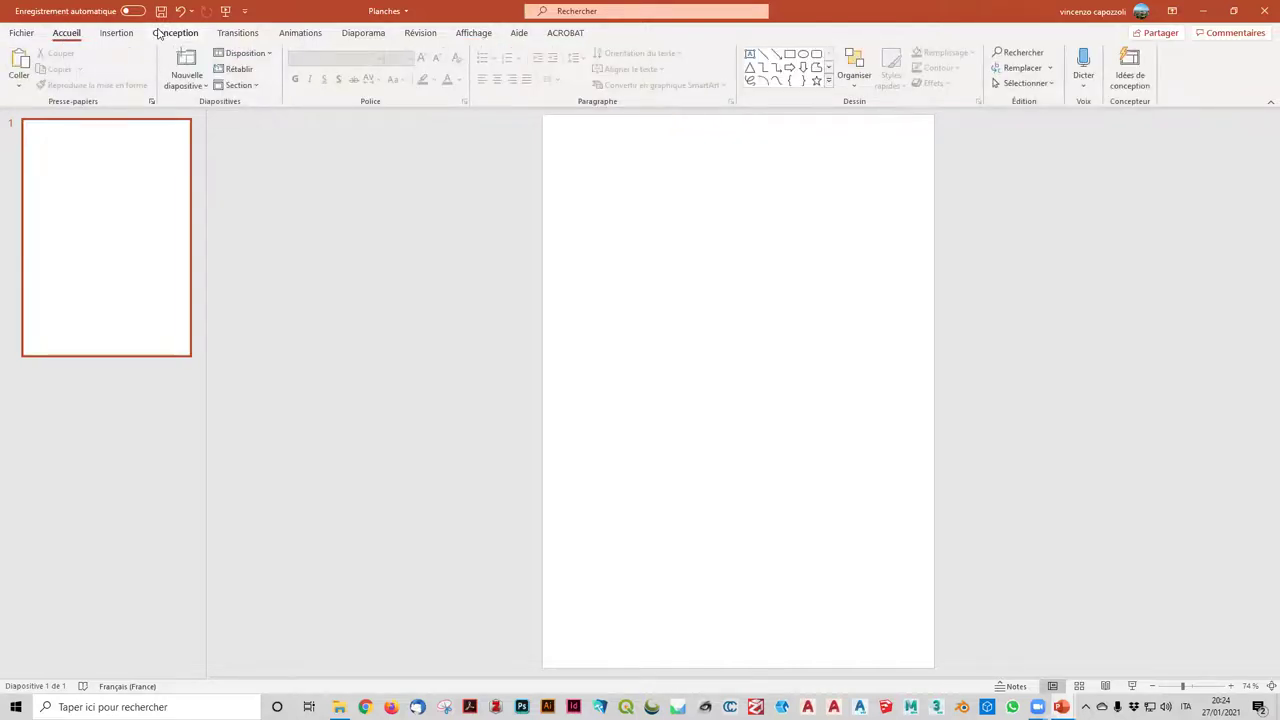
left_click(140, 35)
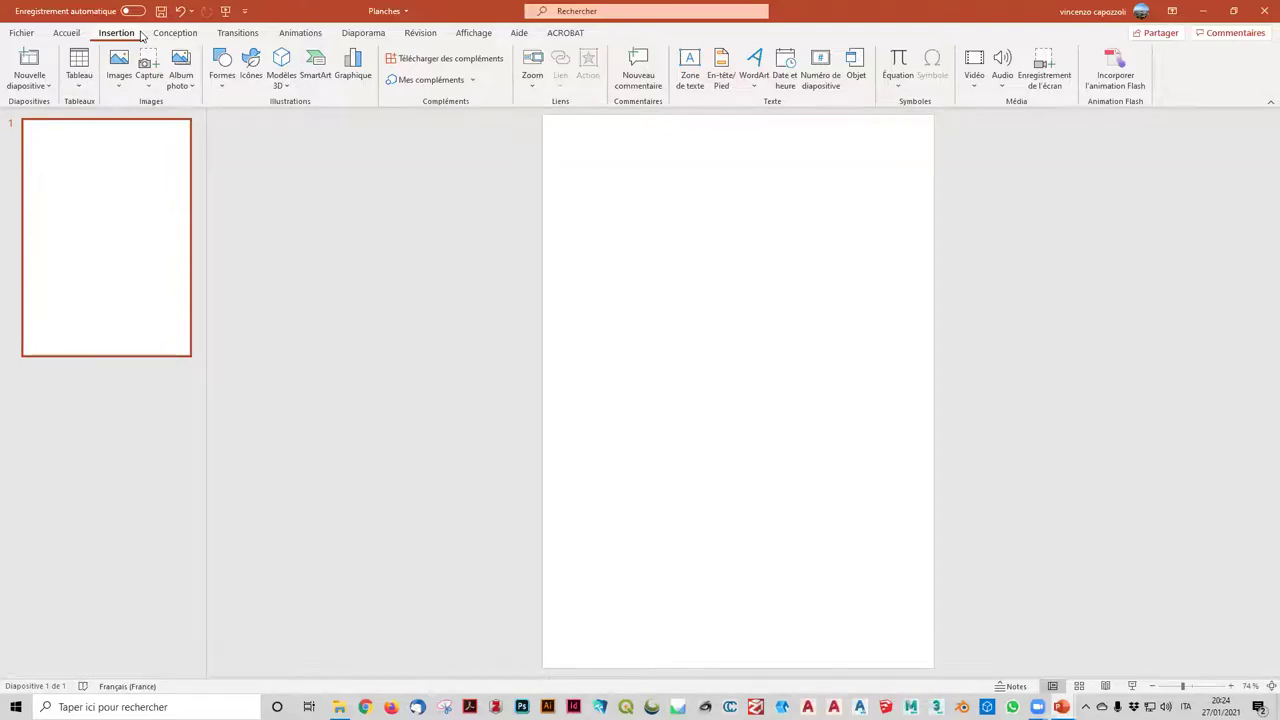
- Add a title-layout slide, delete and then restore the blank first slide, and select the new slide
left_click(47, 87)
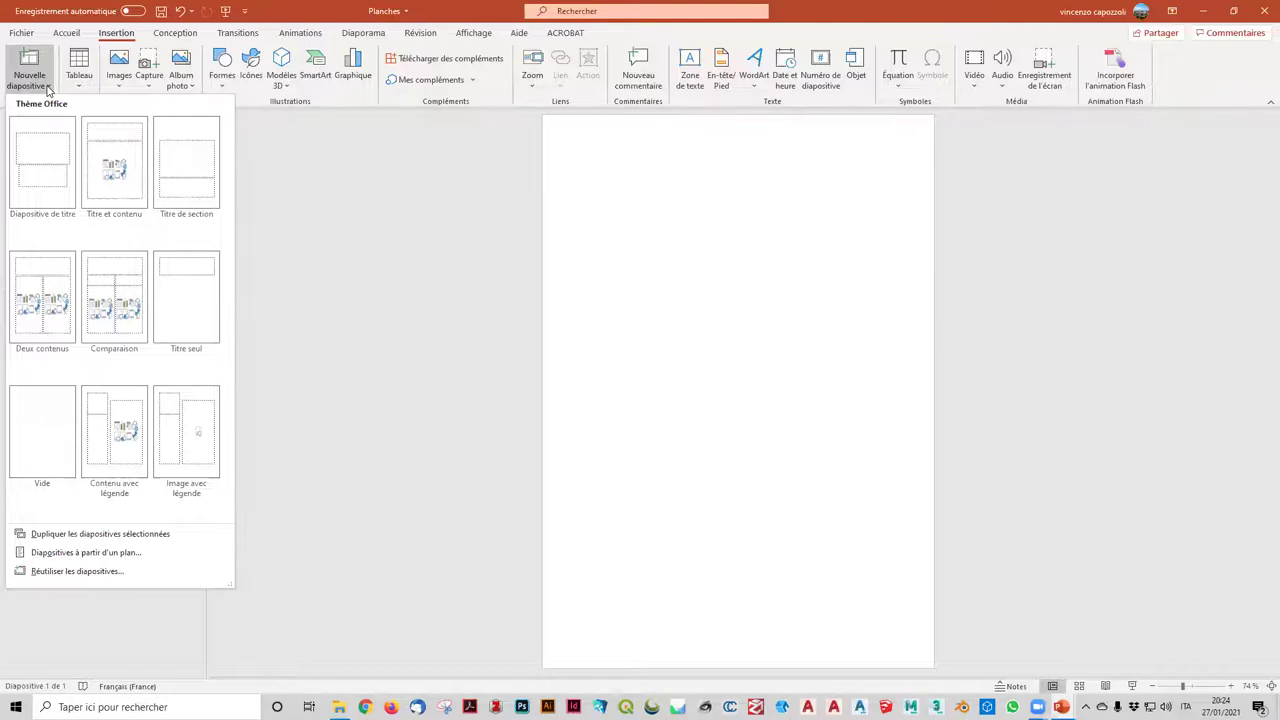
left_click(43, 158)
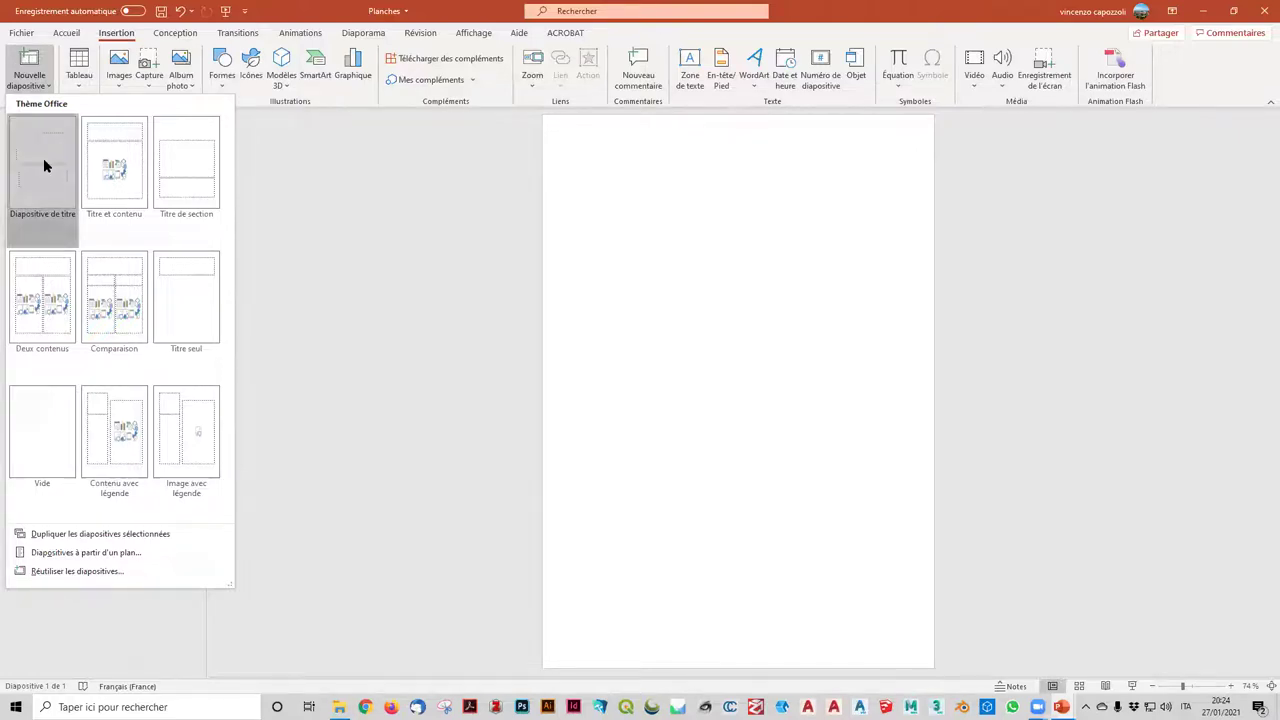
left_click(44, 166)
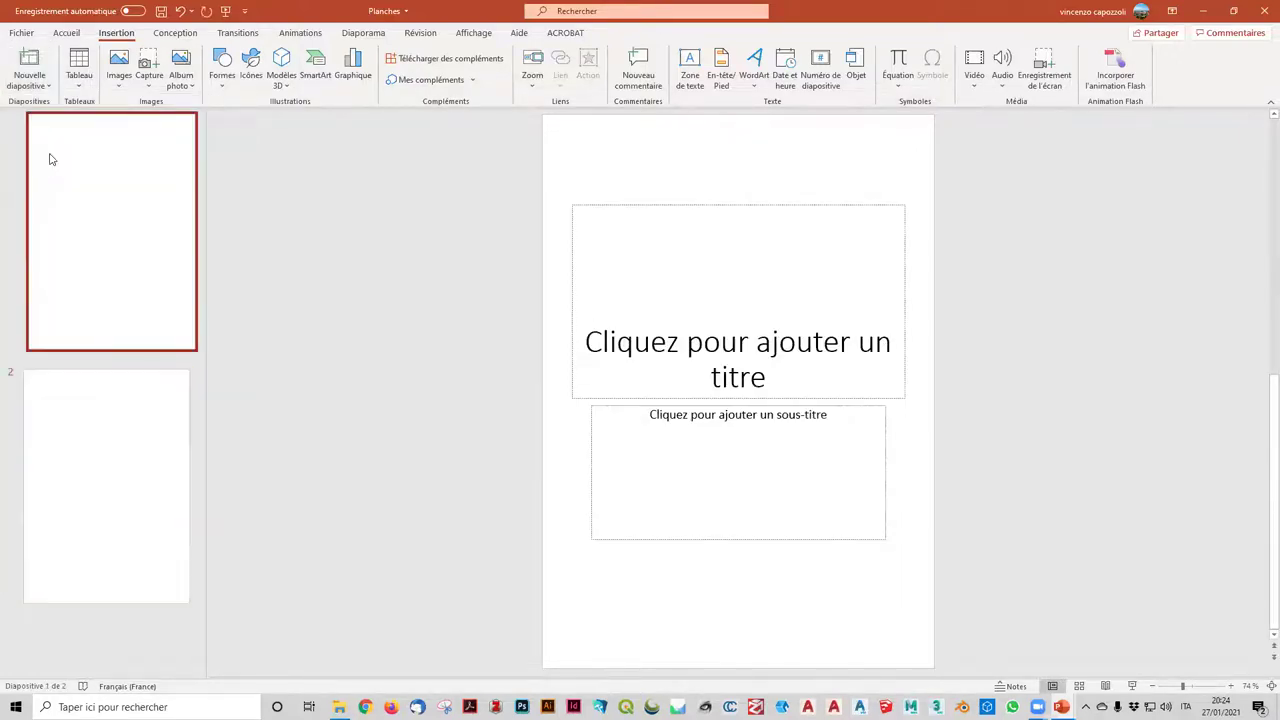
key("Delete")
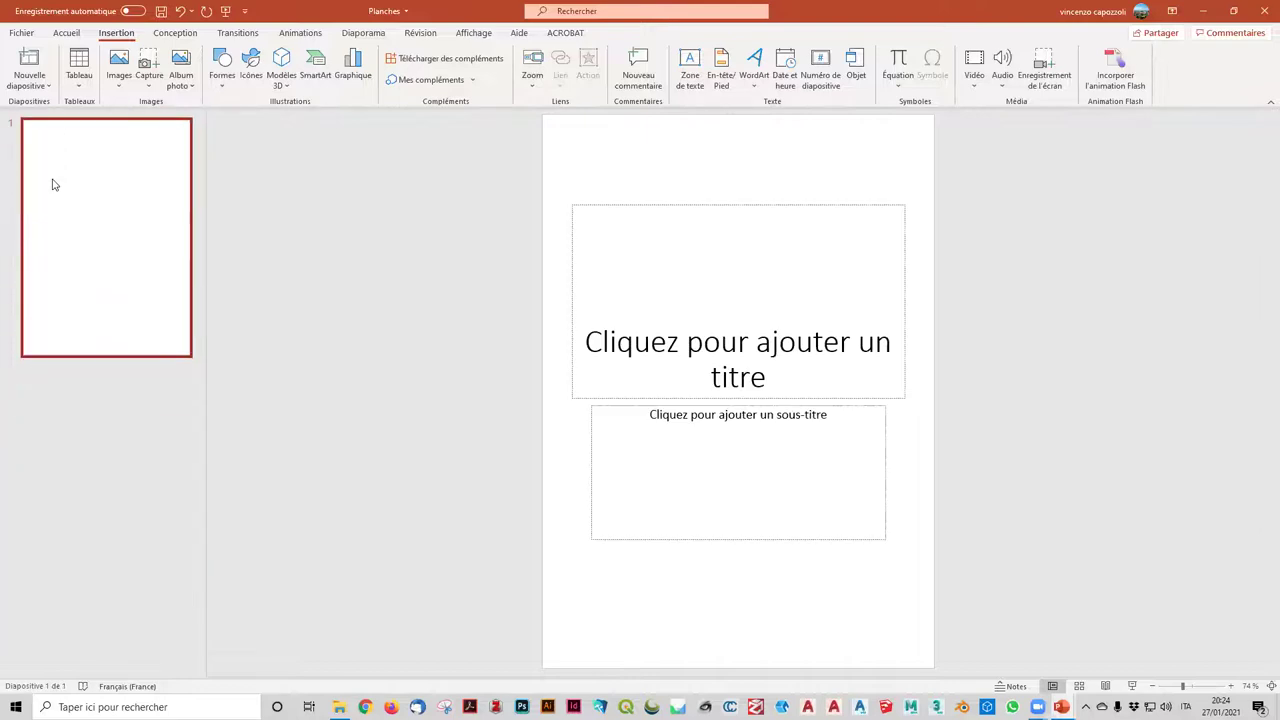
key("ctrl+z")
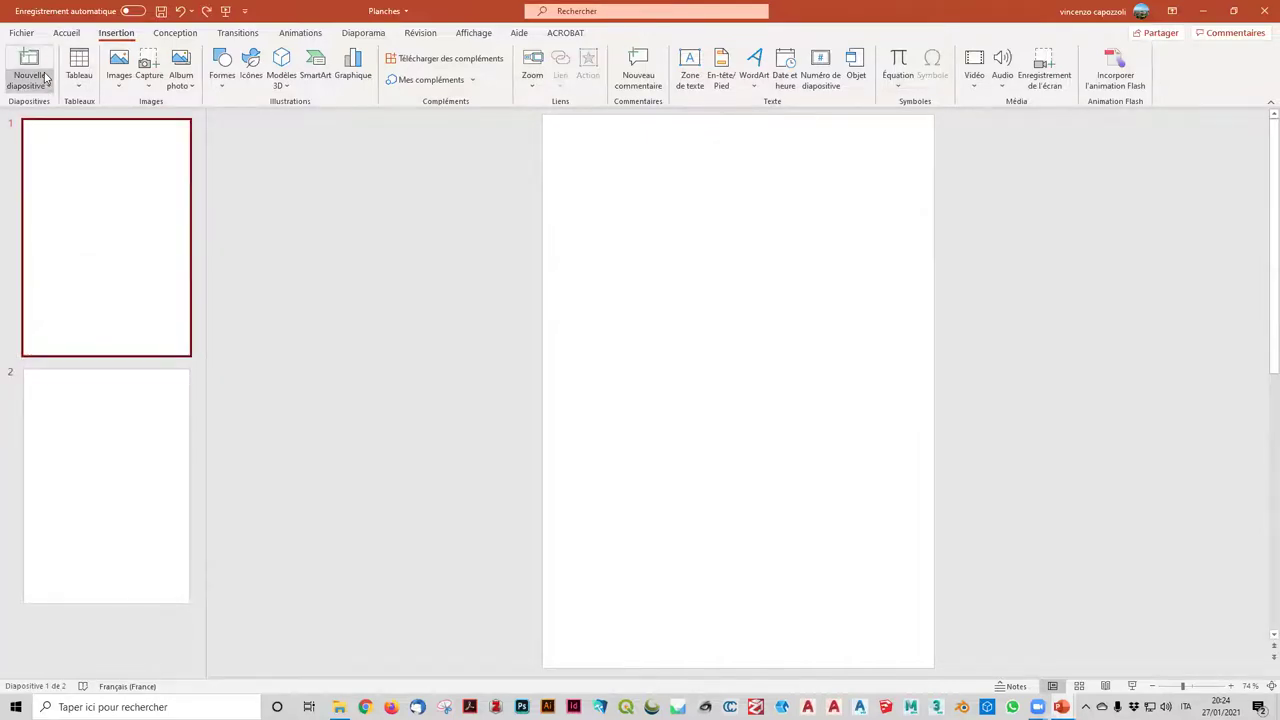
left_click(100, 543)
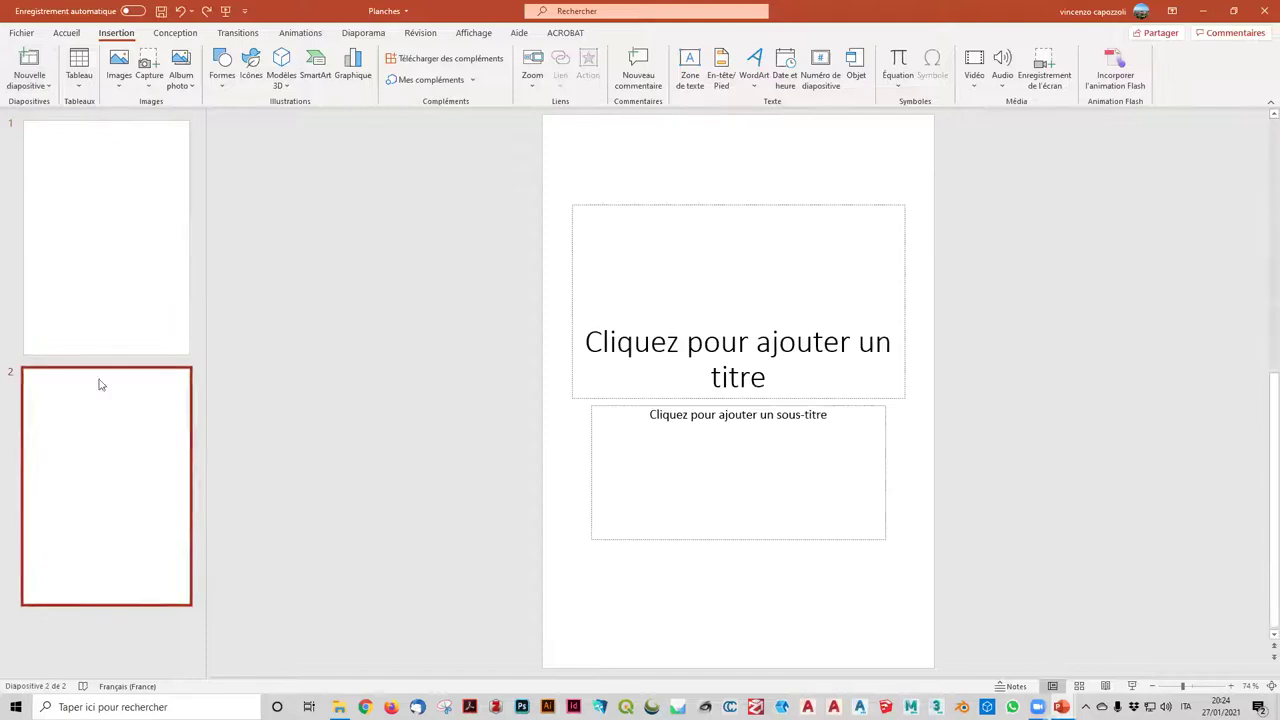
- Add Titre et contenu, Deux contenus, Comparaison and Contenu avec légende slides, then delete the empty sixth slide
left_click(45, 88)
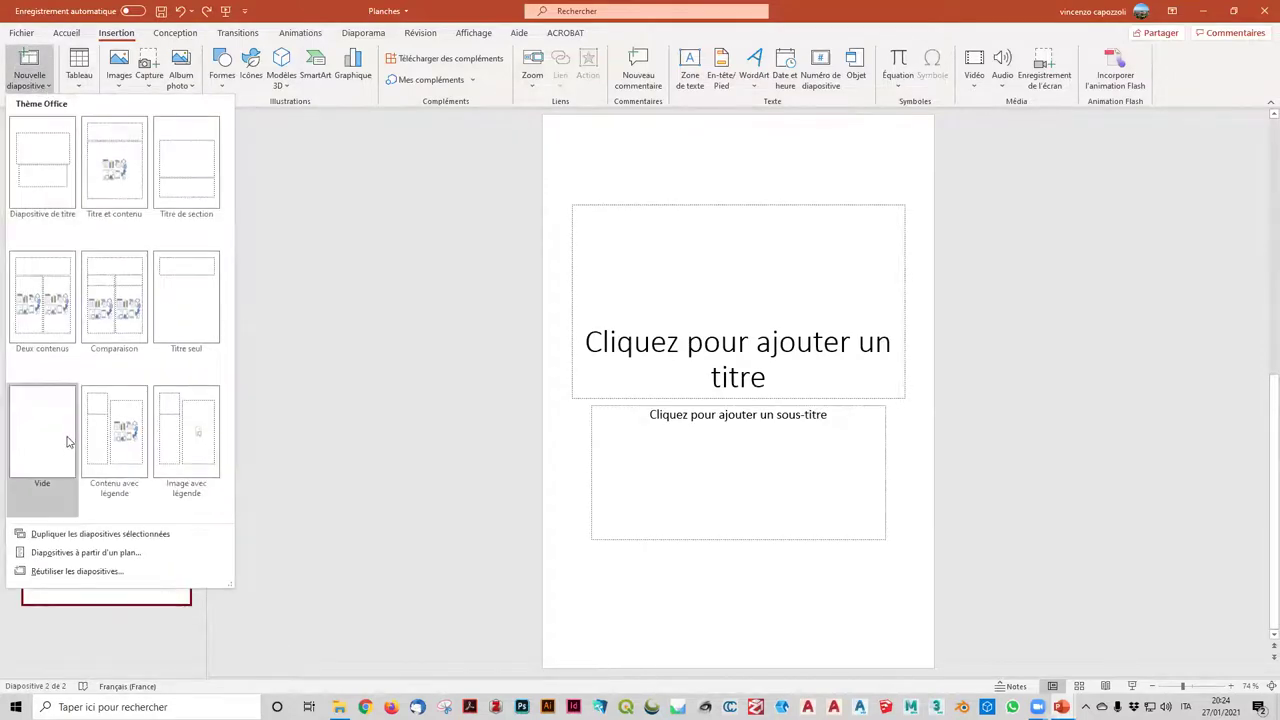
left_click(112, 160)
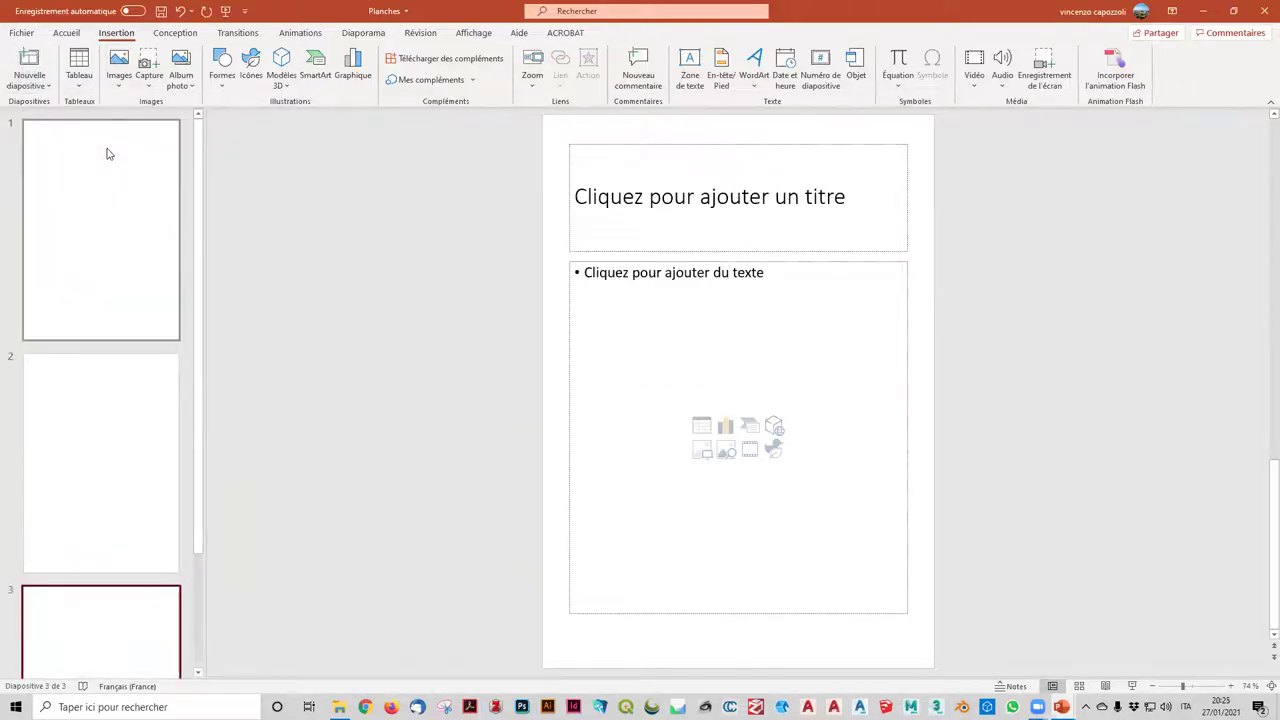
left_click(40, 86)
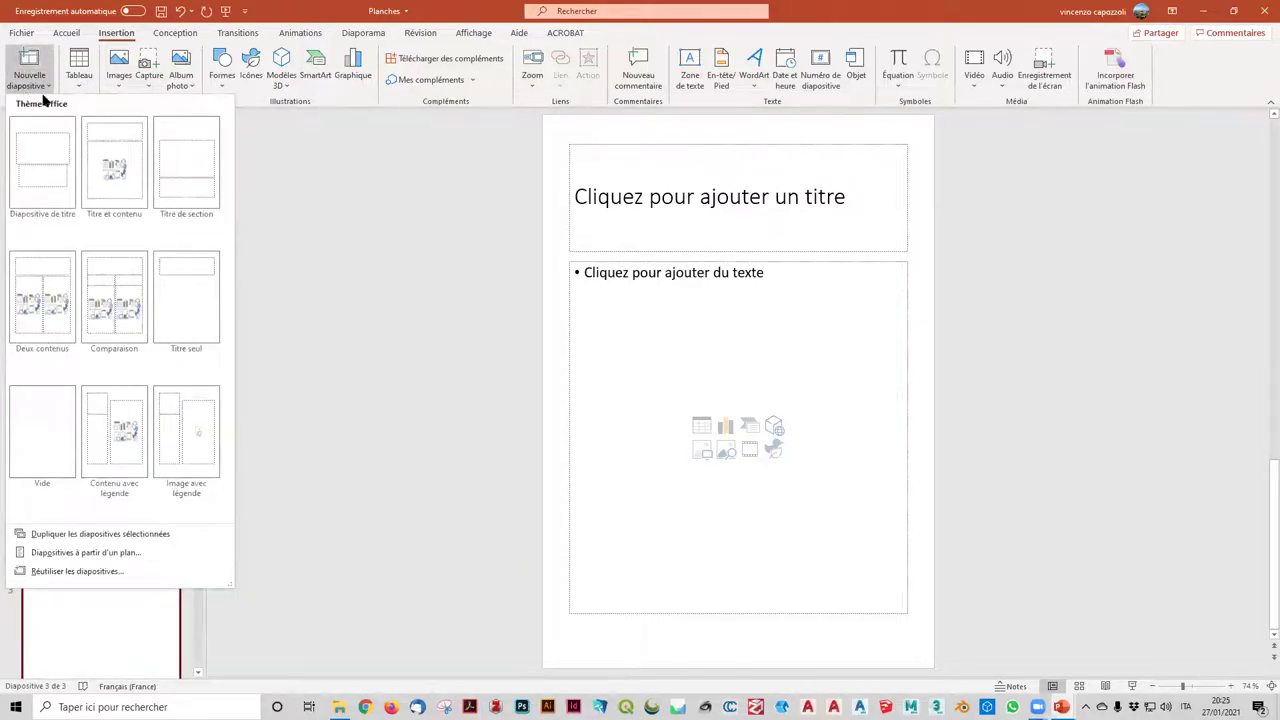
left_click(46, 300)
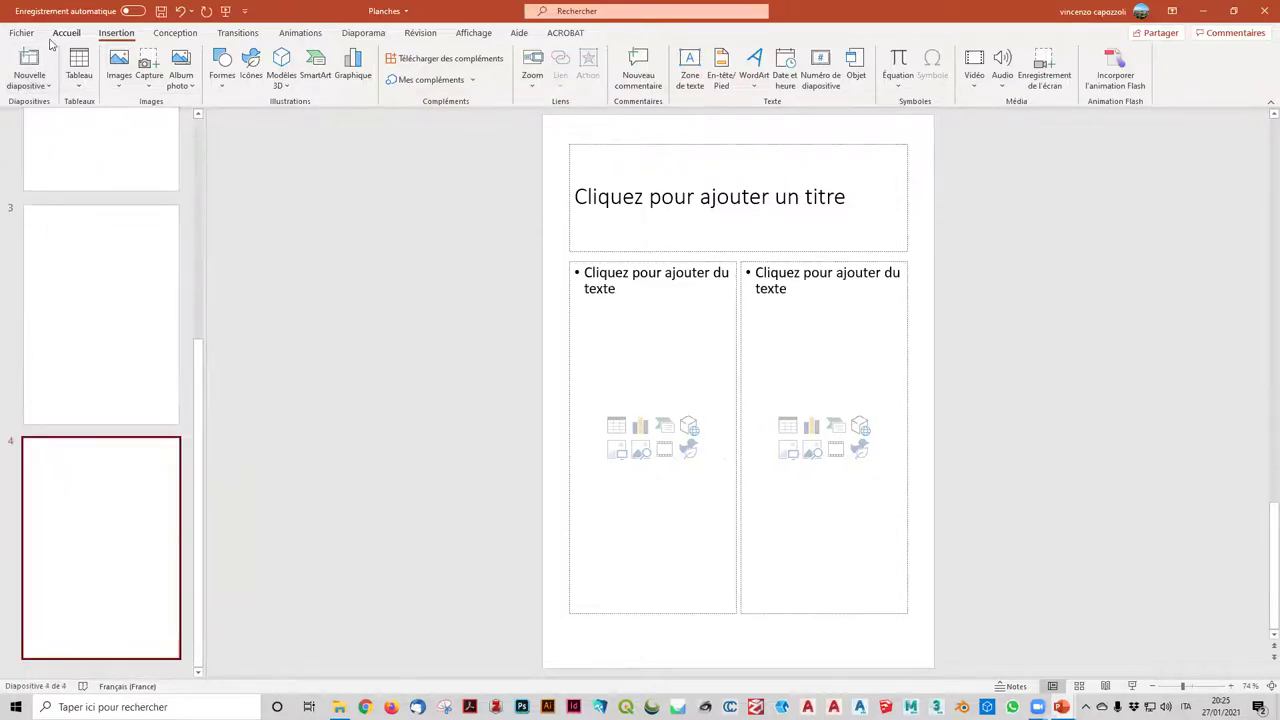
left_click(46, 86)
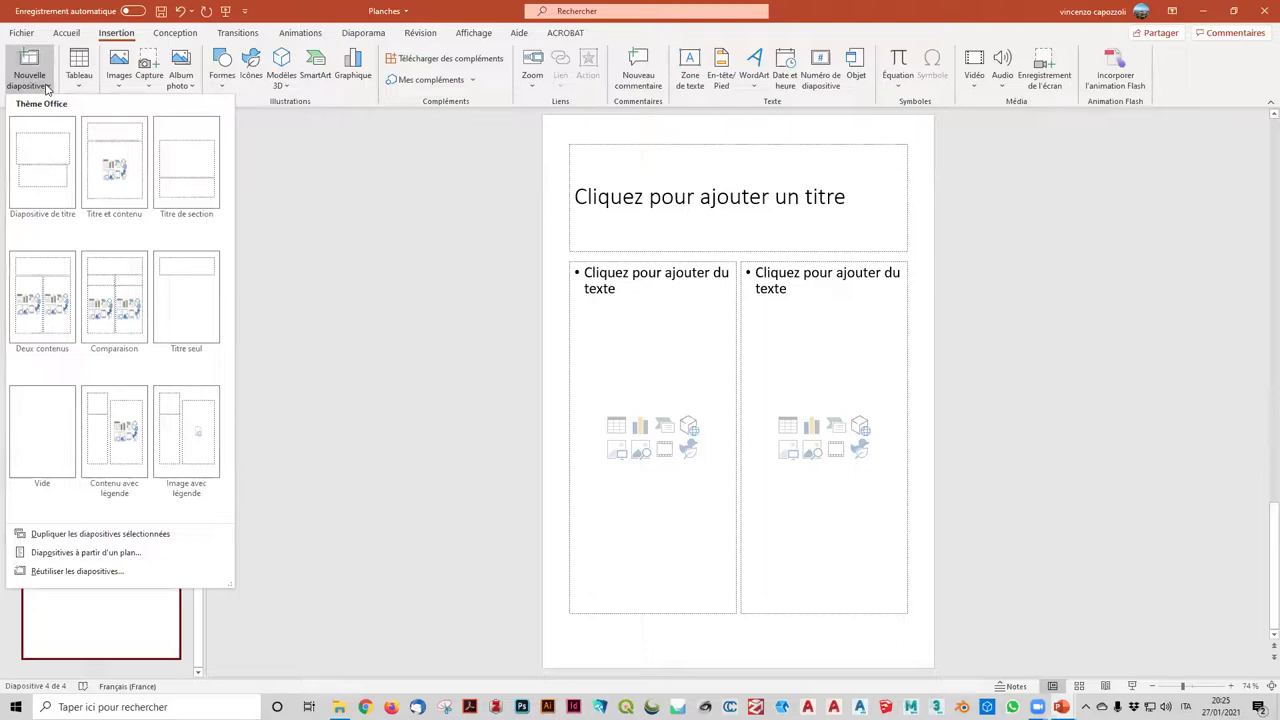
left_click(118, 344)
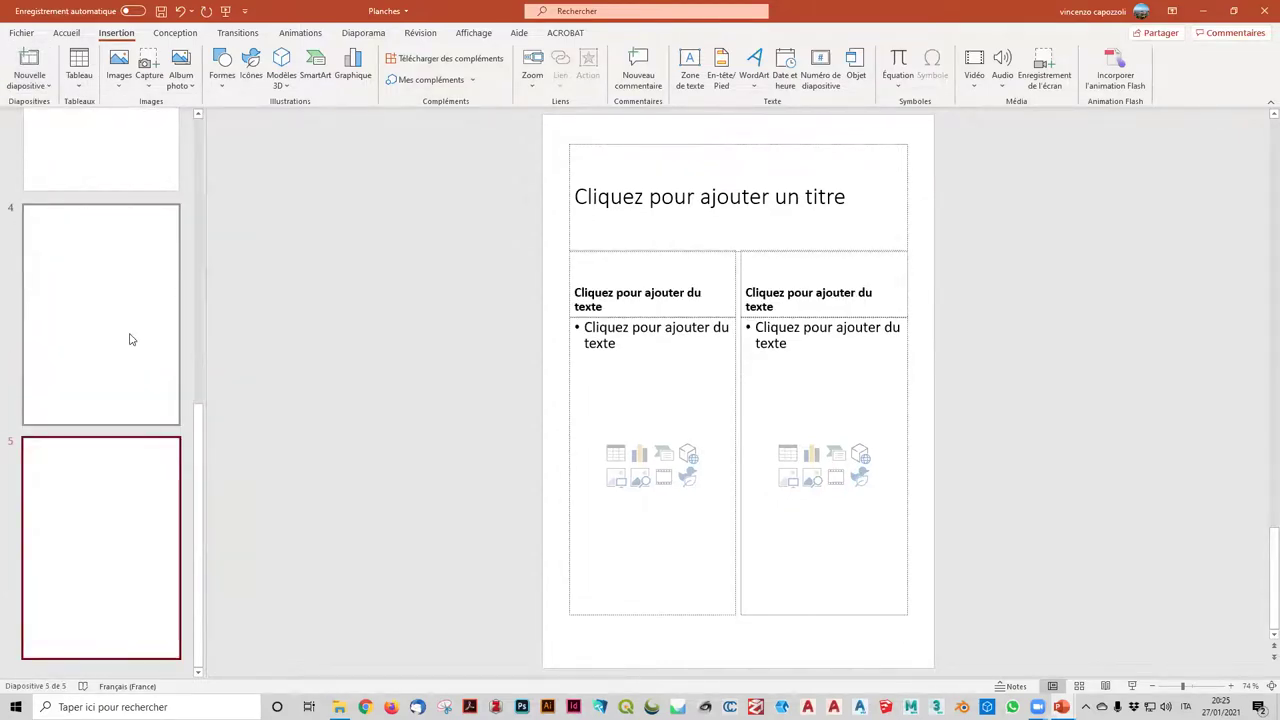
left_click(34, 86)
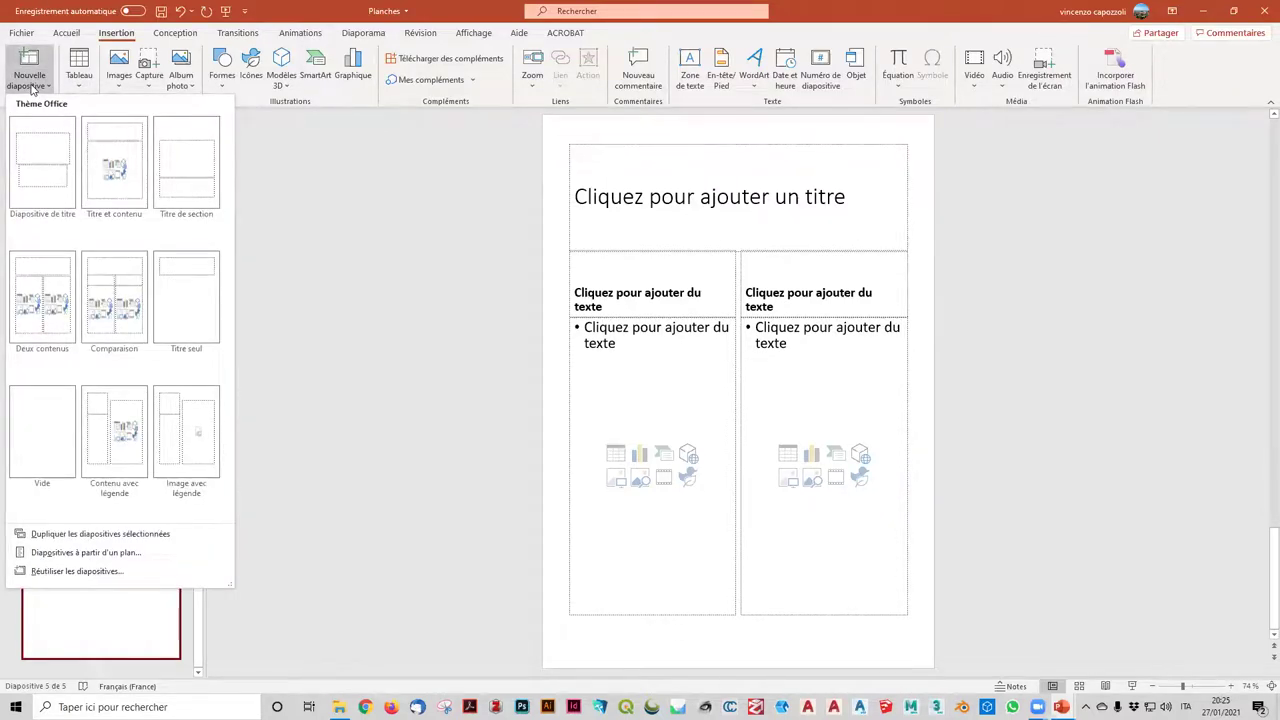
left_click(129, 471)
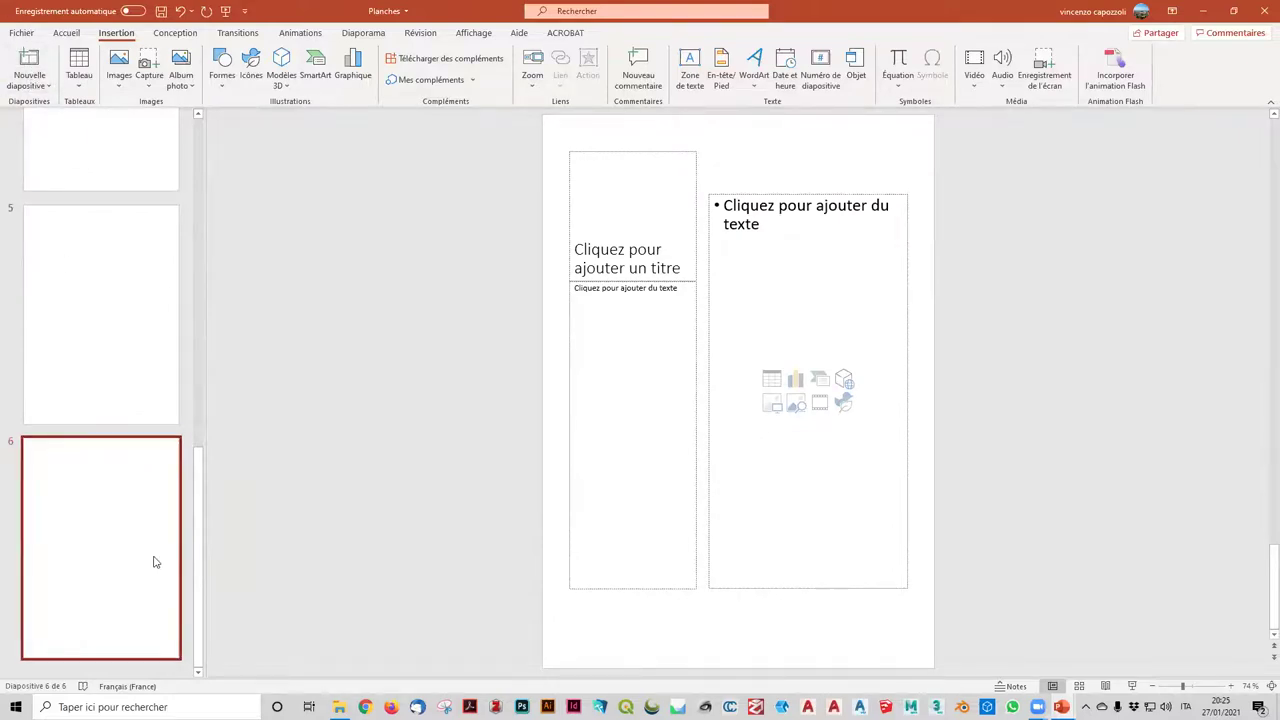
key("Delete")
key("Delete")
key("Delete")
key("Delete")
key("Delete")
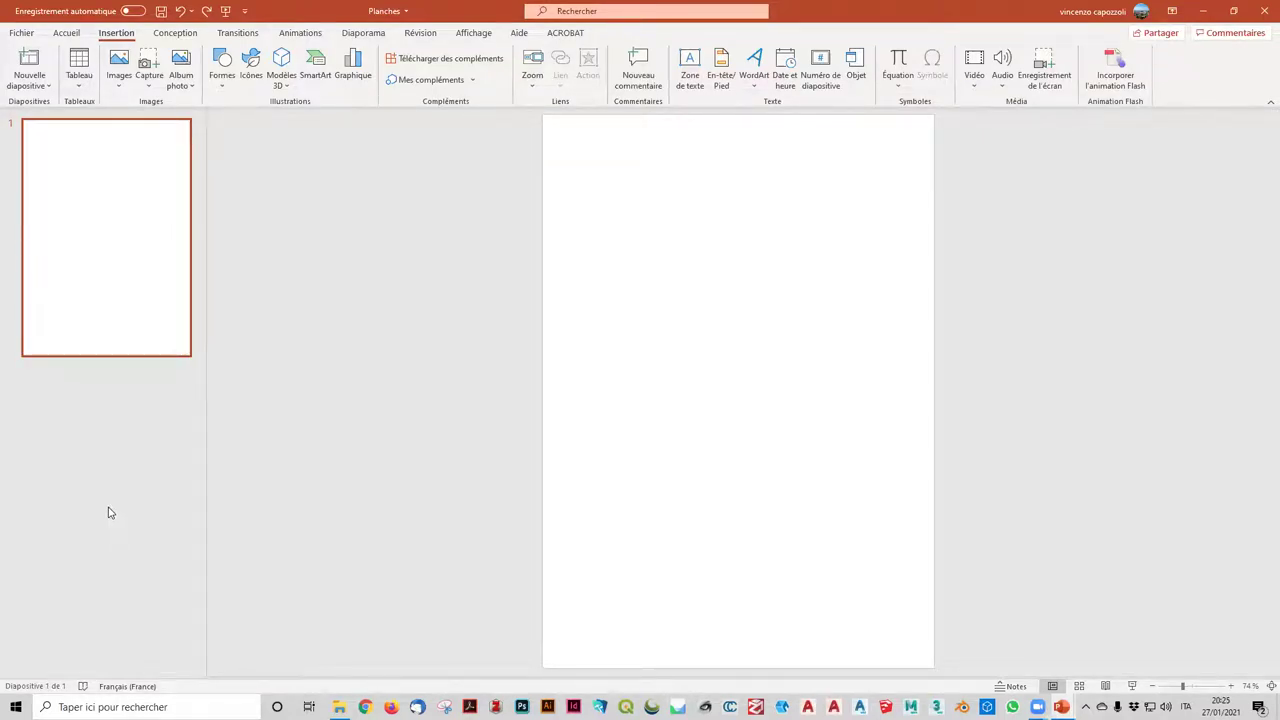
- Browse the Conception, Transitions, Diaporama and Révision tabs, then return to Accueil's new-slide layout list
left_click(167, 33)
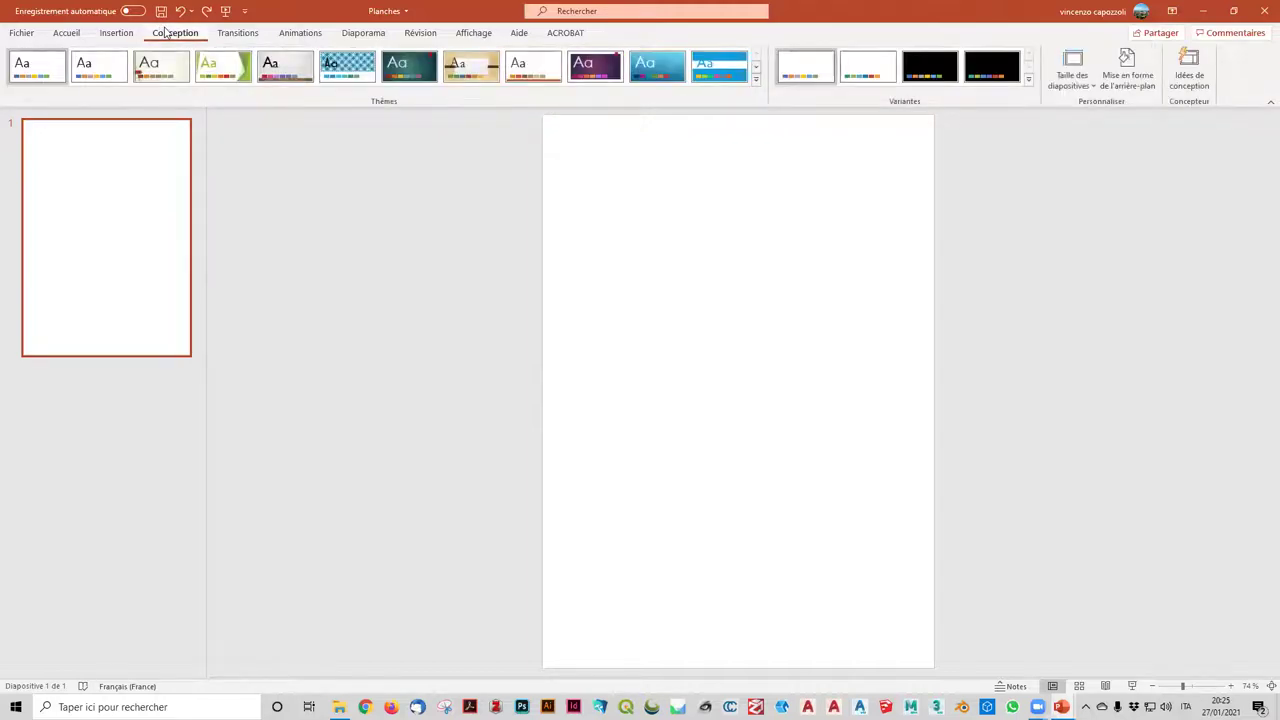
left_click(222, 31)
left_click(300, 33)
left_click(363, 34)
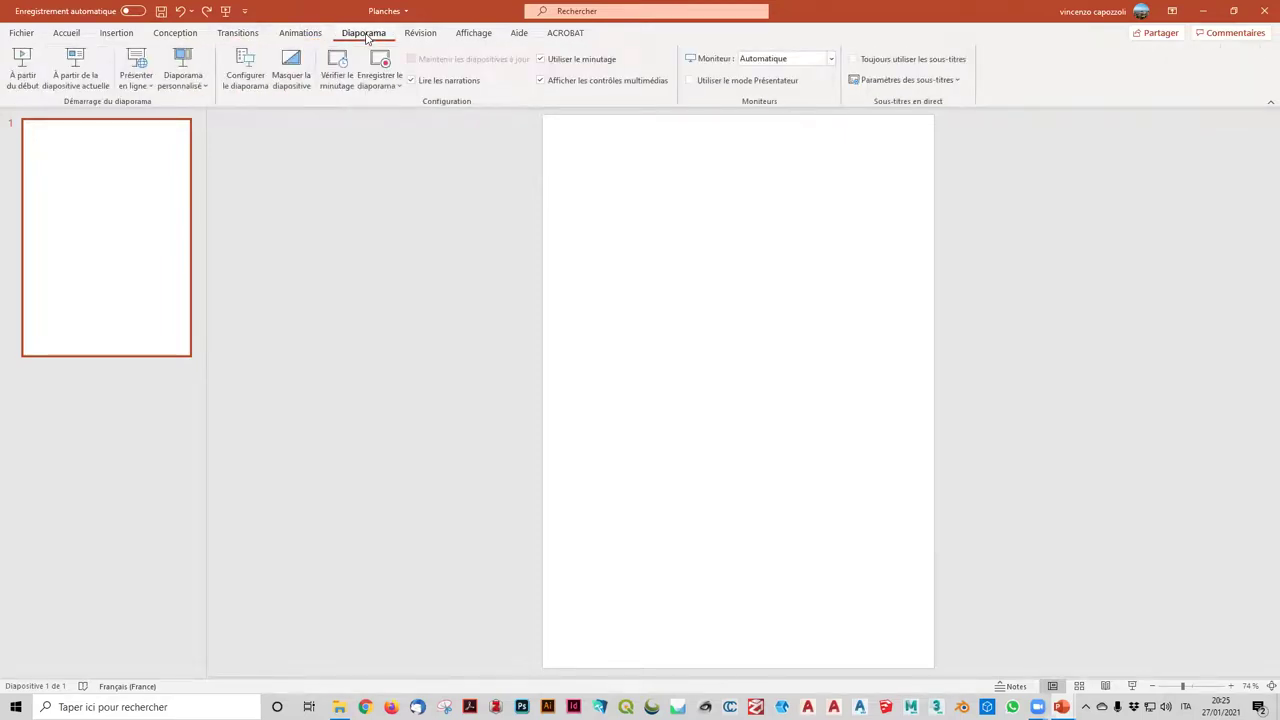
left_click(420, 33)
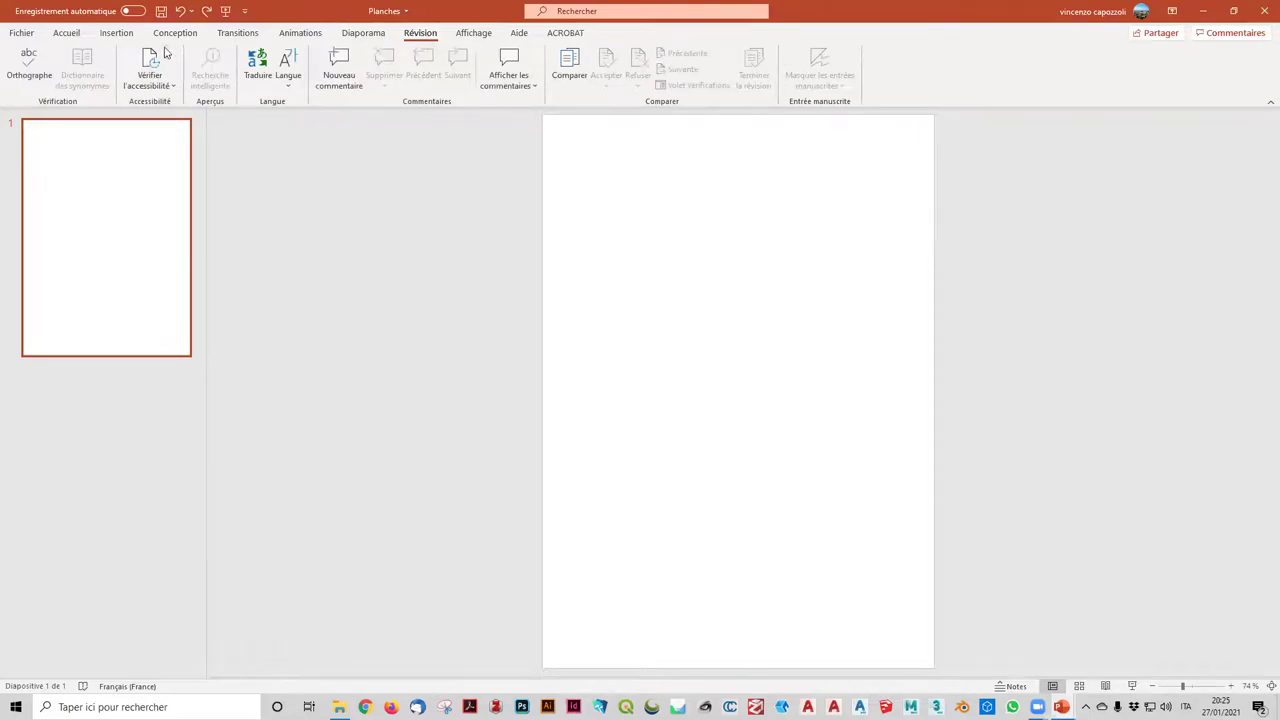
left_click(67, 33)
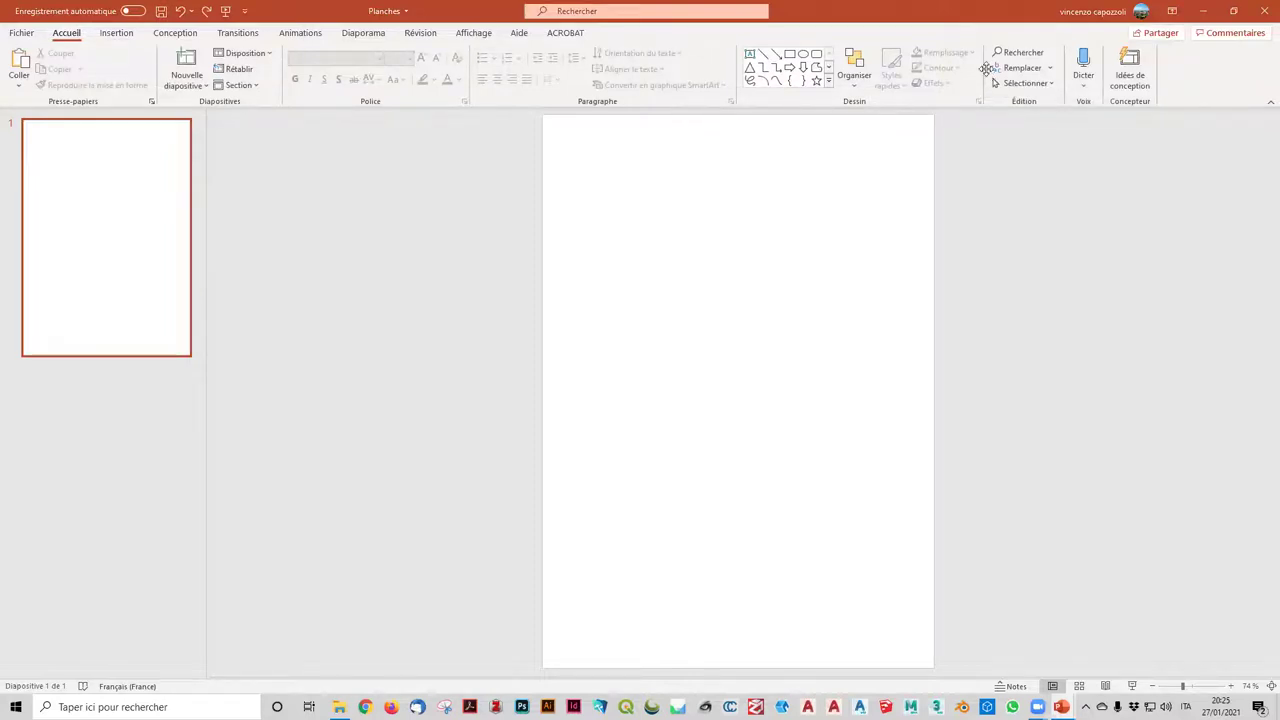
left_click(206, 86)
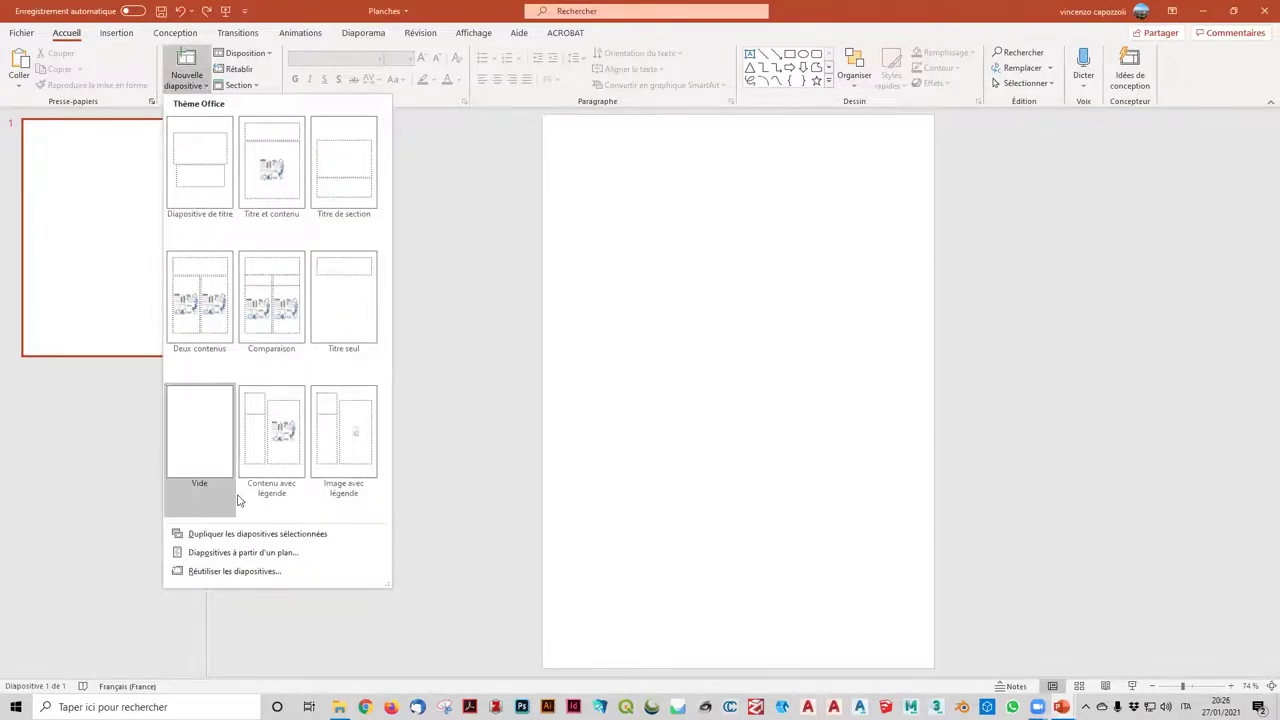
- Cancel the Diapositives à partir d'un plan import, open Mise en forme de l'arrière-plan, and check Taille des diapositives
left_click(255, 554)
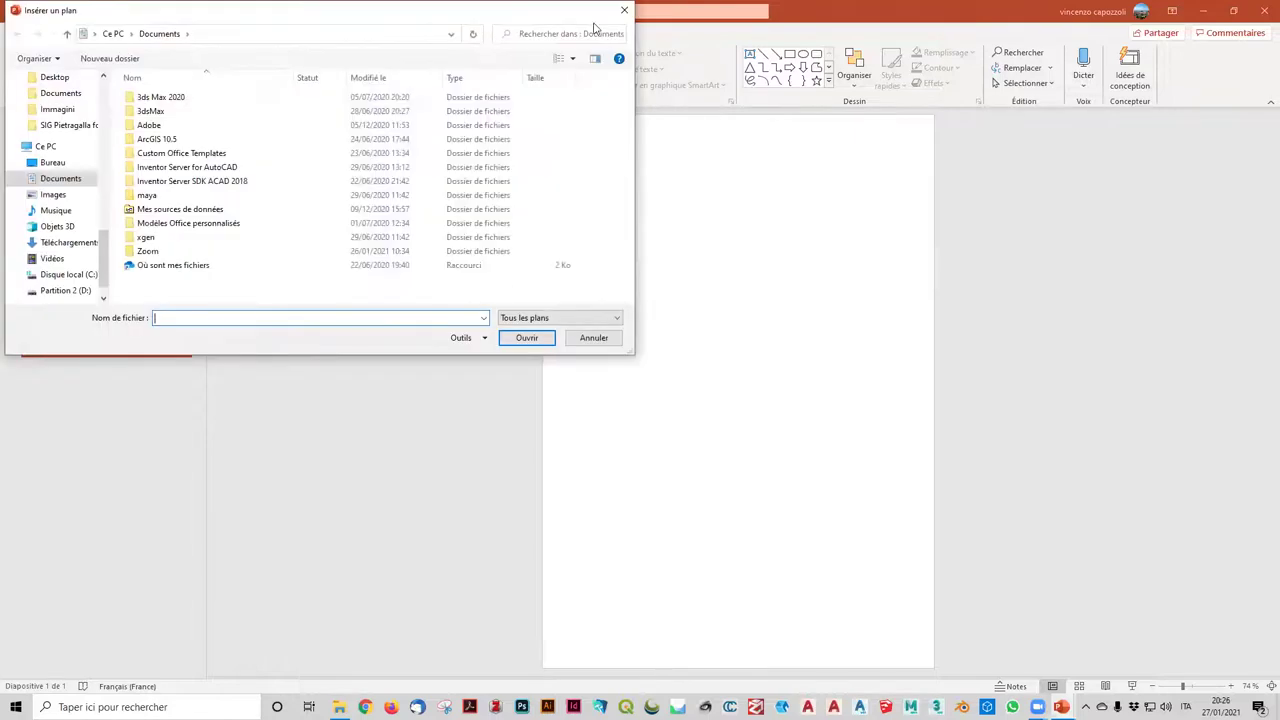
left_click(624, 10)
left_click(155, 33)
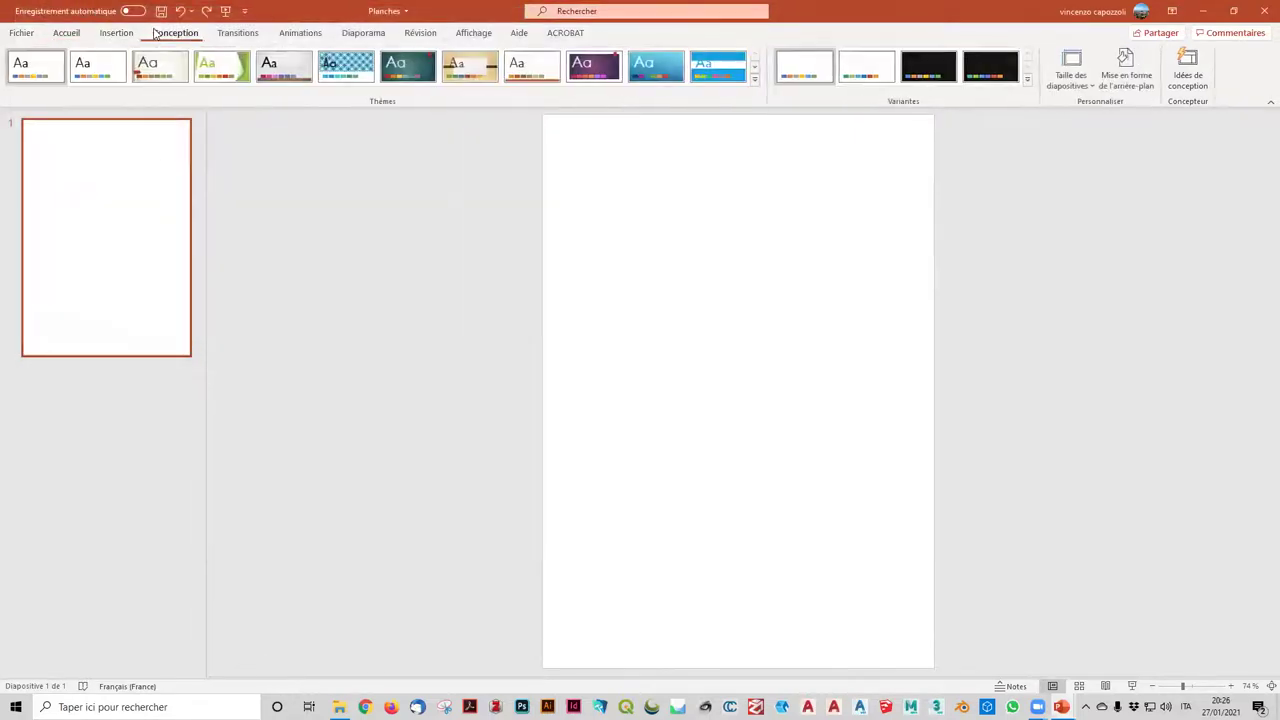
left_click(1130, 80)
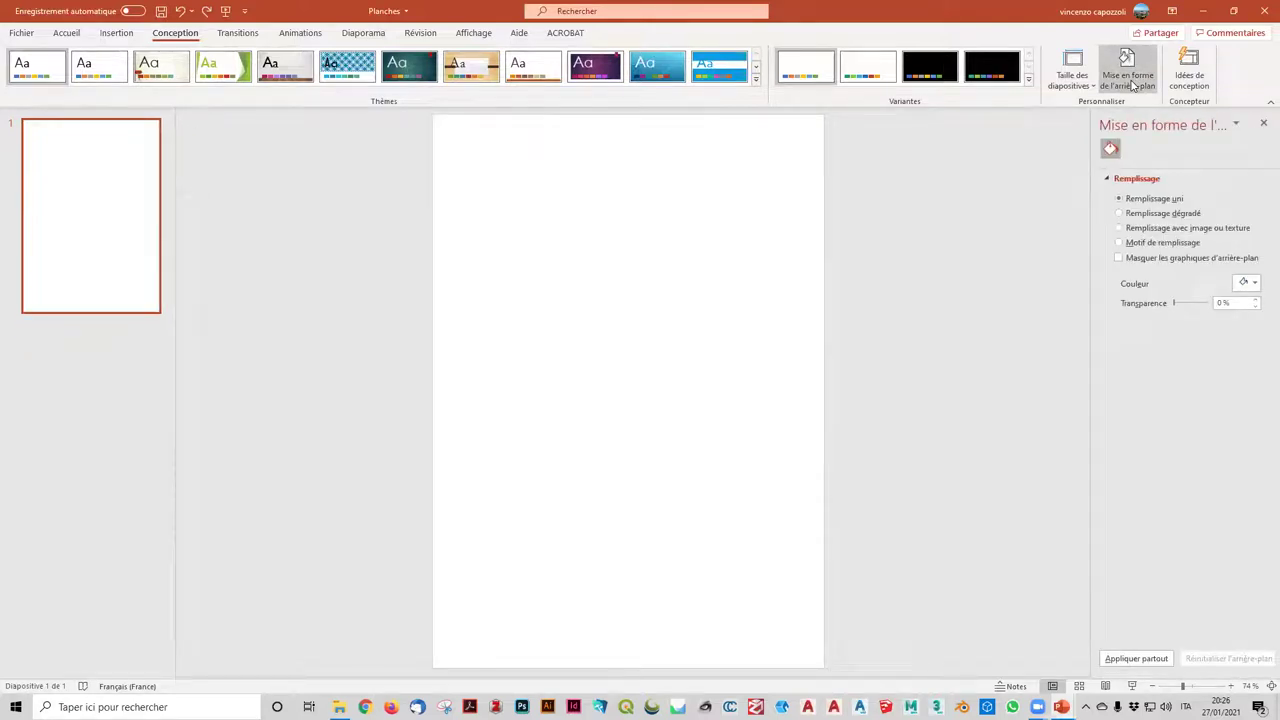
left_click(1067, 85)
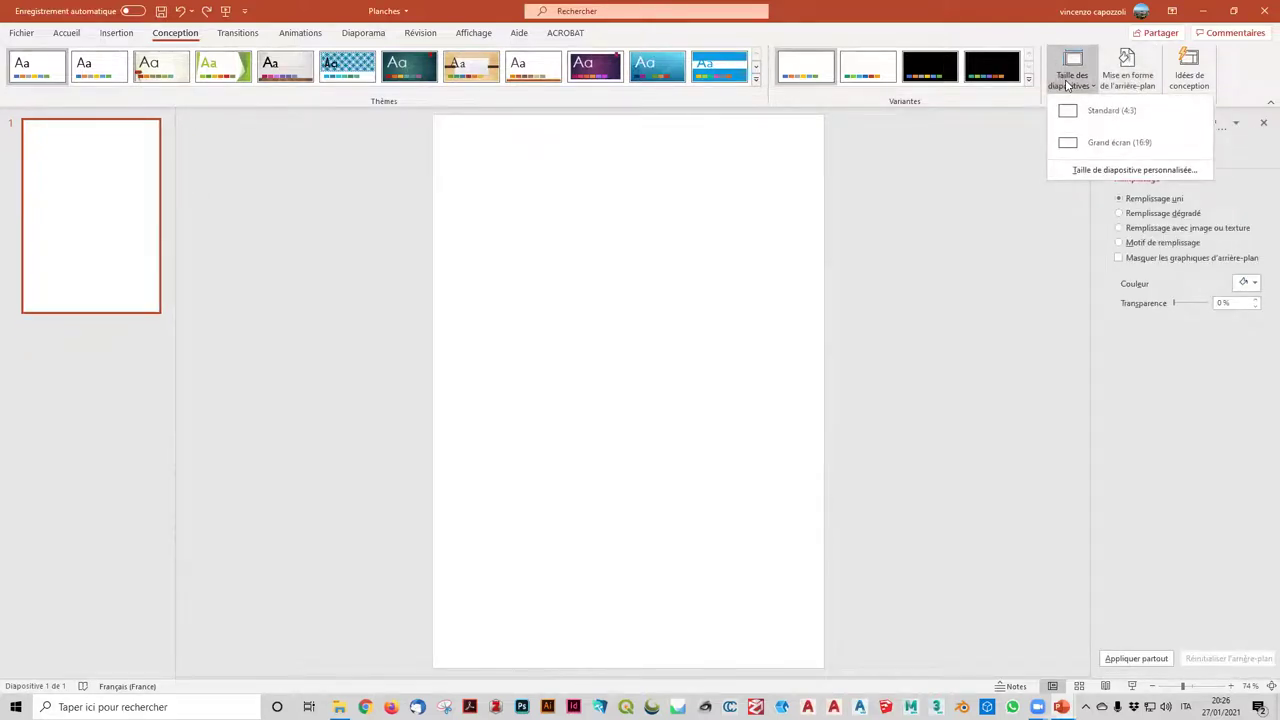
left_click(125, 38)
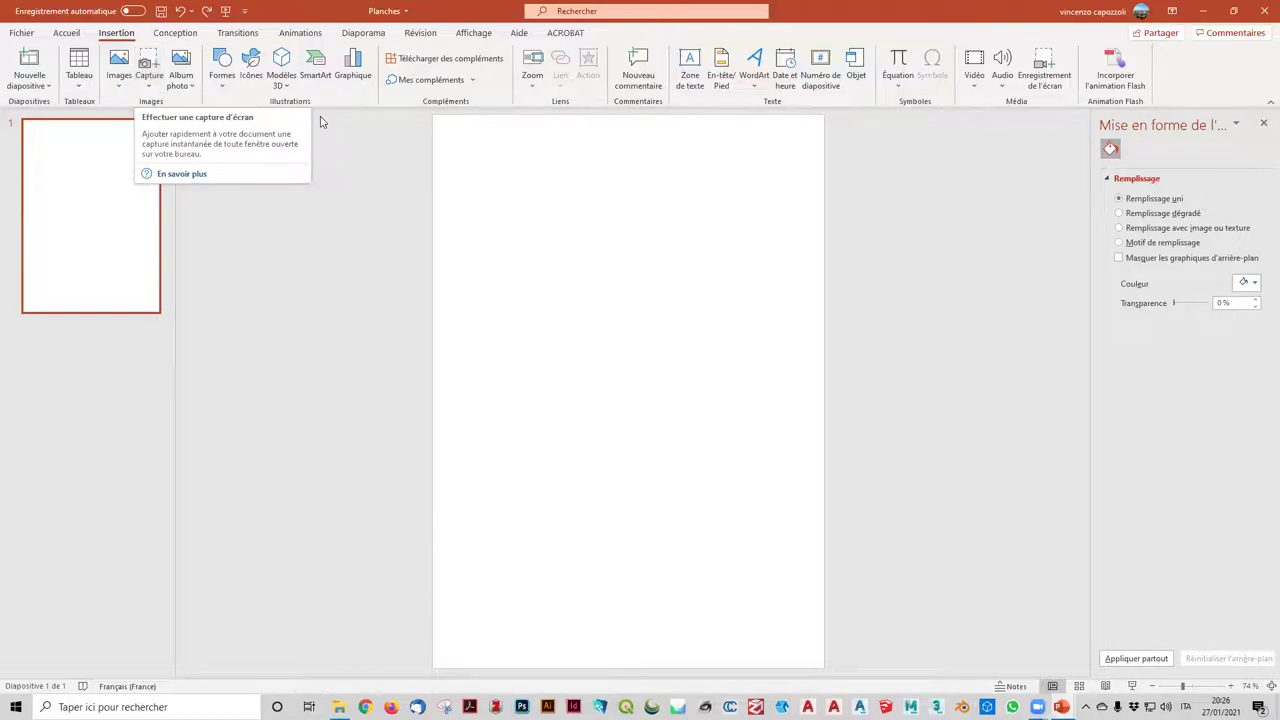
- Look through the Transitions, Animations, Diaporama, Révision and Affichage tabs
left_click(237, 33)
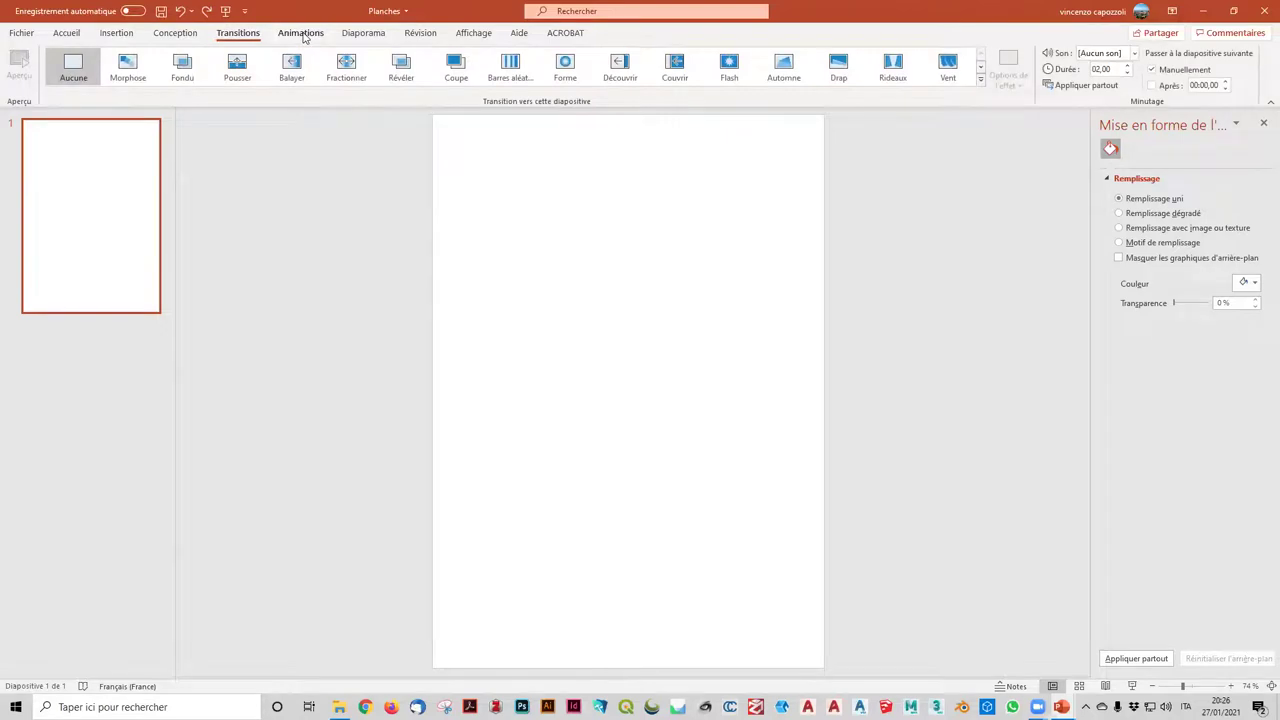
left_click(301, 33)
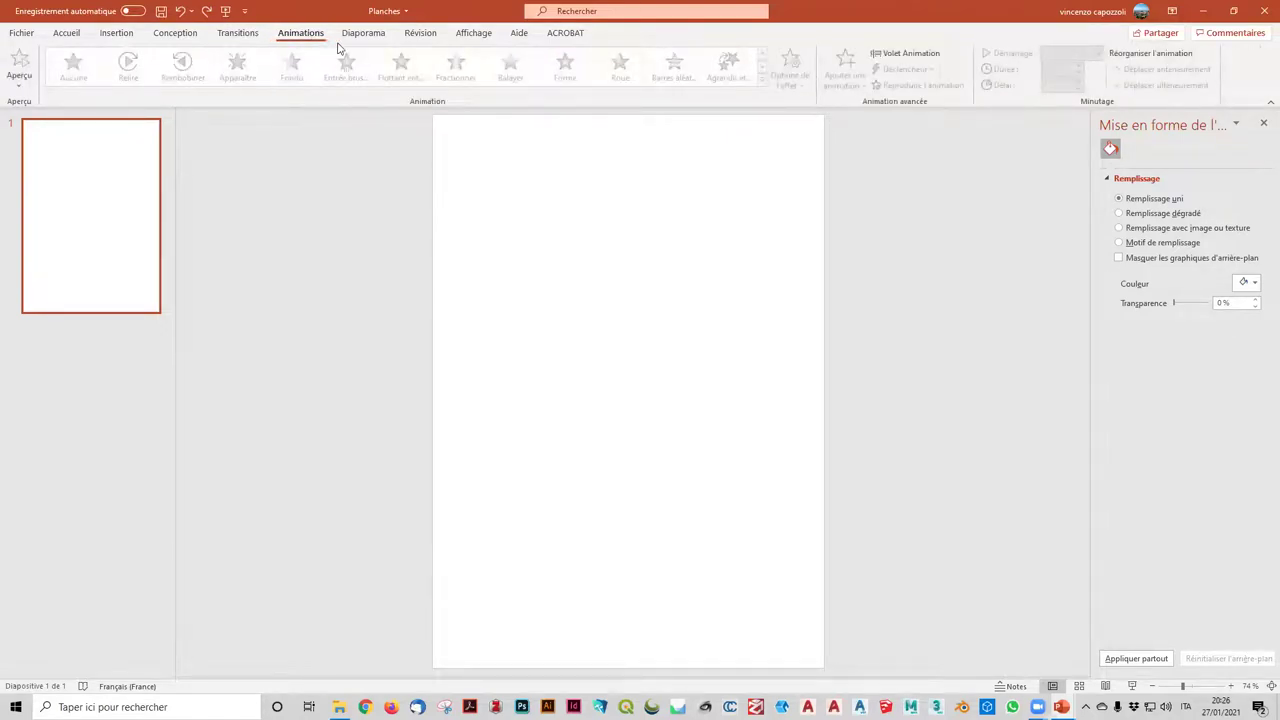
left_click(362, 35)
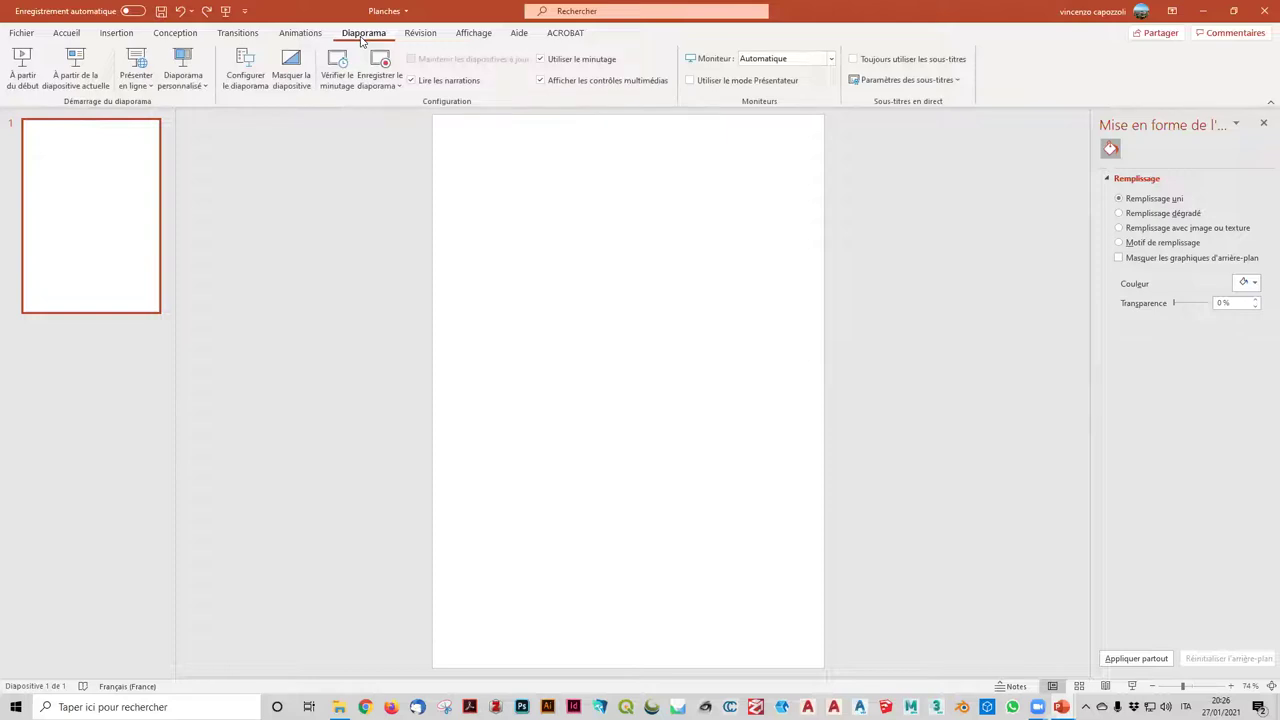
left_click(415, 38)
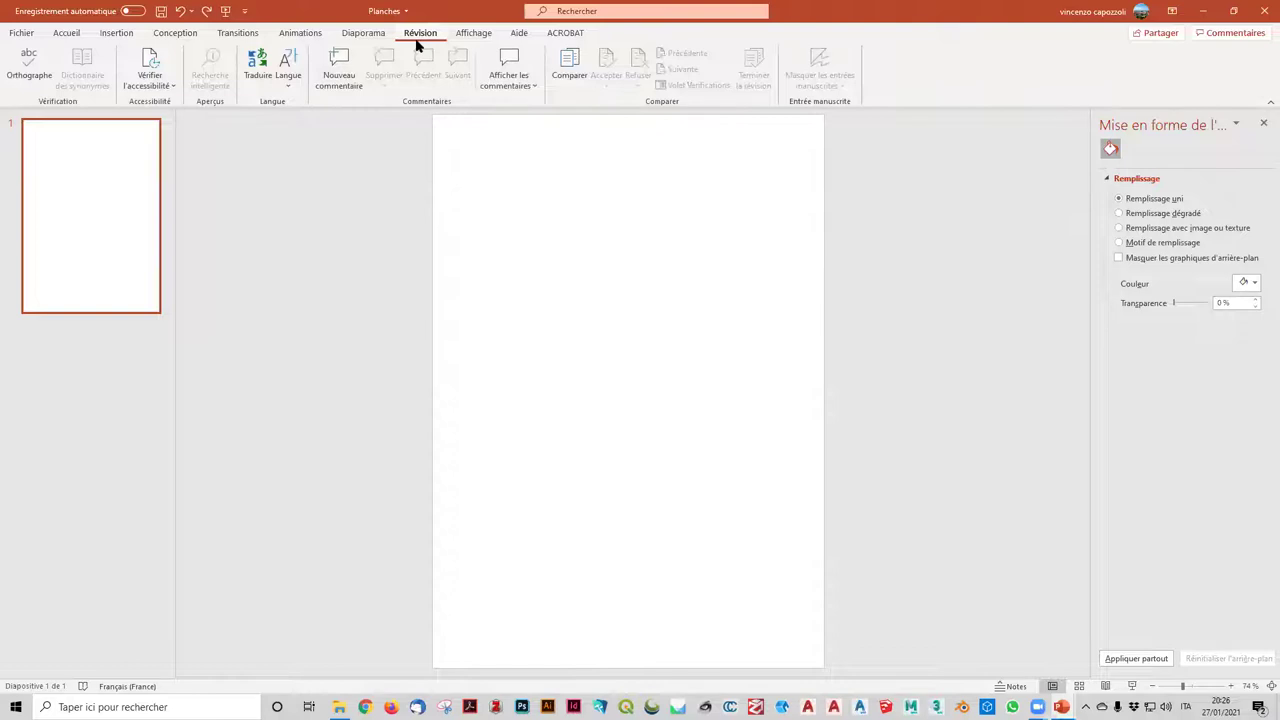
left_click(474, 42)
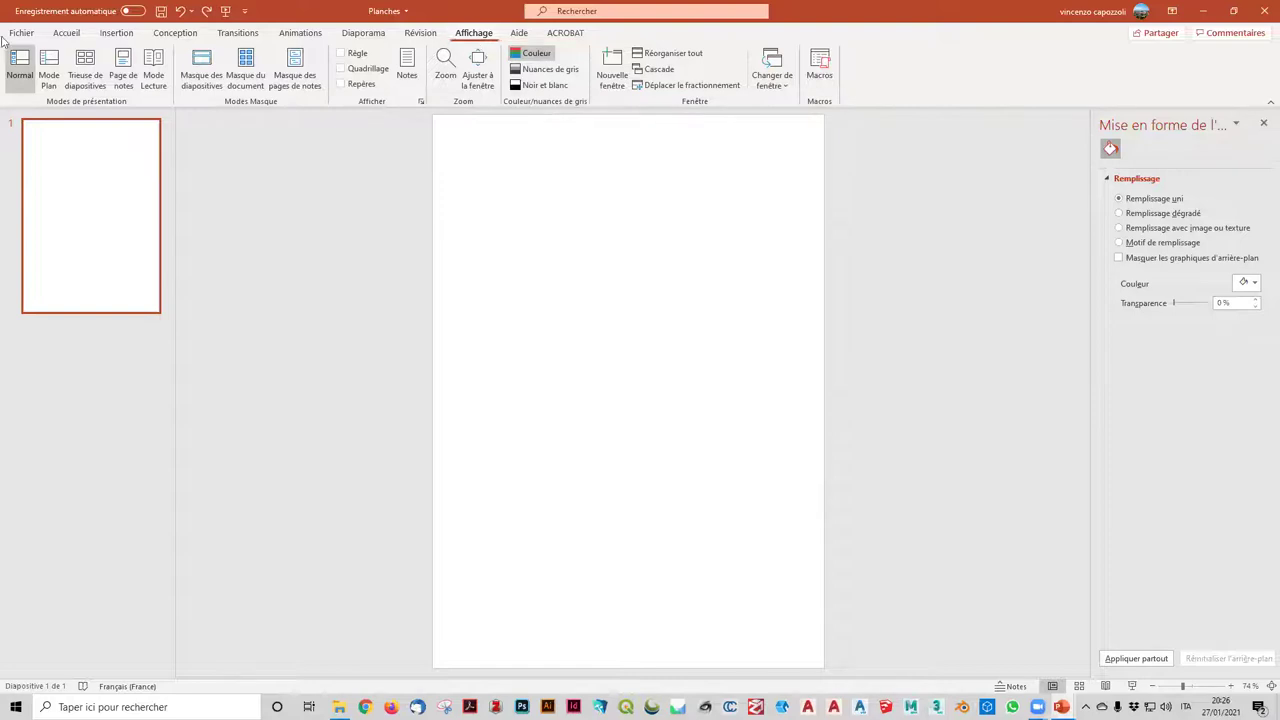
- Switch to Masque des diapositives view, scroll through its layouts, and select the master slide
left_click(207, 85)
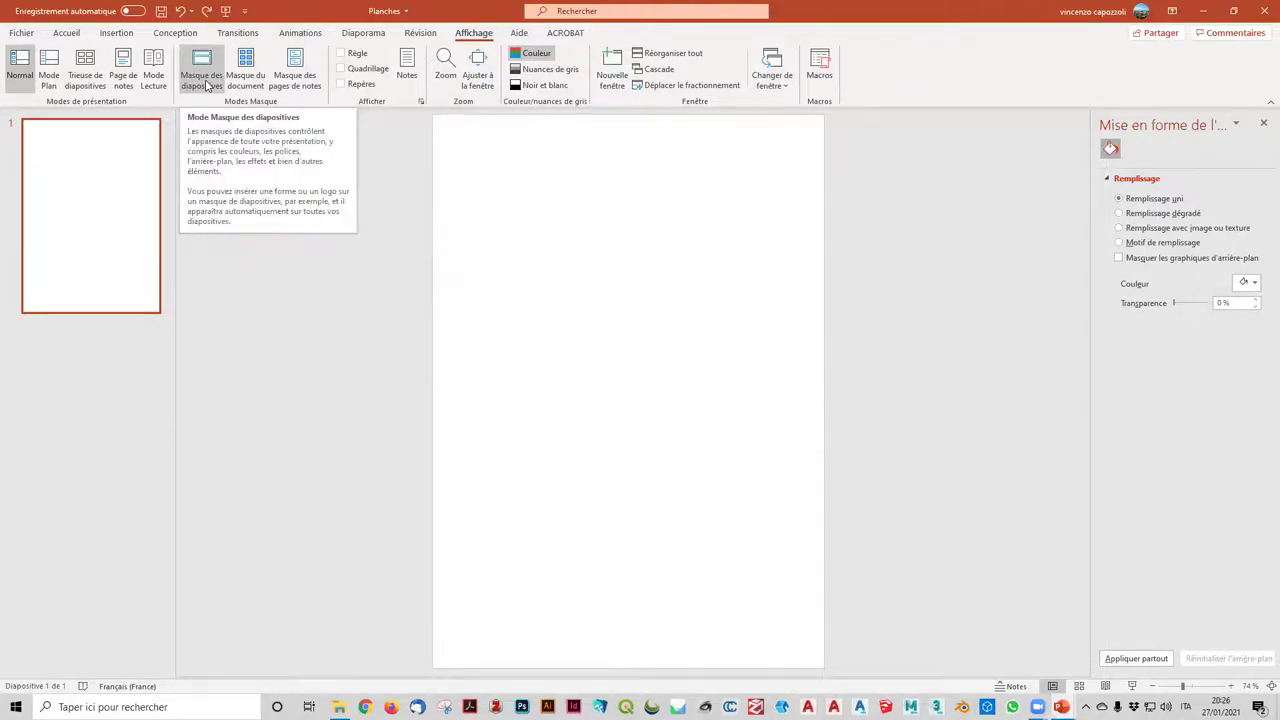
left_click(207, 85)
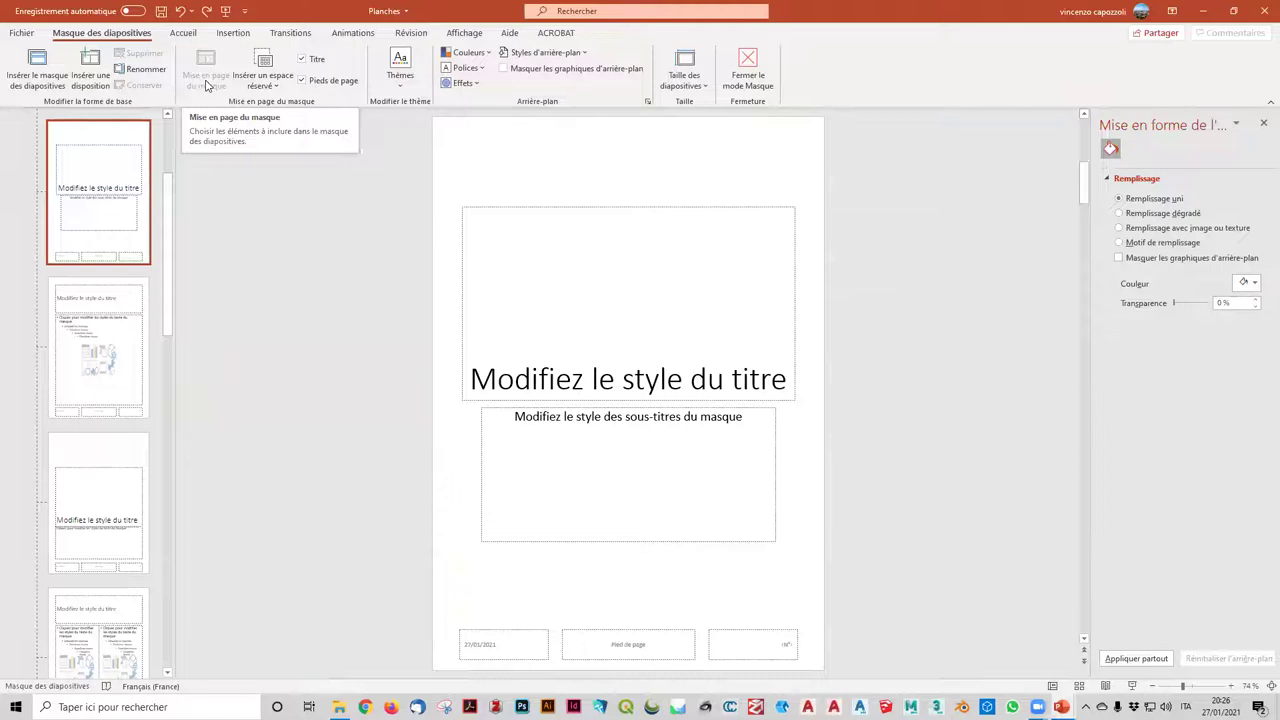
left_click(100, 340)
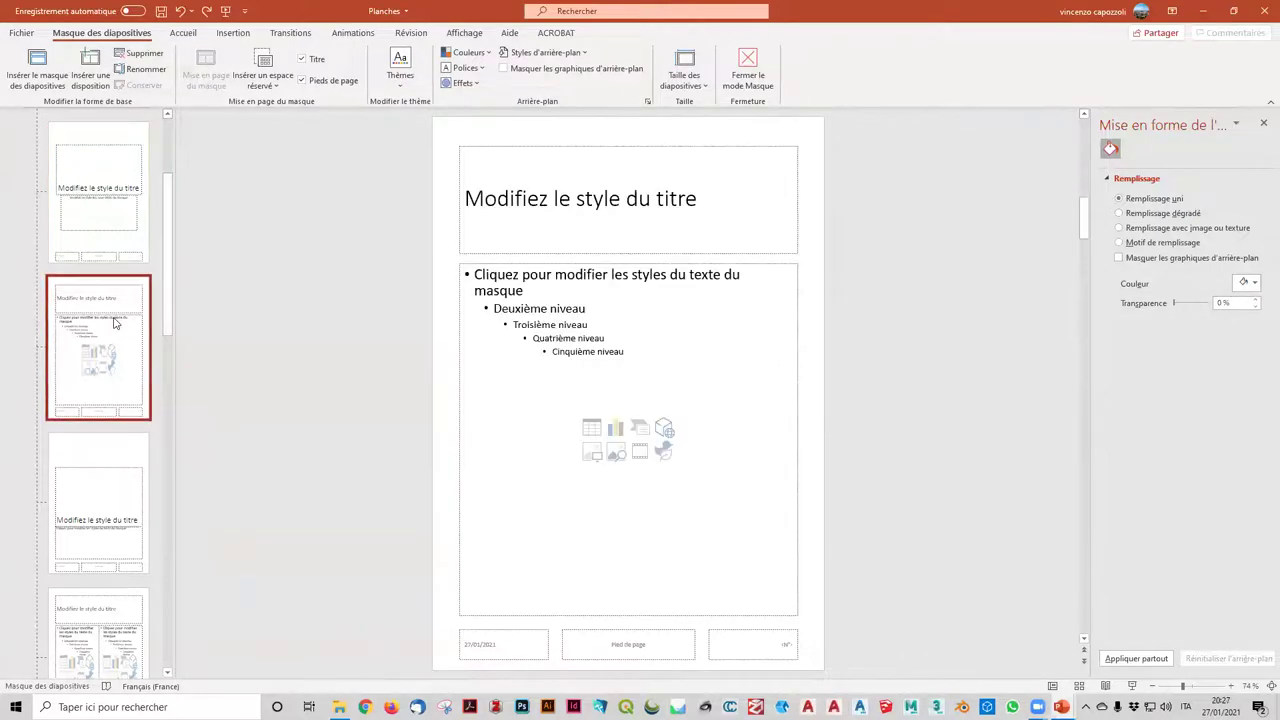
scroll(114, 323, "down", 4)
scroll(114, 323, "down", 3)
scroll(114, 323, "down", 3)
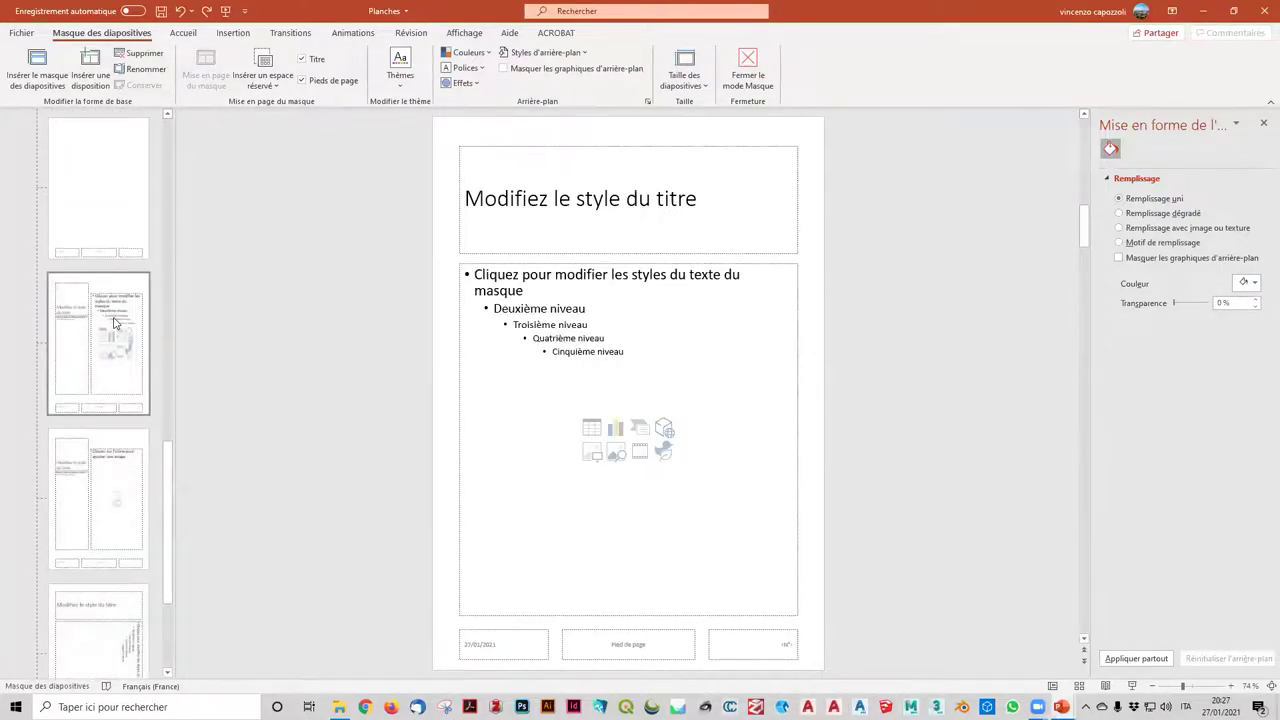
scroll(114, 323, "up", 3)
scroll(114, 323, "up", 3)
scroll(114, 323, "up", 2)
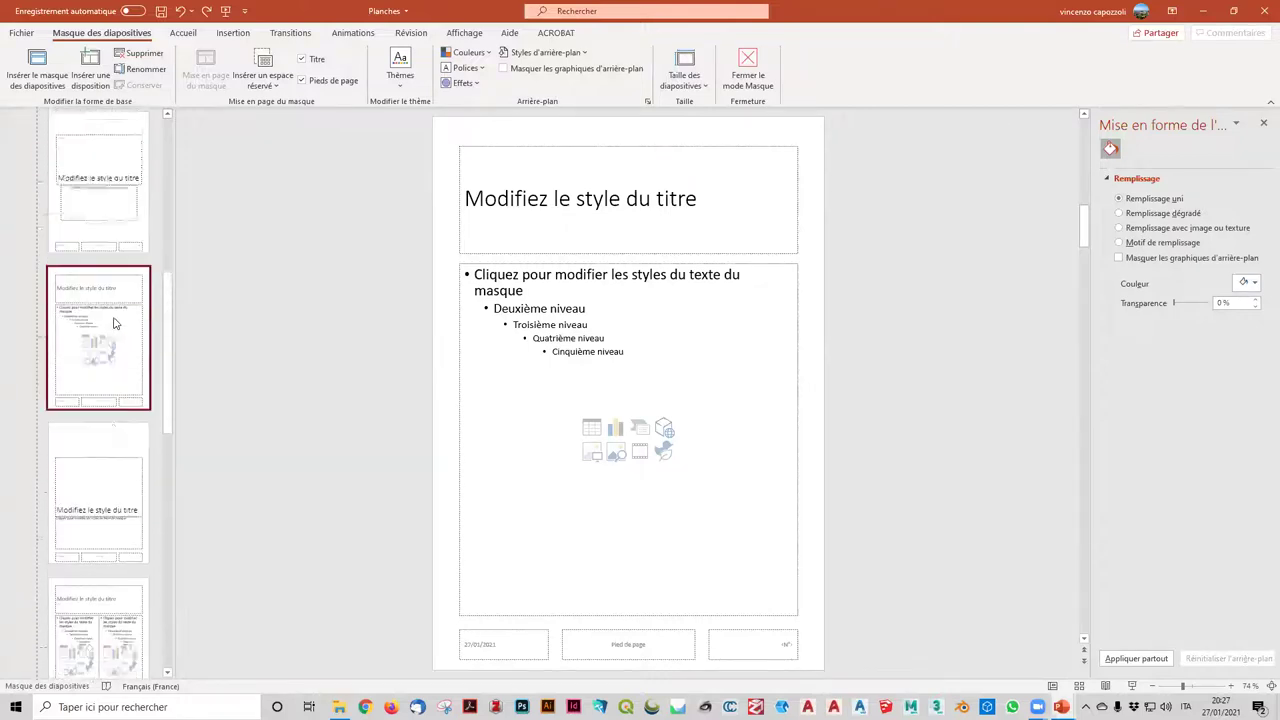
scroll(114, 320, "up", 2)
left_click(100, 228)
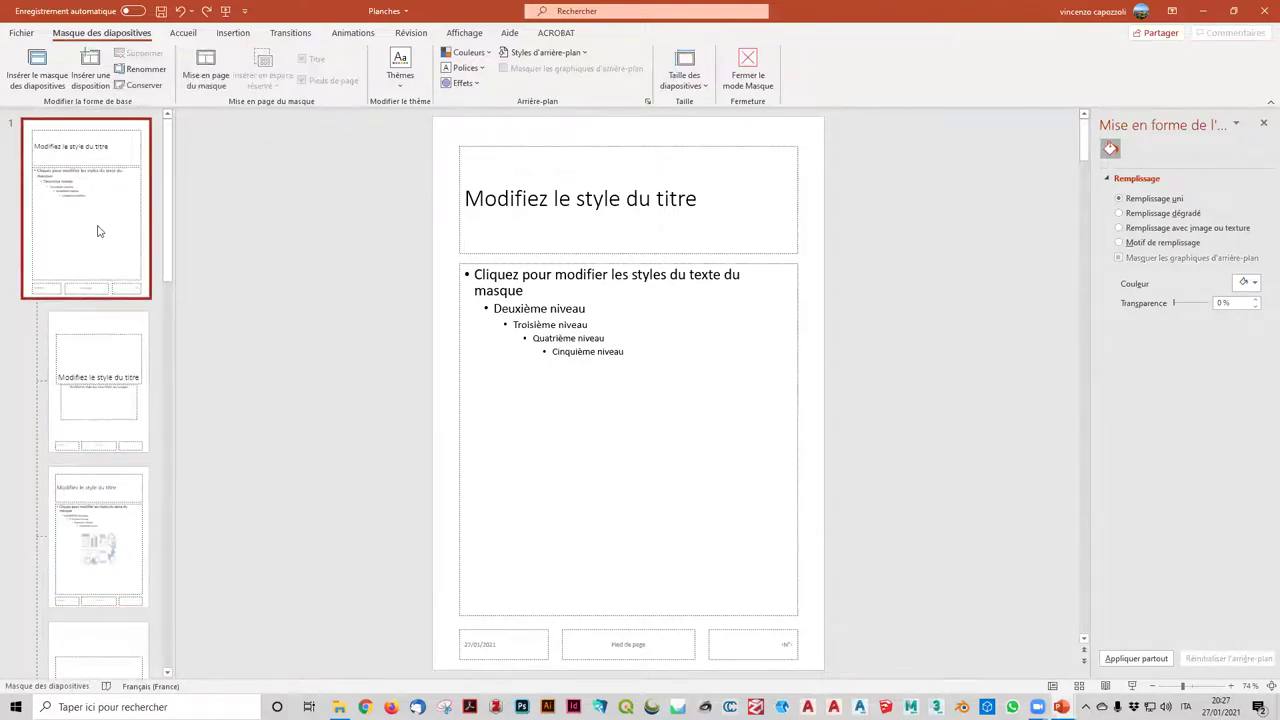
- Delete the master's title and body text placeholders, keeping the date, footer and slide-number boxes
left_click_drag(397, 127, 858, 612)
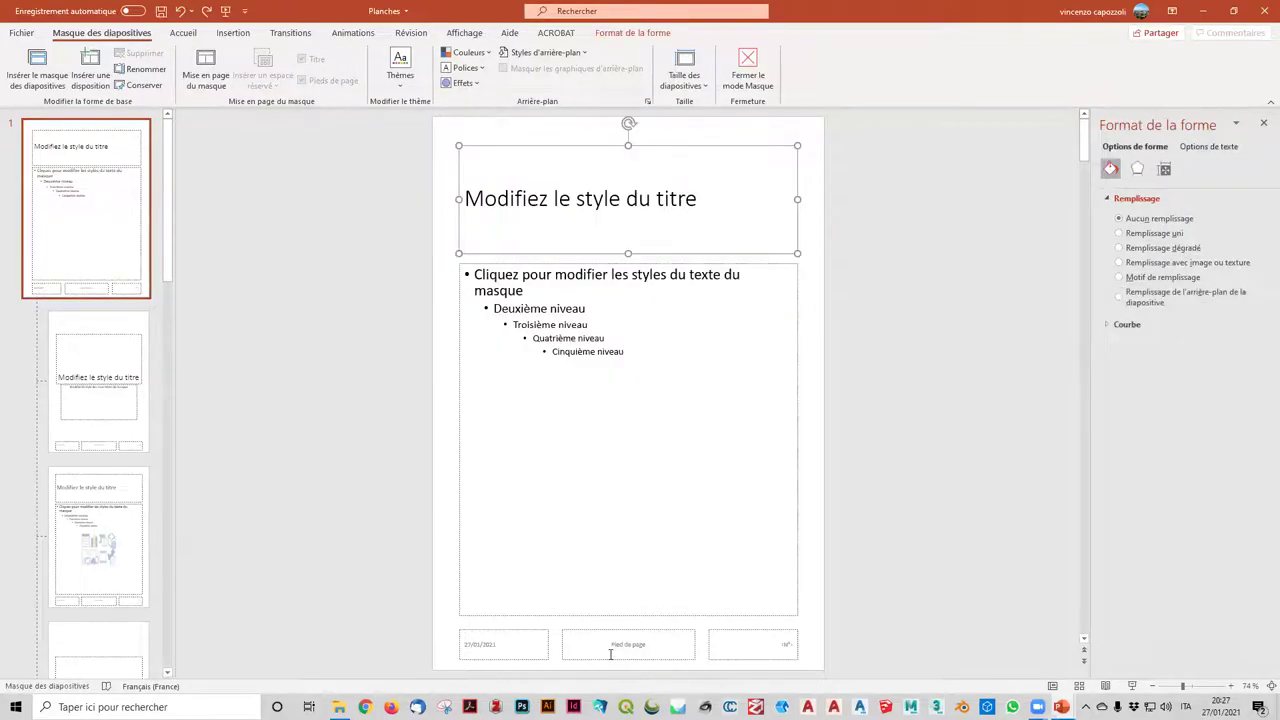
left_click(749, 655)
left_click(509, 653)
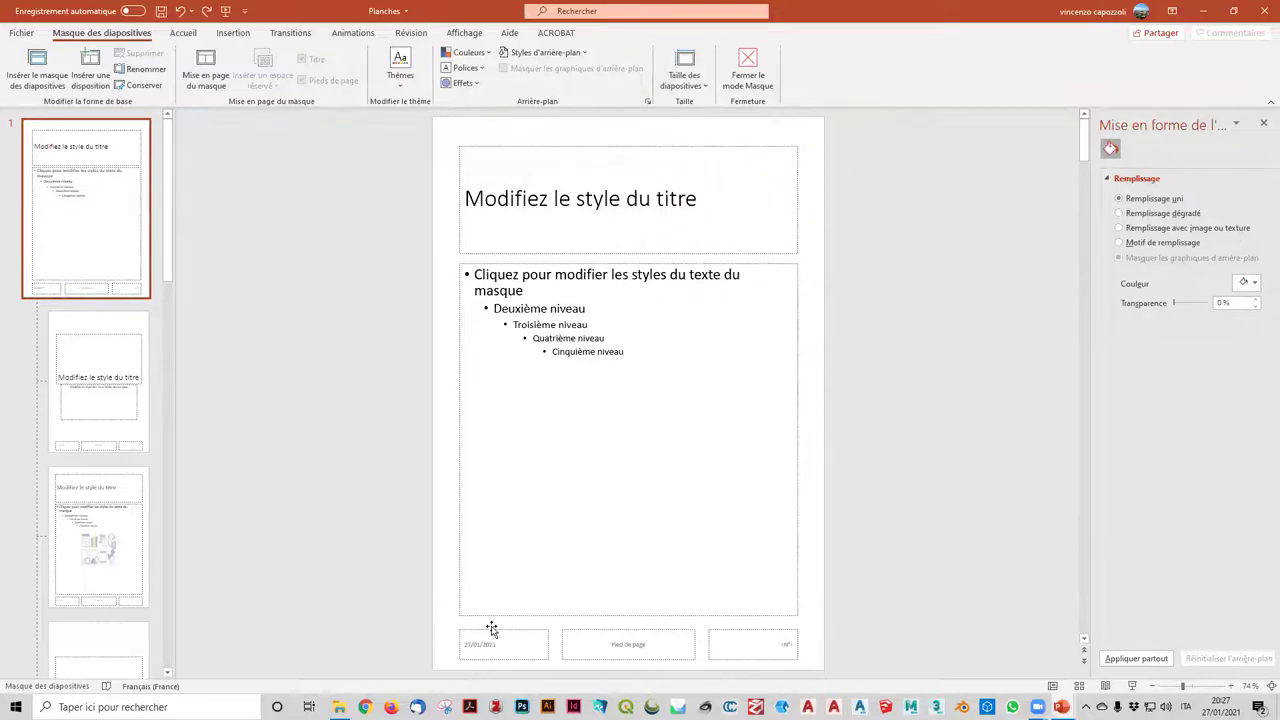
left_click(492, 626)
left_click(940, 626)
left_click_drag(918, 620, 381, 124)
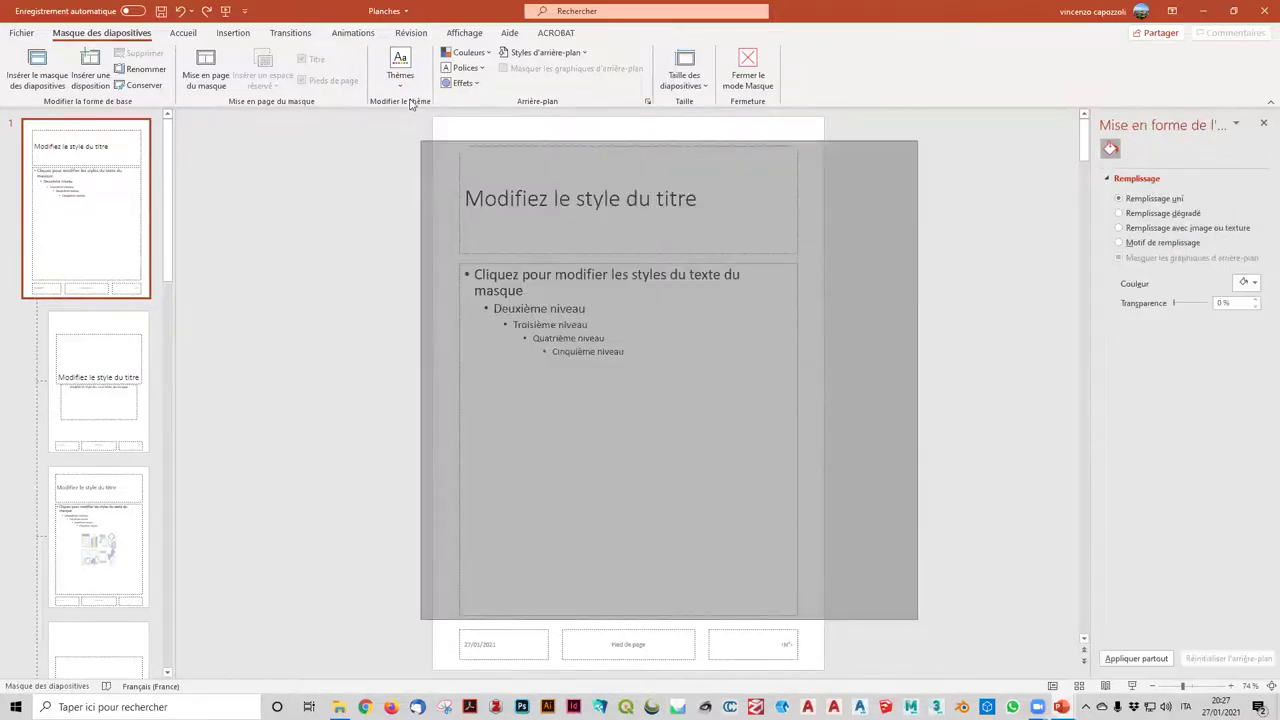
key("Delete")
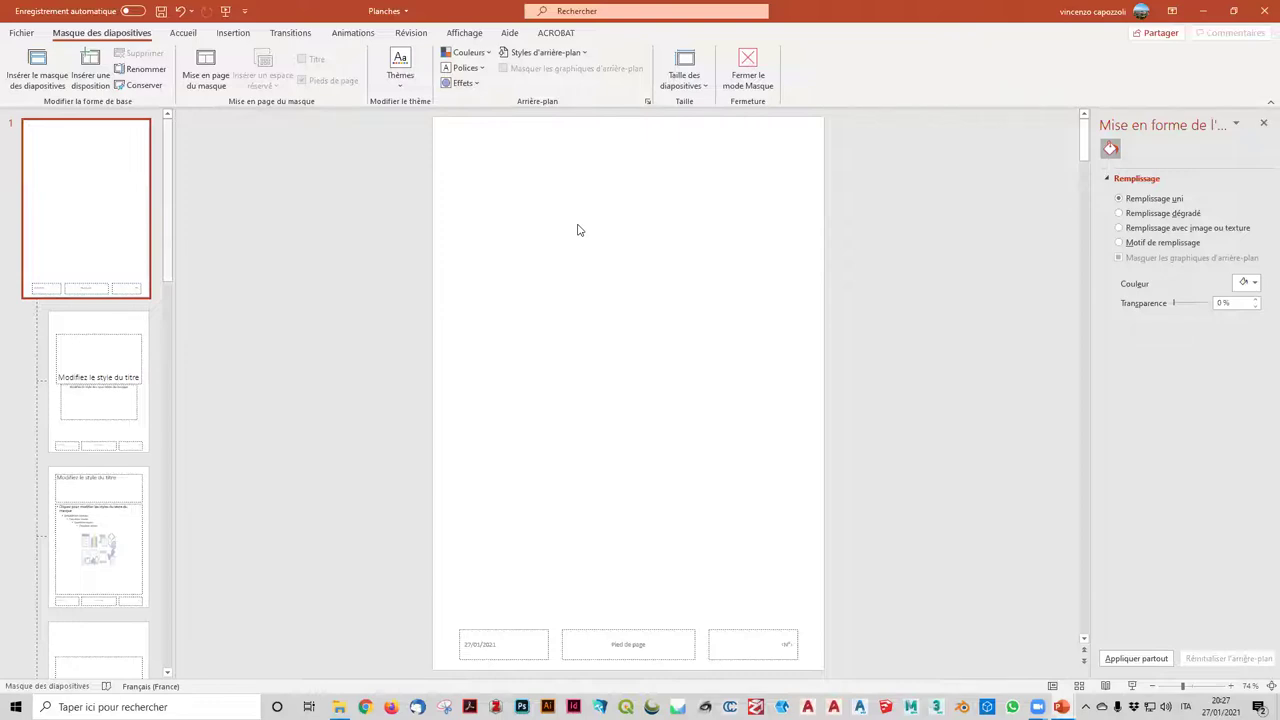
- Confirm the Mise en page du masque settings with OK, then view the title slide layout
left_click(228, 95)
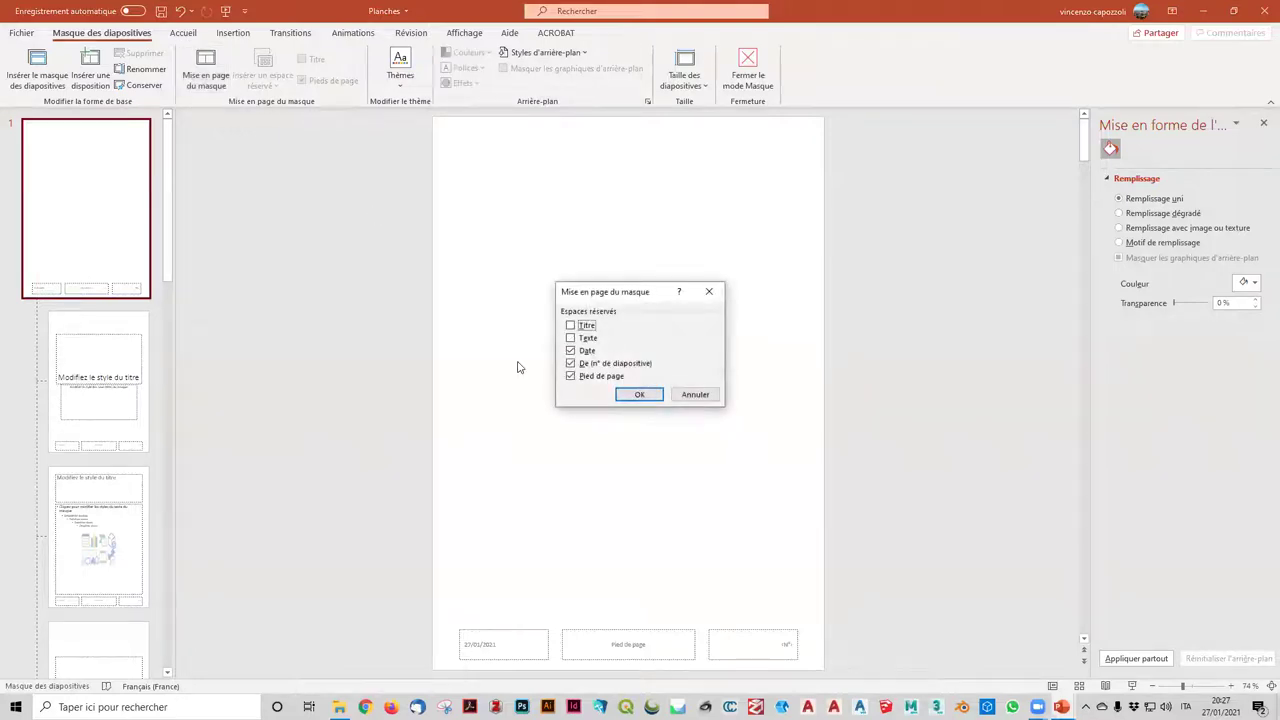
left_click(640, 395)
right_click(539, 254)
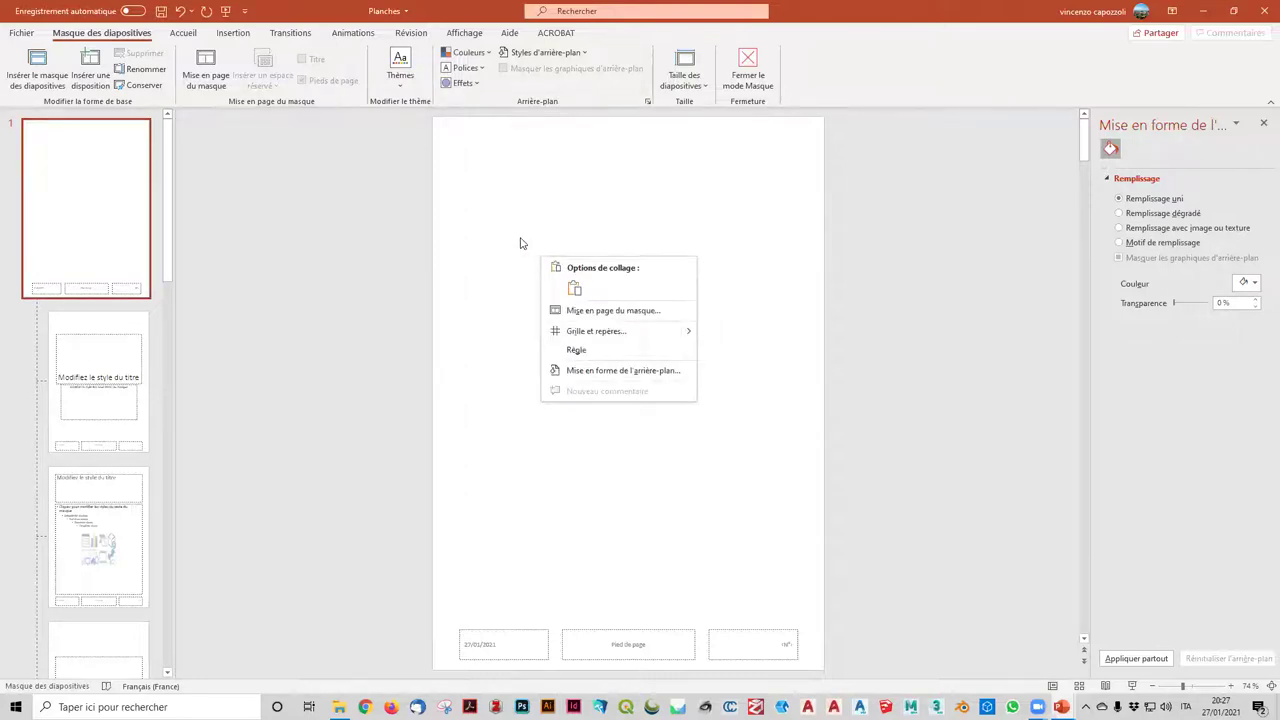
left_click(520, 243)
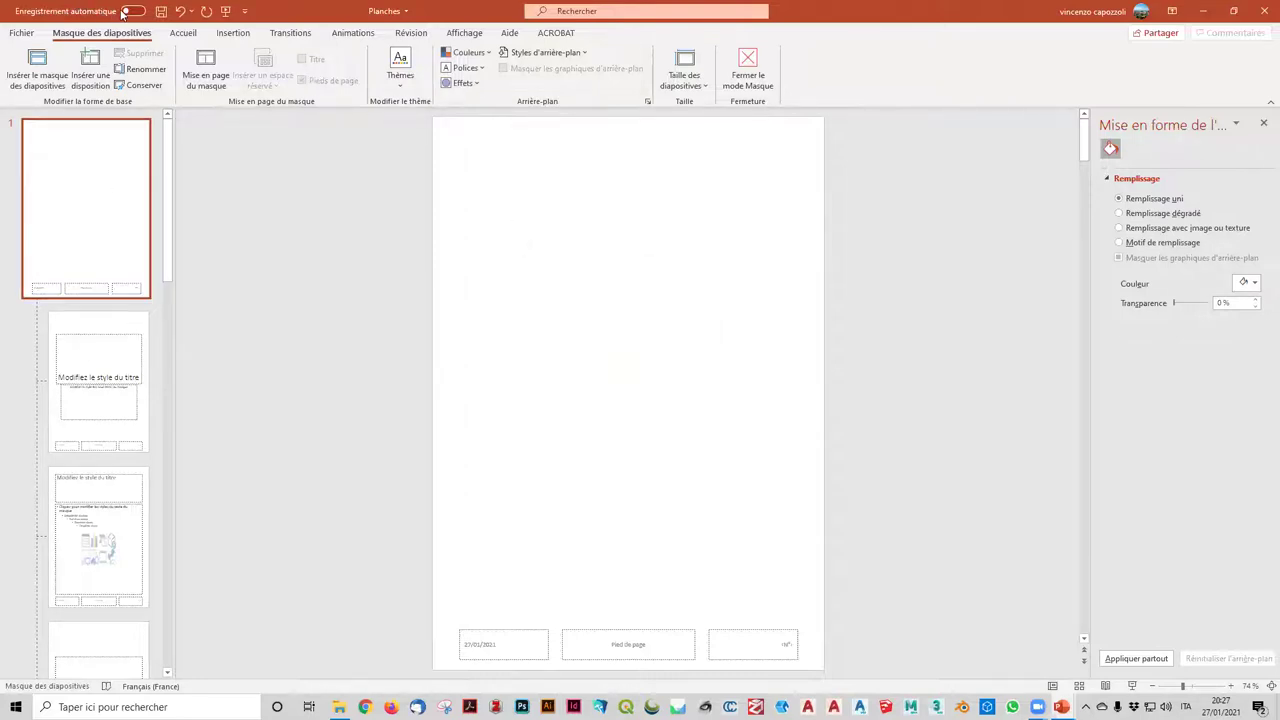
left_click(124, 360)
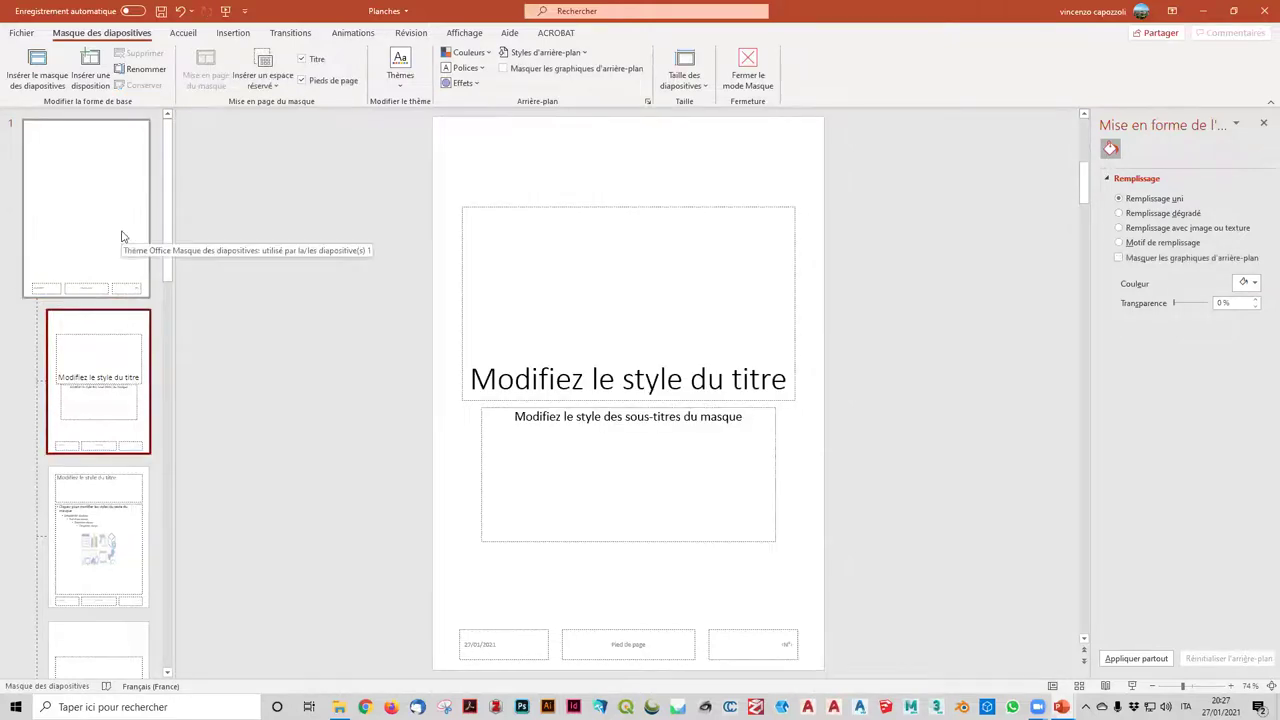
- Undo the deletion to restore the master's title and body placeholders
left_click(122, 237)
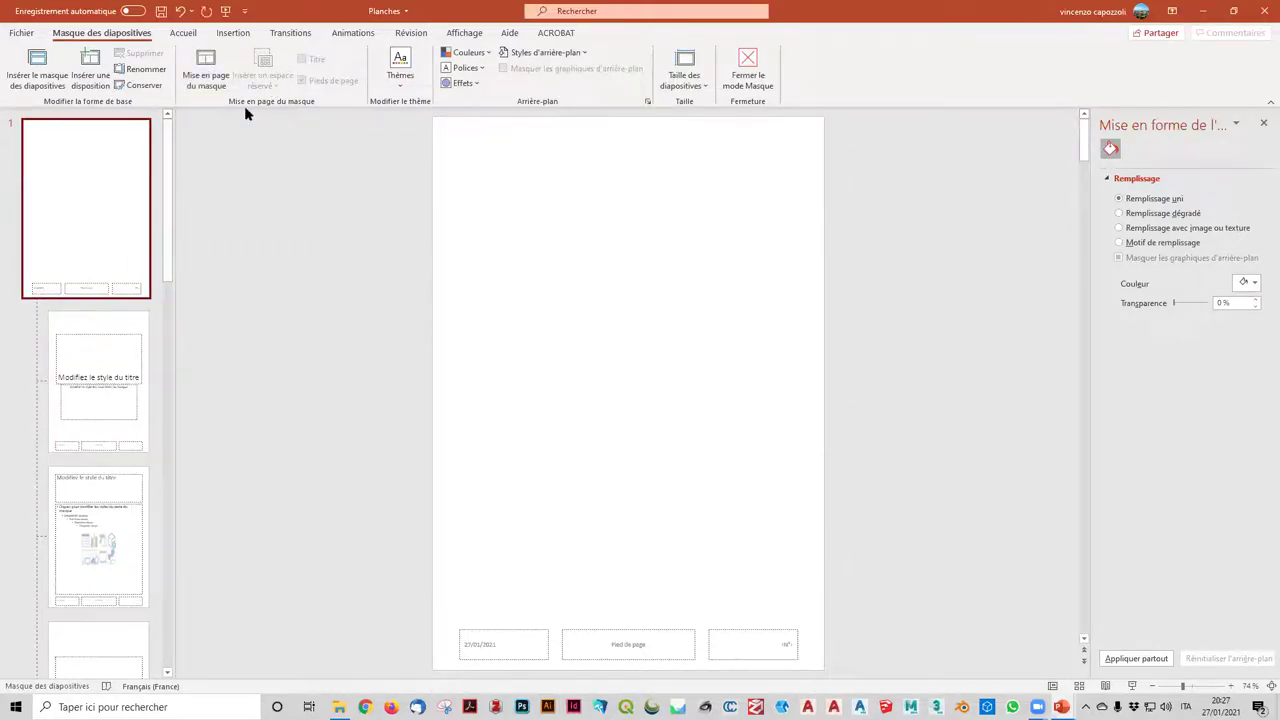
key("ctrl+z")
key("Escape")
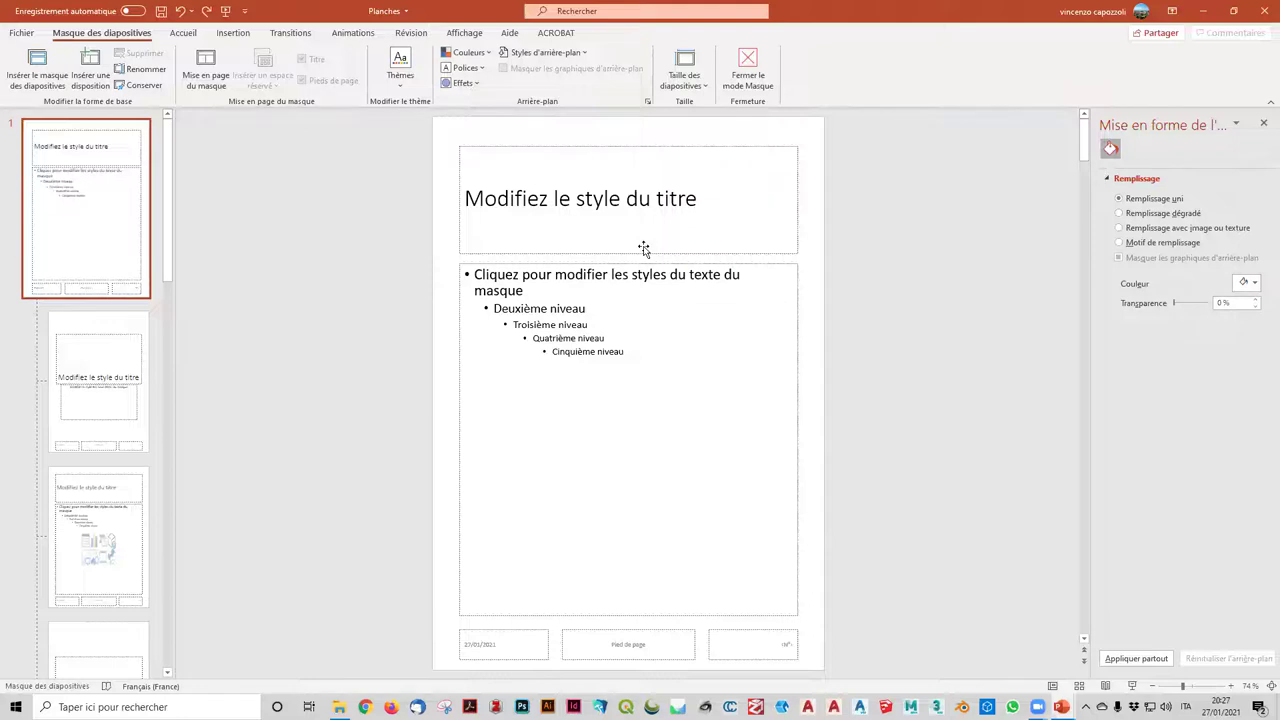
left_click(643, 248)
key("Escape")
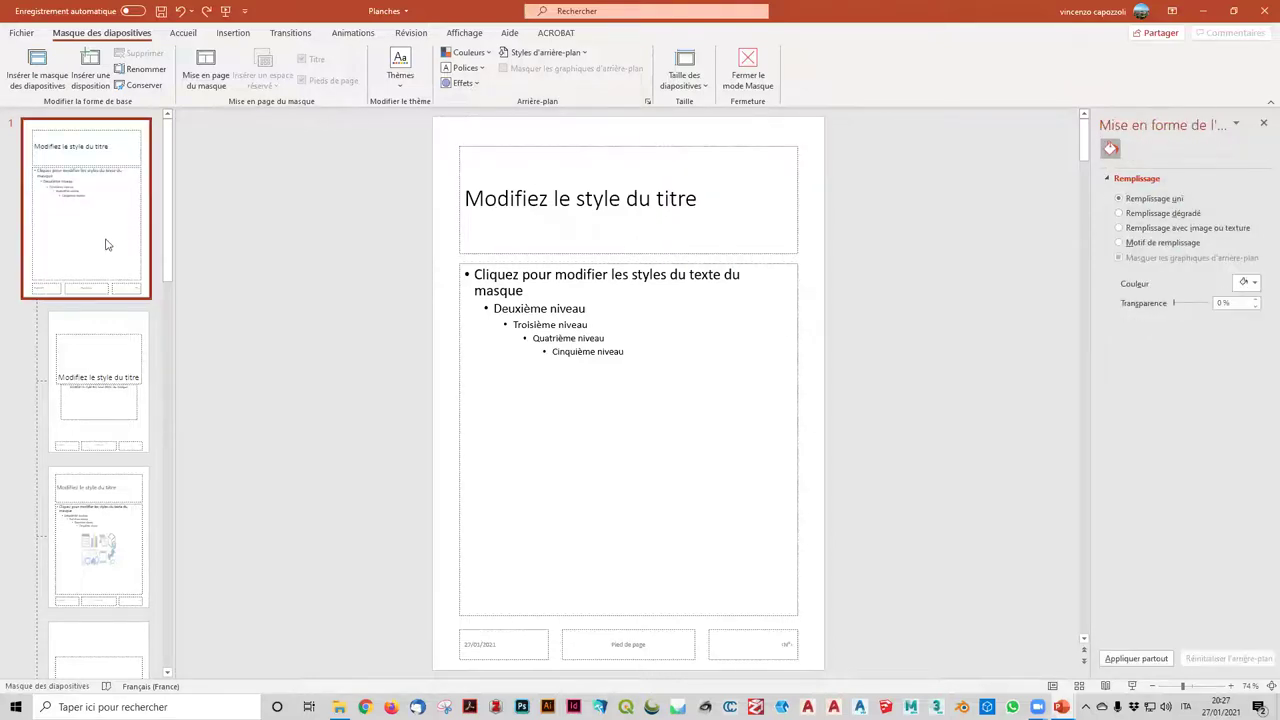
- Delete the title and subtitle placeholders from the Diapositive de titre layout, leaving its footer boxes
left_click(107, 337)
left_click(126, 240)
left_click(94, 340)
left_click_drag(348, 172, 912, 588)
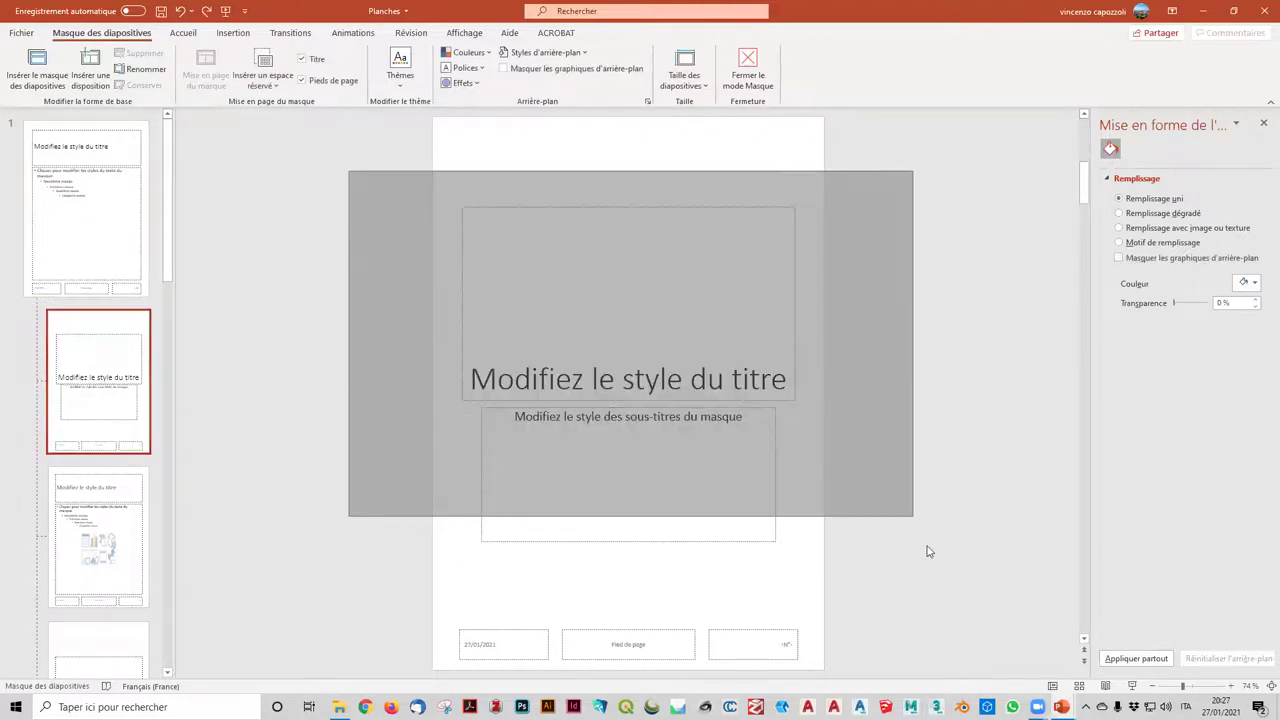
key("Delete")
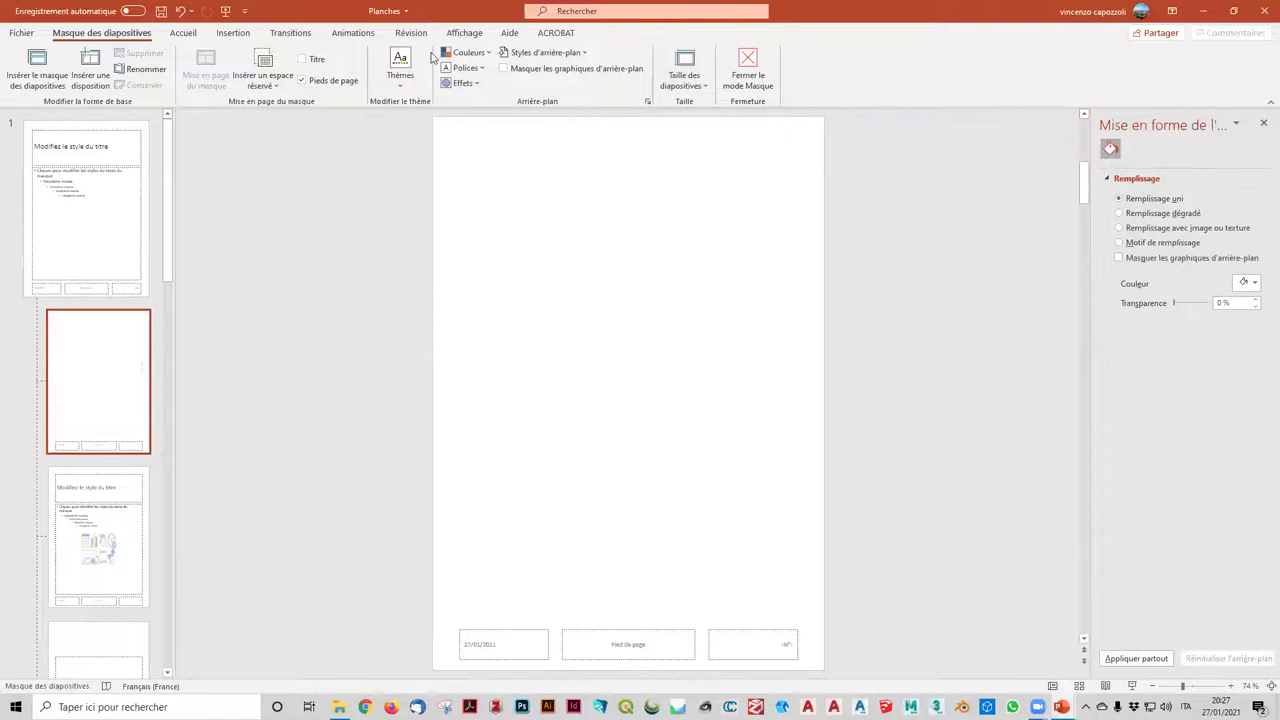
left_click(282, 75)
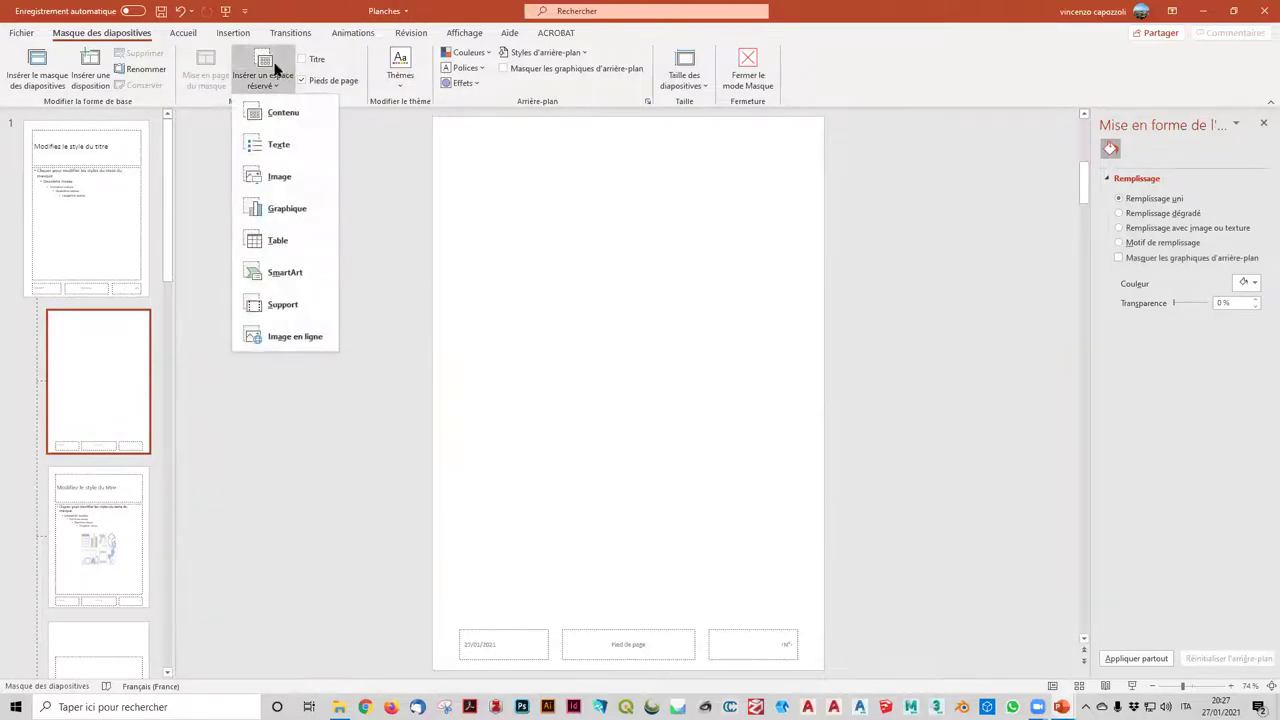
left_click(521, 209)
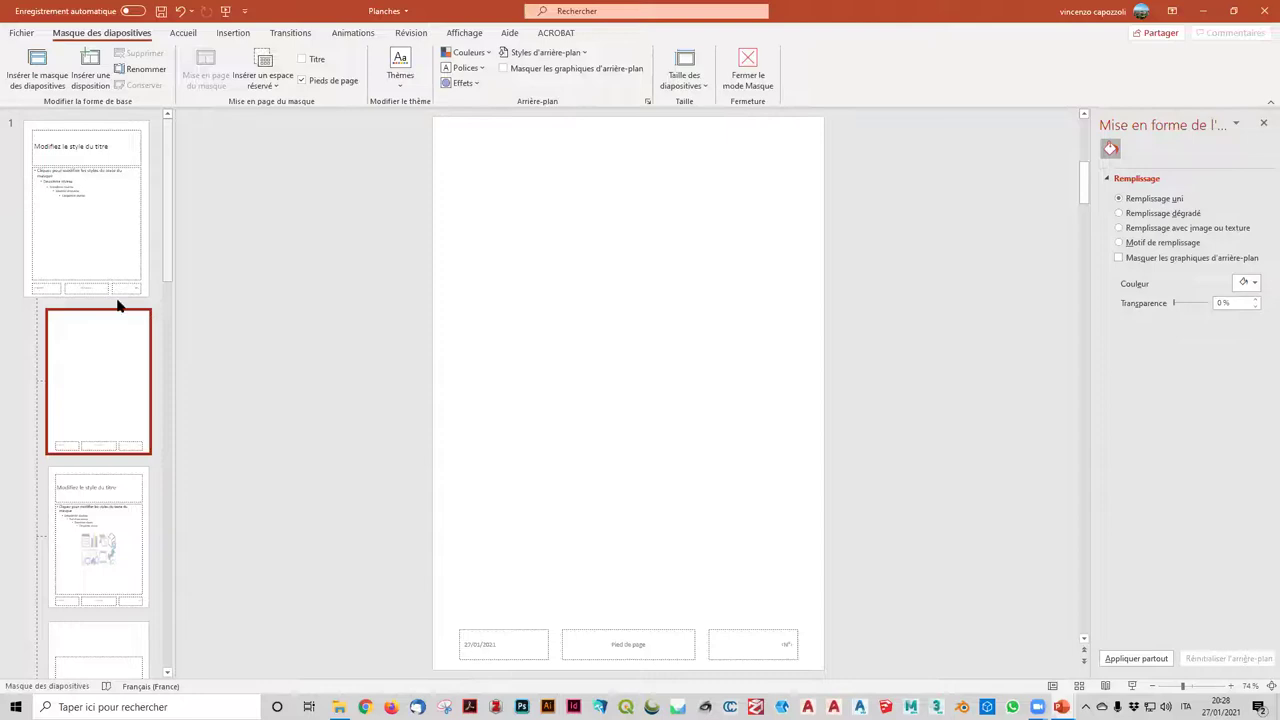
- Draw an Image picture placeholder at top-left and copy it into a two-by-two grid of four
left_click(277, 88)
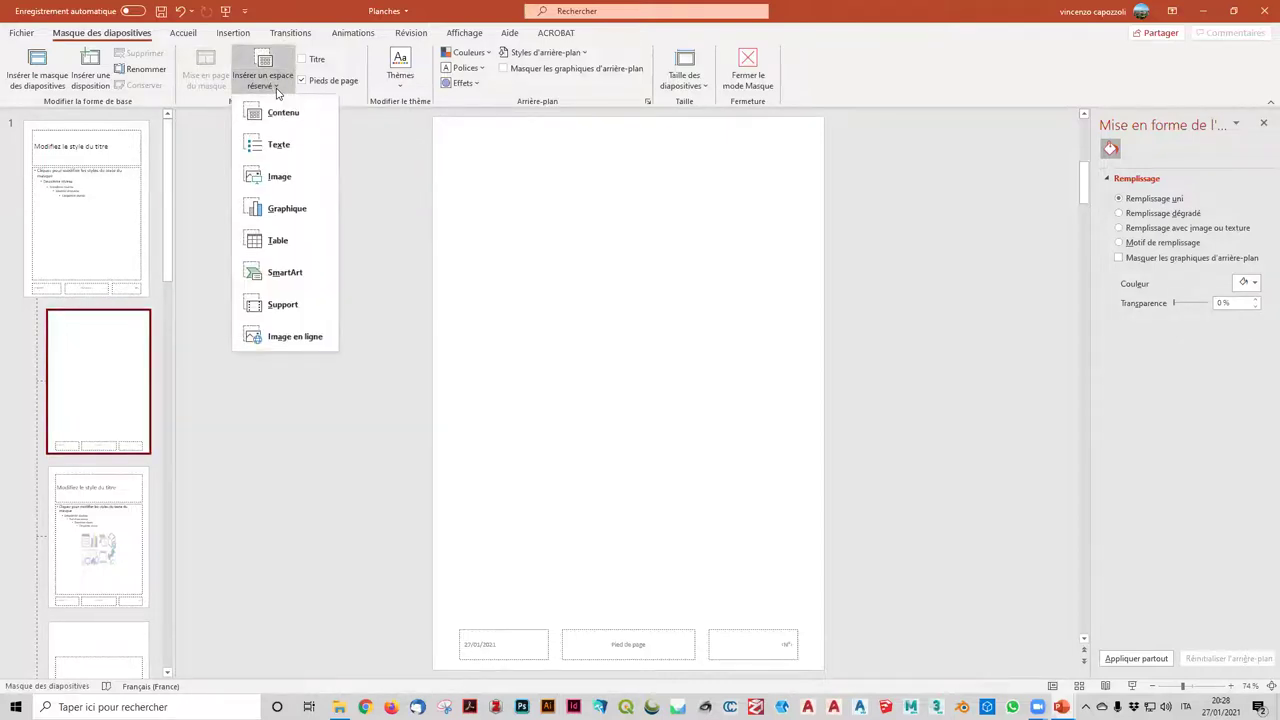
left_click(281, 176)
mouse_move(454, 135)
left_mouse_down()
mouse_move(603, 275)
mouse_move(759, 272)
mouse_move(551, 497)
left_mouse_up()
key("ctrl+d")
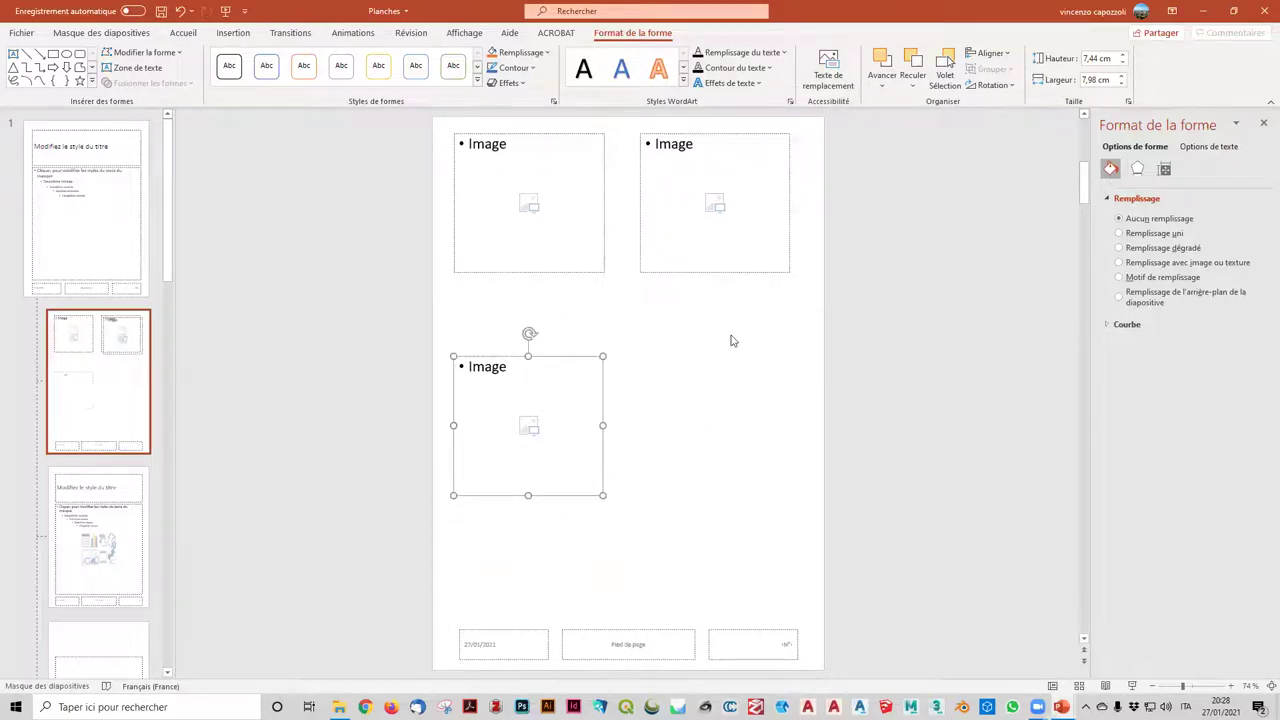
key("ctrl+v")
left_click_drag(745, 287, 731, 514)
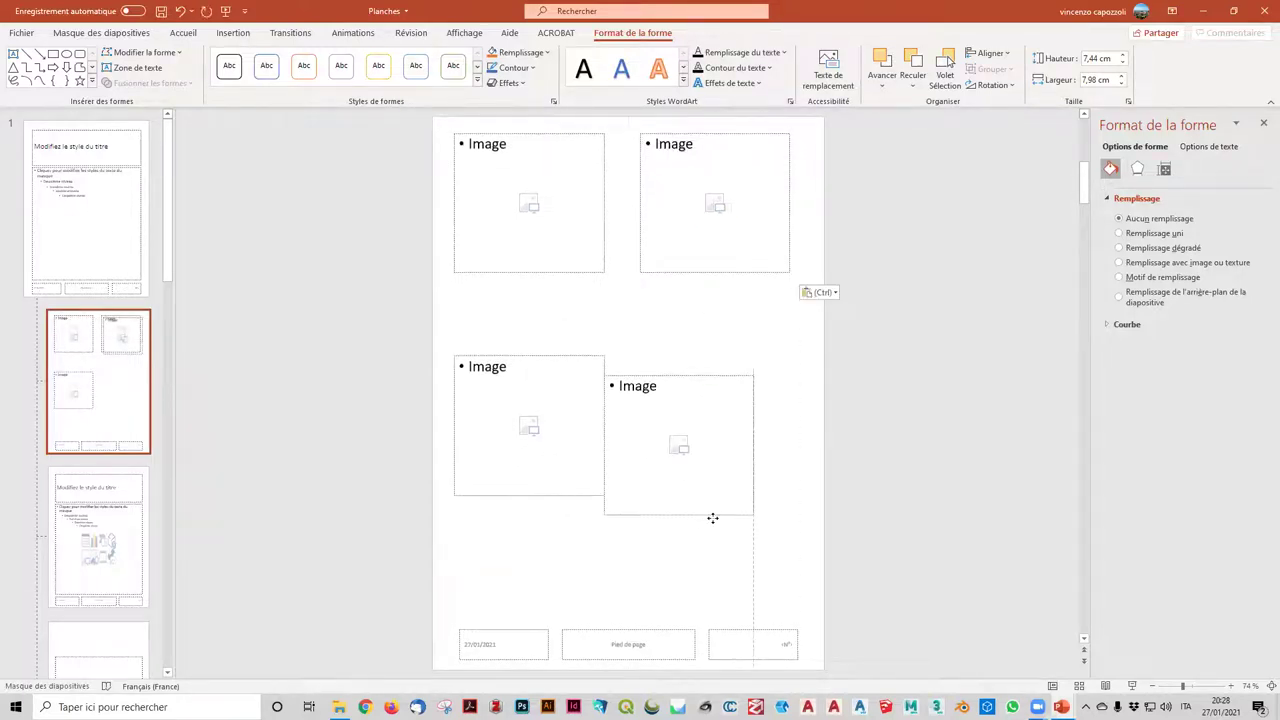
left_click(731, 578)
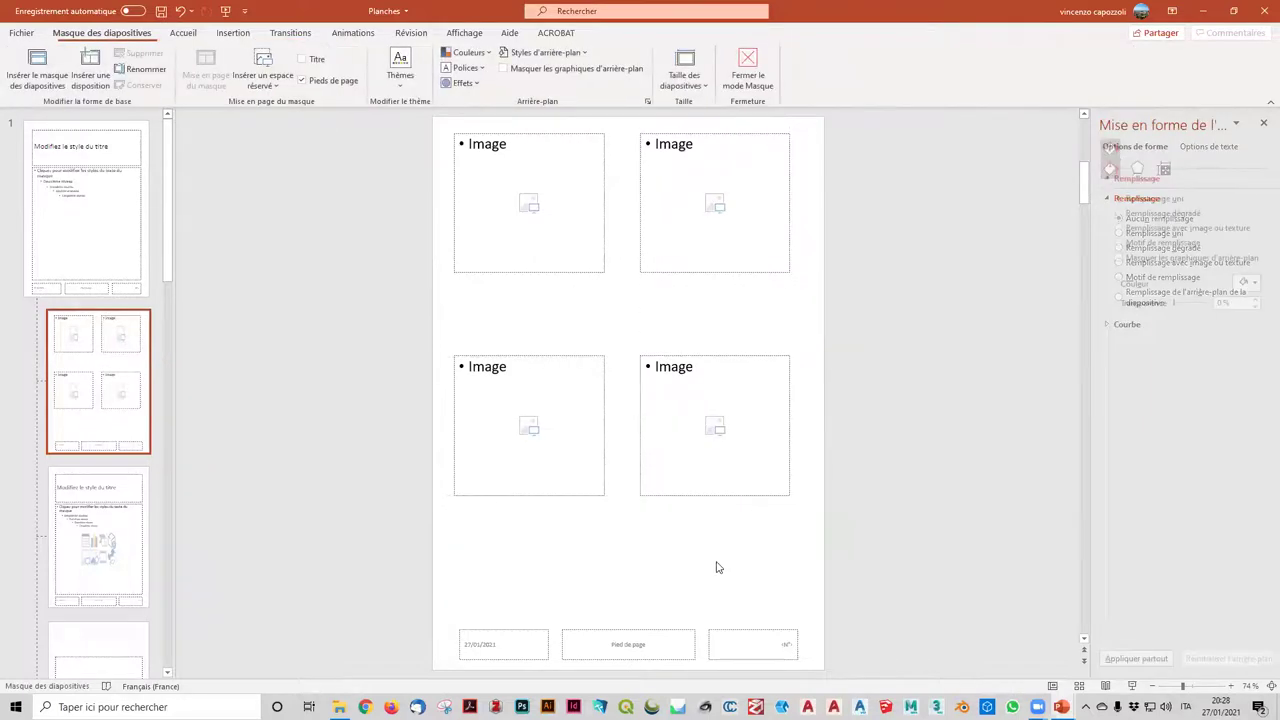
- Add a text placeholder under the top-left picture reading 'Légende' in Calibri (Corps) size 10
left_click(262, 85)
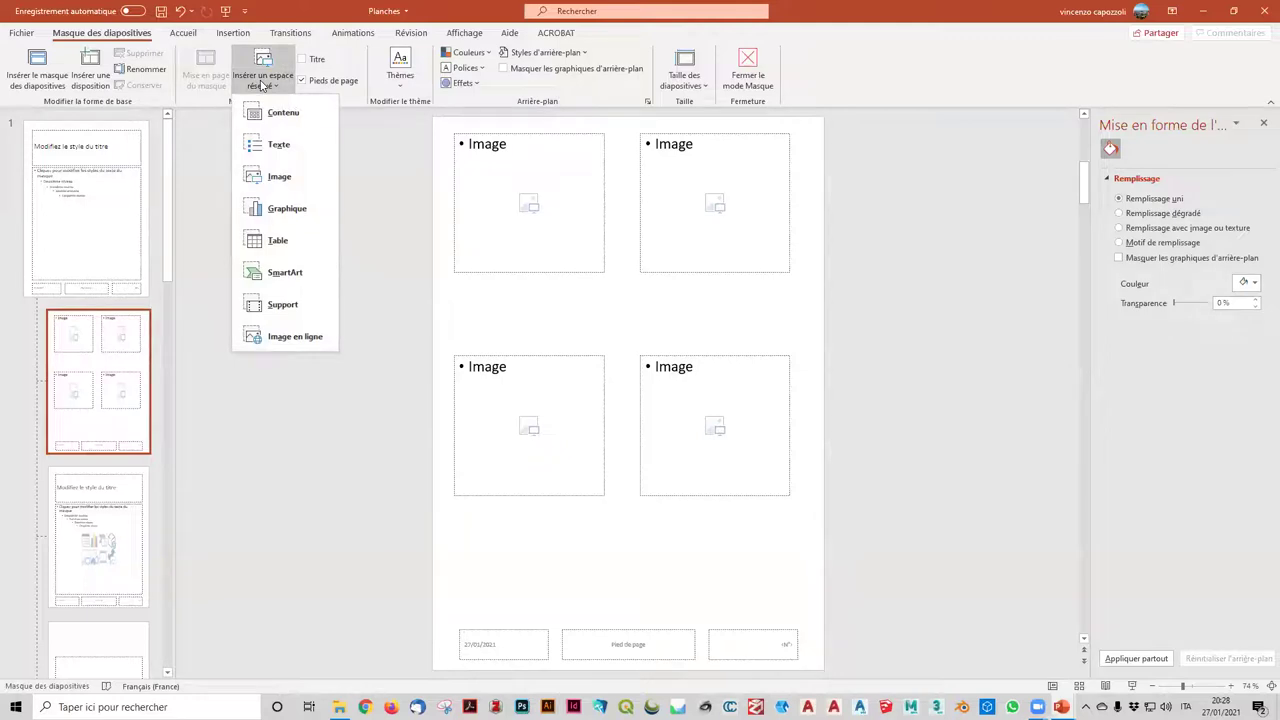
left_click(278, 145)
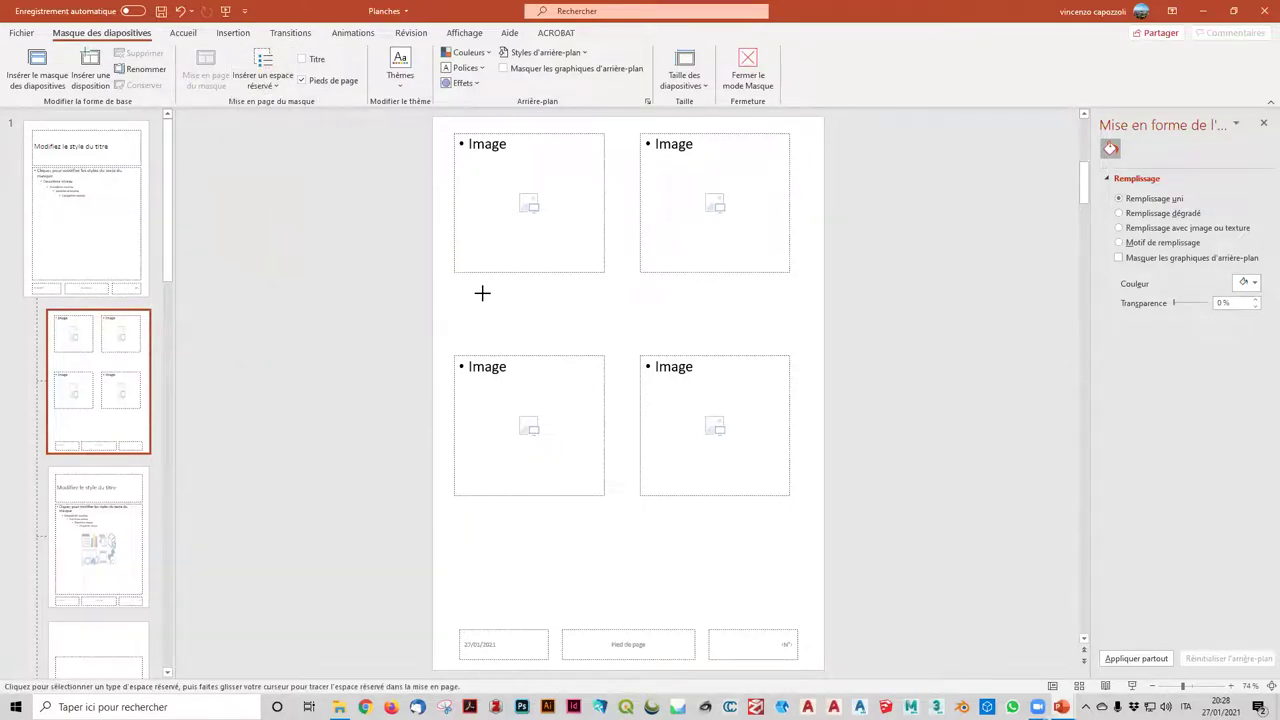
left_click_drag(454, 272, 606, 314)
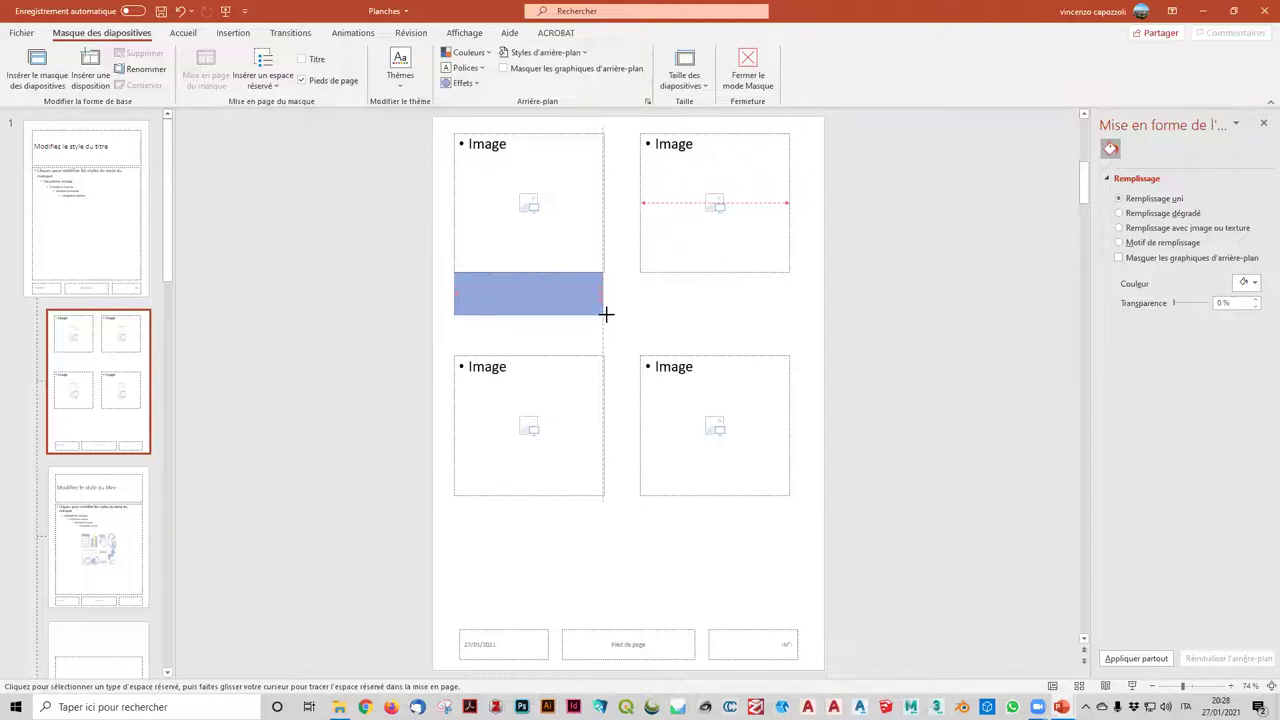
left_click_drag(606, 314, 604, 310)
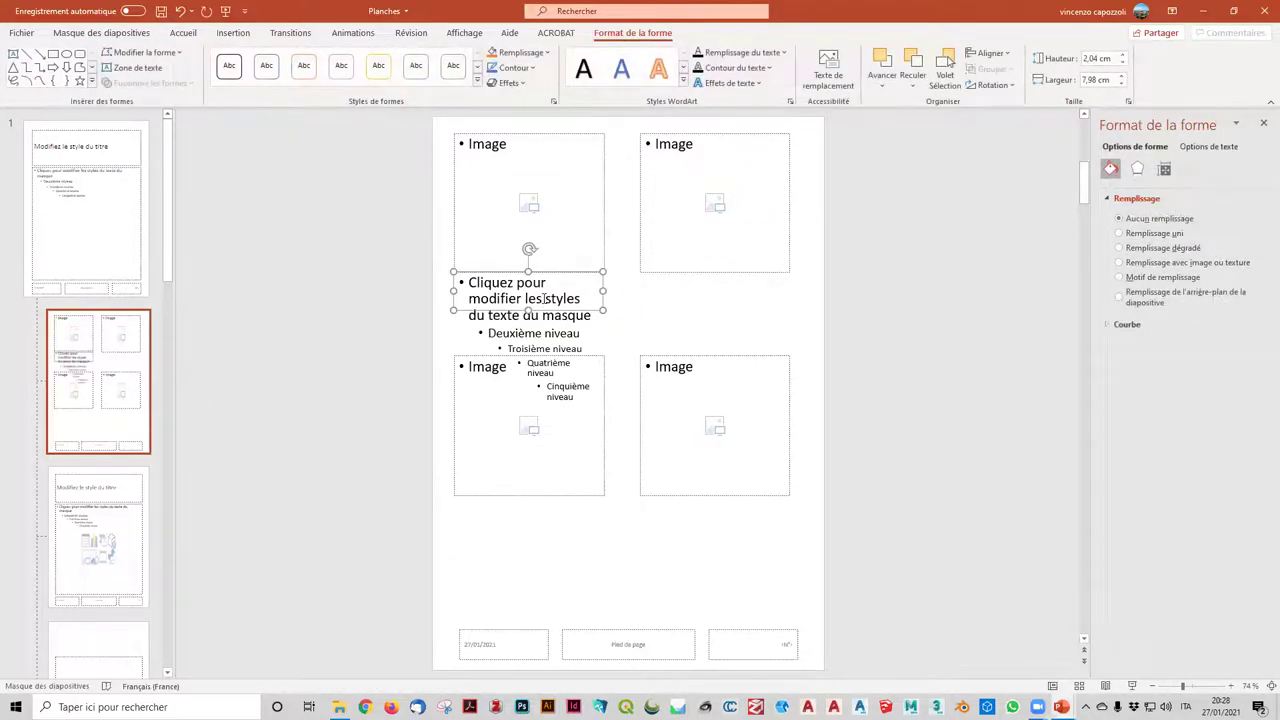
left_click_drag(467, 283, 696, 472)
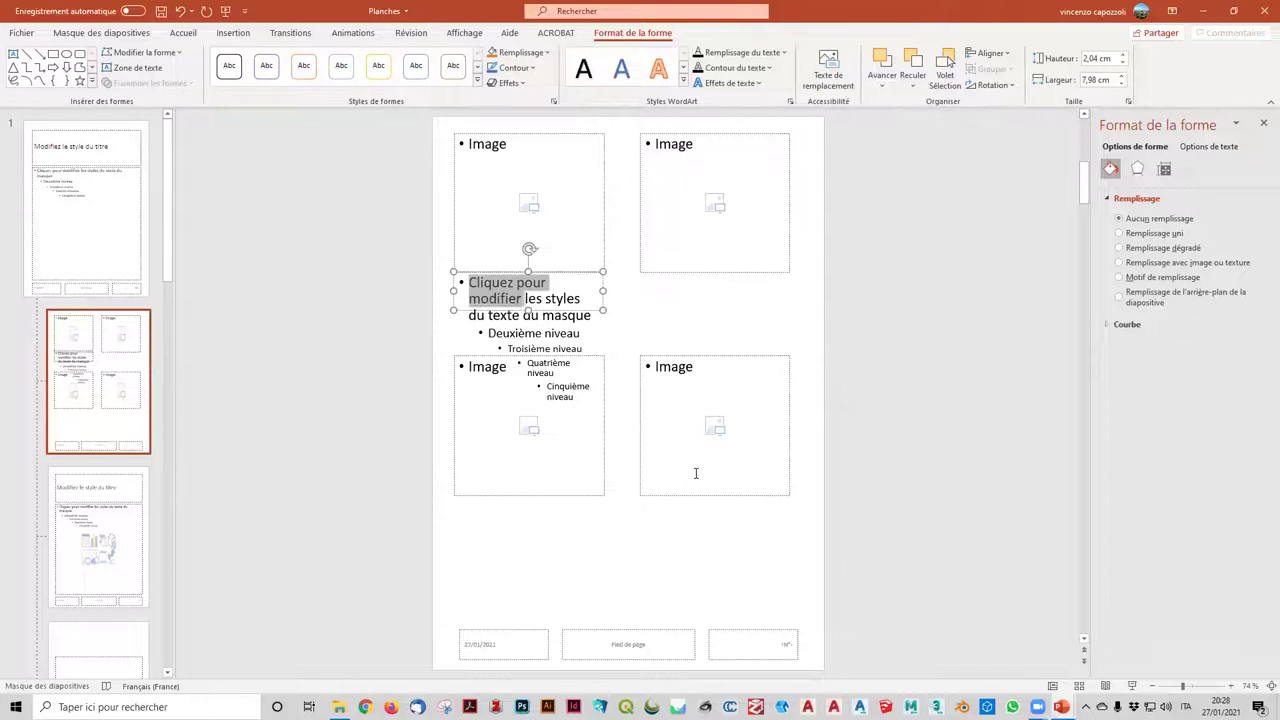
key("Delete")
type("L")
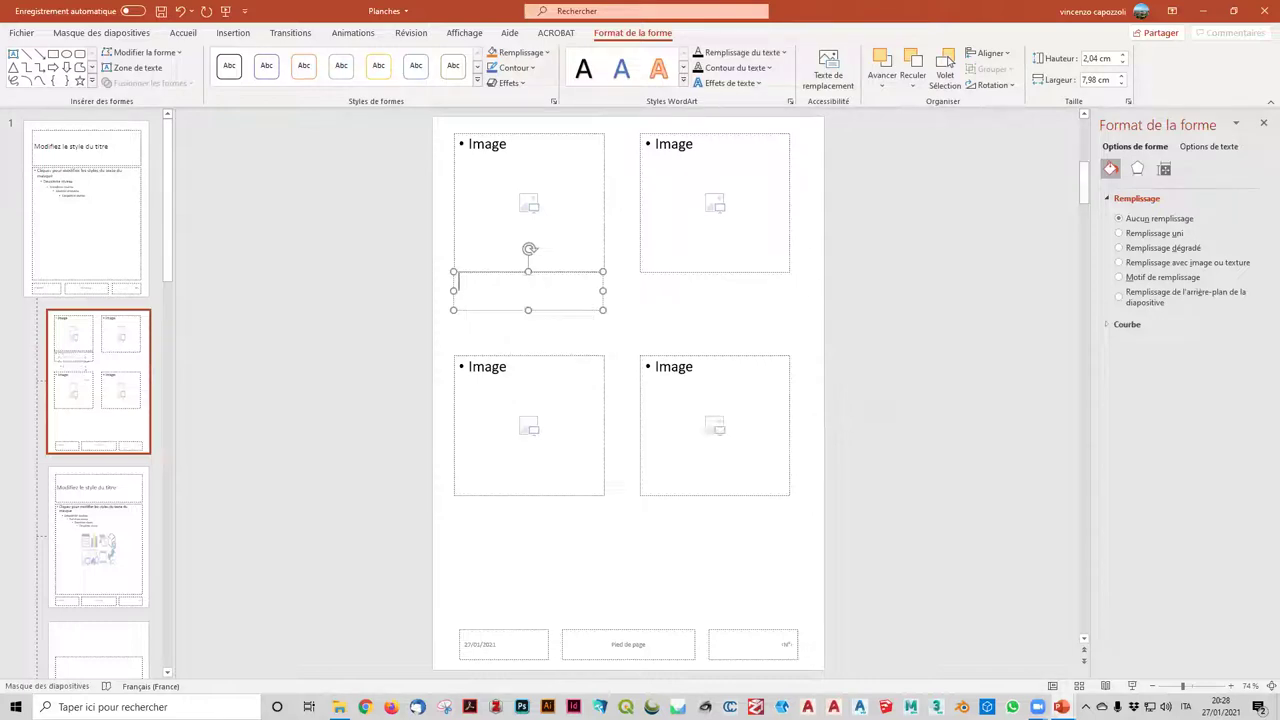
type("ége")
double_click(507, 283)
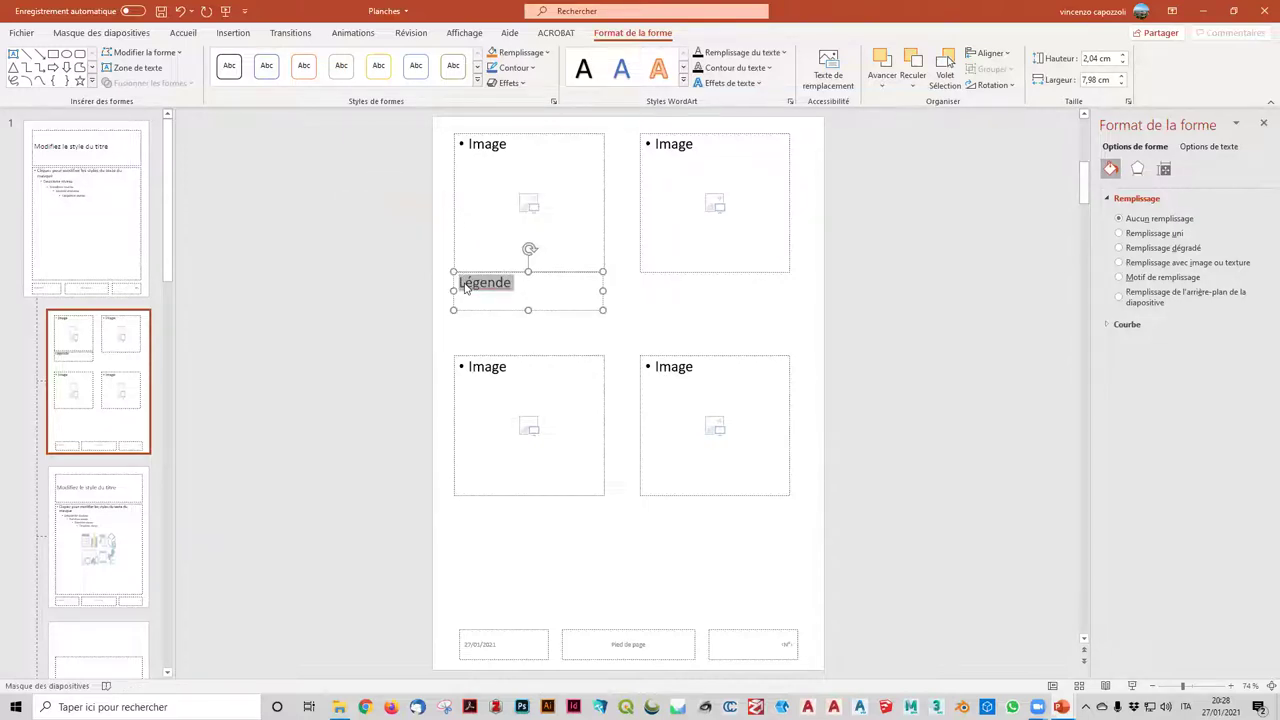
right_click(465, 288)
left_click(556, 242)
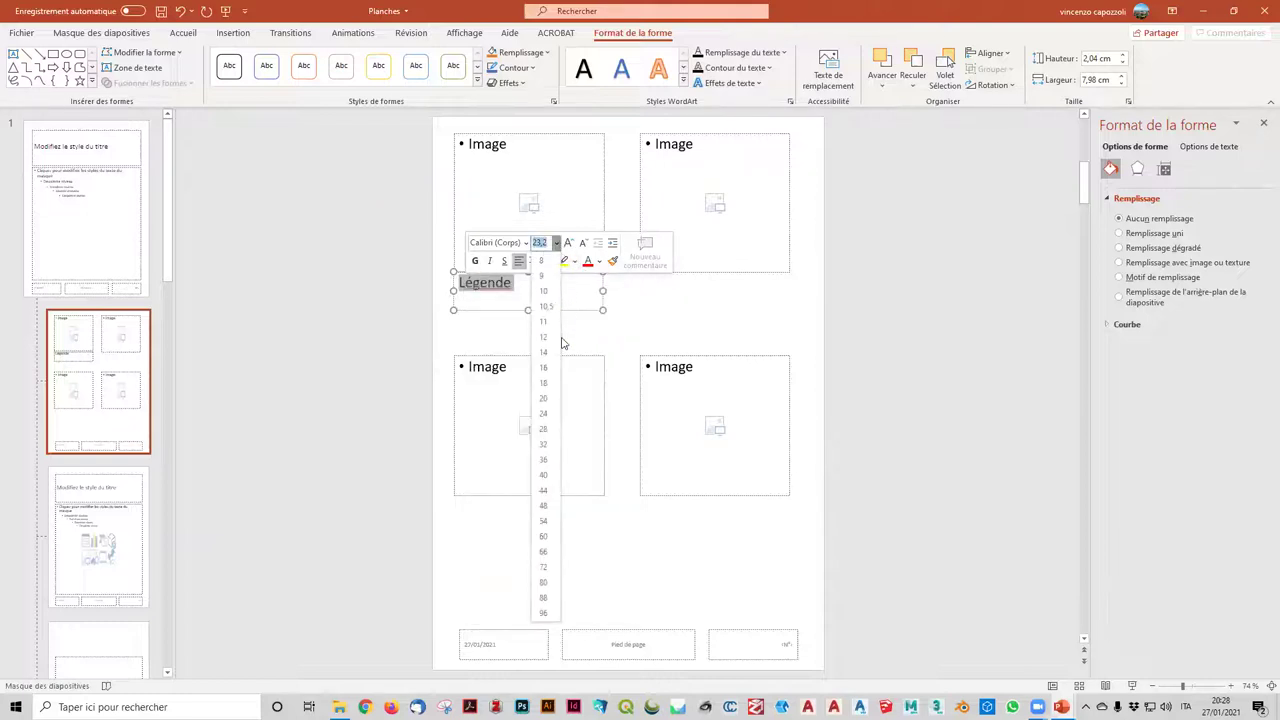
left_click(543, 291)
left_click(526, 243)
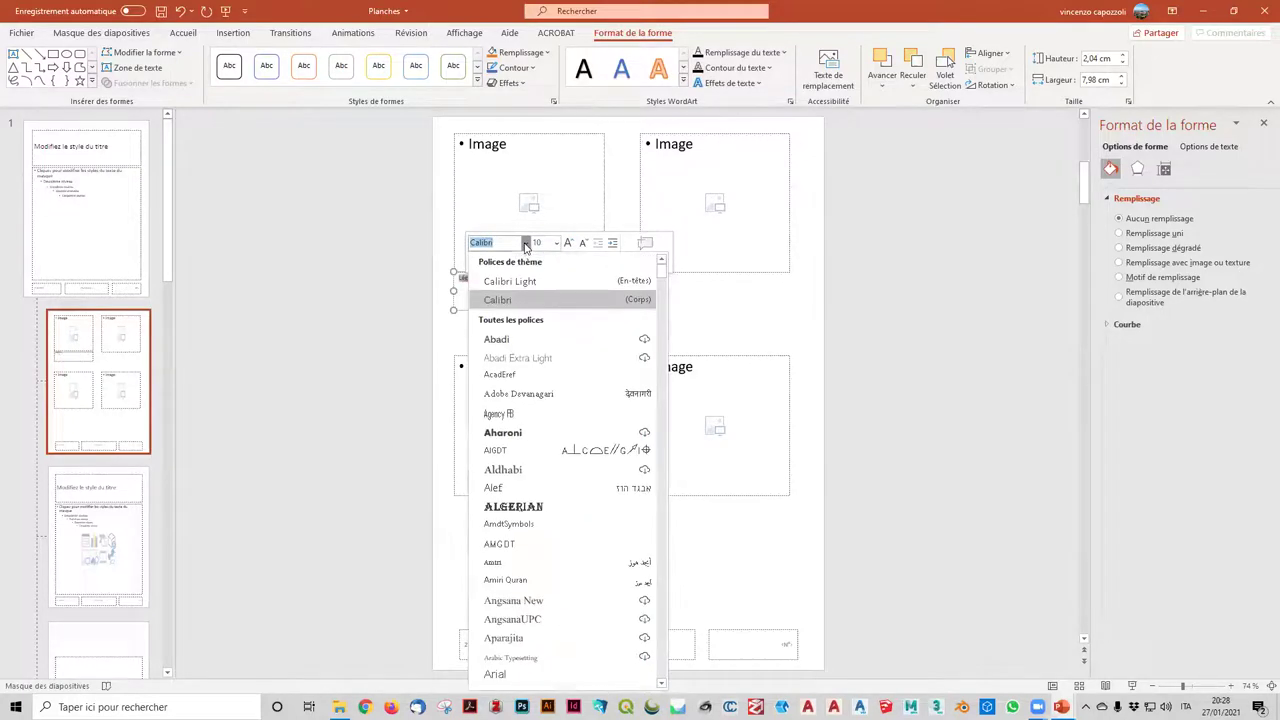
left_click(517, 300)
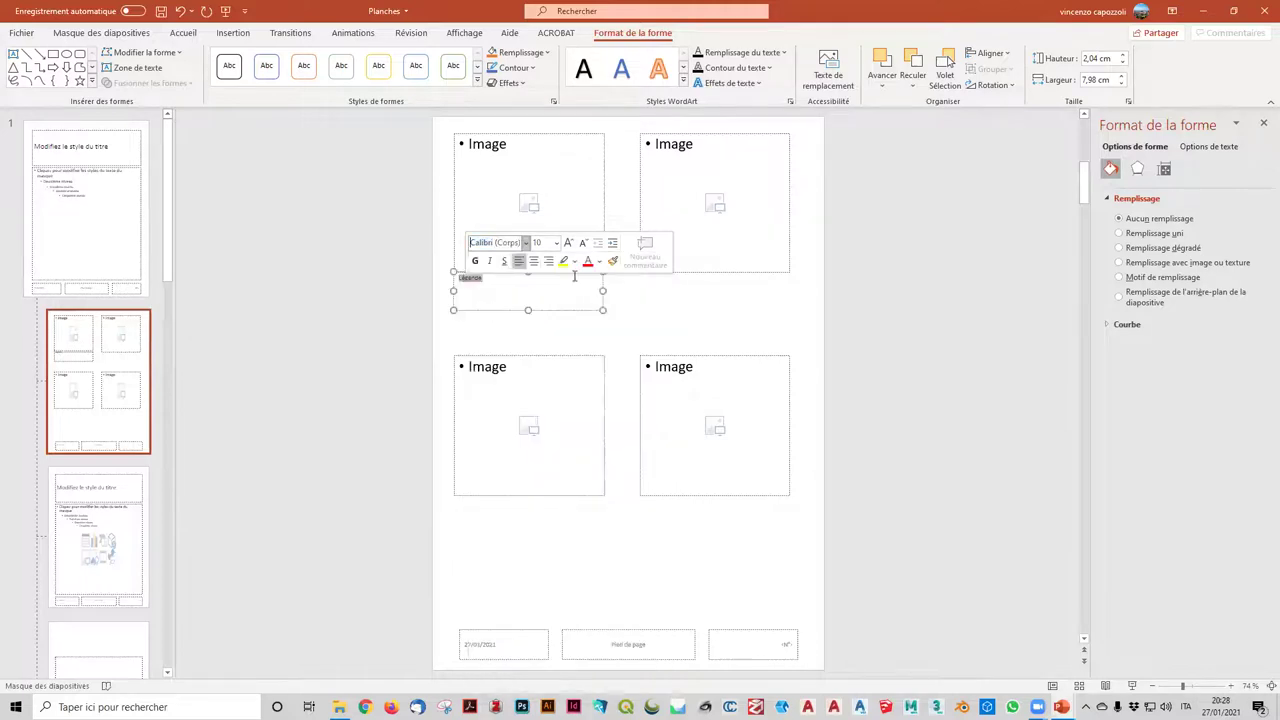
left_click(529, 311)
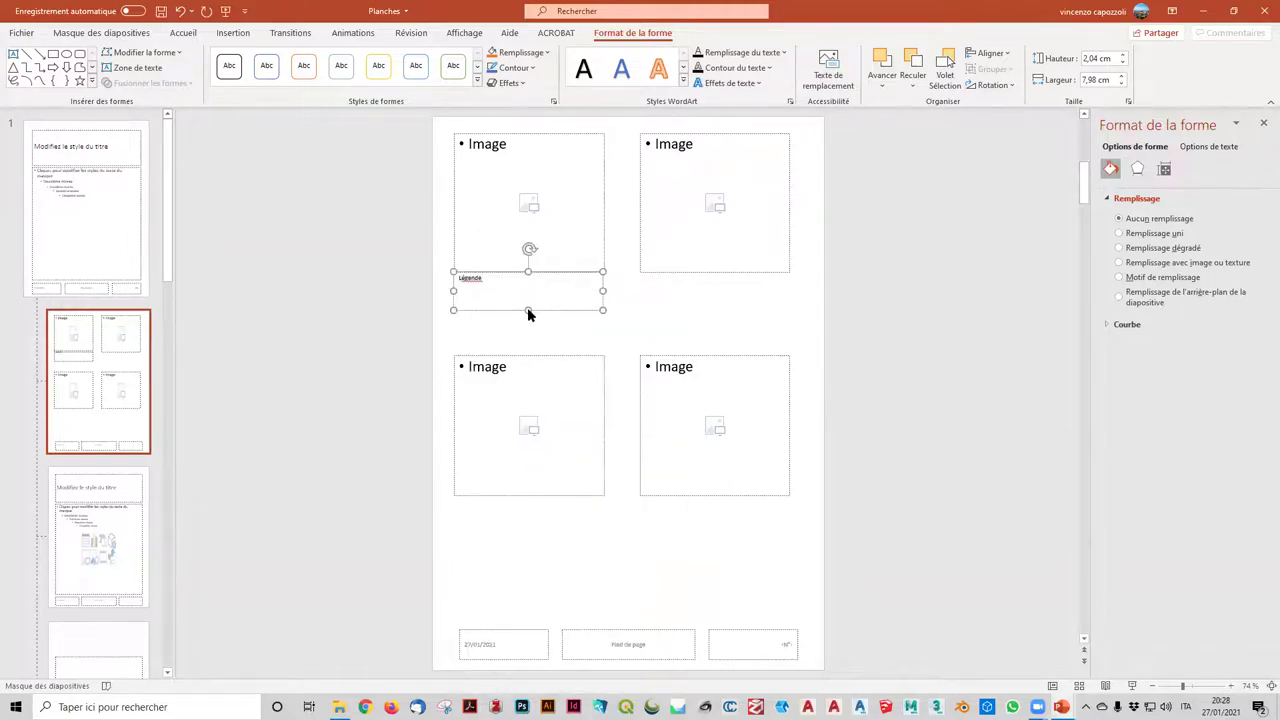
- Copy the Légende caption under the top-right picture, then under both bottom pictures
key("ctrl+v")
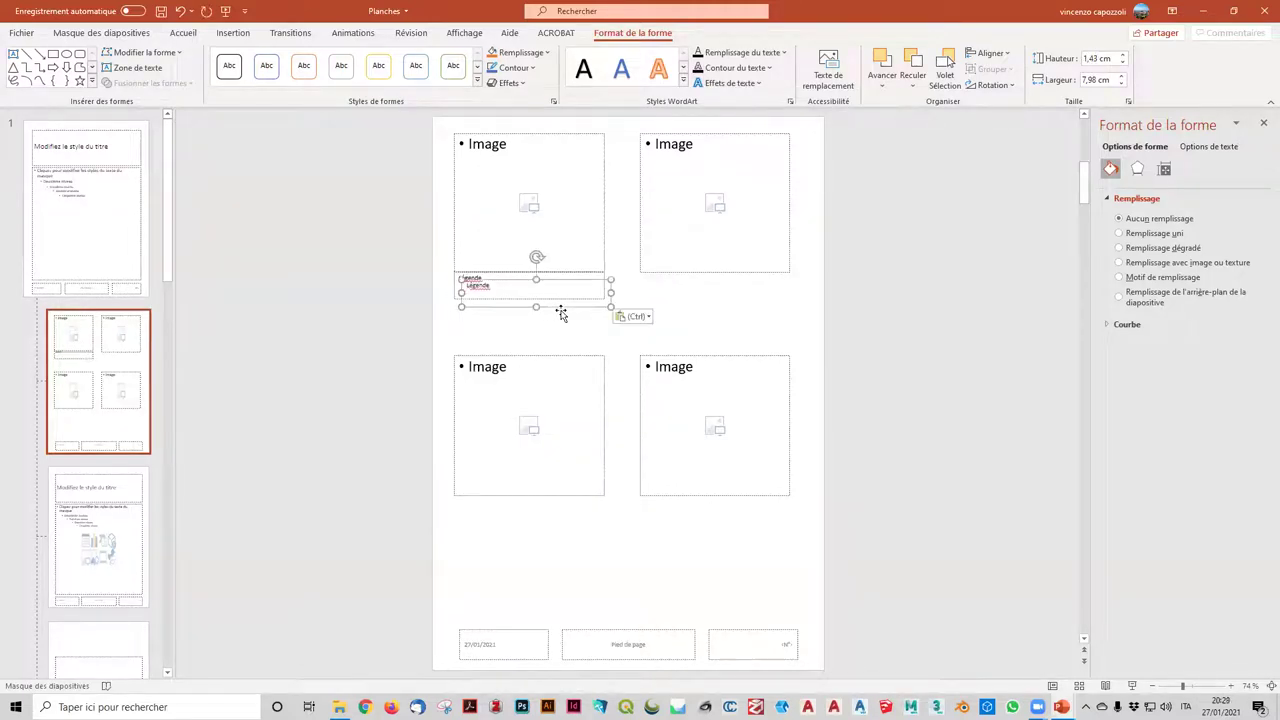
left_click_drag(583, 297, 748, 303)
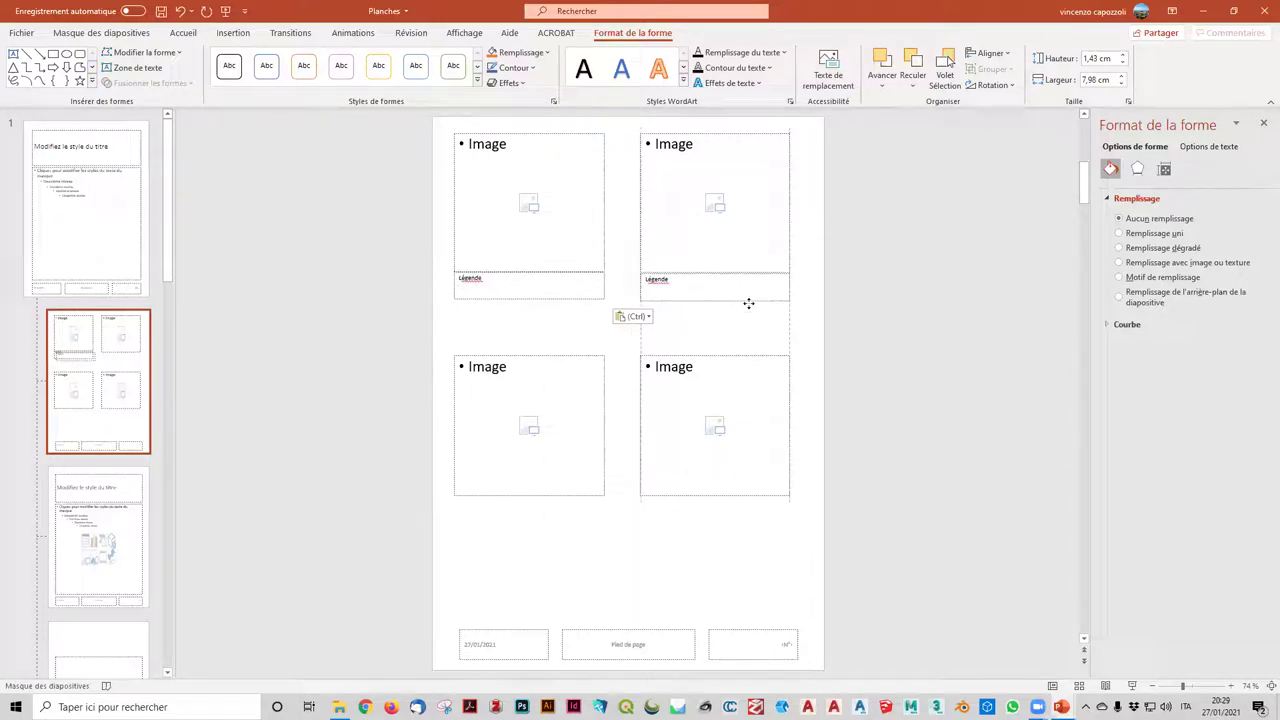
left_click(588, 300, "shift")
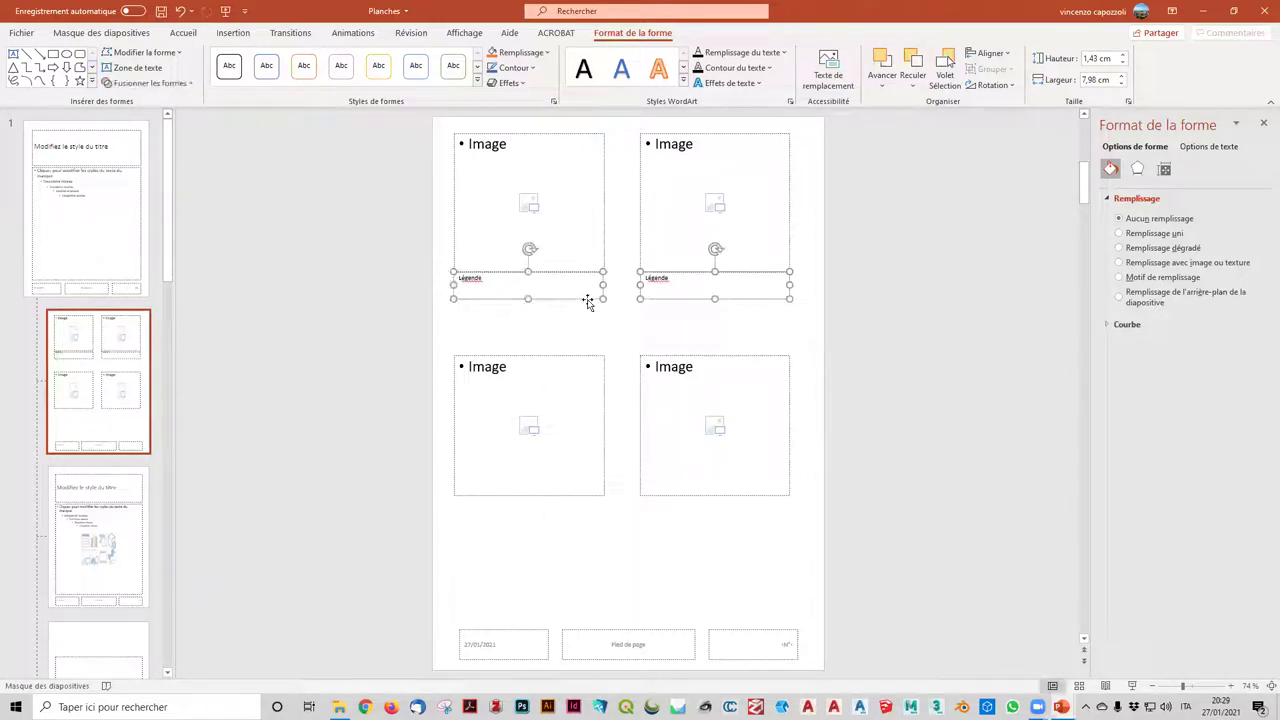
key("ctrl+v")
mouse_move(660, 300)
left_mouse_down()
mouse_move(654, 546)
mouse_move(660, 517)
left_mouse_up()
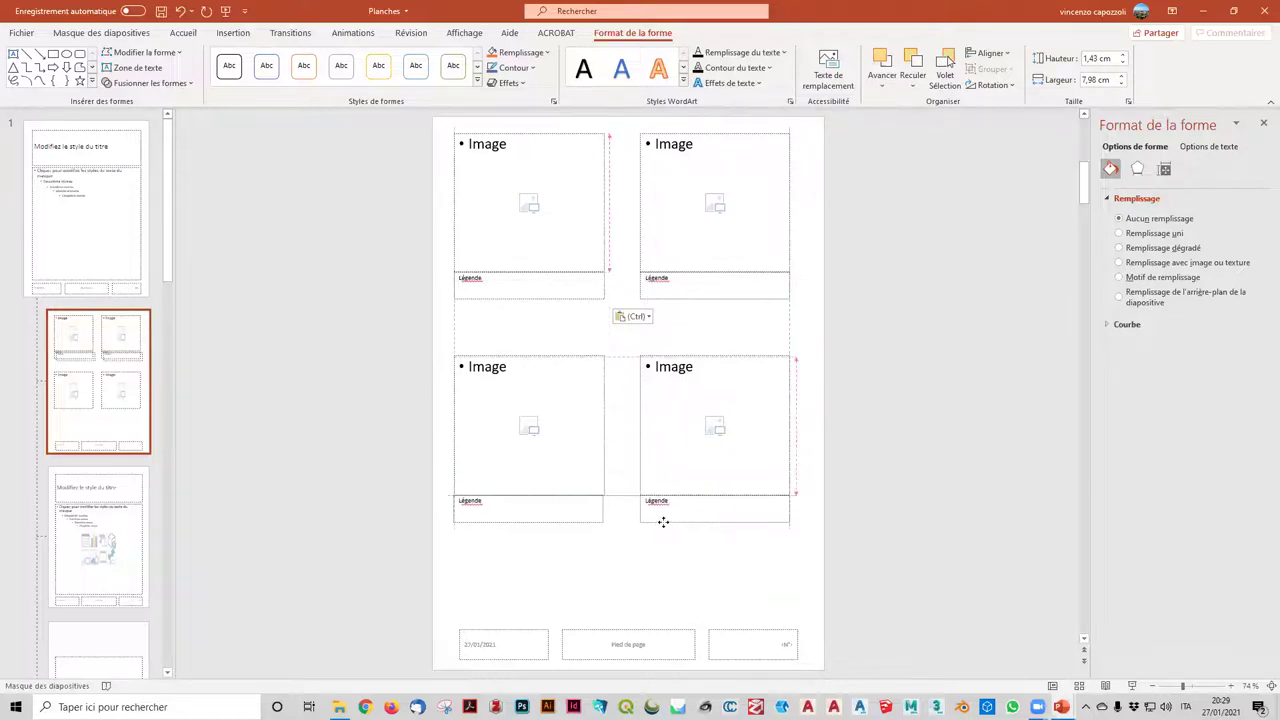
left_click(911, 520)
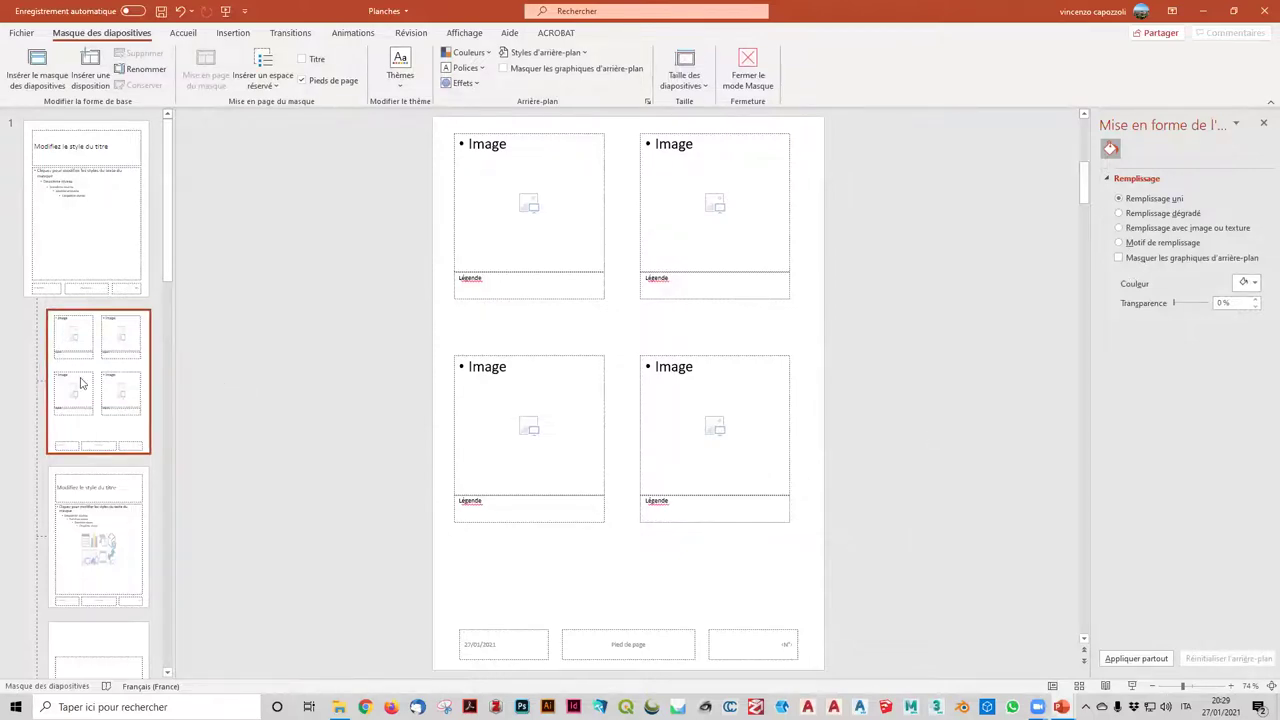
- Rename the layout to '4 images' and scroll through the layout list to check it
left_click(140, 69)
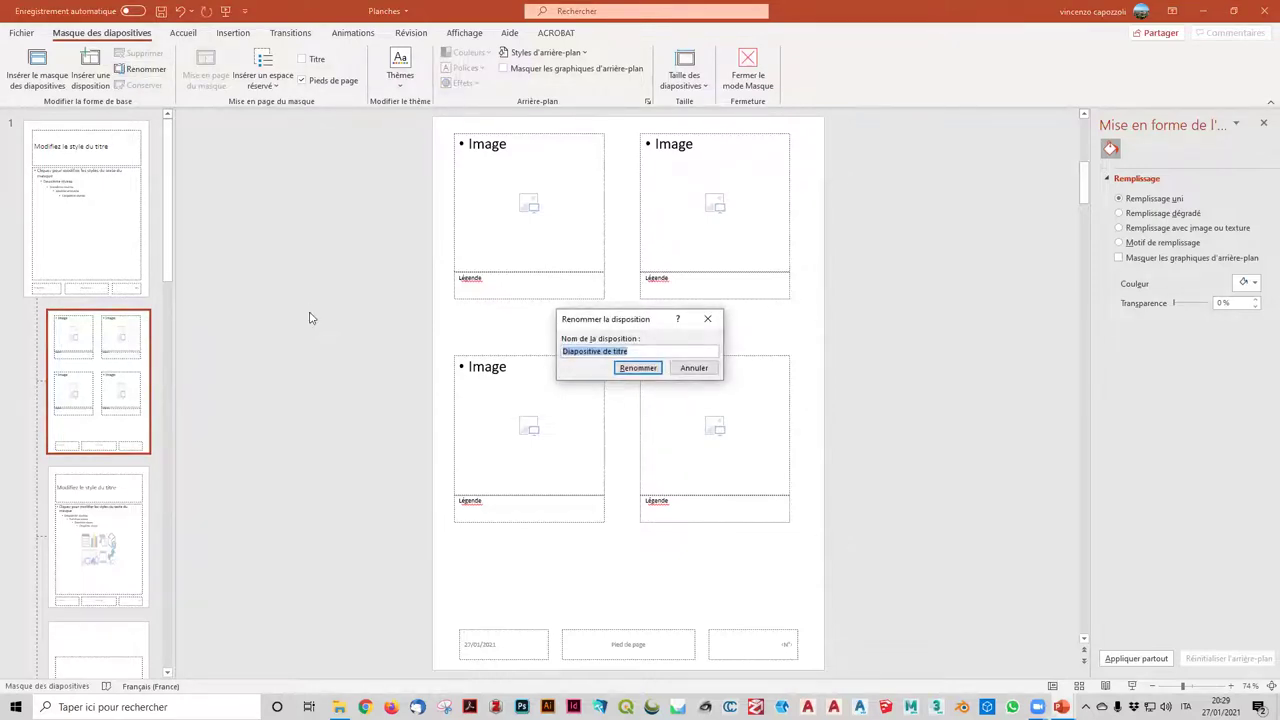
type("4 images")
key("Return")
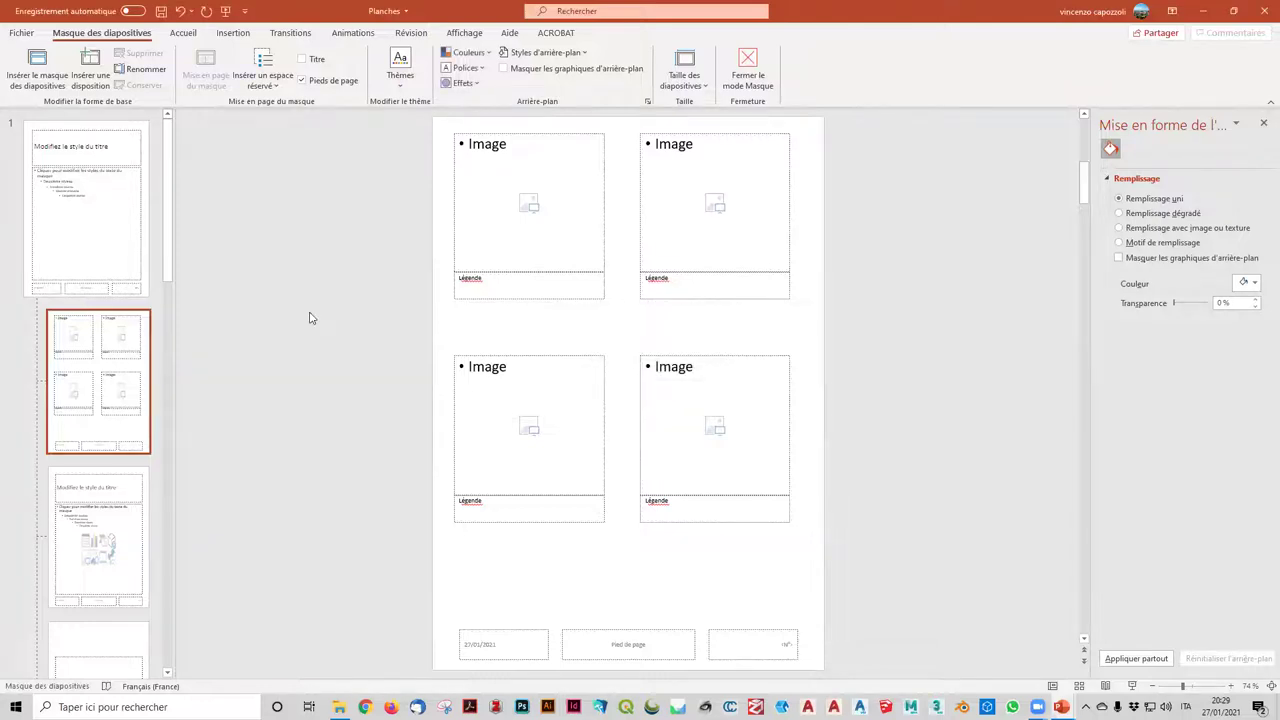
scroll(2, 494, "down", 3)
scroll(2, 494, "down", 2)
scroll(2, 494, "down", 2)
scroll(2, 494, "down", 2)
scroll(4, 492, "up", 5)
scroll(6, 490, "up", 5)
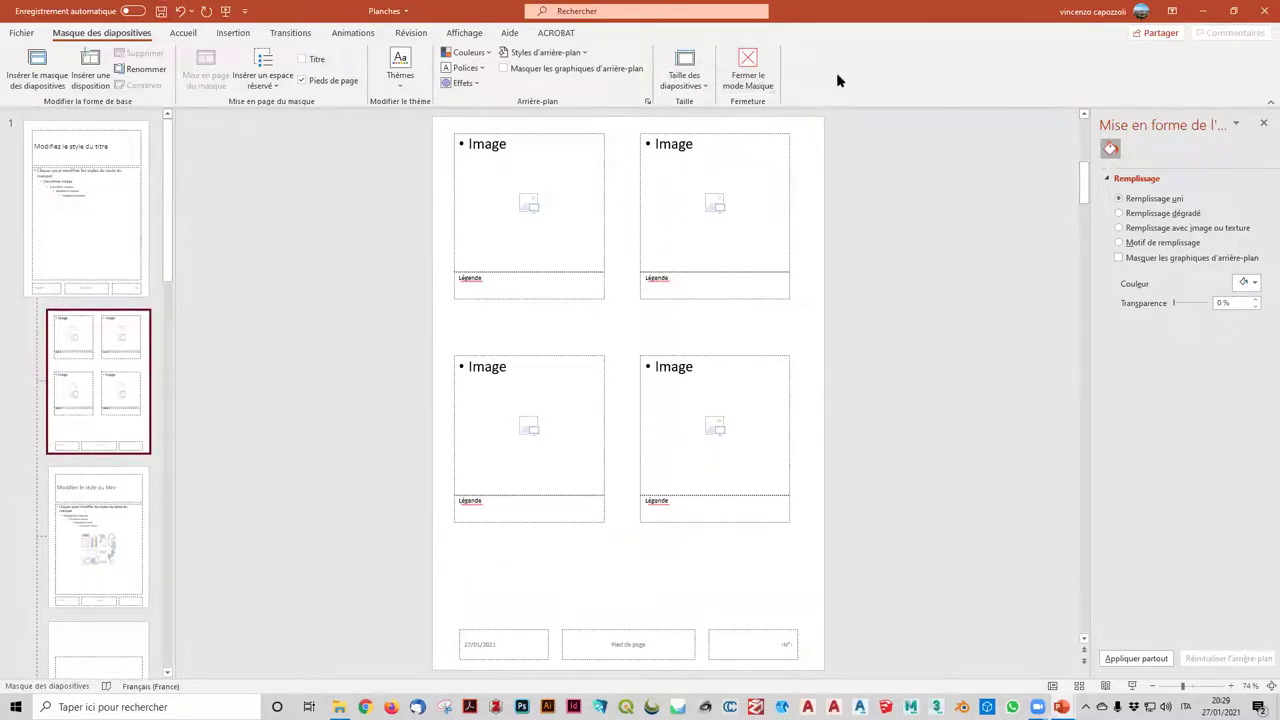
- Close master view and add a second slide using the '4 images' layout
left_click(749, 72)
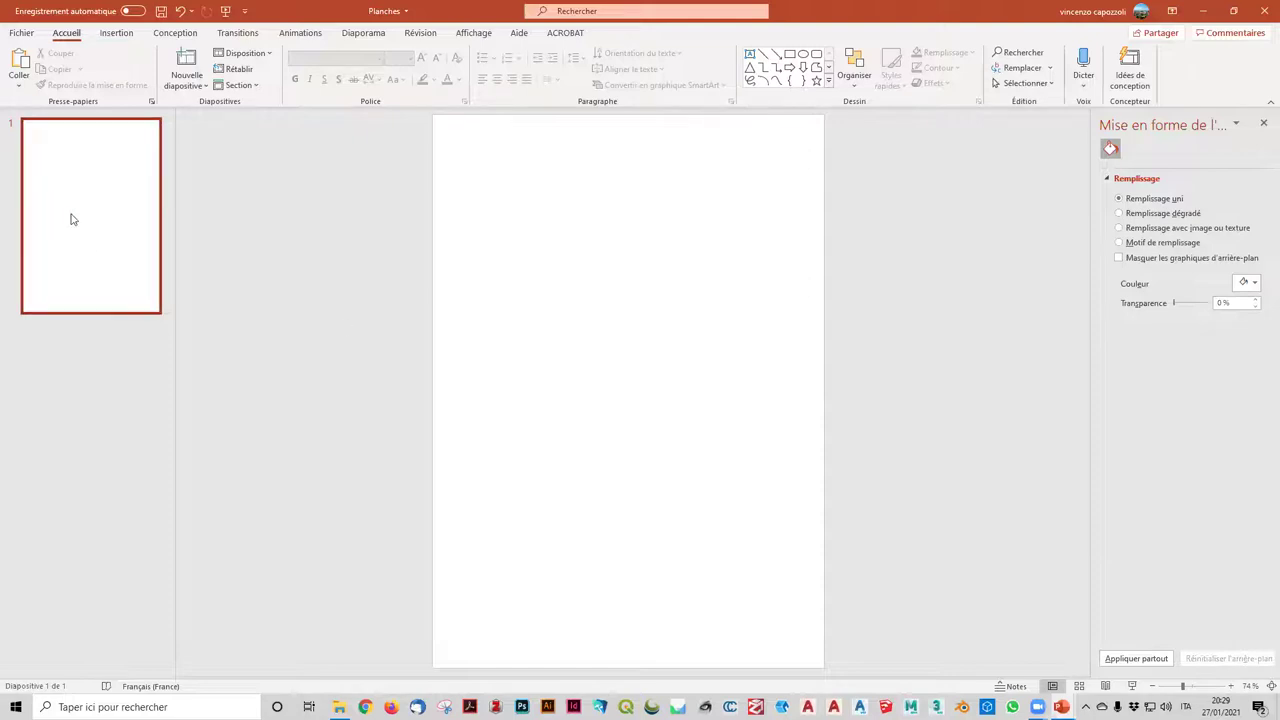
left_click(187, 86)
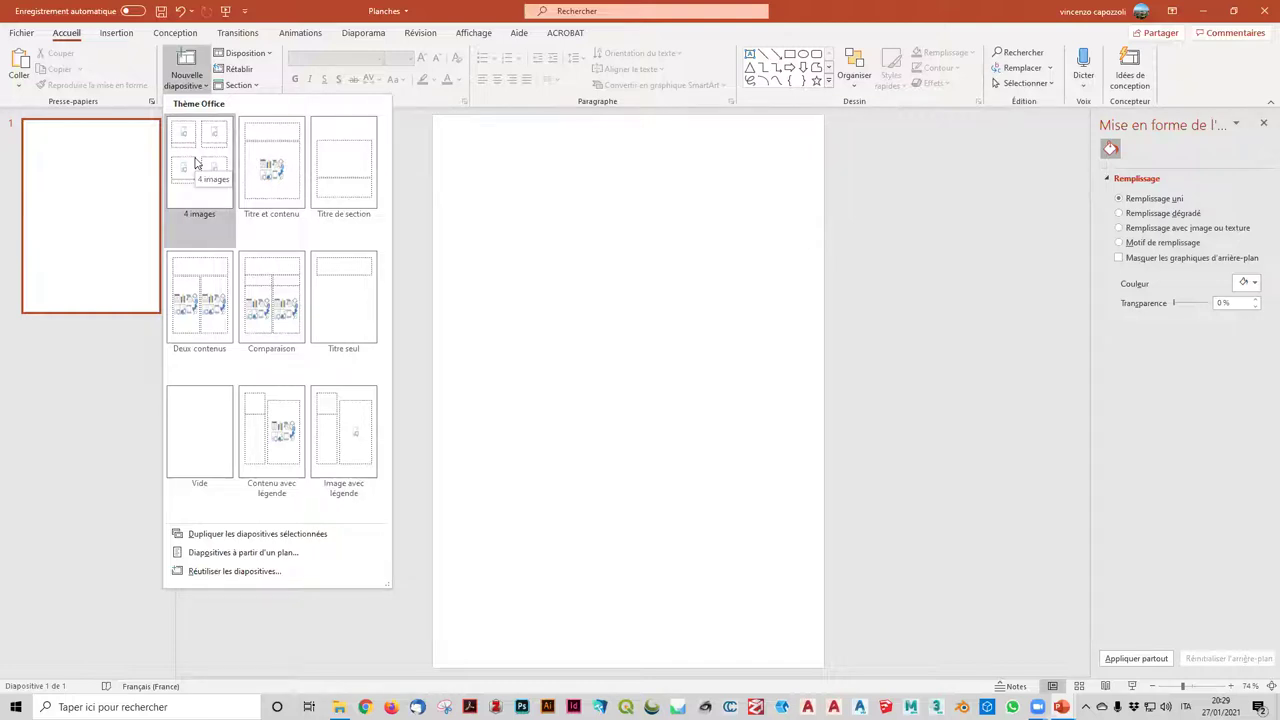
left_click(197, 163)
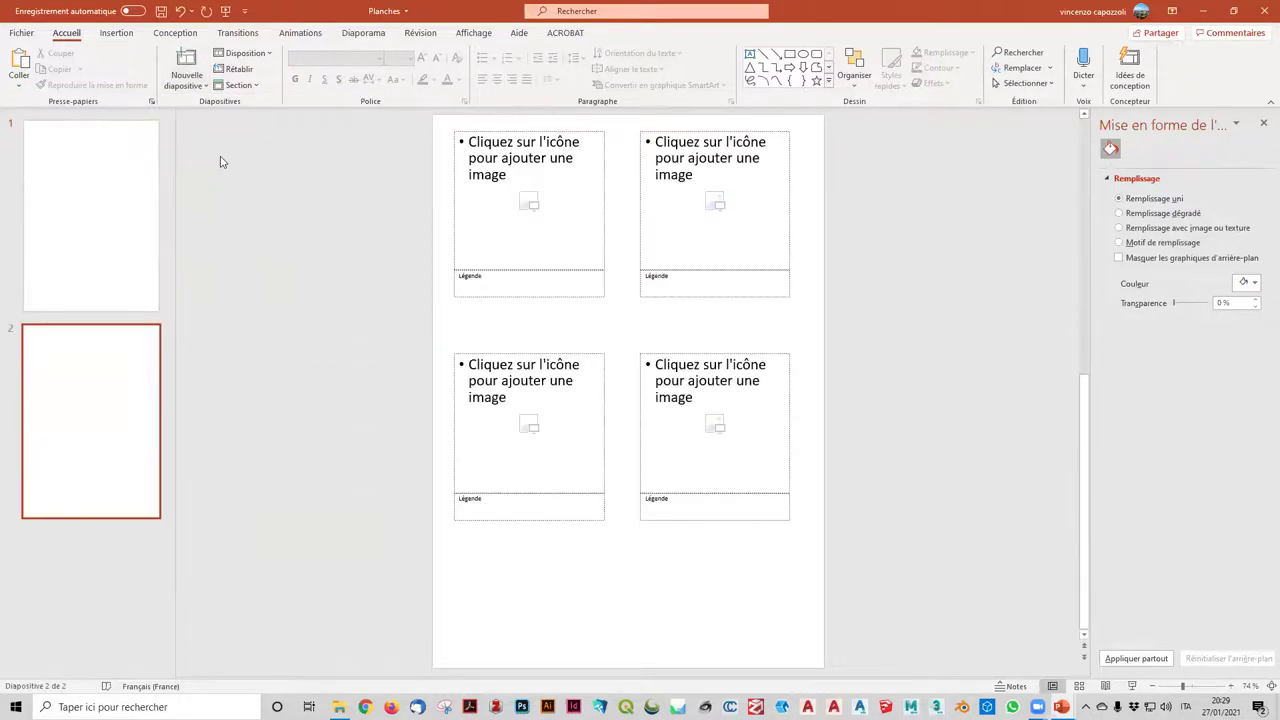
left_click(595, 209)
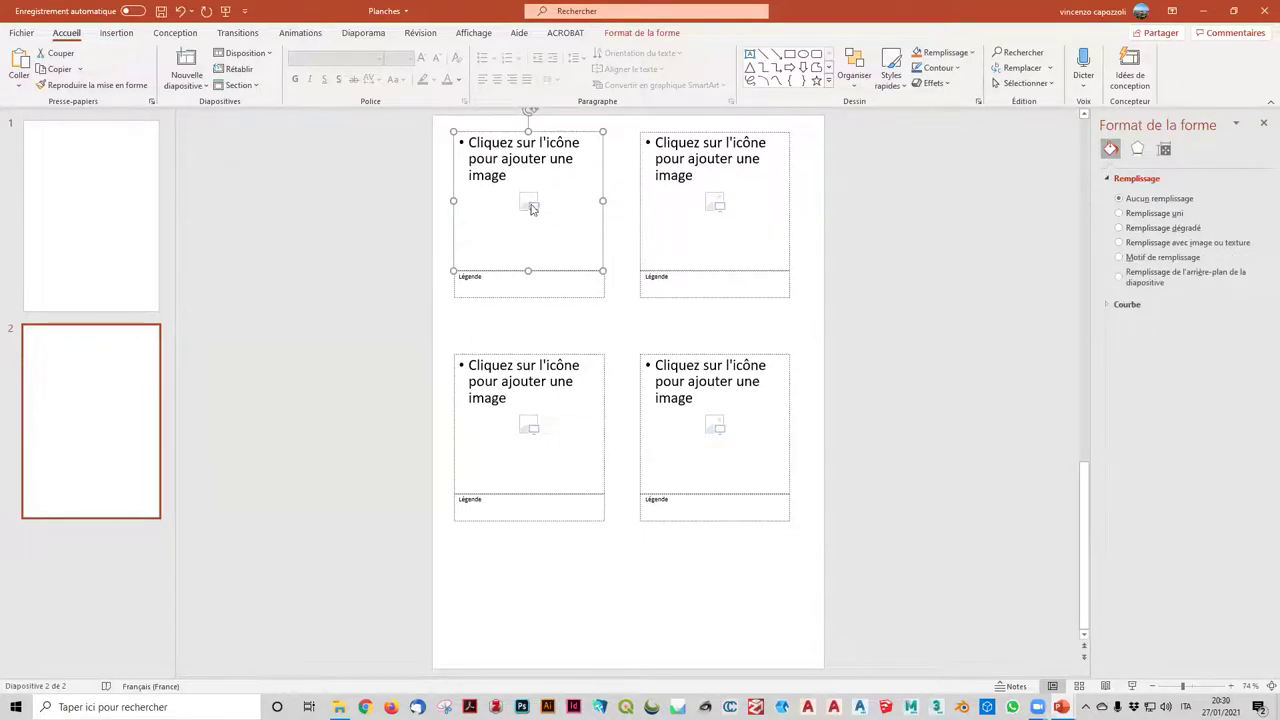
- Insert figura_4 from Bureau > Mise_en_page > documentation > images into the top-left placeholder
left_click(530, 205)
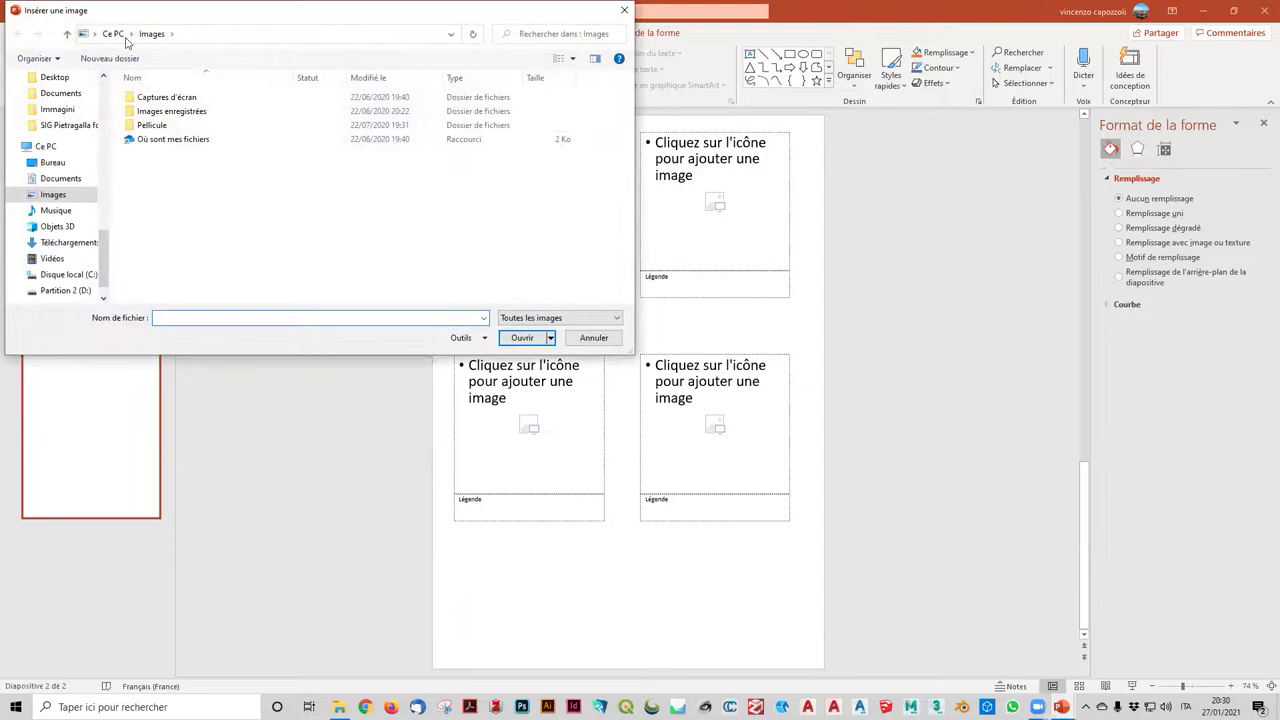
left_click(60, 163)
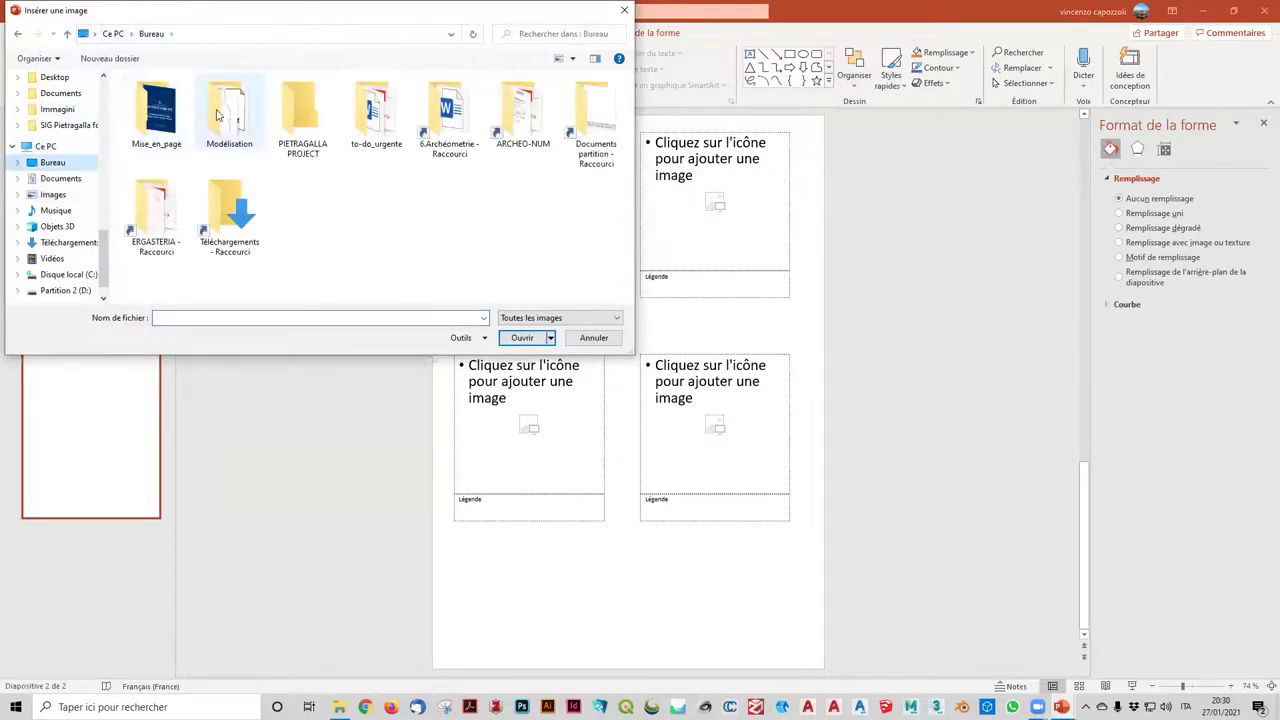
double_click(157, 110)
double_click(160, 97)
double_click(168, 98)
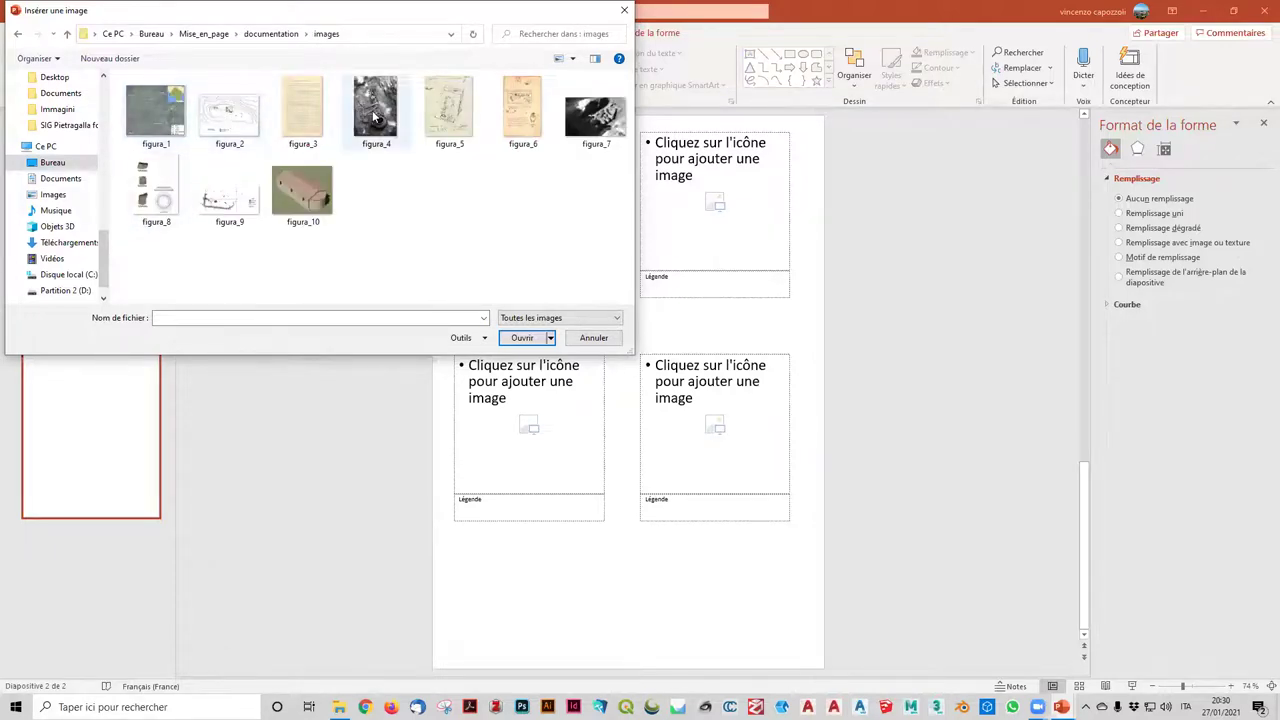
left_click(375, 117)
left_click(522, 337)
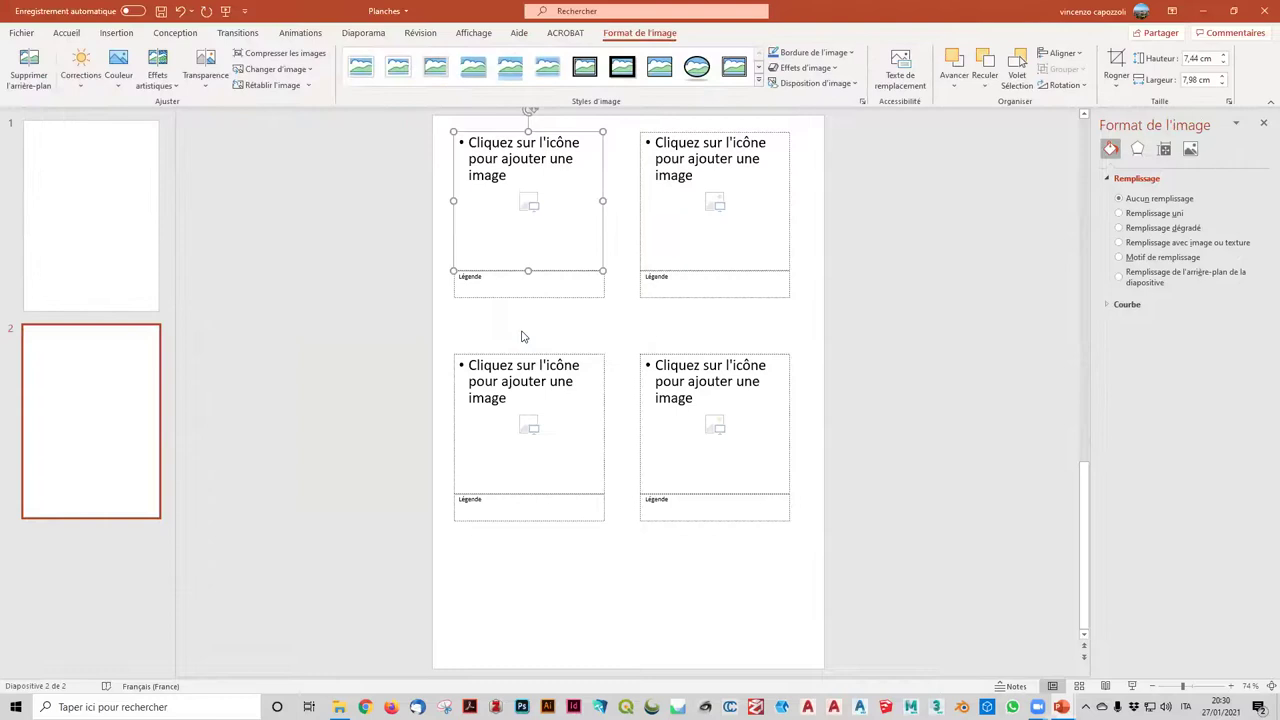
left_click(521, 337)
- Cancel a picture insert for the top-right placeholder and reselect the top-left photo
left_click(712, 206)
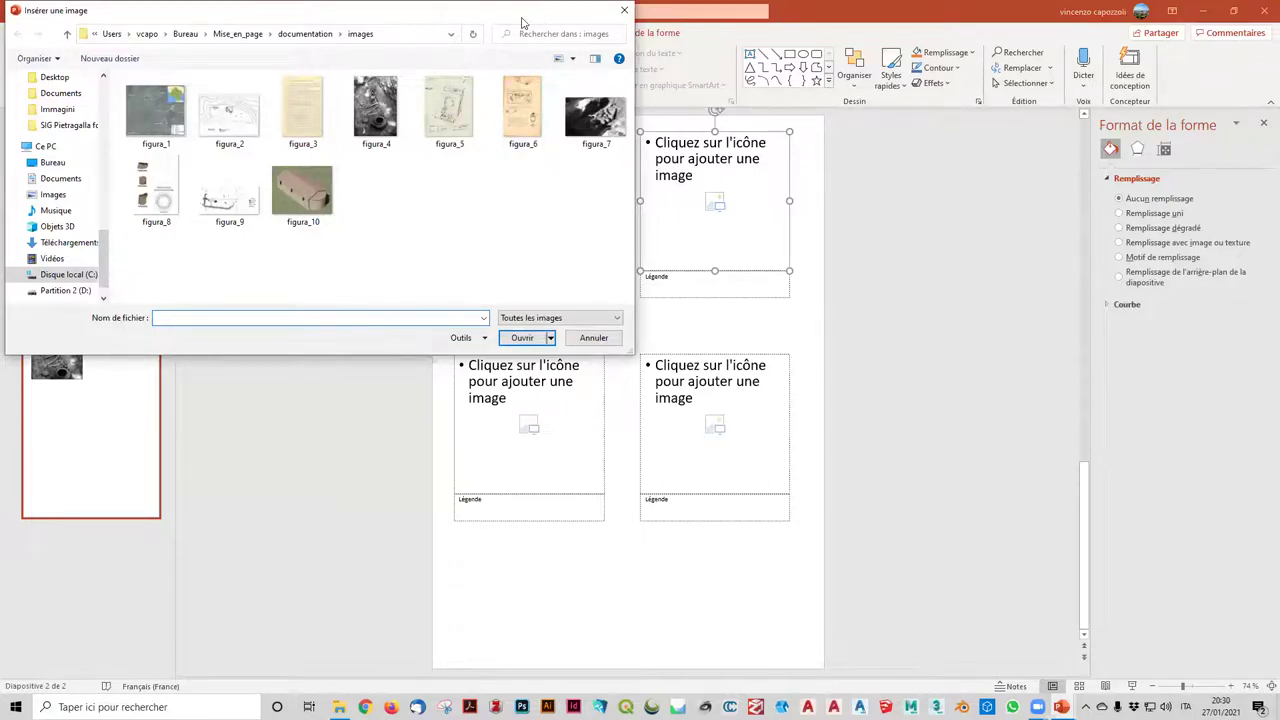
left_click_drag(521, 22, 658, 244)
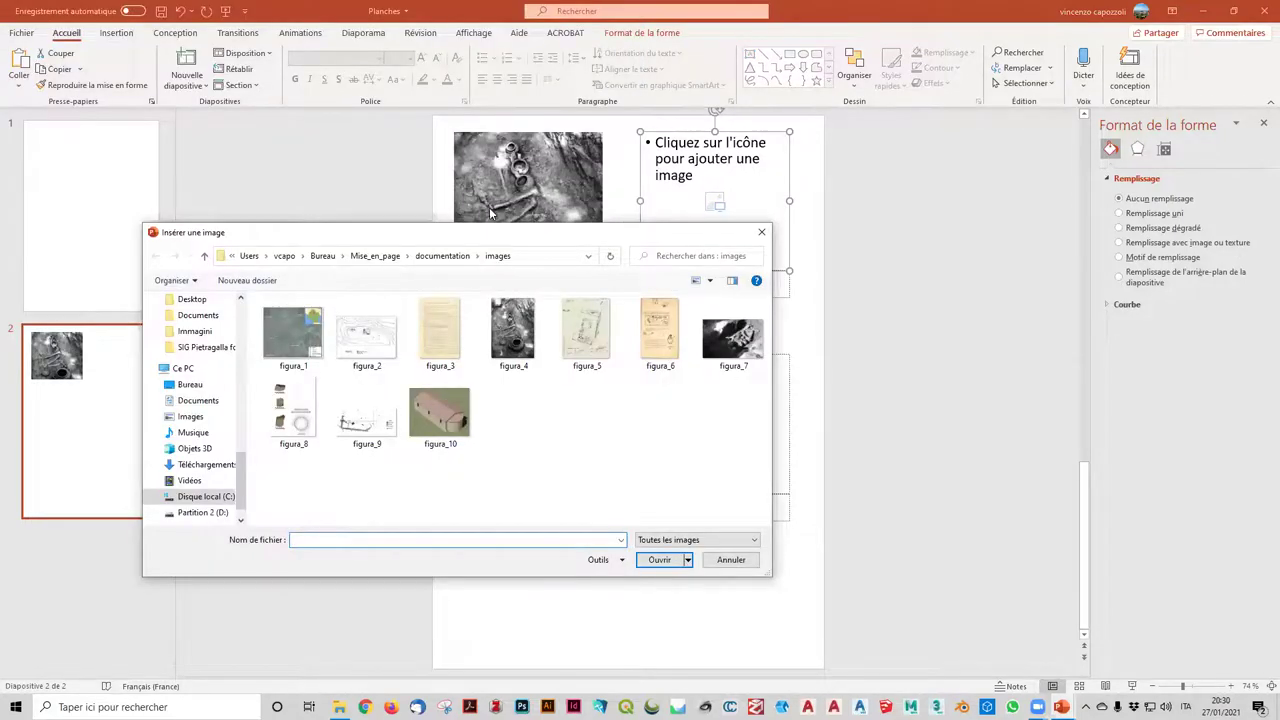
left_click(761, 232)
left_click(486, 188)
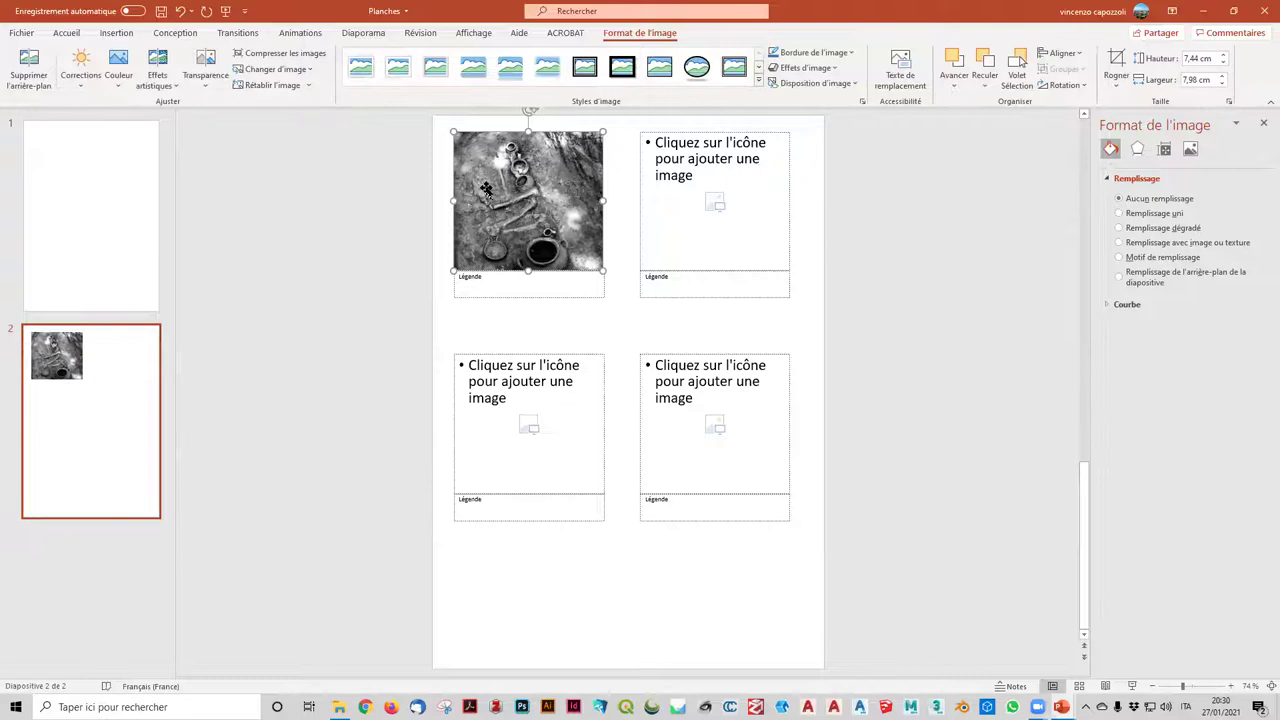
- Reset the top-left photo to its original proportions with Rétablir la taille de l'image
left_click(308, 86)
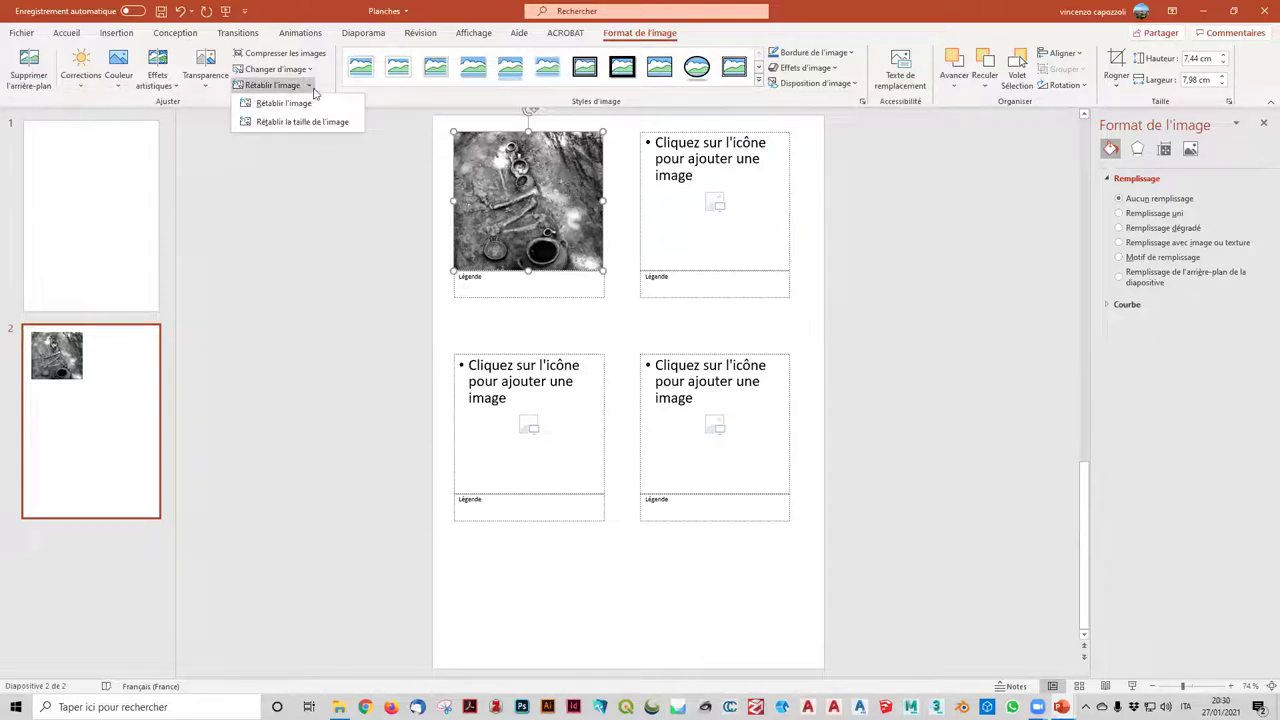
left_click(307, 124)
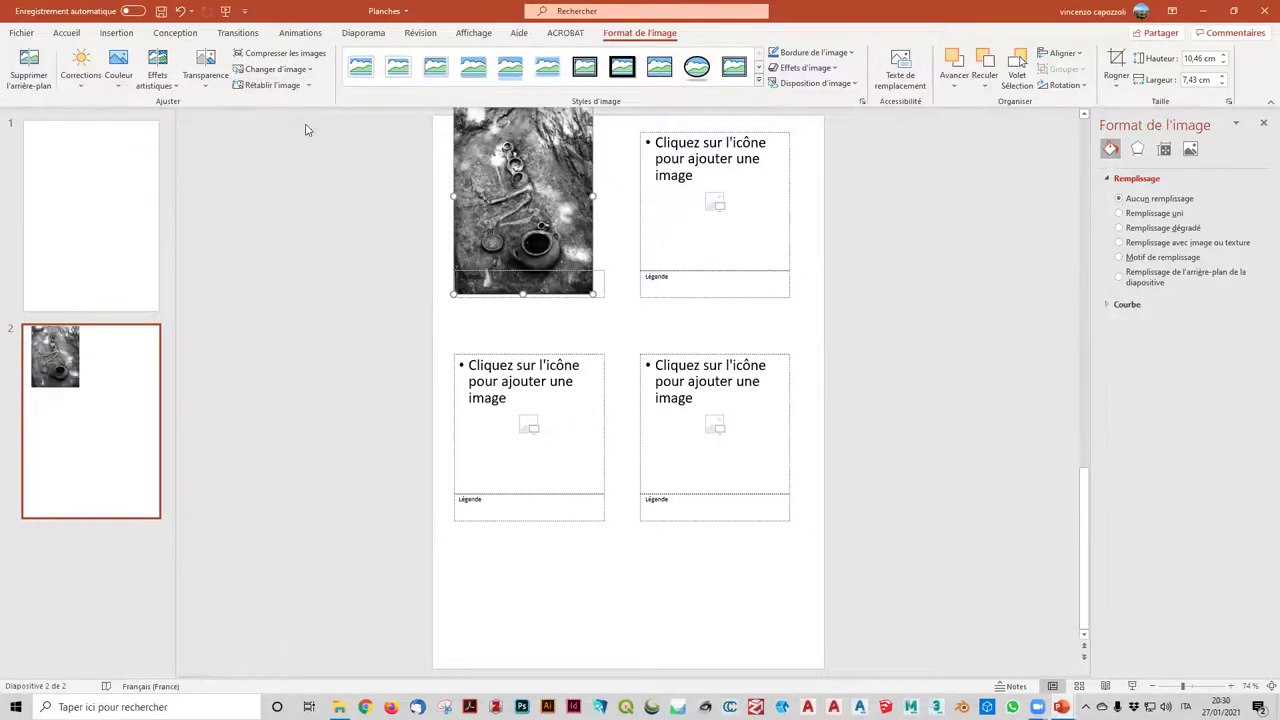
left_click(309, 85)
left_click(300, 104)
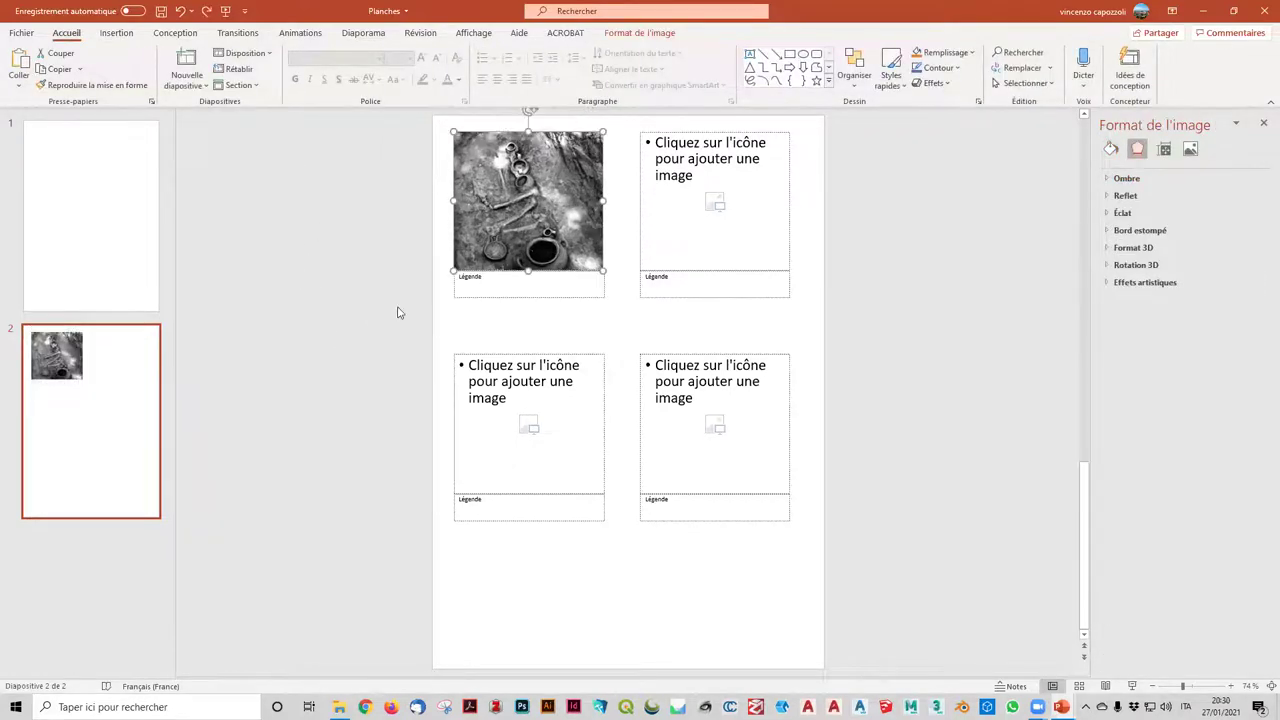
mouse_move(528, 270)
left_mouse_down()
mouse_move(528, 306)
mouse_move(540, 271)
left_mouse_up()
double_click(551, 246)
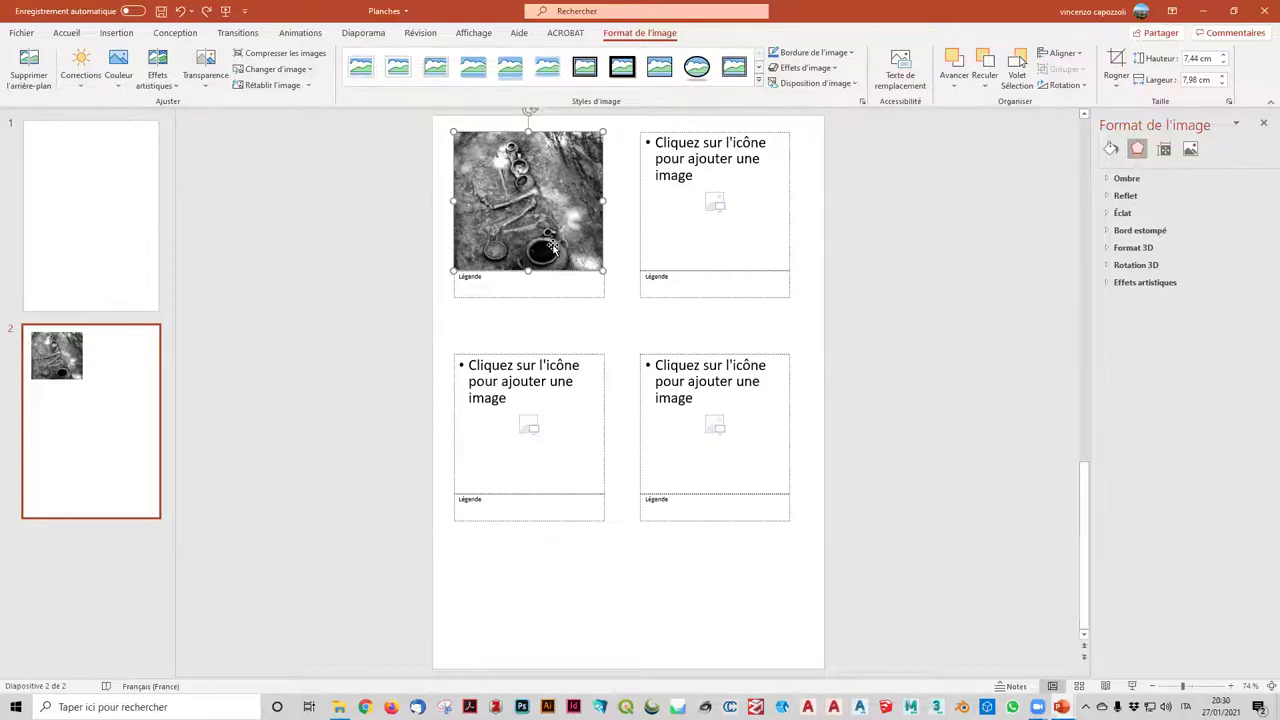
left_click(308, 87)
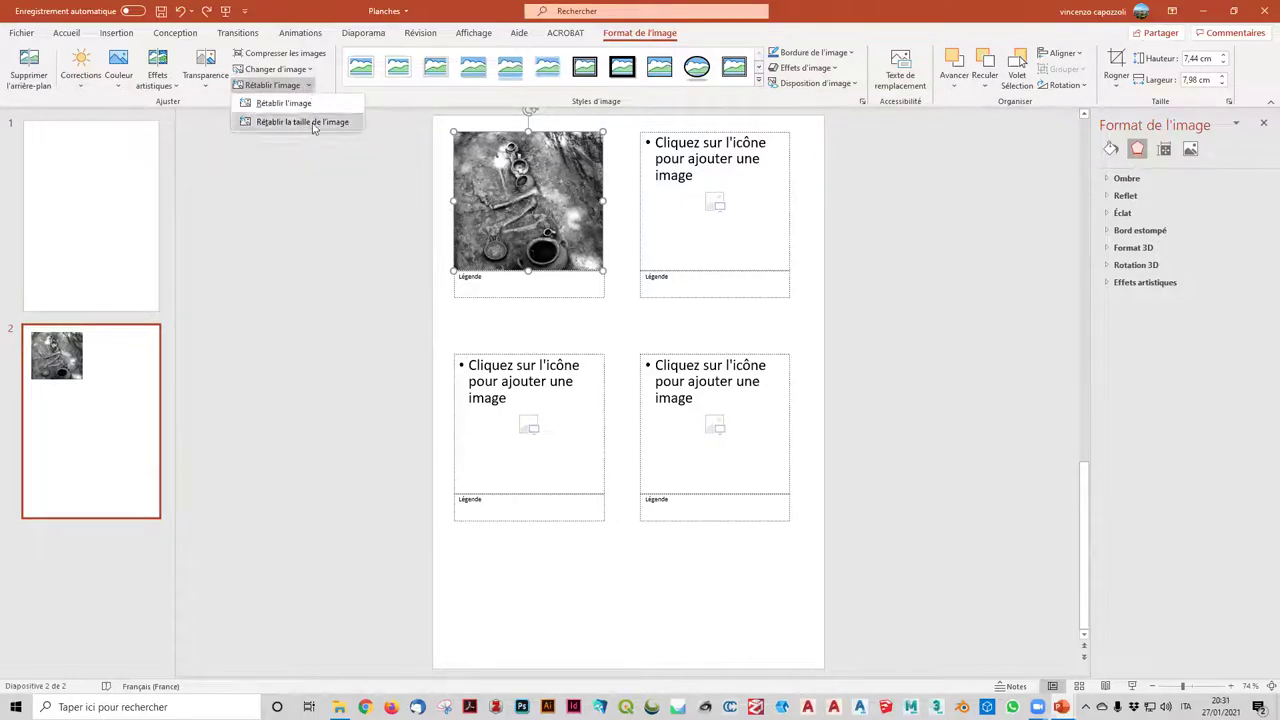
left_click(313, 123)
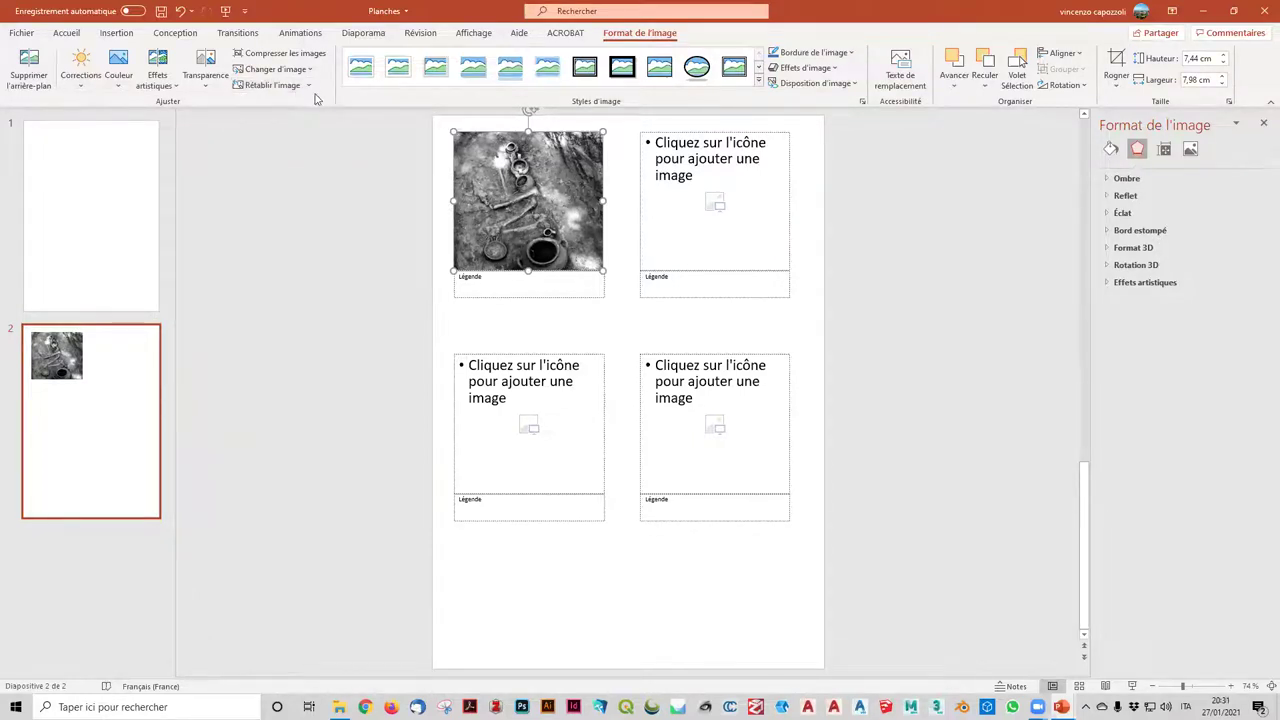
left_click(309, 85)
left_click(320, 122)
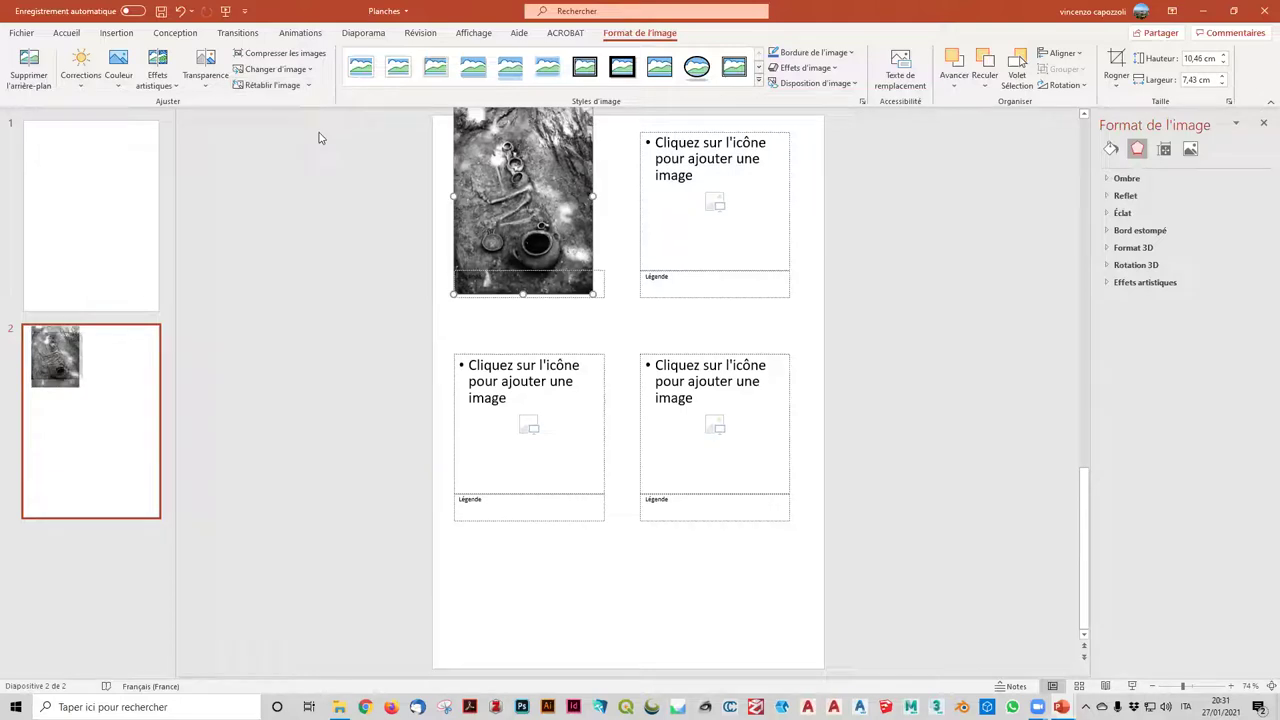
left_click(320, 212)
- Move the photo over the top-left frame and shrink it to 7,44 × 5,29 cm above its caption
left_click_drag(573, 219, 580, 246)
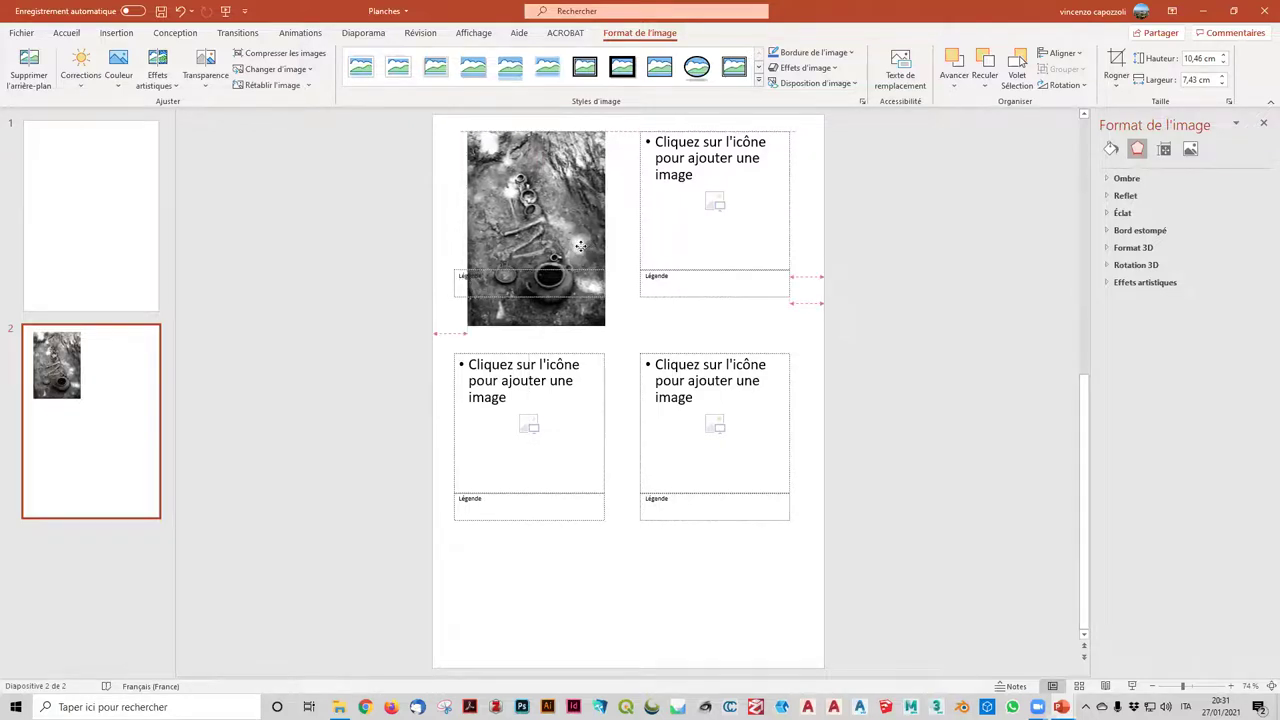
left_click_drag(580, 246, 579, 247)
left_click_drag(579, 247, 580, 247)
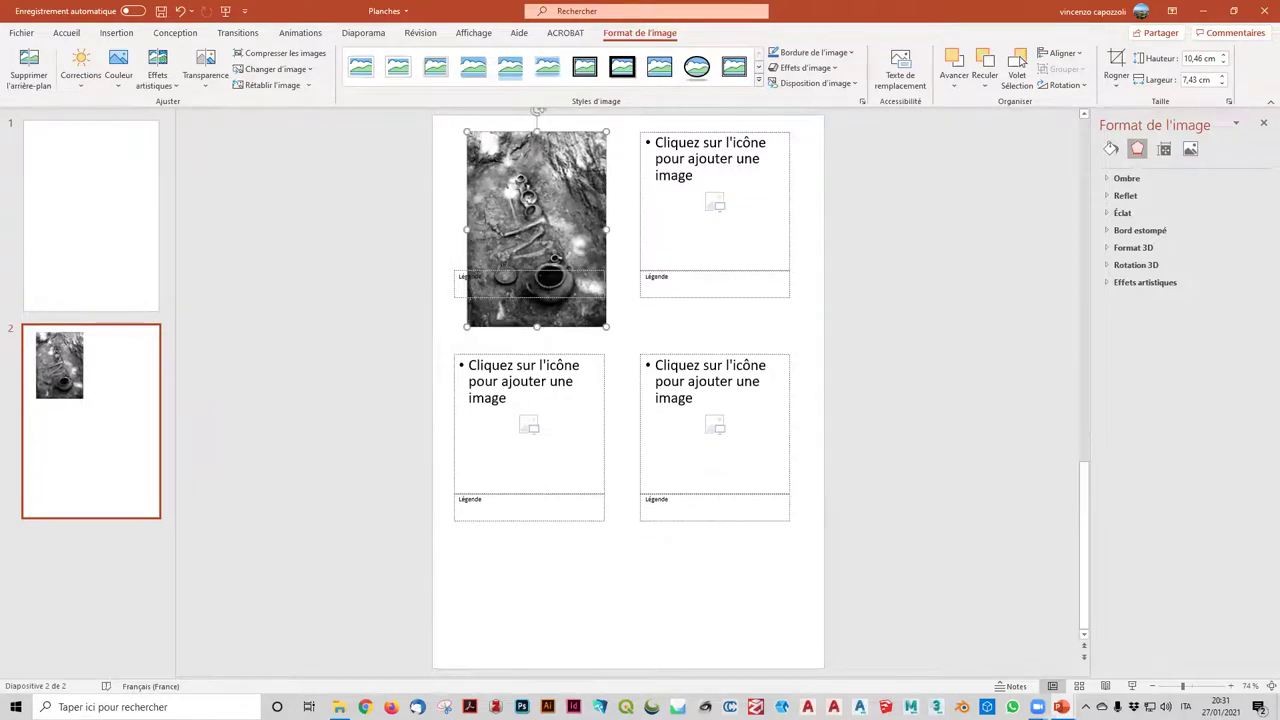
left_click_drag(606, 326, 545, 241)
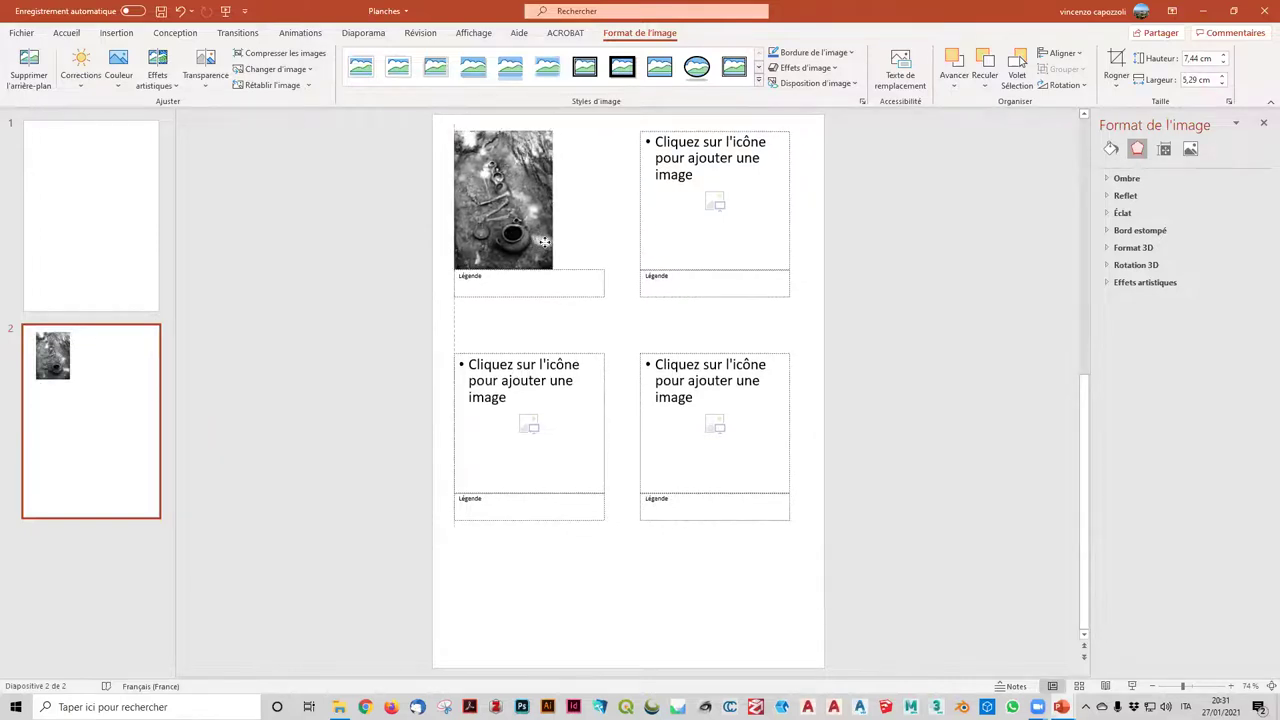
- Insert figura_5, figura_8 and figura_6 into the top-right, bottom-left and bottom-right placeholders
left_click(370, 277)
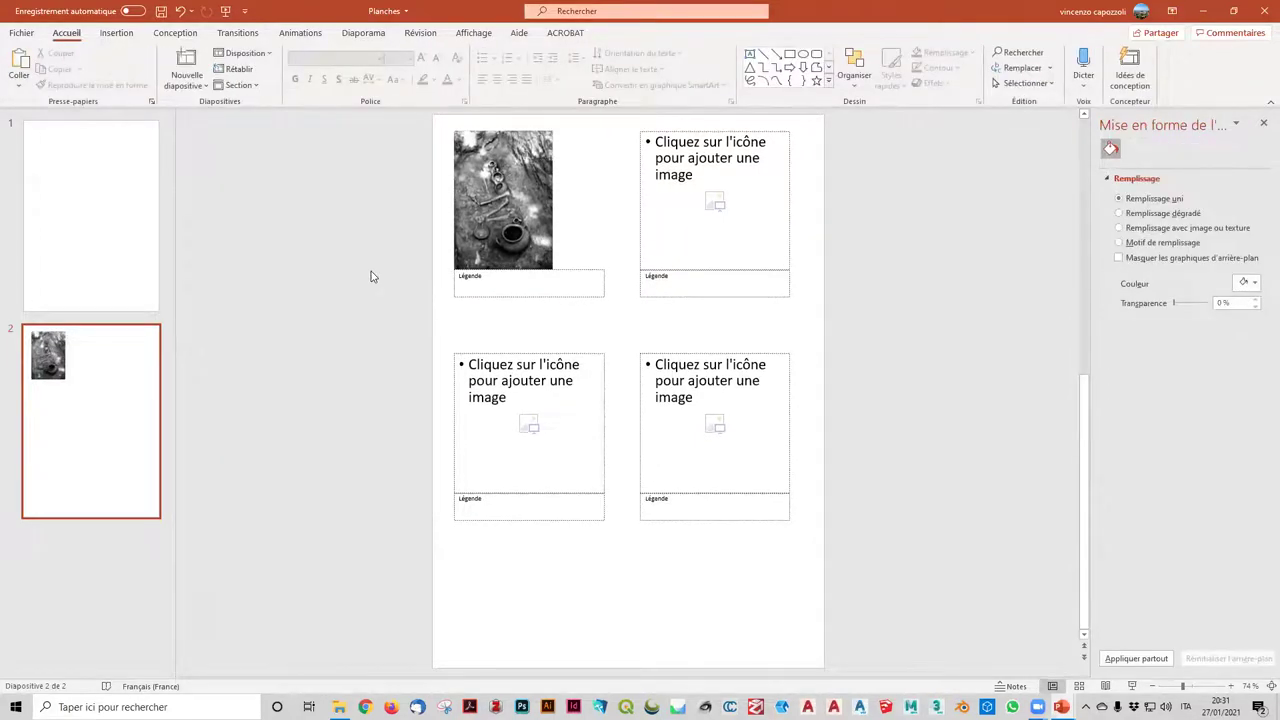
left_click(715, 204)
left_click(513, 330)
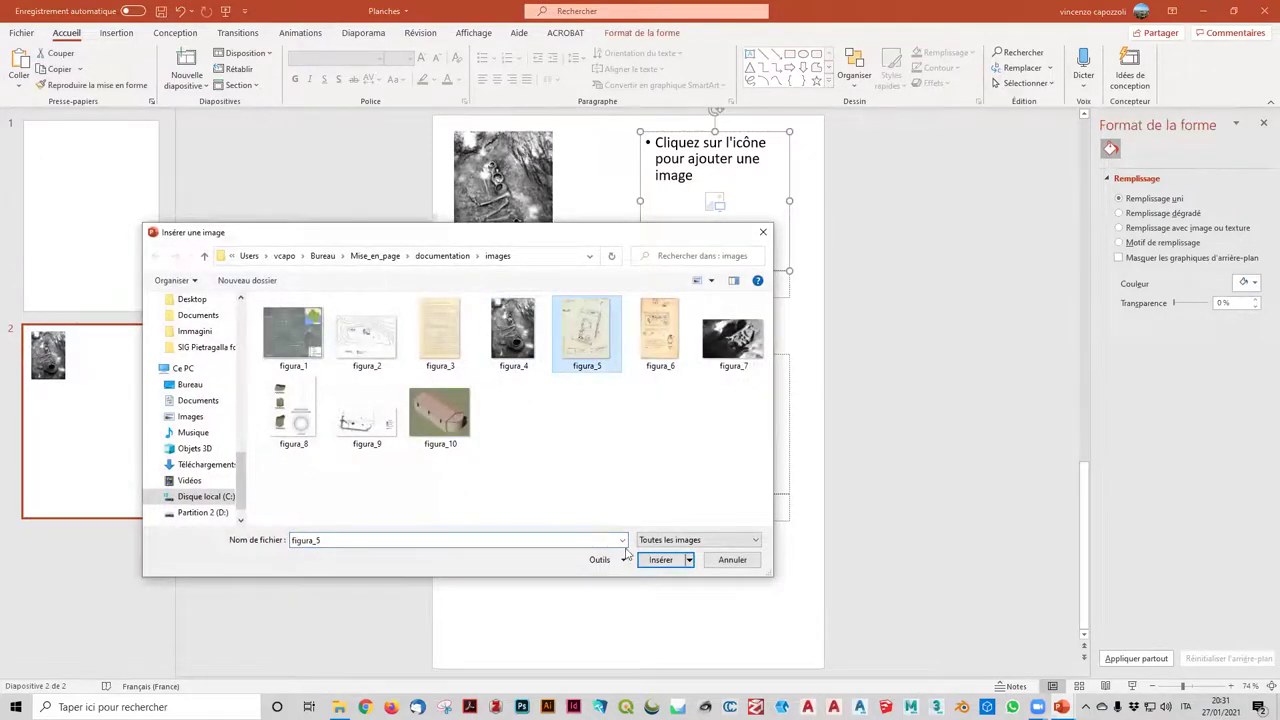
left_click(656, 560)
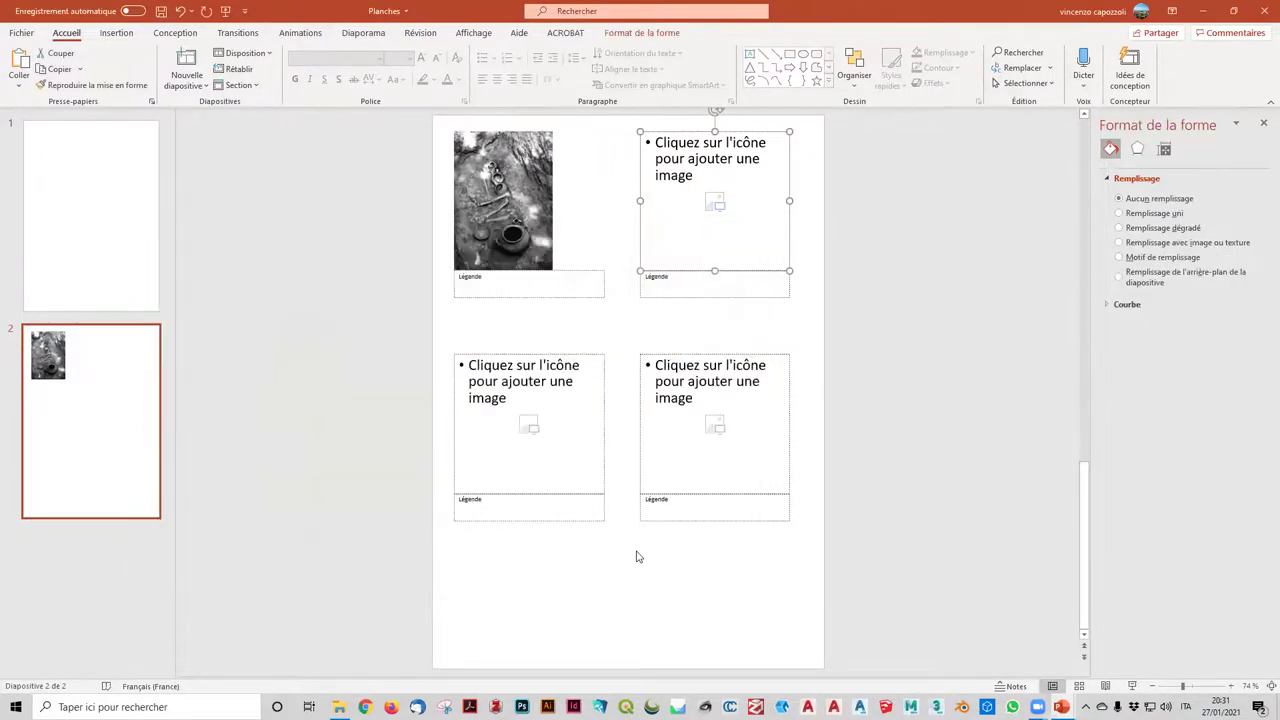
left_click(528, 427)
left_click(293, 410)
left_click(660, 560)
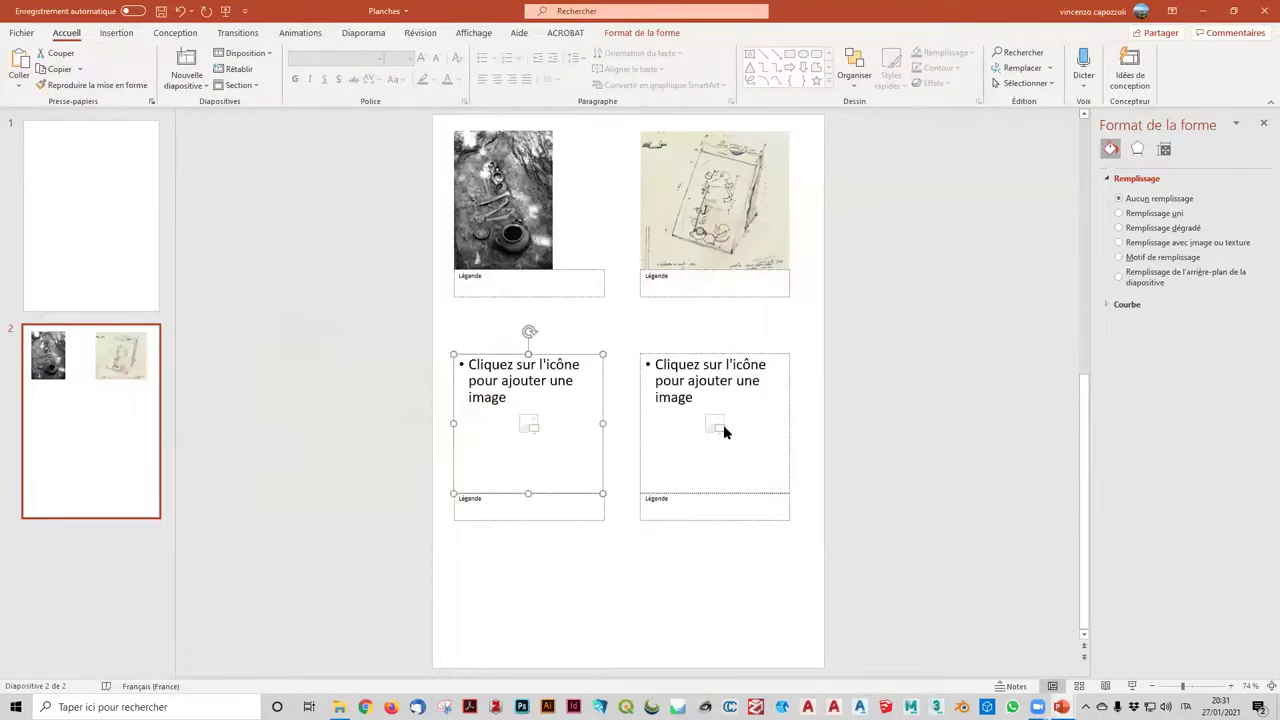
left_click(718, 427)
left_click(733, 335)
left_click(660, 330)
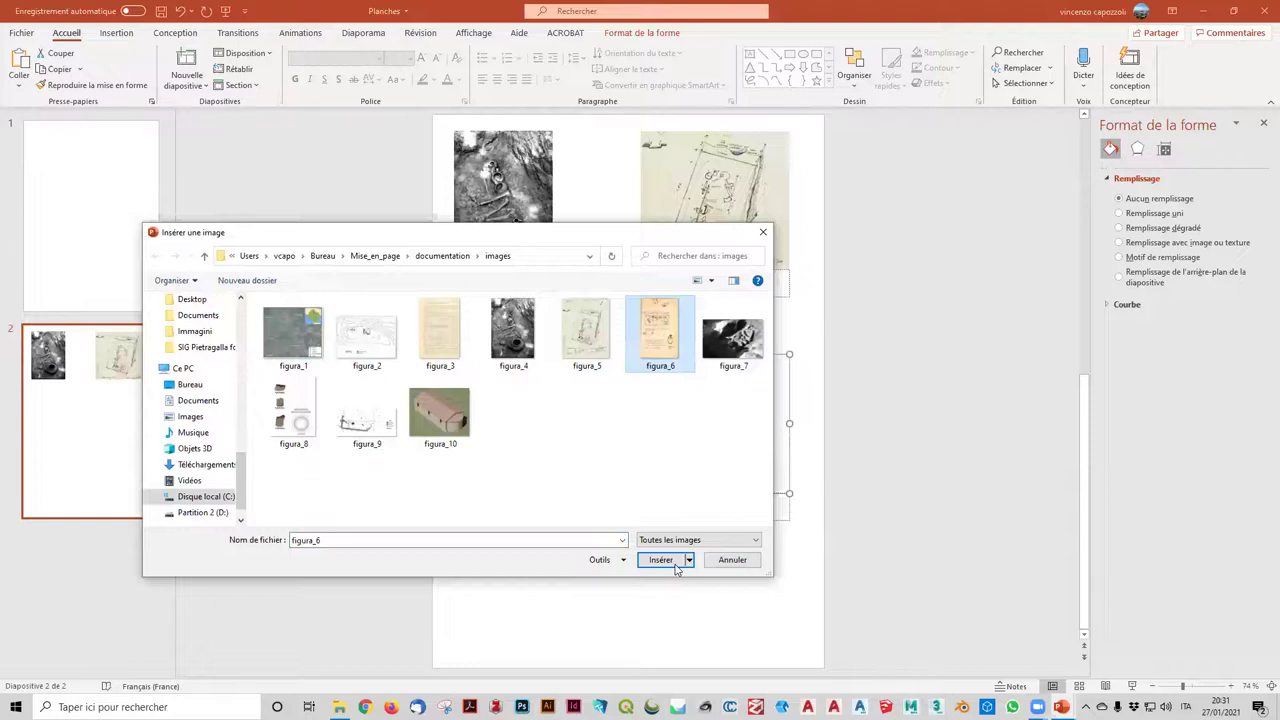
left_click(675, 563)
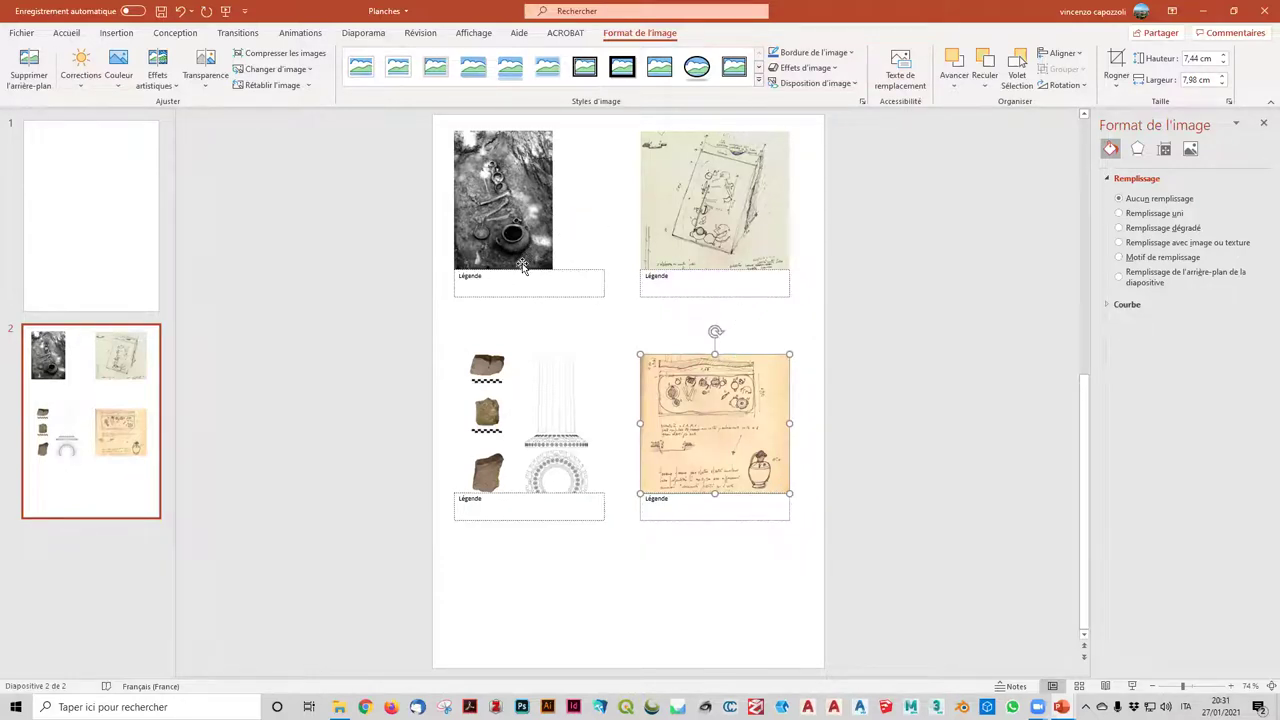
- Undo the test pictures and reopen the slide master view
key("ctrl+z")
key("ctrl+z")
key("ctrl+z")
key("ctrl+z")
key("ctrl+z")
key("ctrl+z")
key("ctrl+z")
key("ctrl+z")
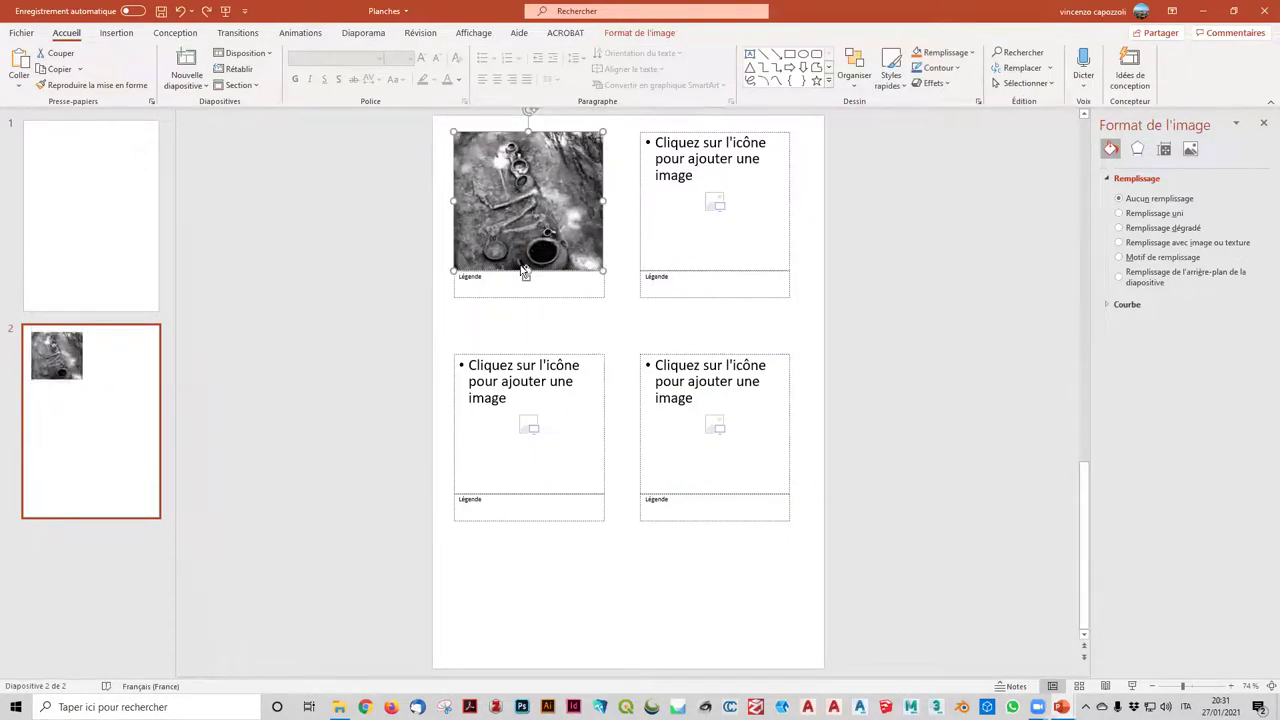
key("ctrl+z")
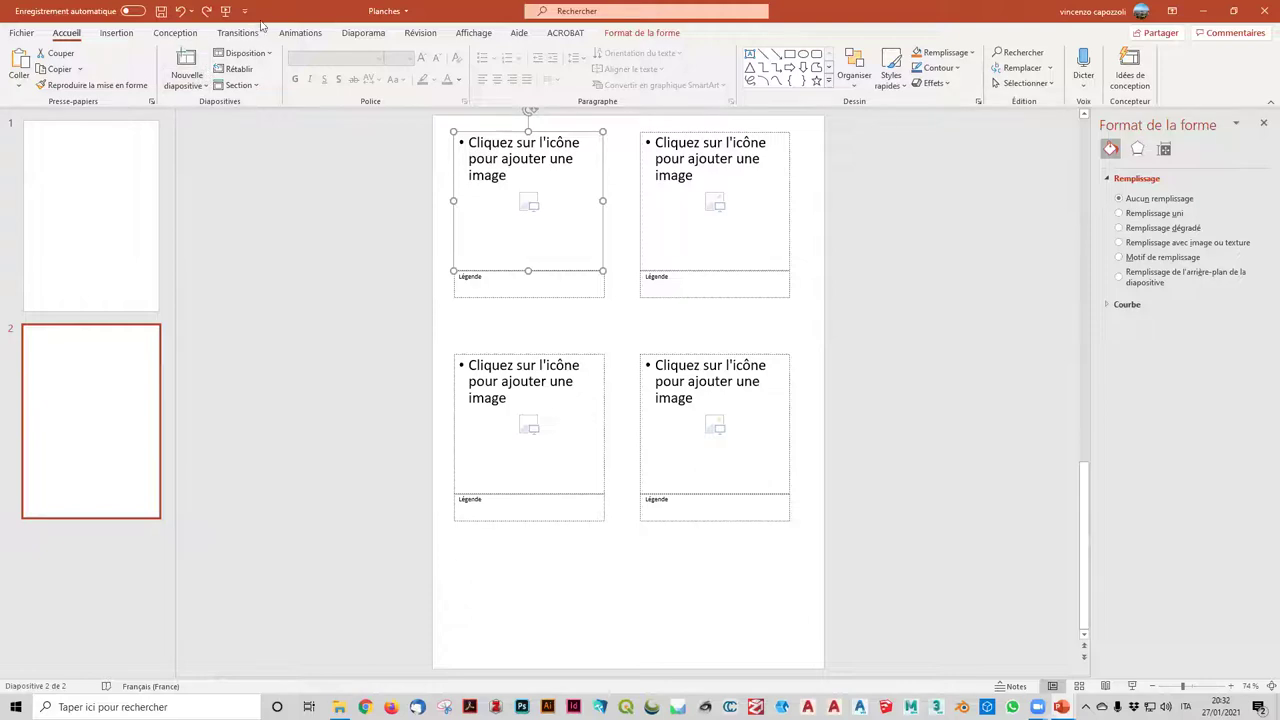
left_click(474, 33)
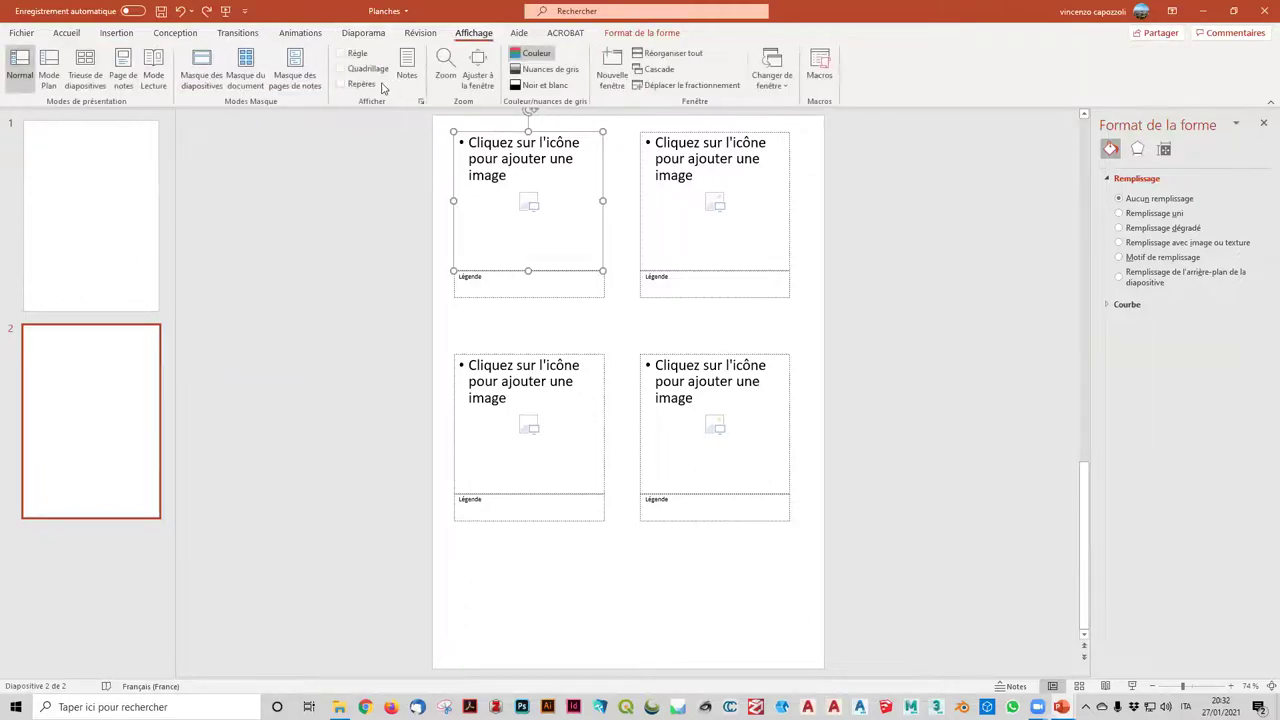
left_click(199, 66)
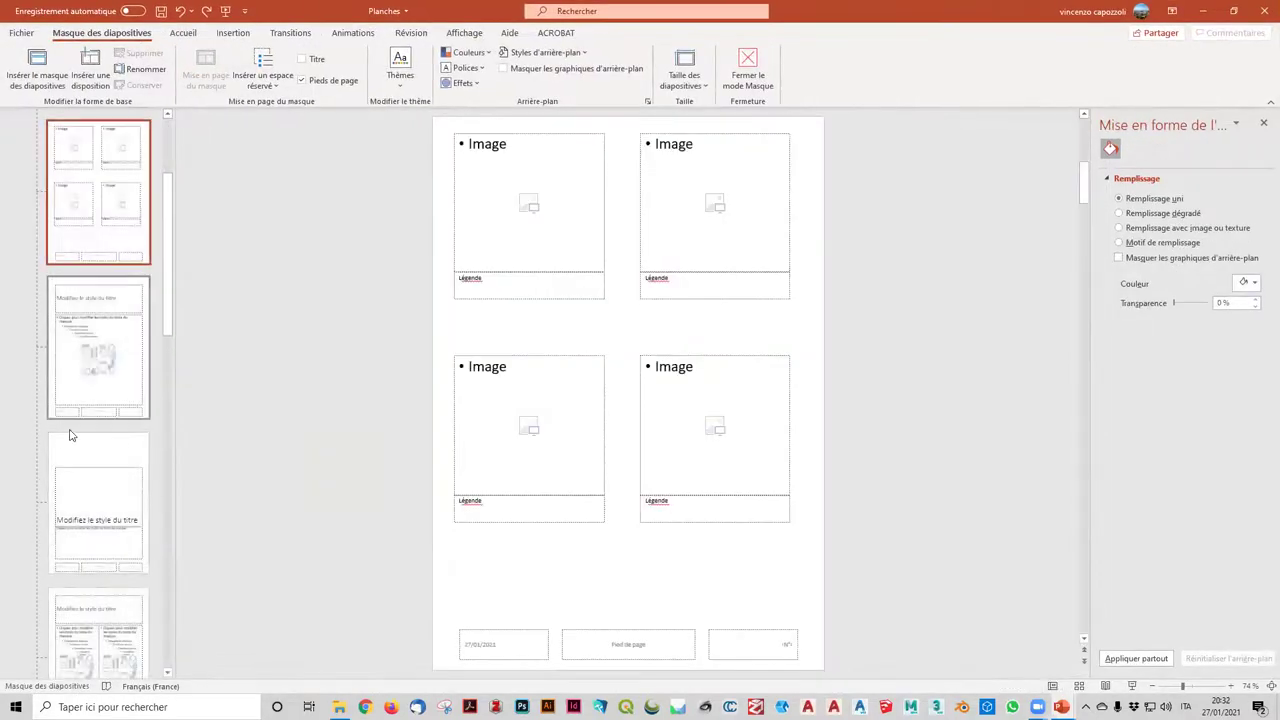
- Select the four Légende captions together and nudge them down, then slightly back up
left_click(539, 296)
left_click(715, 298, "shift")
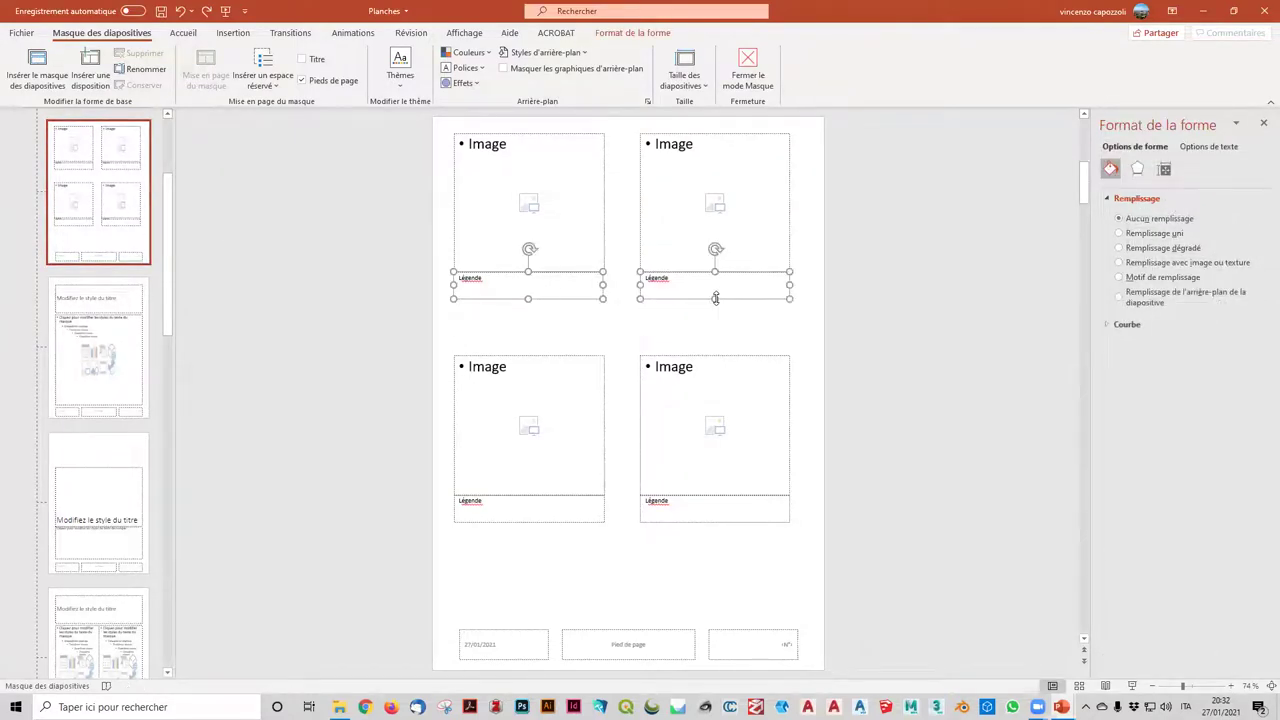
left_click(560, 524, "shift")
left_click(735, 524, "shift")
key("Down")
key("Down")
key("Down")
key("Down")
key("Down")
key("Down")
key("Down")
key("Down")
key("Down")
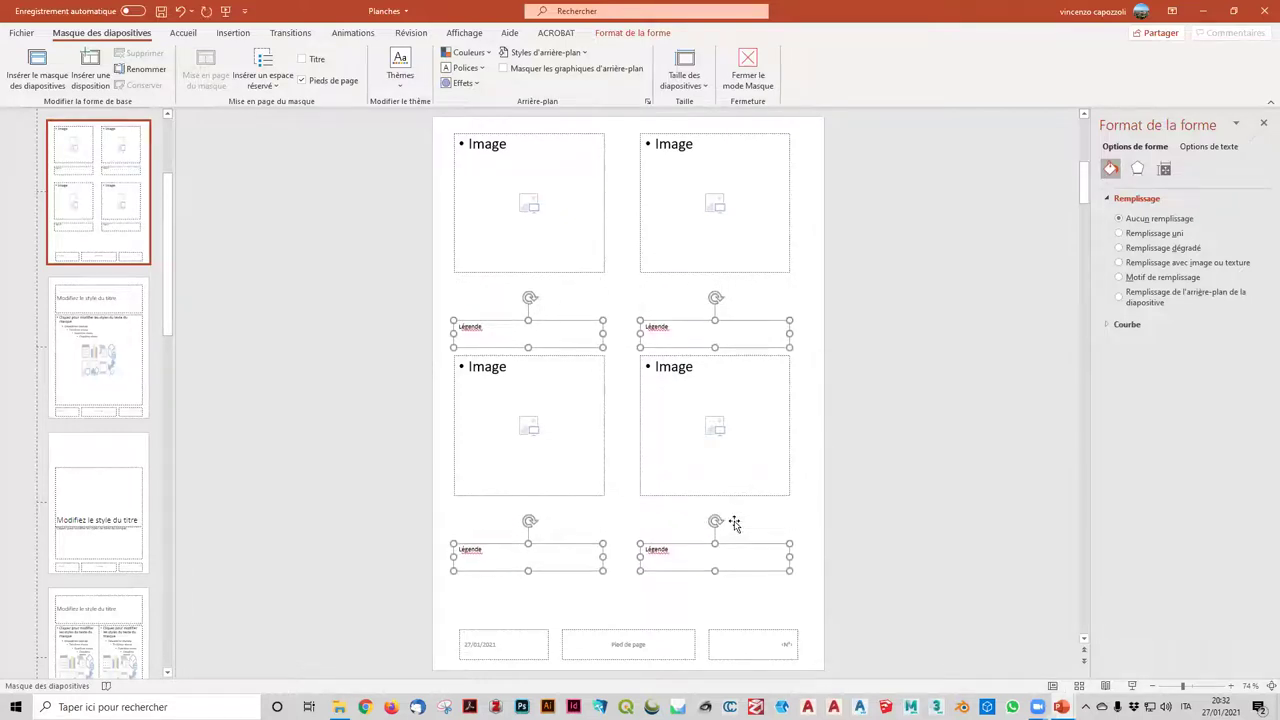
key("Up")
key("Up")
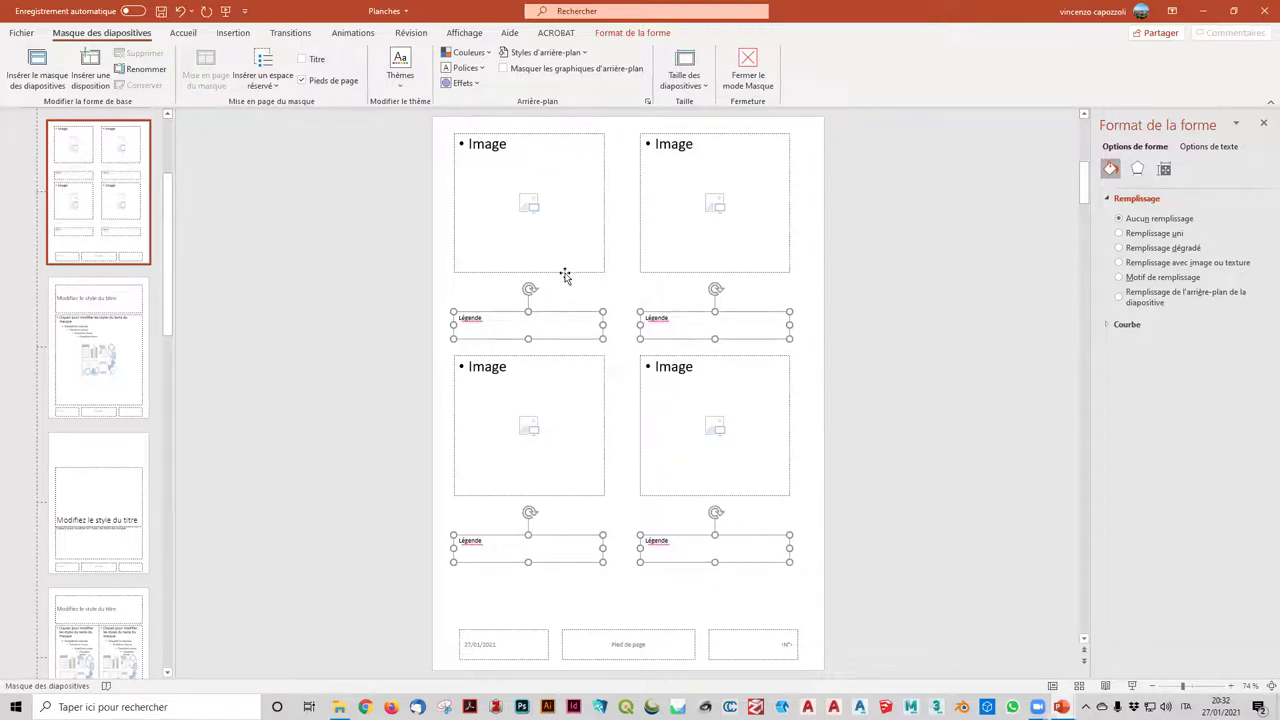
- Stretch all four Image placeholders down to meet their captions and leave master view
left_click(562, 272)
left_click(662, 272, "shift")
left_click(554, 497, "shift")
left_click(684, 498, "shift")
left_click_drag(711, 497, 711, 535)
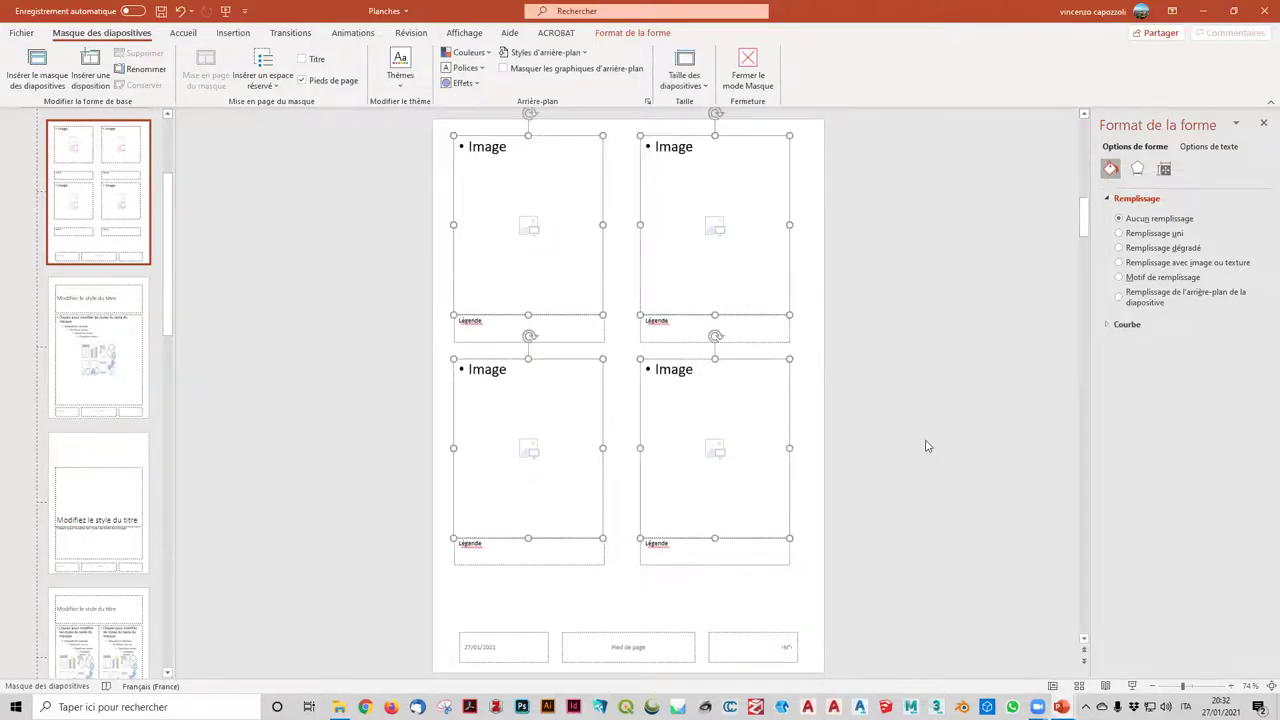
left_click(923, 443)
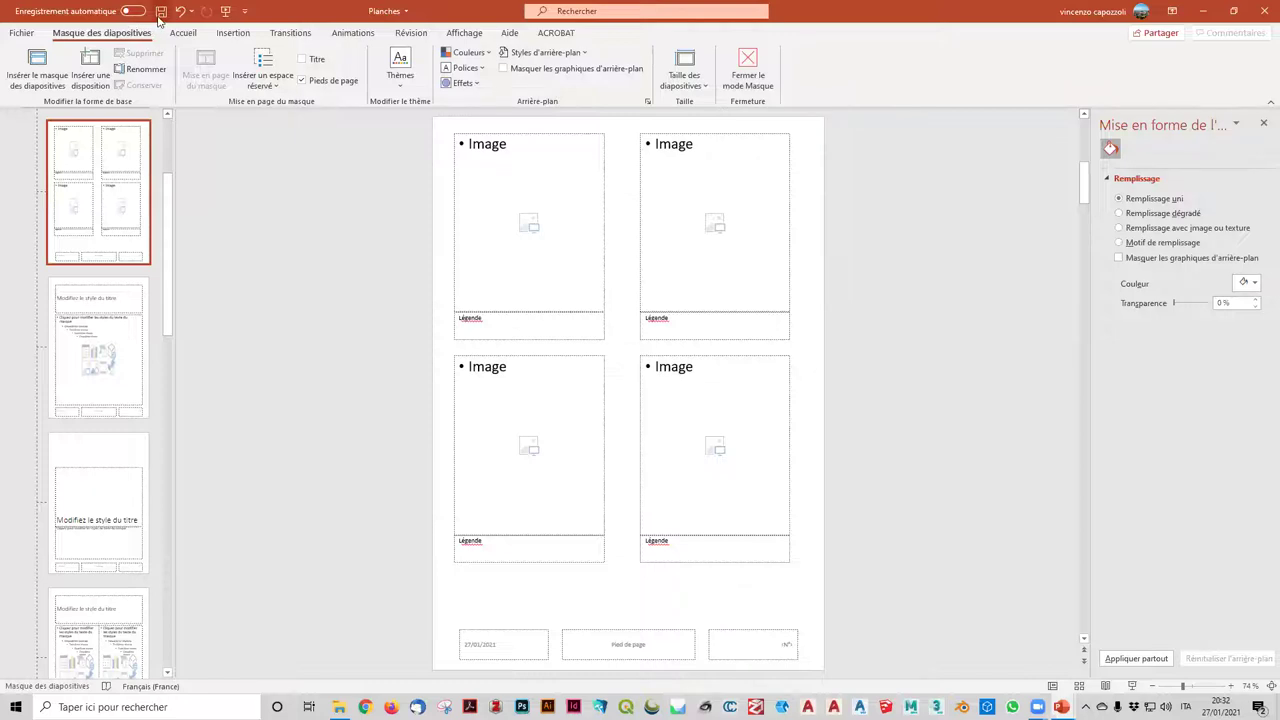
left_click(748, 68)
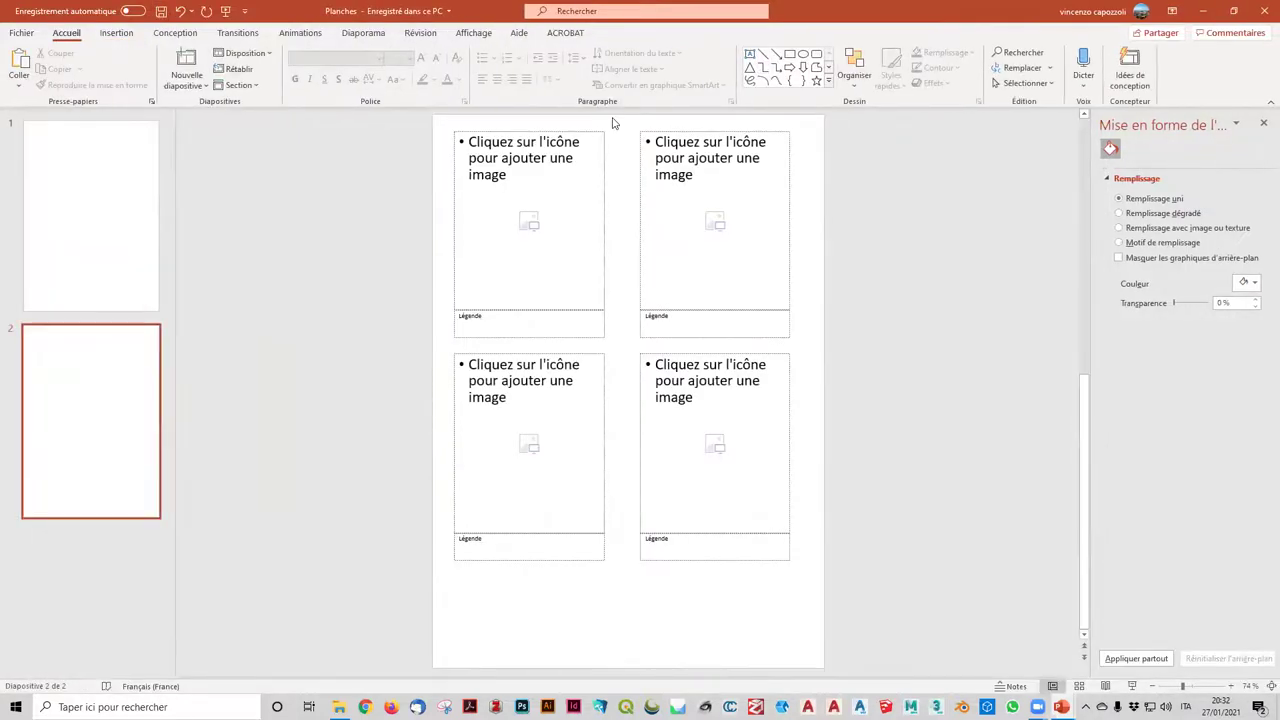
- Insert figura_4 into slide 2's taller top-left picture placeholder
left_click(529, 222)
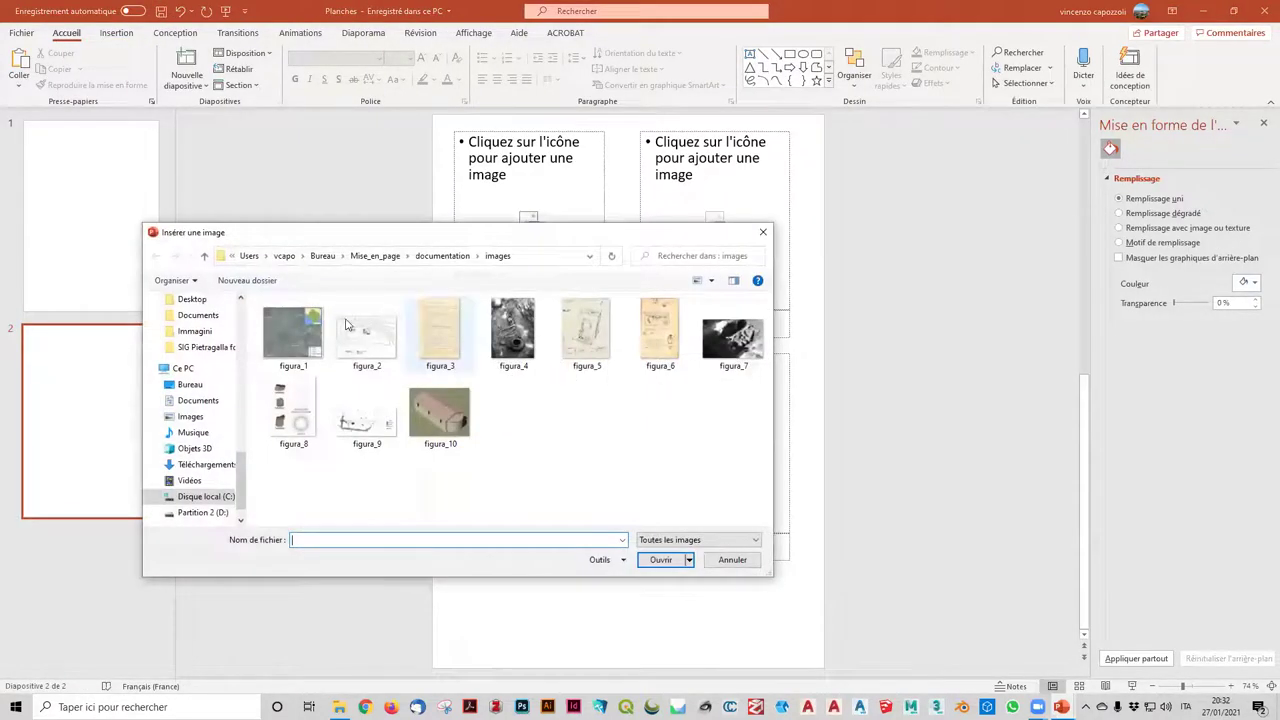
left_click(525, 335)
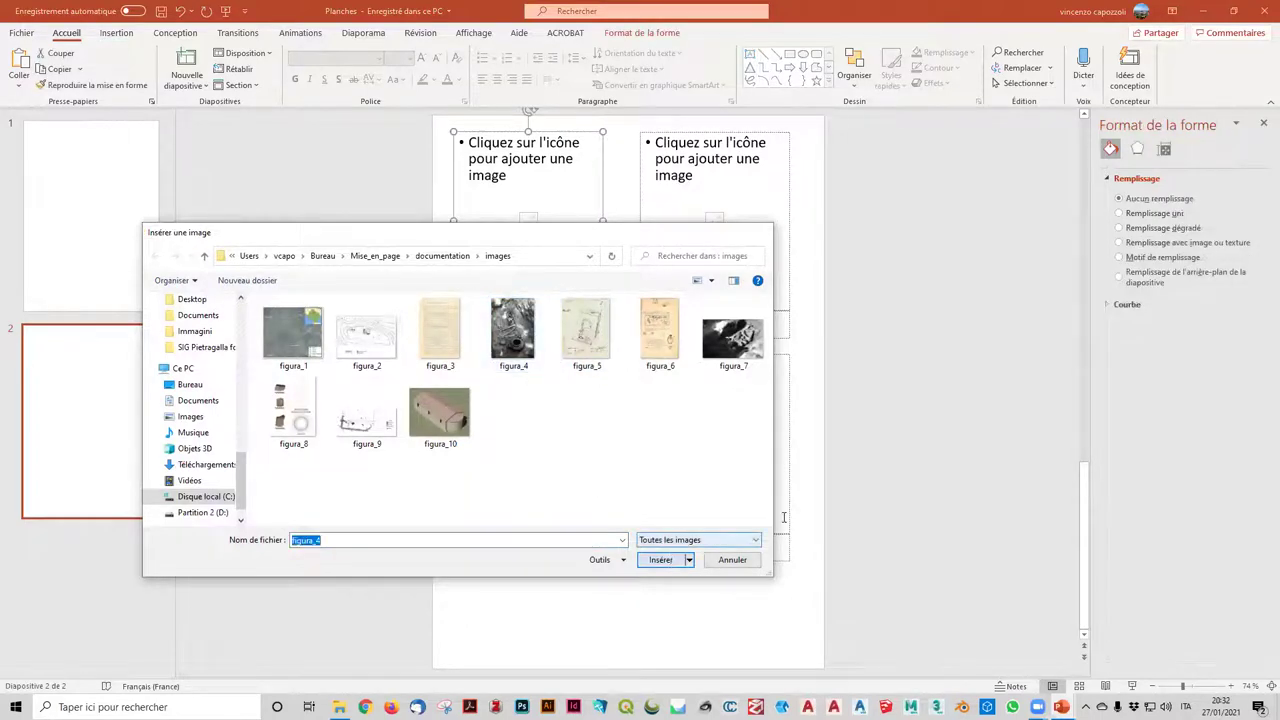
key("Return")
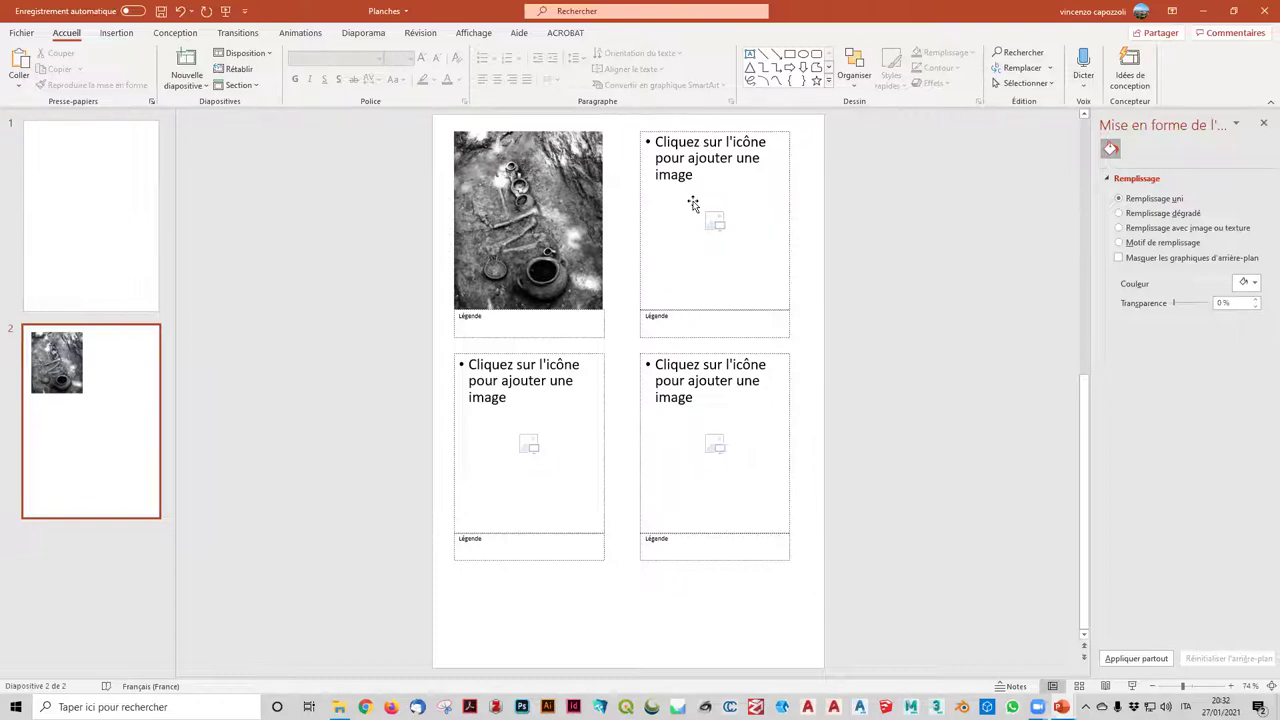
left_click(473, 32)
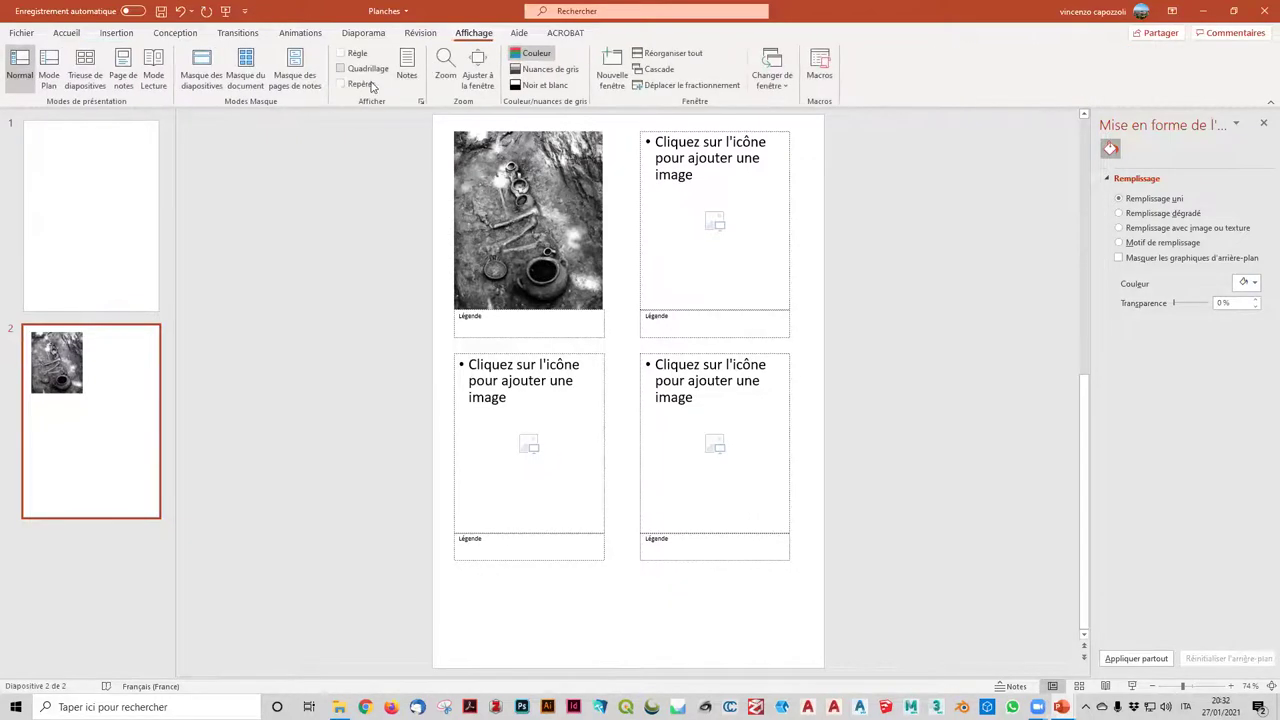
- Open the slide master and delete the selected range of unused layouts
left_click(202, 75)
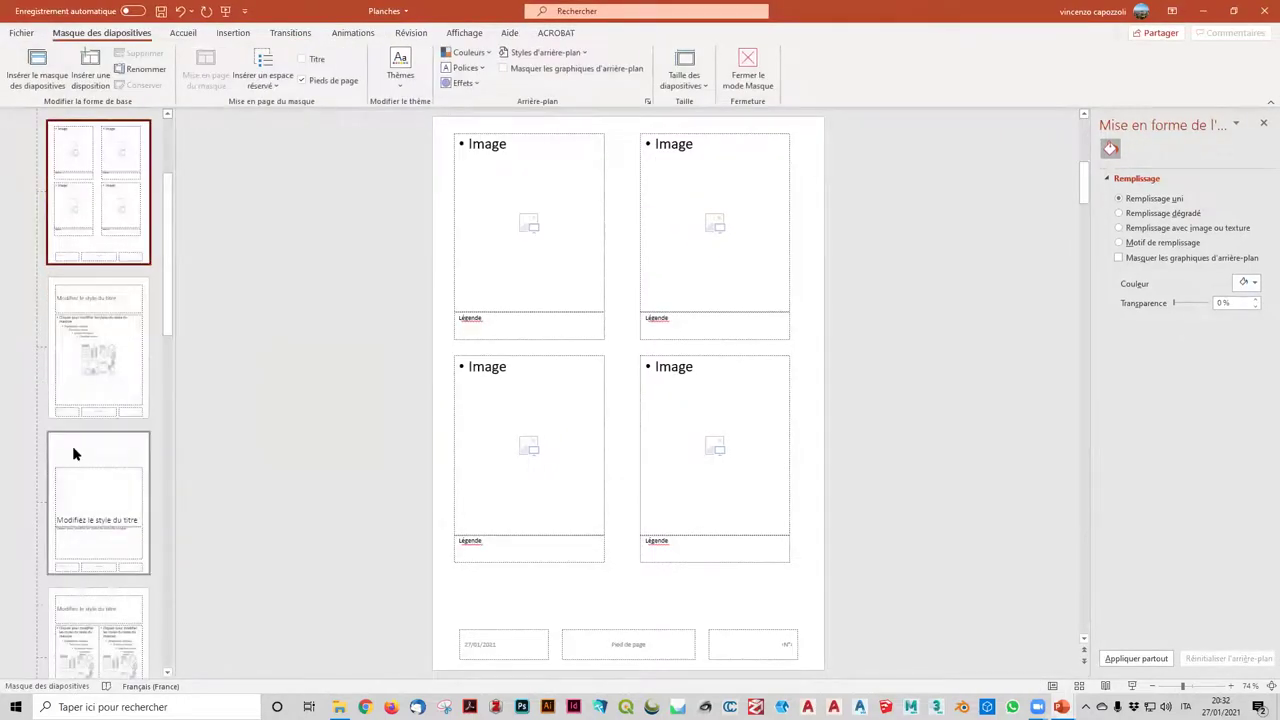
scroll(60, 400, "down", 2)
left_click(67, 294)
scroll(118, 320, "down", 3)
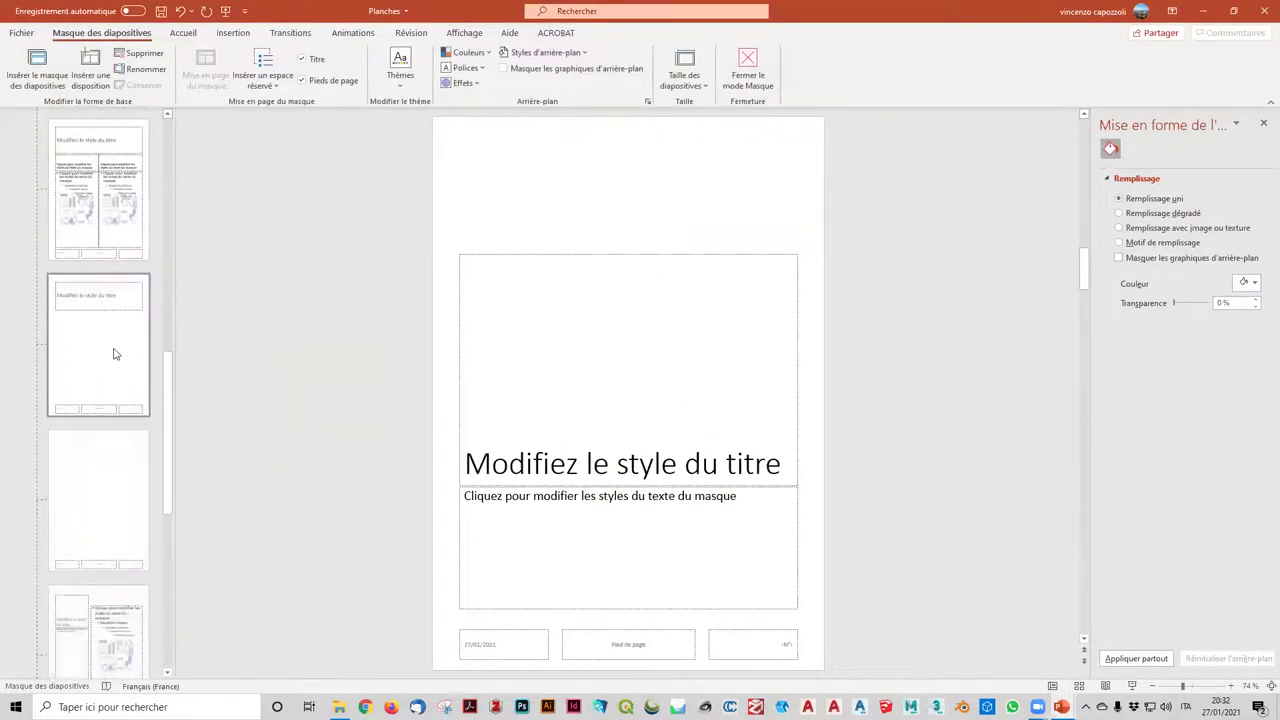
scroll(100, 450, "down", 3)
left_click(94, 530, "shift")
right_click(94, 533)
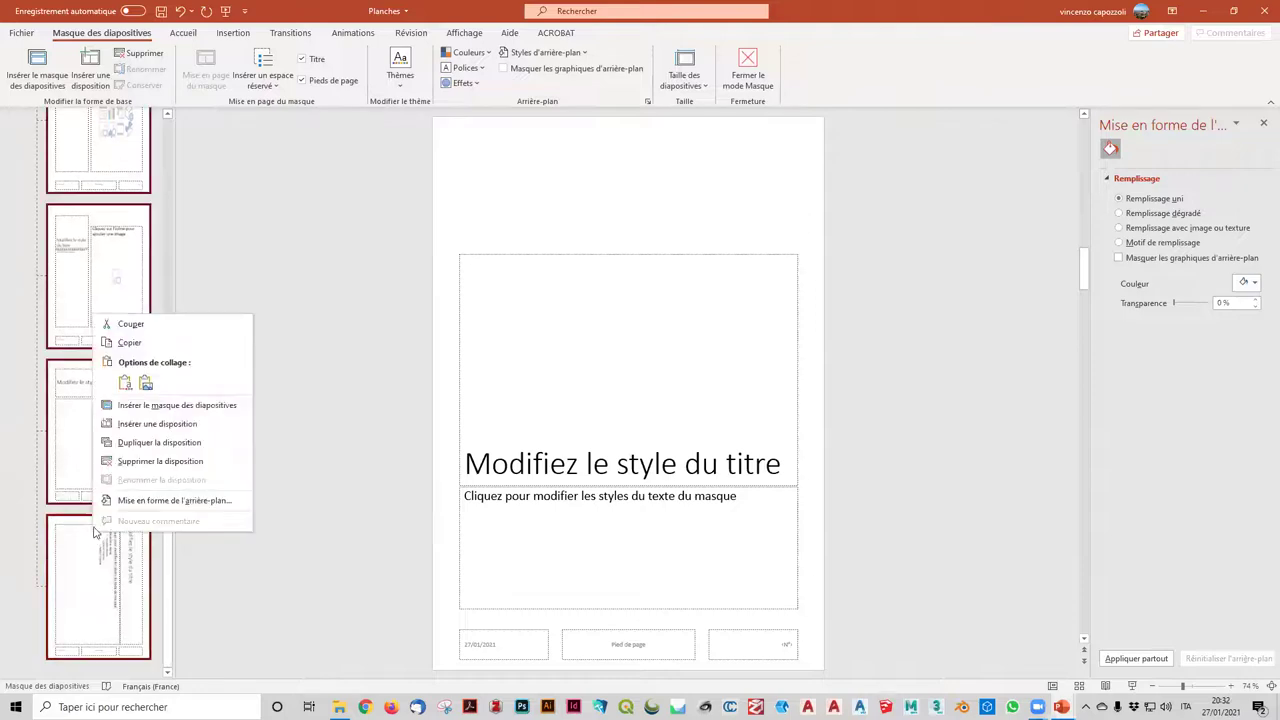
left_click(121, 461)
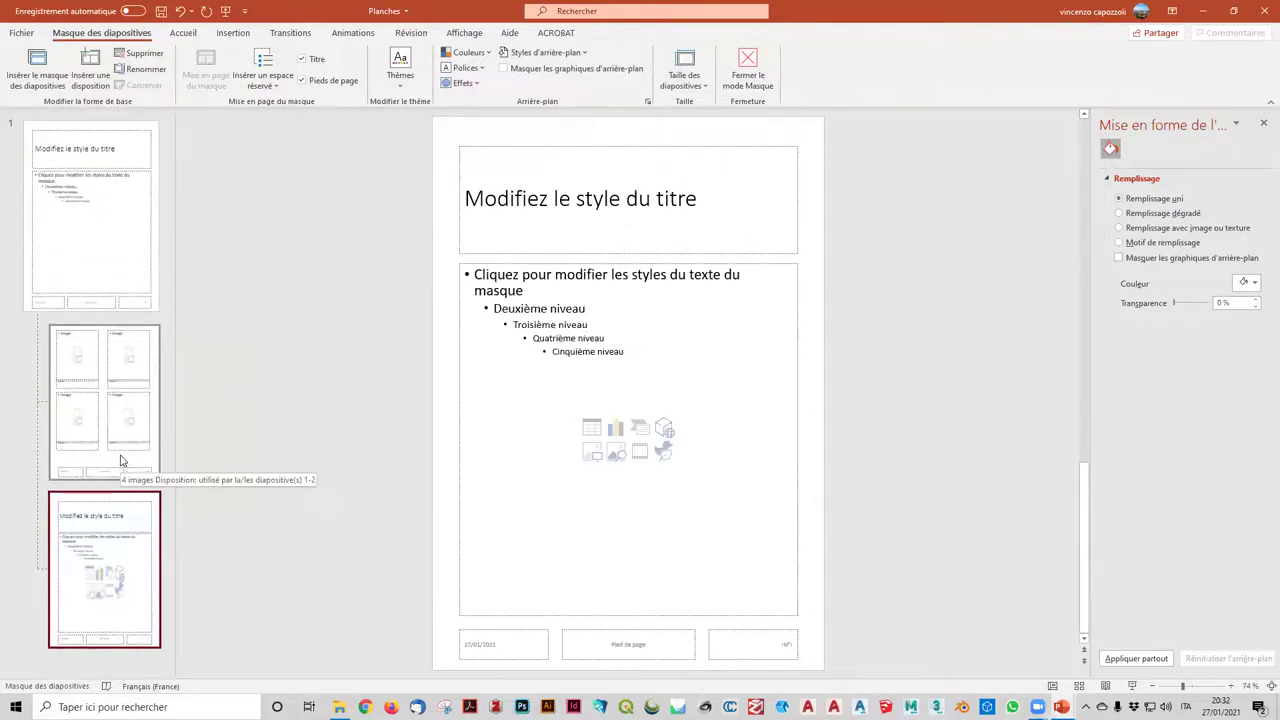
- Delete the one leftover unused layout
left_click(123, 290)
right_click(123, 290)
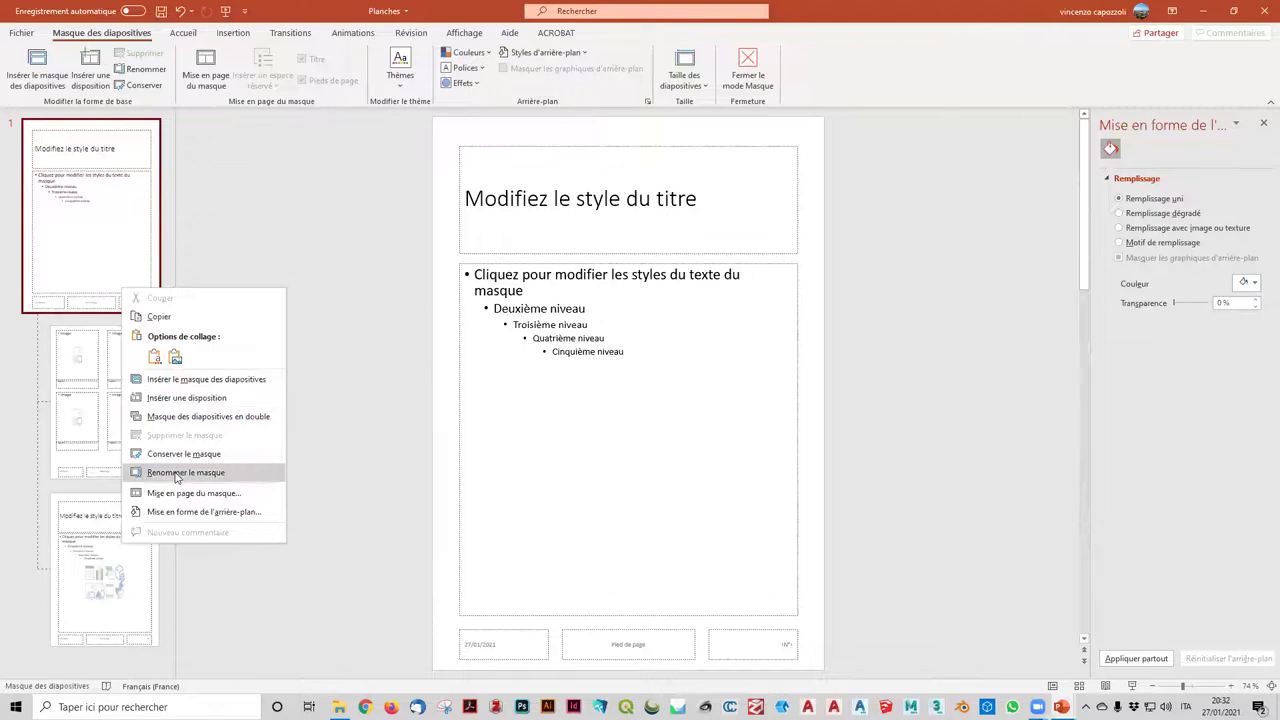
left_click(125, 244)
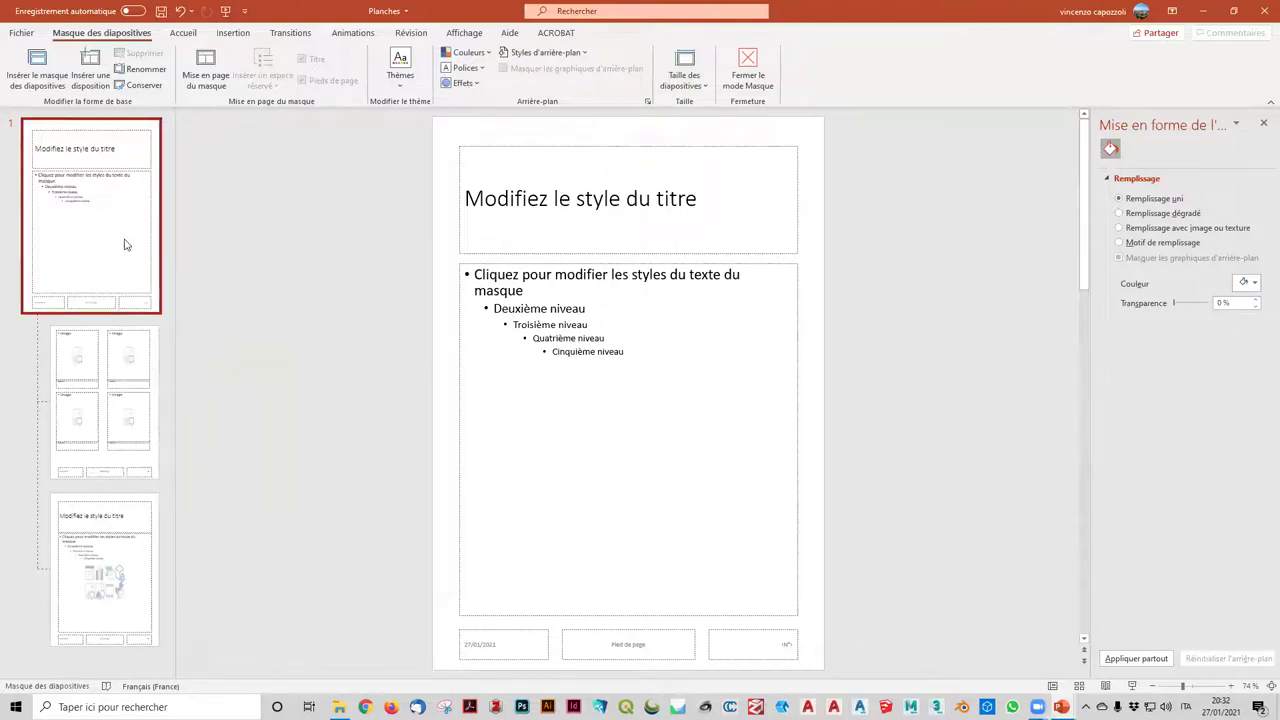
left_click(112, 528)
right_click(112, 528)
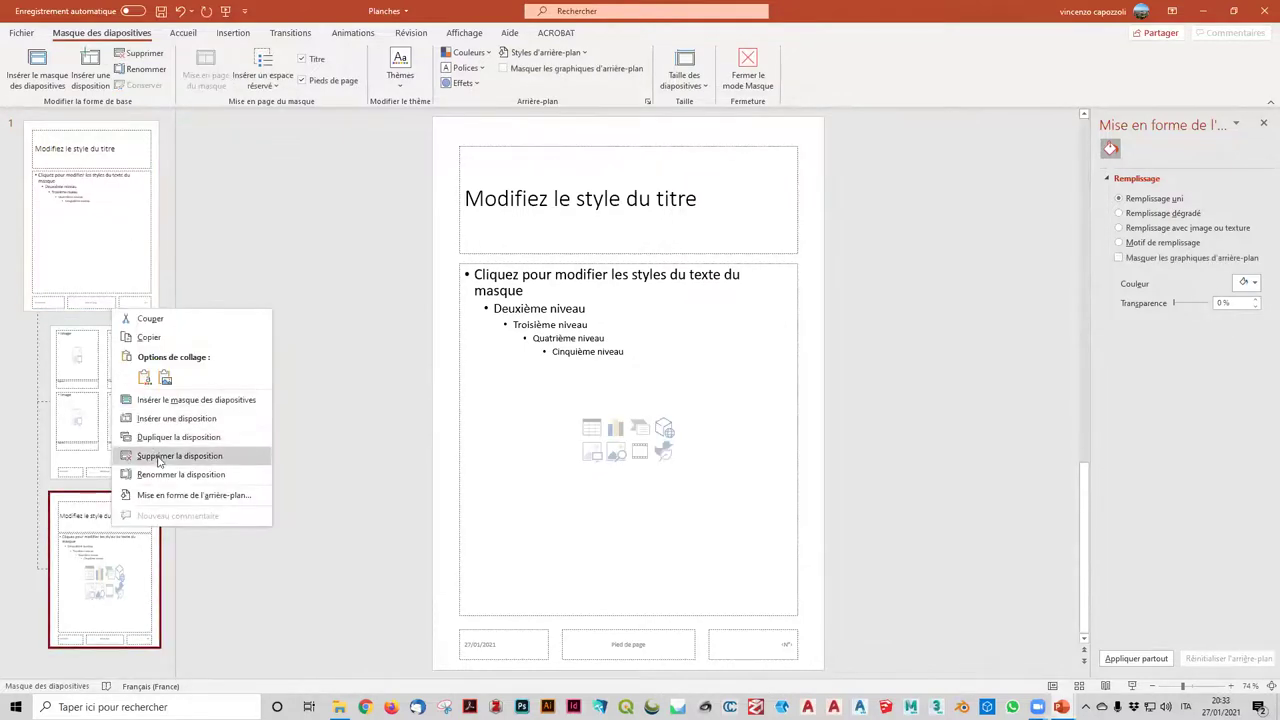
left_click(158, 459)
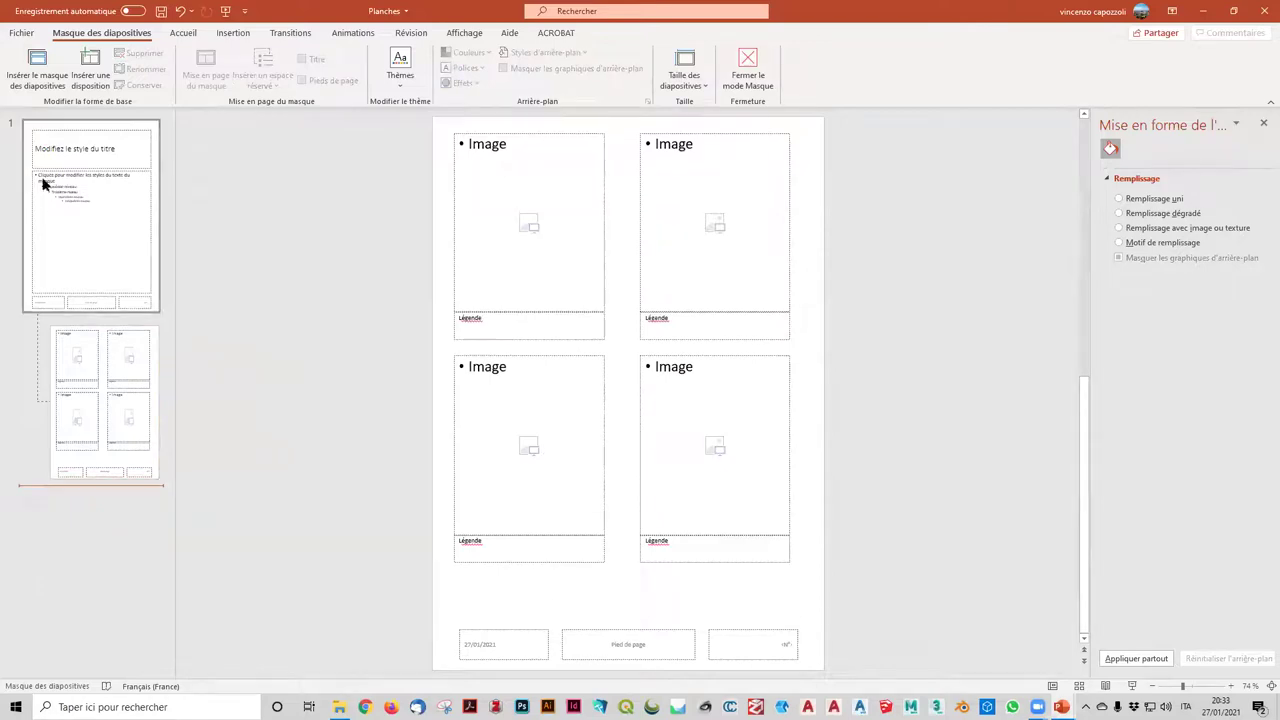
- Insert a new custom layout and remove its title placeholder
left_click(40, 87)
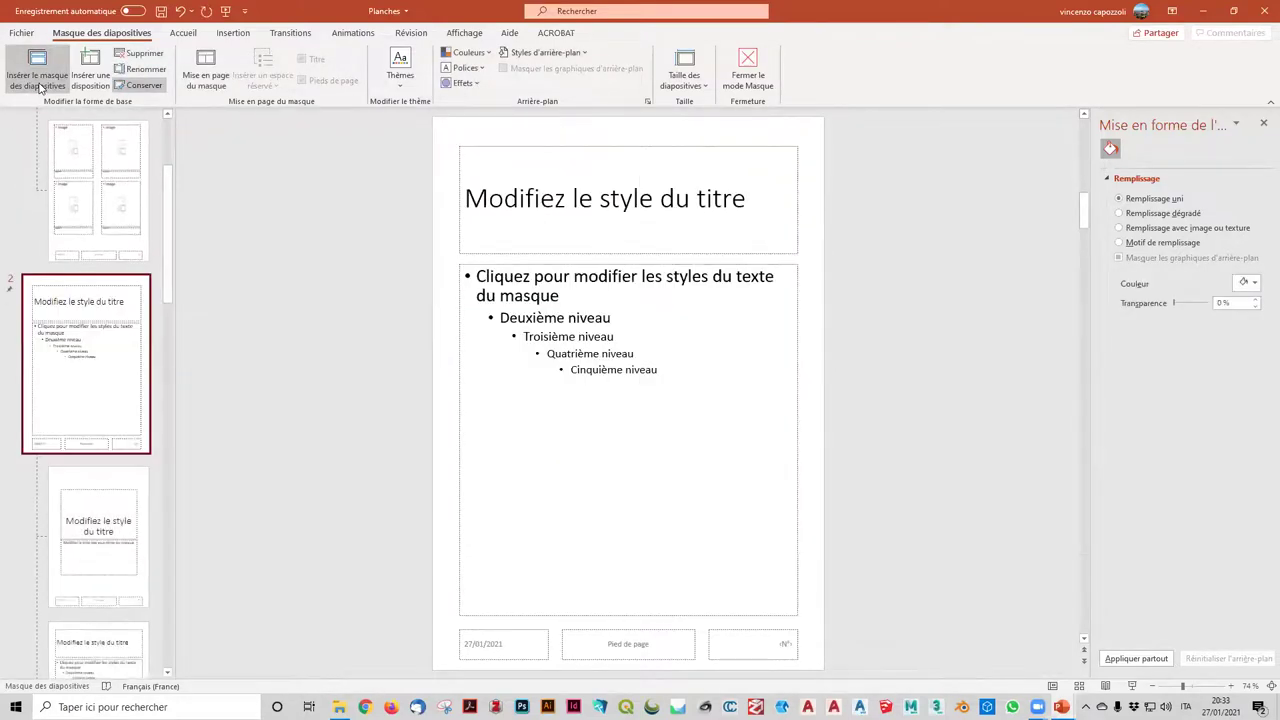
key("ctrl+z")
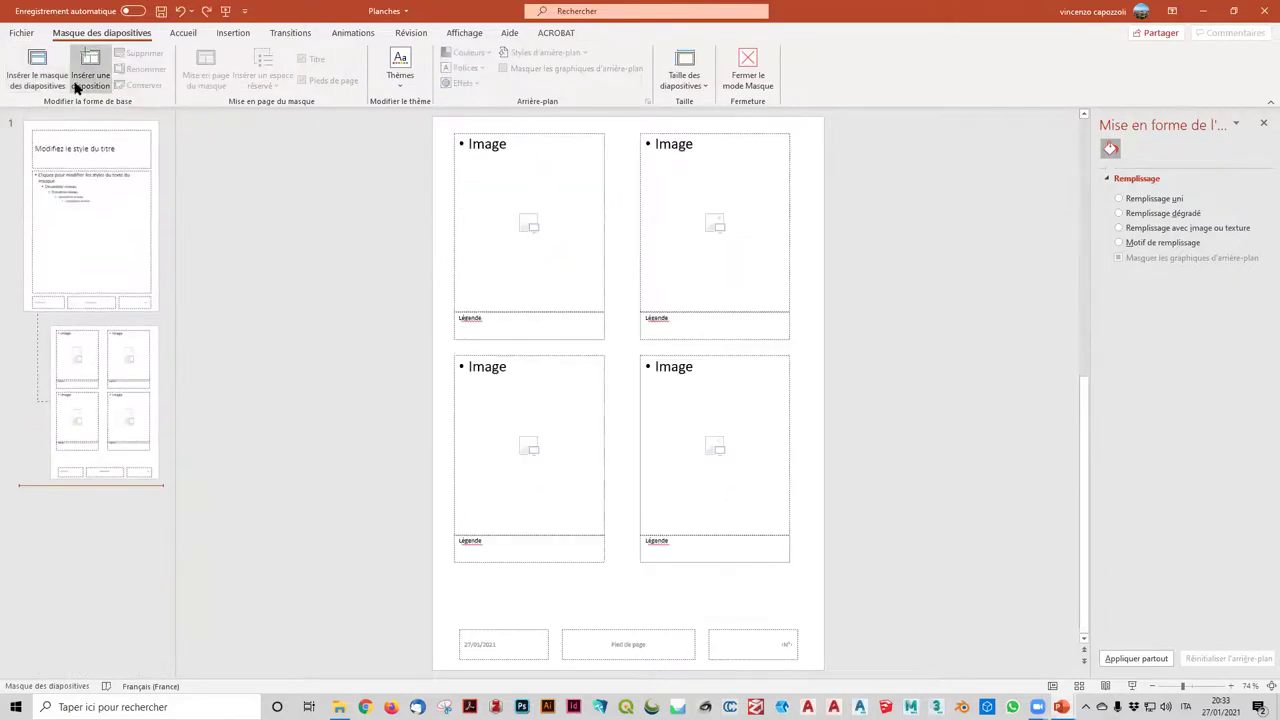
left_click(79, 85)
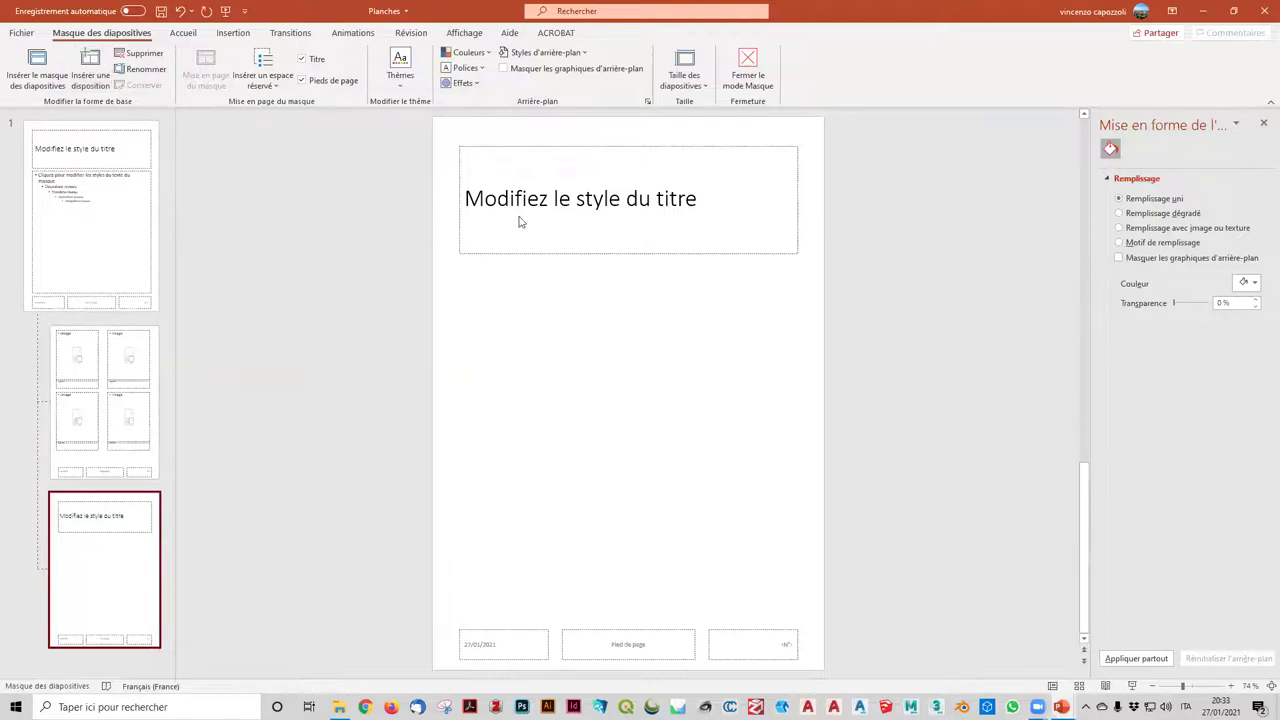
left_click(648, 257)
key("Delete")
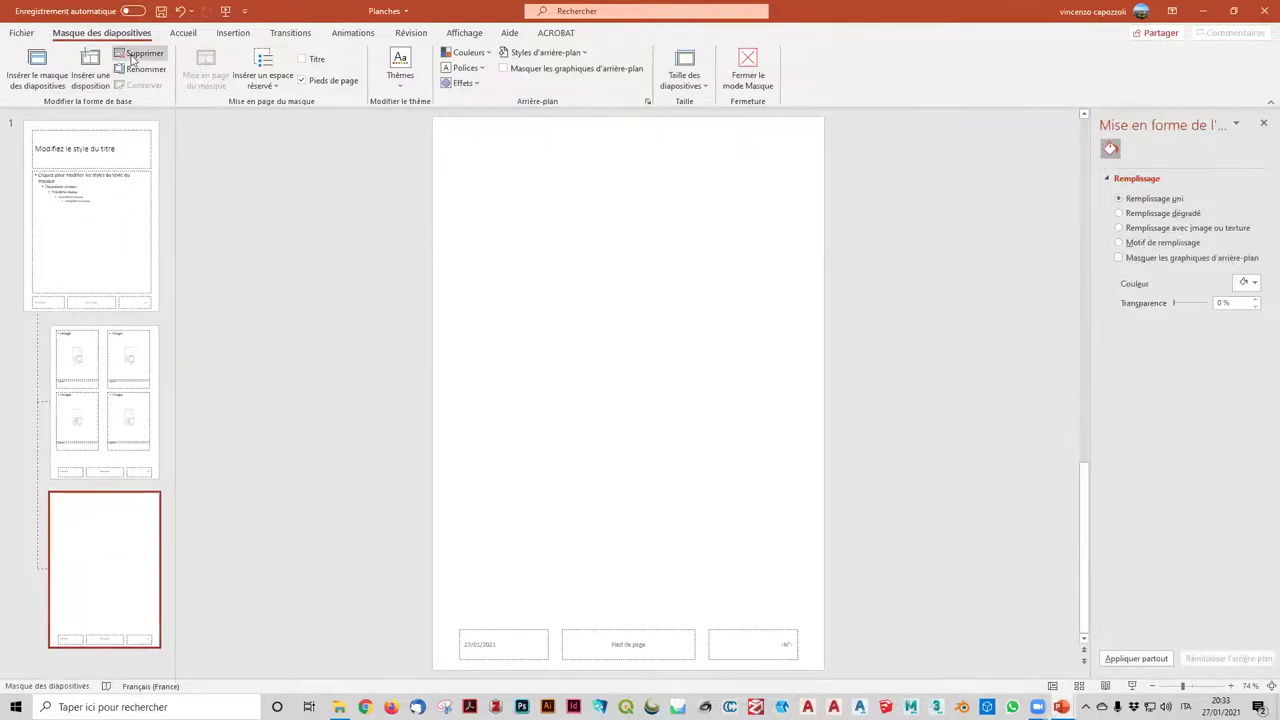
left_click(290, 84)
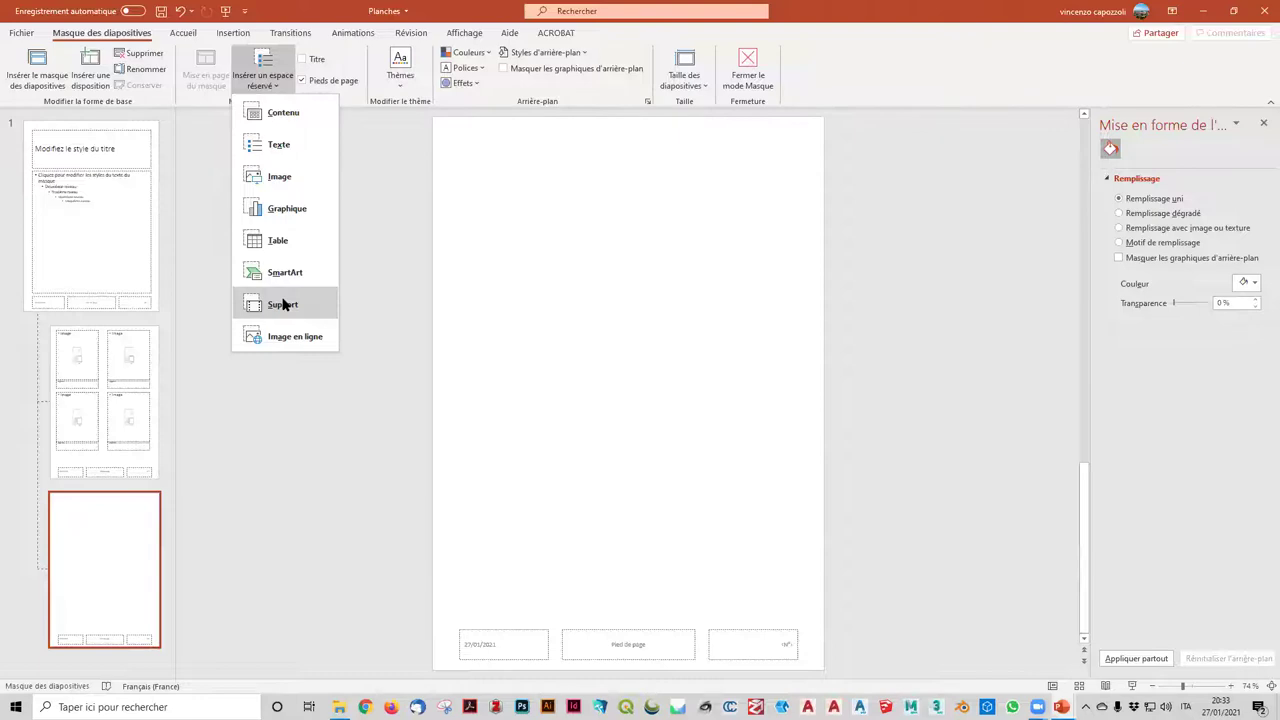
left_click(152, 436)
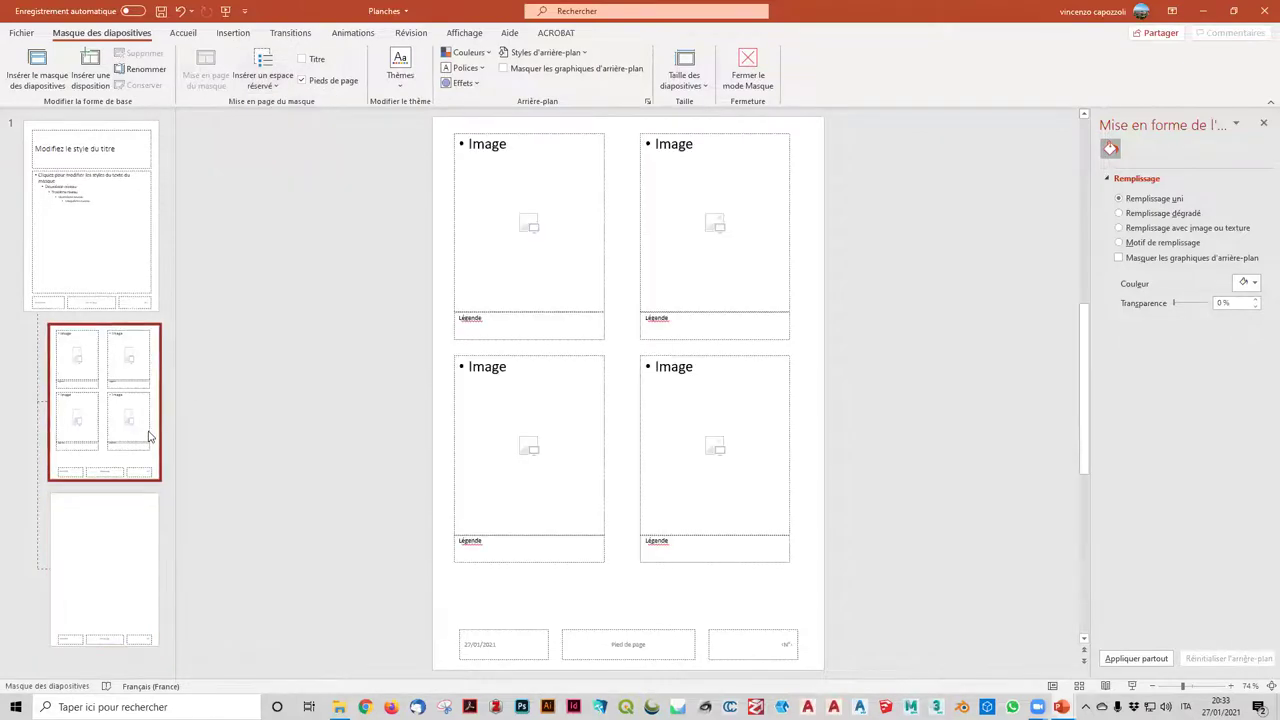
- After browsing Couleurs and Thèmes without applying, delete the layout's centre Pied de page box
left_click(466, 52)
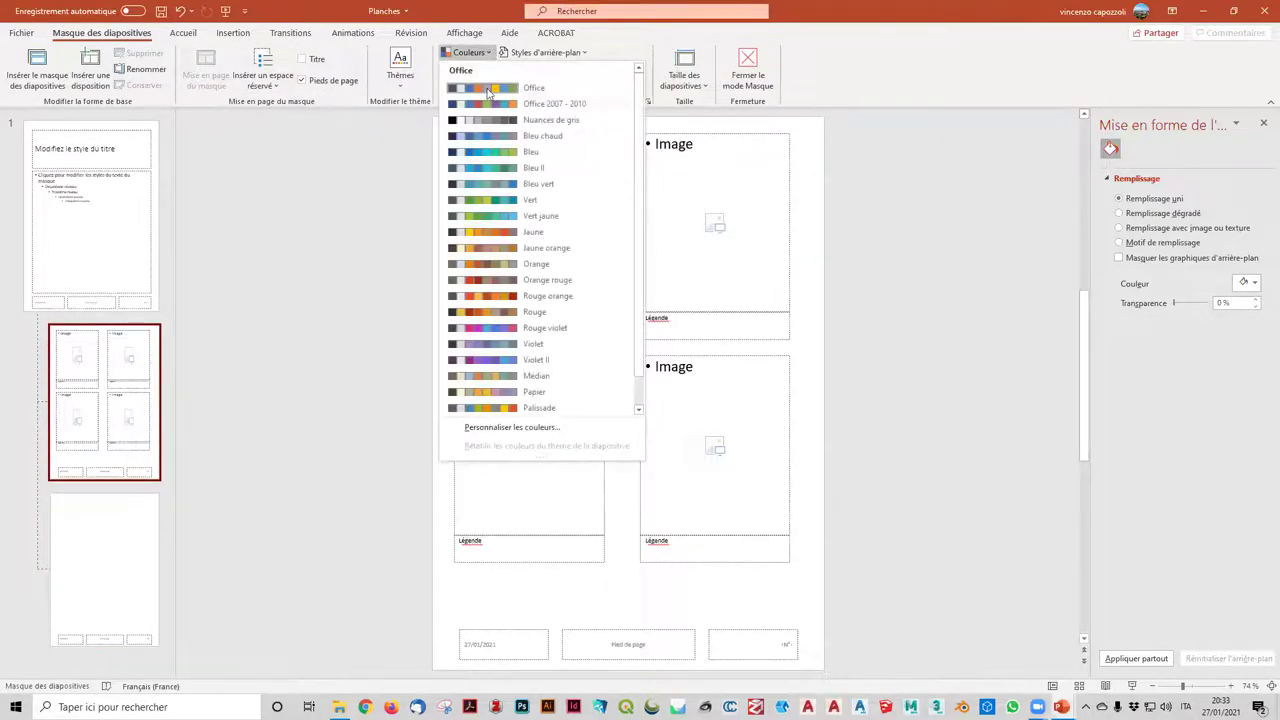
left_click(402, 128)
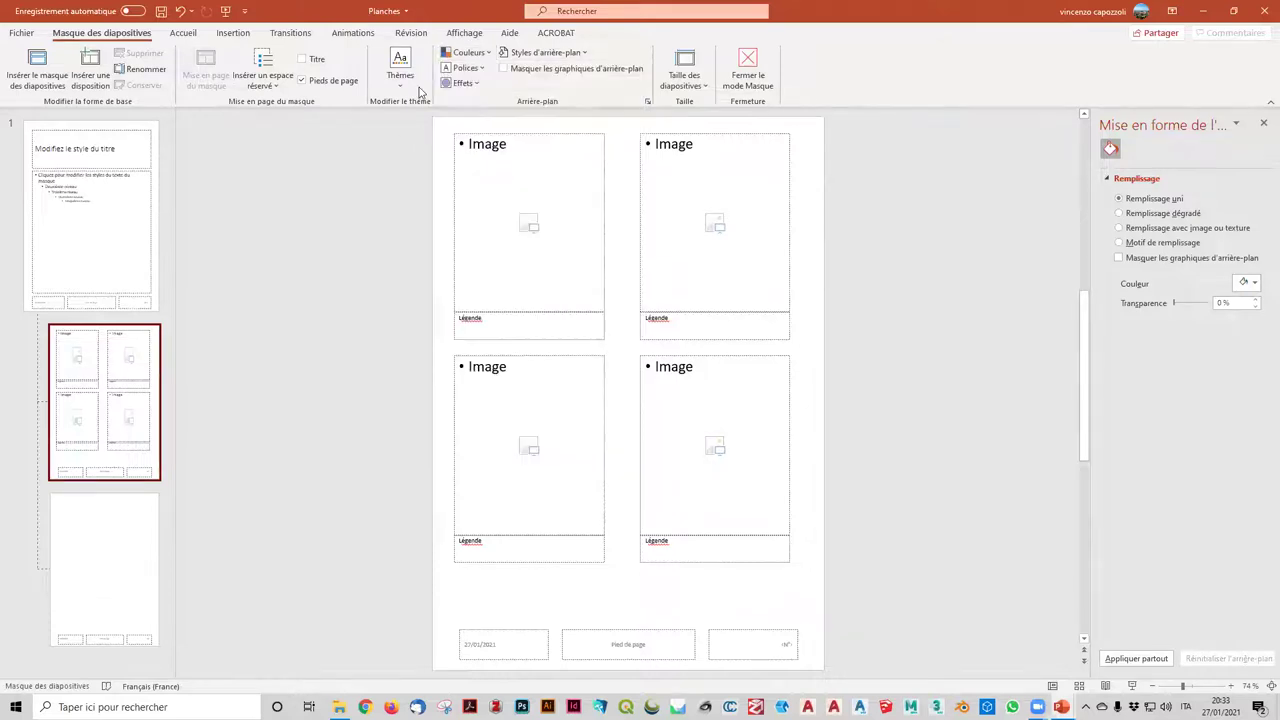
left_click(401, 76)
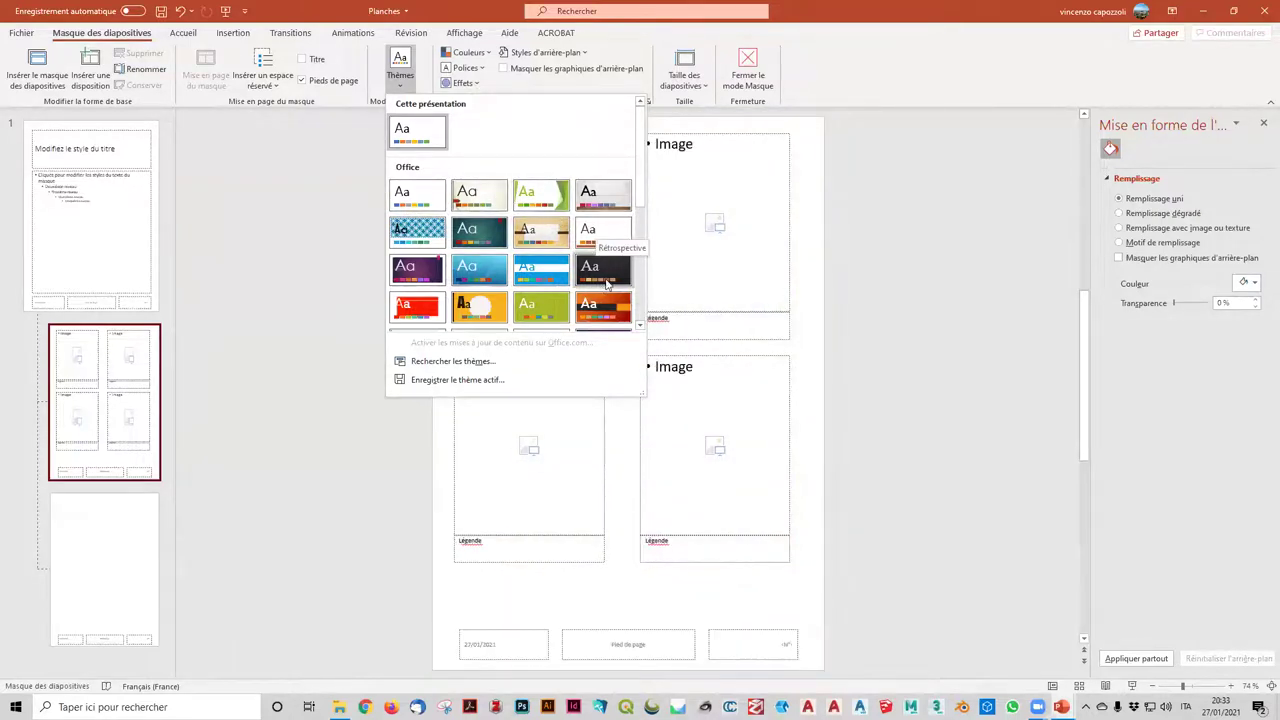
scroll(605, 275, "down", 3)
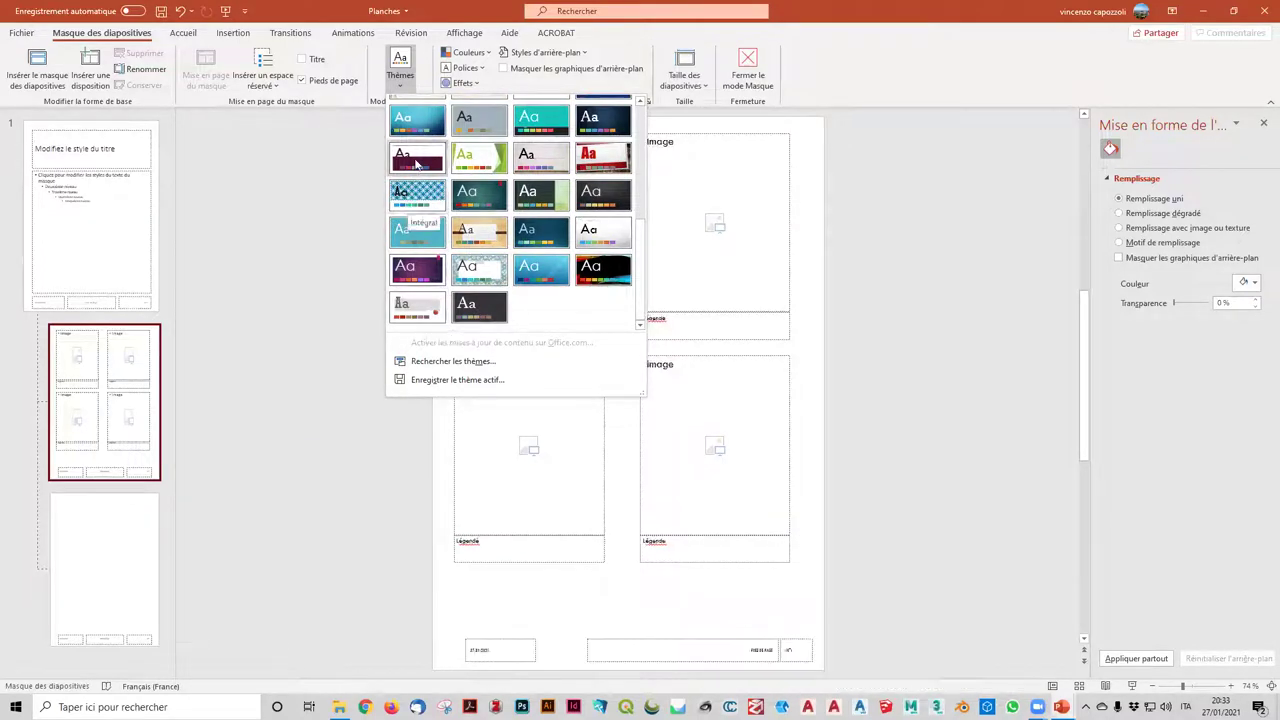
scroll(418, 163, "up", 4)
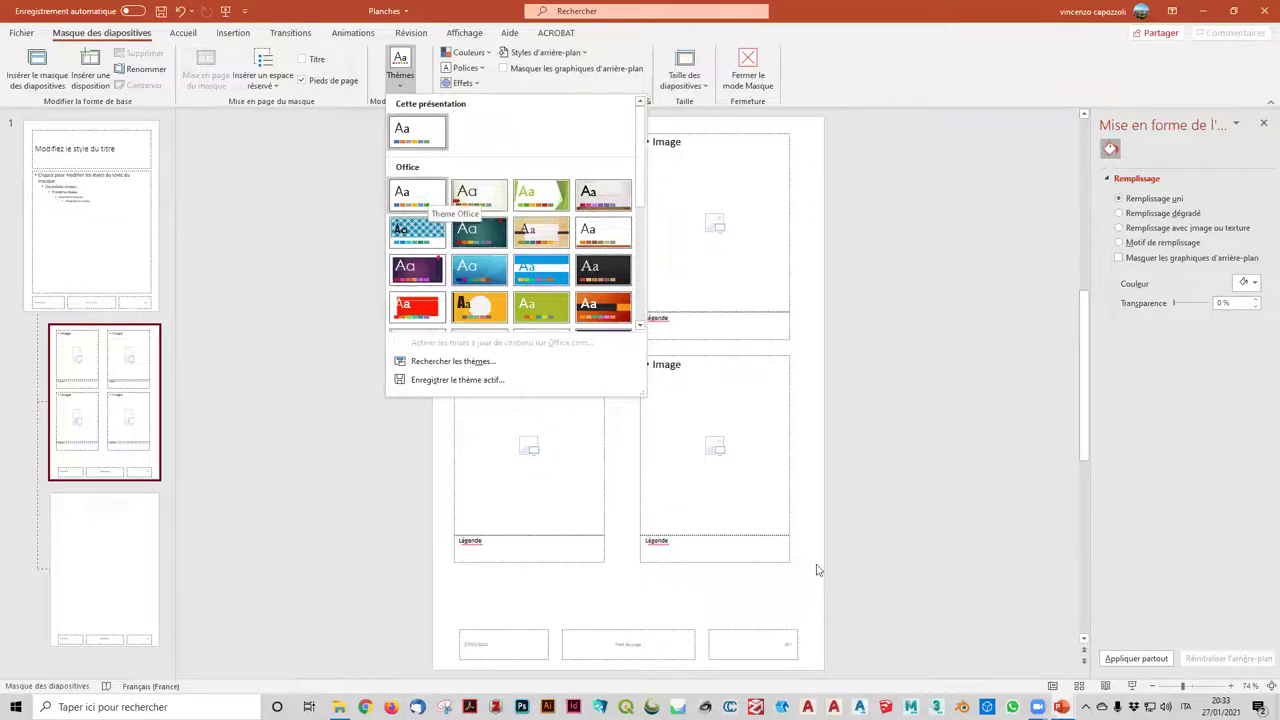
left_click(660, 595)
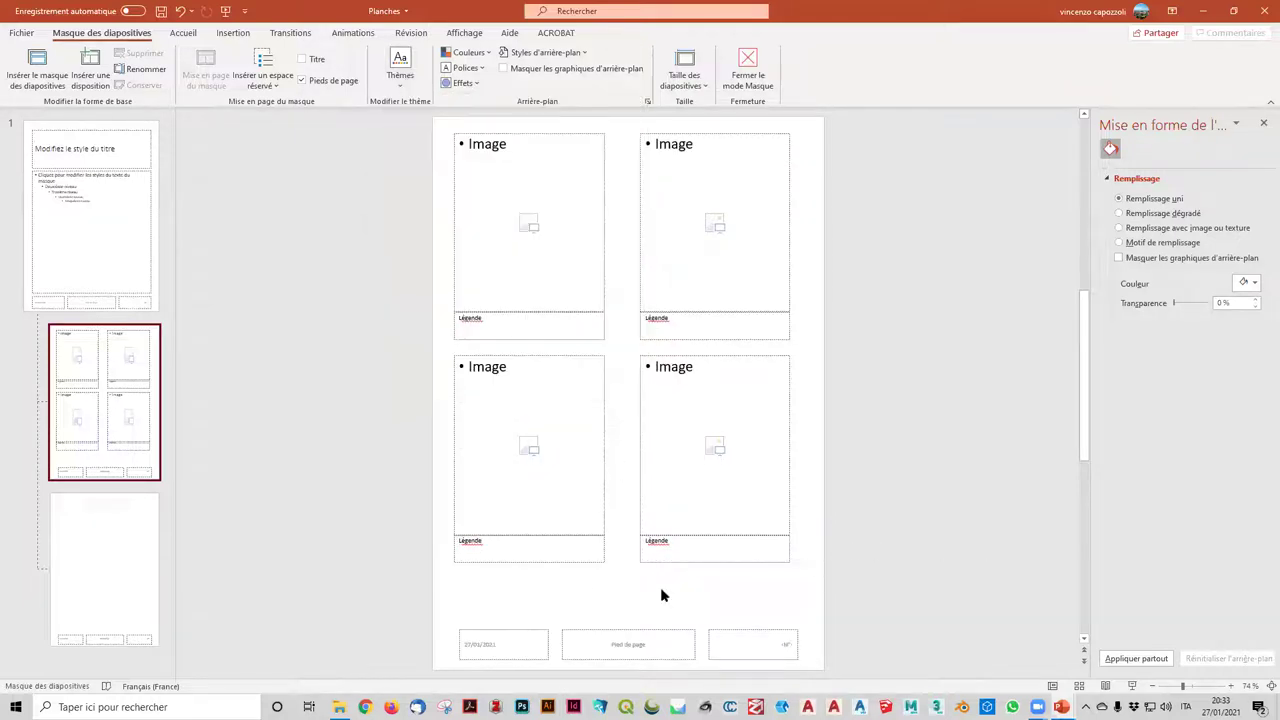
left_click(634, 633)
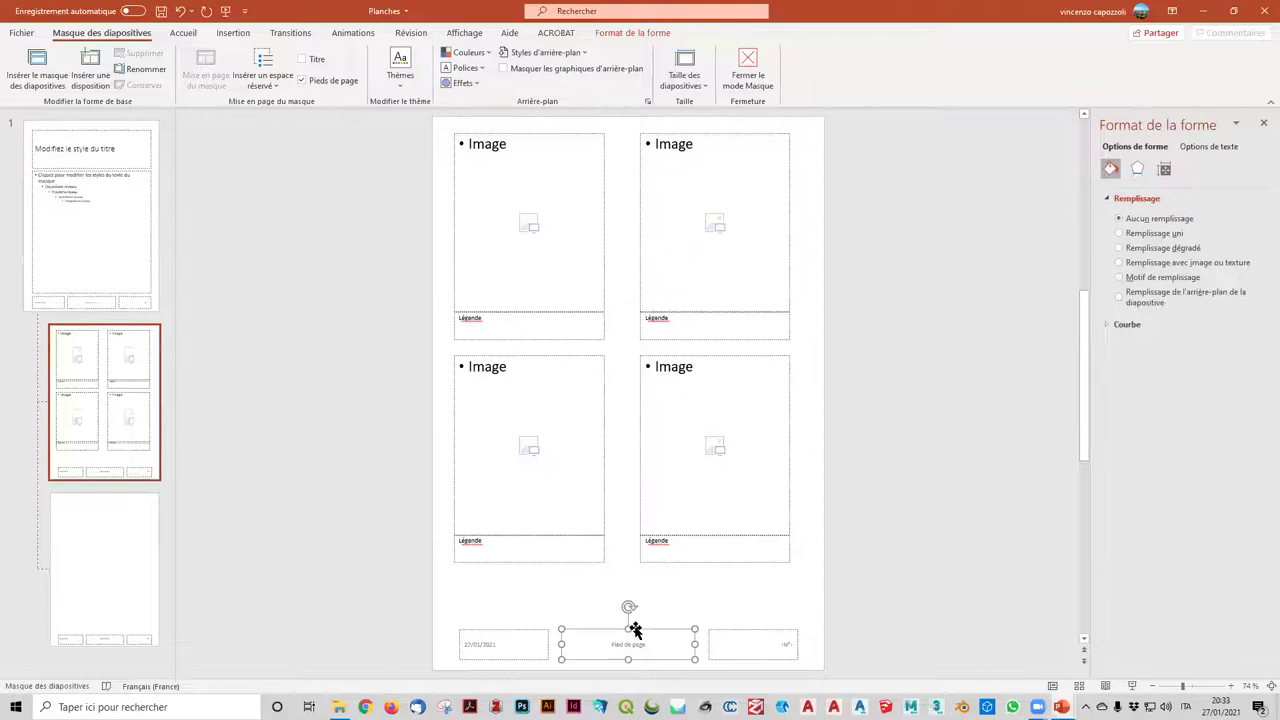
key("Delete")
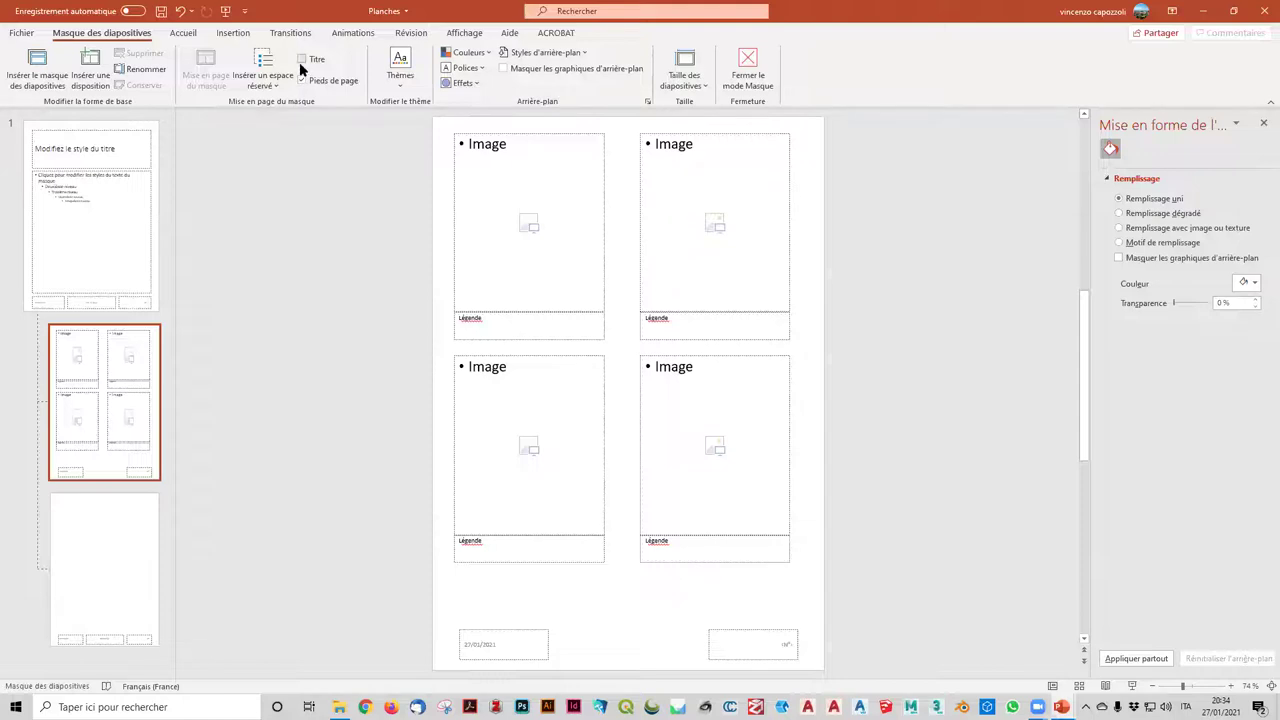
- On the four-image layout, toggle the Titre box and leave Pieds de page on, then close Master view
left_click(301, 60)
left_click(301, 60)
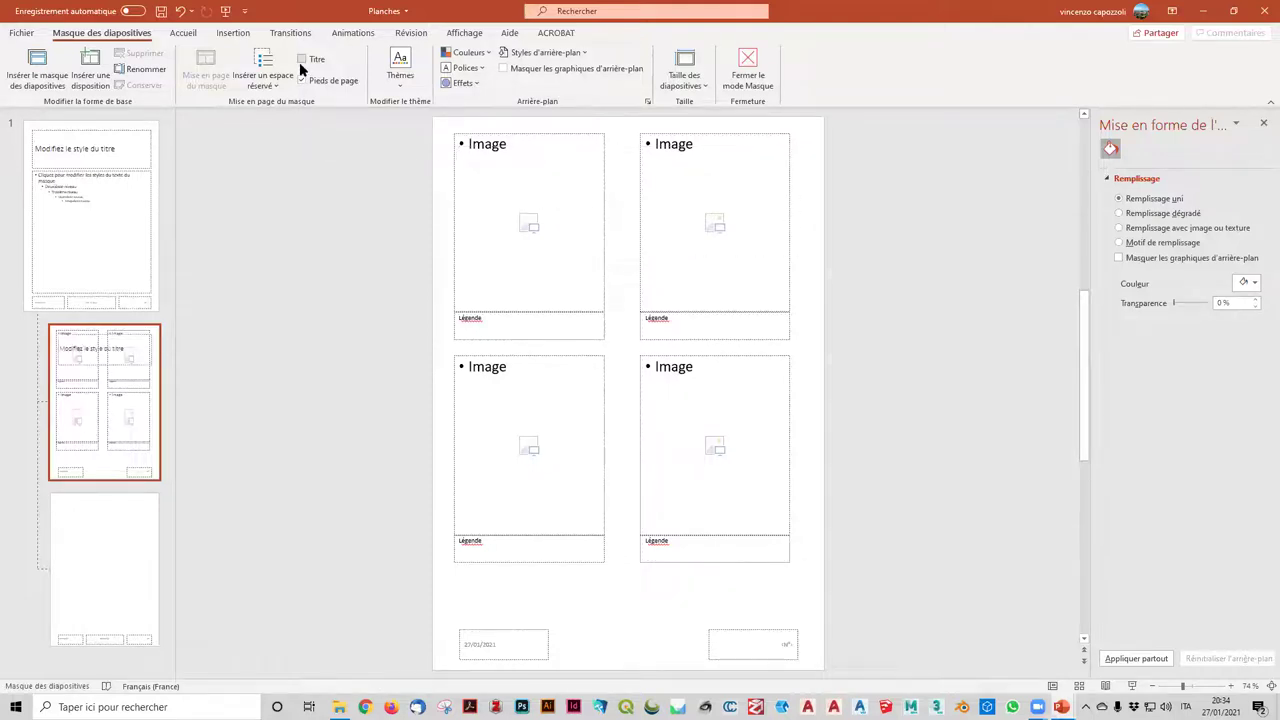
left_click(302, 80)
left_click(302, 81)
left_click(302, 81)
left_click(302, 82)
left_click(302, 82)
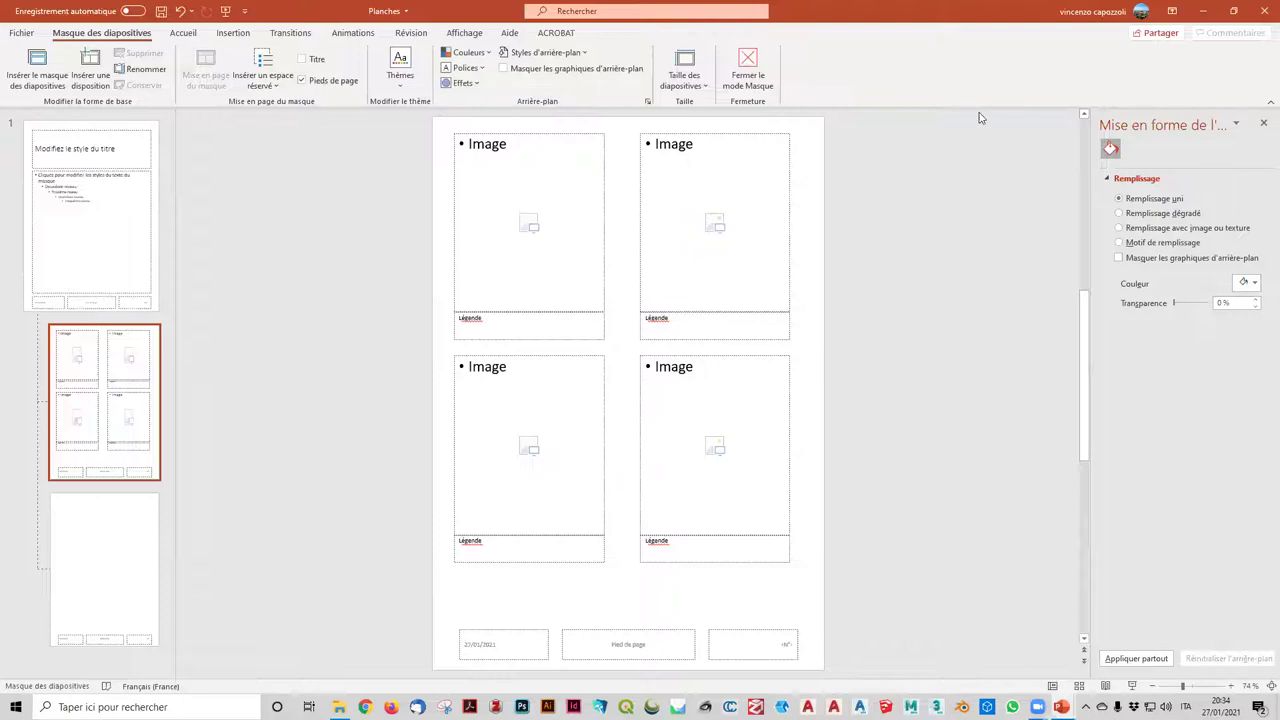
left_click(748, 72)
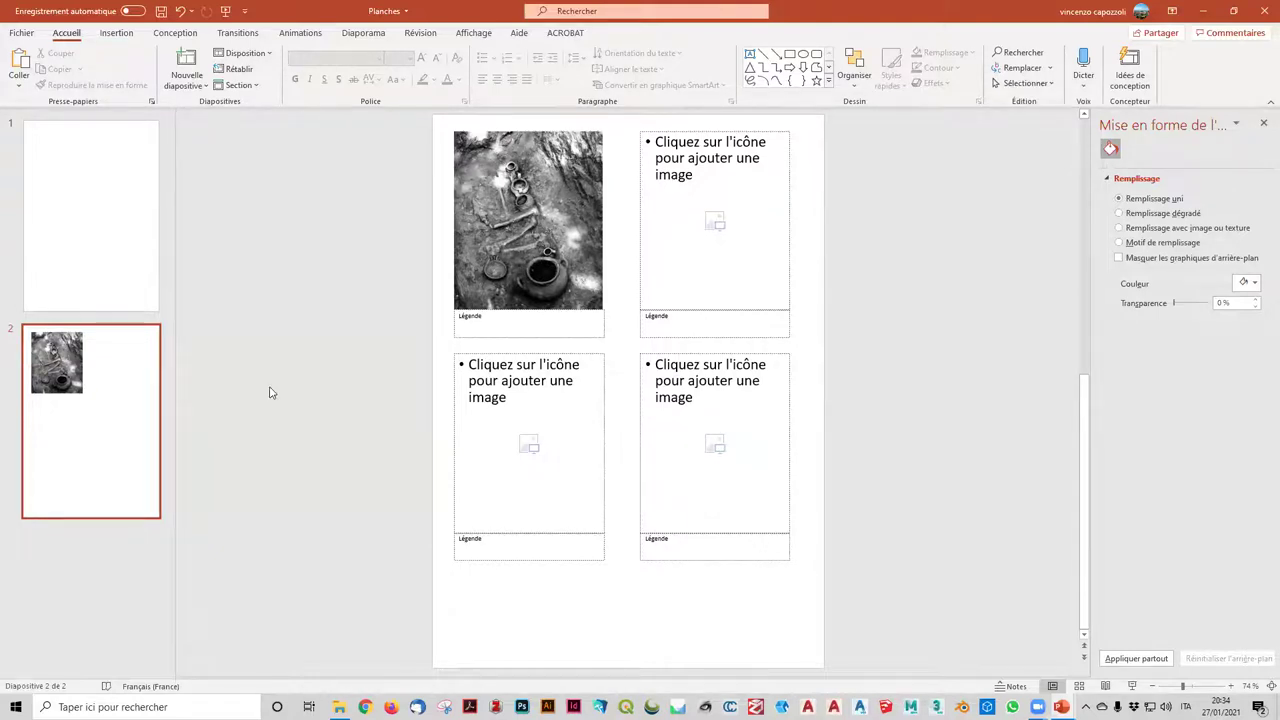
- Browse the Affichage, Diaporama and Insertion tabs and bring up En-tête/Pied de page
left_click(462, 34)
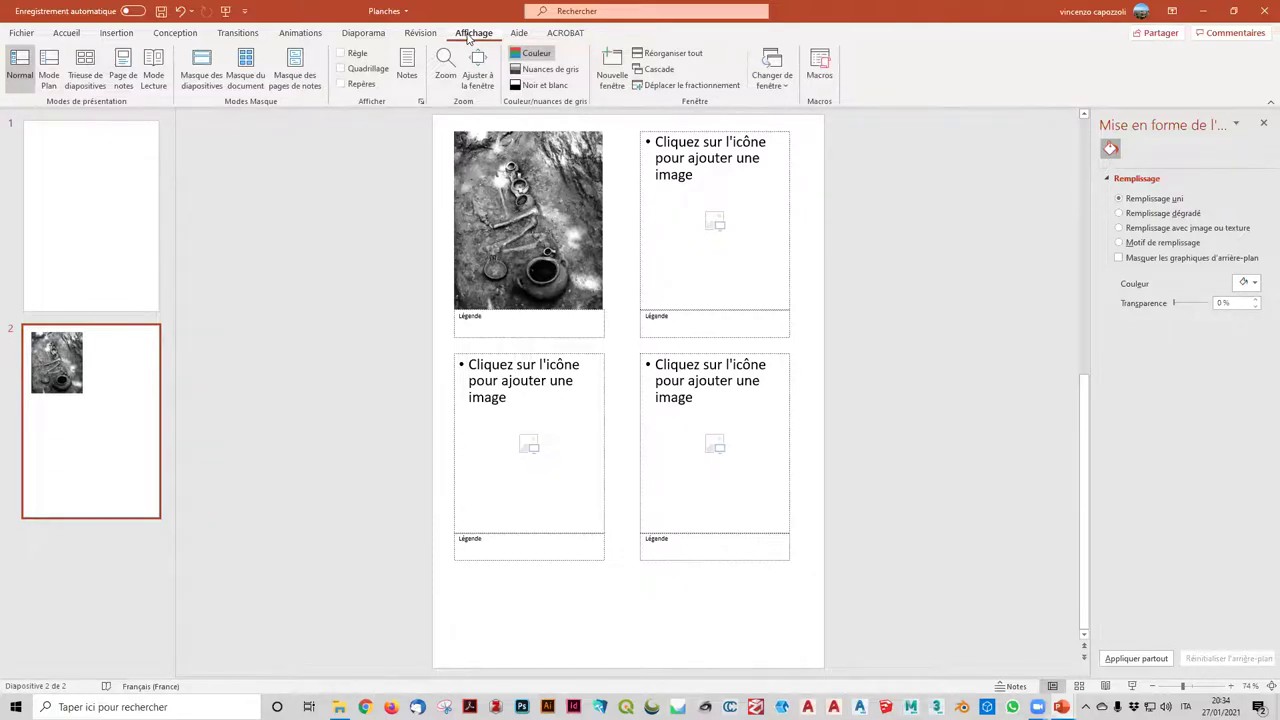
left_click(376, 35)
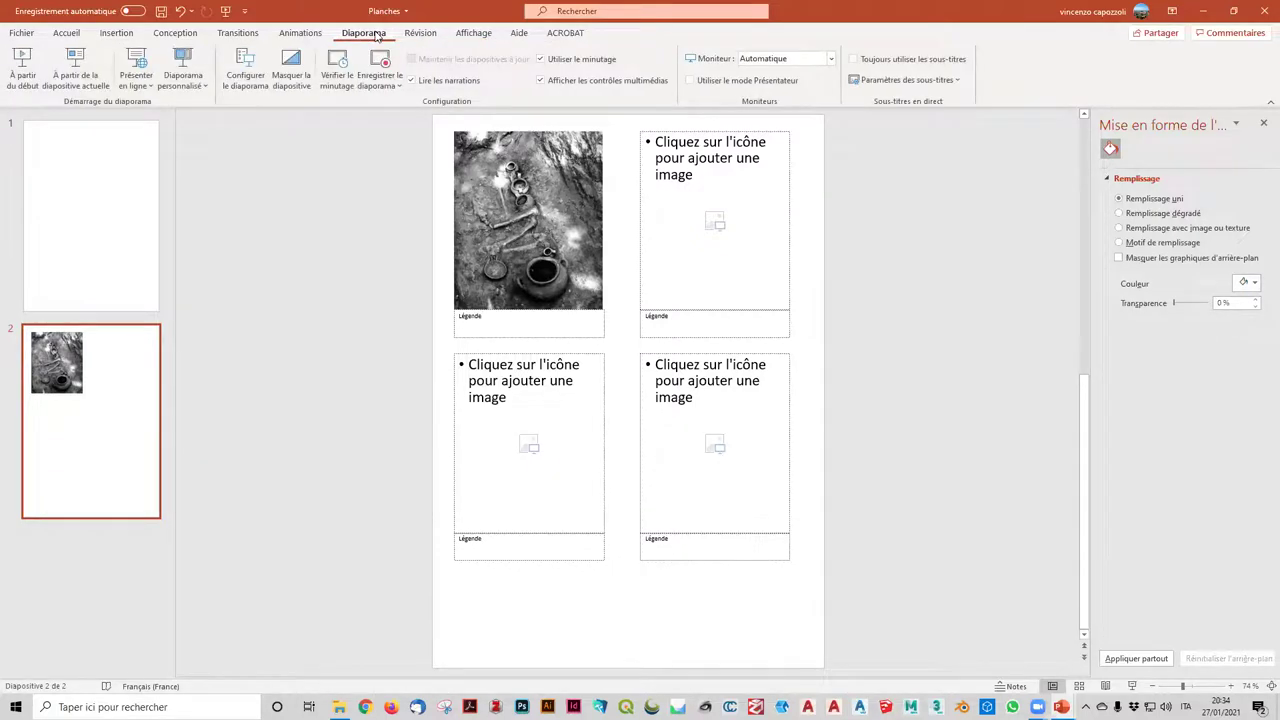
left_click(116, 33)
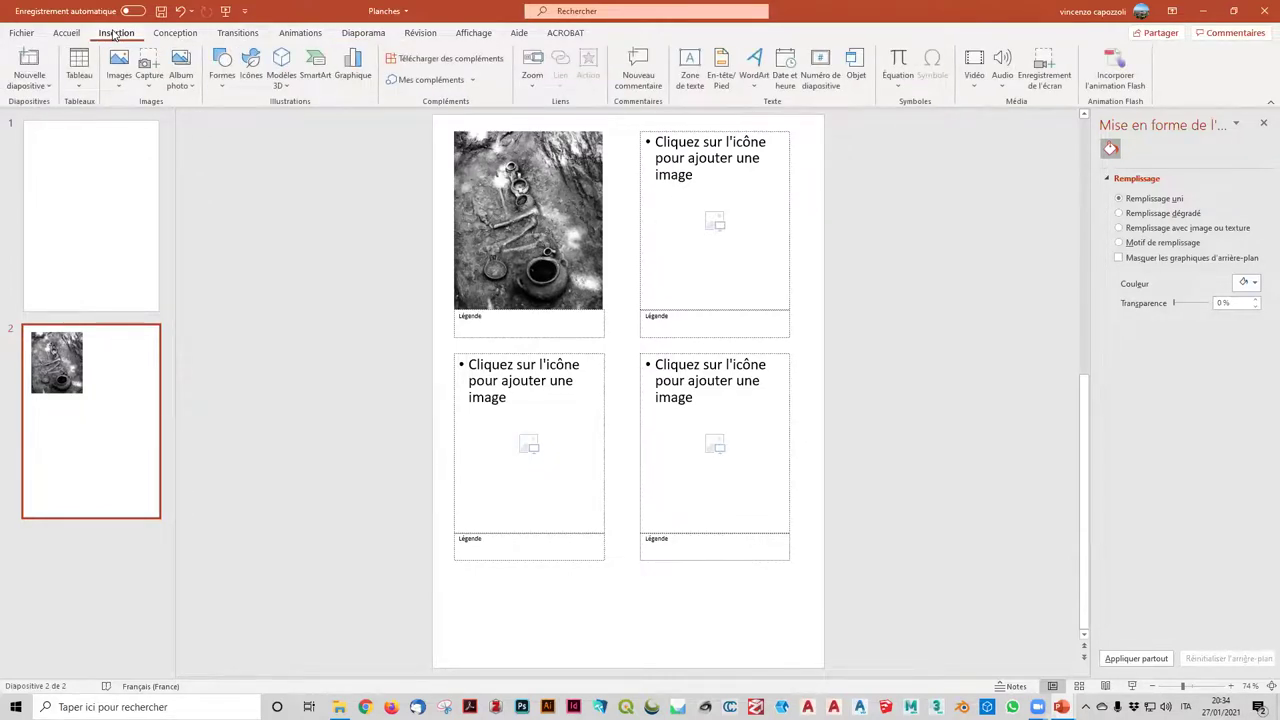
left_click(716, 87)
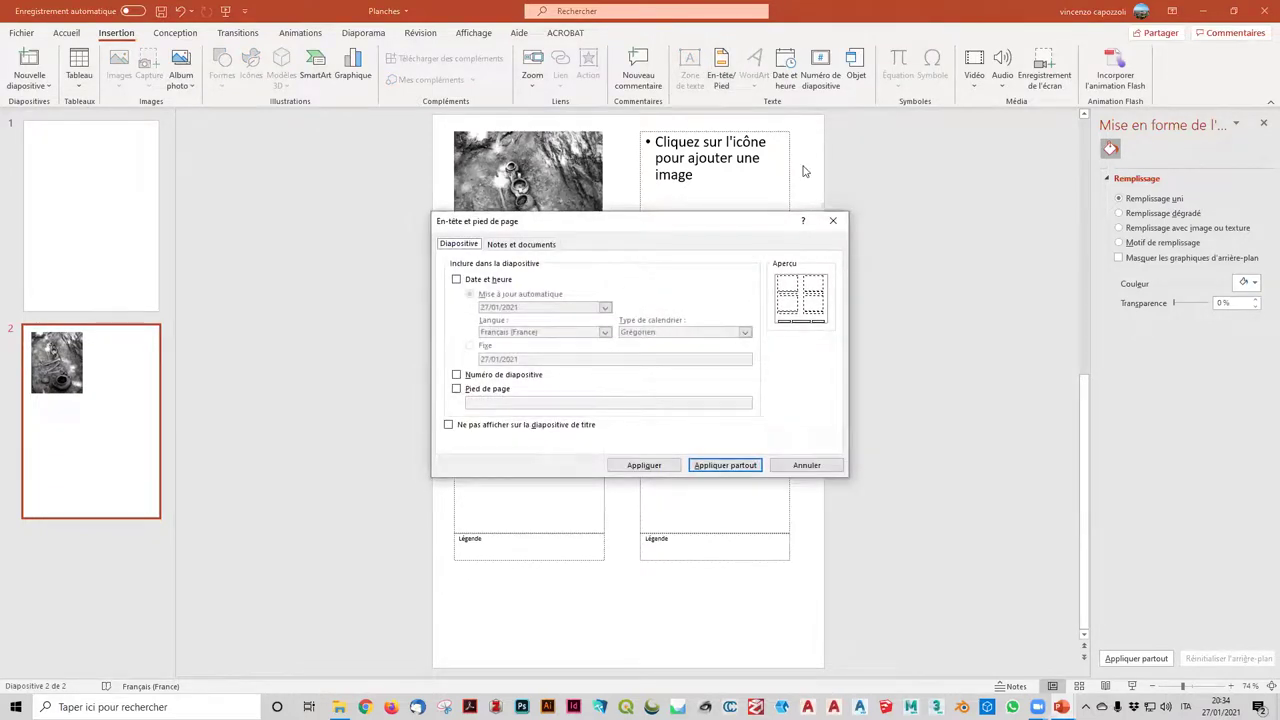
- Turn on date and slide number, hidden on the title slide, and apply to all slides
left_click(832, 220)
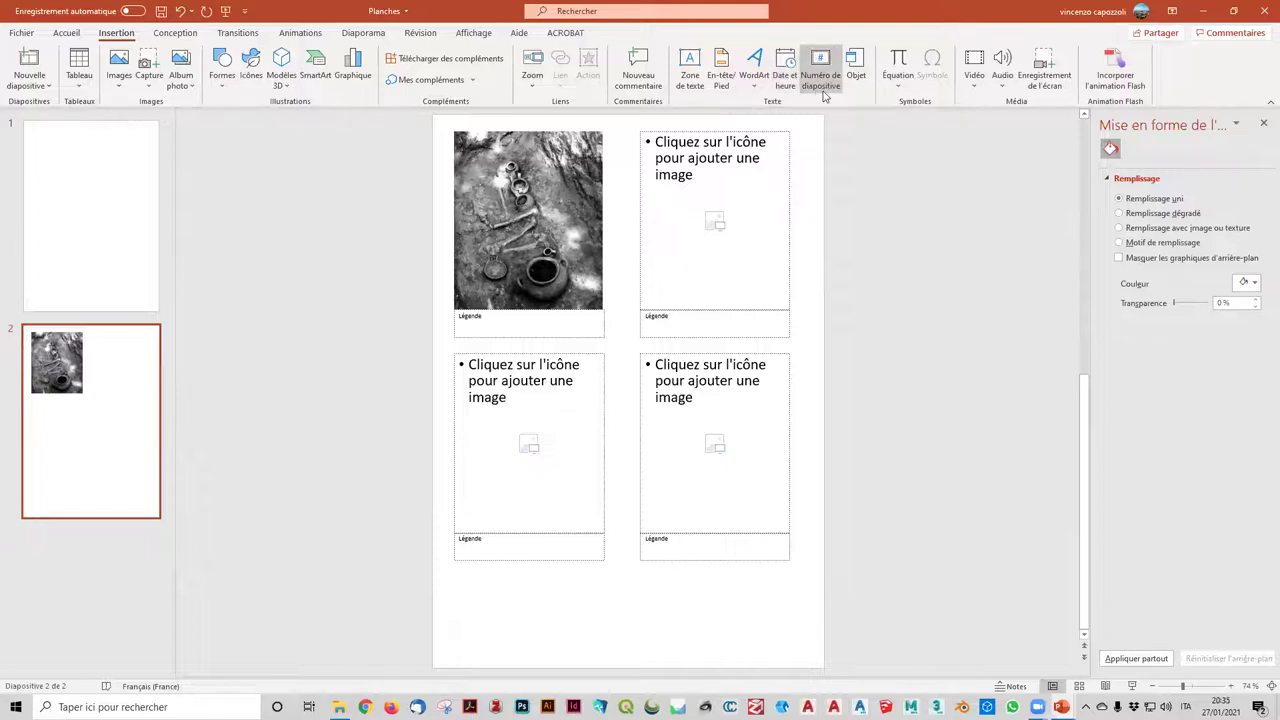
left_click(822, 86)
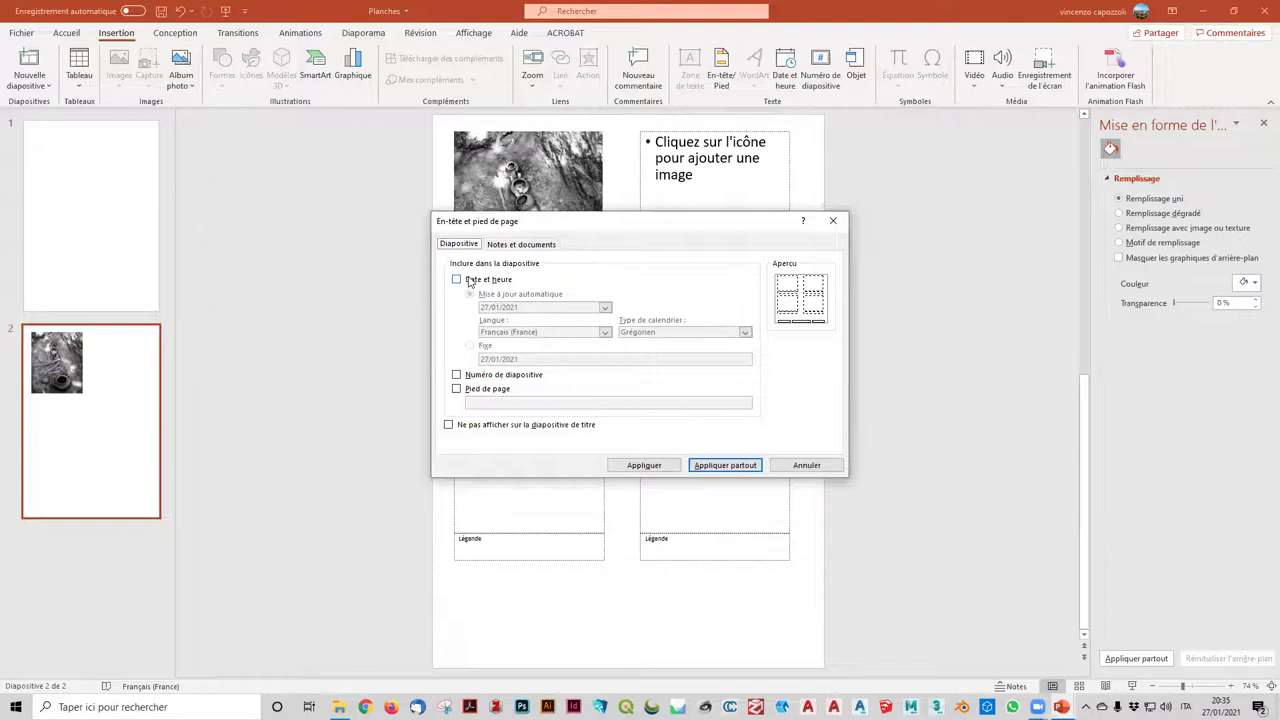
left_click(457, 280)
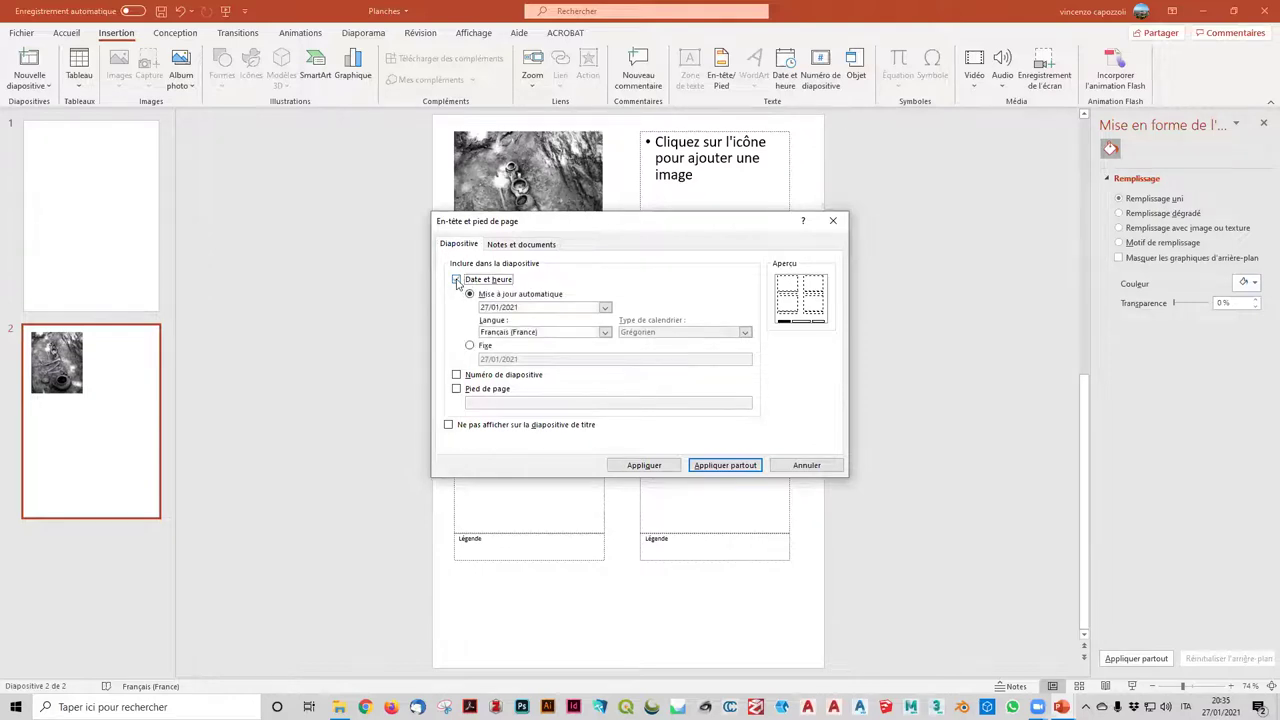
left_click(472, 380)
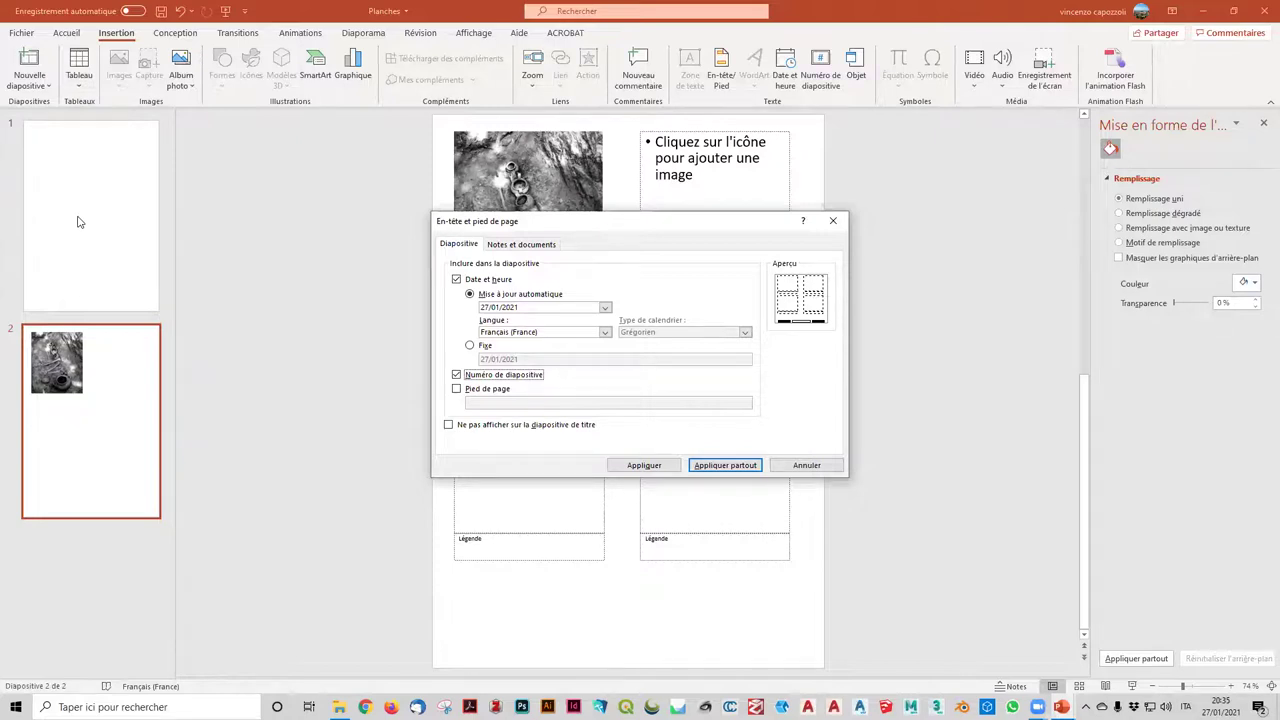
left_click(461, 431)
left_click(710, 468)
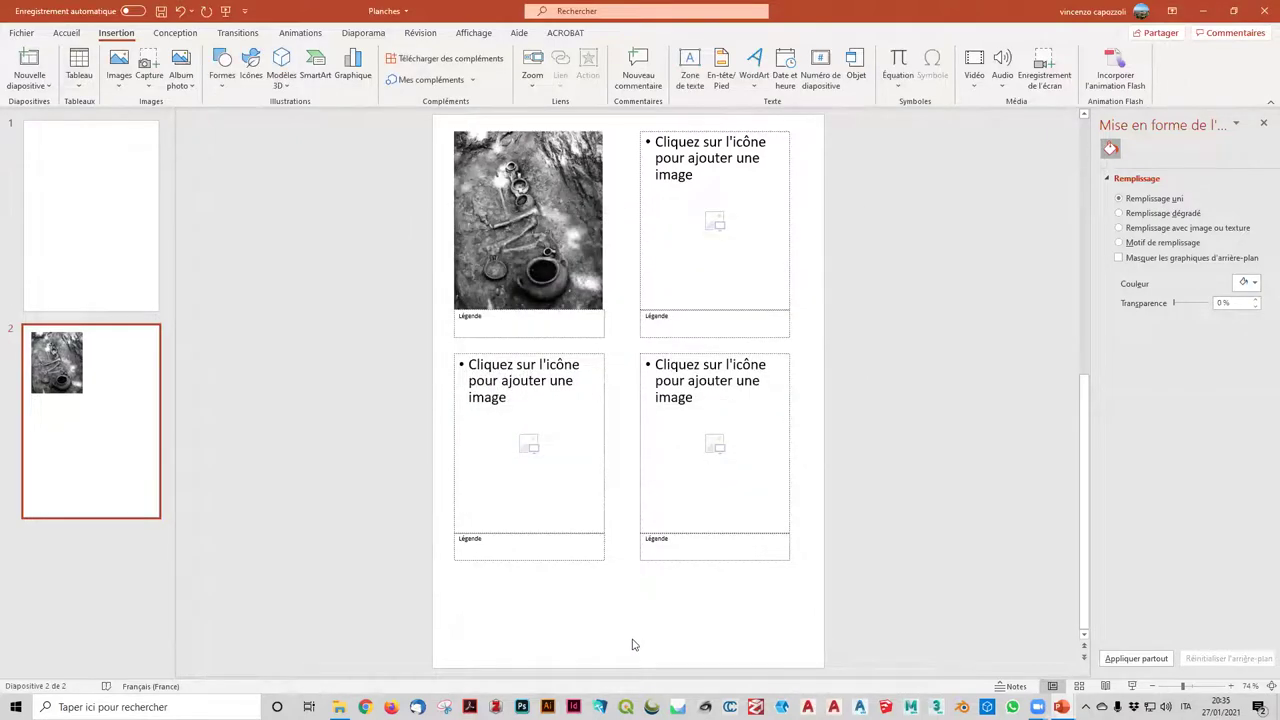
- Enable date and slide number again and apply them to the current slide
scroll(663, 675, "up", 1)
scroll(670, 660, "down", 1)
left_click(727, 80)
left_click(466, 281)
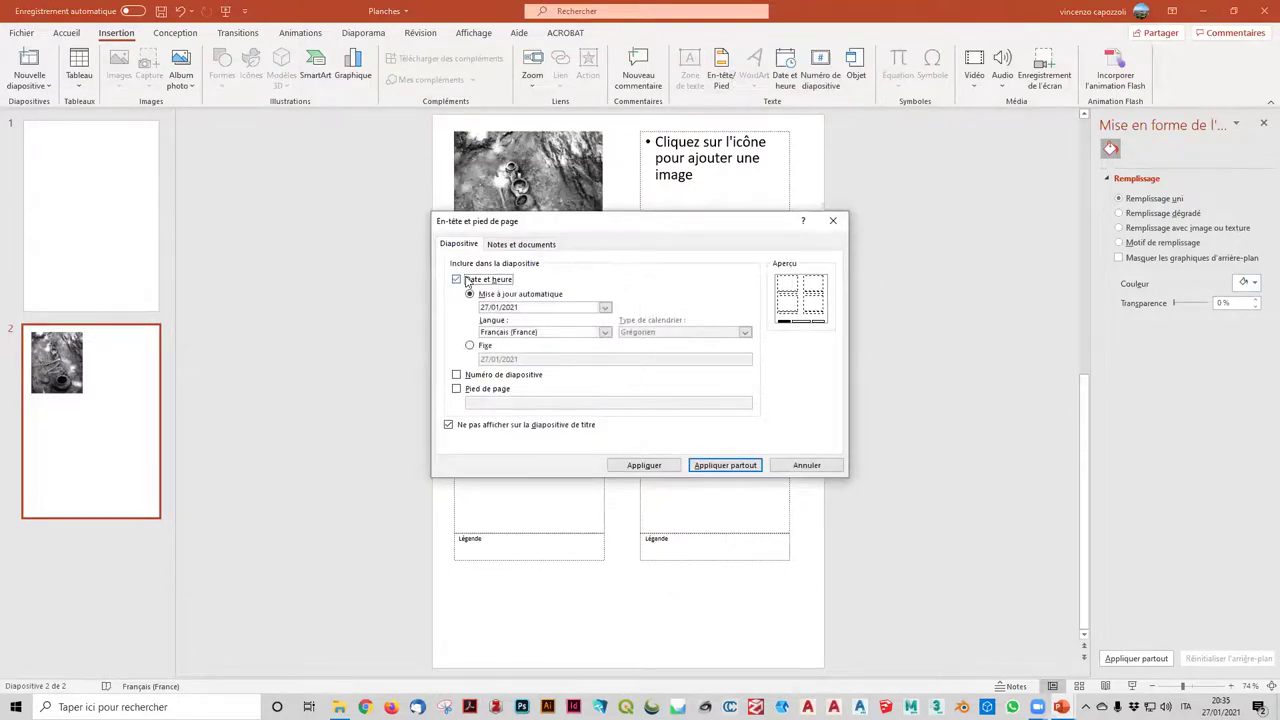
left_click(465, 376)
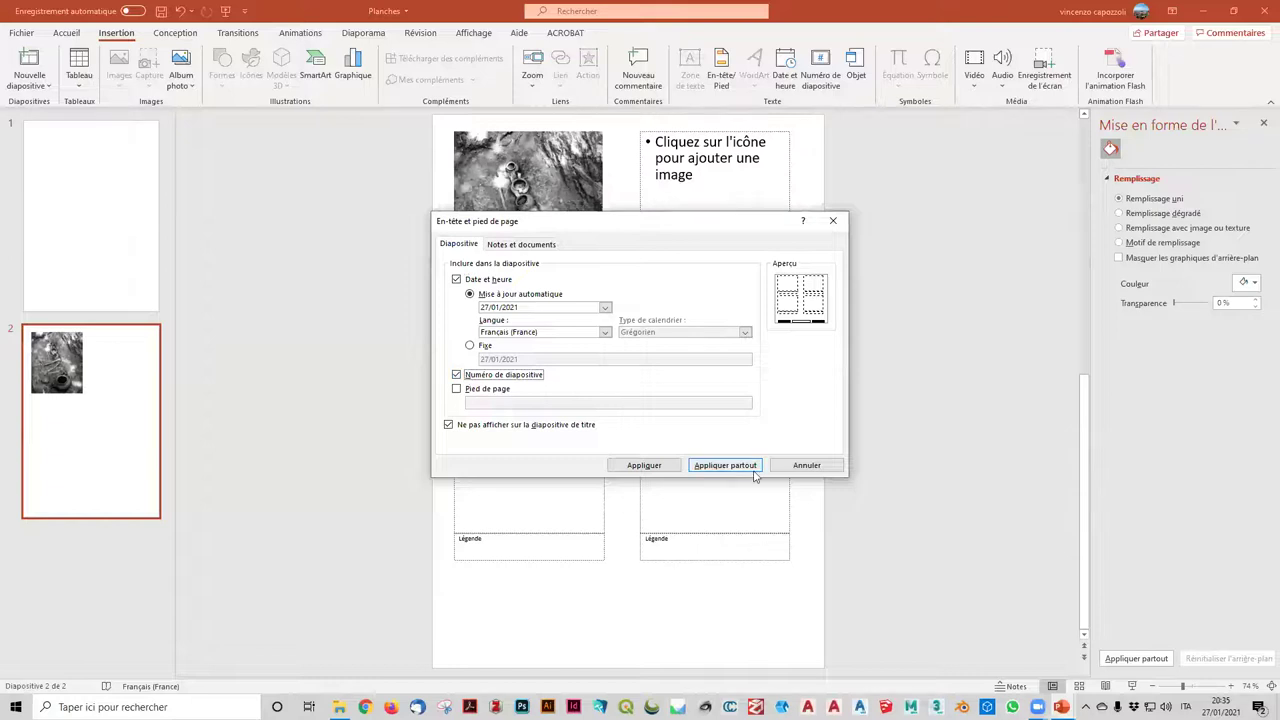
left_click(655, 466)
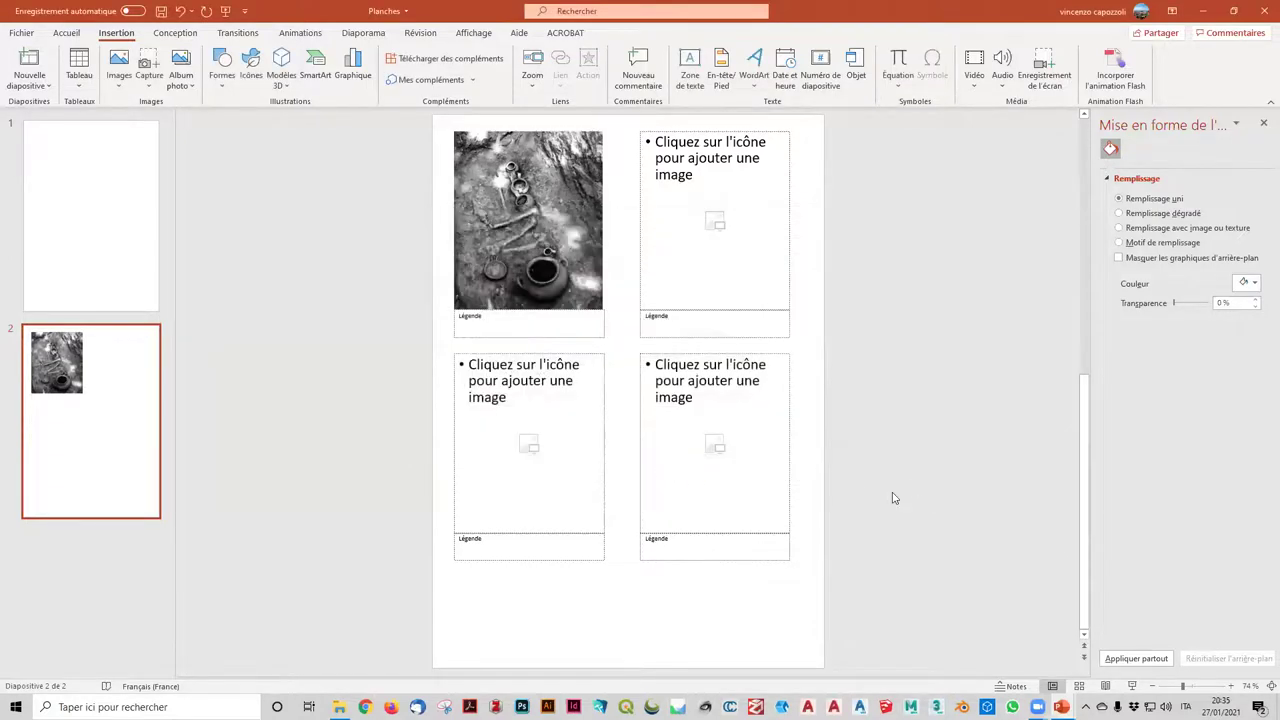
- Look over slides 1 and 2 and the Transitions and Design tabs, then enter Masque des diapositives
left_click(94, 180)
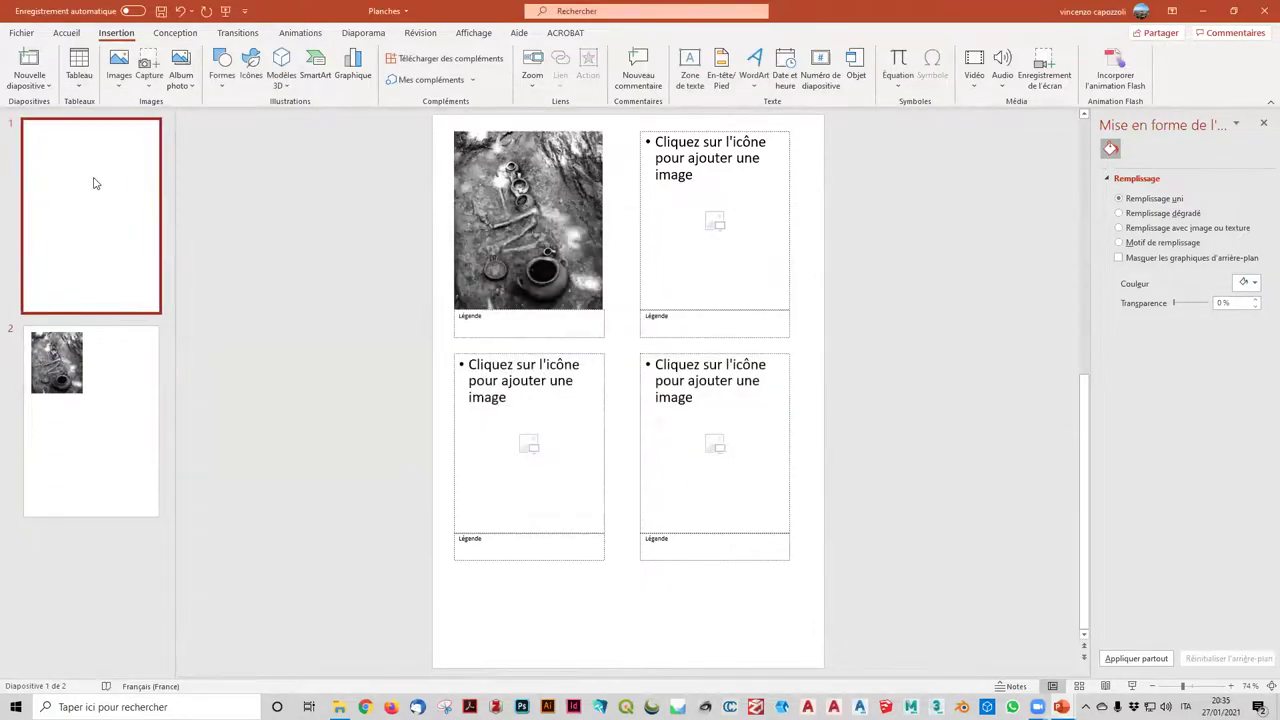
left_click(80, 368)
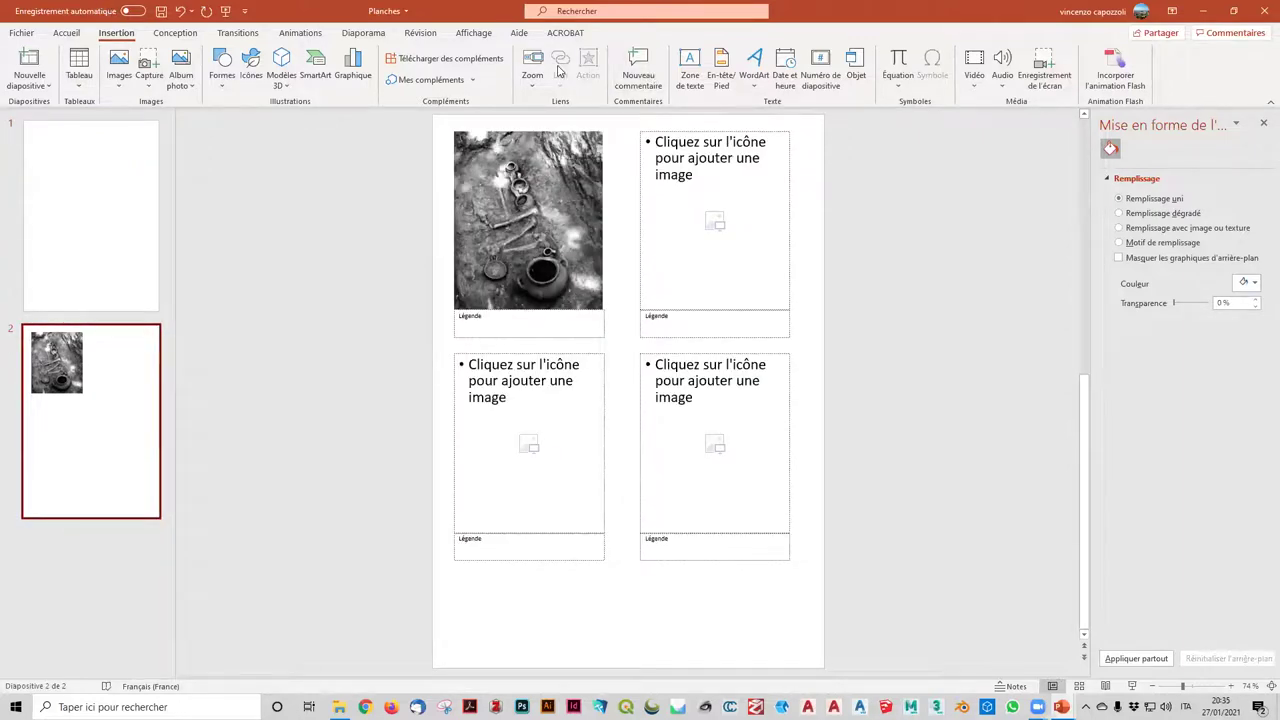
left_click(243, 32)
left_click(175, 32)
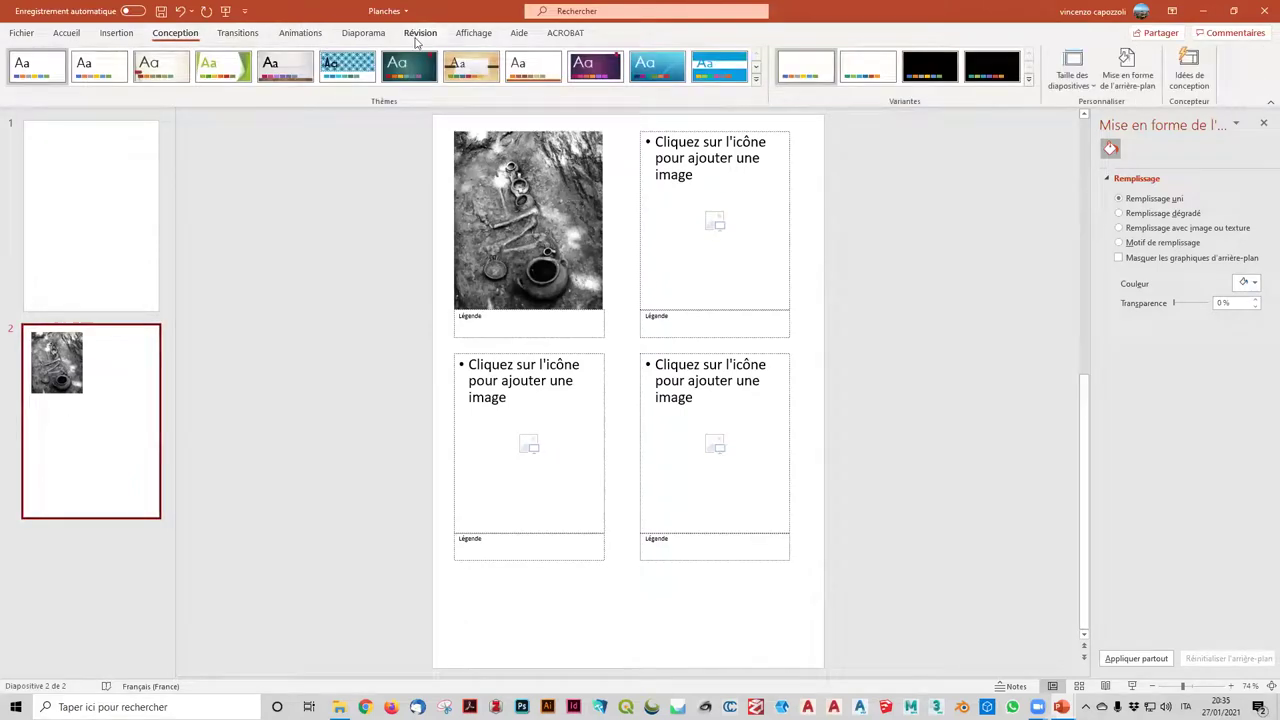
left_click(473, 36)
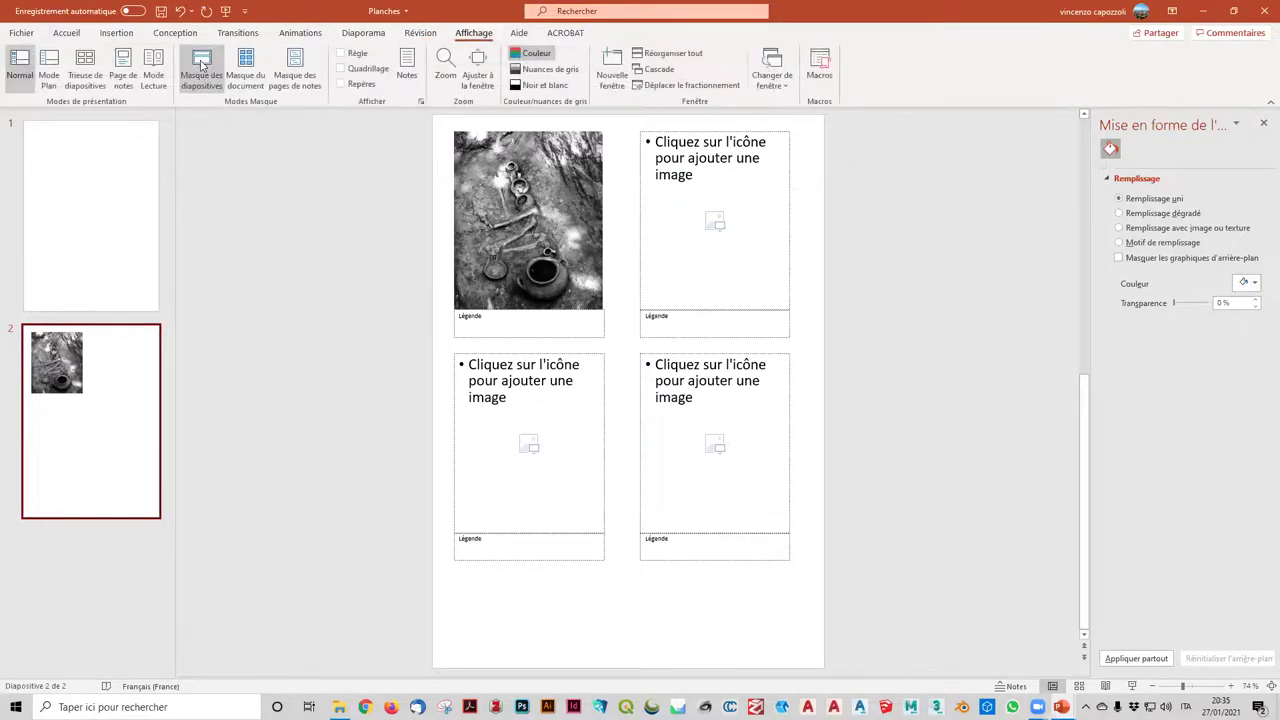
left_click(203, 80)
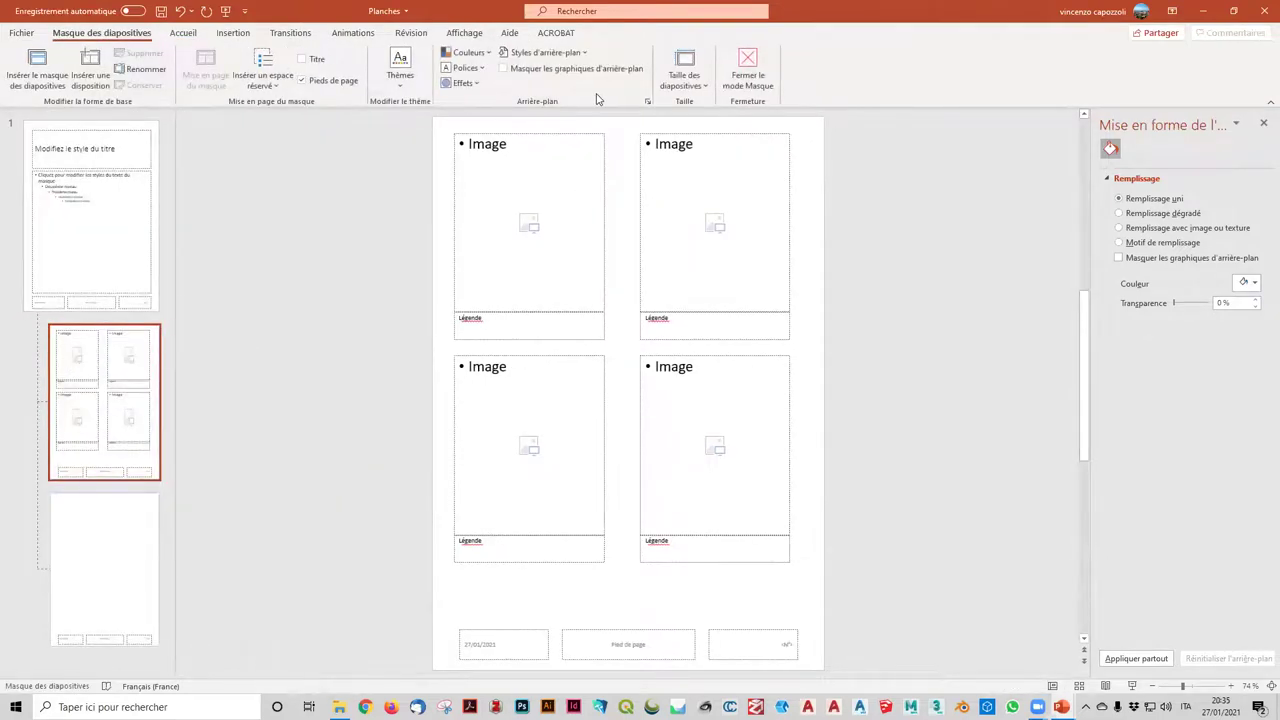
- Rename the blank layout and insert a new layout with a title
left_click(85, 546)
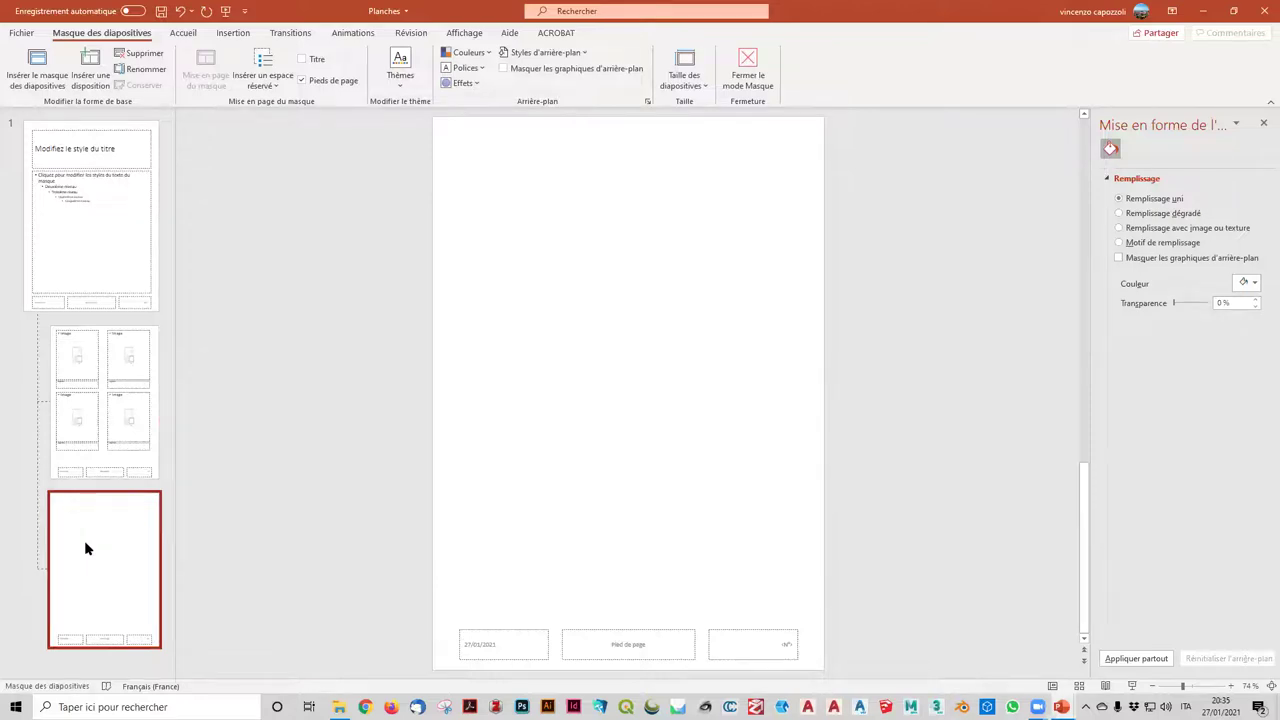
right_click(84, 540)
left_click(140, 491)
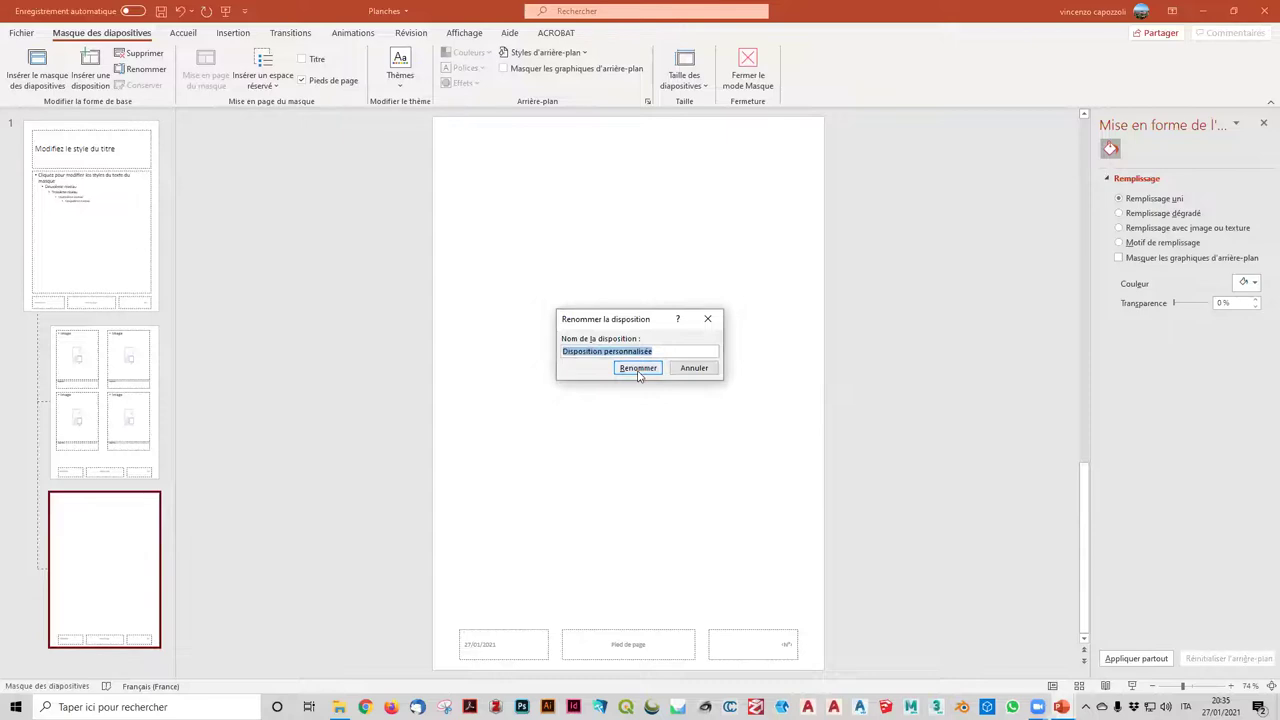
left_click(638, 368)
left_click(90, 72)
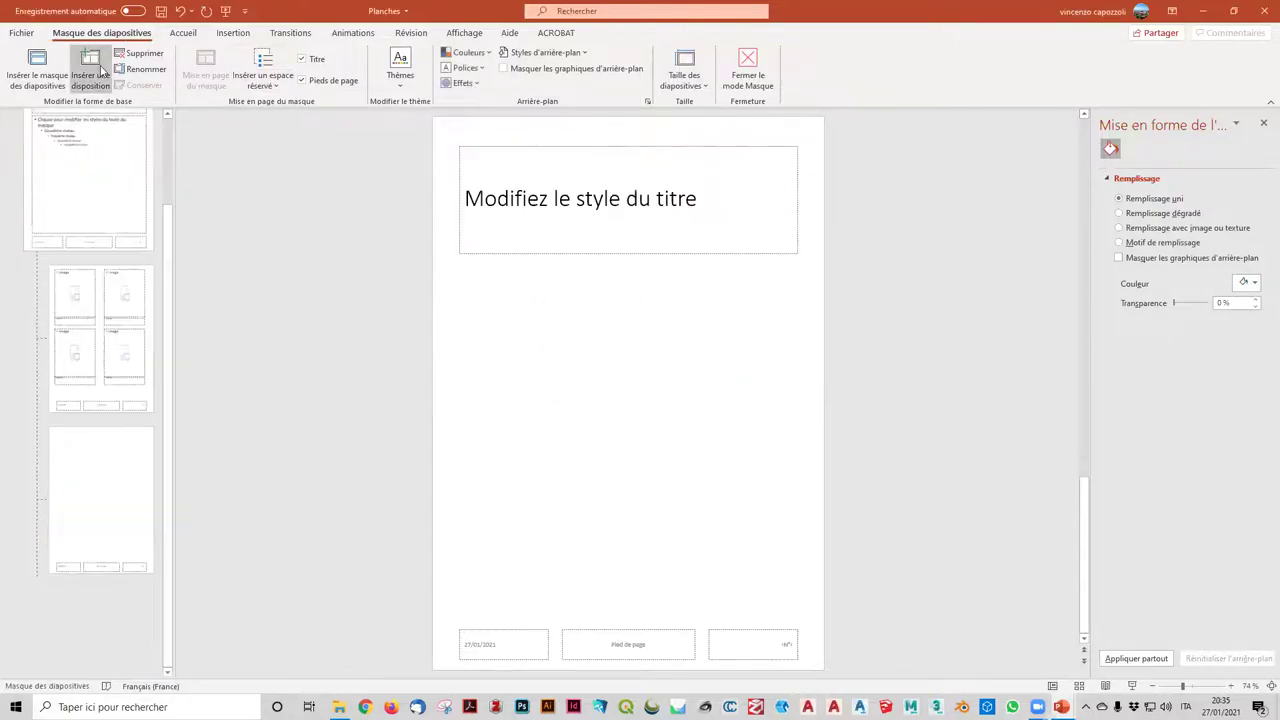
left_click(96, 390)
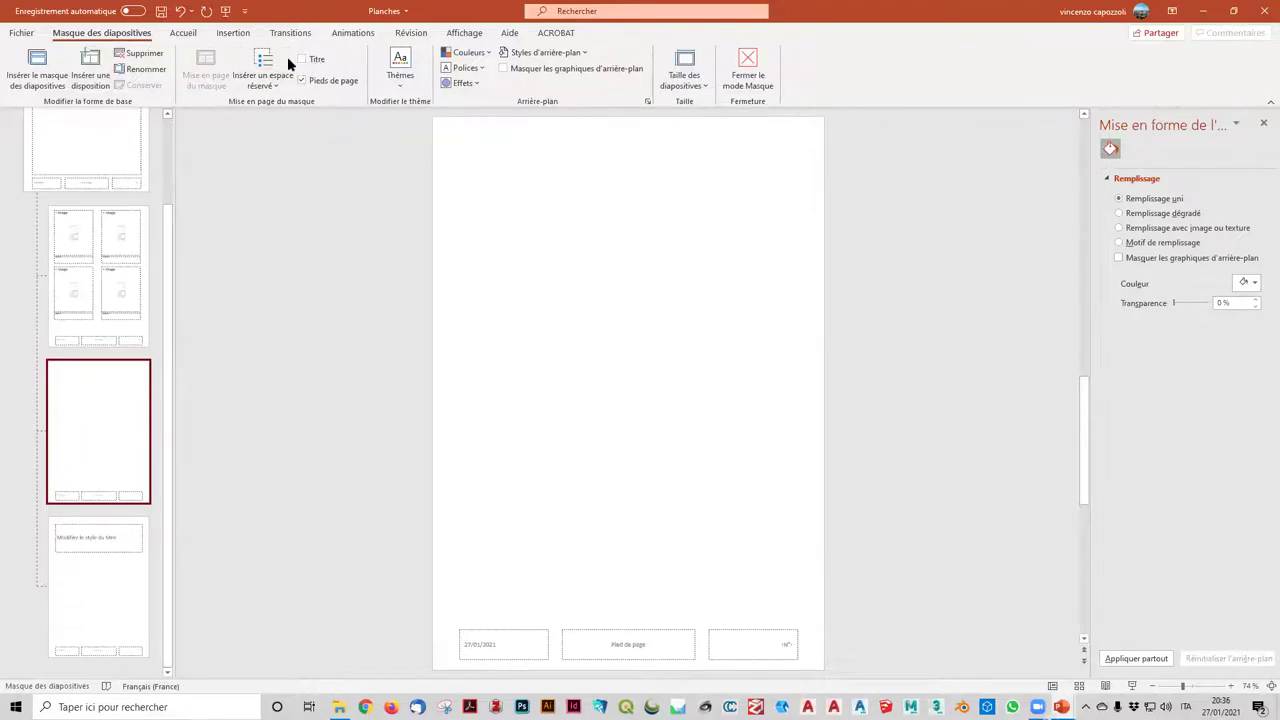
- Draw a large Image placeholder across the blank layout, save, and close Master view
left_click(263, 80)
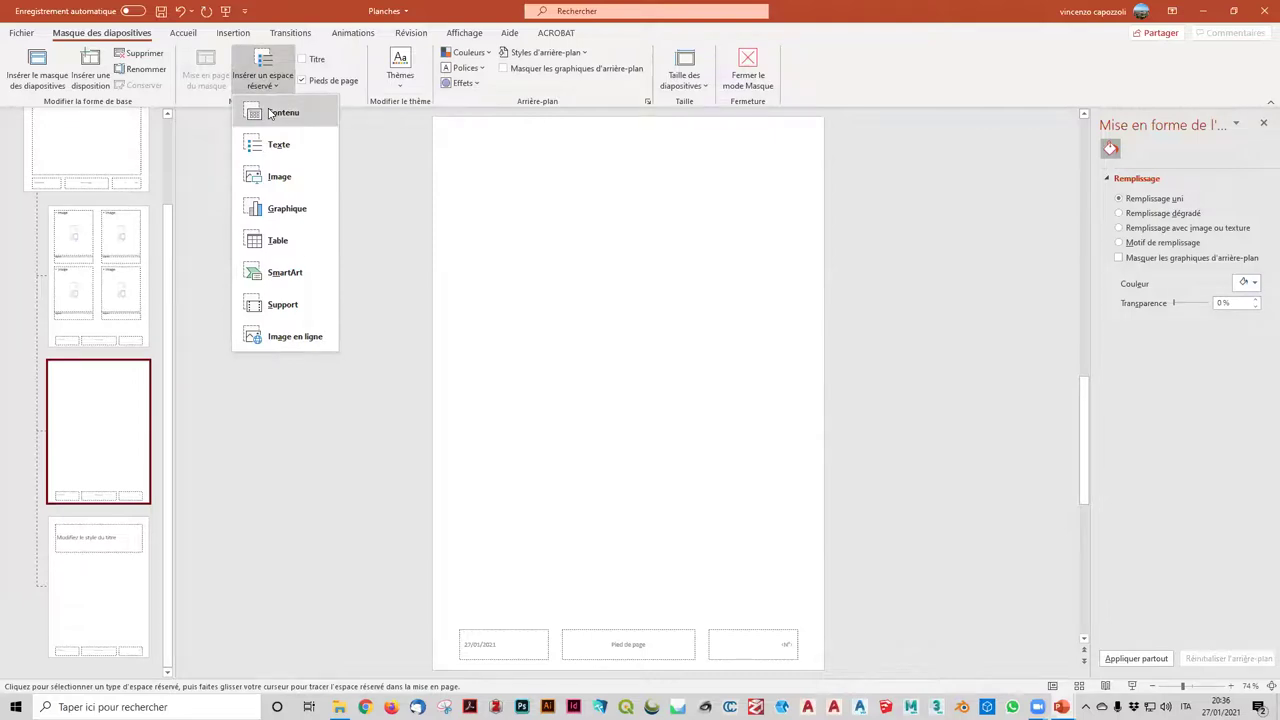
left_click(279, 176)
mouse_move(480, 180)
left_mouse_down()
mouse_move(832, 534)
mouse_move(763, 560)
left_mouse_up()
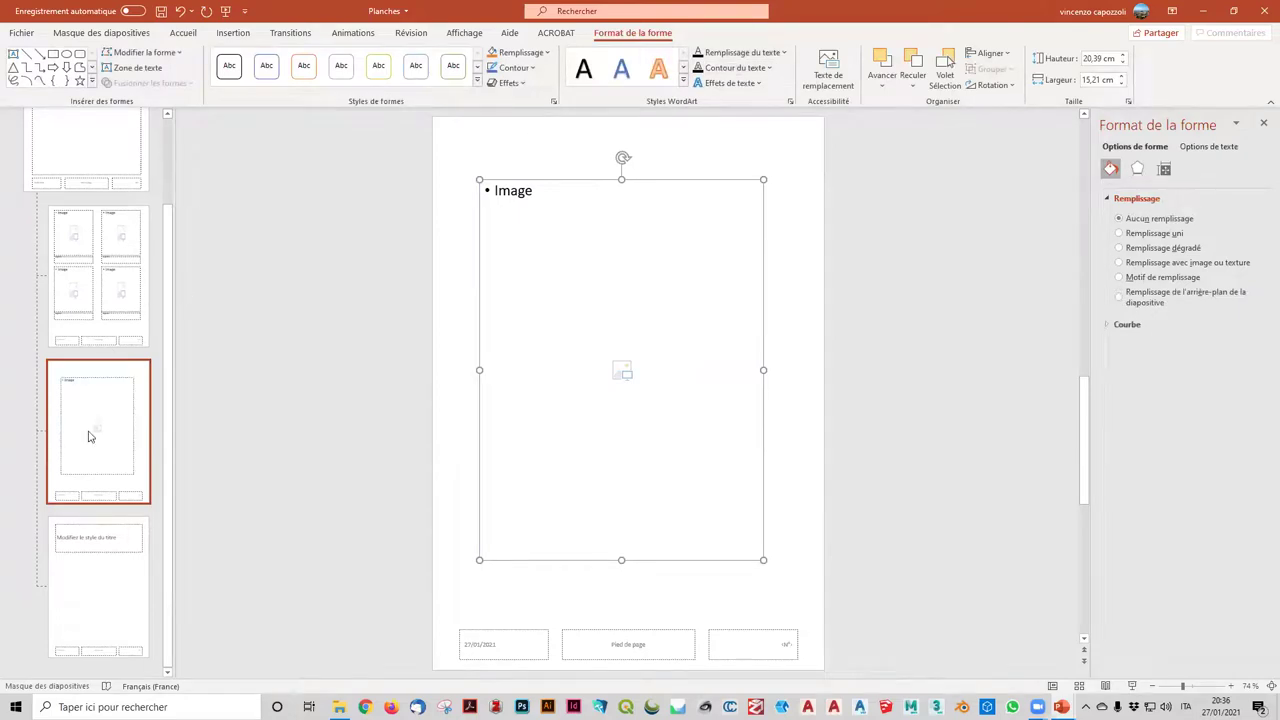
left_click(161, 11)
left_click(369, 233)
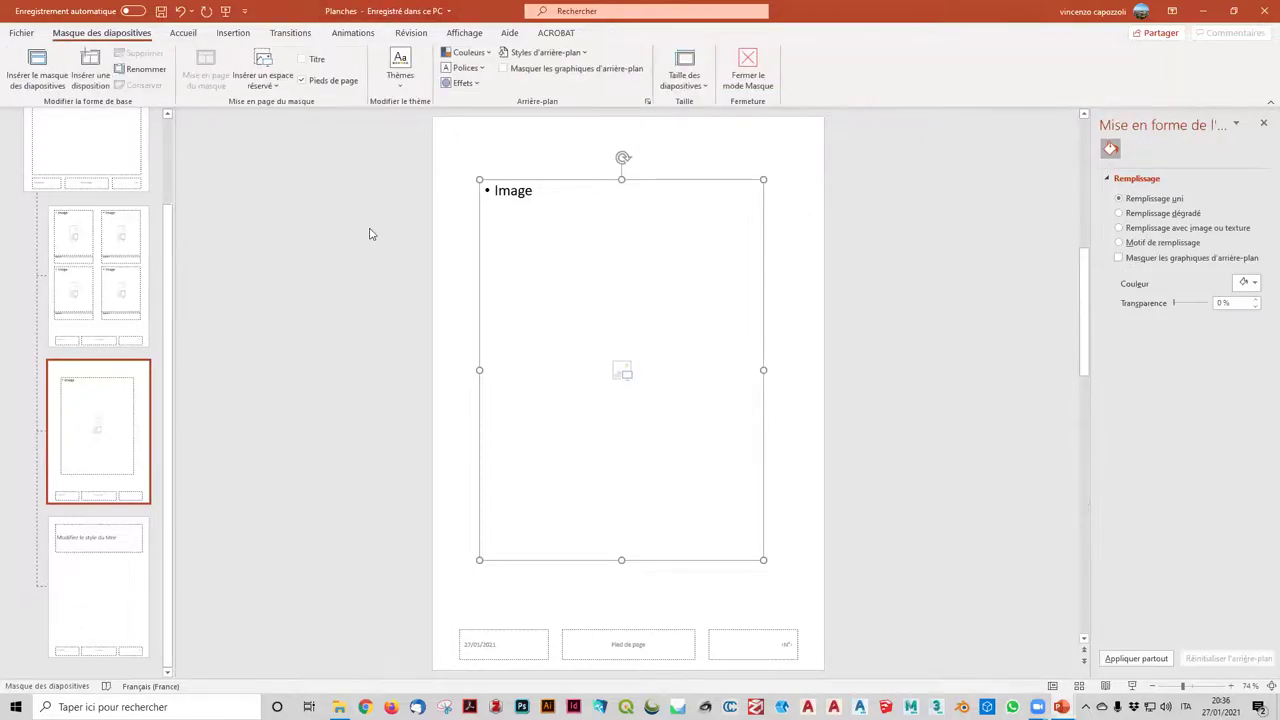
left_click(748, 60)
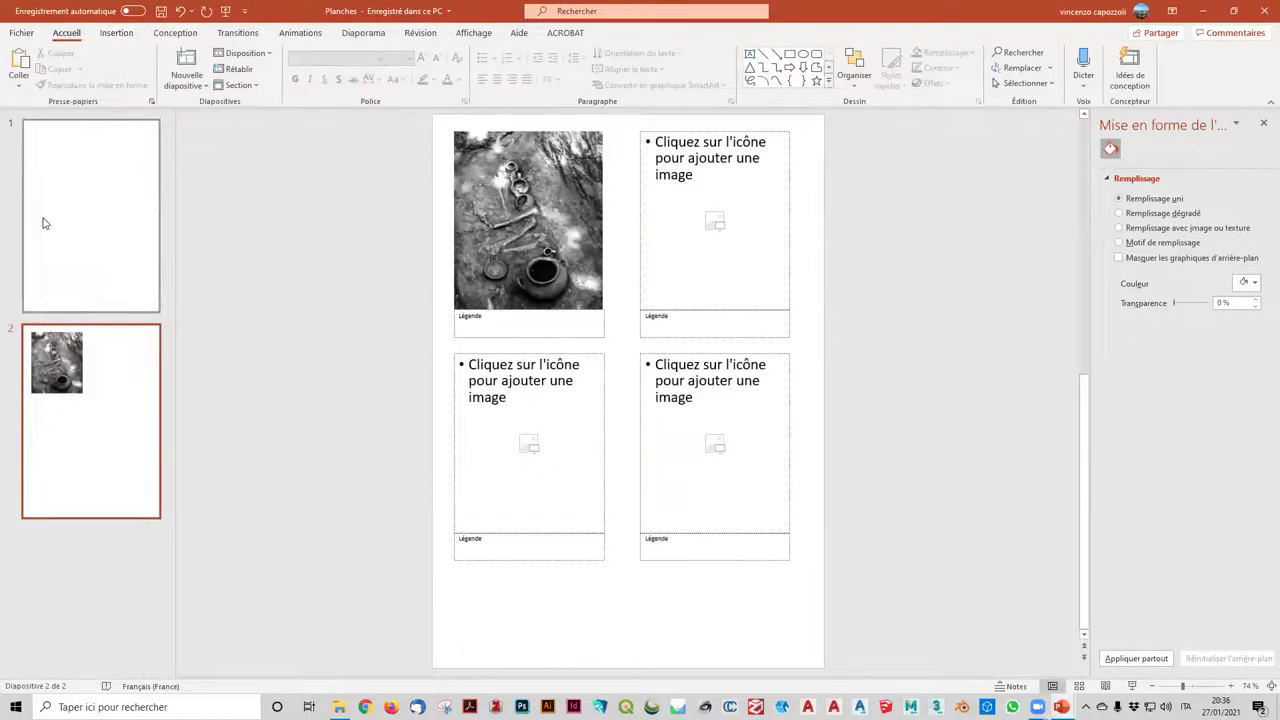
- Add a slide with the single-image custom layout after slide 2
left_click(128, 557)
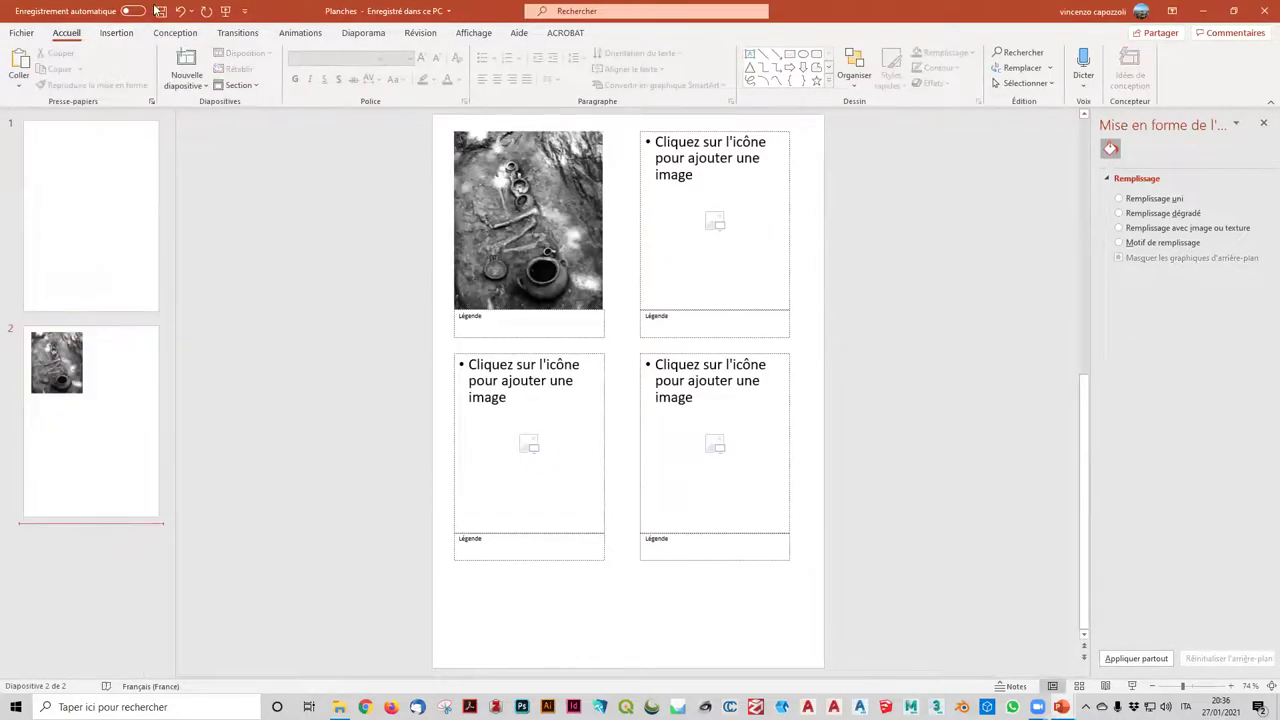
left_click(200, 86)
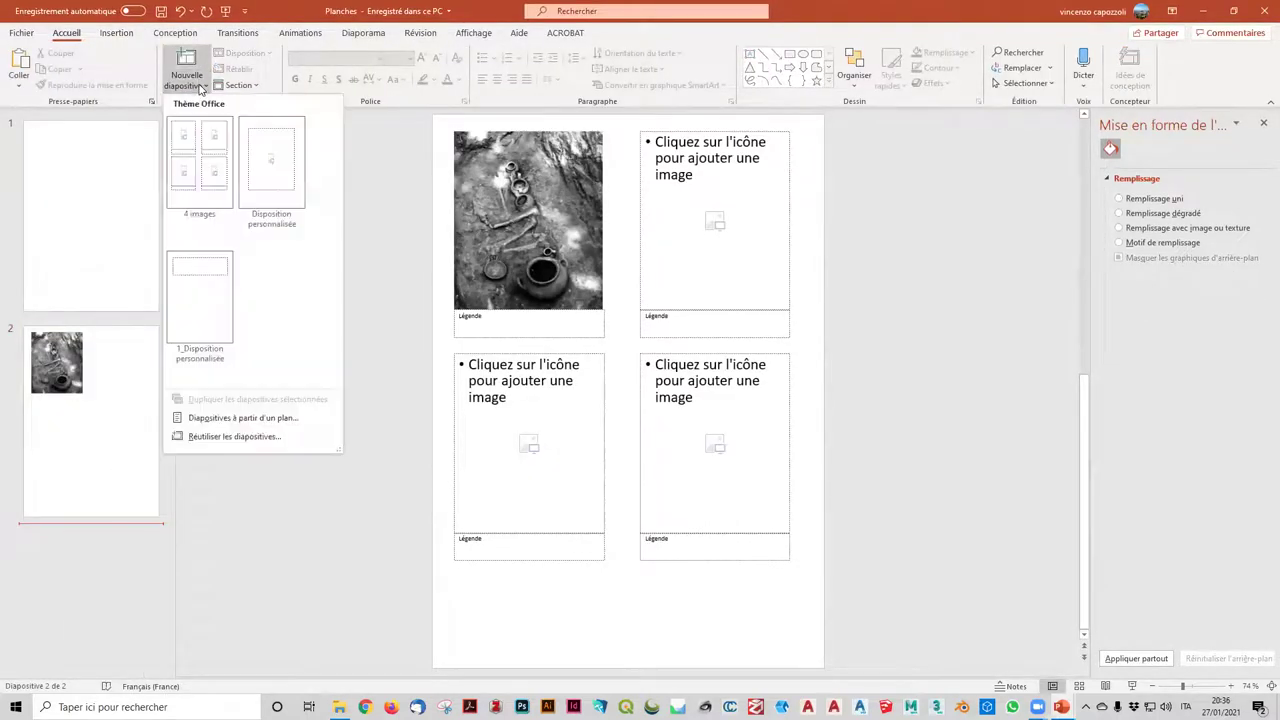
left_click(284, 176)
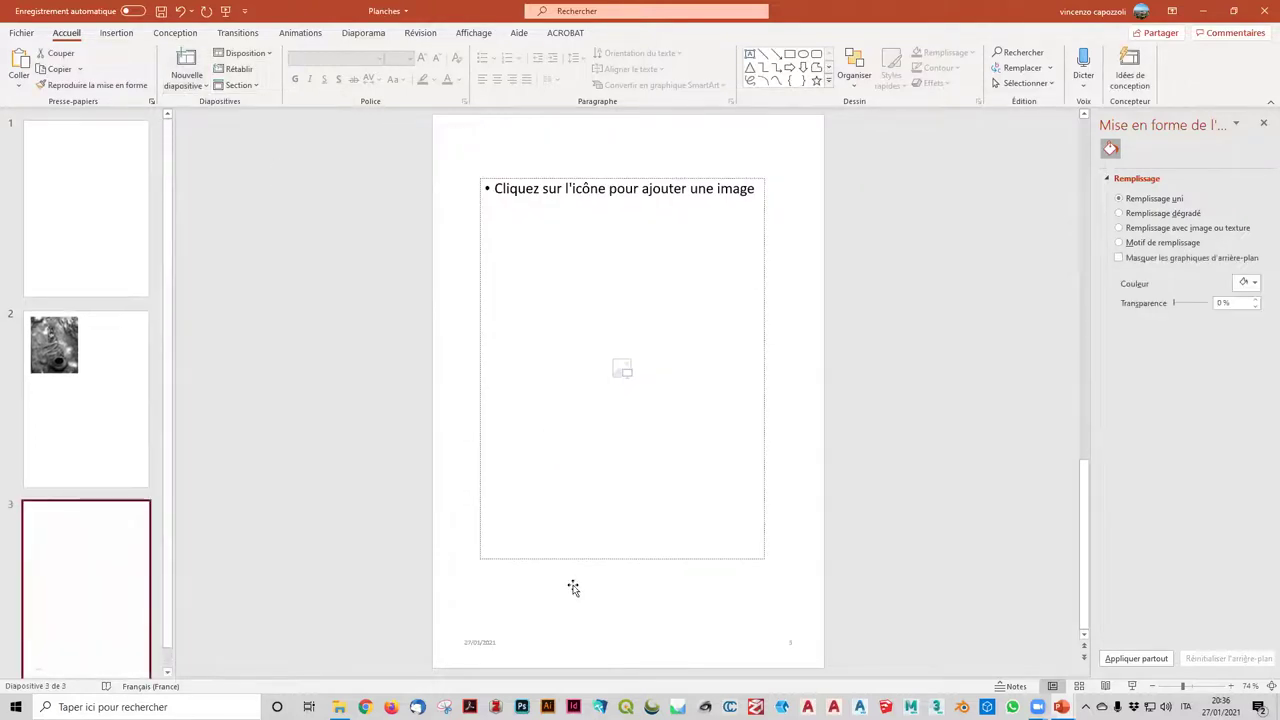
left_click(103, 405)
left_click(114, 211)
left_click(97, 369)
left_click(127, 536)
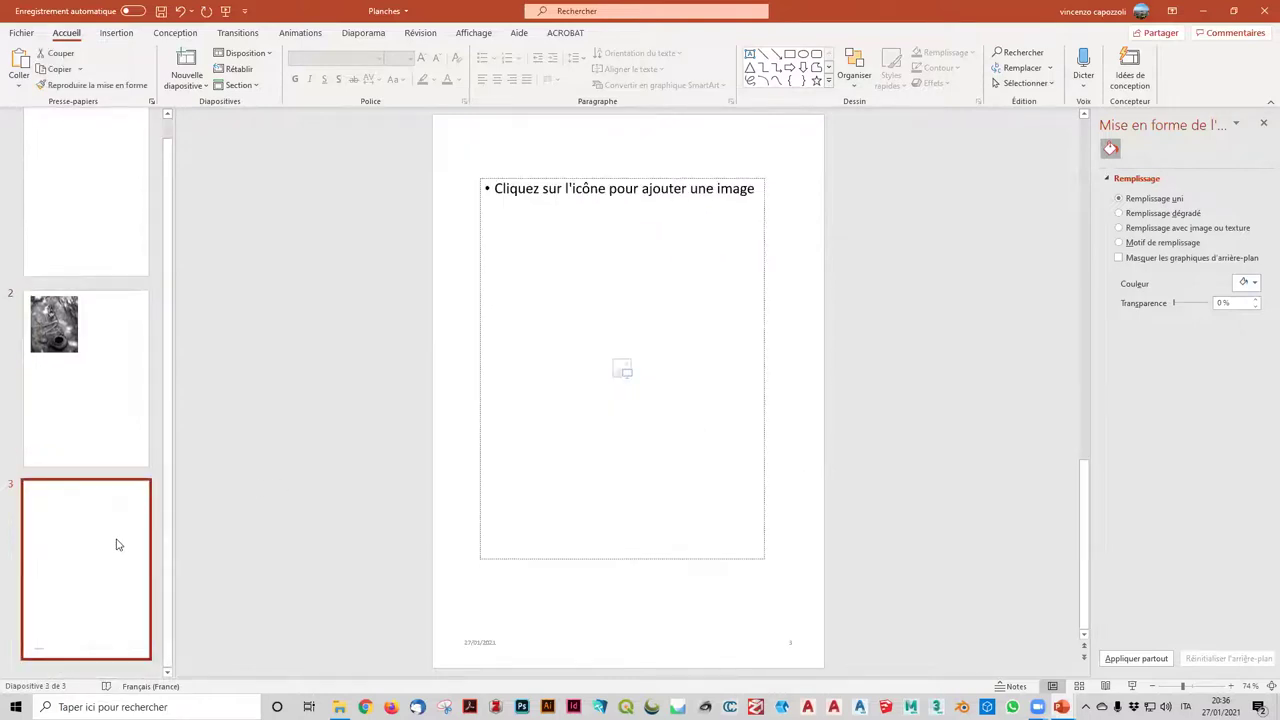
- Delete the filled picture slide and the extra first slide
left_click(69, 402)
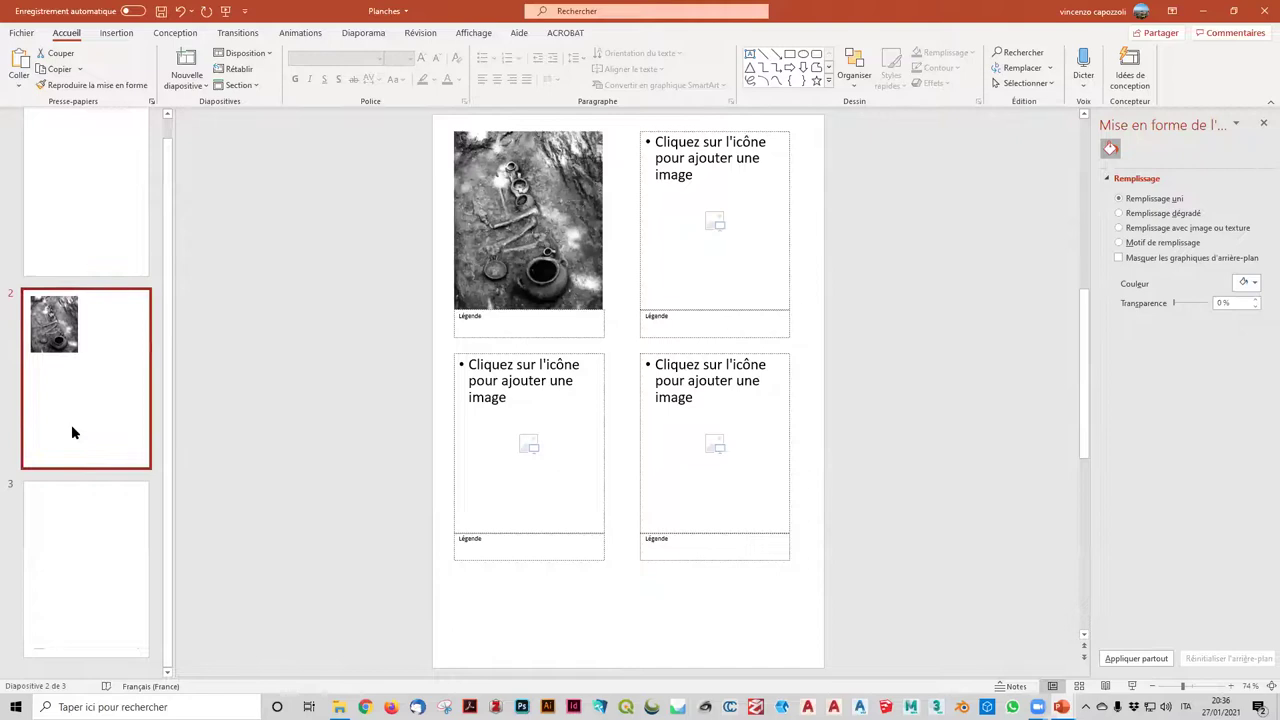
key("Delete")
left_click(77, 228)
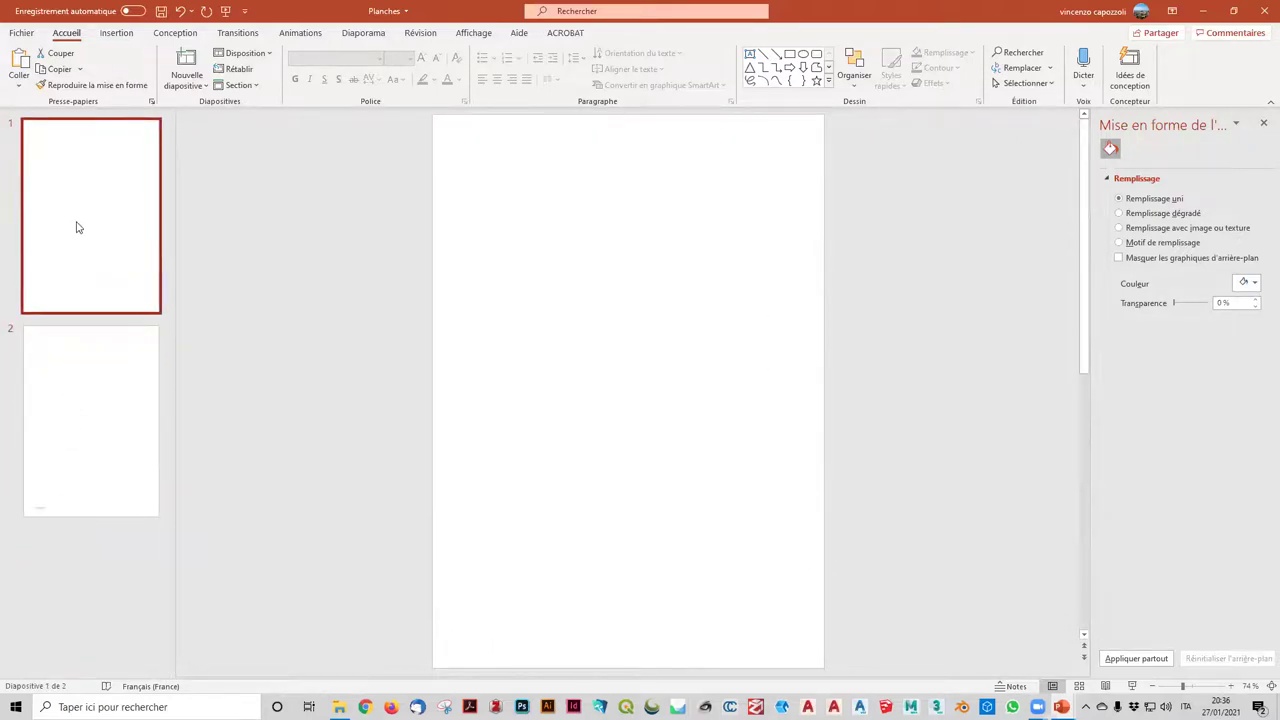
key("Delete")
- Add a new empty 4 images slide after slide 1
left_click(187, 84)
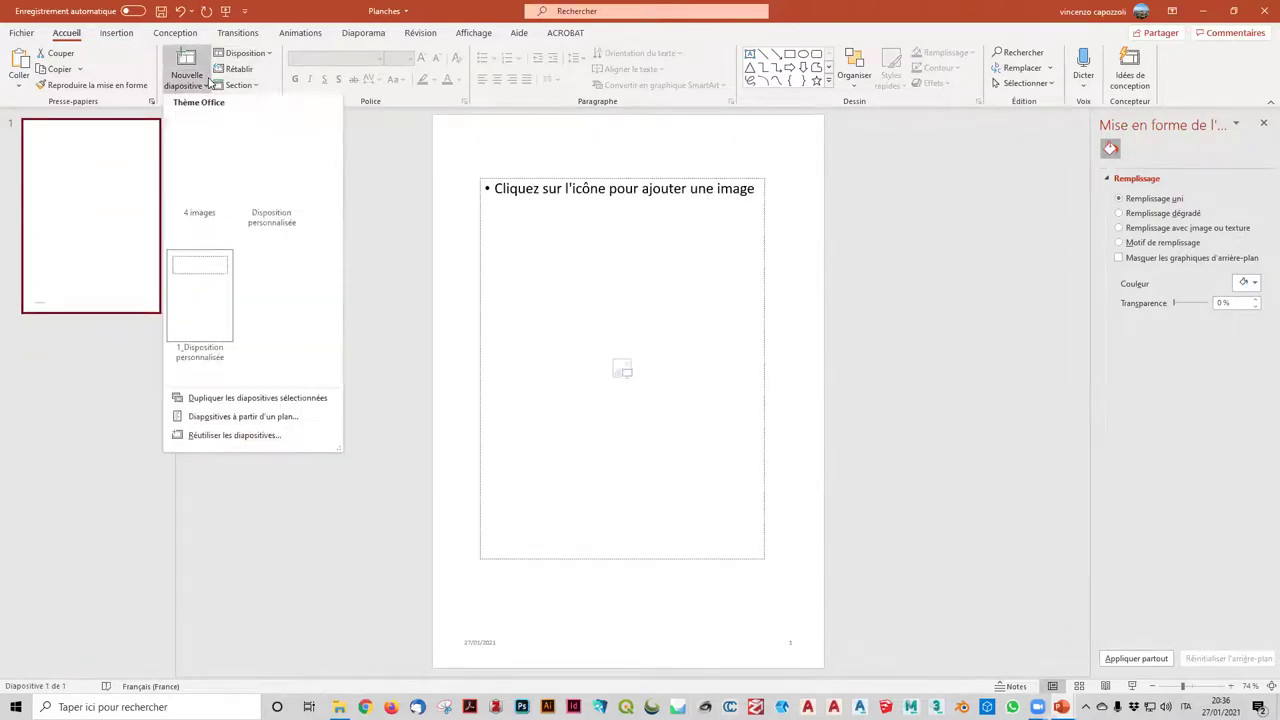
left_click(184, 175)
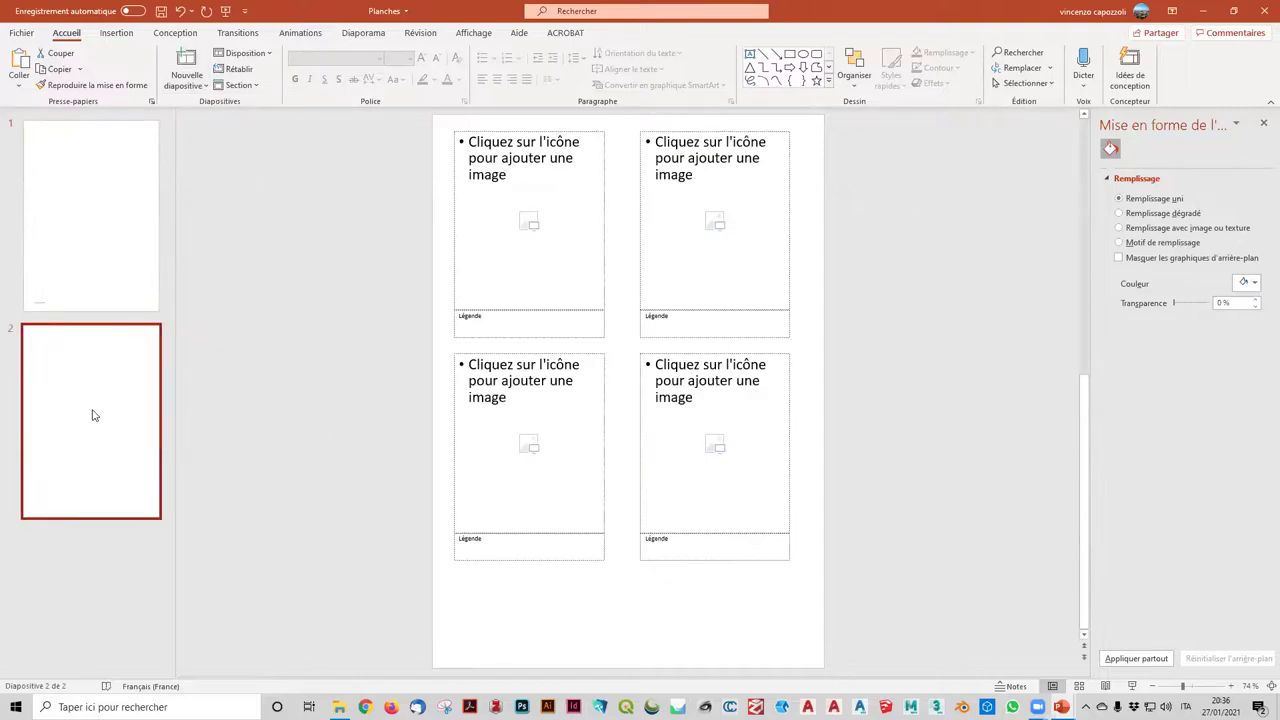
left_click(92, 264)
left_click(89, 380)
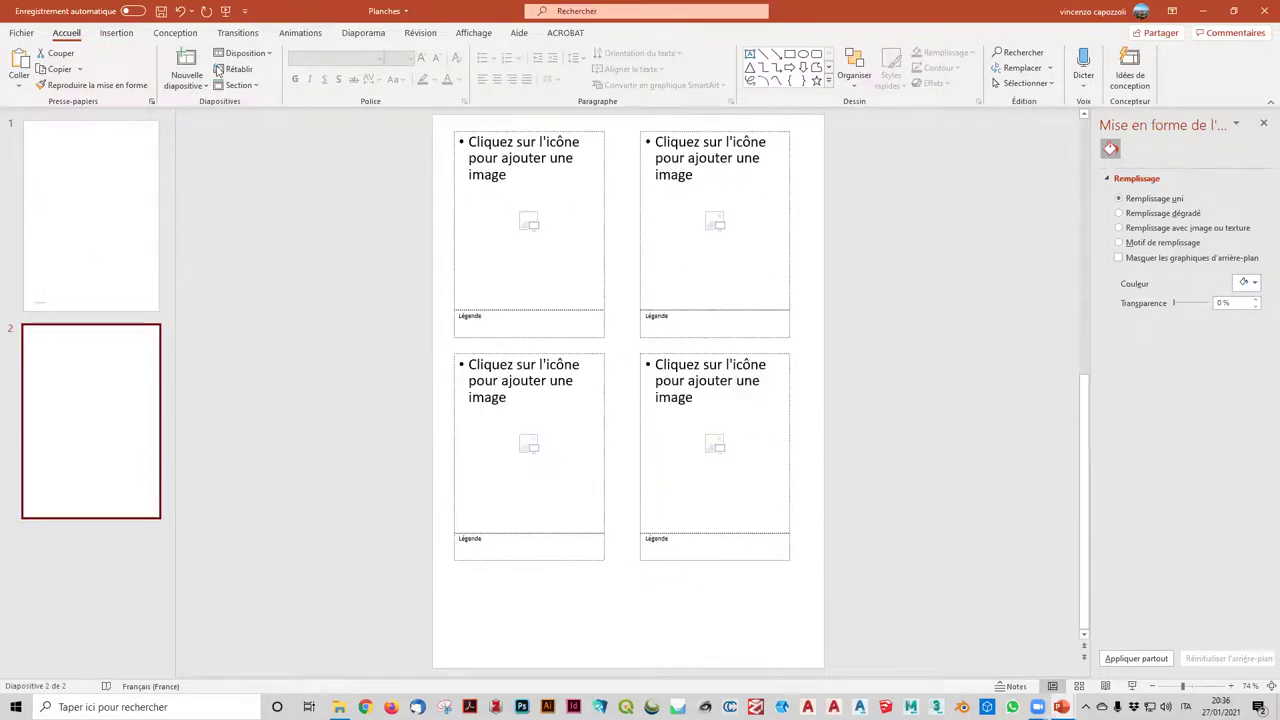
left_click(473, 33)
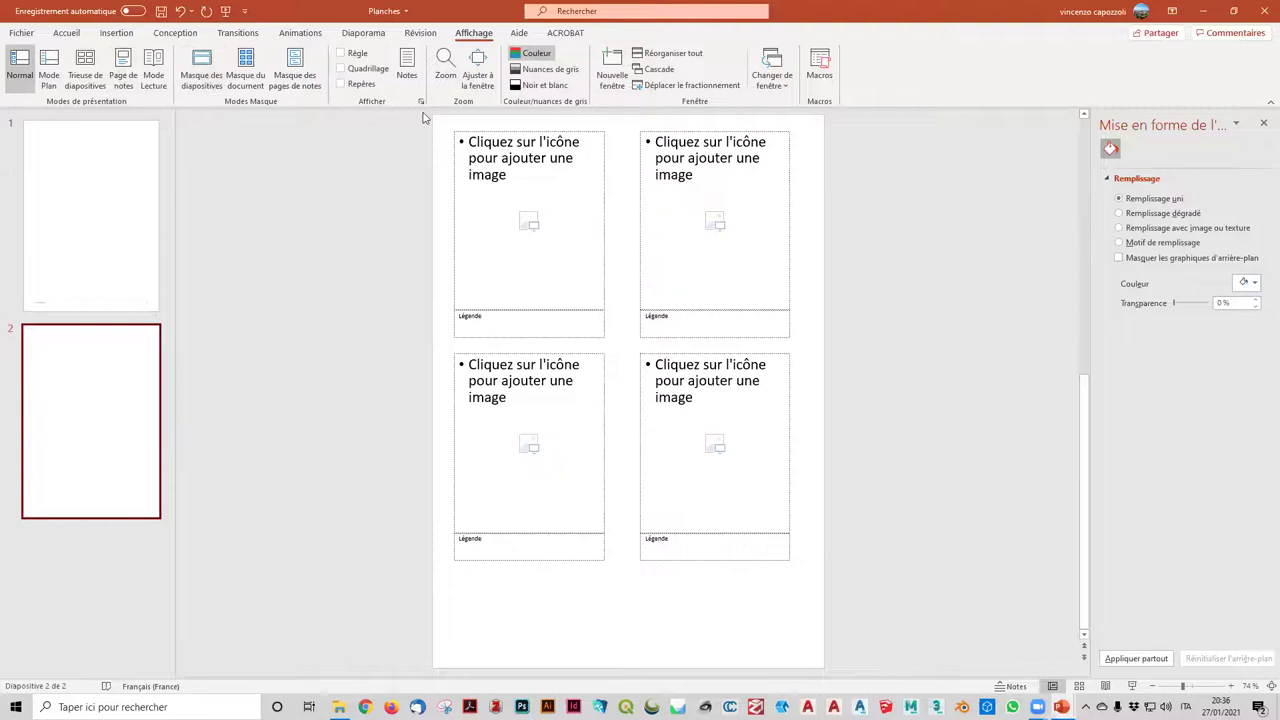
- Enter Slide Master and toggle the 4 images layout's footers off and back on
left_click(201, 72)
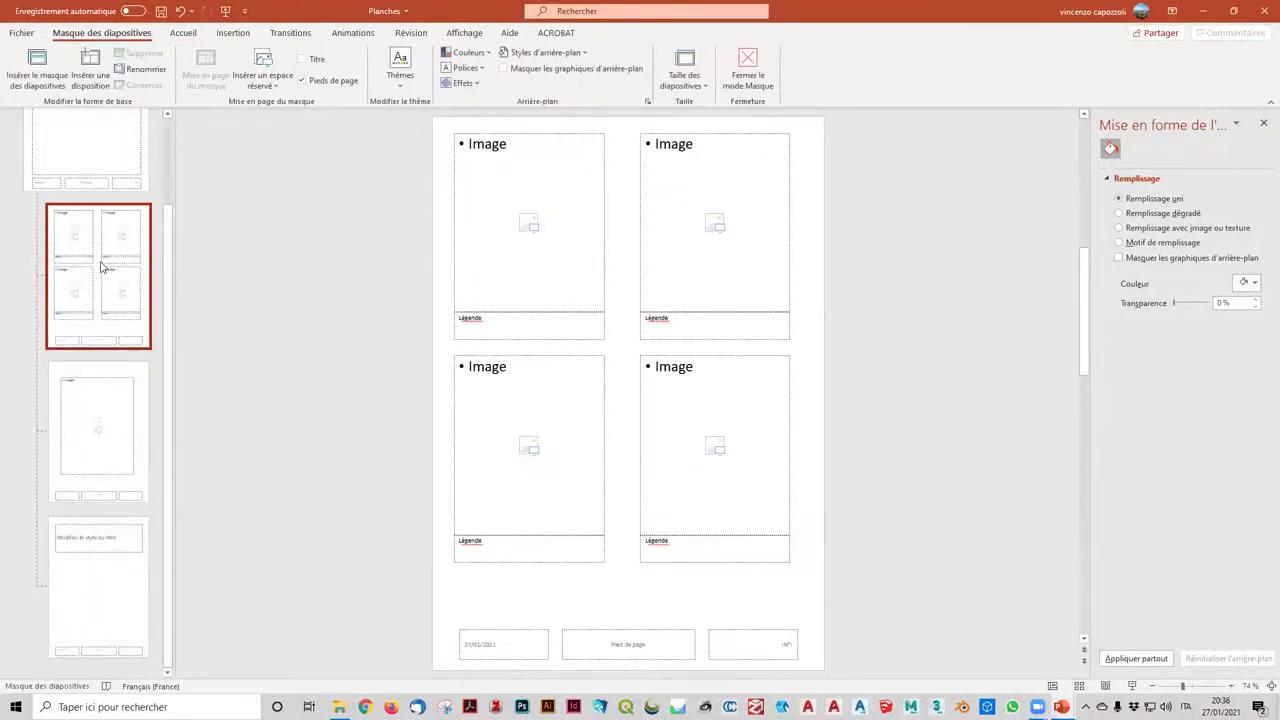
left_click(302, 81)
left_click(303, 81)
right_click(66, 290)
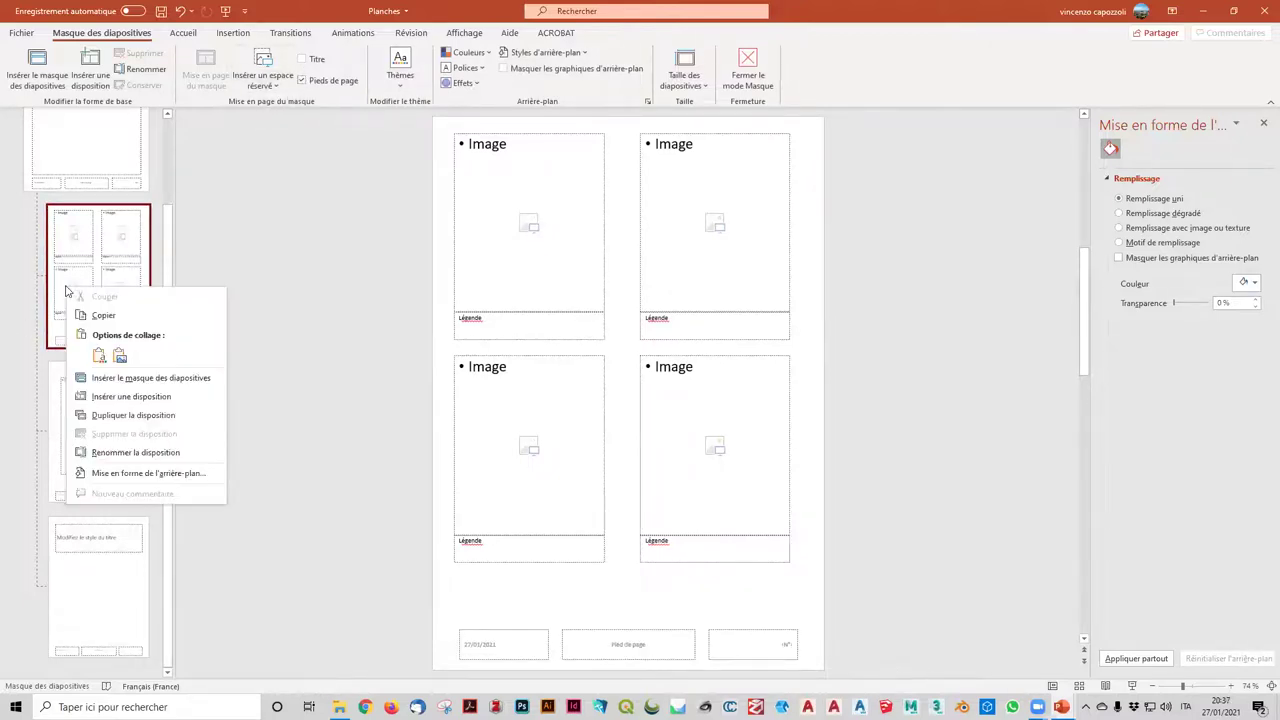
left_click(72, 280)
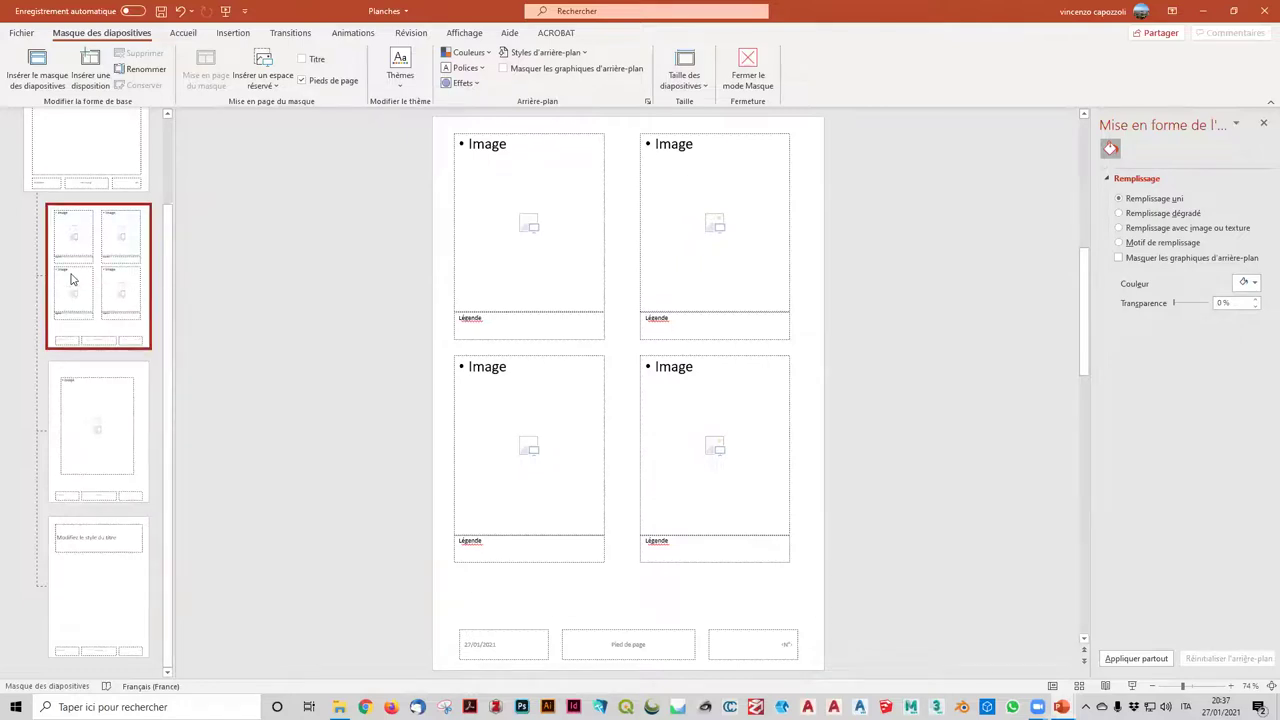
scroll(71, 284, "up", 2)
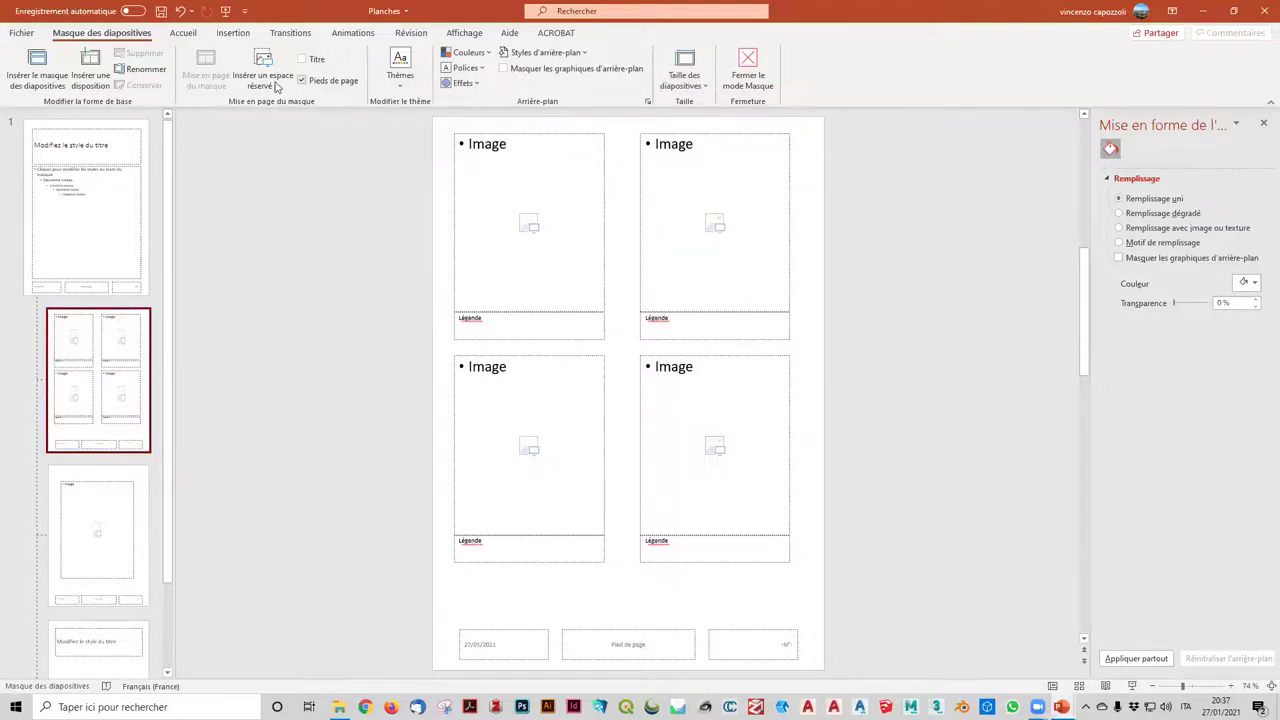
scroll(77, 620, "down", 2)
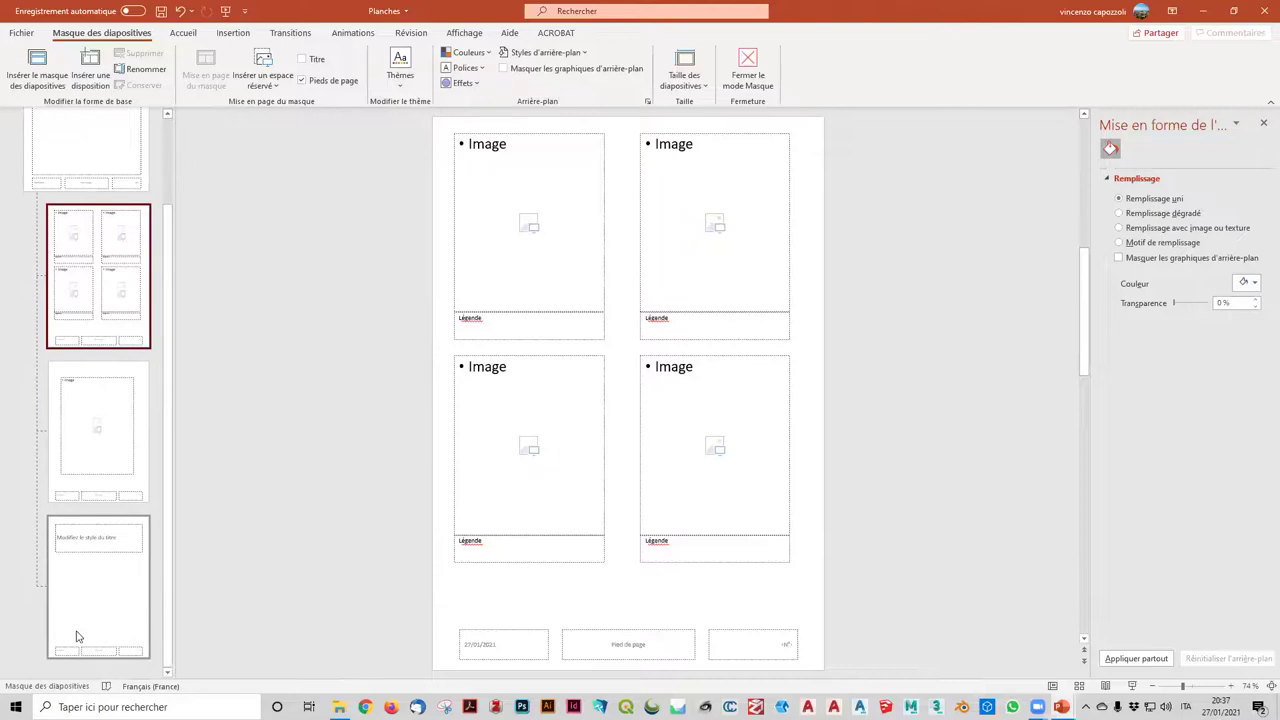
- Copy the 4 images layout's placeholders, insert a new custom layout, and delete its title
mouse_move(396, 121)
left_mouse_down()
mouse_move(885, 620)
mouse_move(866, 680)
left_mouse_up()
key("ctrl+c")
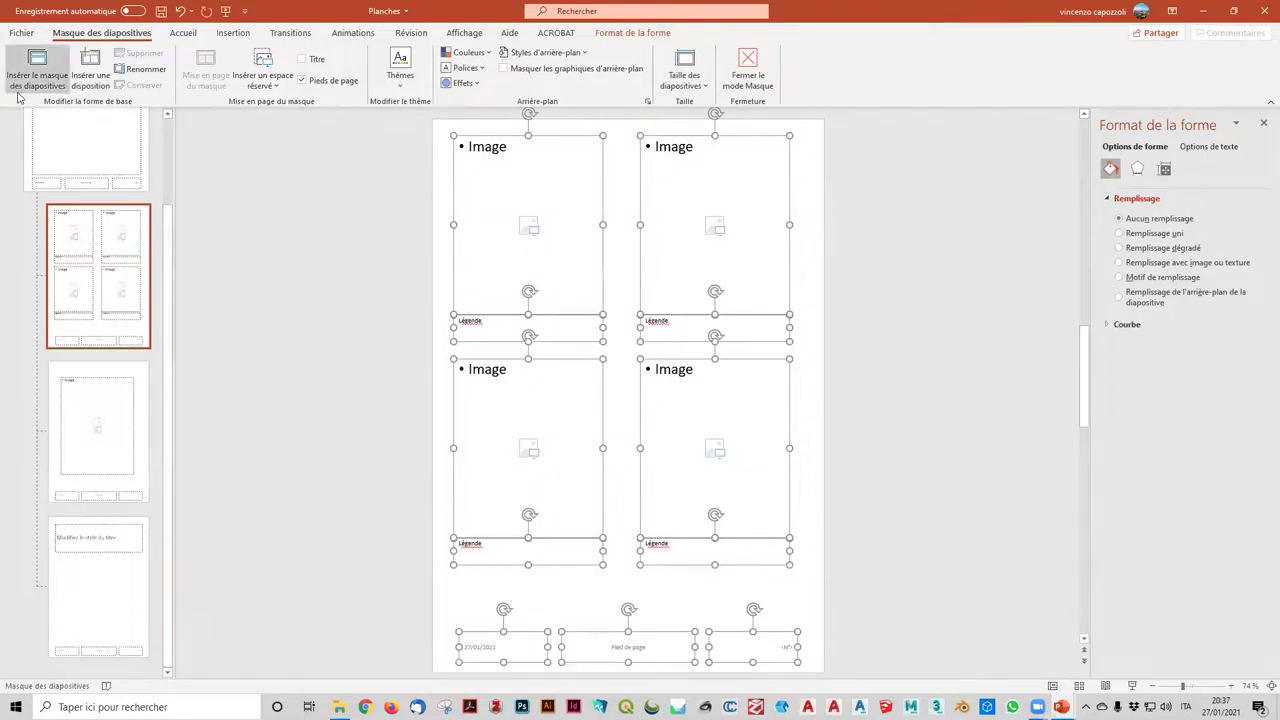
left_click(90, 68)
key("ctrl+v")
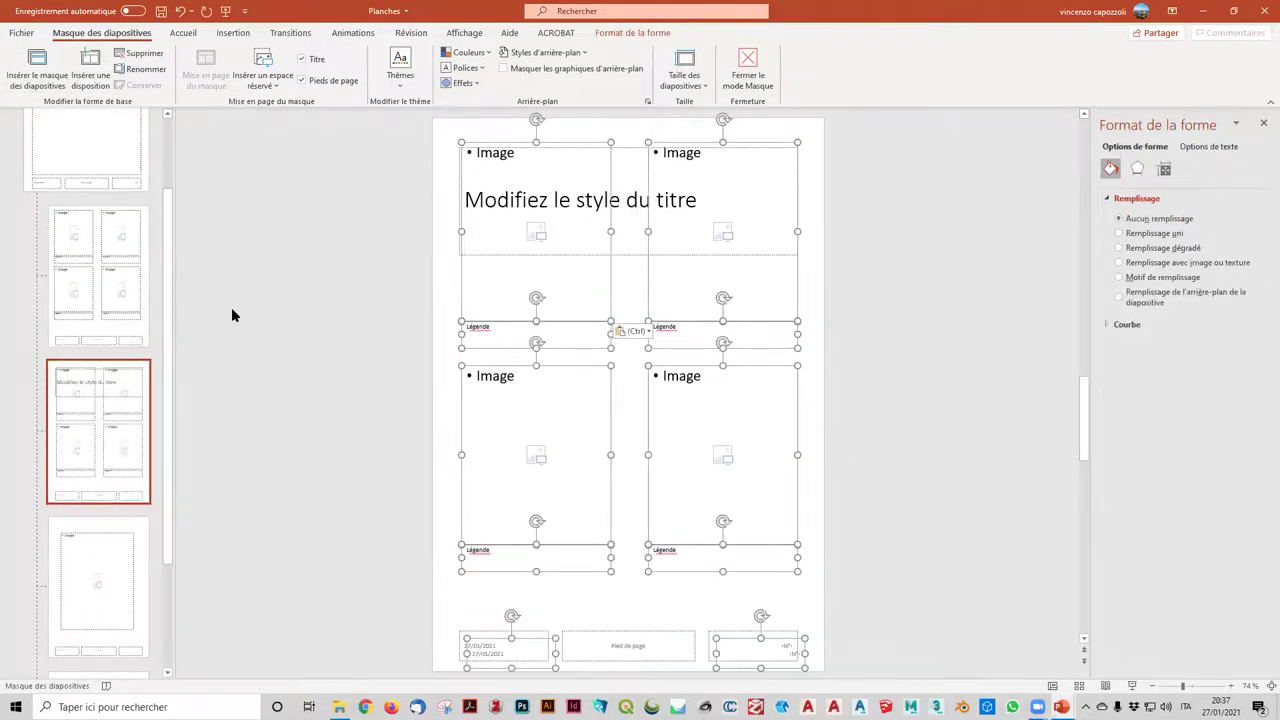
key("Delete")
left_click(563, 253)
key("Delete")
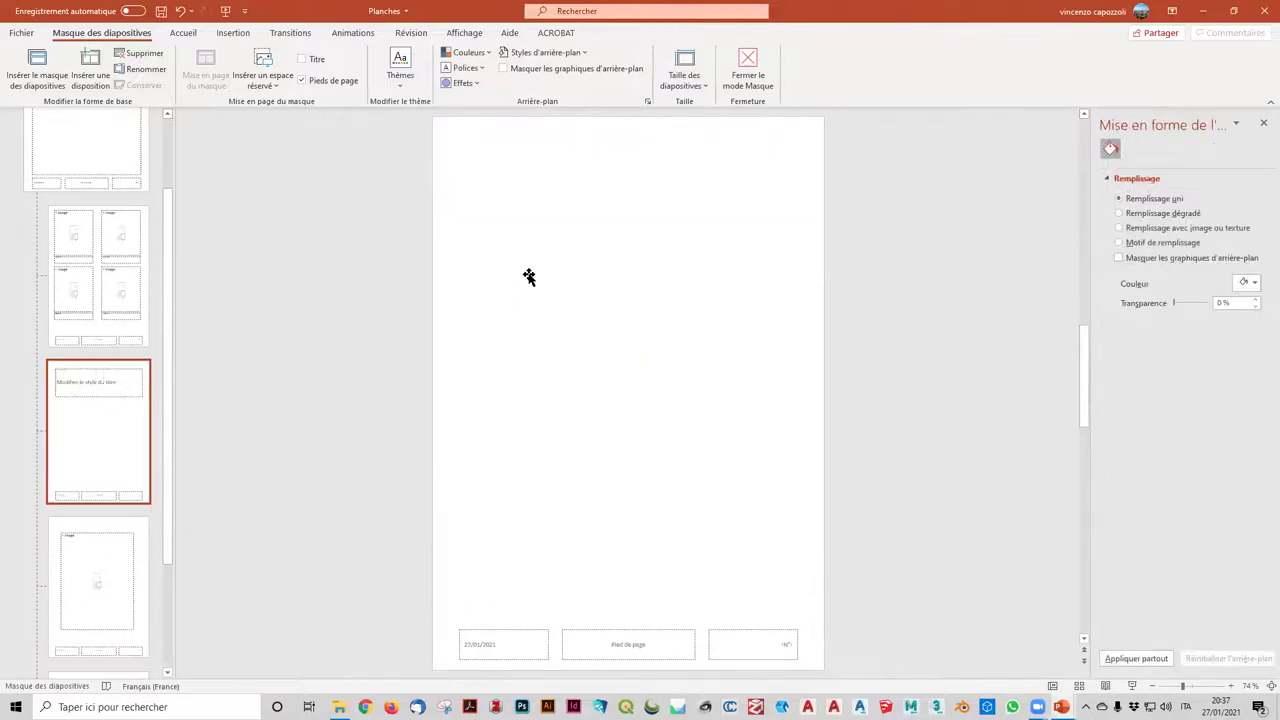
- Paste the four Image and Légende placeholders into the new layout and close Master view
left_click_drag(369, 580, 863, 679)
left_click(1073, 566)
key("ctrl+v")
left_click(1017, 474)
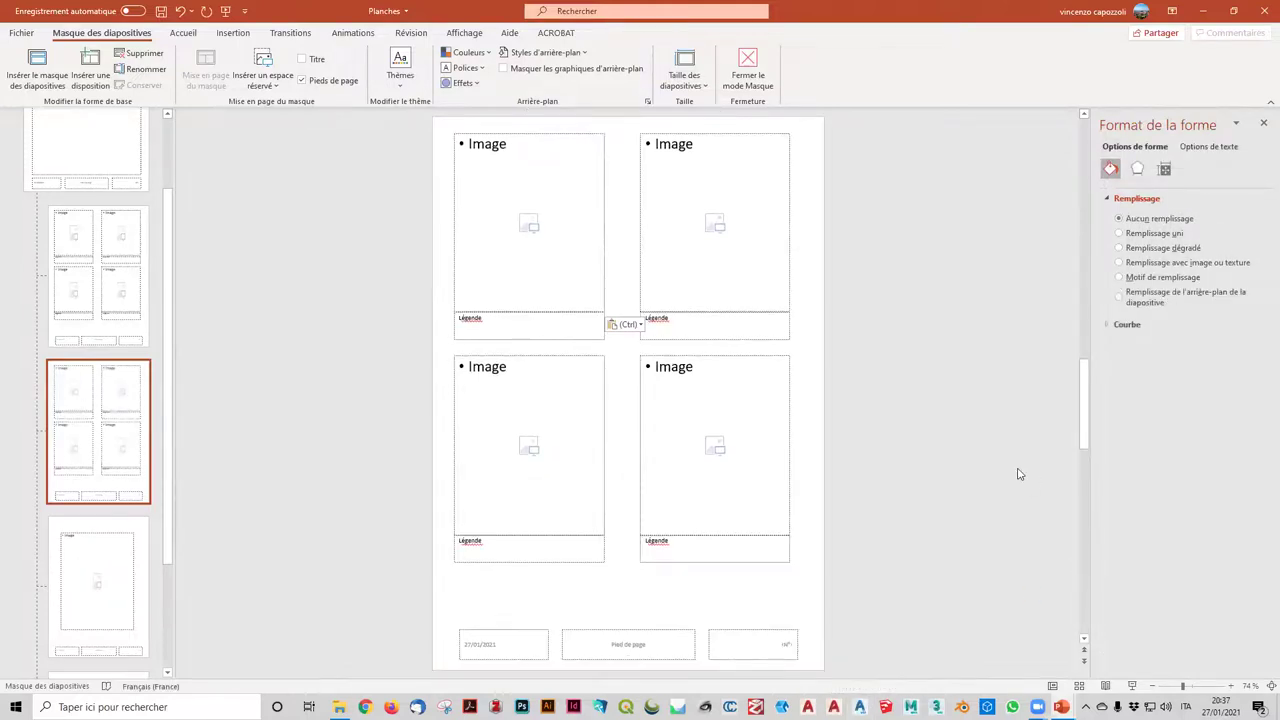
left_click(740, 66)
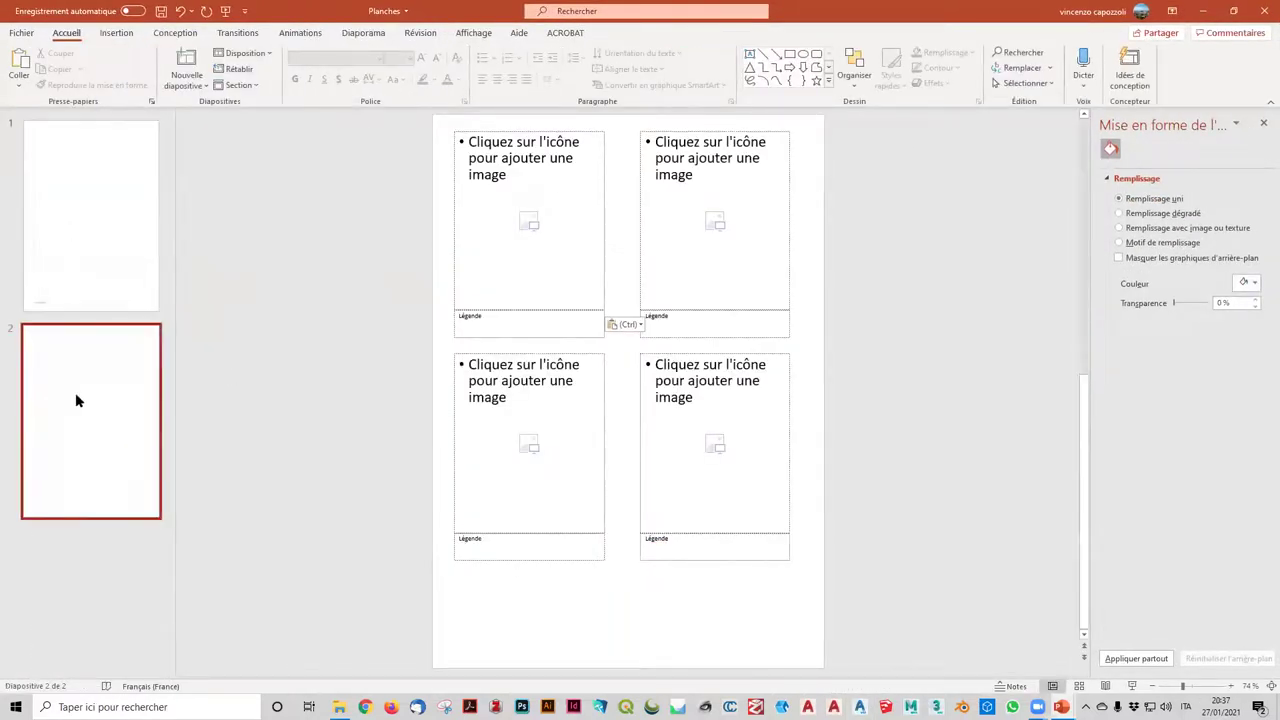
- Replace slide 2 with a new slide using the four-image captioned 2_Disposition personnalisée layout
key("Delete")
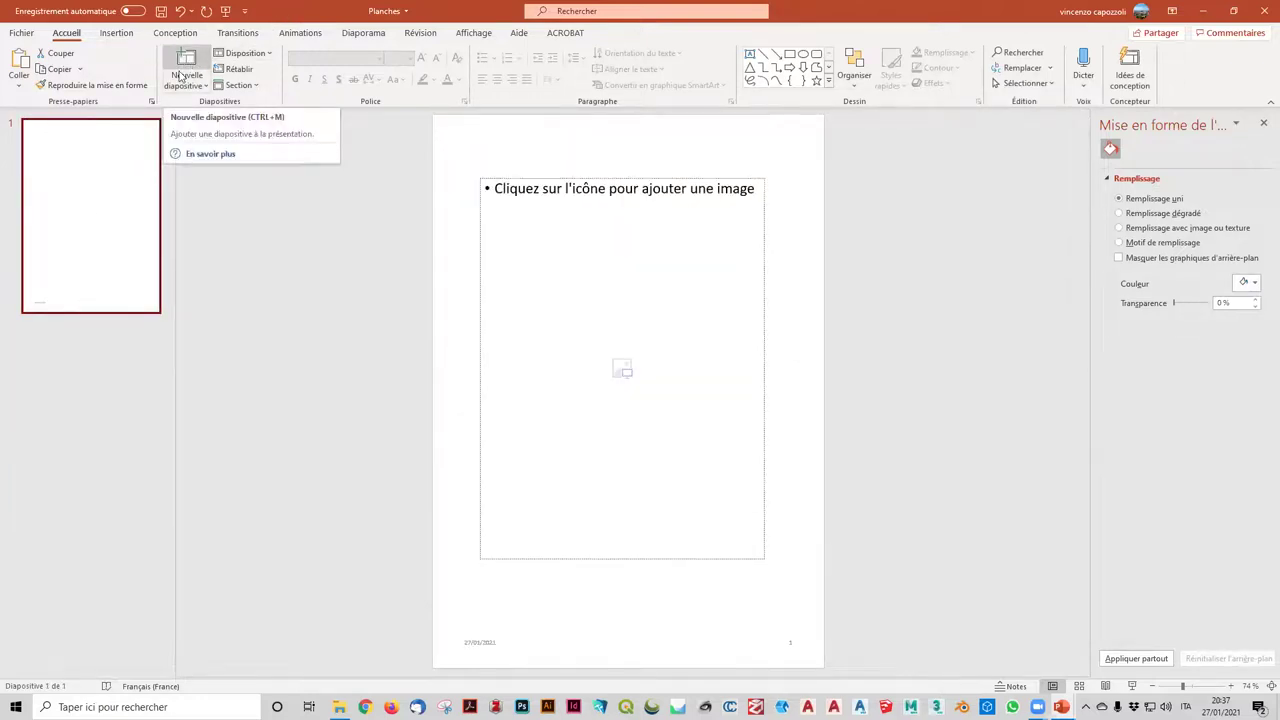
left_click(184, 82)
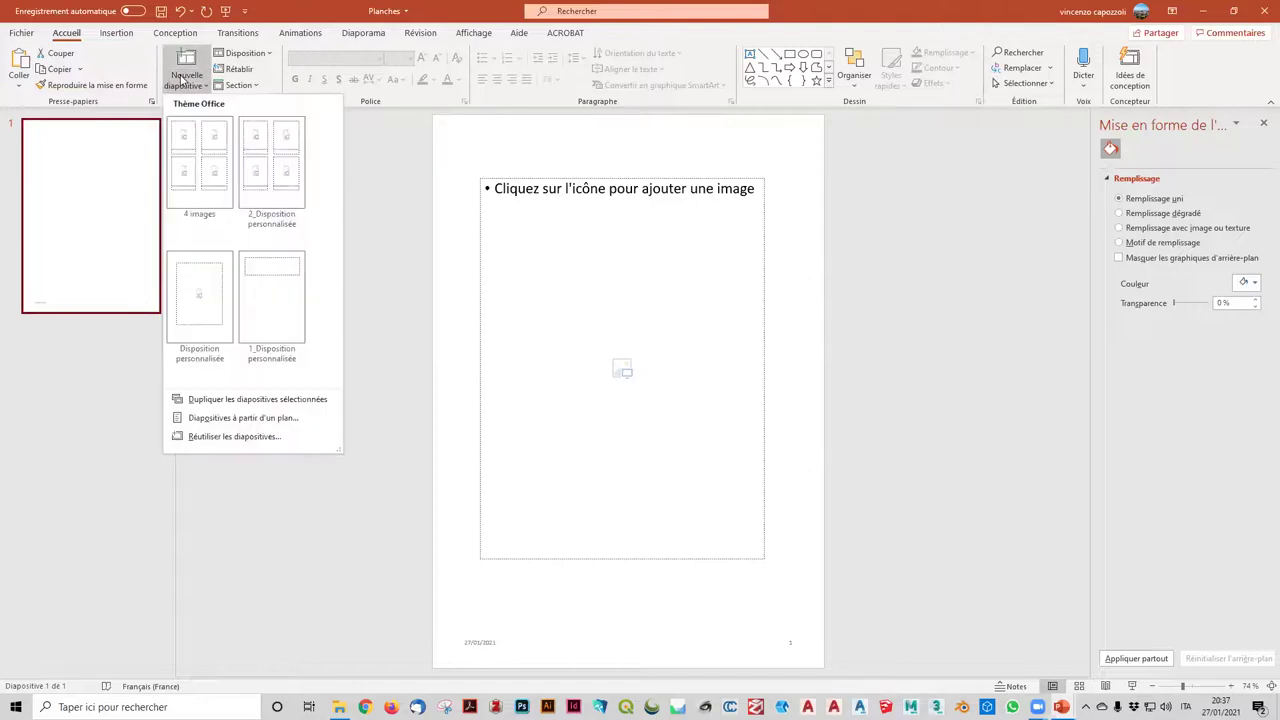
left_click(284, 187)
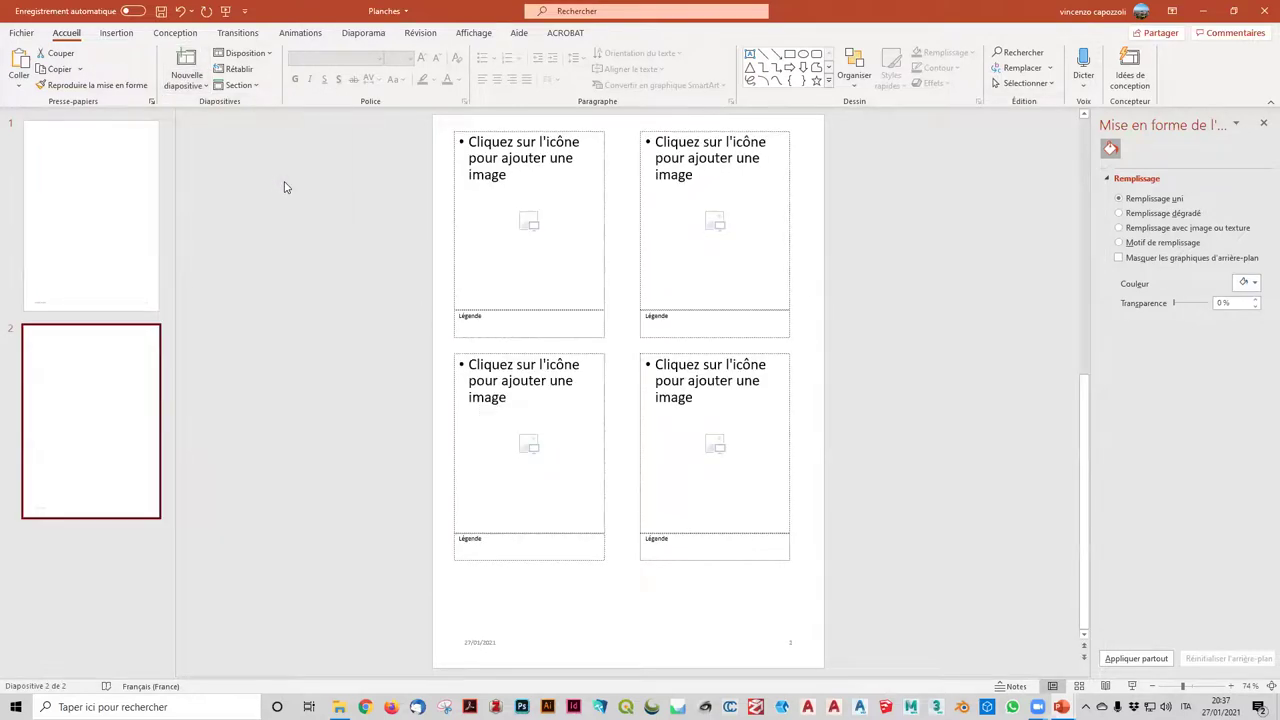
left_click(124, 180)
left_click(123, 423)
- Insert figura_4 top-left, figura_6 top-right and figura_8 lower-left into the image placeholders
left_click(529, 223)
left_click(512, 330)
left_click(660, 560)
left_click(714, 222)
left_click(660, 330)
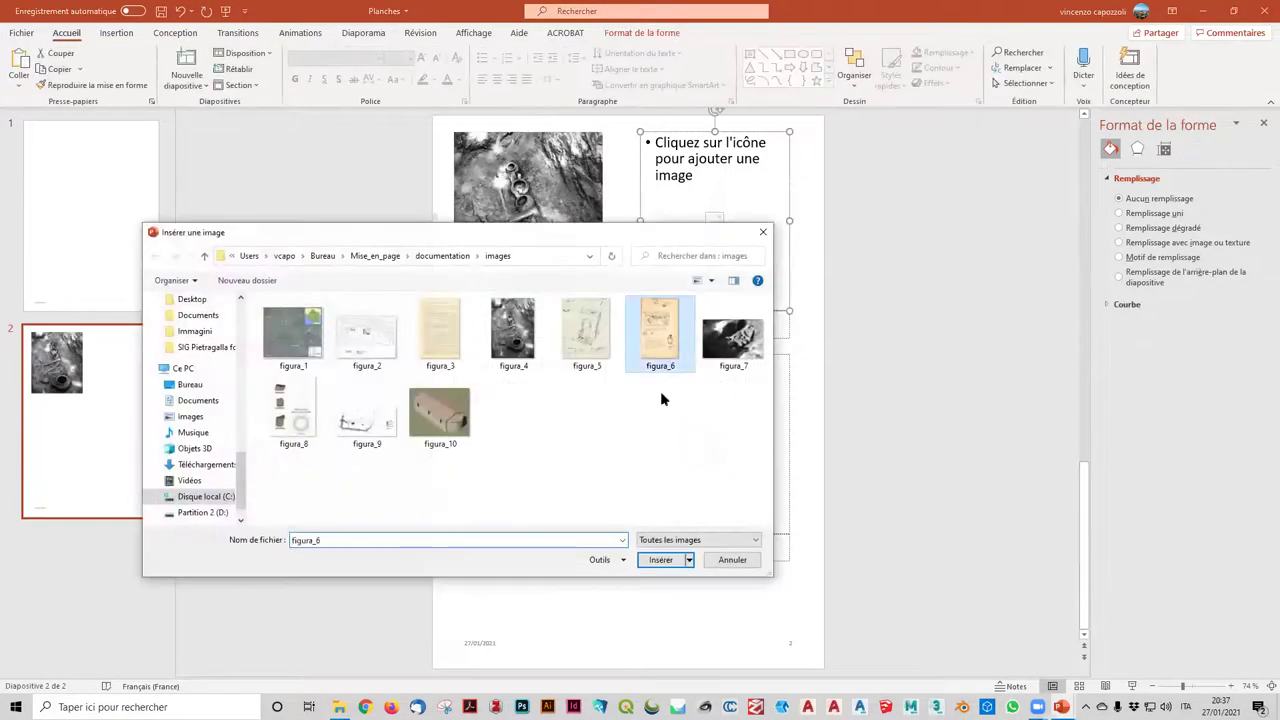
left_click(660, 560)
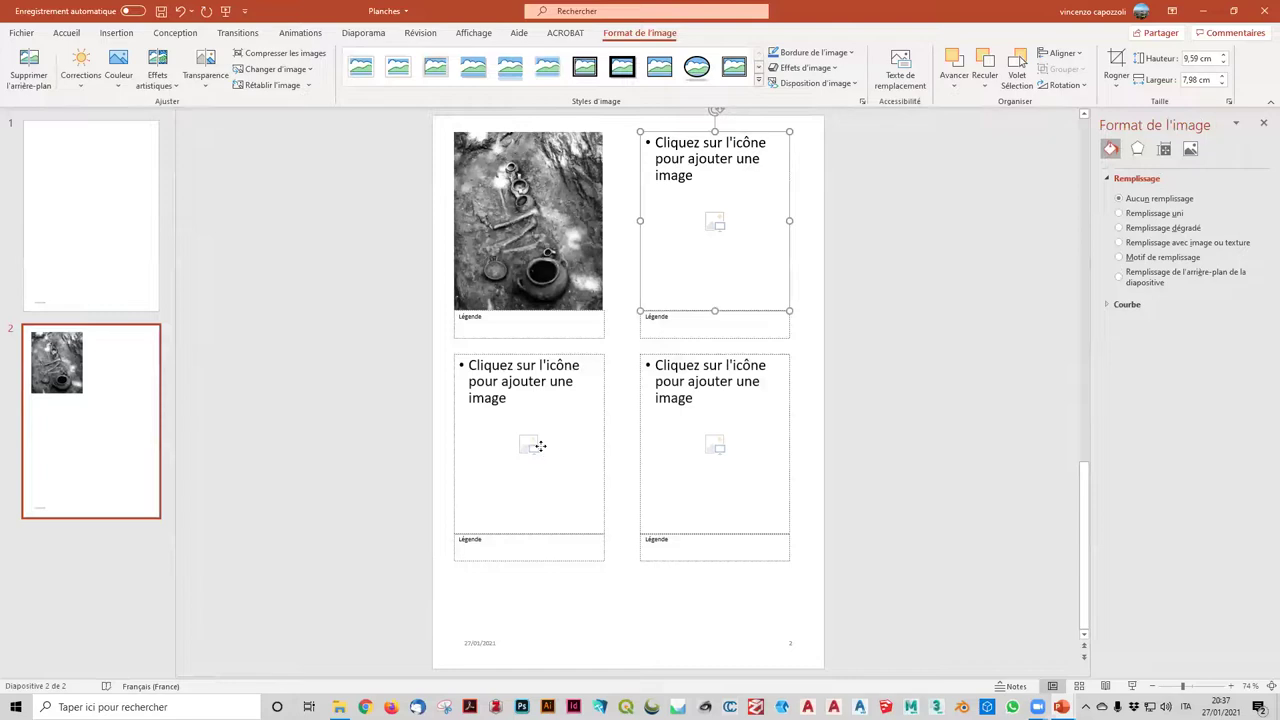
left_click(520, 486)
left_click(530, 445)
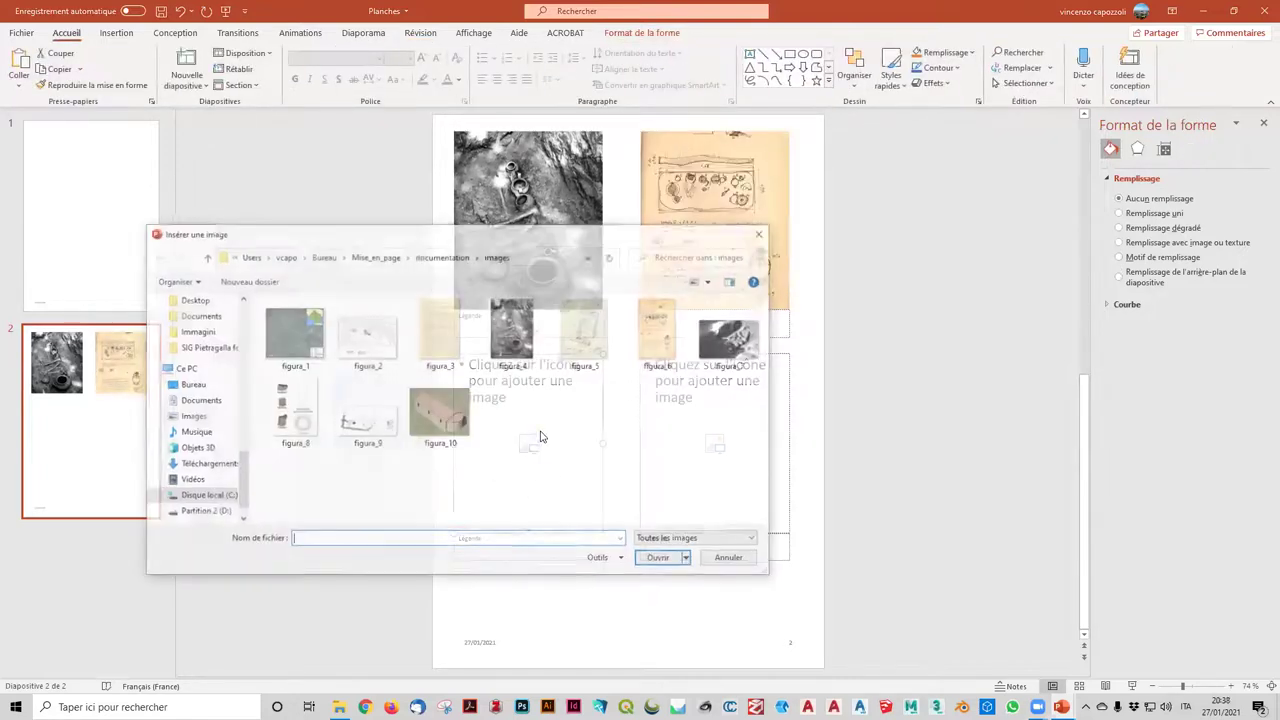
left_click(293, 412)
left_click(660, 560)
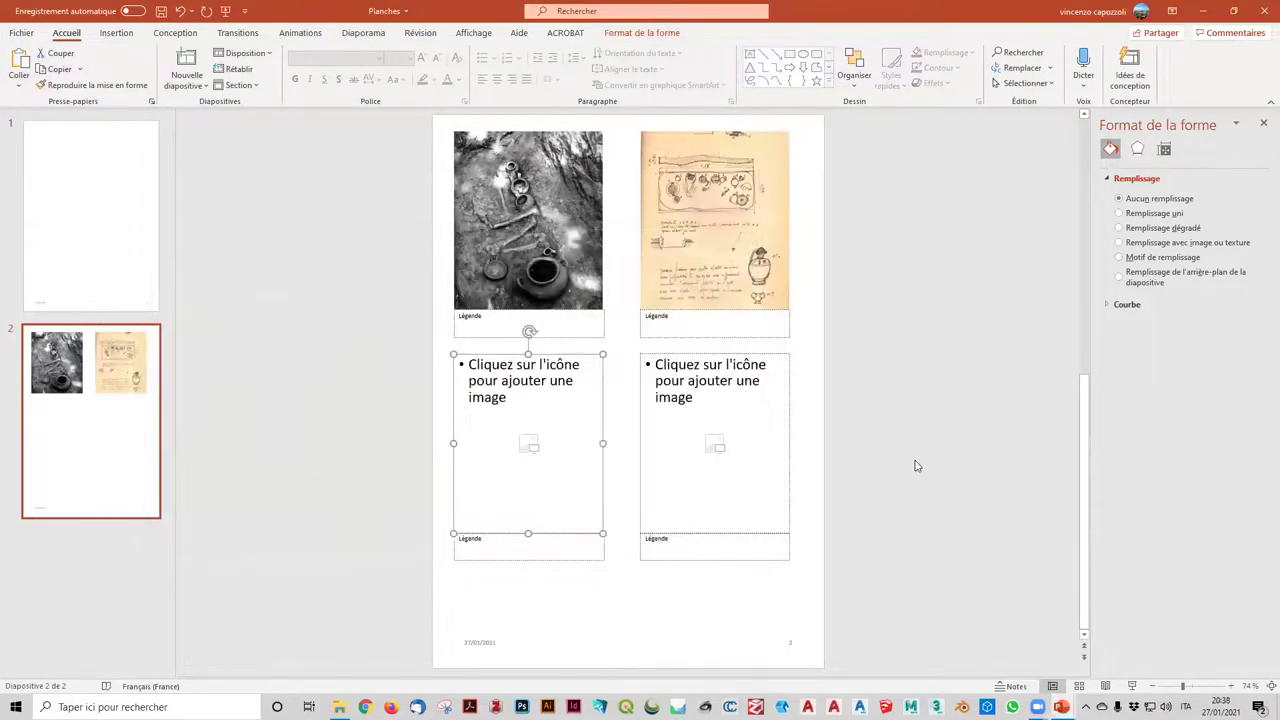
- Add a title slide and delete it again, keeping two slides, then go to the Fichier backstage
left_click(80, 215)
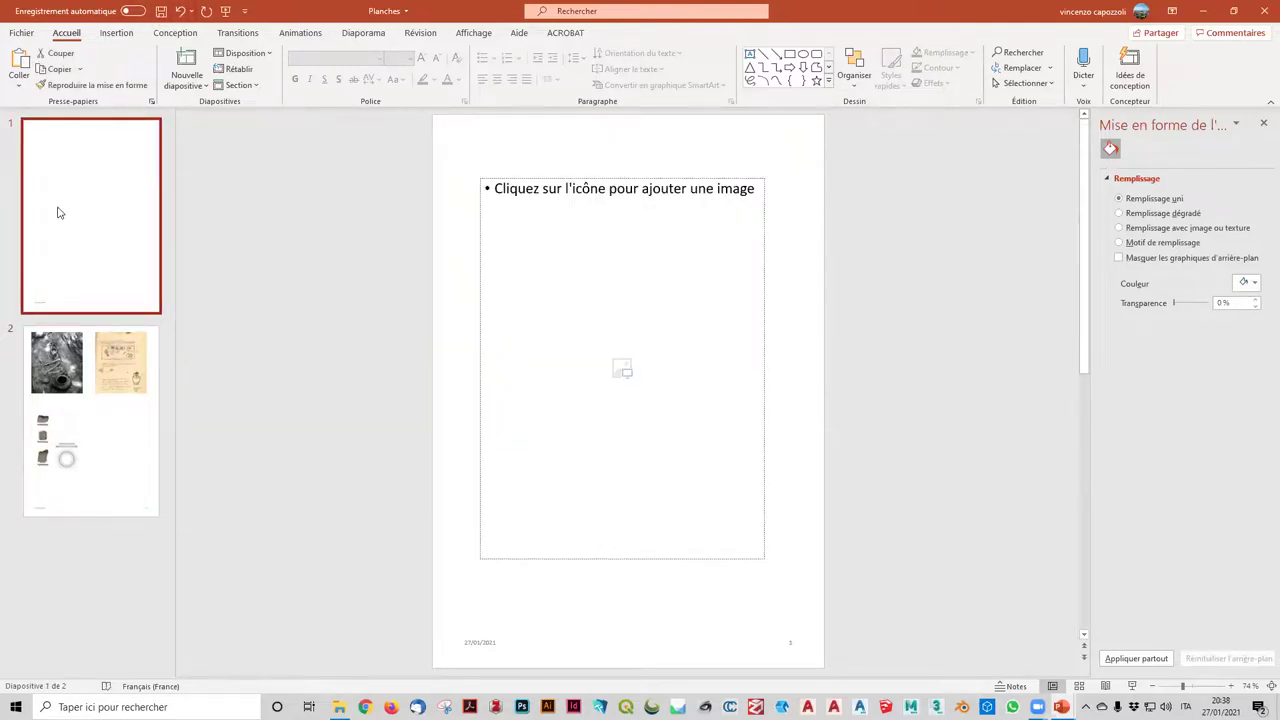
left_click(192, 86)
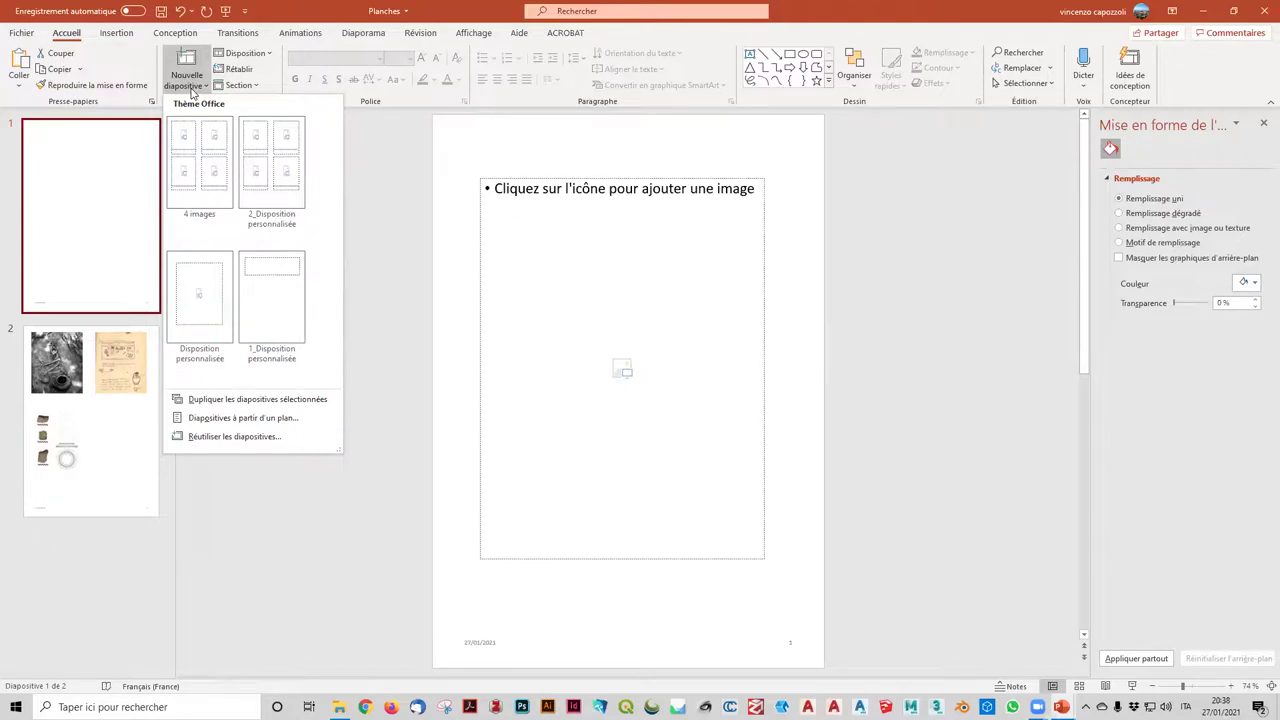
left_click(270, 308)
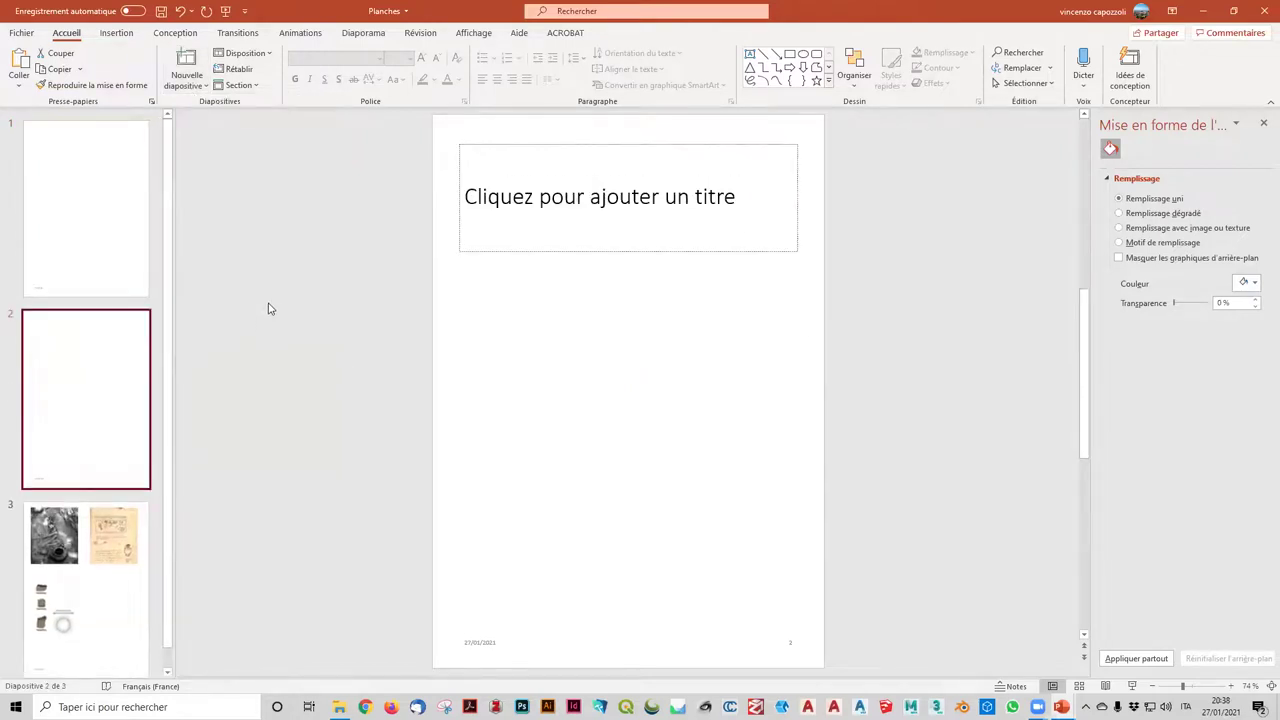
left_click(46, 200)
left_click(53, 312)
key("Delete")
left_click(72, 201)
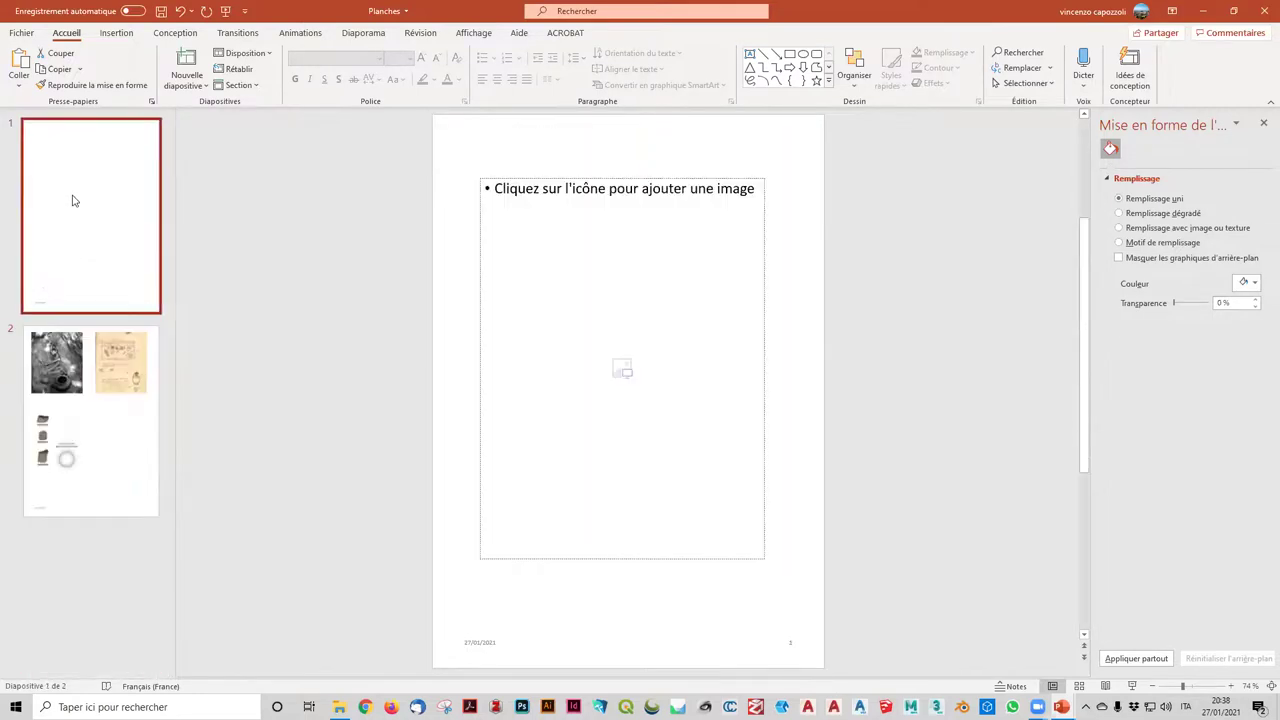
left_click(6, 40)
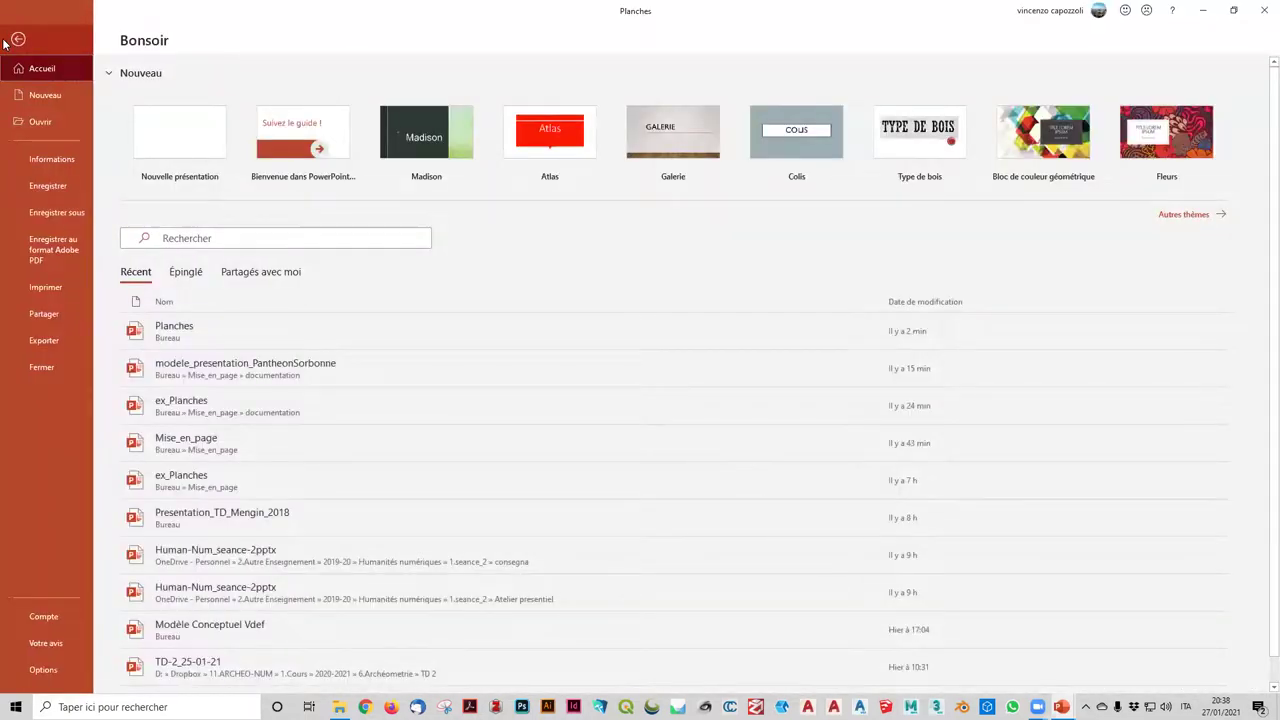
- Skip the Adobe PDF export and save Planches as PDF (*.pdf) on the desktop, then minimize
left_click(64, 253)
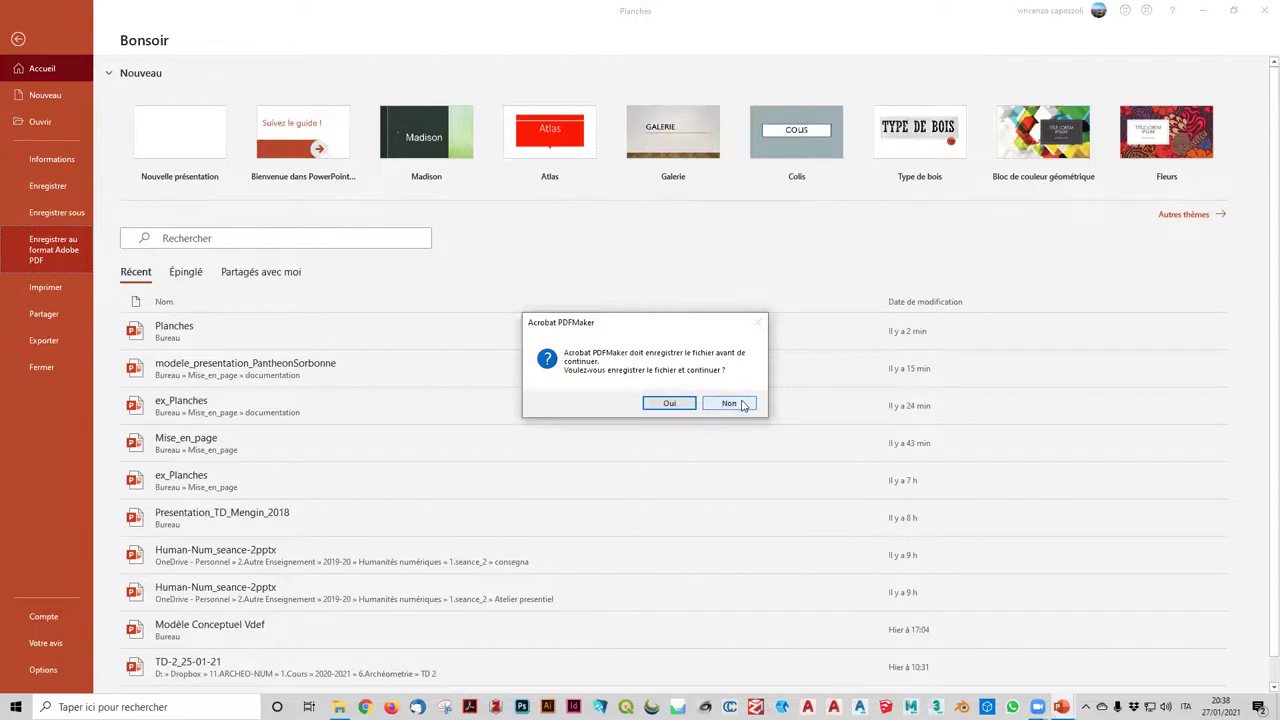
left_click(743, 404)
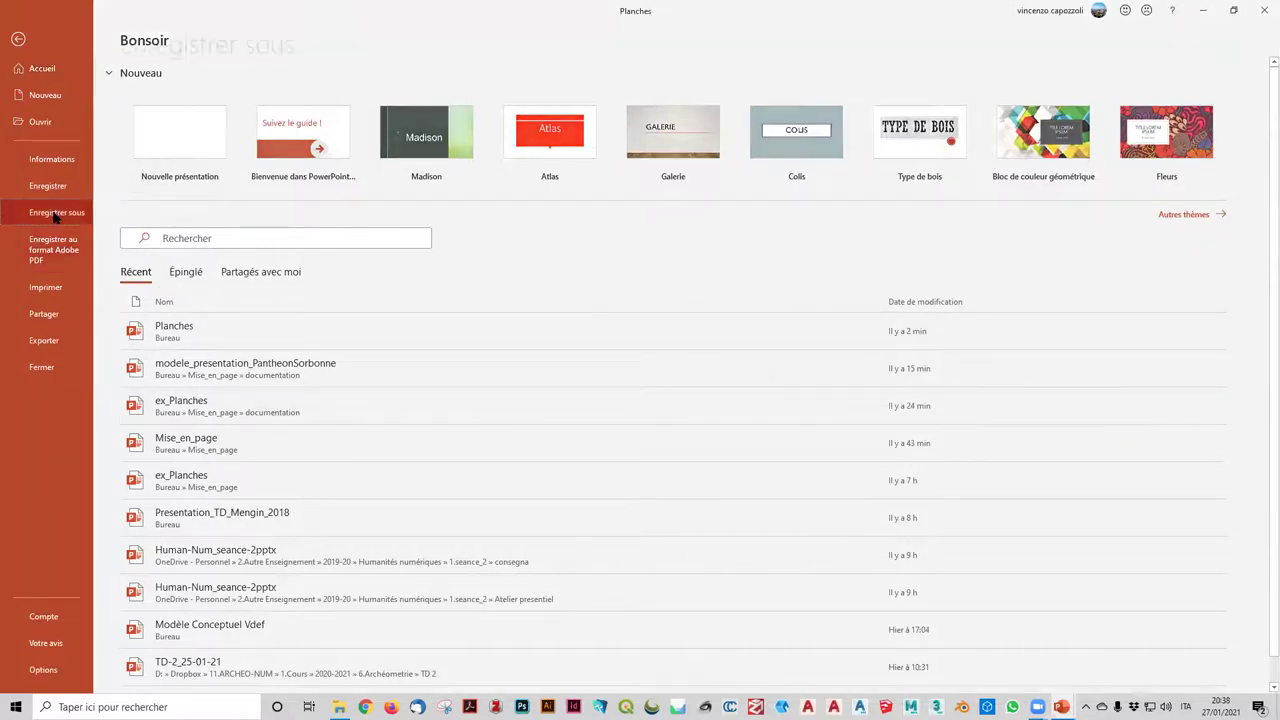
left_click(57, 212)
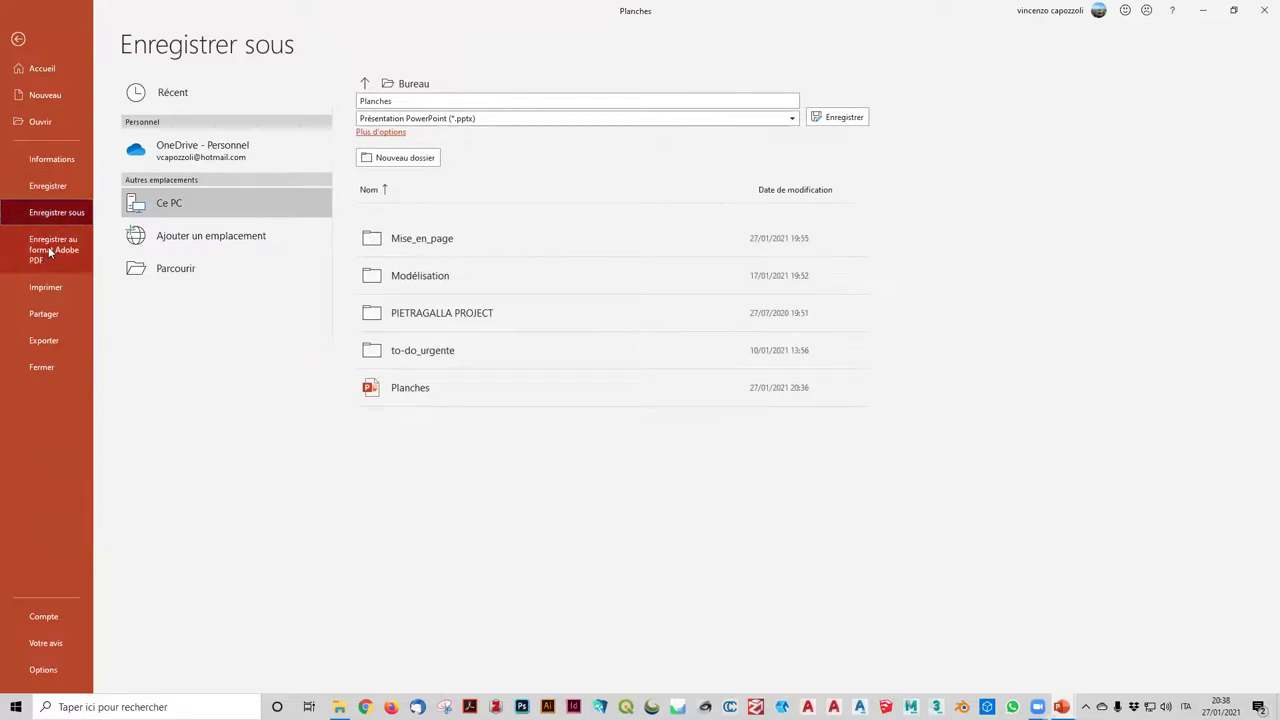
left_click(529, 122)
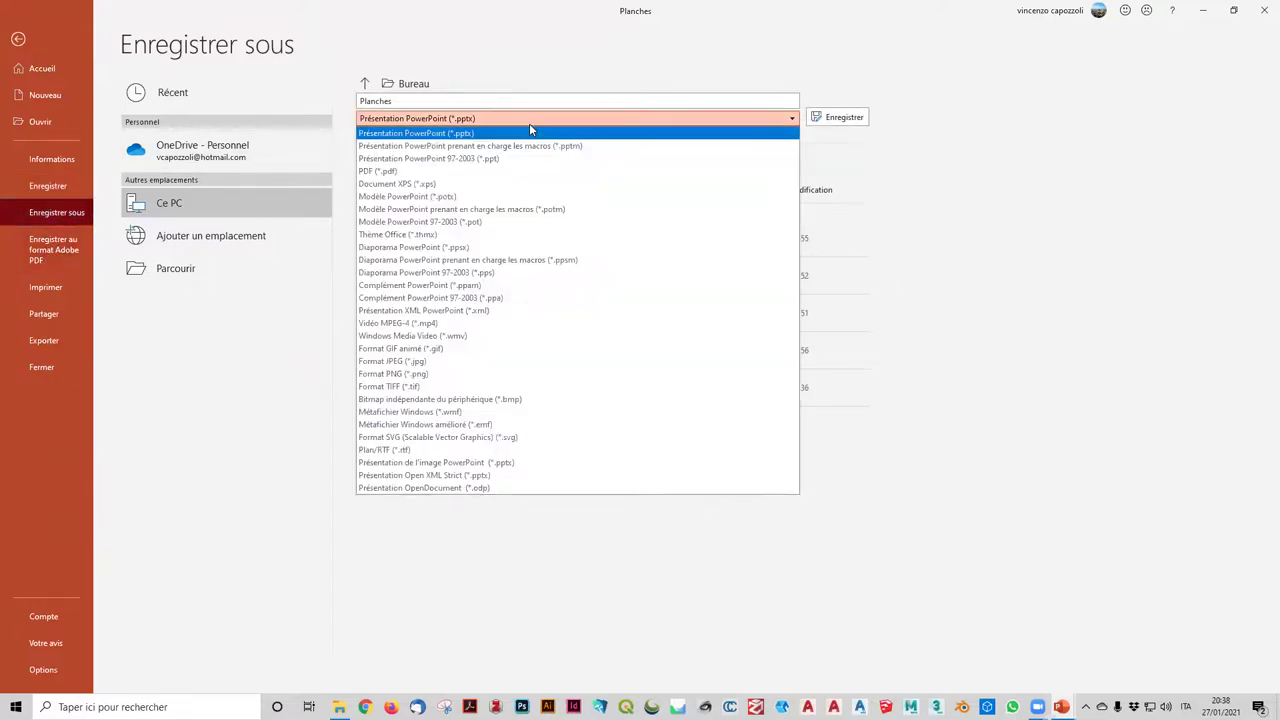
left_click(471, 175)
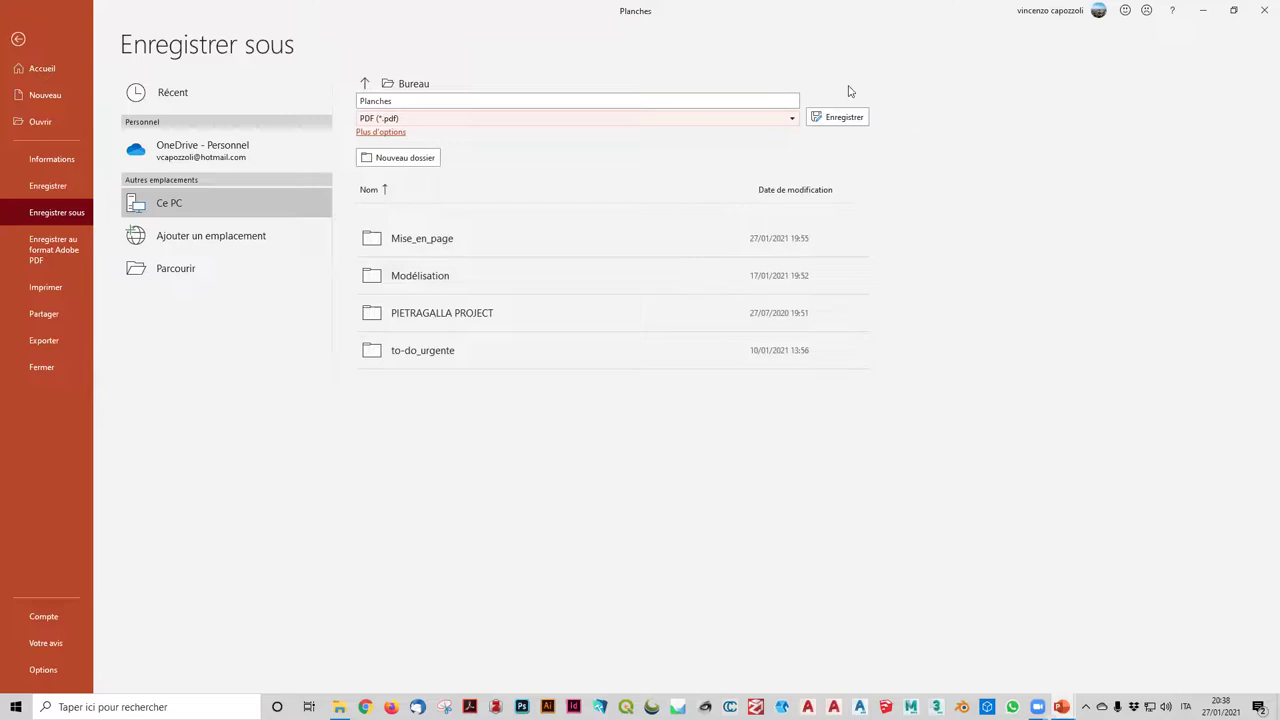
left_click(836, 118)
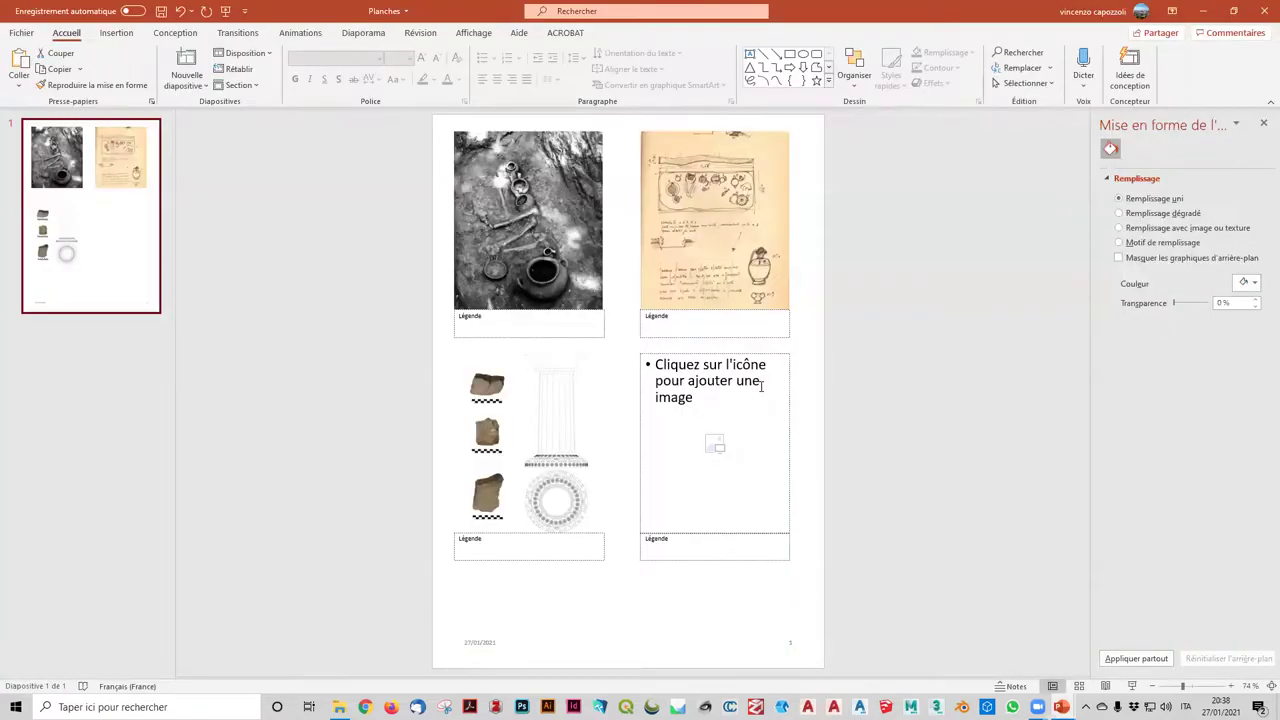
left_click(1205, 14)
- Open the Planches PDF from the desktop and inspect its one-page image grid, including the fragments-and-column and sketch images
left_click(1205, 14)
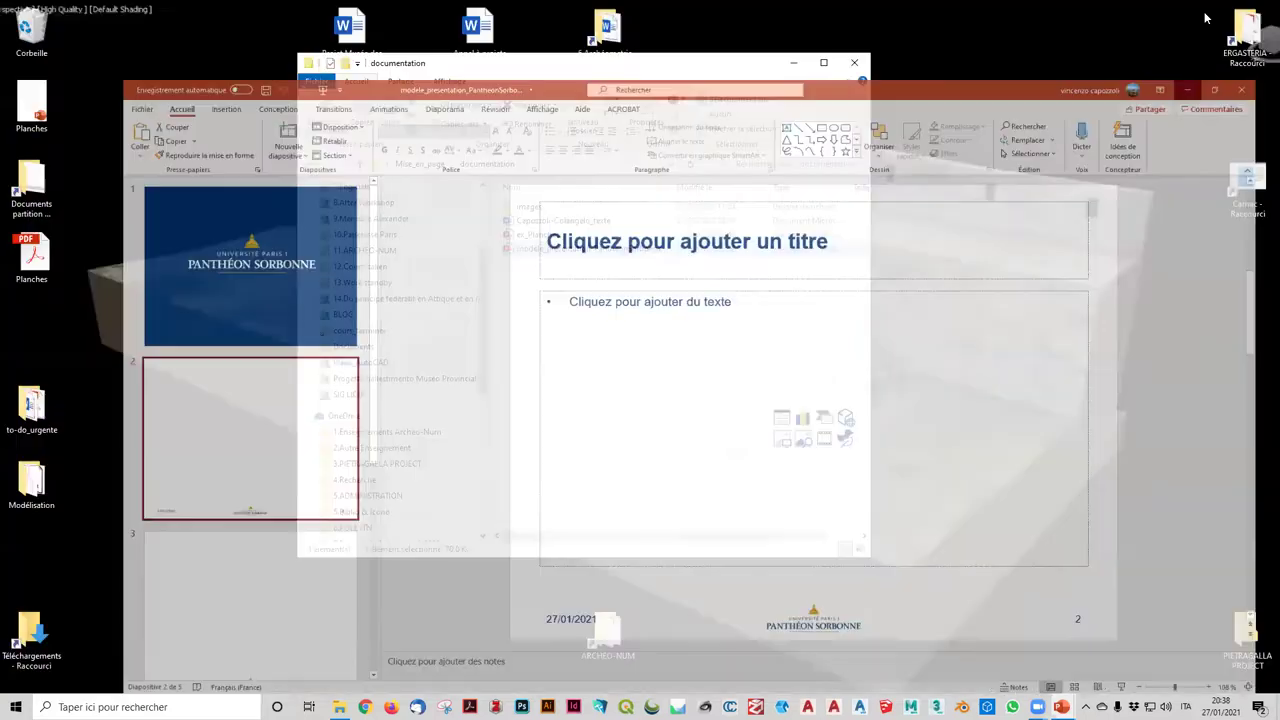
double_click(31, 258)
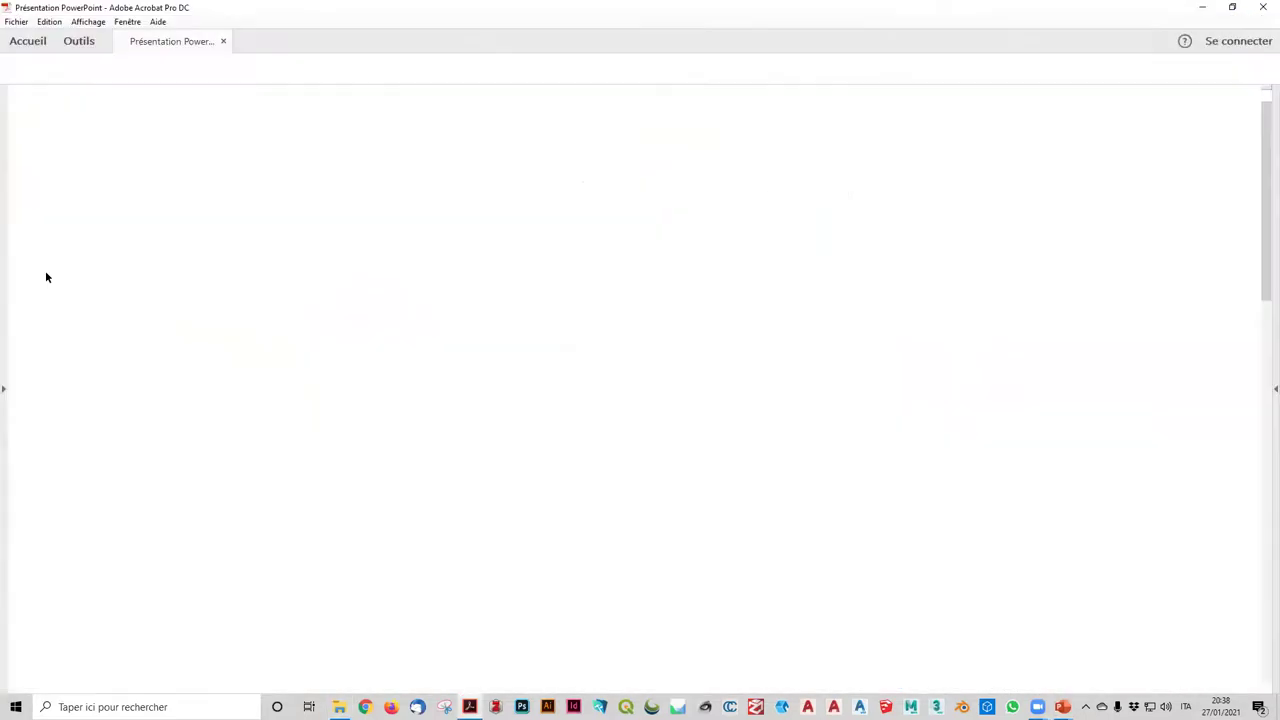
scroll(612, 560, "down", 3)
scroll(612, 546, "down", 2, "ctrl")
scroll(617, 520, "down", 3, "ctrl")
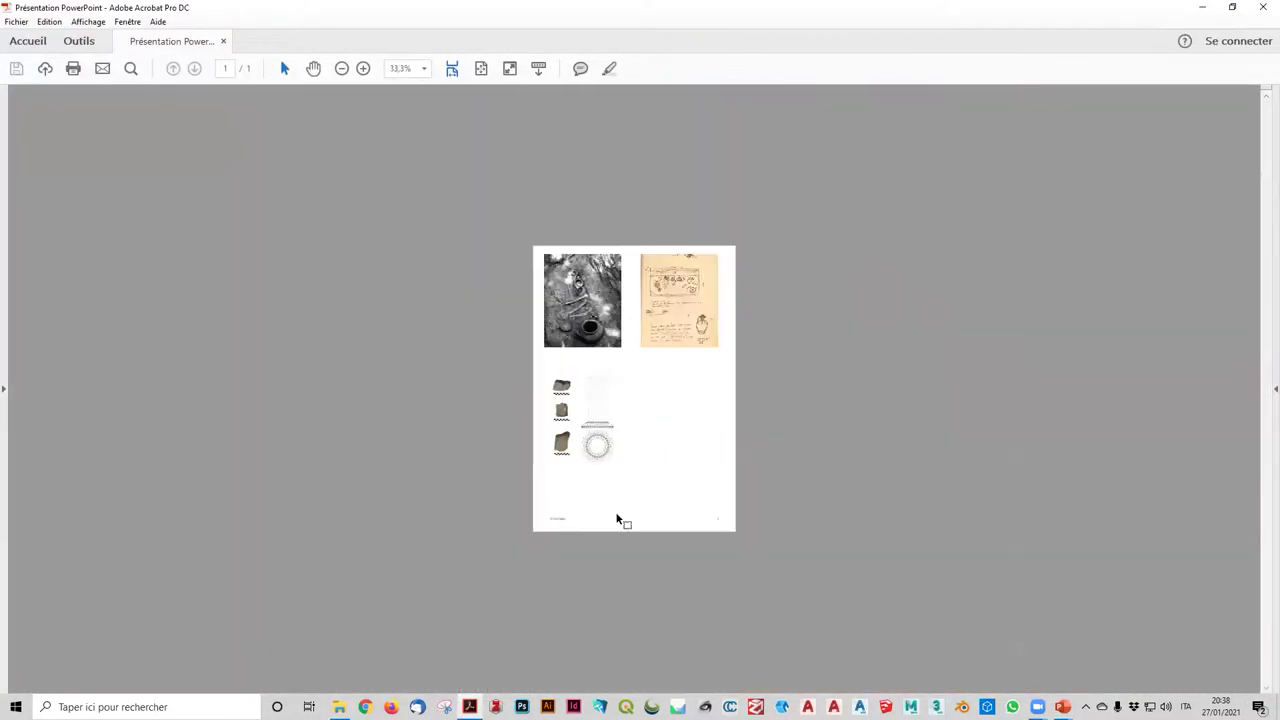
scroll(634, 440, "up", 2, "ctrl")
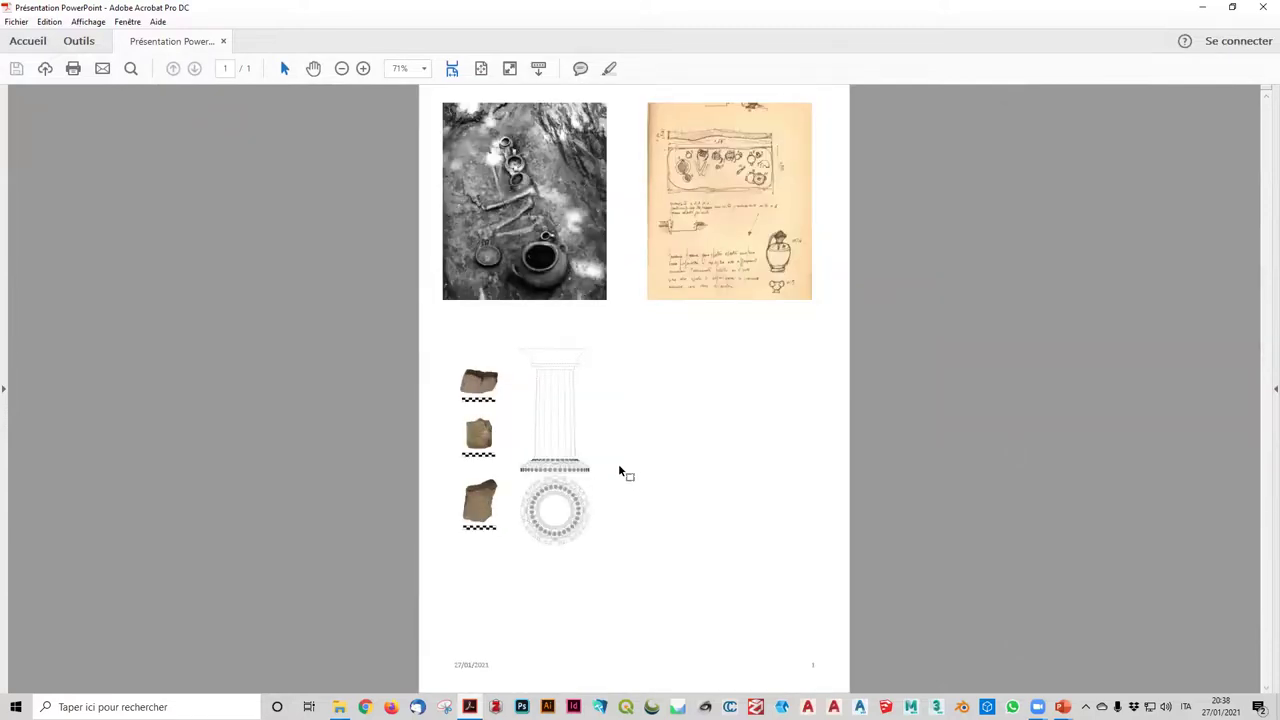
left_click(545, 456)
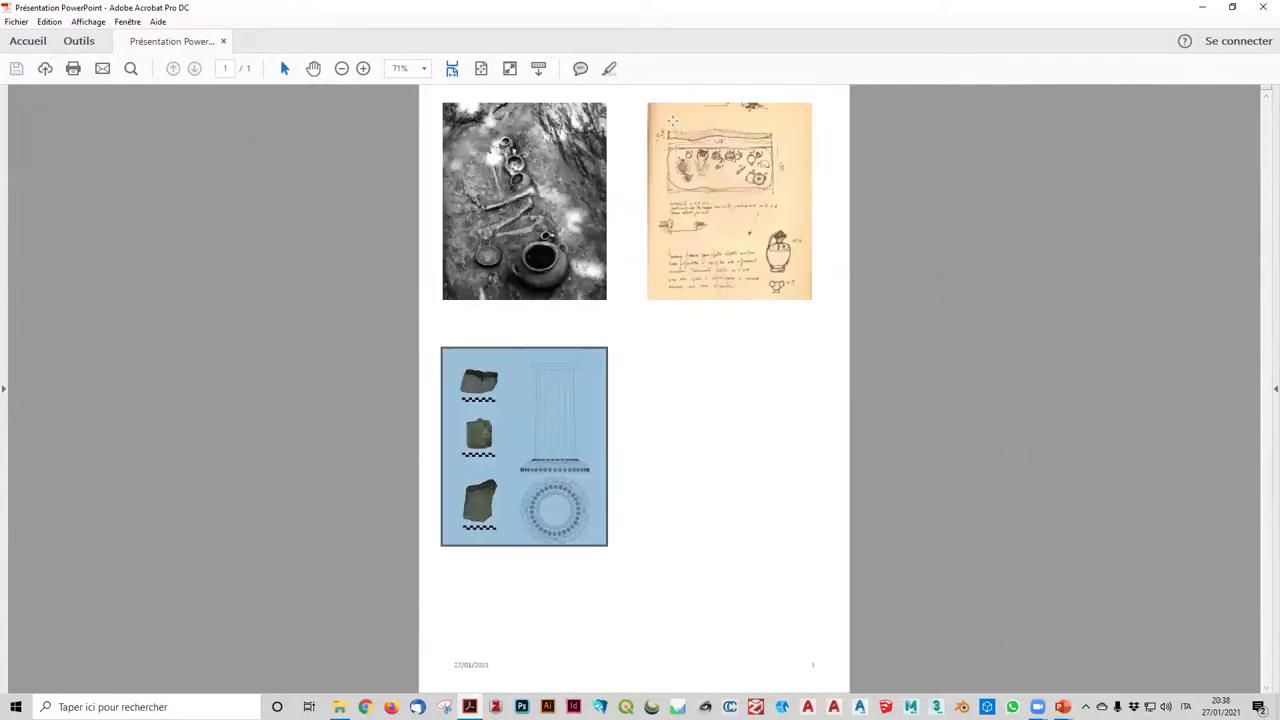
left_click(752, 172)
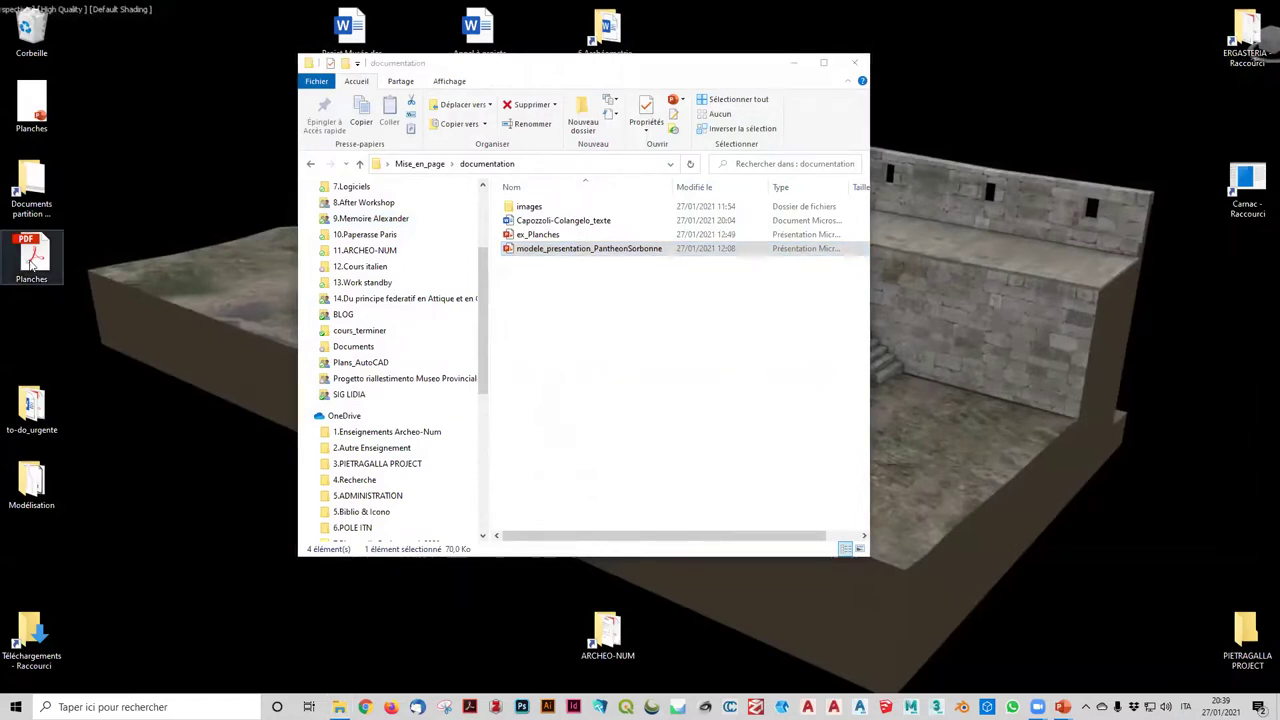
mouse_move(31, 255)
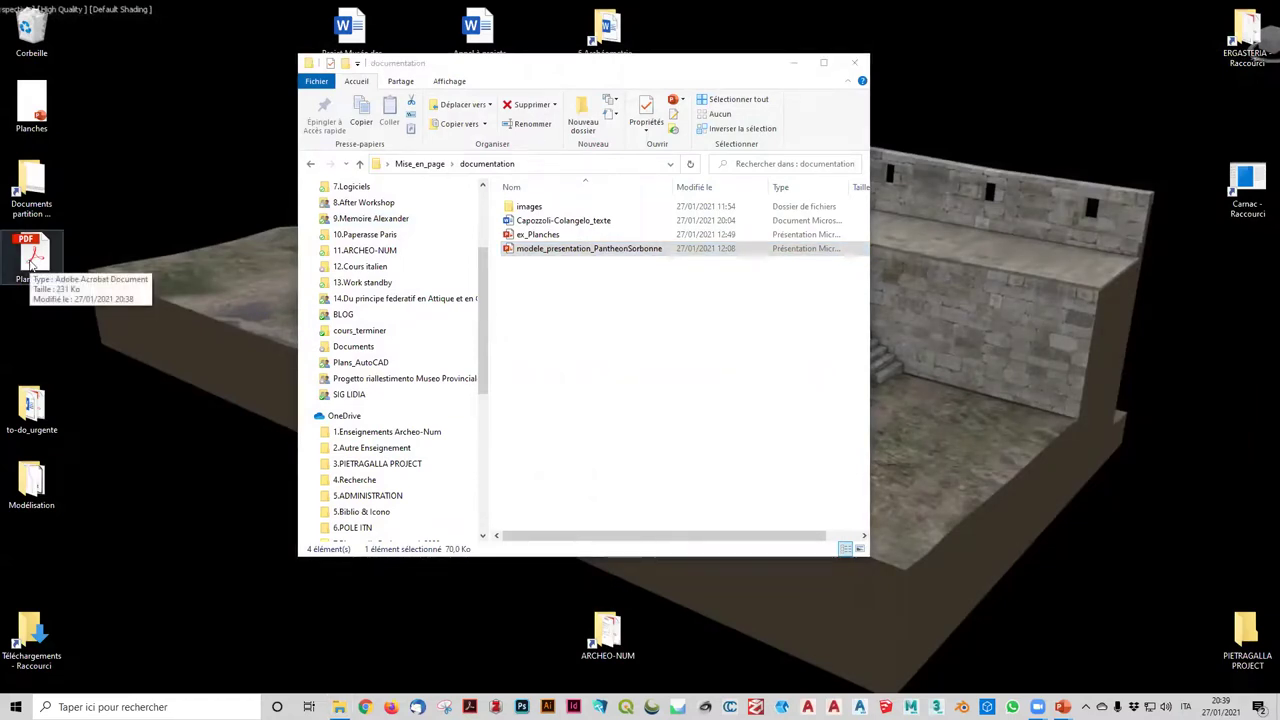
- Move the Planches PDF desktop icon onto the Corbeille recycle bin
left_click_drag(33, 262, 20, 30)
left_click_drag(31, 110, 20, 30)
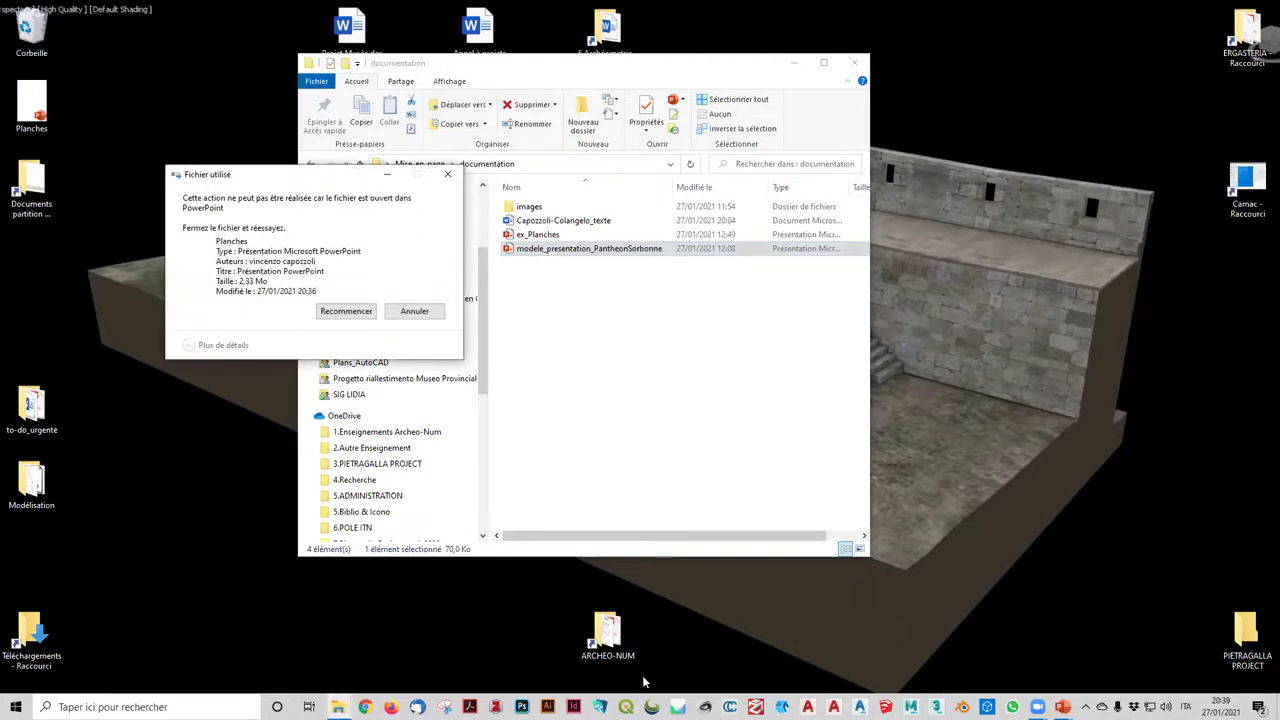